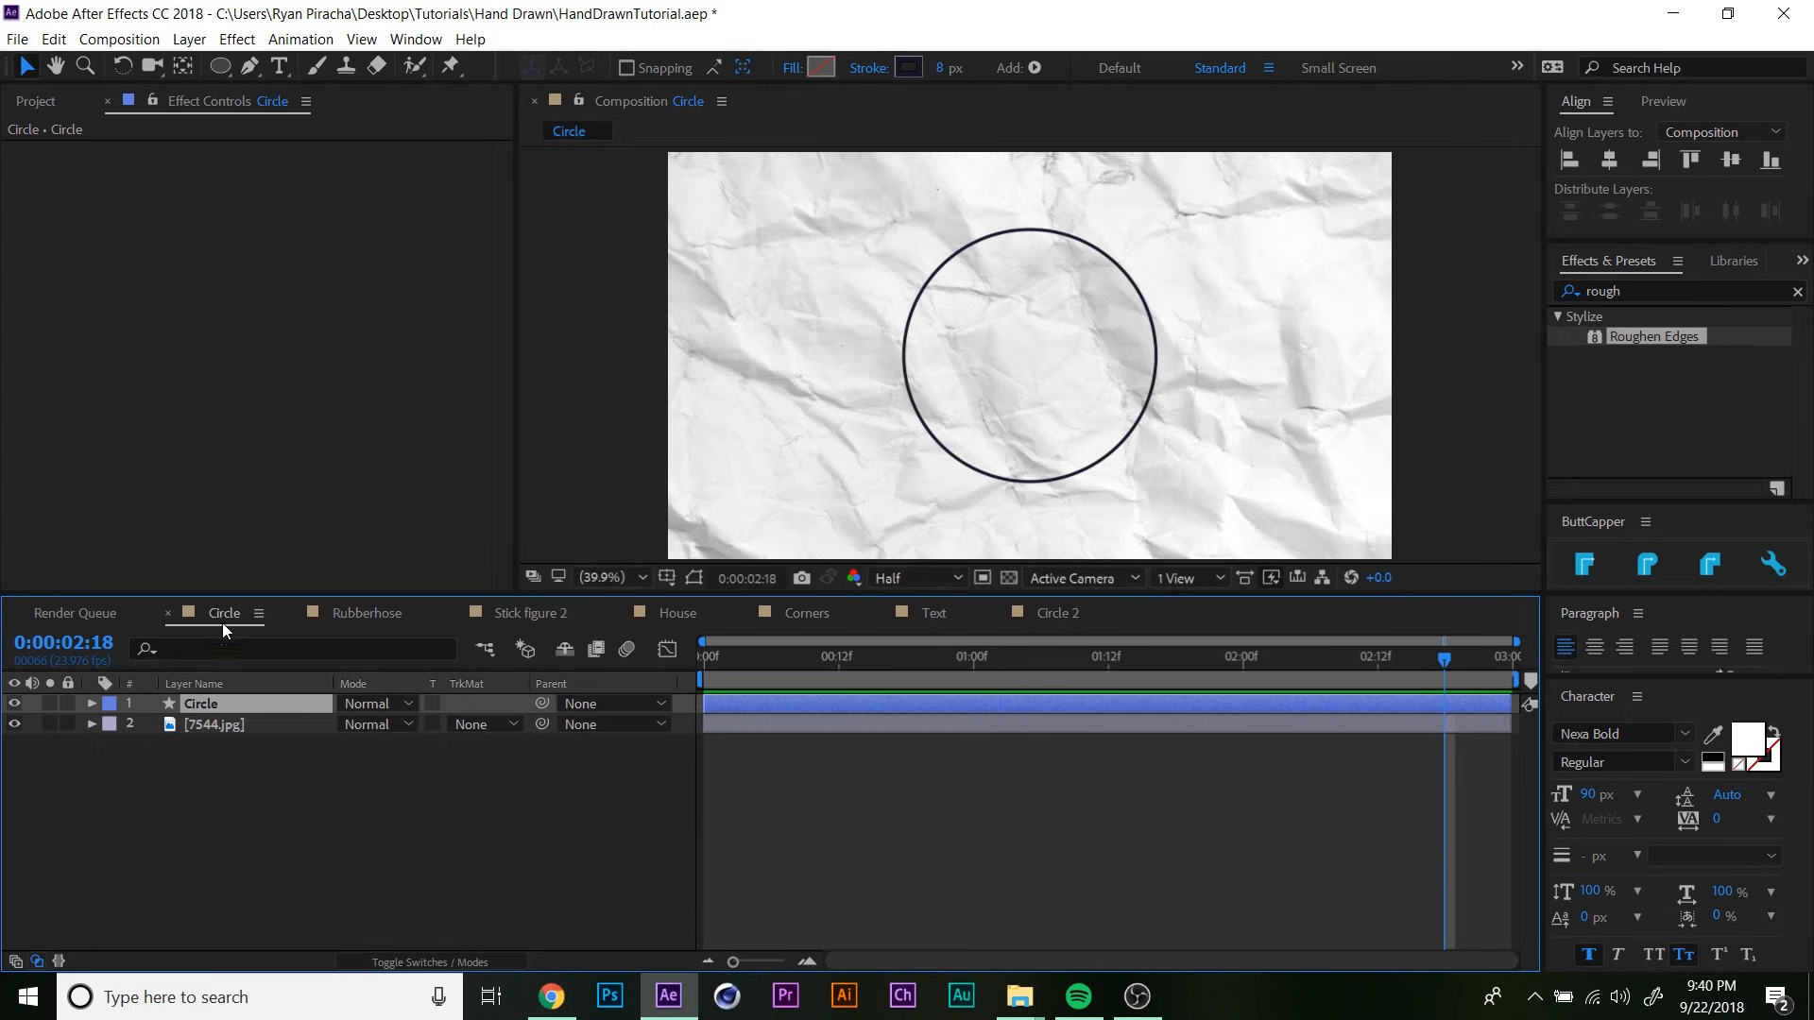
# - Add a Wiggle Paths operator to the Elipse group of the Circle layer
pyautogui.click(91, 704)
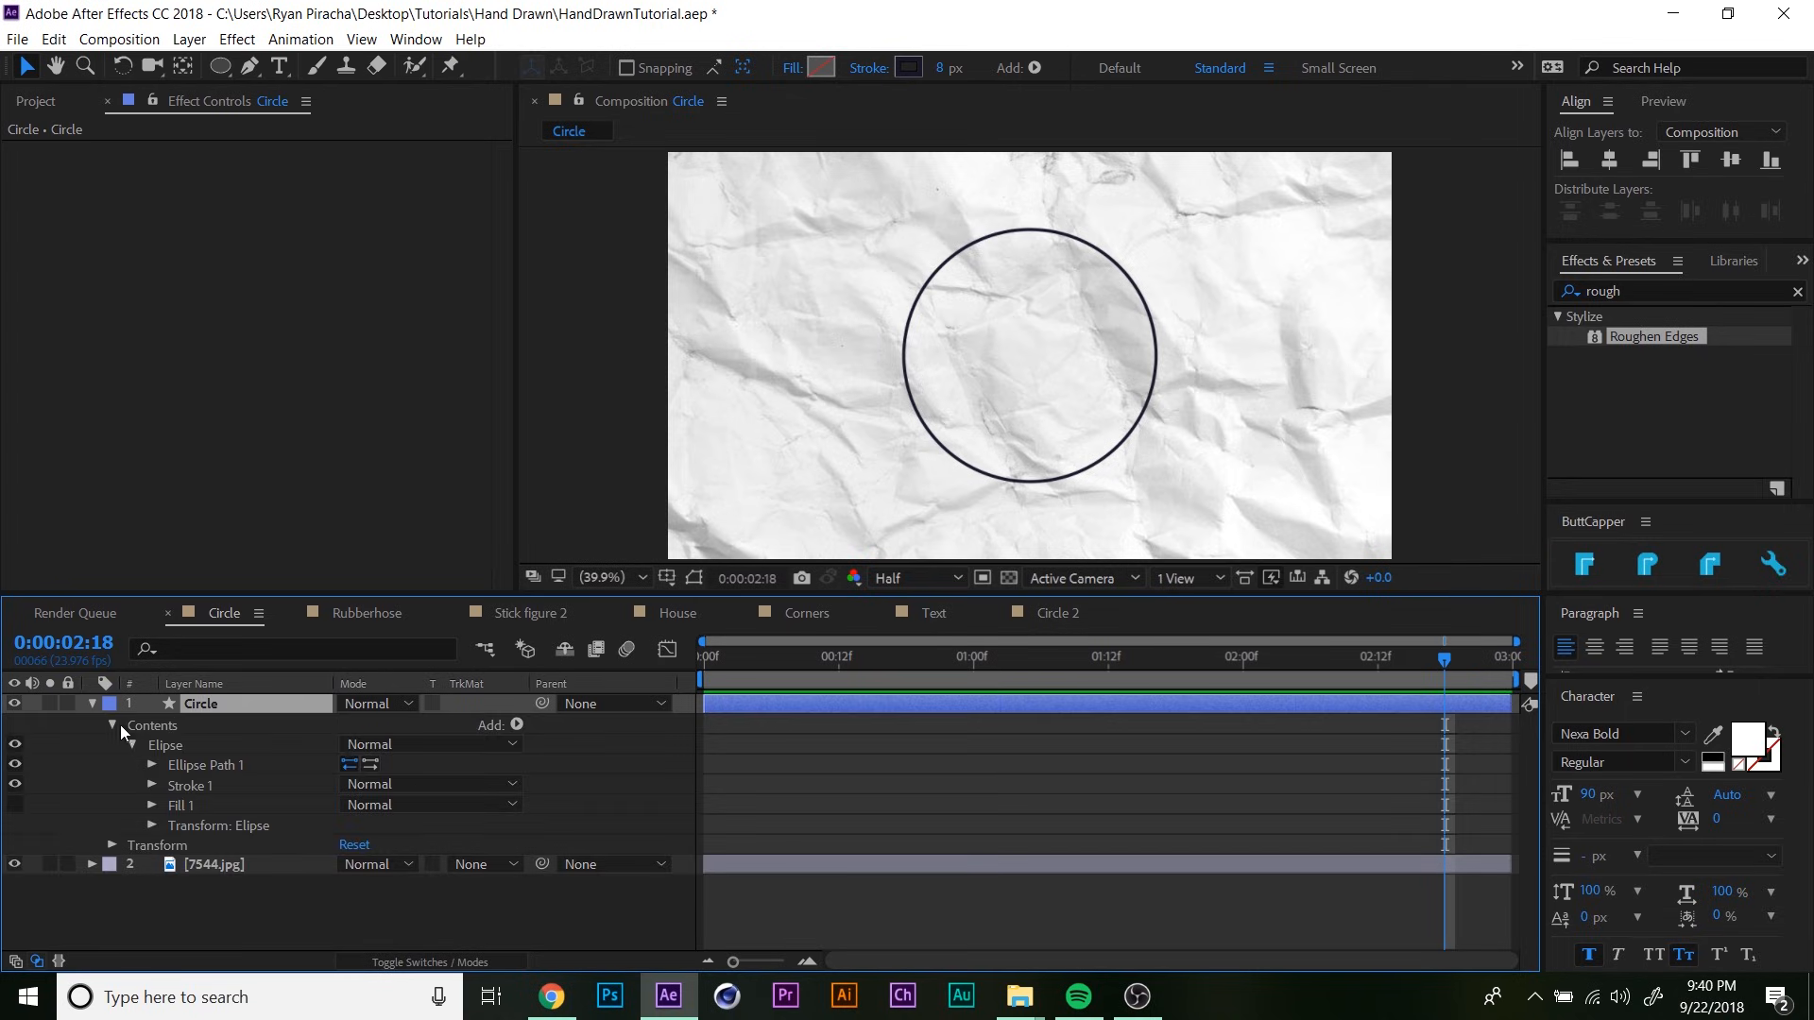
pyautogui.click(175, 746)
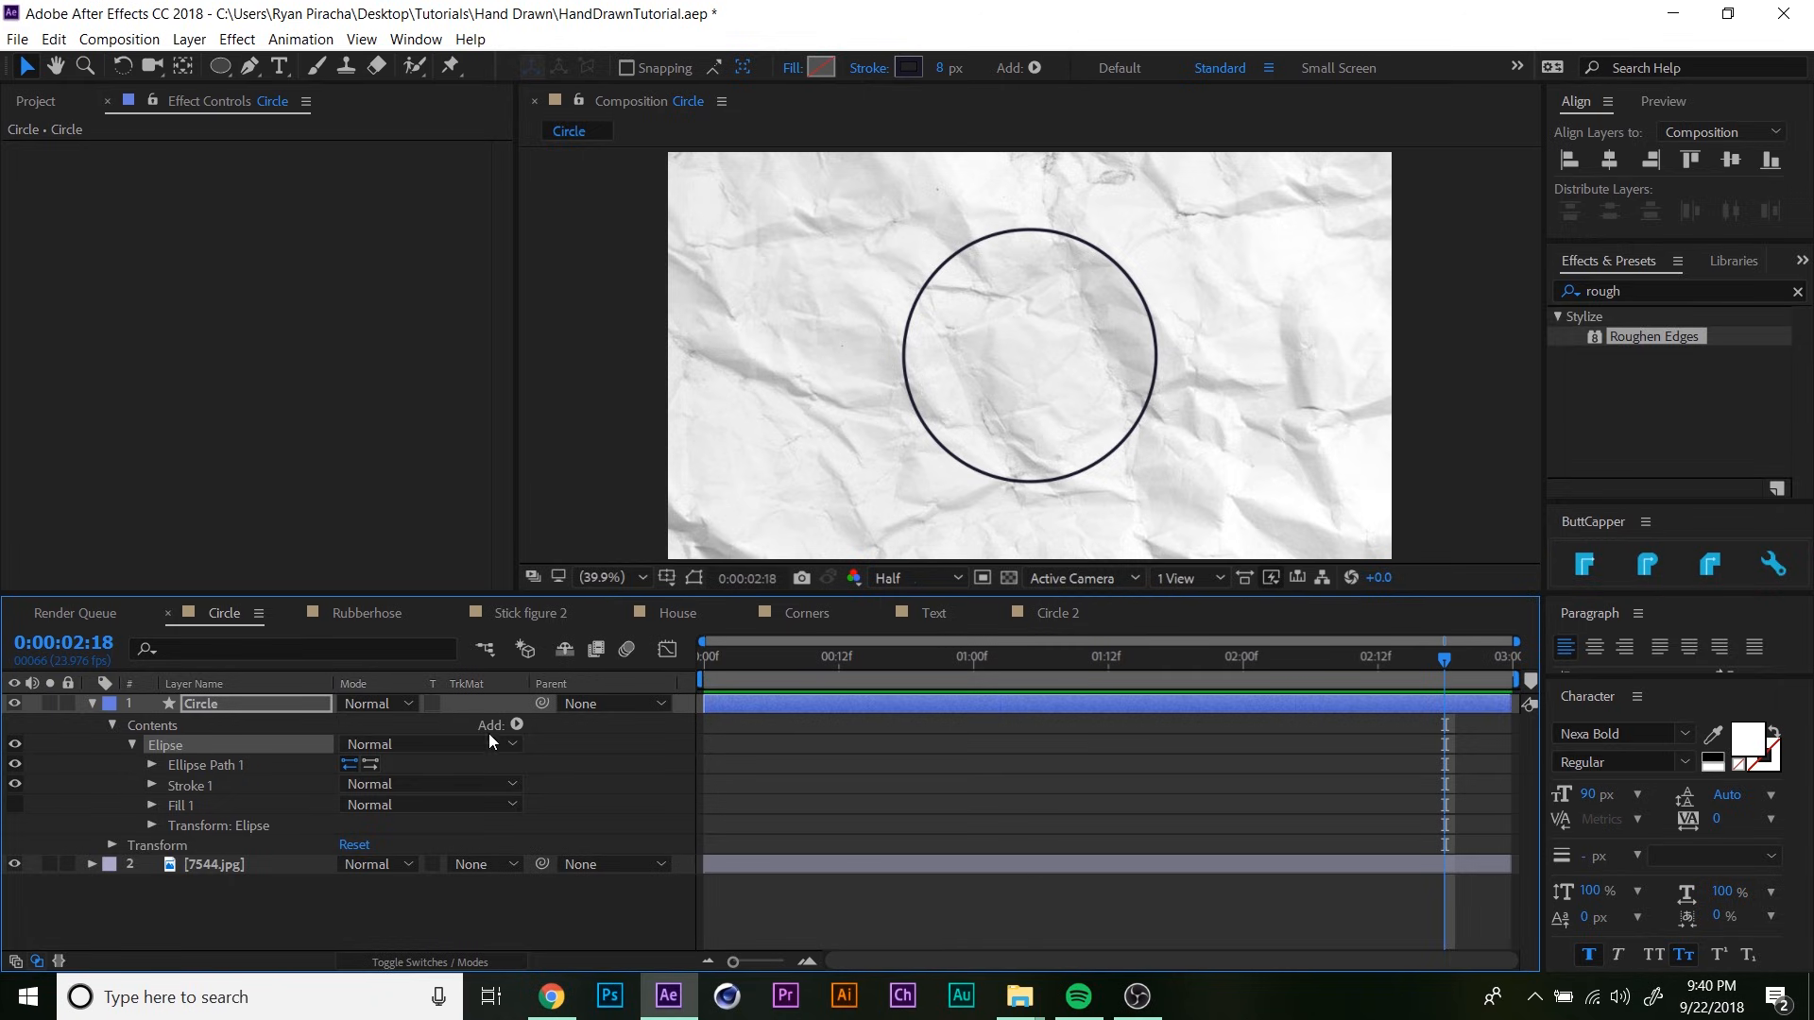
pyautogui.click(517, 725)
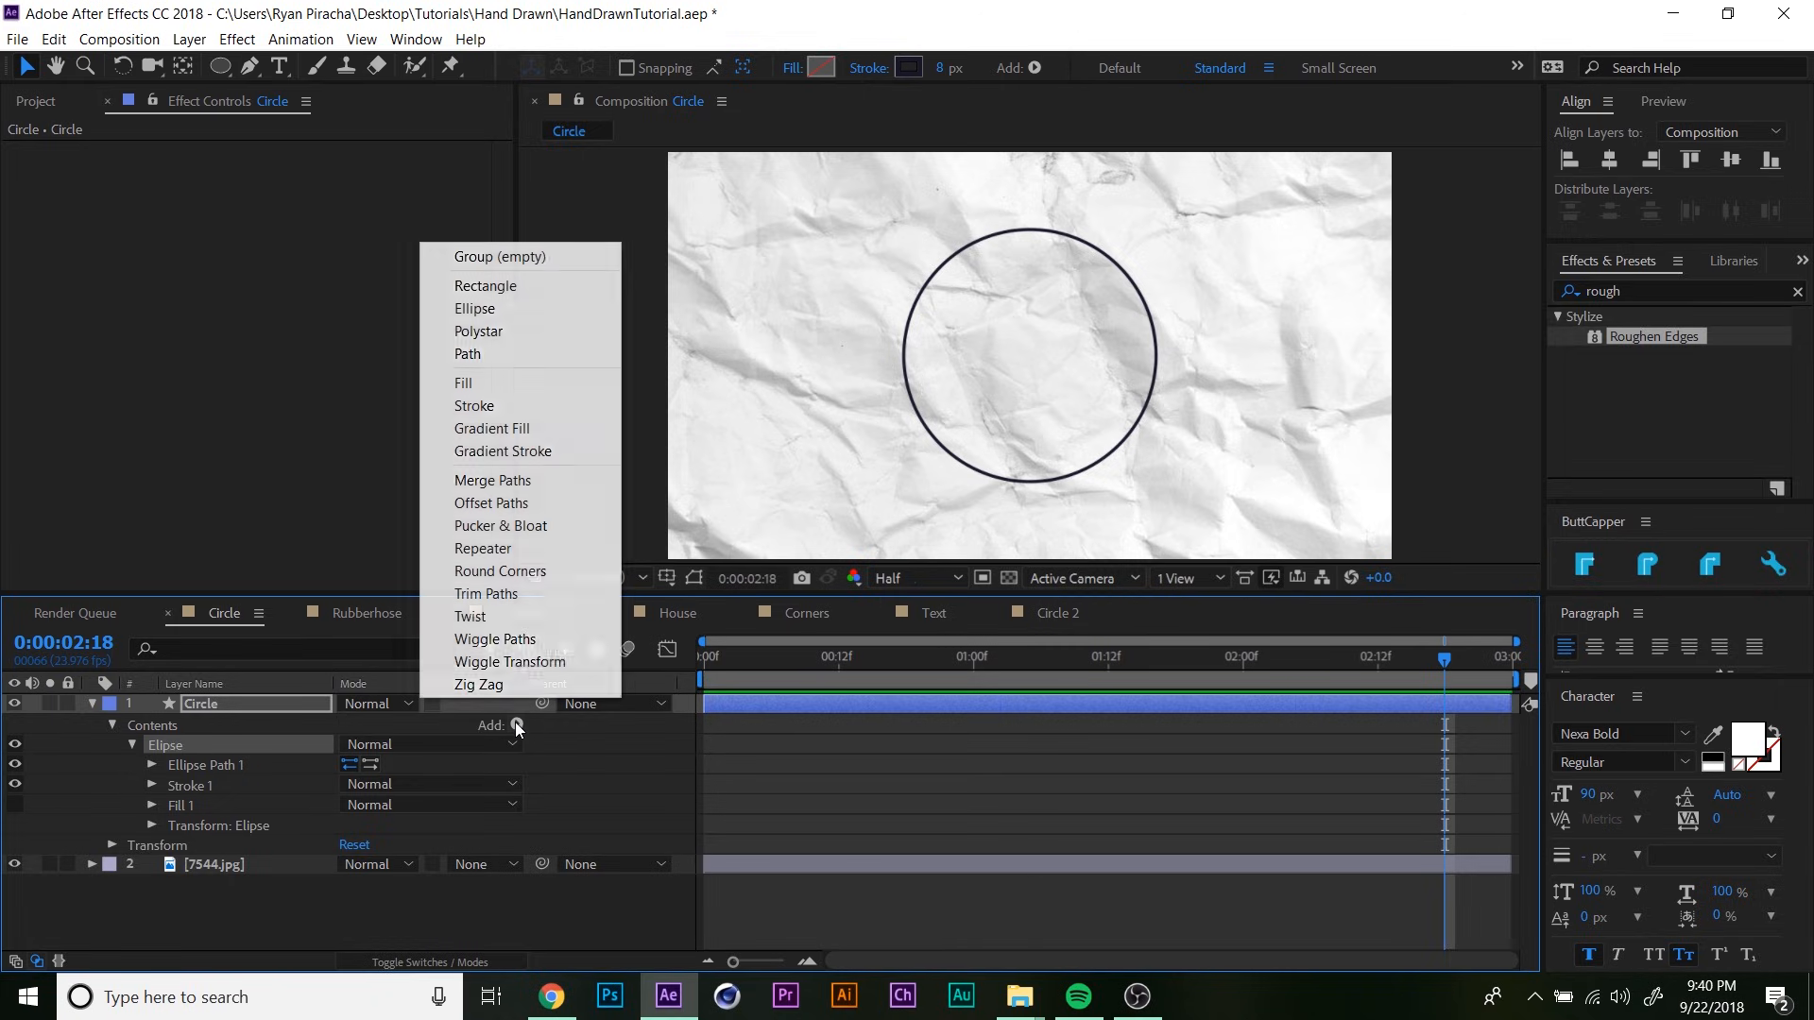
pyautogui.click(530, 639)
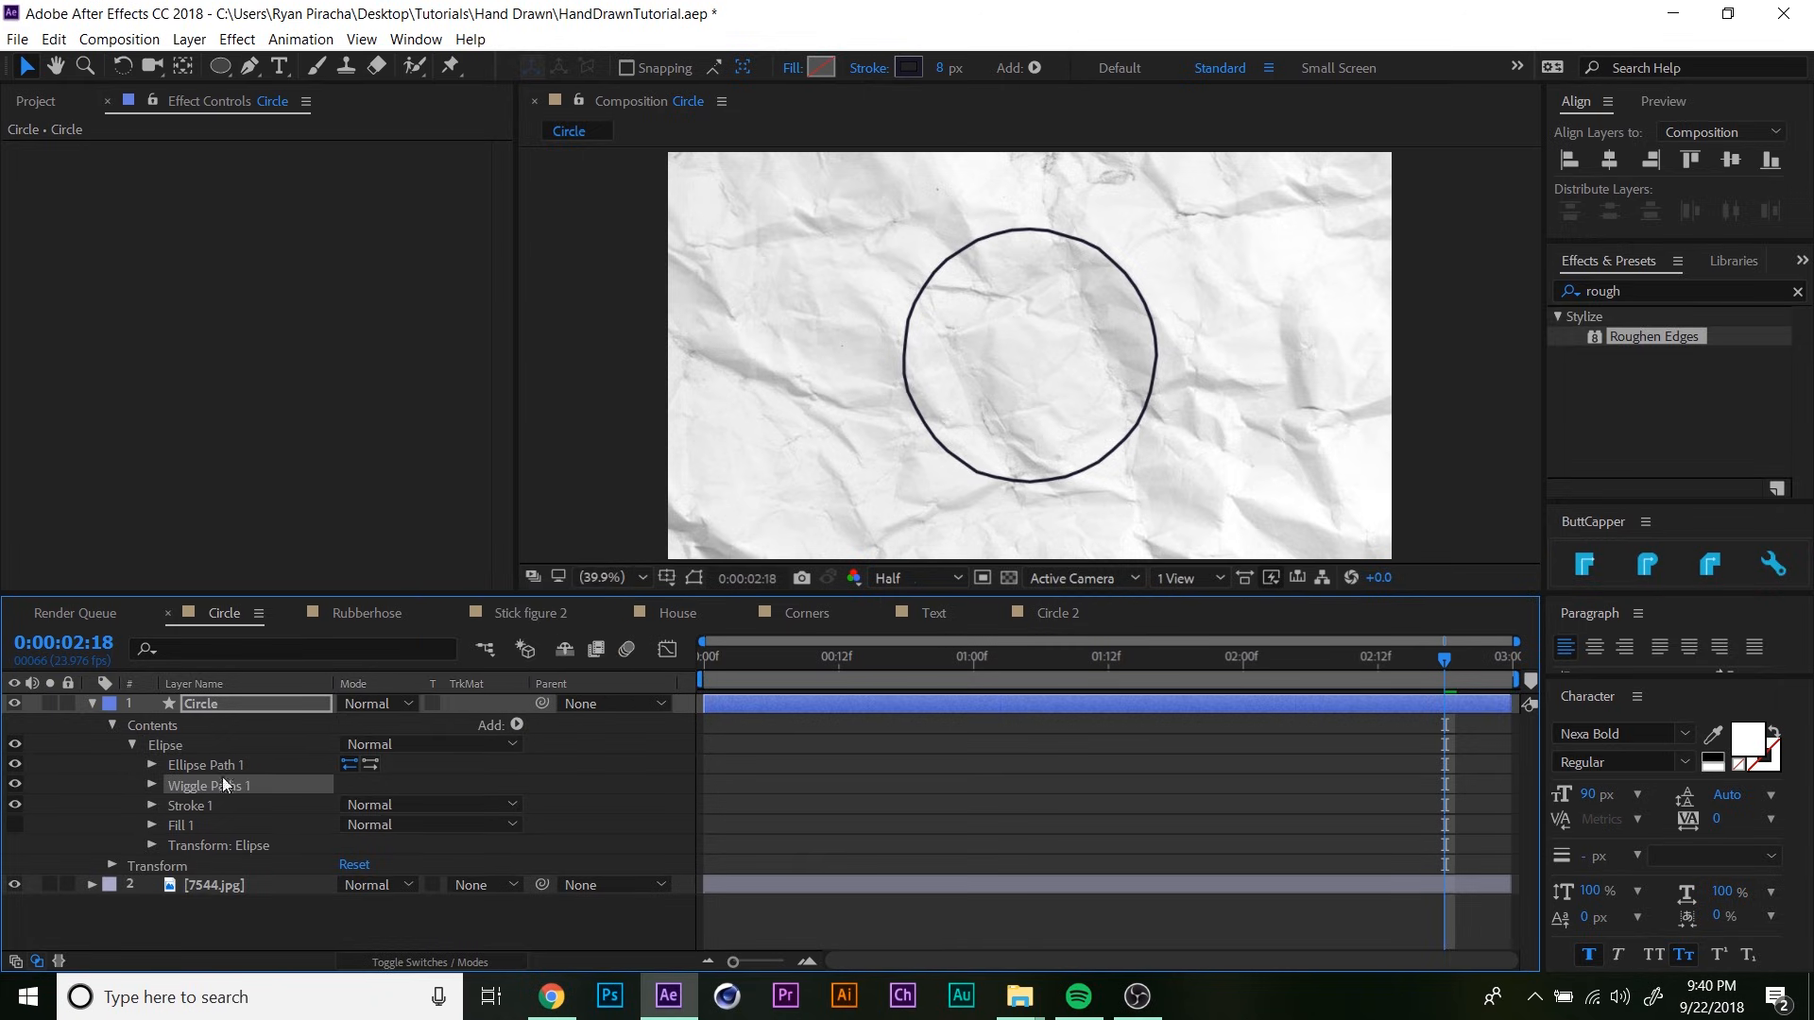
# - Set the points type of the circle's Wiggle Paths to Smooth
pyautogui.click(151, 785)
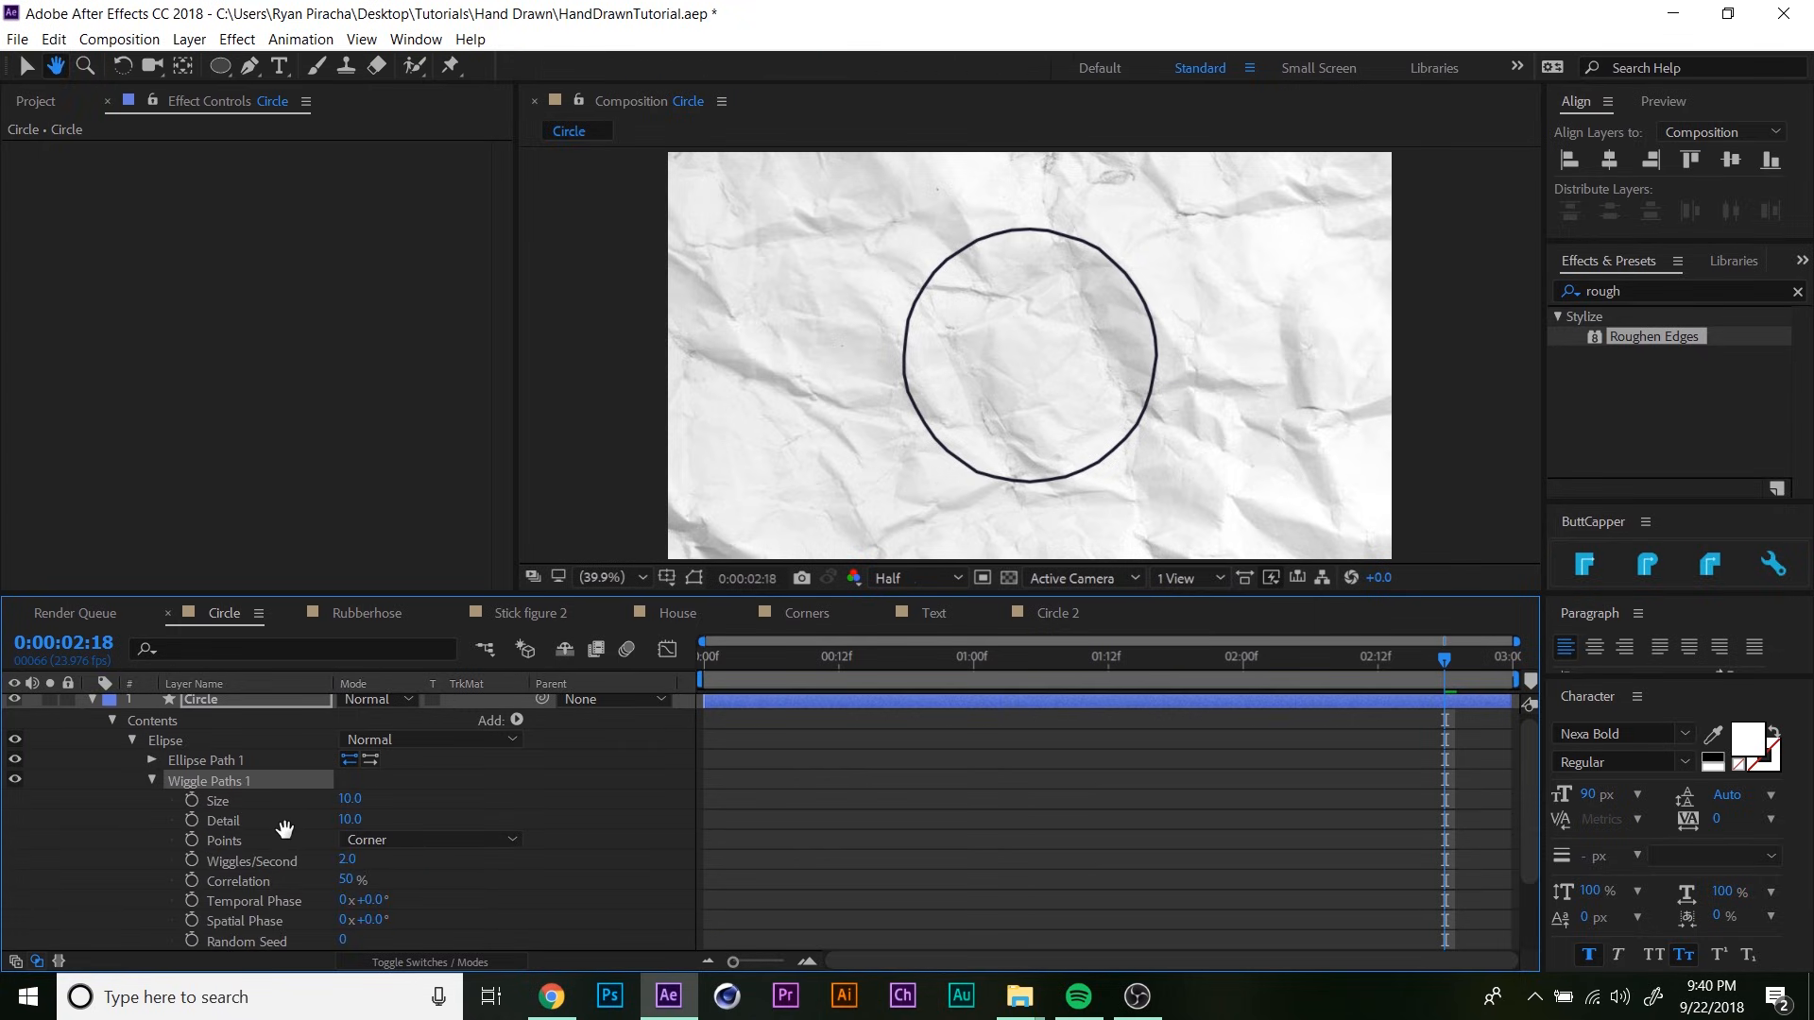
pyautogui.scroll(-2, 291, 814)
pyautogui.click(372, 763)
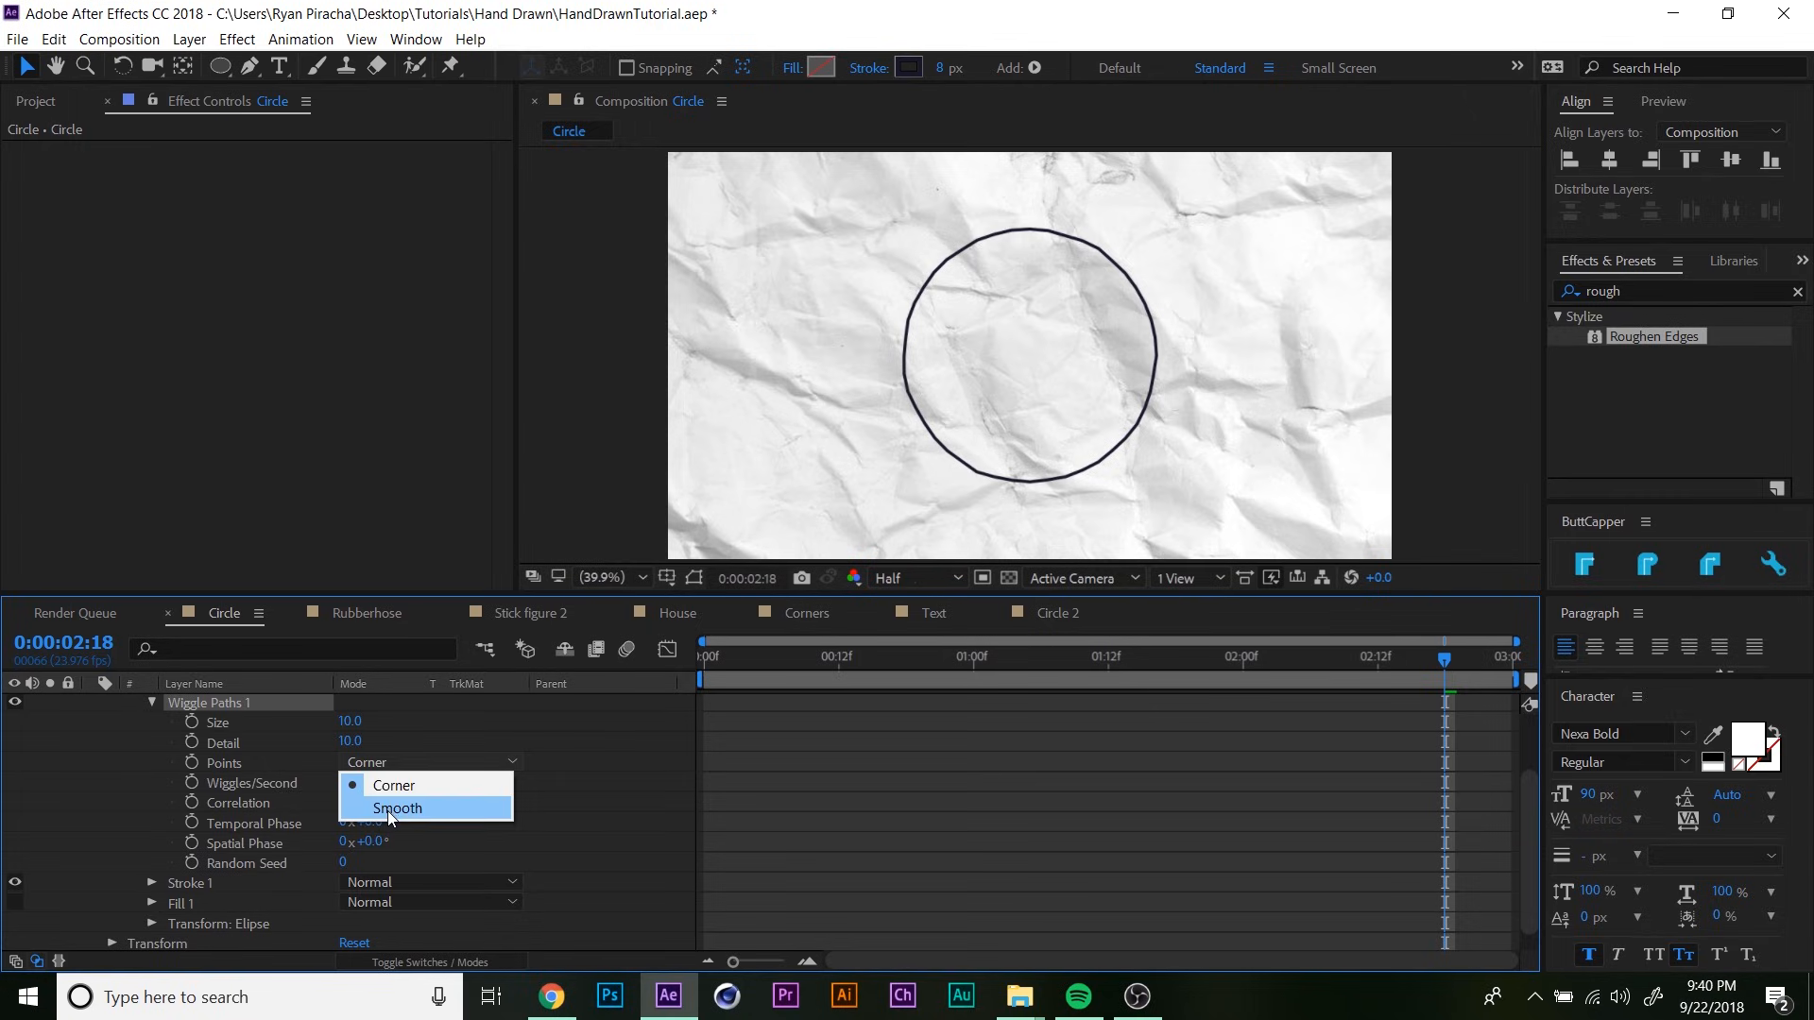
pyautogui.click(388, 809)
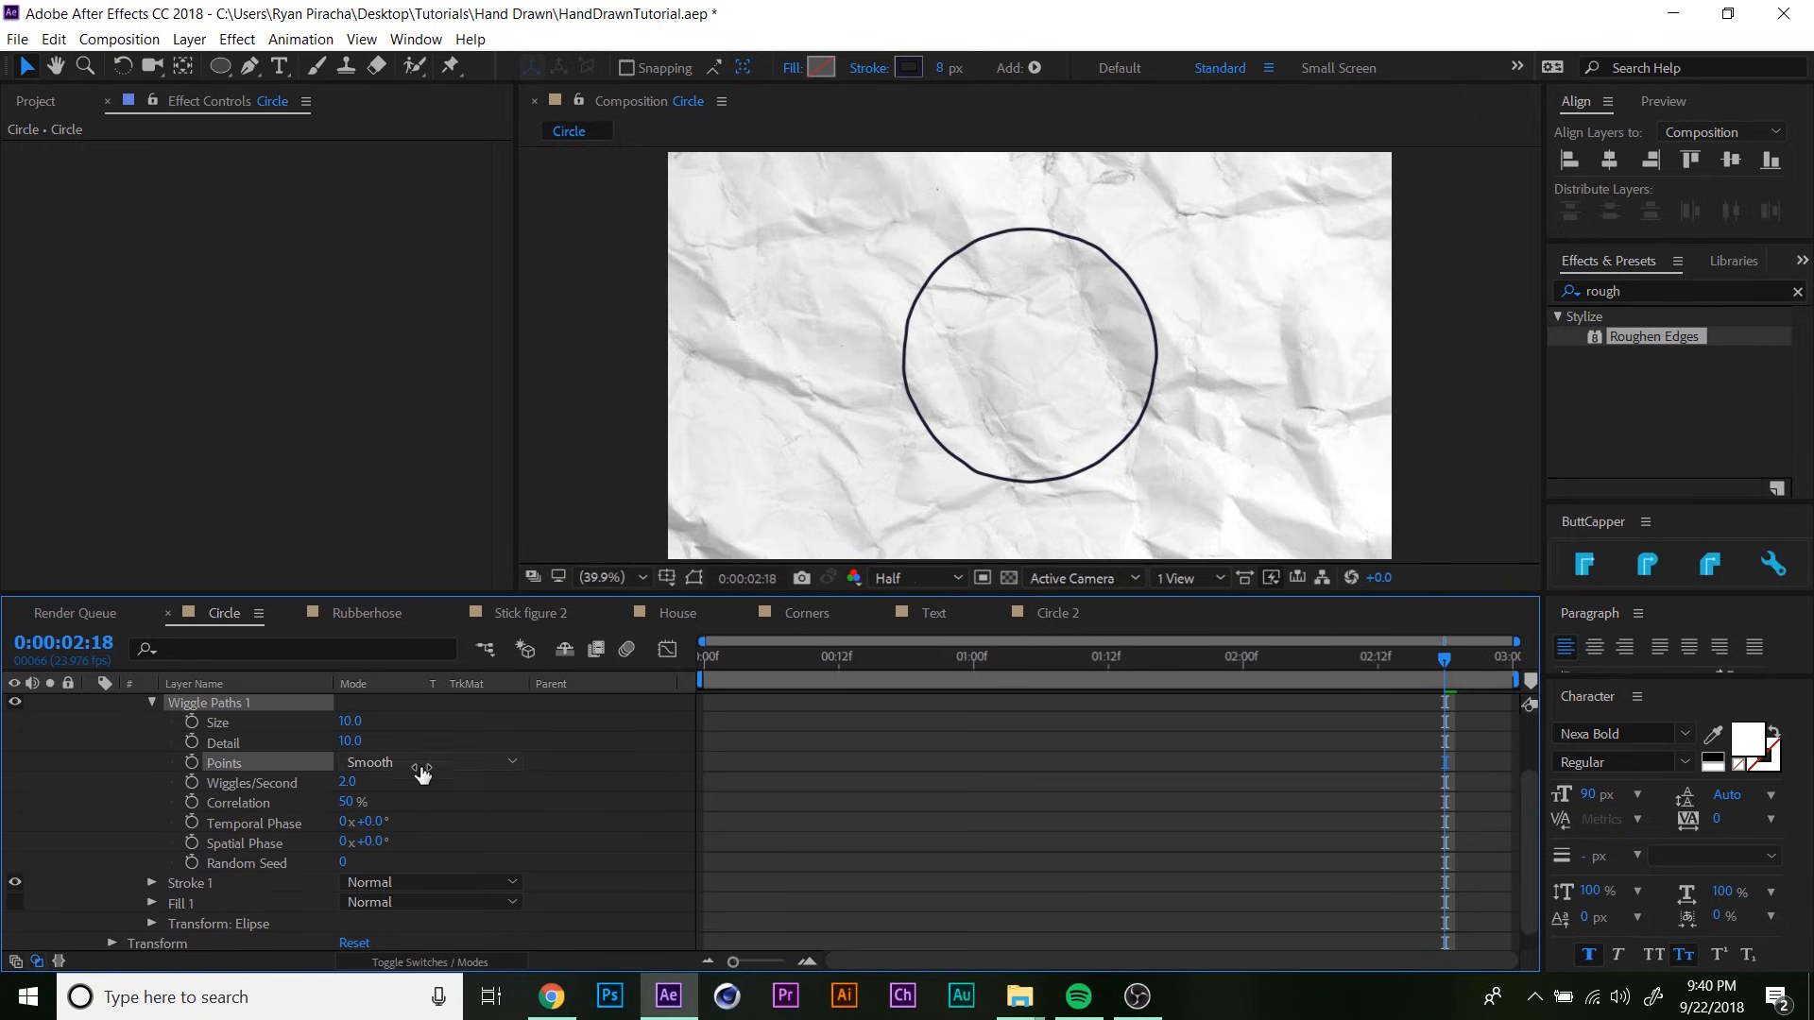
# - Try a larger size of 39 on the circle's Wiggle Paths
pyautogui.press('h')
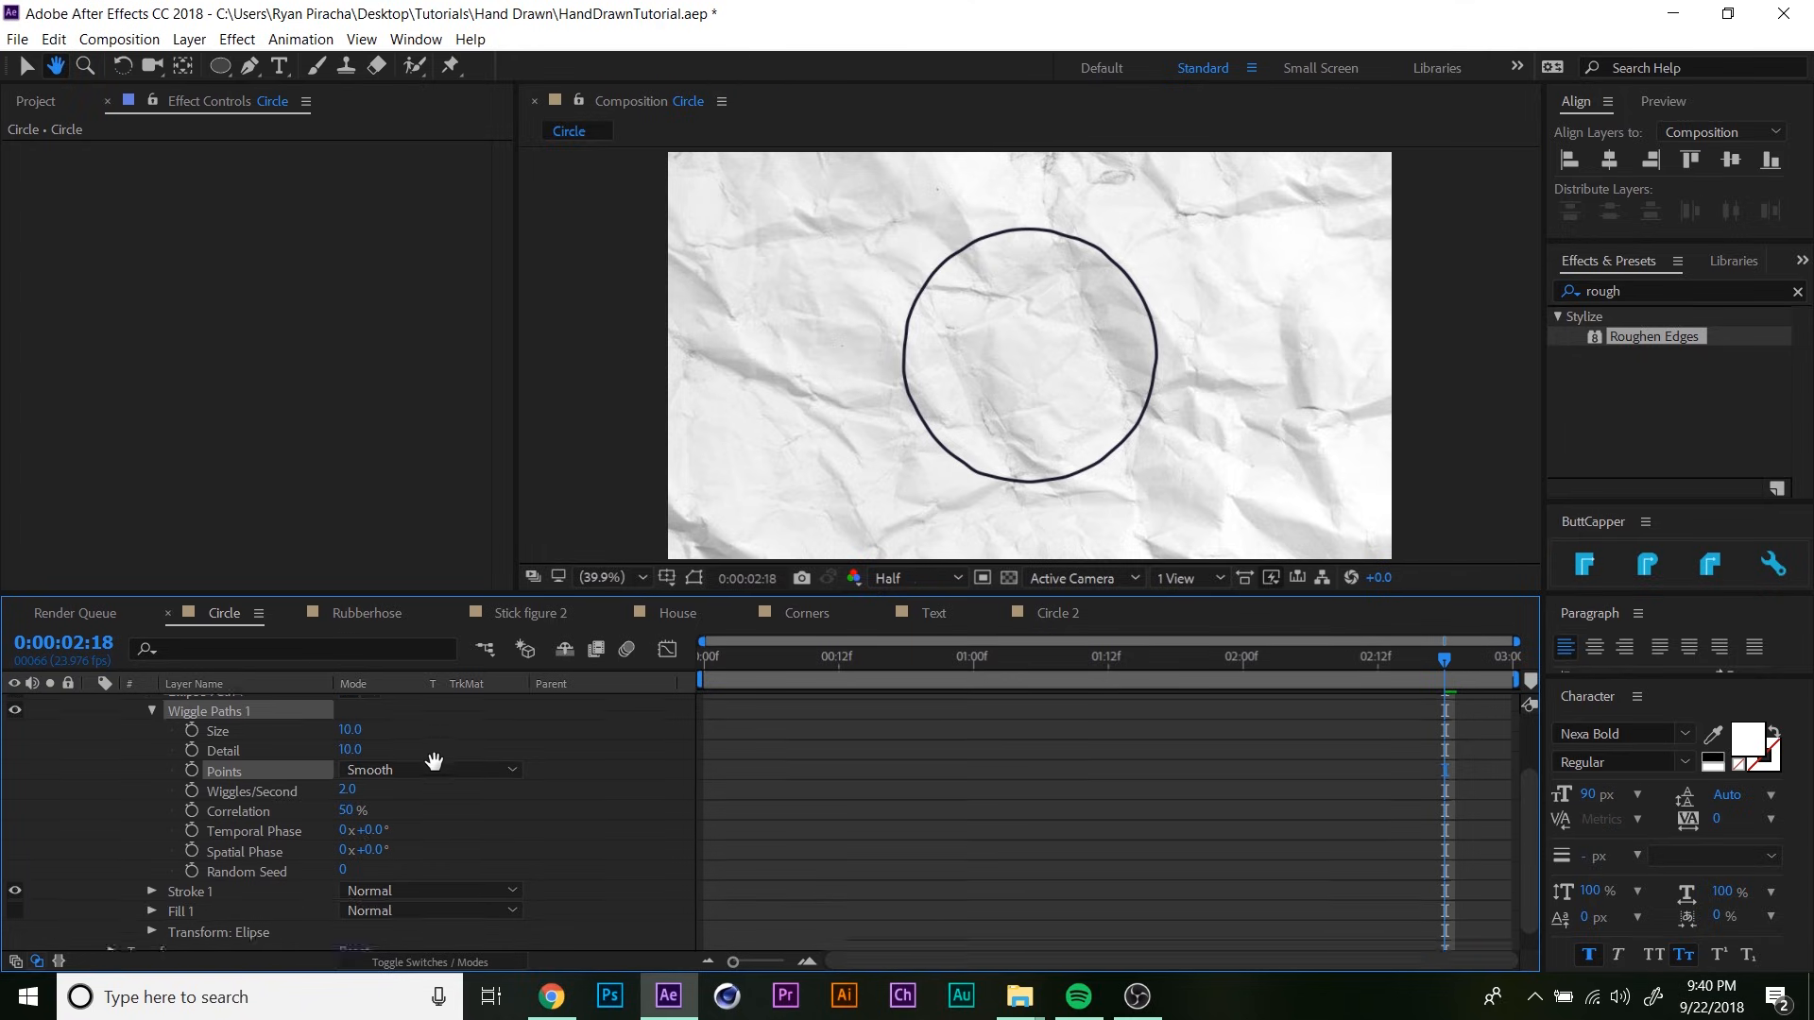
pyautogui.scroll(1, 434, 756)
pyautogui.press('v')
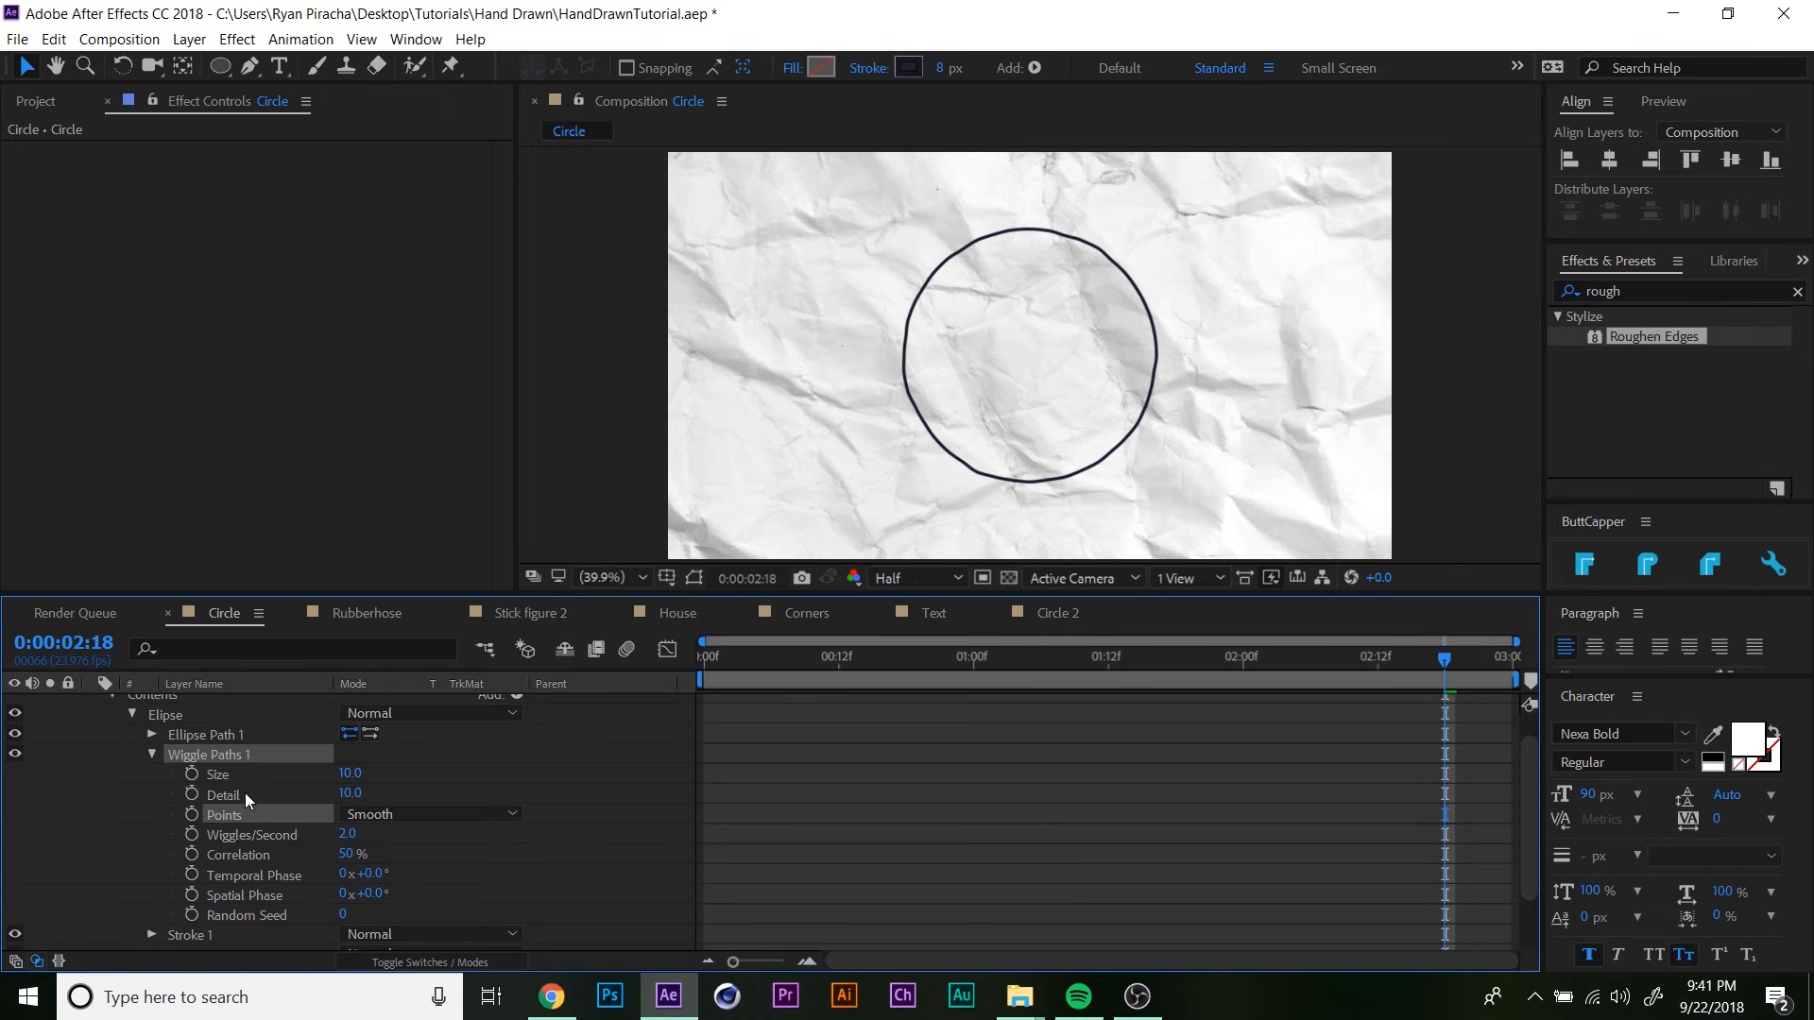
pyautogui.click(350, 773)
pyautogui.write('63')
pyautogui.press('Return')
pyautogui.moveTo(404, 773)
pyautogui.mouseDown()
pyautogui.moveTo(420, 772)
pyautogui.moveTo(383, 772)
pyautogui.moveTo(551, 759)
pyautogui.moveTo(242, 814)
pyautogui.mouseUp()
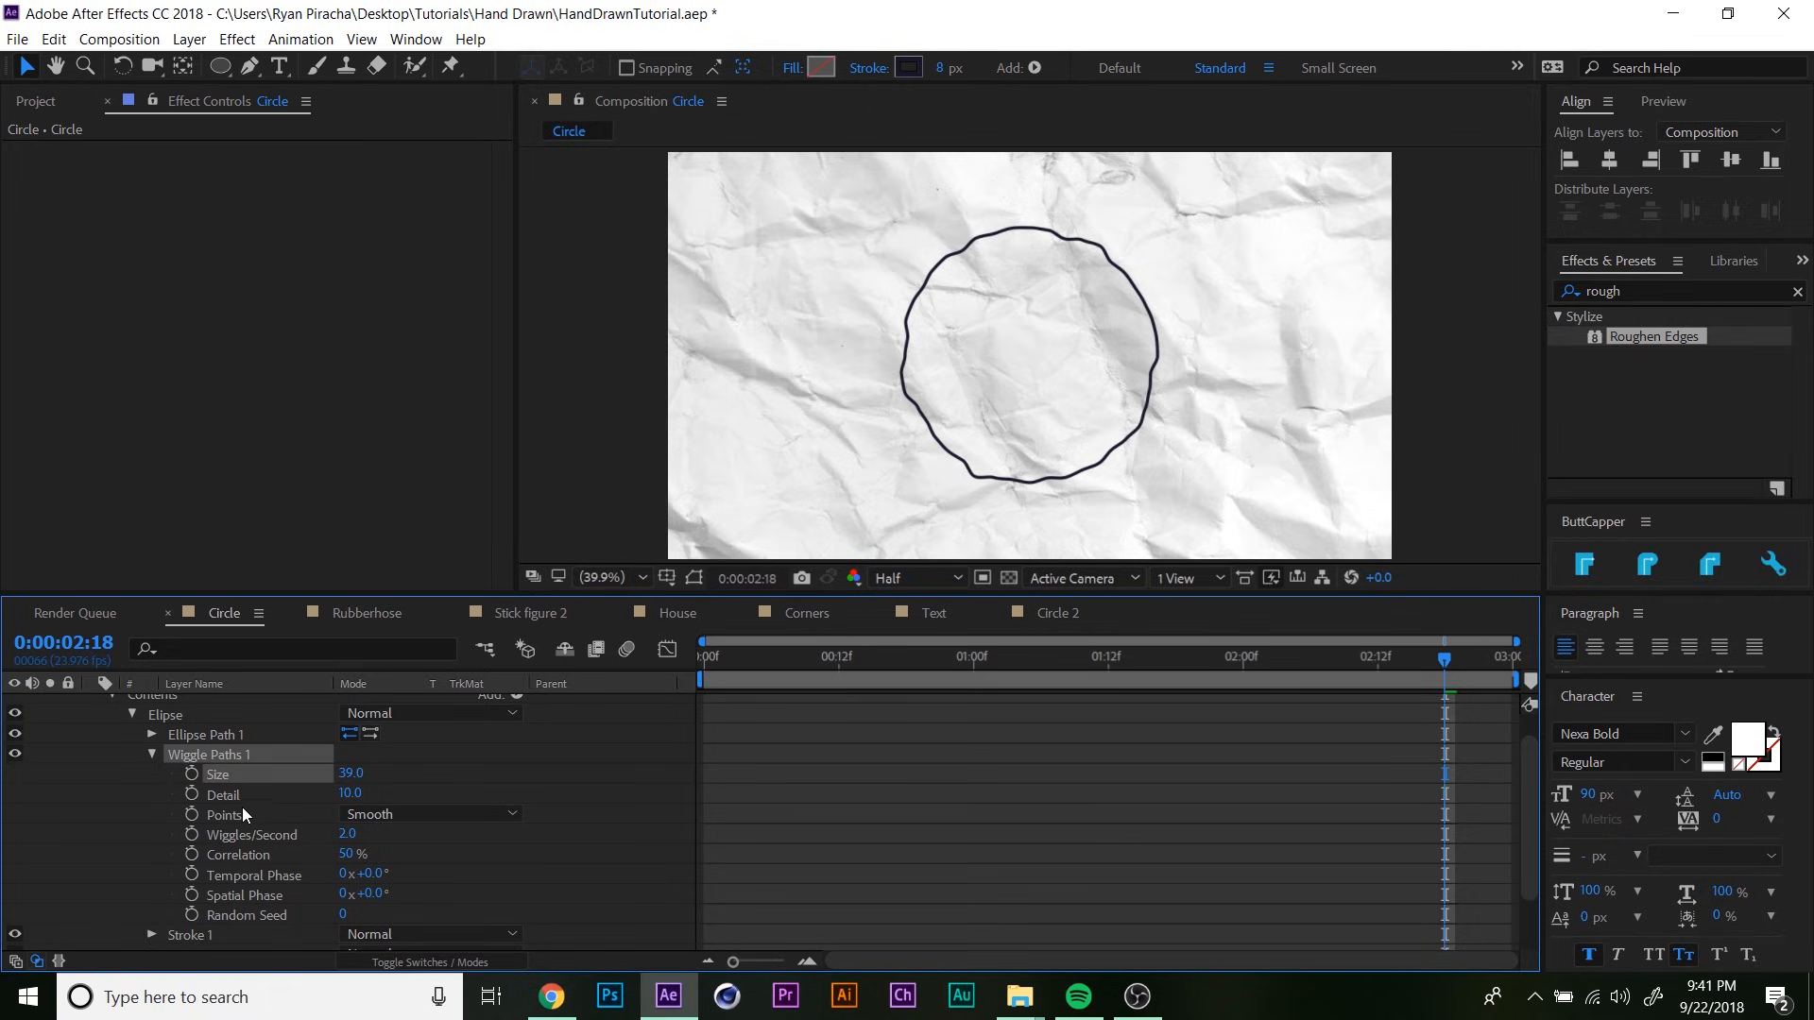
# - Set the detail of the circle's Wiggle Paths to 5
pyautogui.moveTo(354, 799)
pyautogui.mouseDown()
pyautogui.moveTo(373, 799)
pyautogui.moveTo(345, 799)
pyautogui.mouseUp()
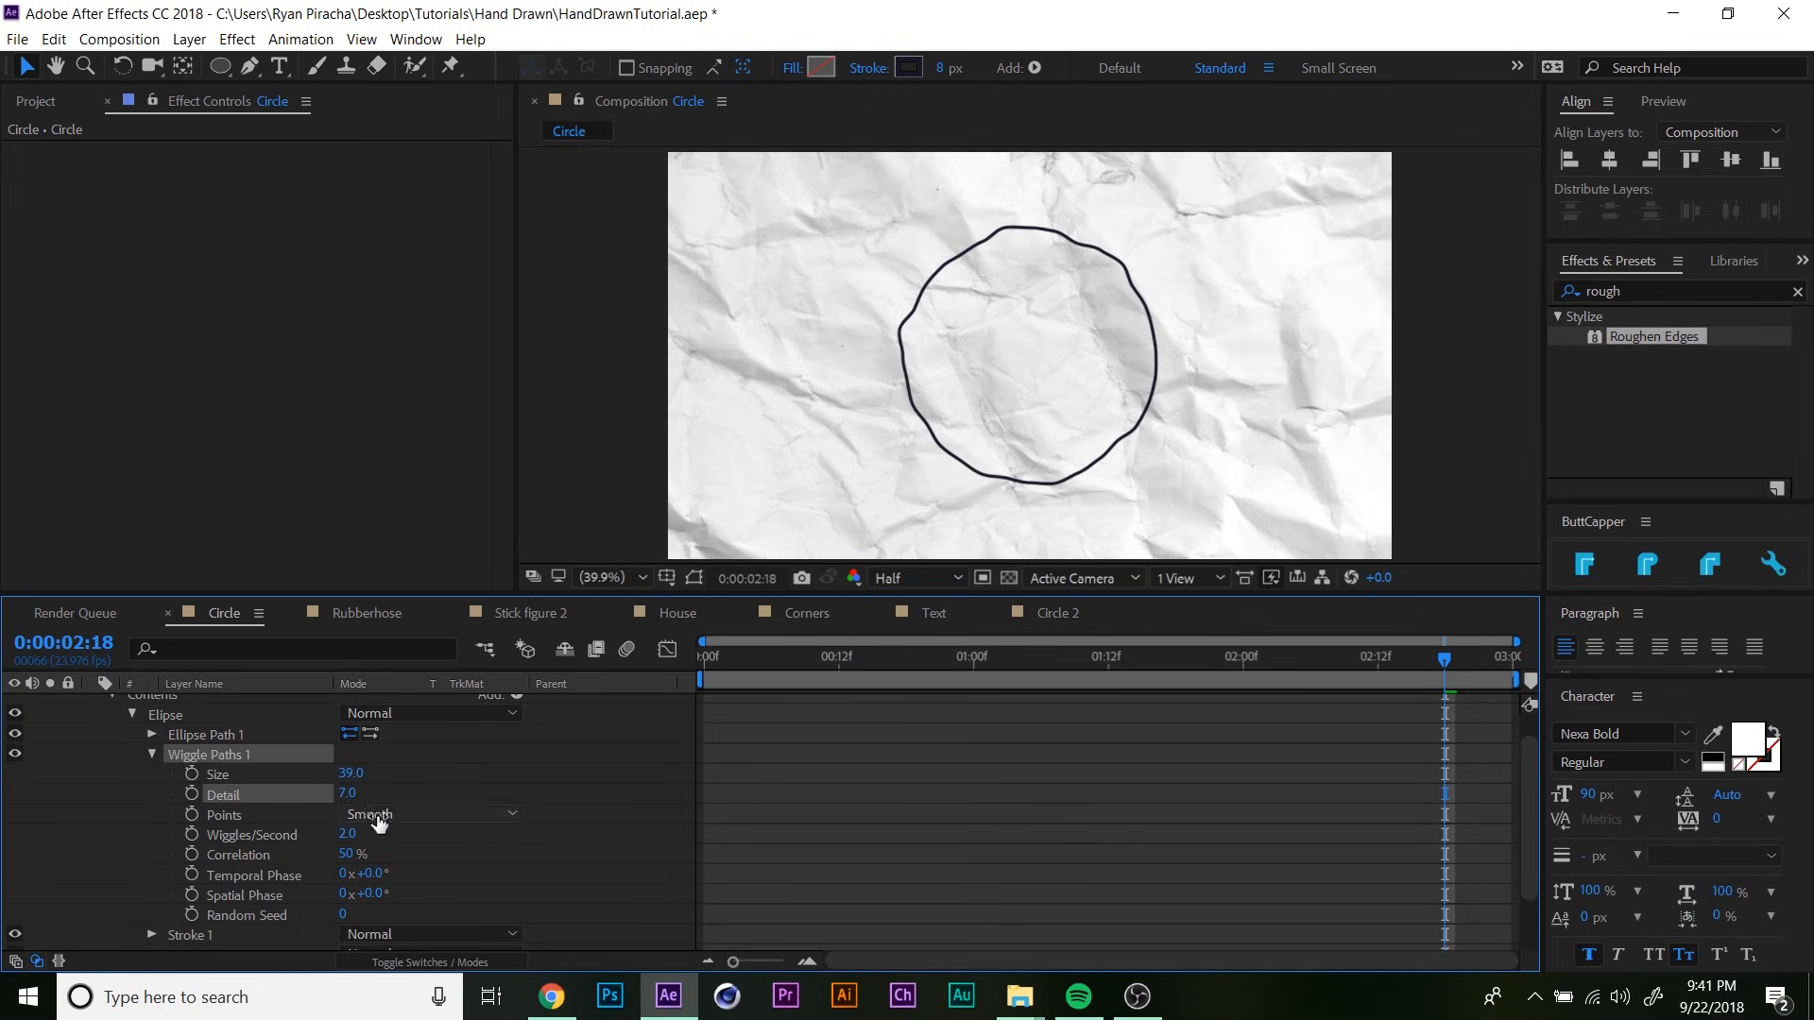
pyautogui.click(347, 793)
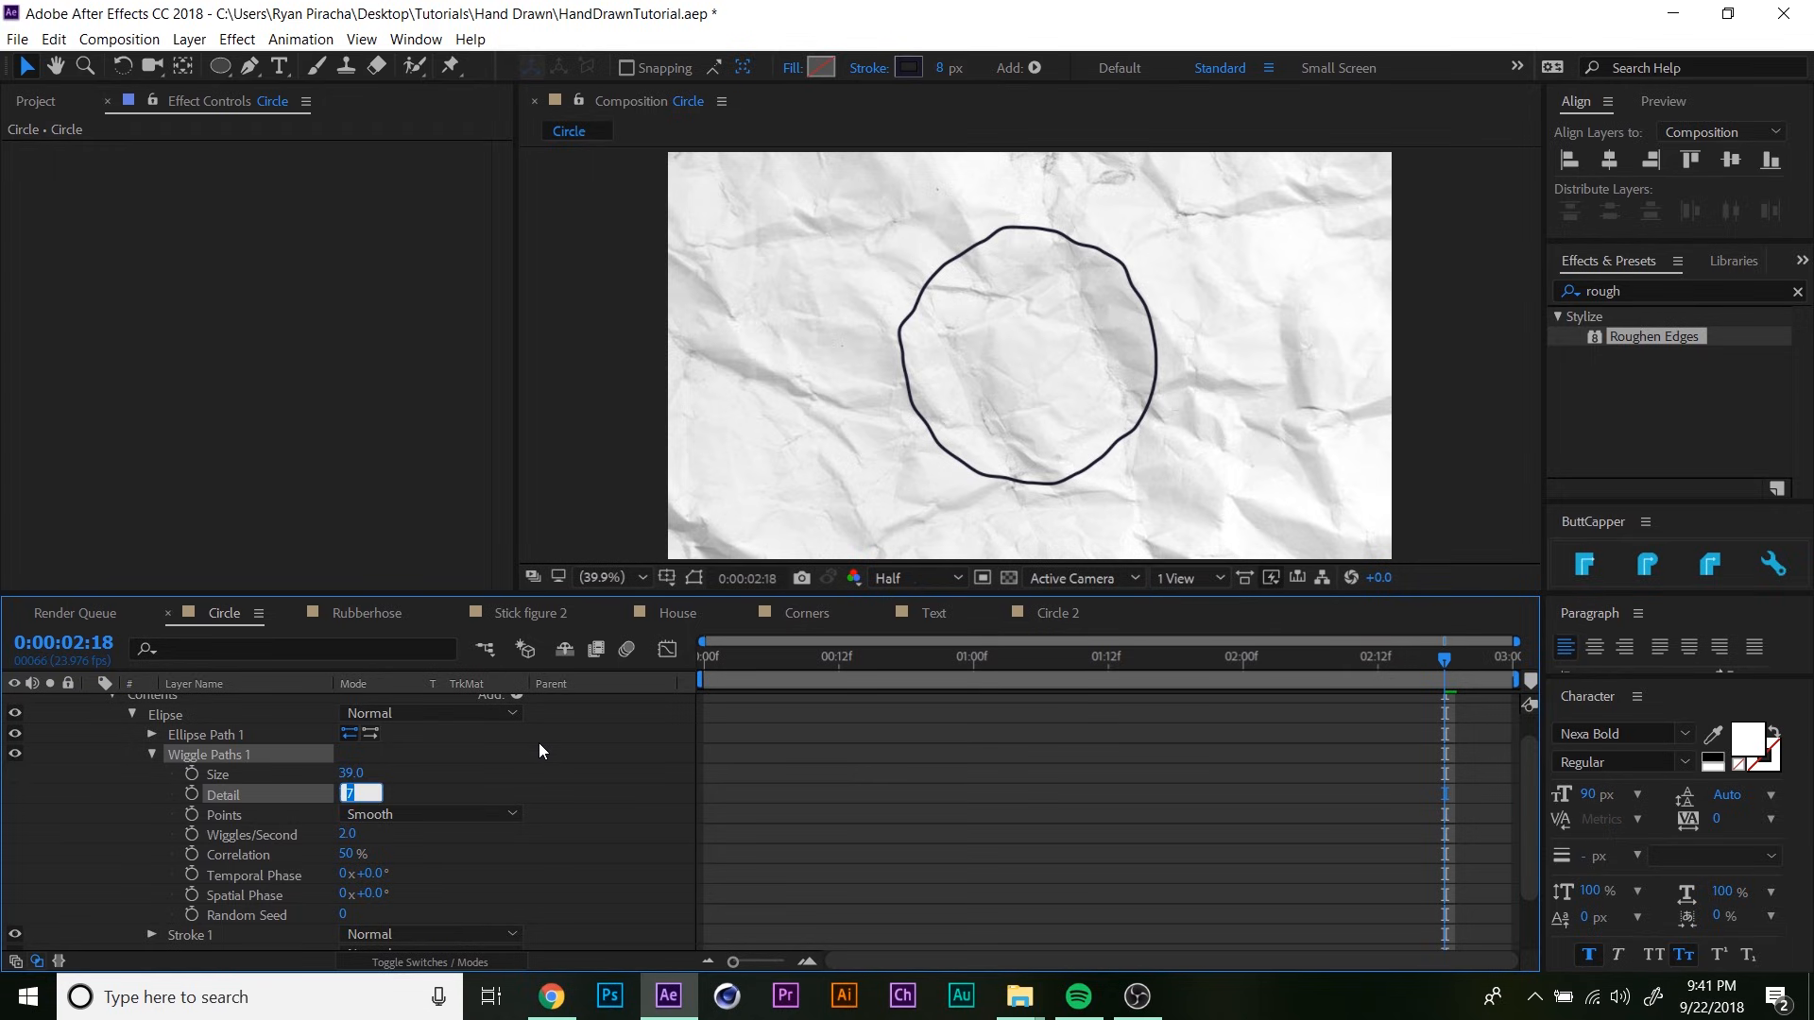
pyautogui.write('5')
pyautogui.press('Return')
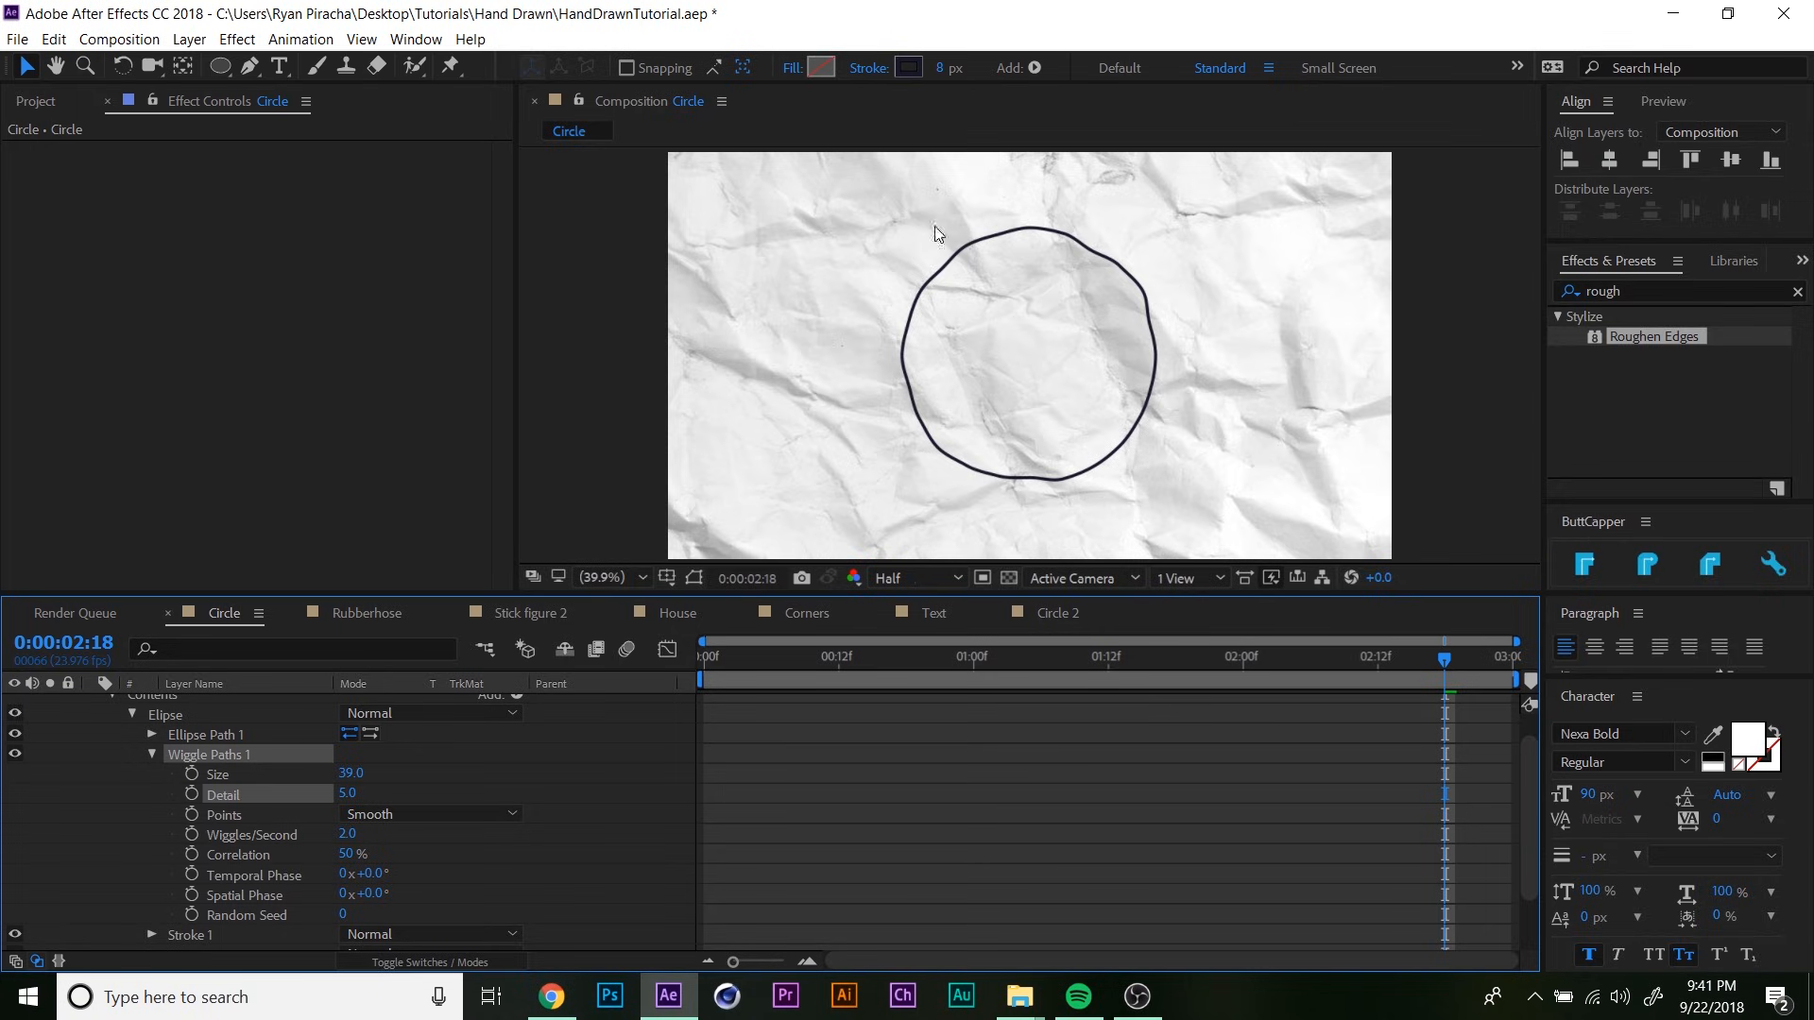
# - Set the size of the circle's Wiggle Paths to 10
pyautogui.moveTo(350, 774); pyautogui.dragTo(381, 775)
pyautogui.click(354, 775)
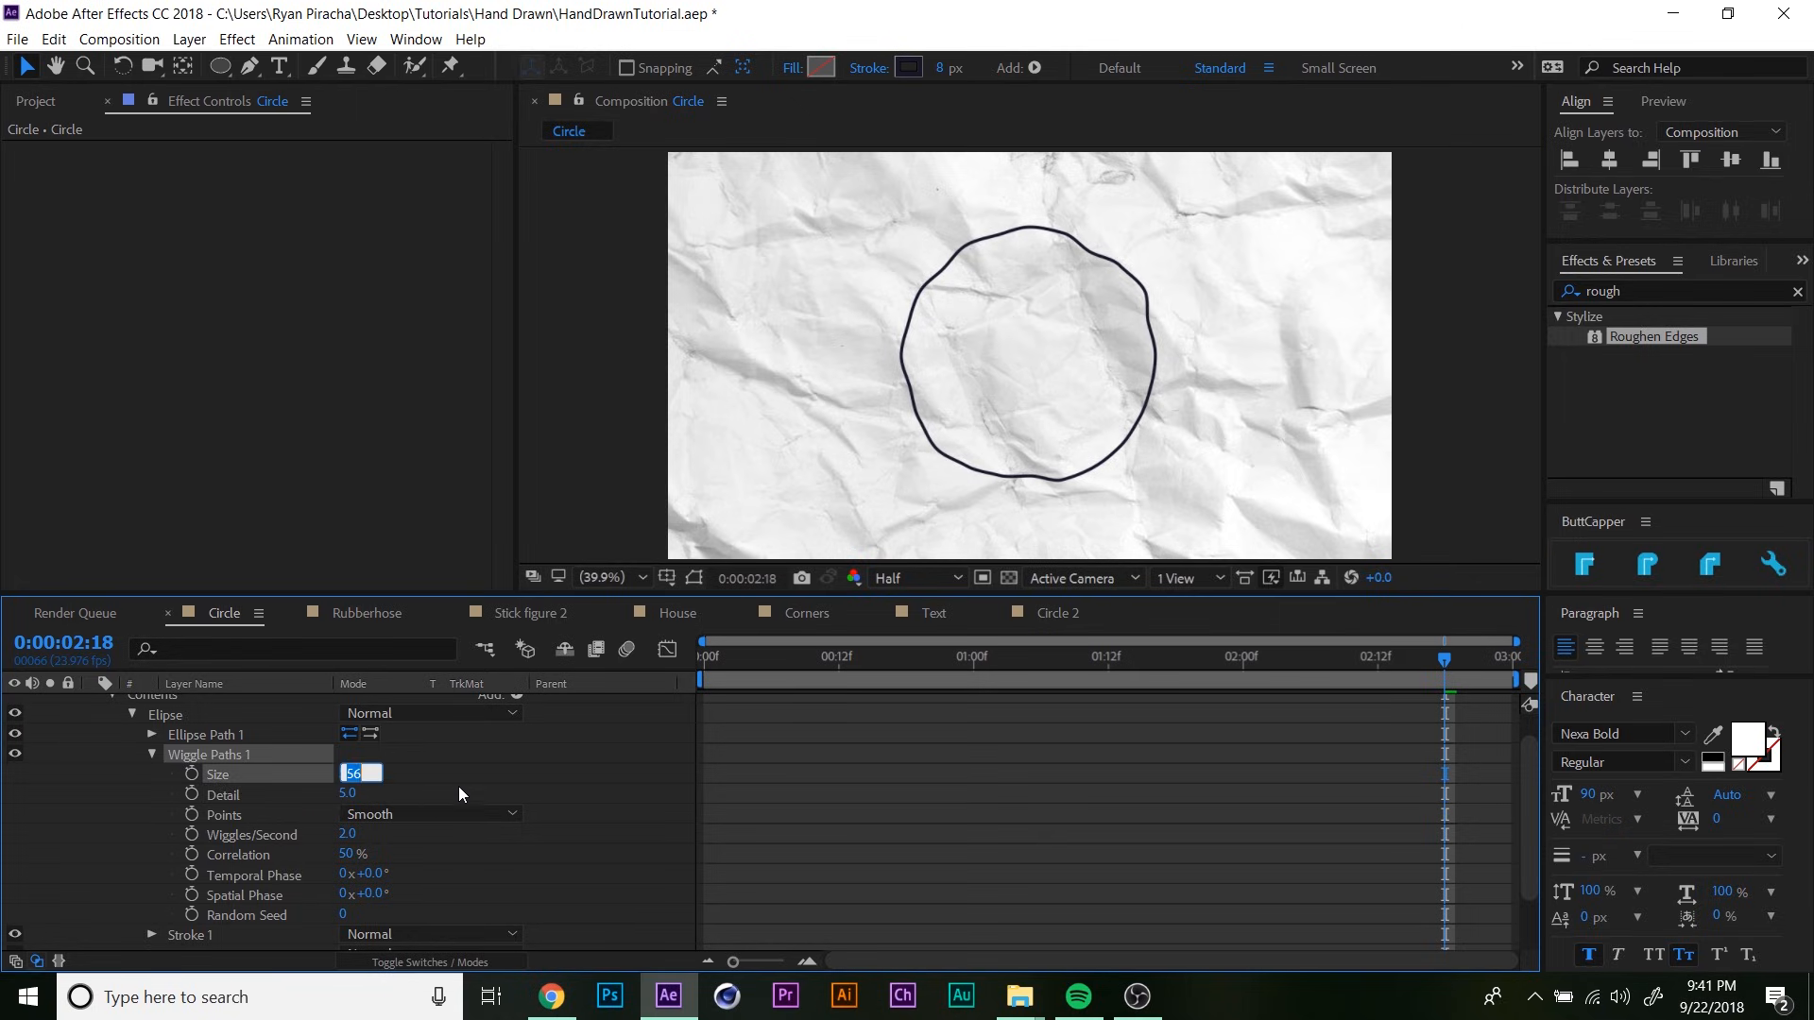
pyautogui.write('10')
pyautogui.press('Return')
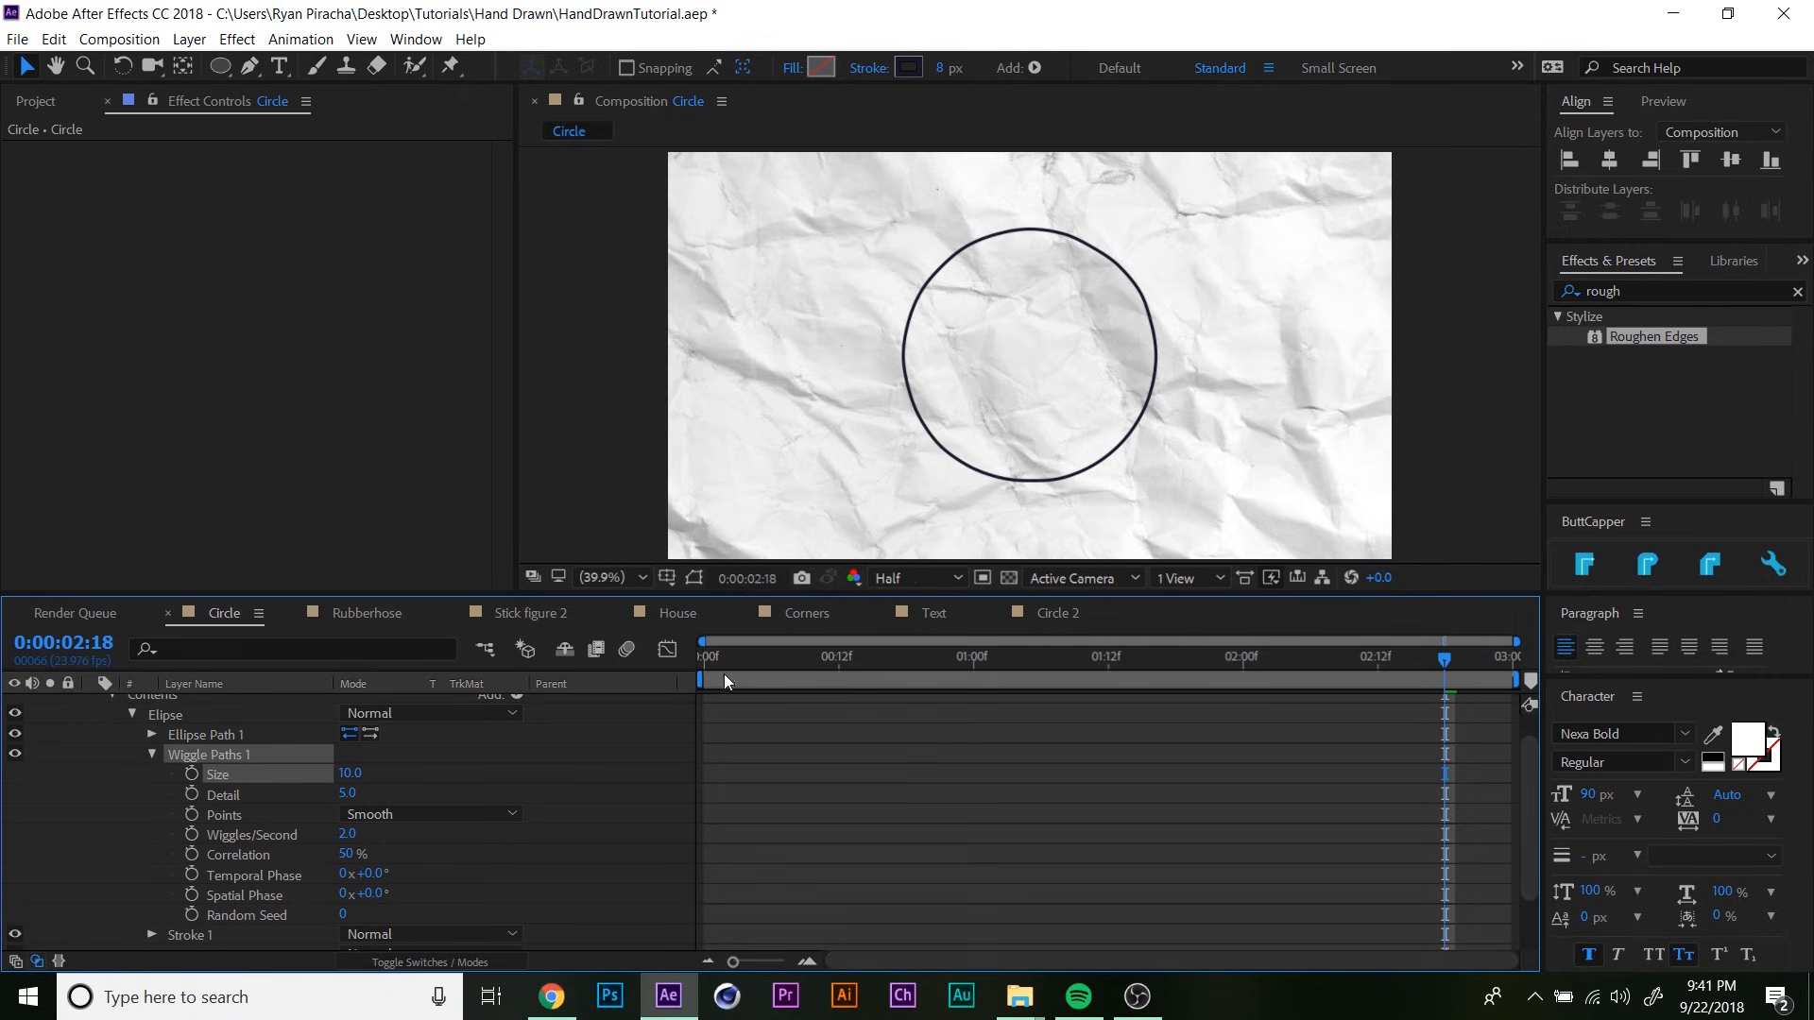
# - Preview the wiggling circle from the start of the composition
pyautogui.moveTo(727, 657); pyautogui.dragTo(632, 673)
pyautogui.press('space')
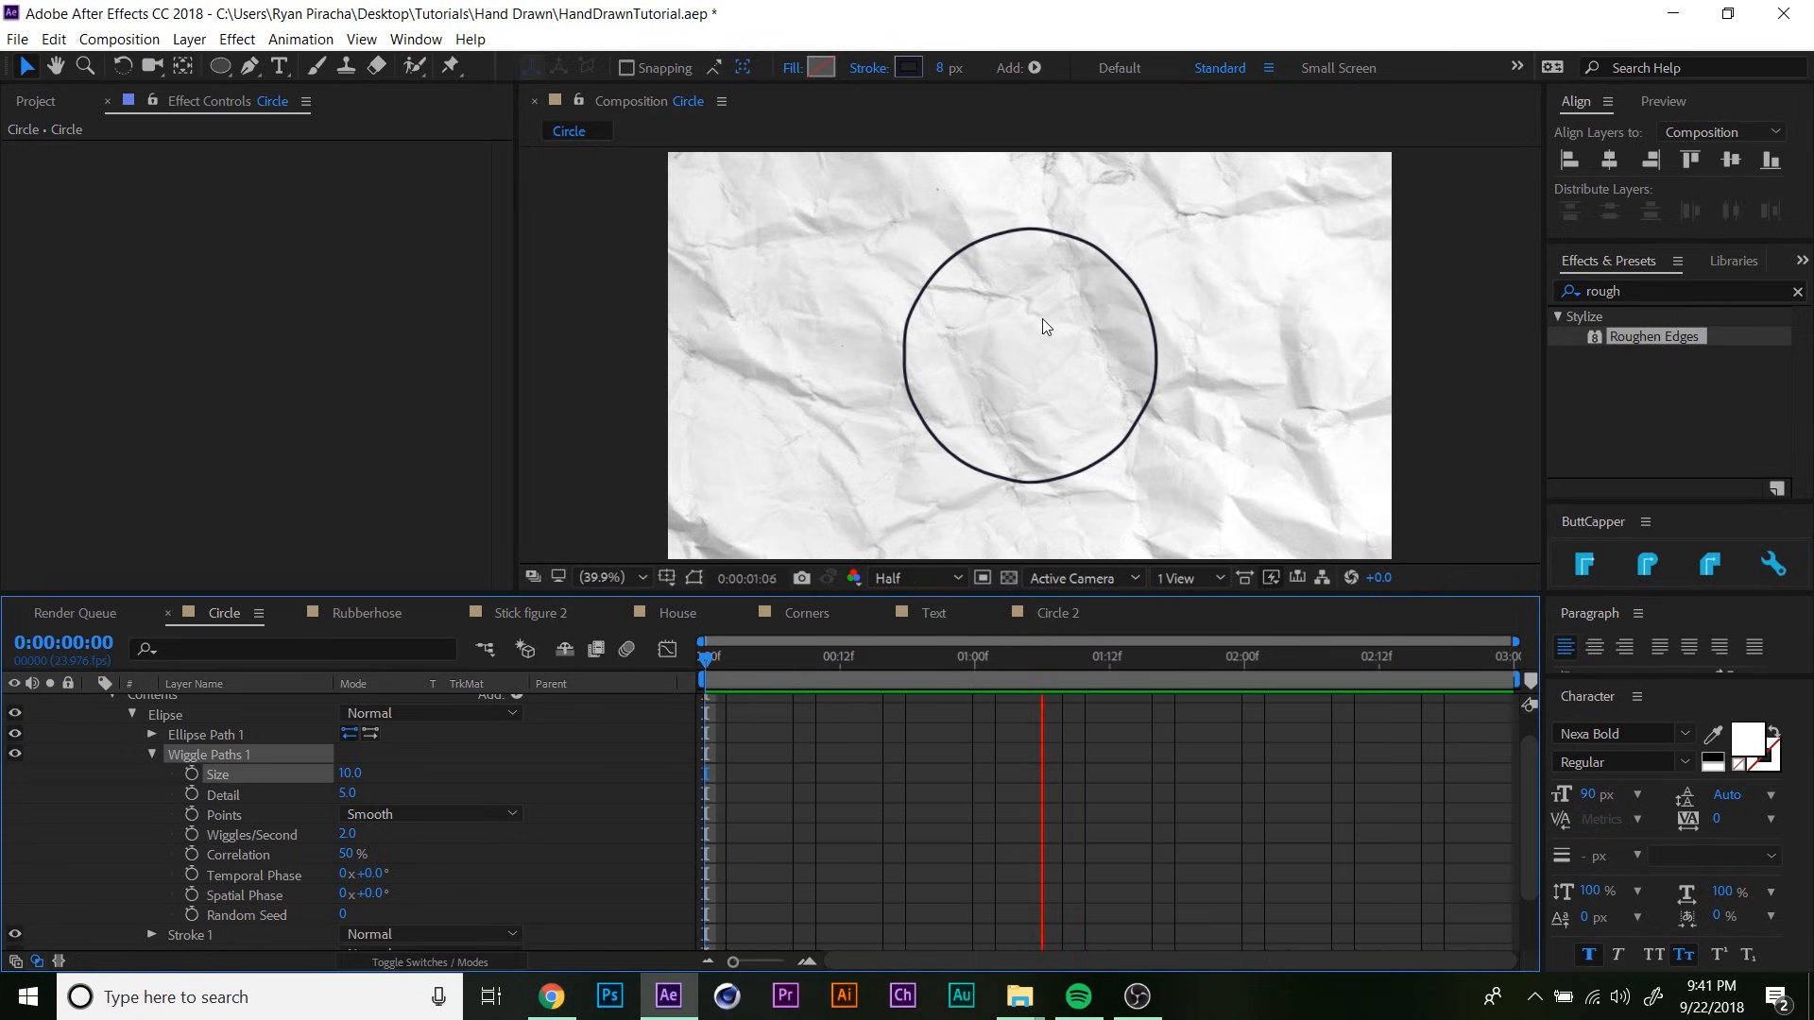
pyautogui.press('space')
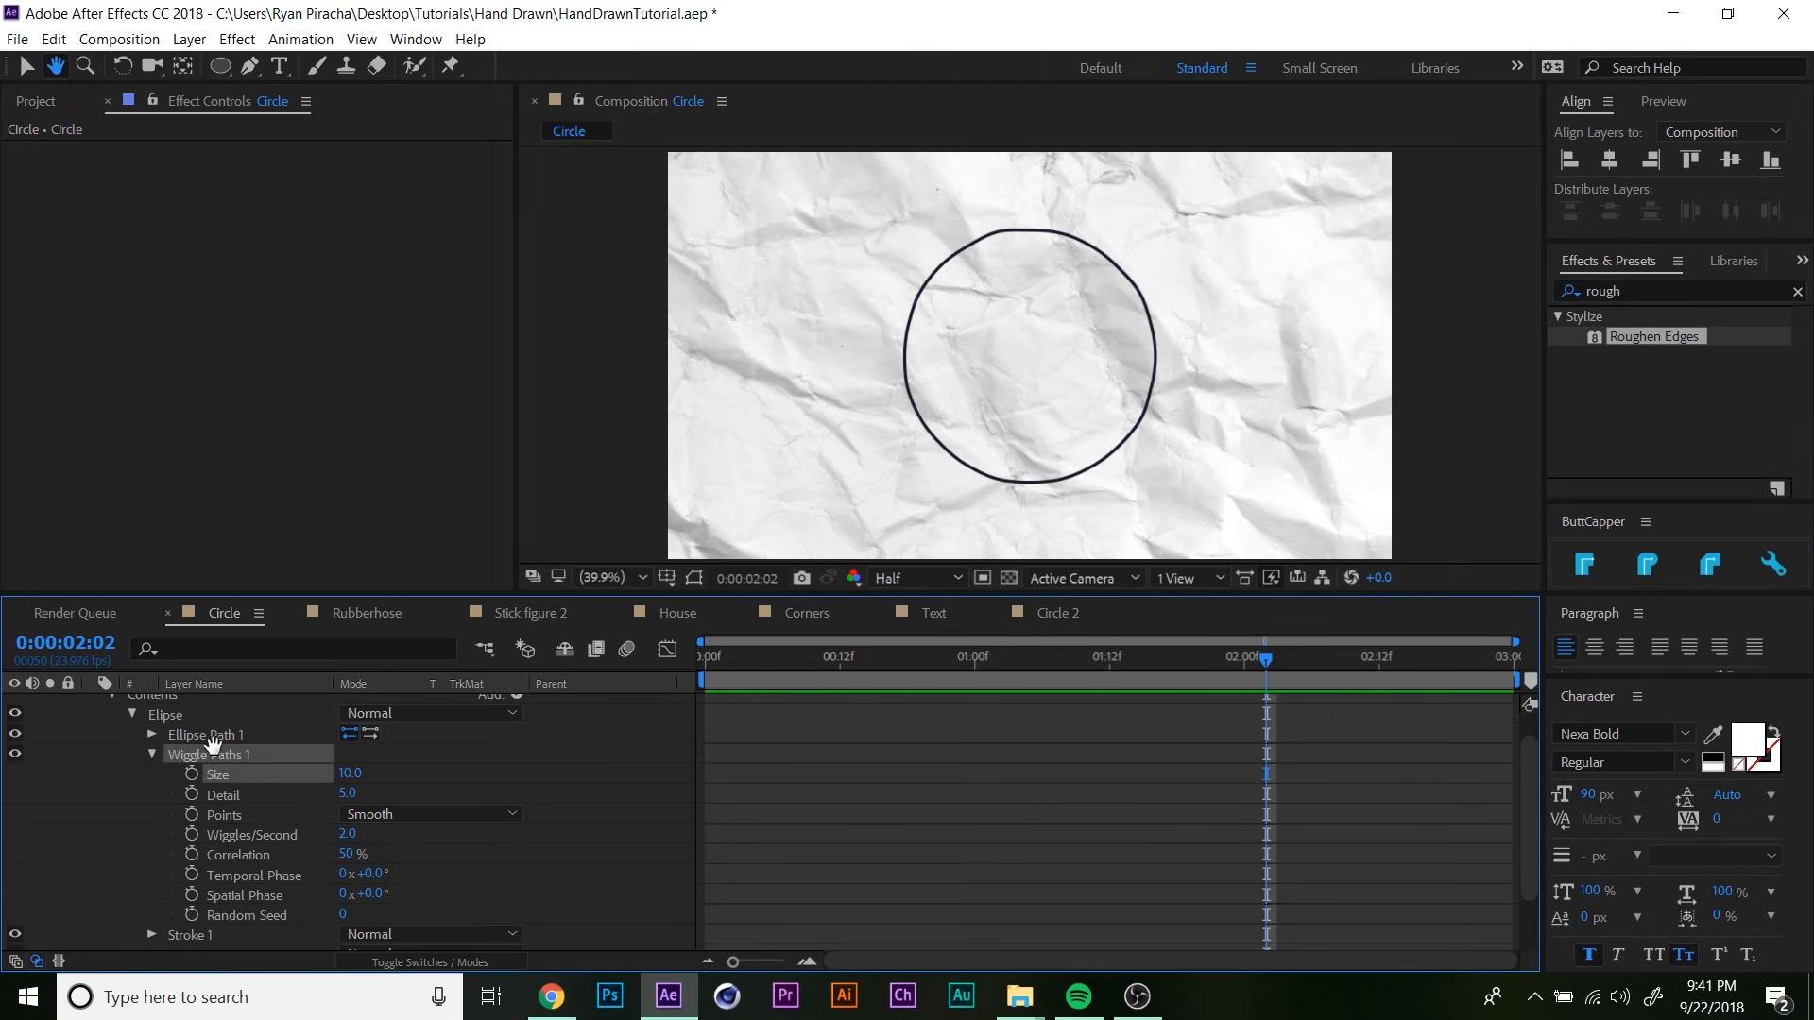
# - Rename the Elipse group of the Circle layer to Main and duplicate it
pyautogui.scroll(1, 217, 746)
pyautogui.click(150, 784)
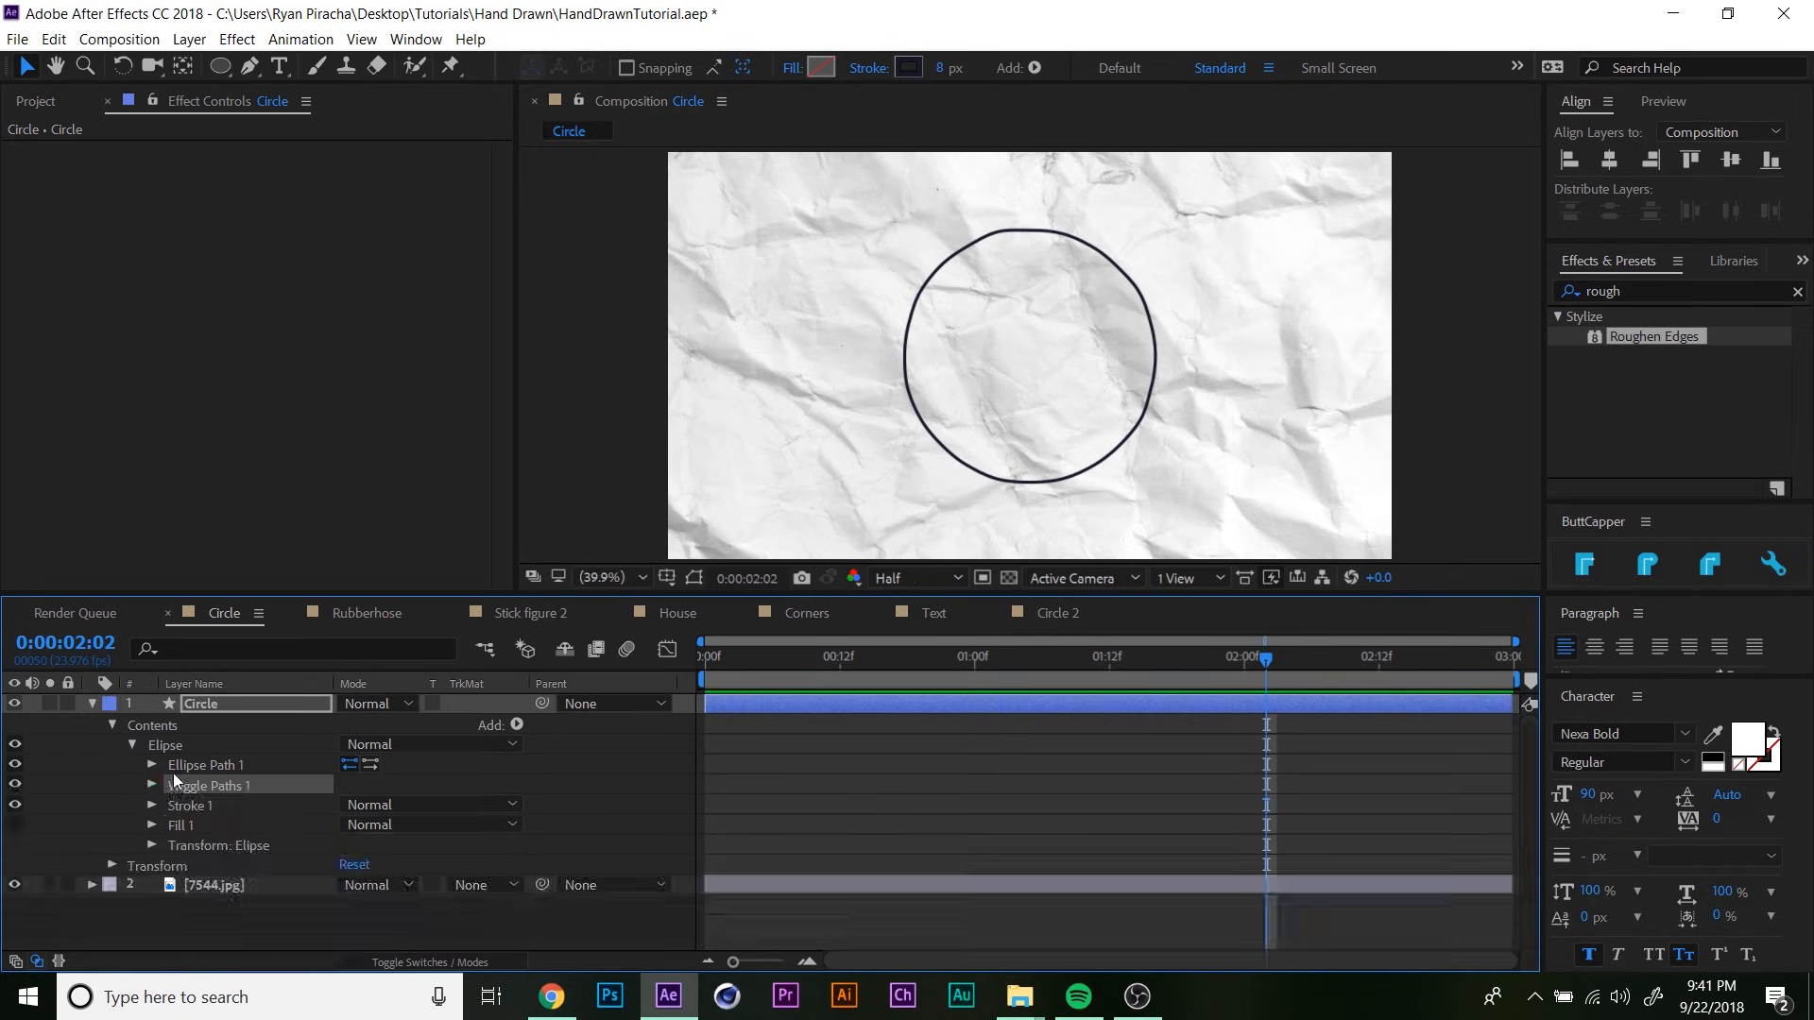
pyautogui.click(133, 746)
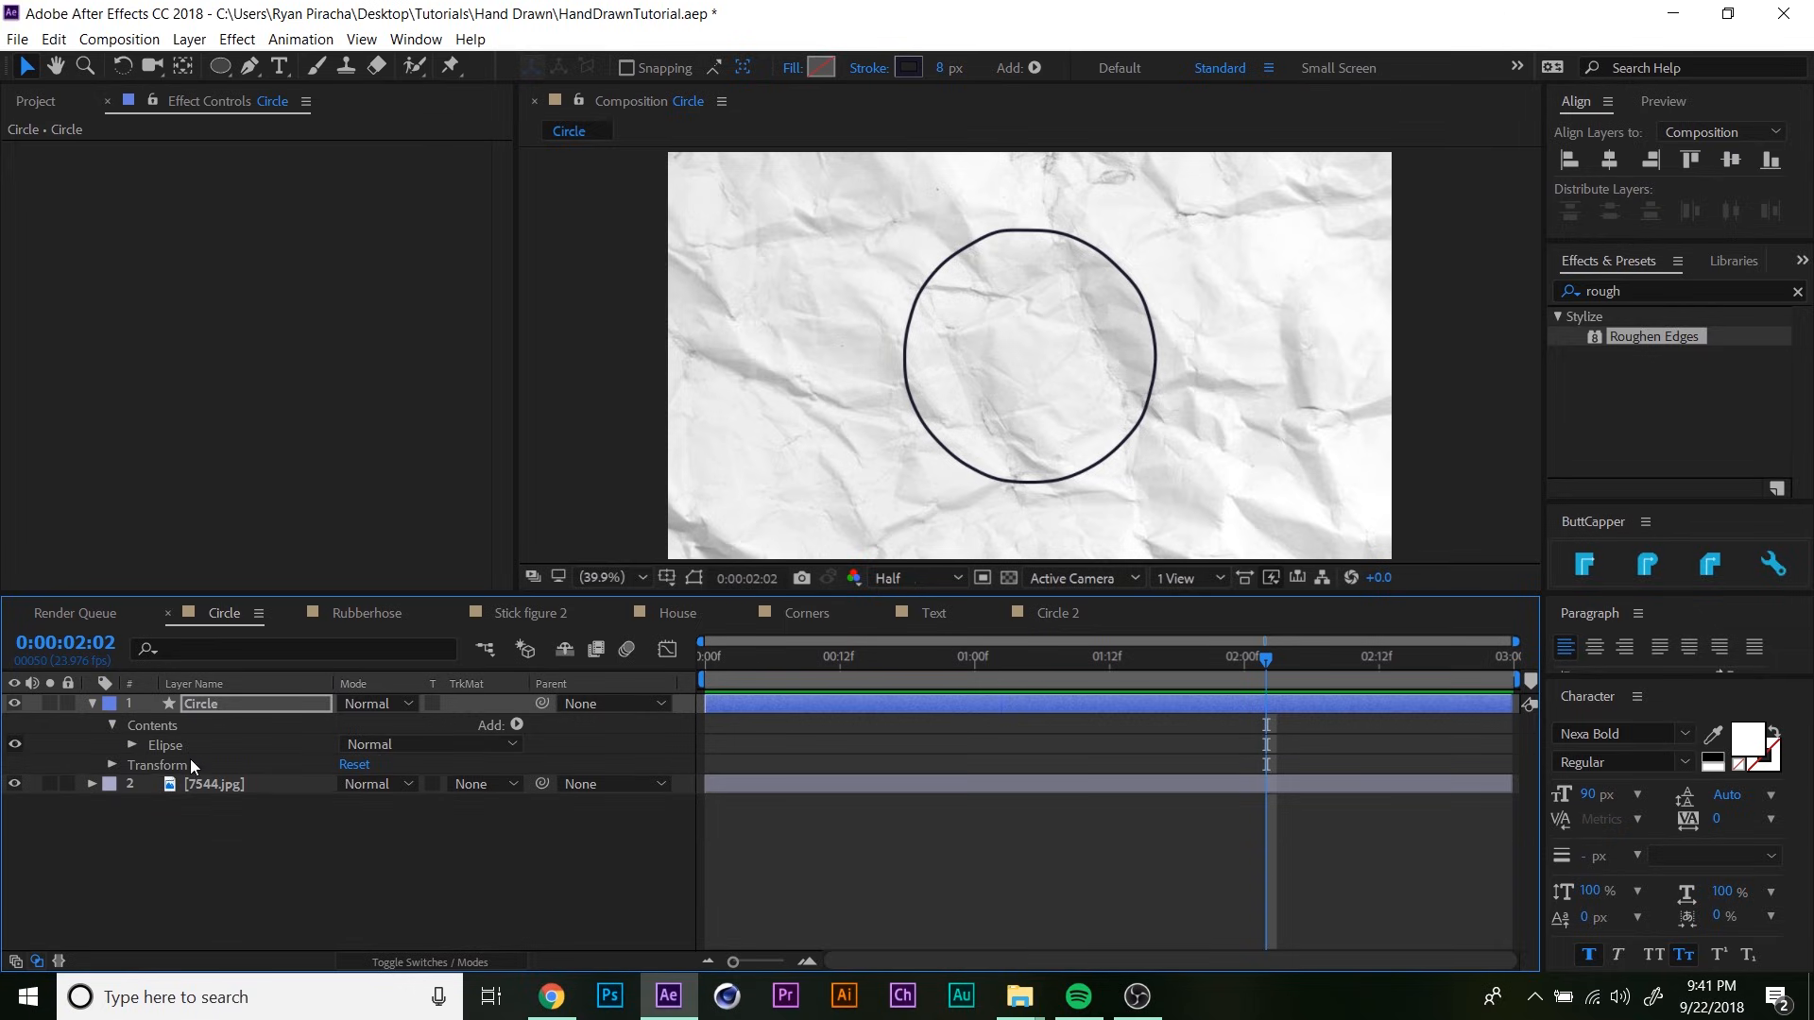
pyautogui.click(181, 748)
pyautogui.press('Return')
pyautogui.write('Main')
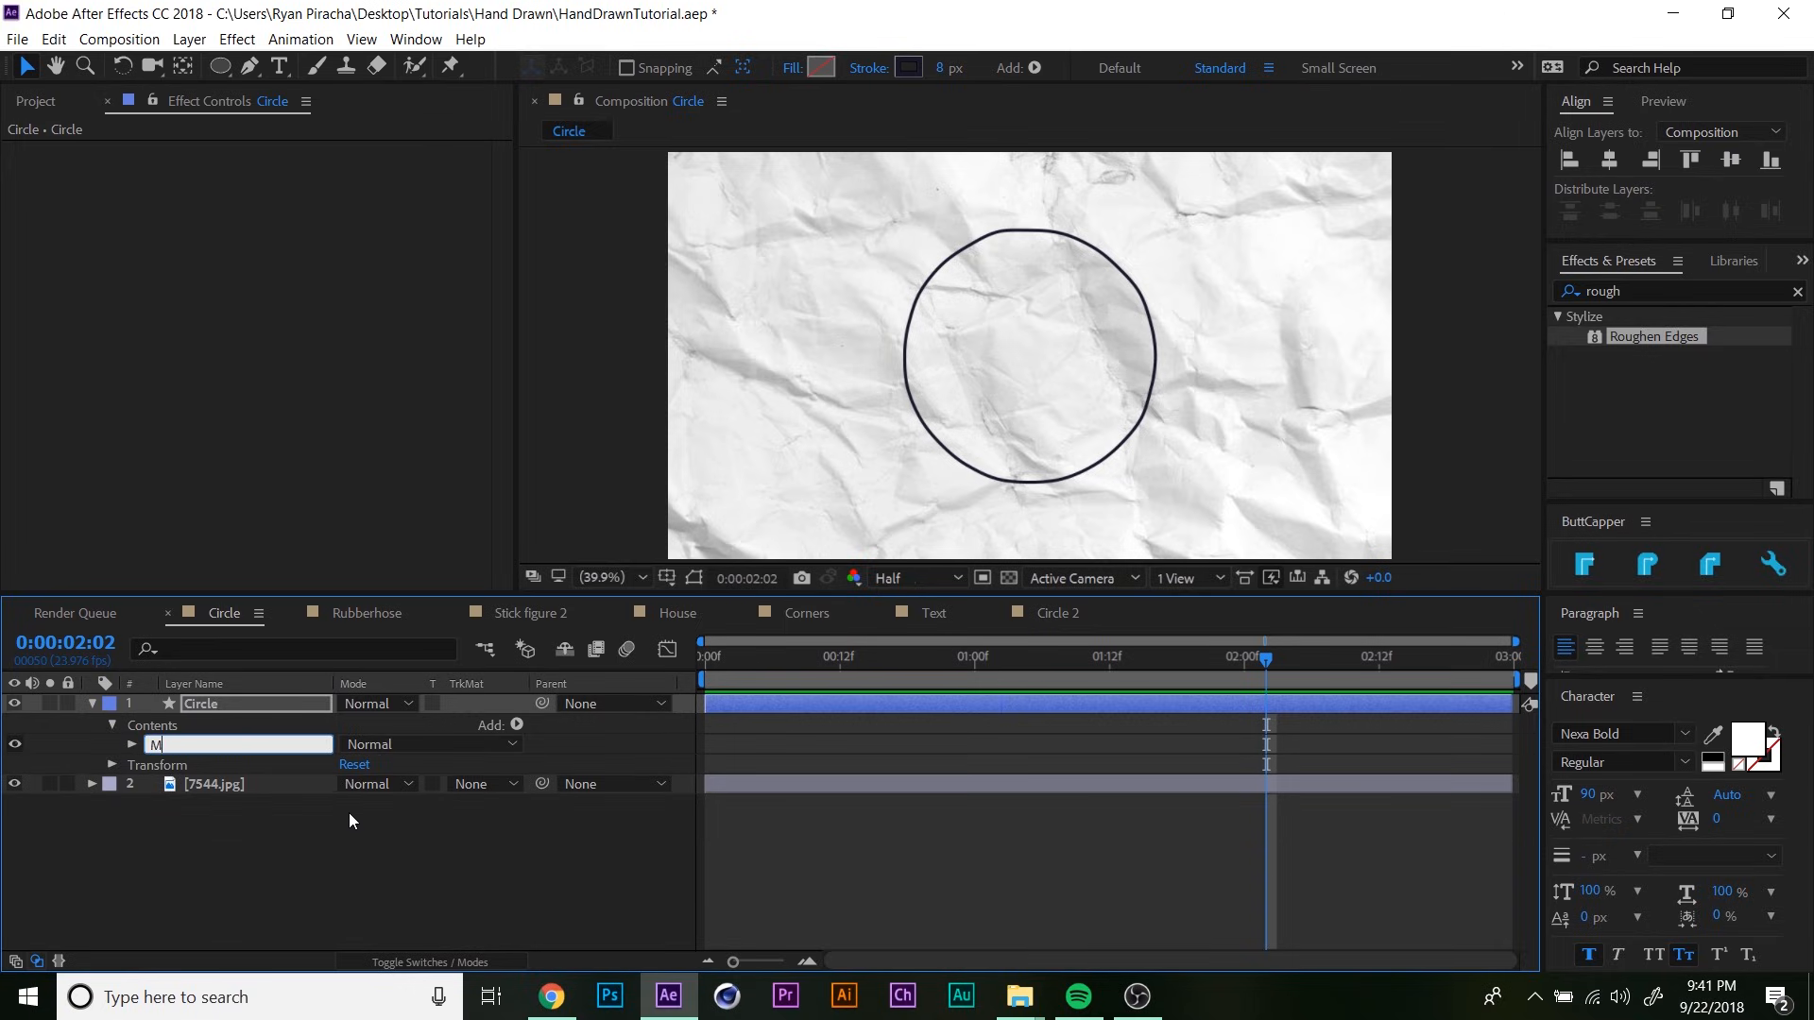
pyautogui.press('Return')
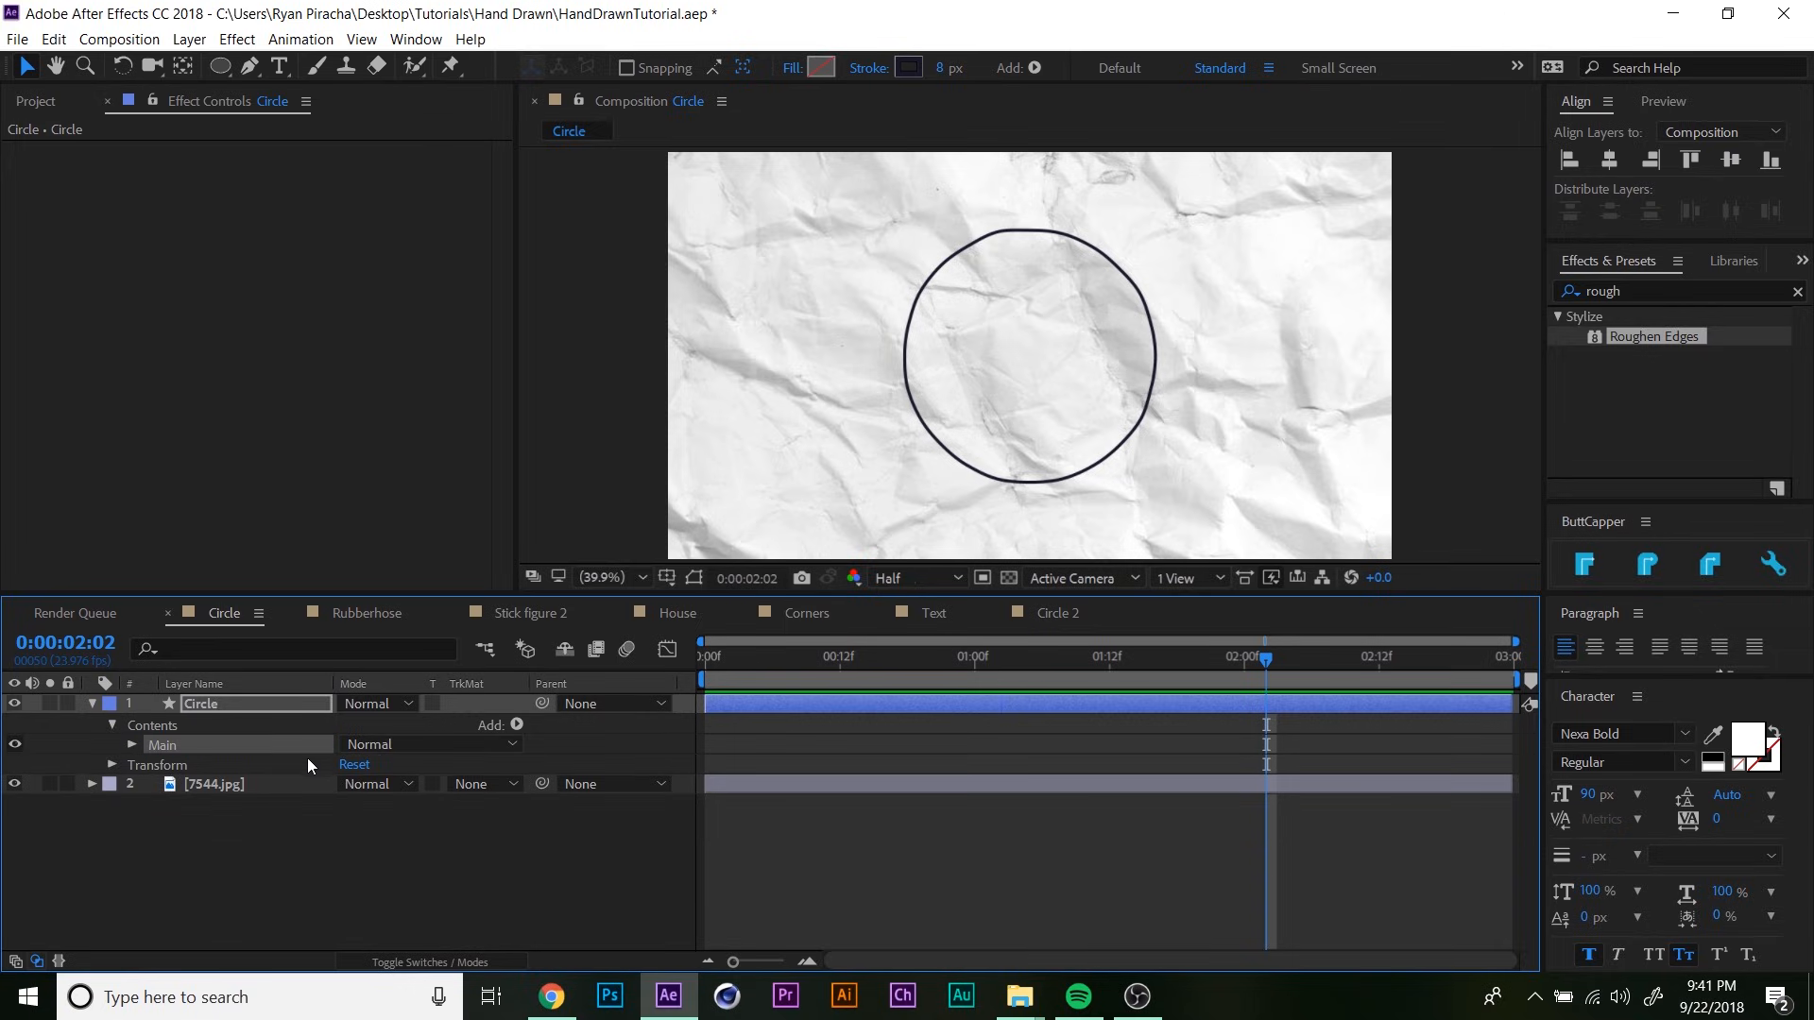
pyautogui.hotkey('ctrl', 'd')
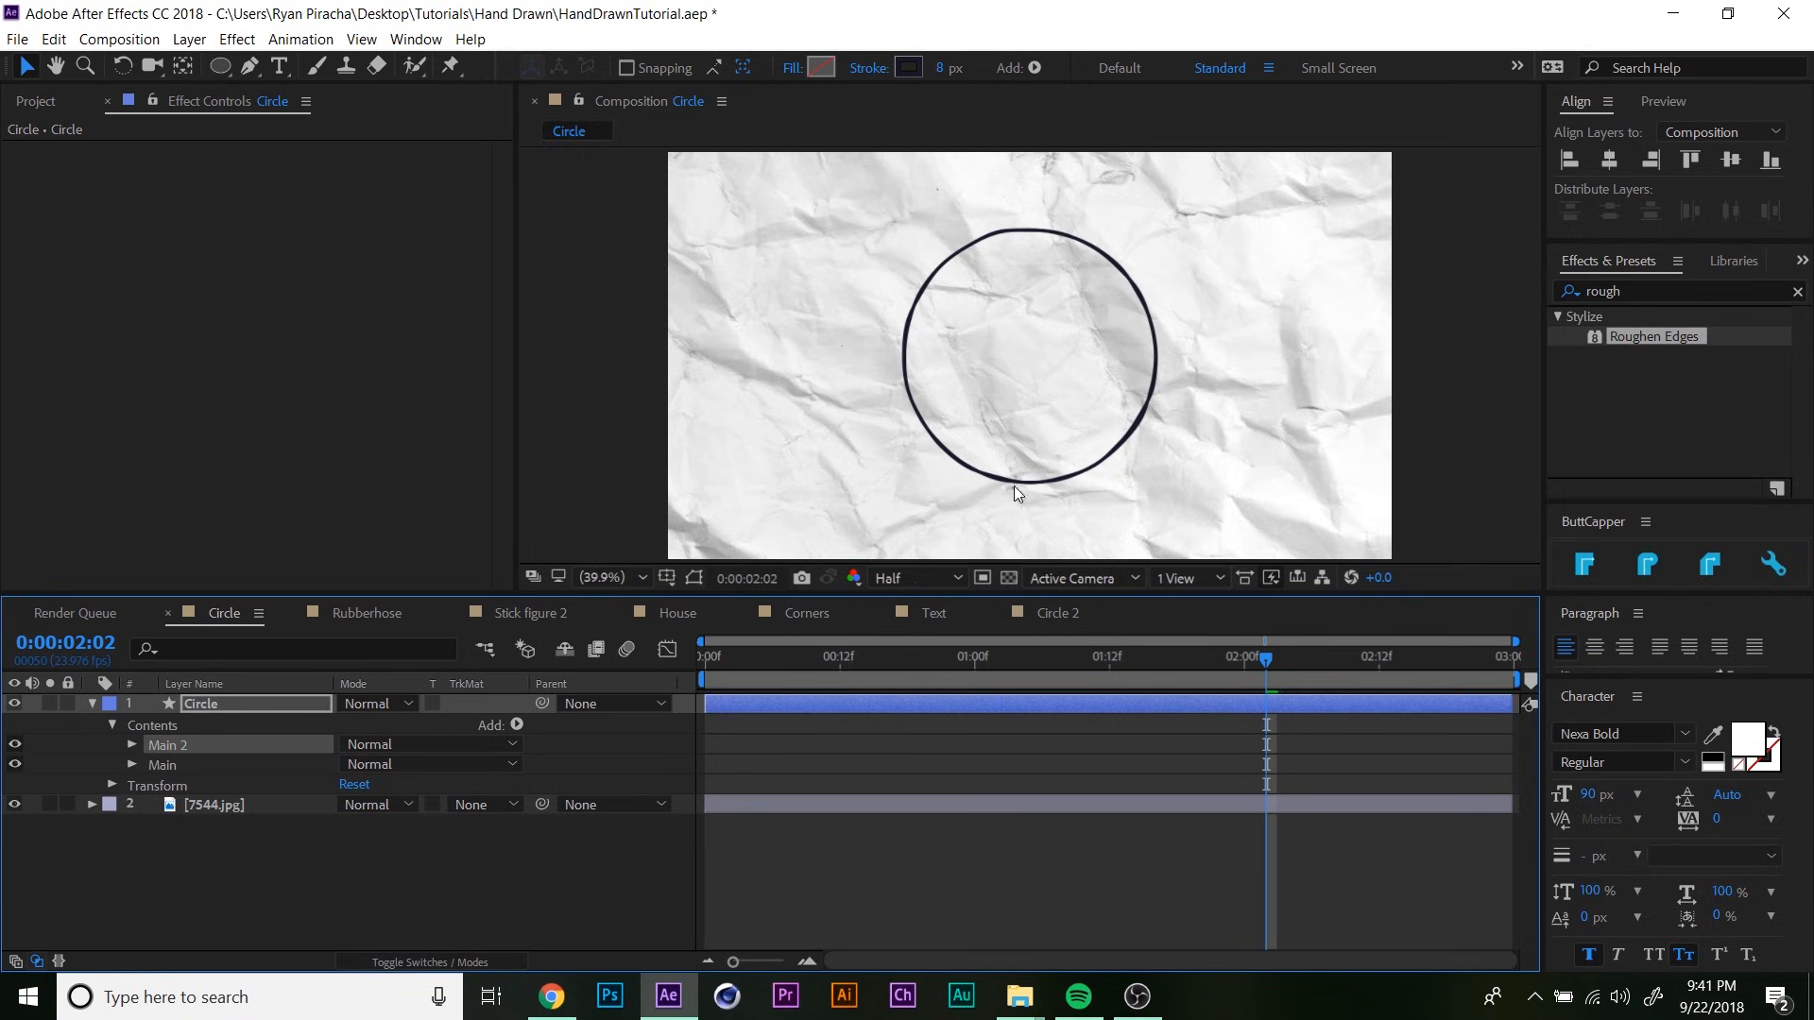
# - Play the animation from the first frame to check the two overlapping circle outlines
pyautogui.moveTo(938, 654); pyautogui.dragTo(591, 703)
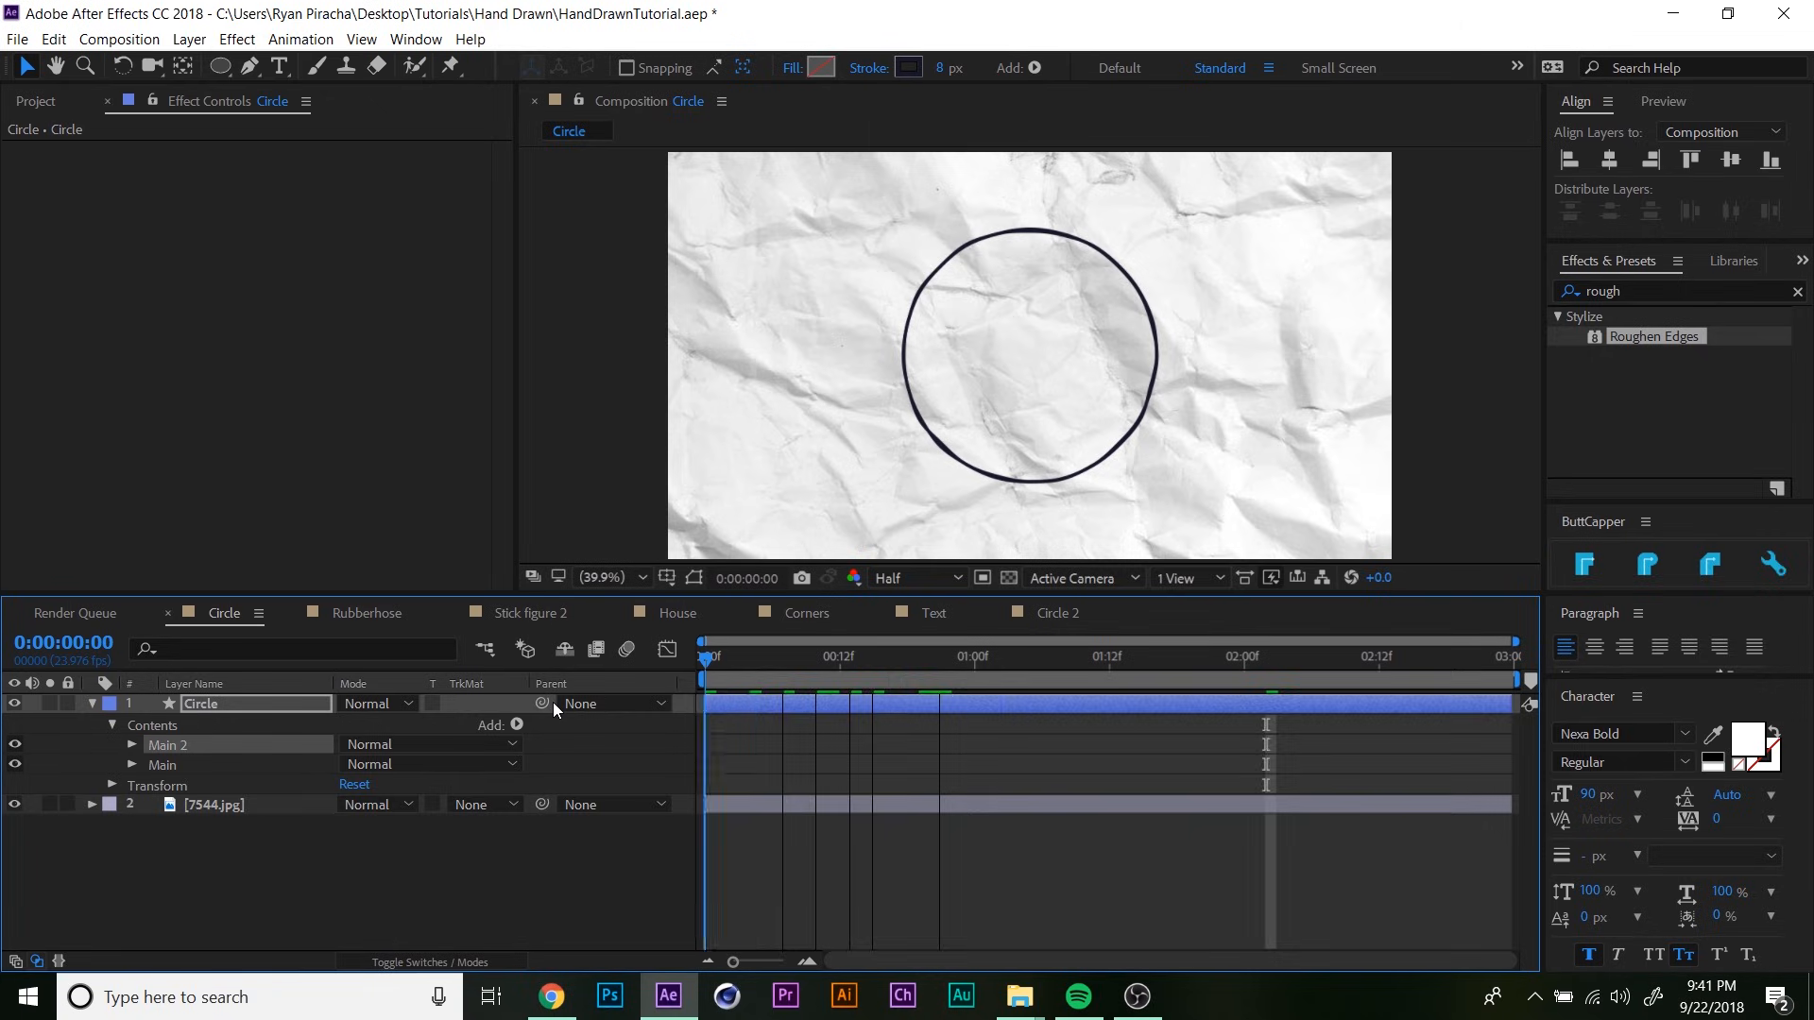
pyautogui.press('space')
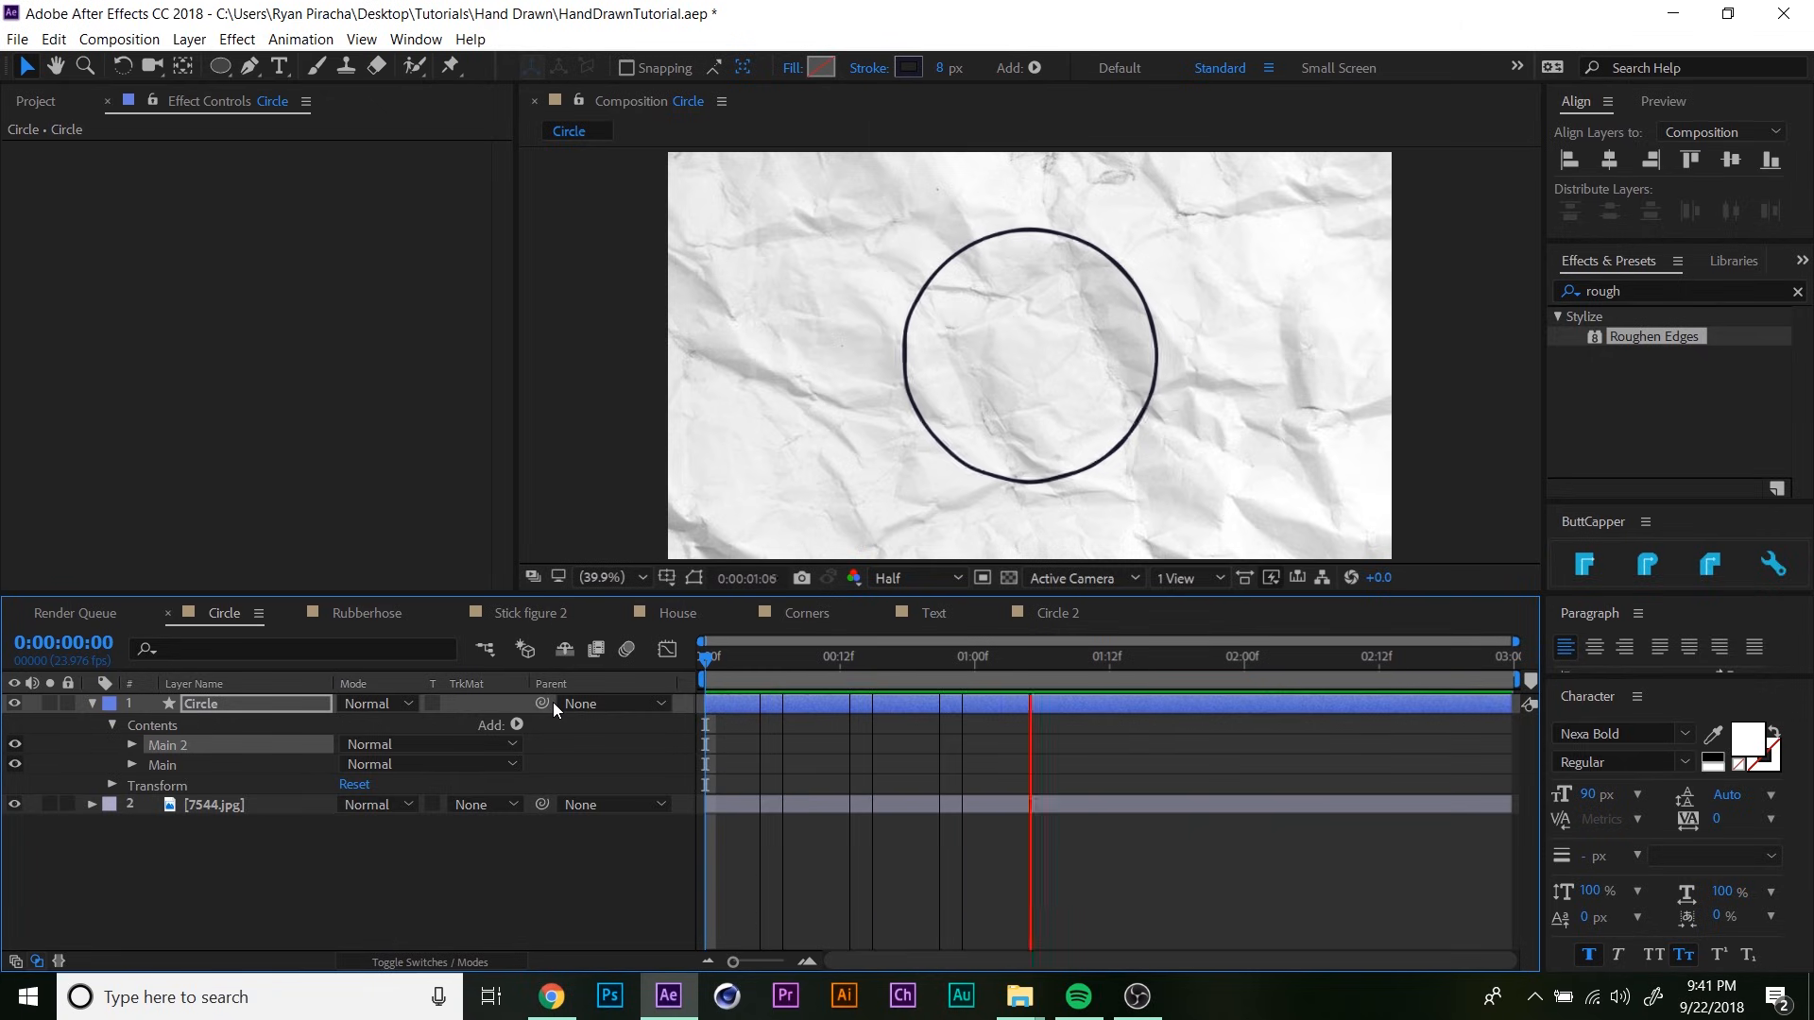
pyautogui.press('space')
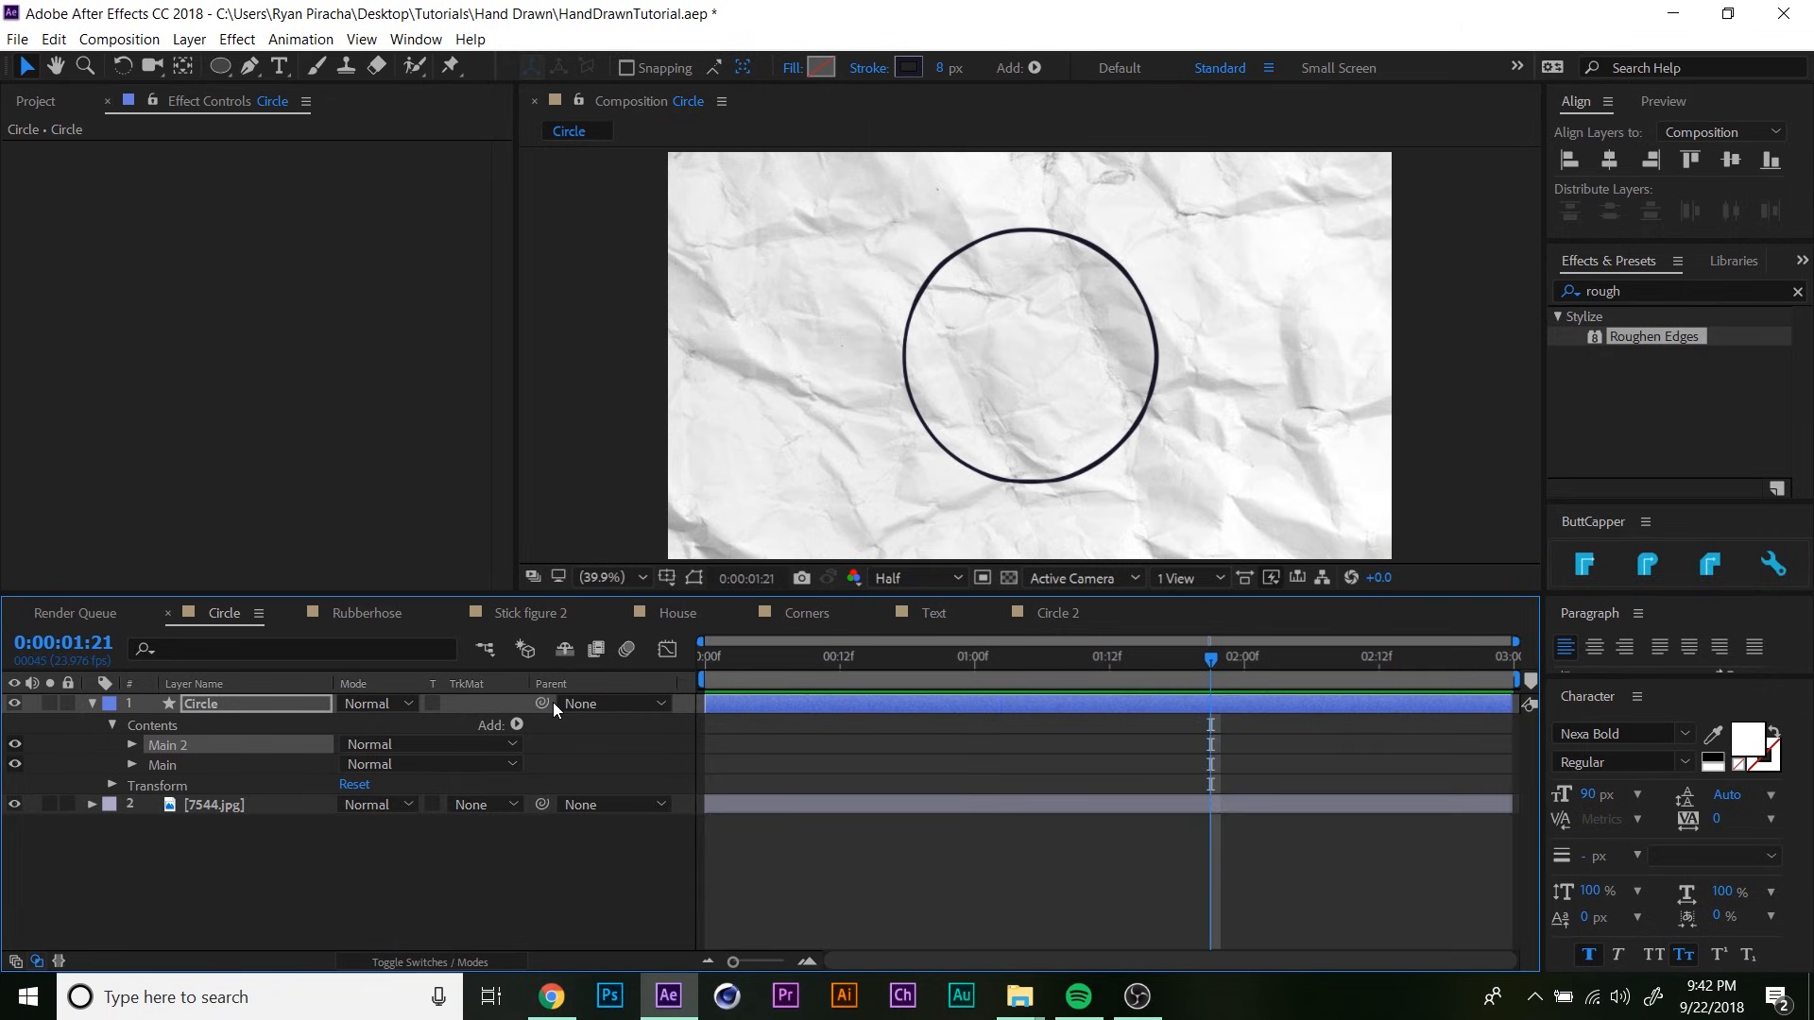
# - Rename the duplicated group Main 2 to Secondary
pyautogui.click(131, 746)
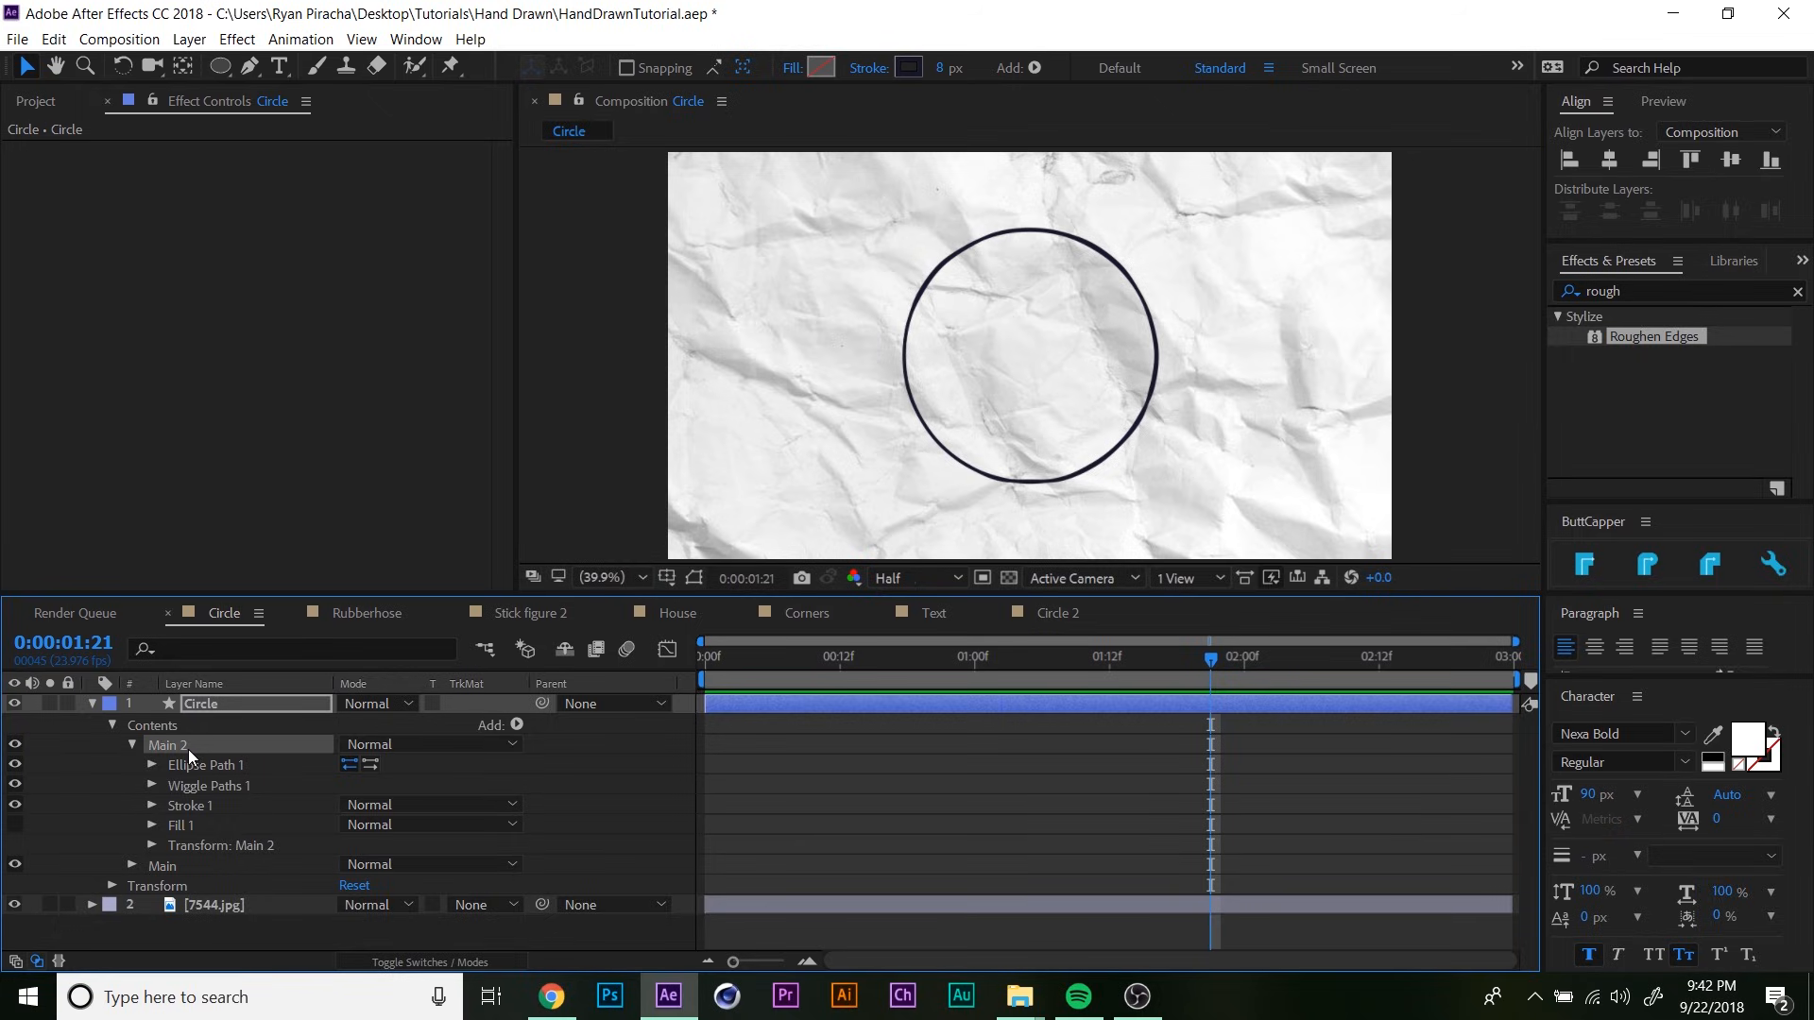
pyautogui.press('Return')
pyautogui.write('Secondary')
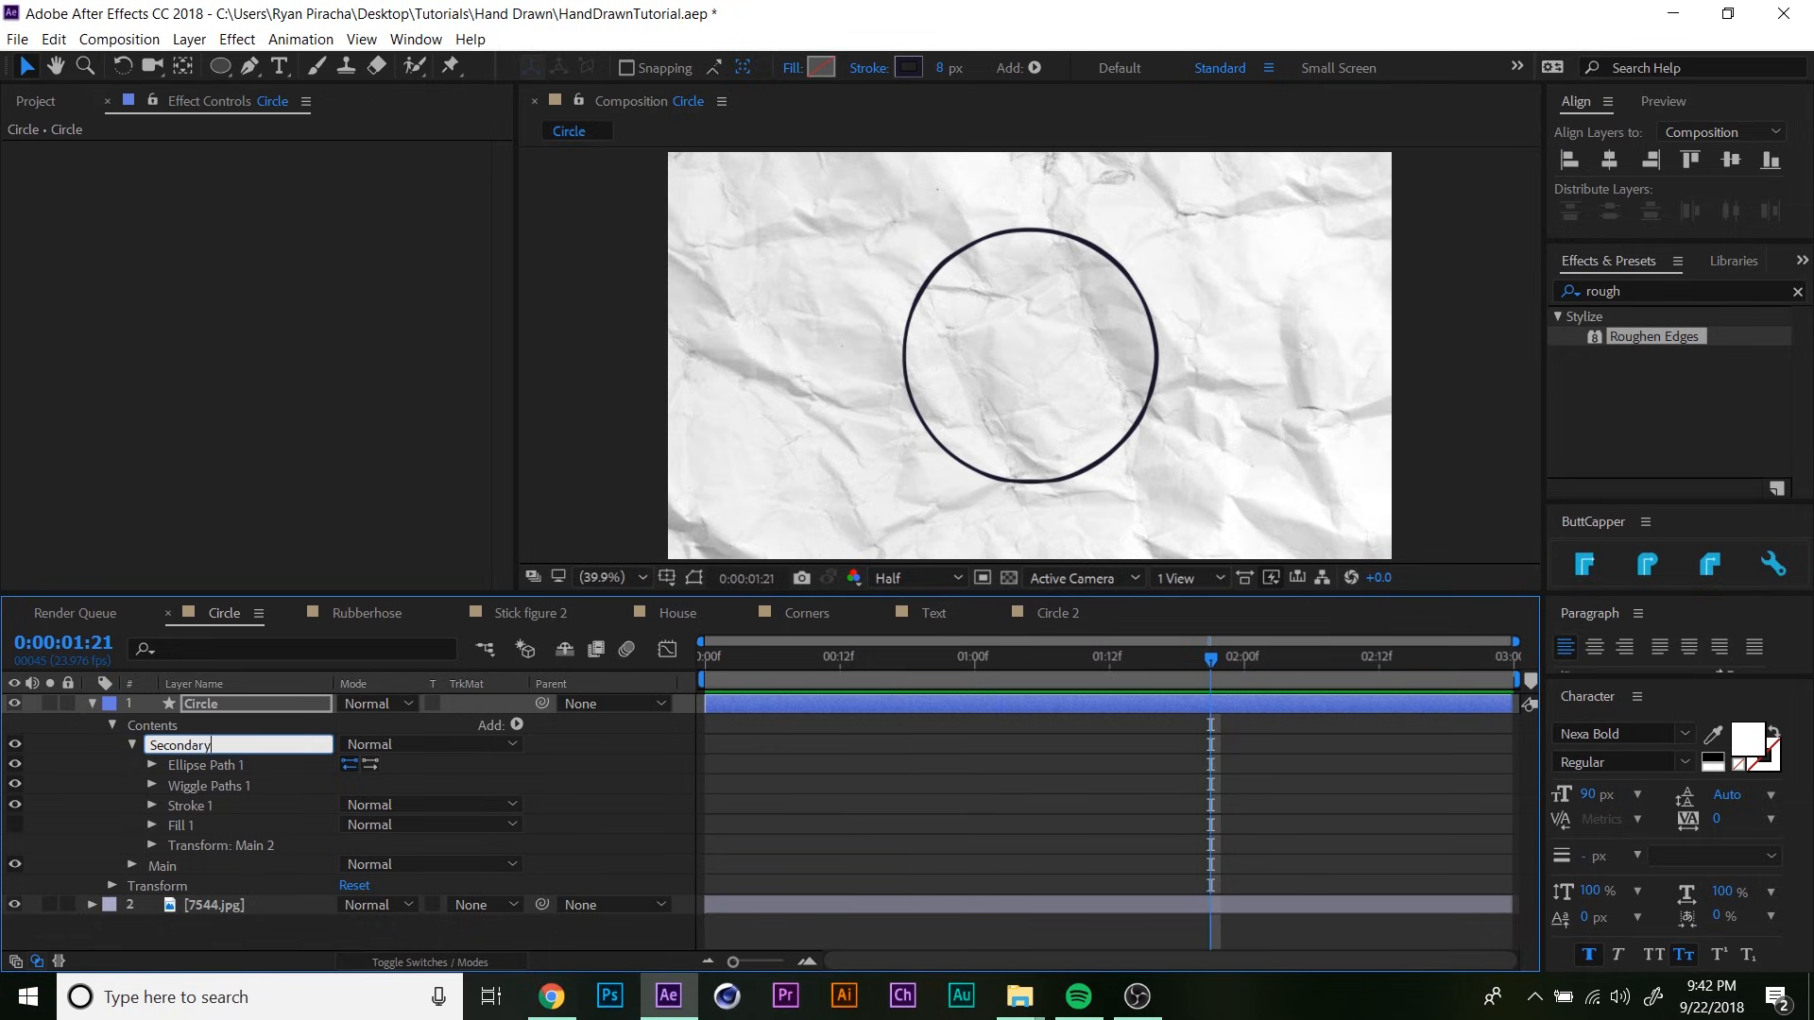
pyautogui.press('Return')
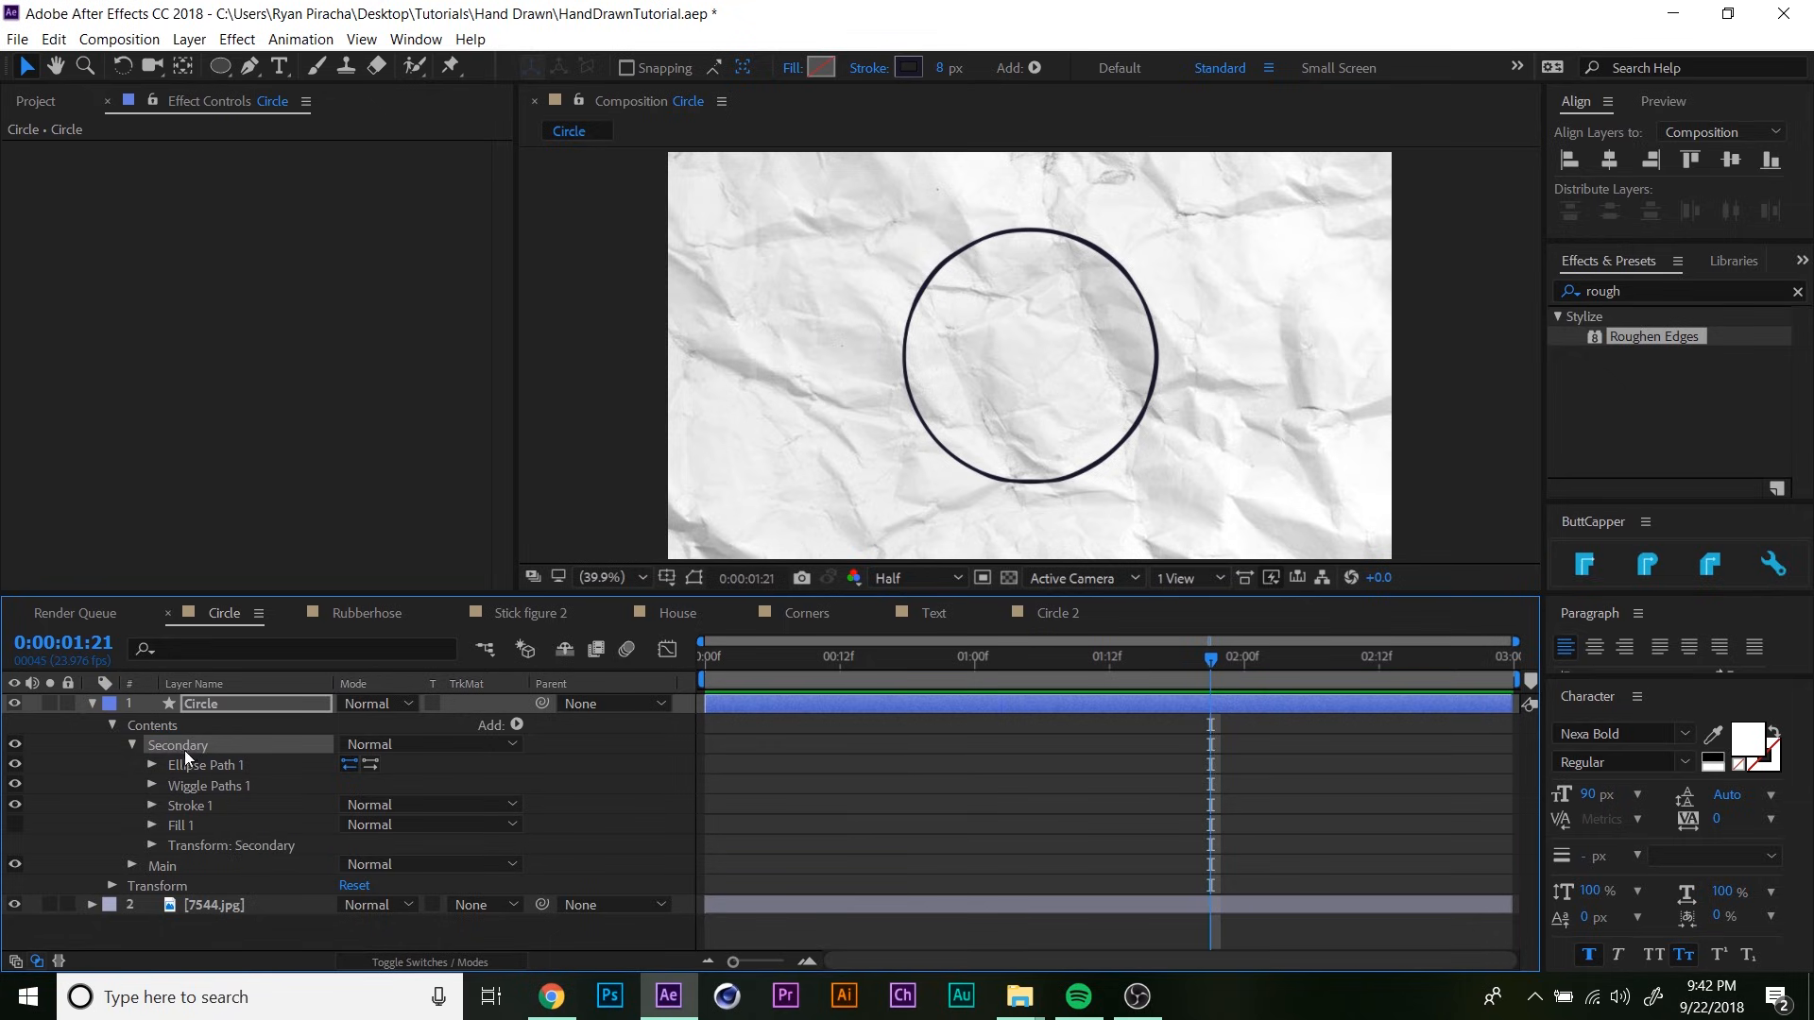
# - Add a Trim Paths operator to the Secondary group and hide the Main group
pyautogui.click(517, 725)
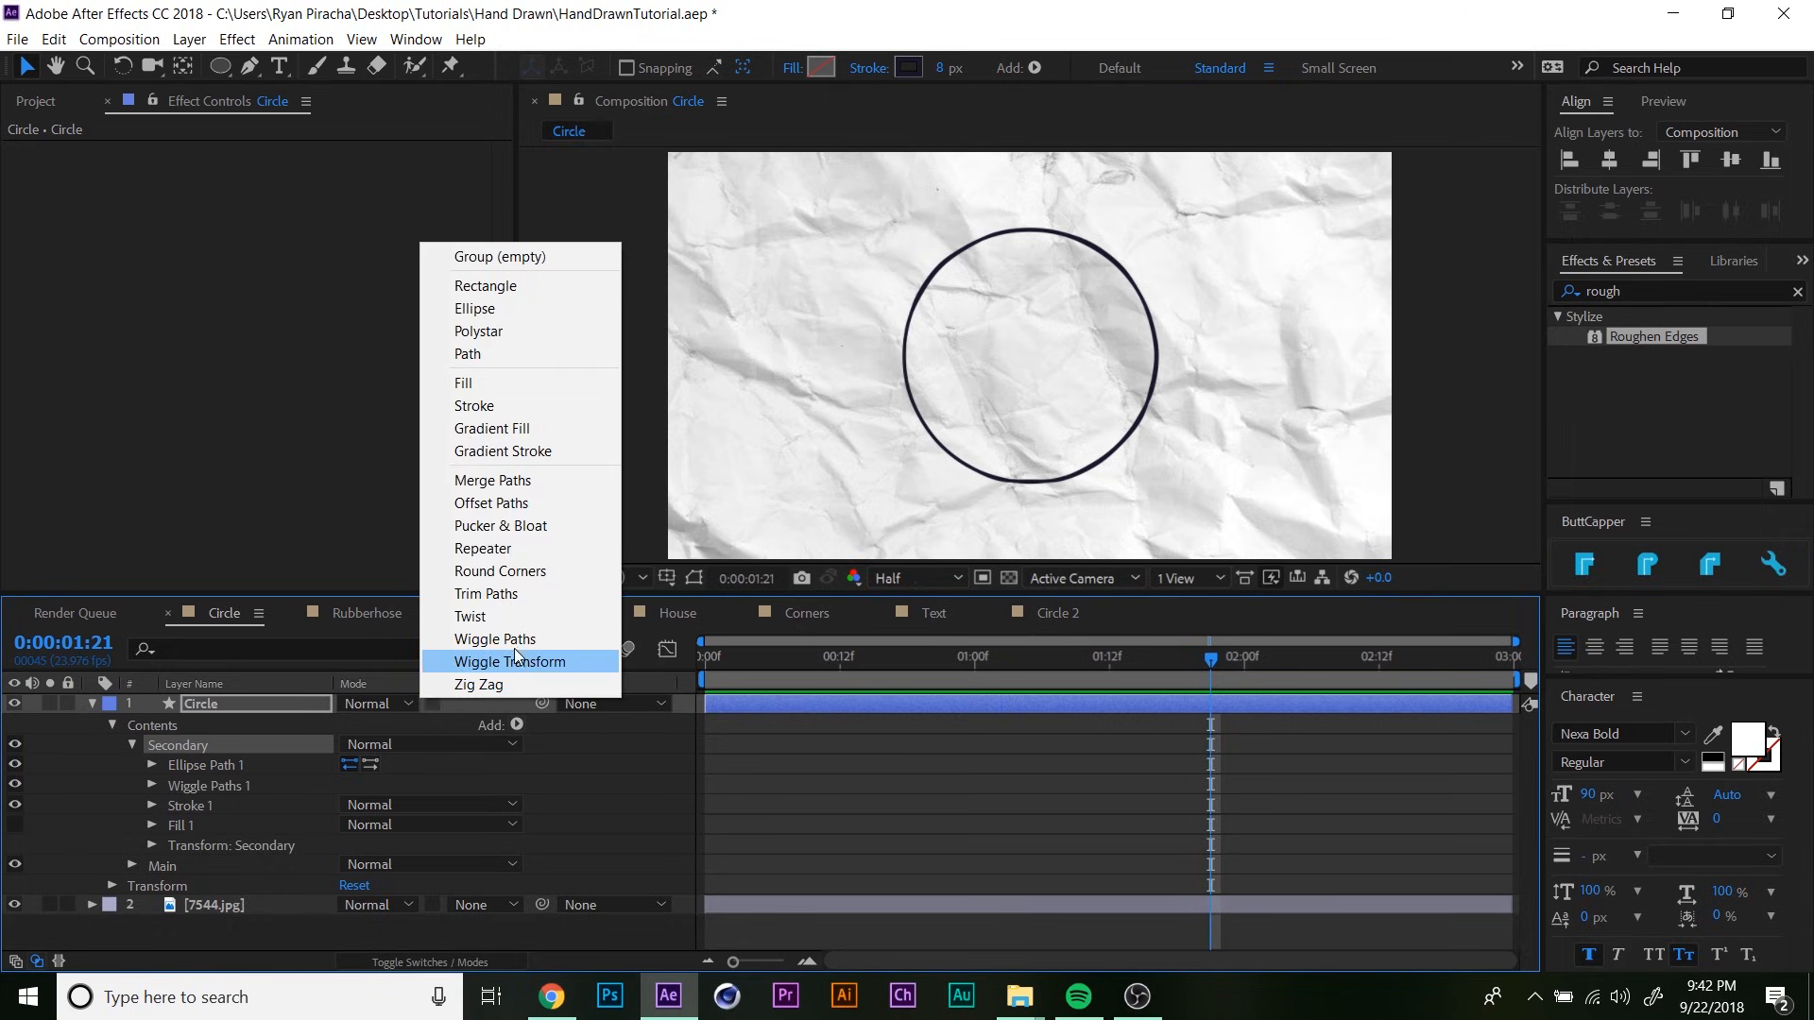
pyautogui.click(511, 600)
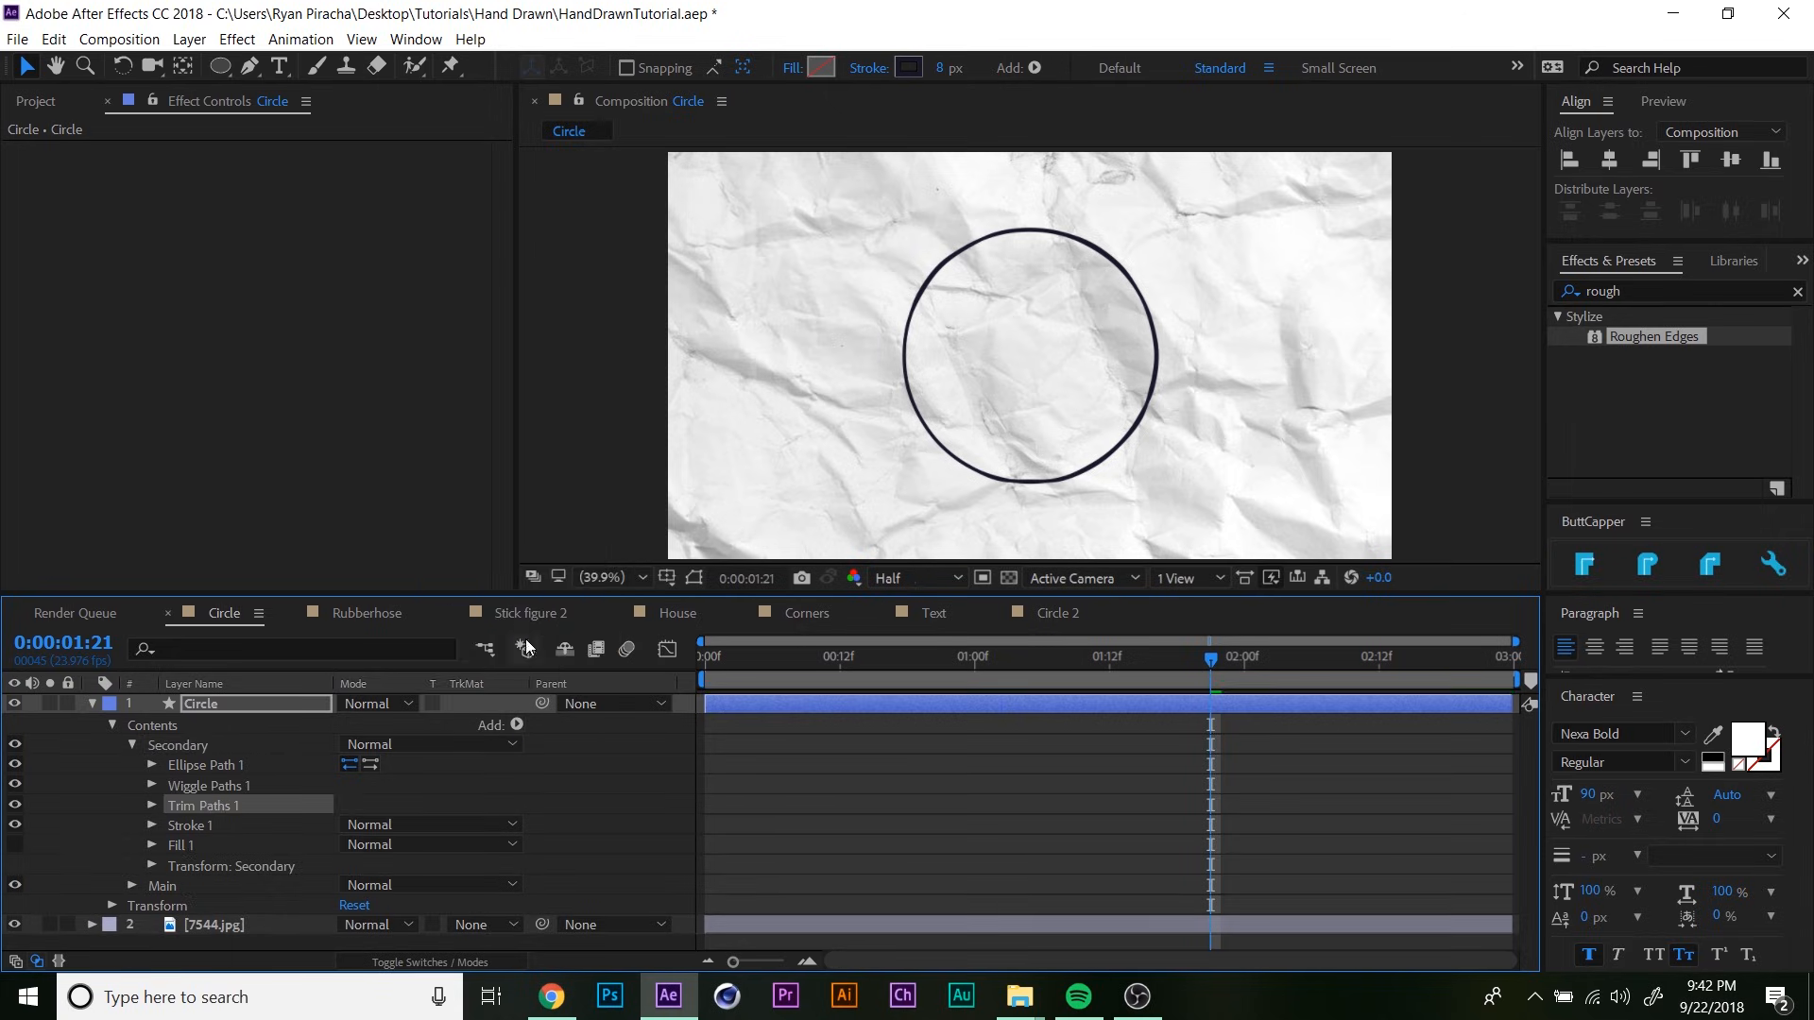
pyautogui.click(92, 703)
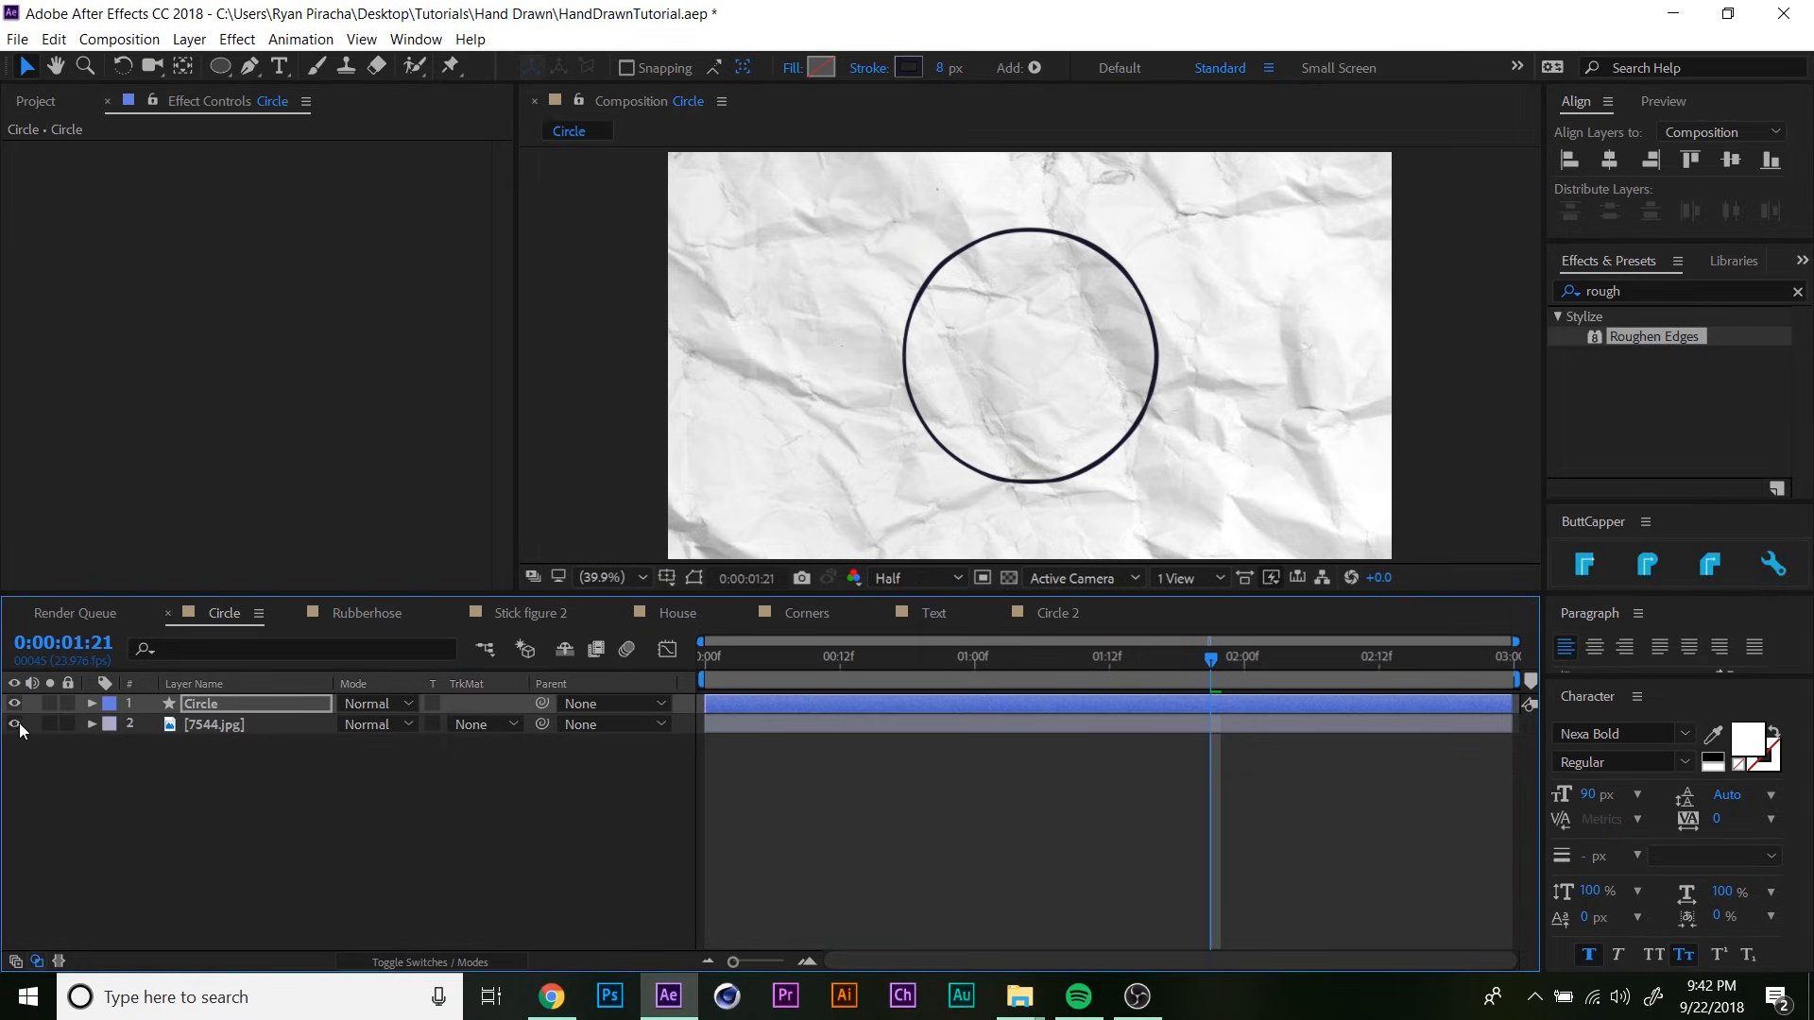
pyautogui.click(85, 709)
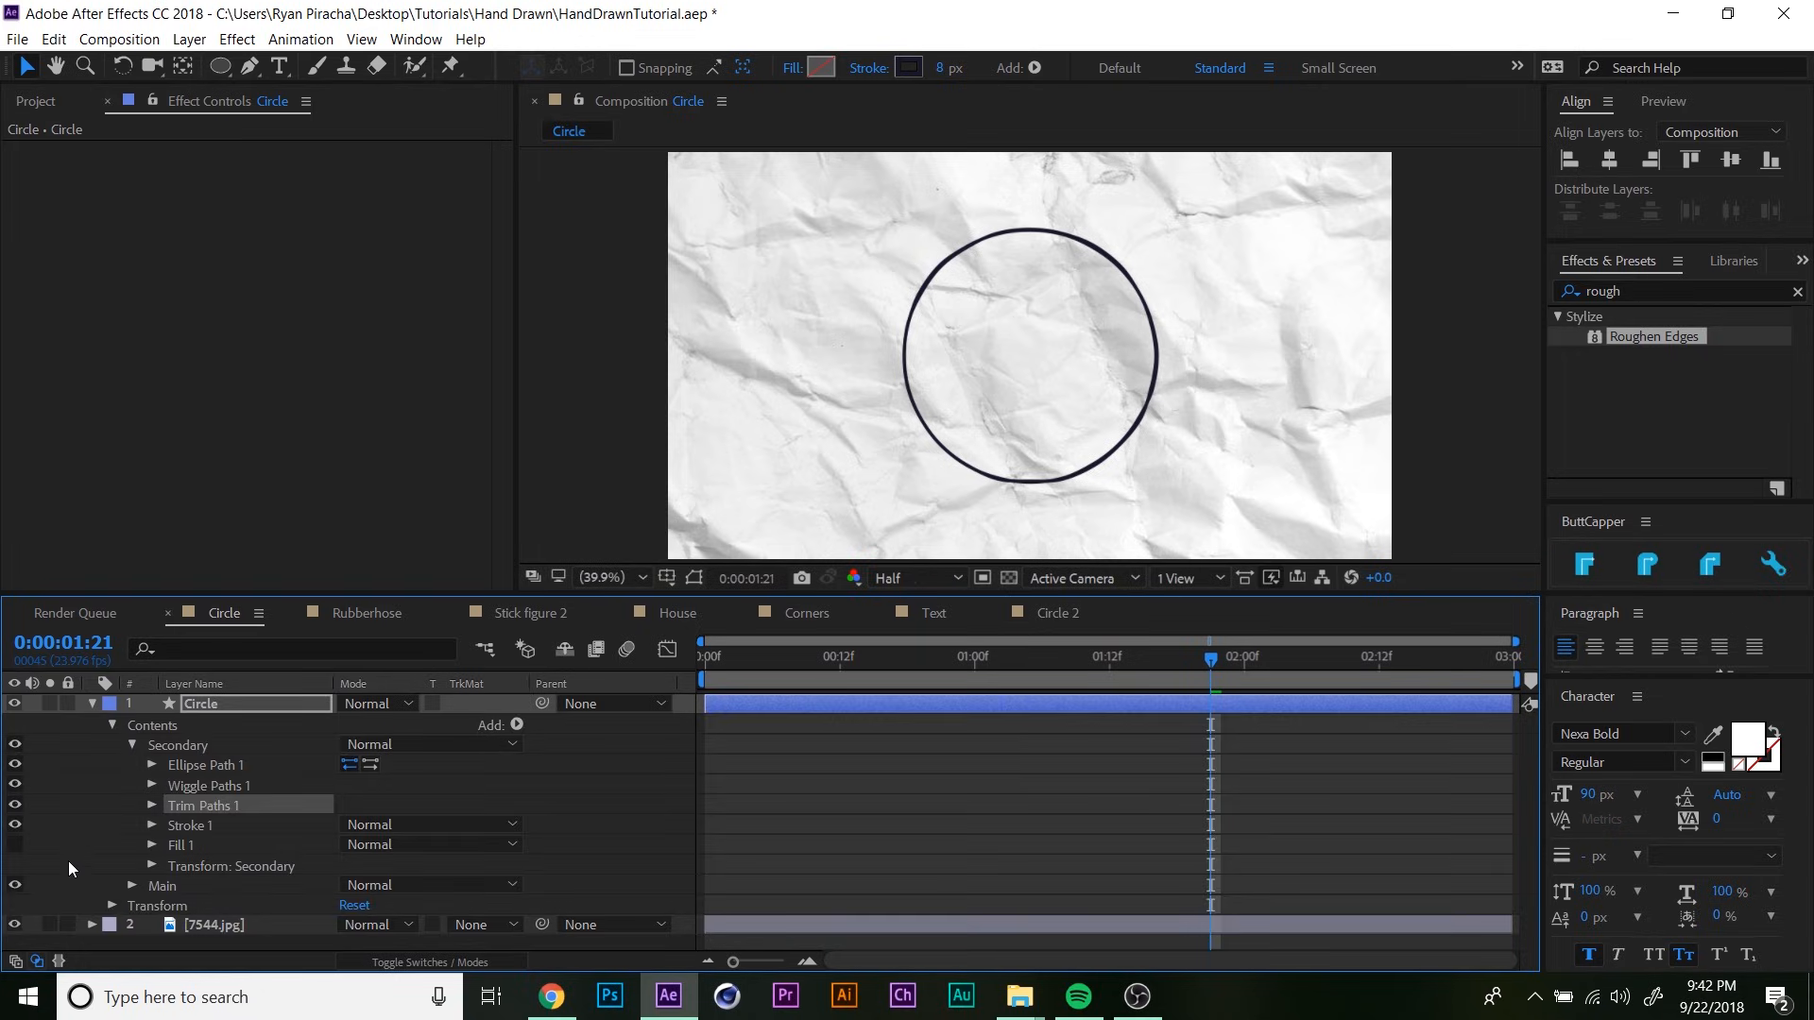
pyautogui.click(14, 885)
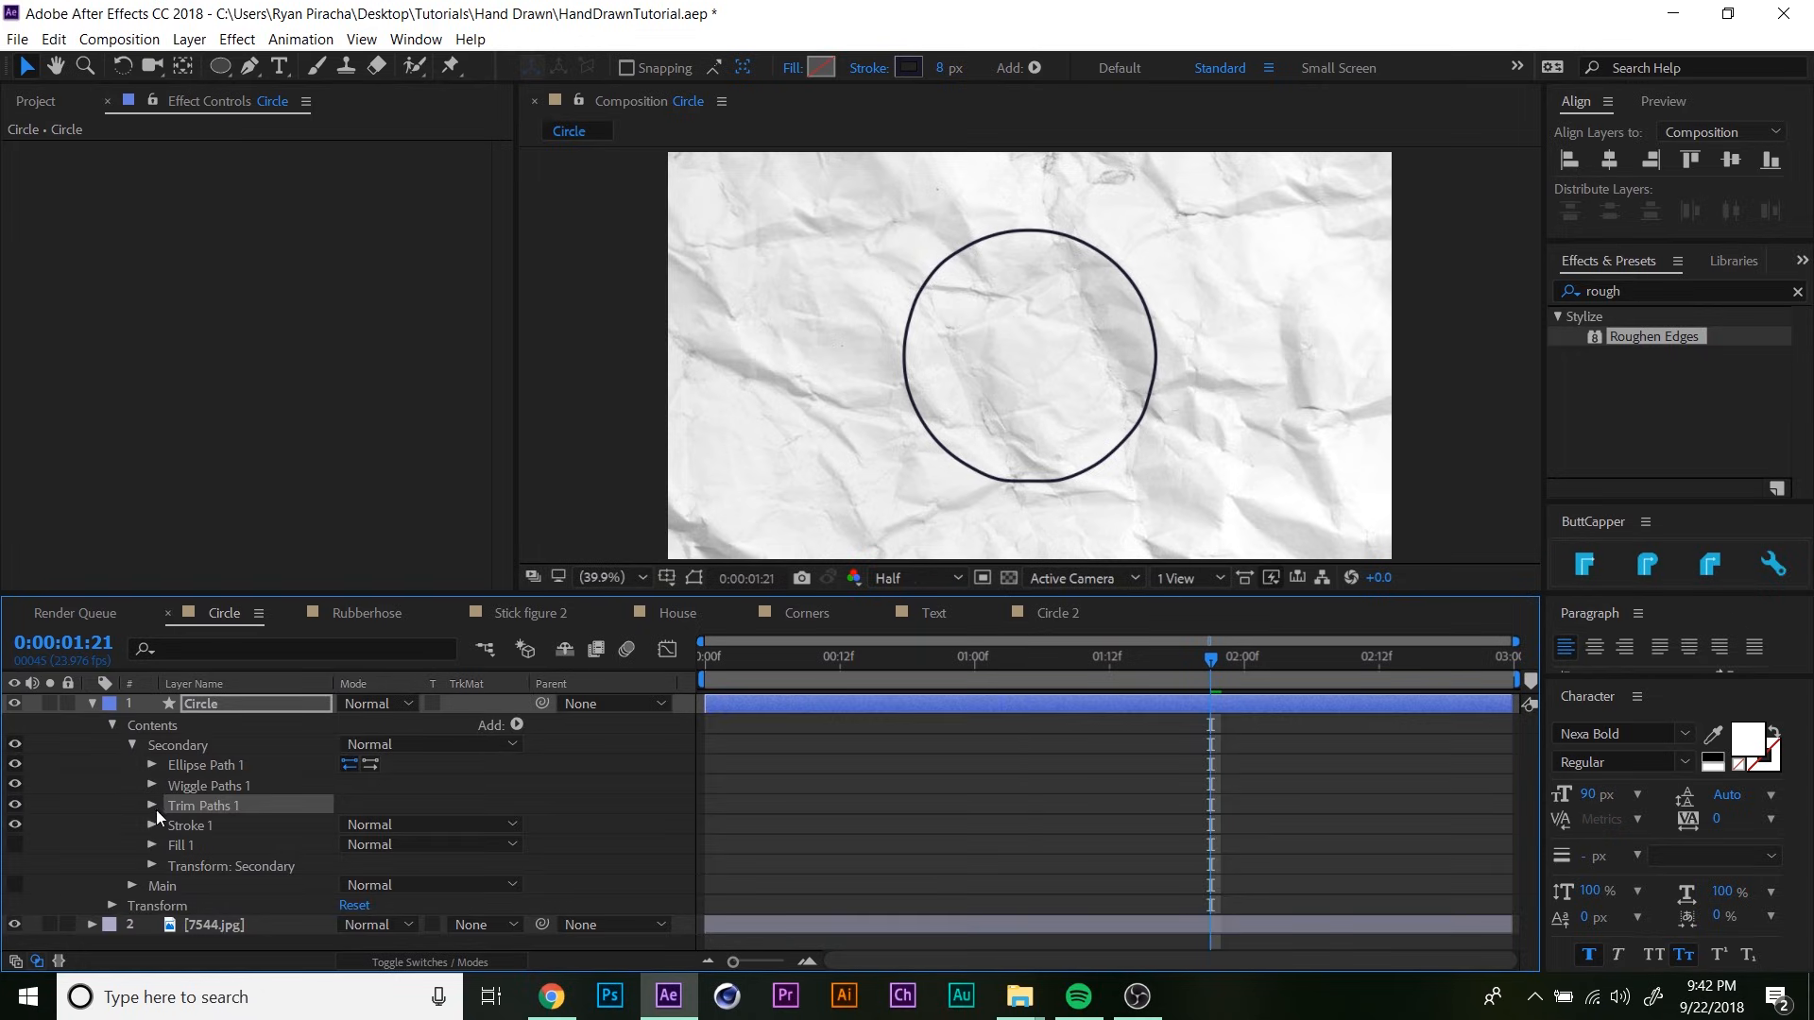
# - Set the start of the Secondary group's Trim Paths to 40%
pyautogui.moveTo(348, 824)
pyautogui.mouseDown()
pyautogui.moveTo(444, 822)
pyautogui.moveTo(357, 825)
pyautogui.mouseUp()
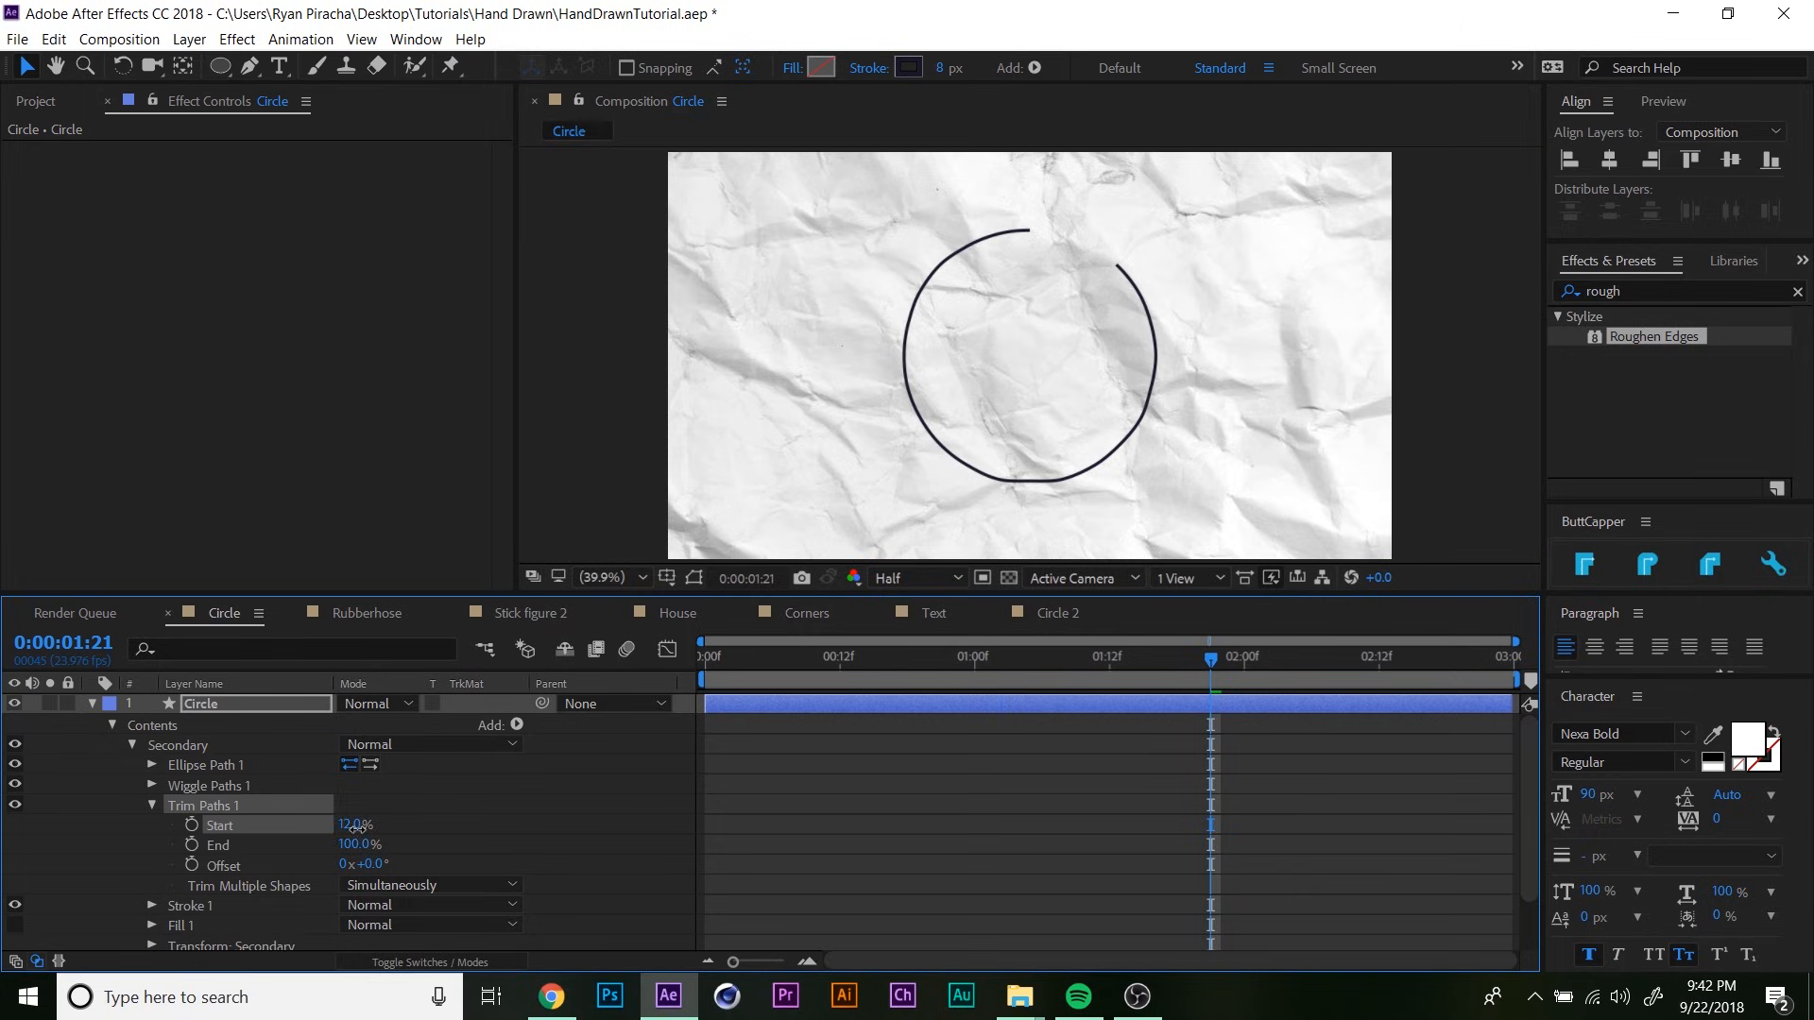
pyautogui.click(363, 826)
pyautogui.write('40')
pyautogui.press('Return')
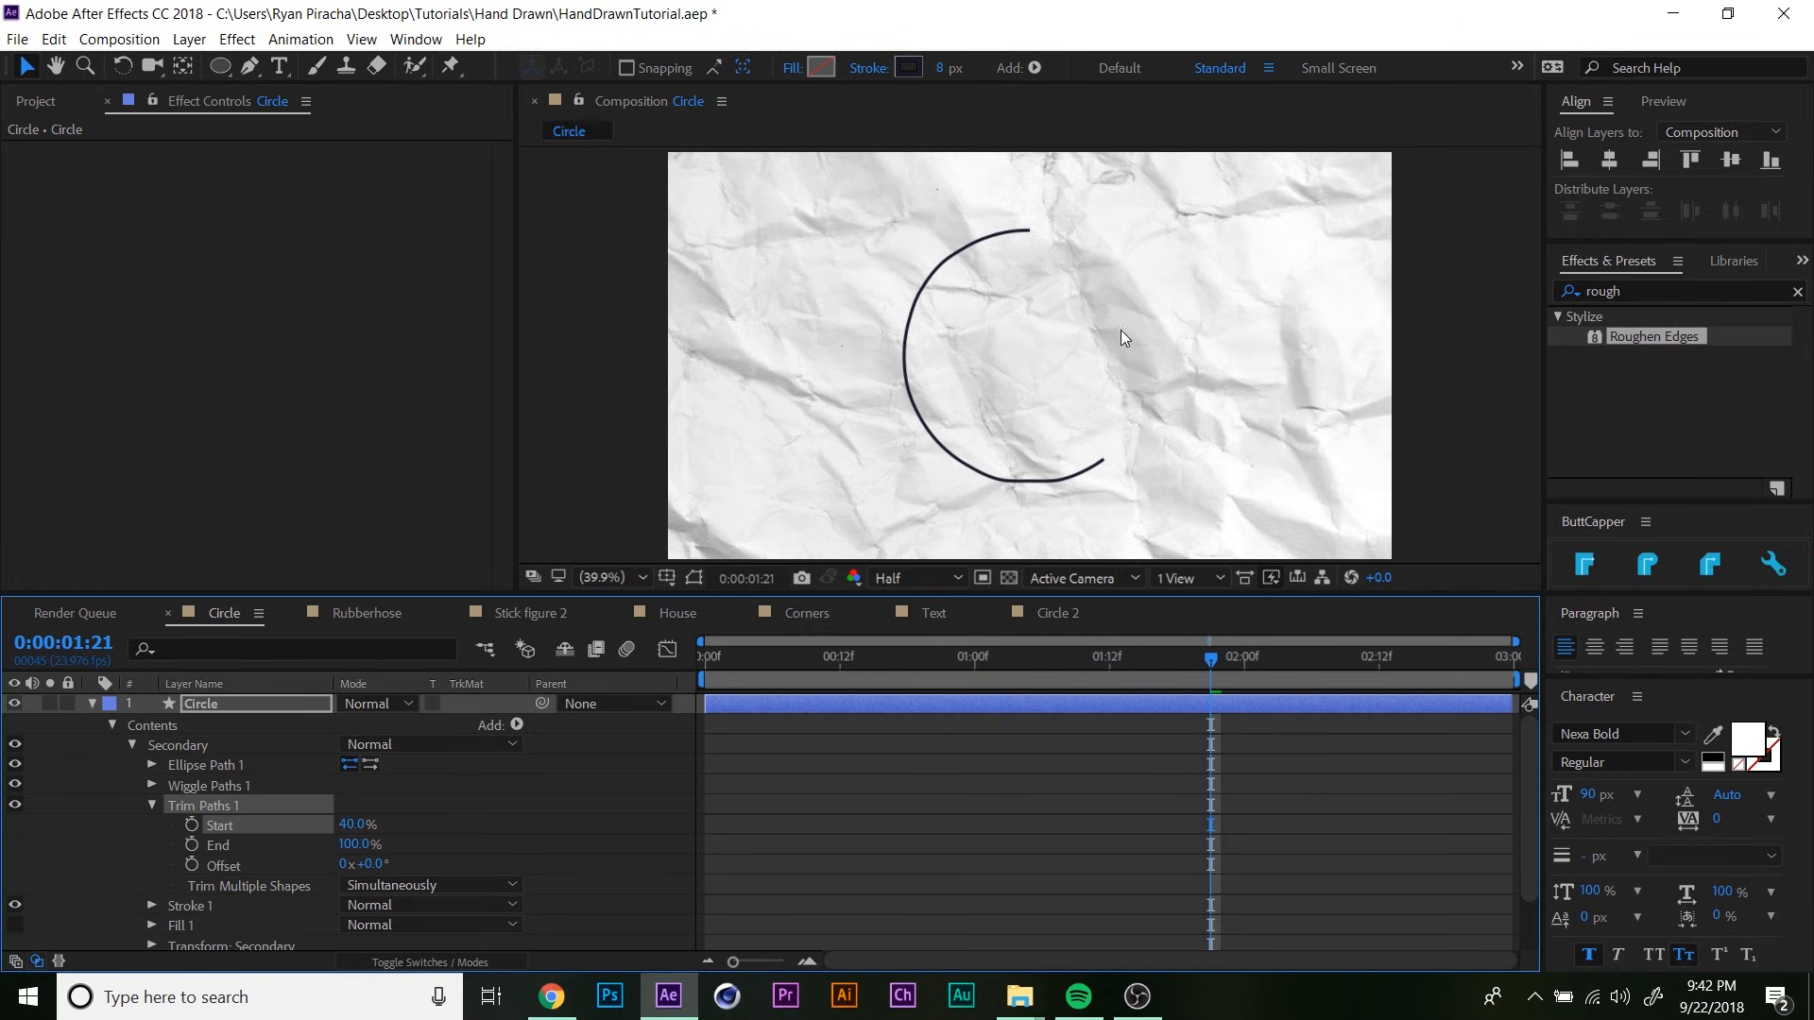
# - Add the expression wiggle(4,40) to the Start property of the Secondary group's Trim Paths and preview it from near the beginning
pyautogui.keyDown('alt'); pyautogui.click(192, 827); pyautogui.keyUp('alt')
pyautogui.write('wiggle')
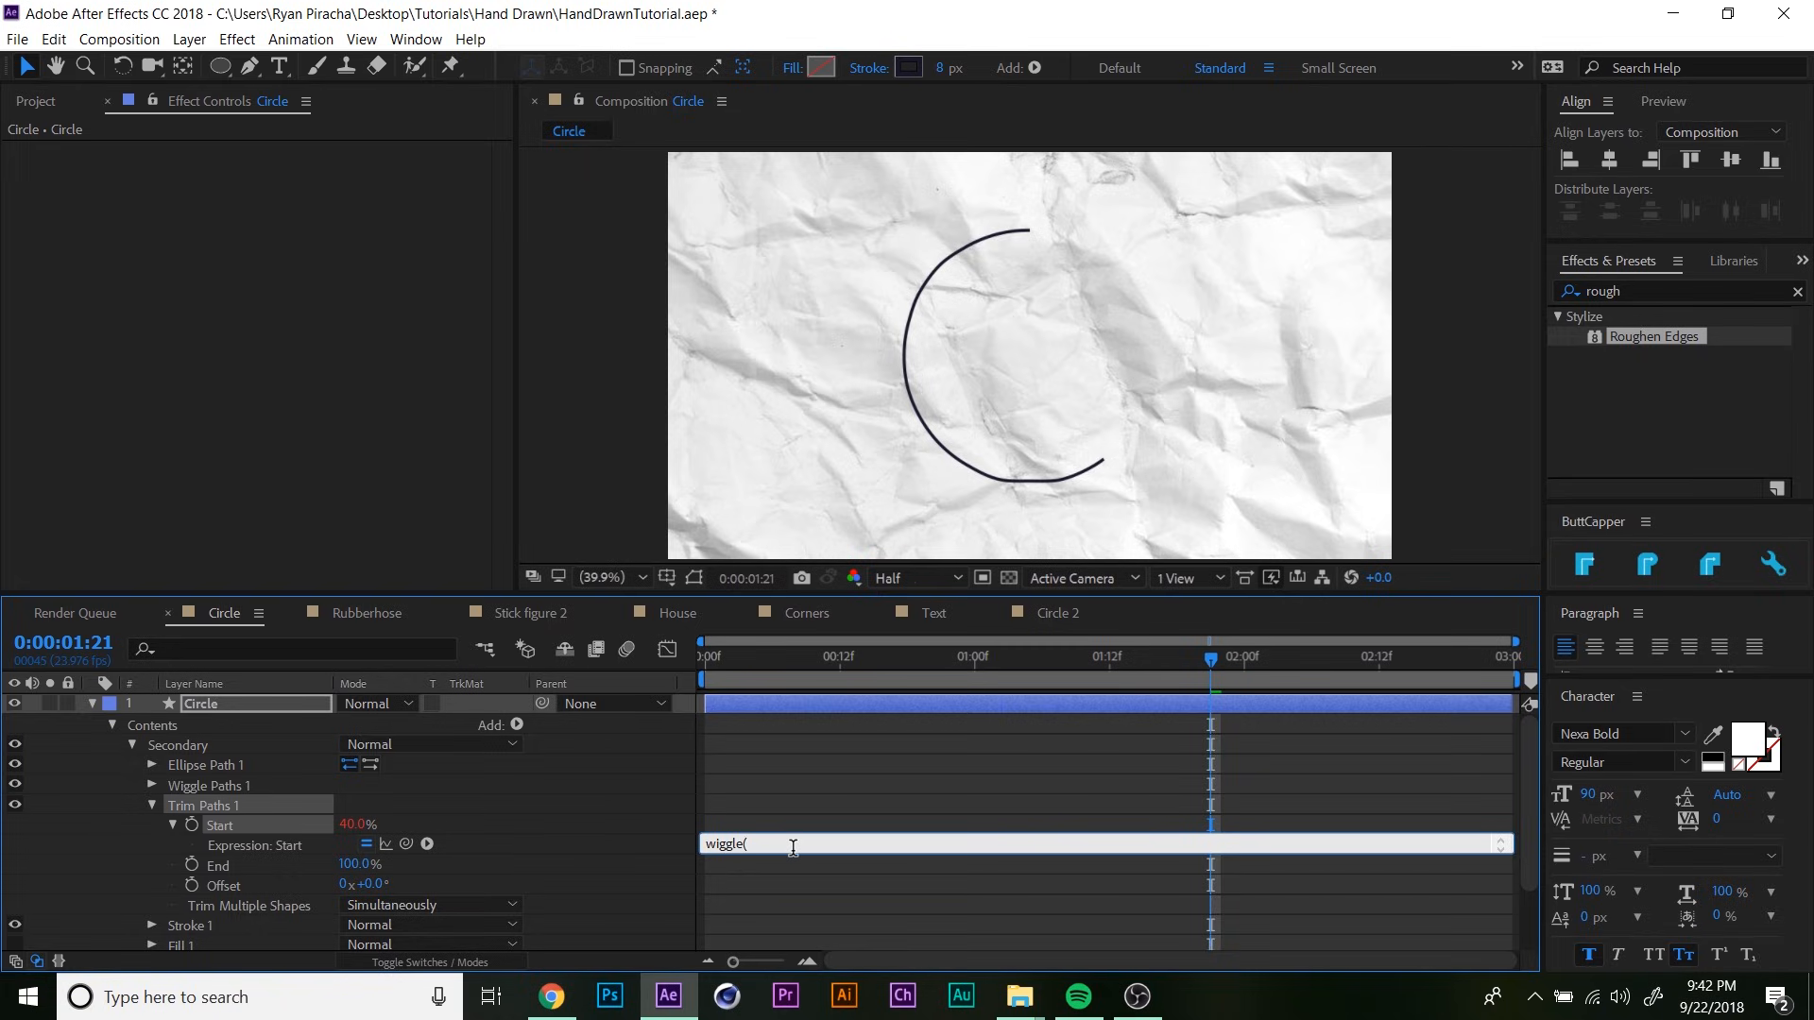
pyautogui.write('(4,40)')
pyautogui.press('KP_Enter')
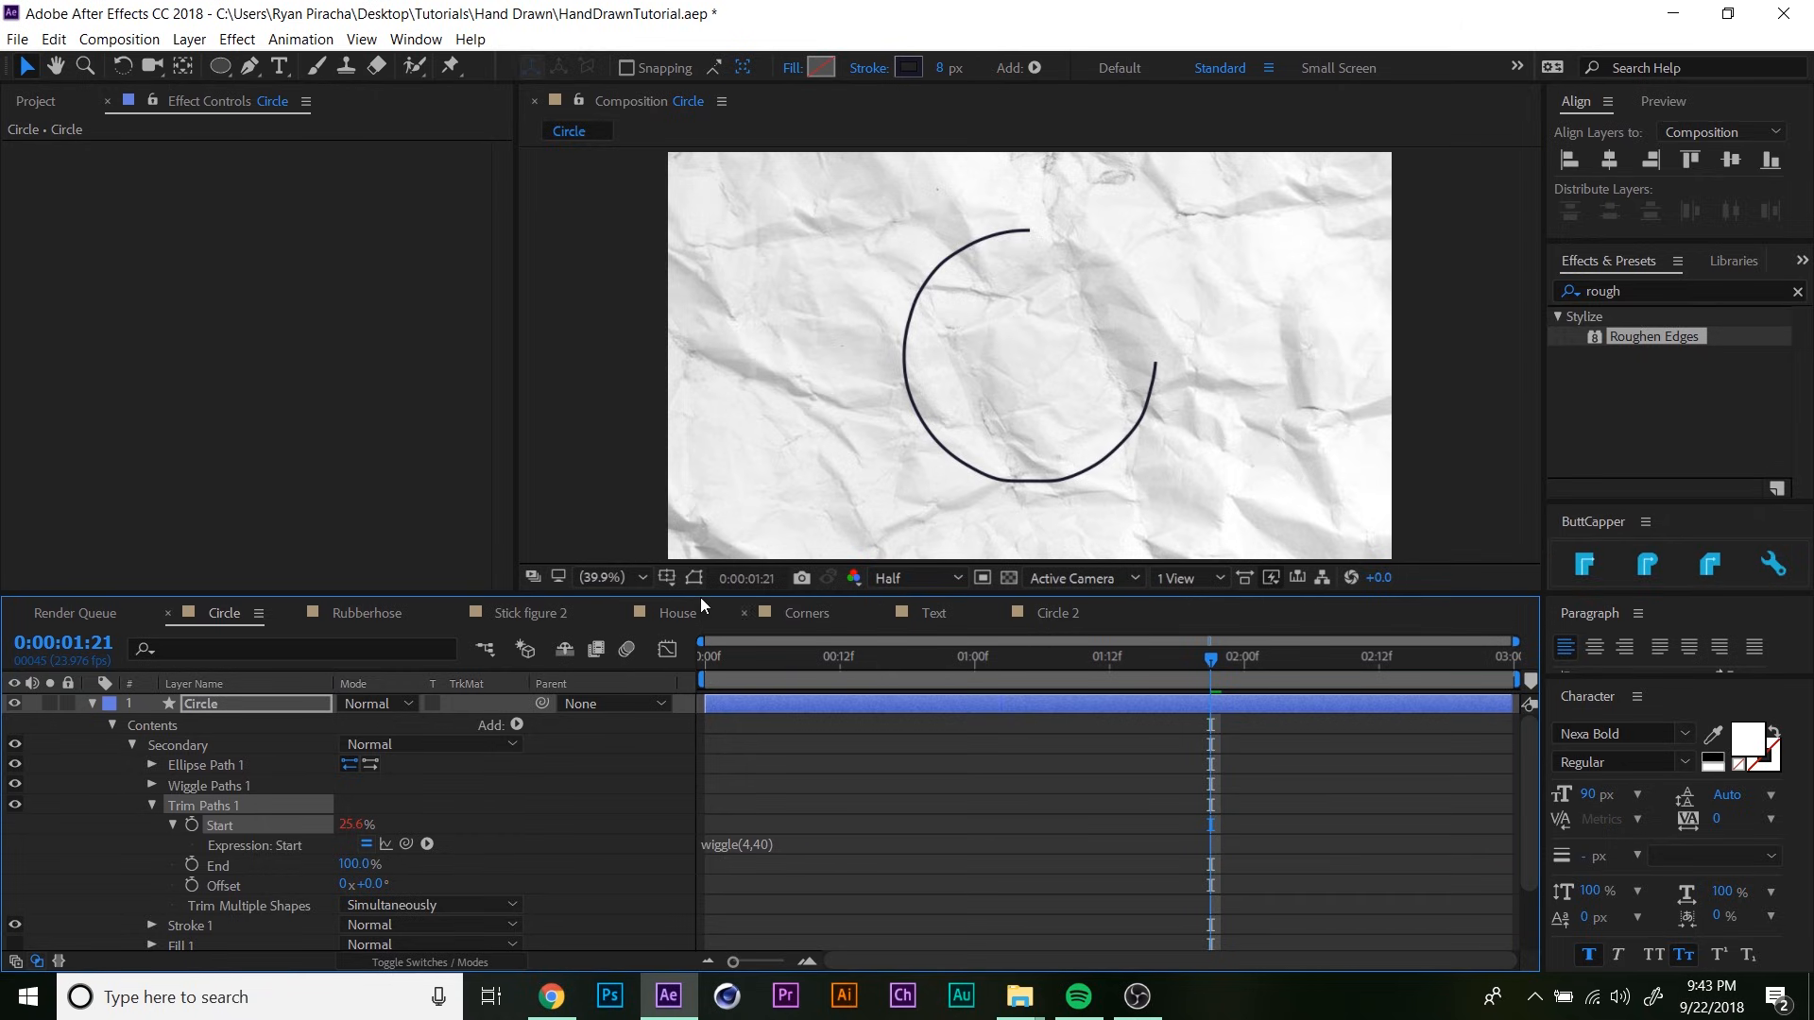
pyautogui.click(718, 667)
pyautogui.press('space')
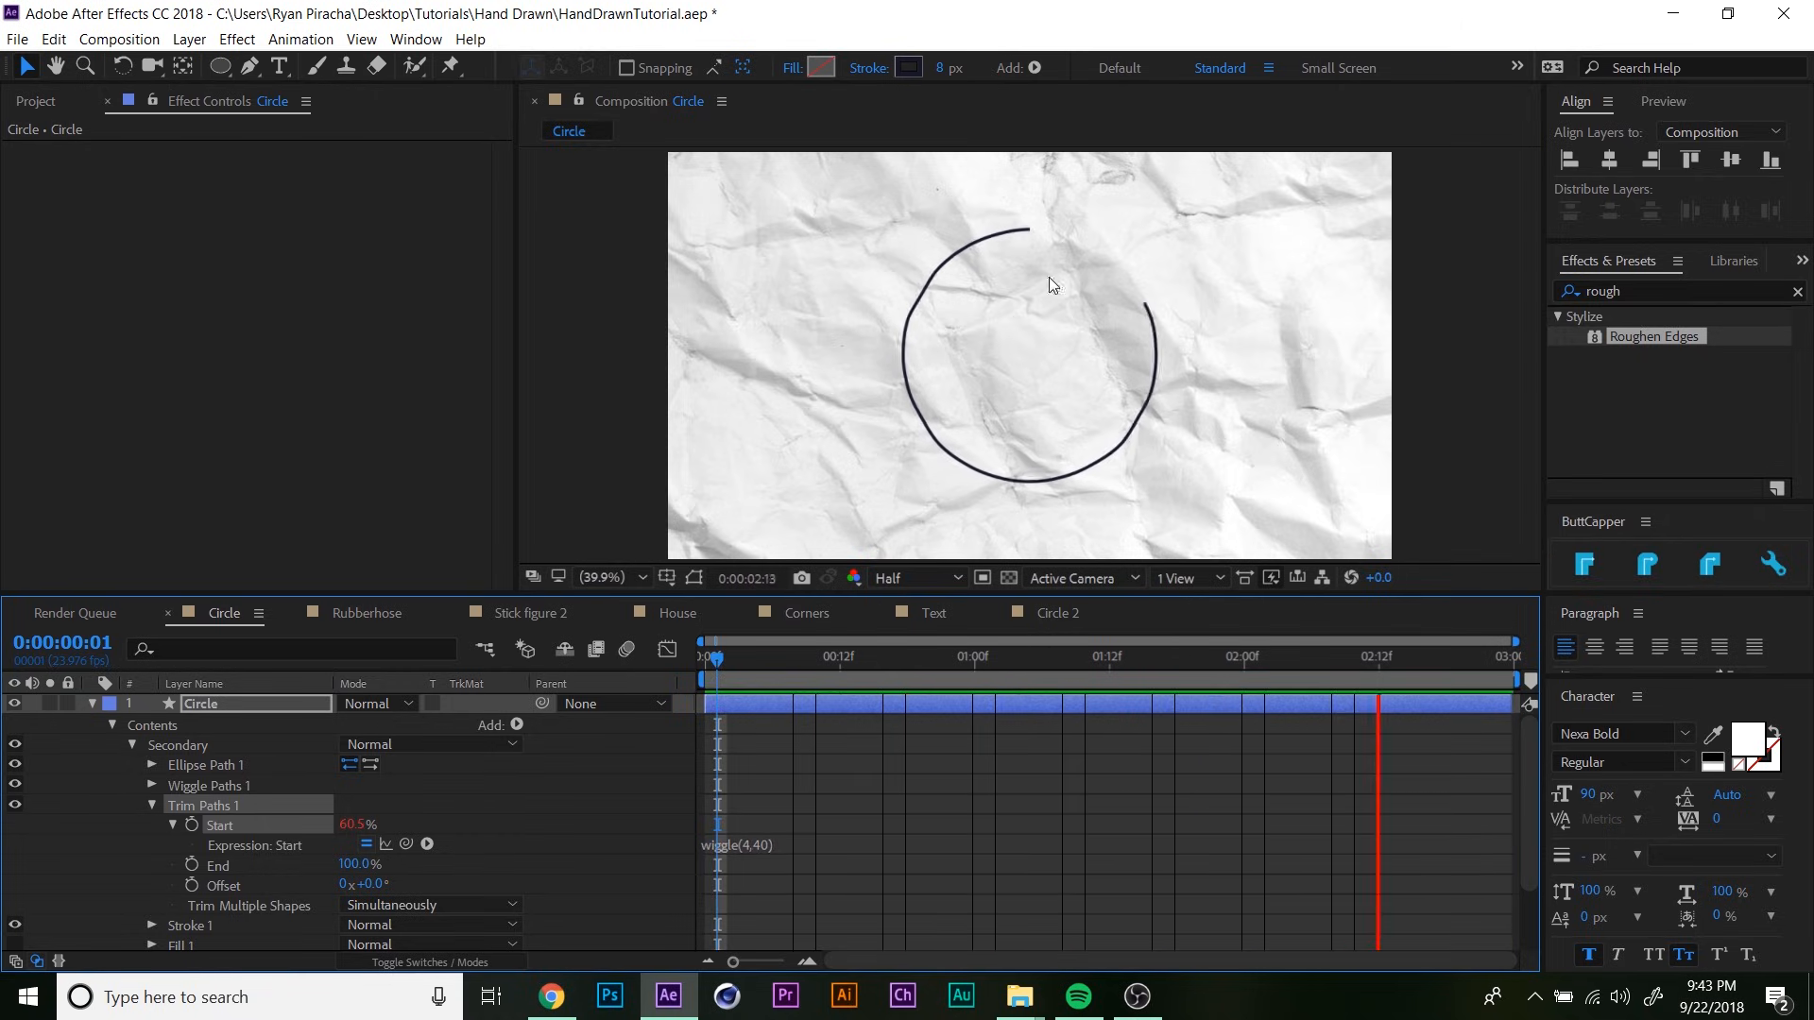
pyautogui.press('space')
# - Copy the wiggle(4,40) expression from the Trim Paths Start to its End property
pyautogui.click(722, 844)
pyautogui.hotkey('ctrl', 'c')
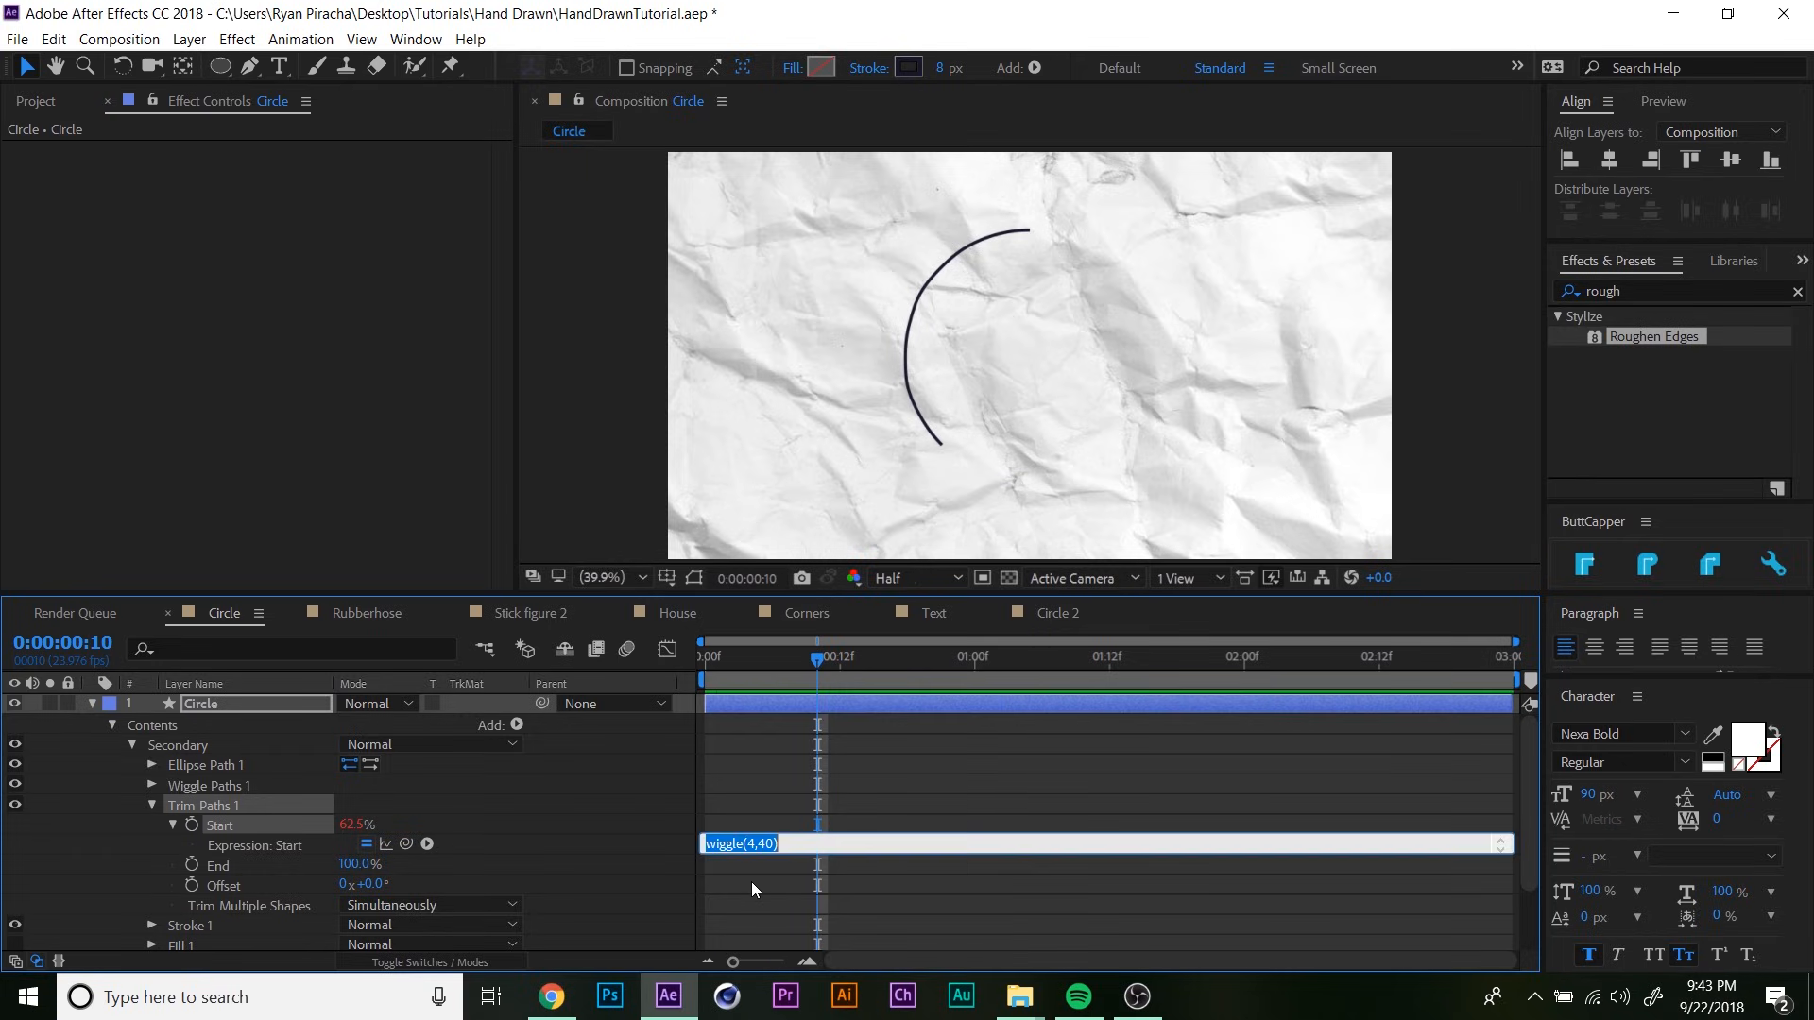
pyautogui.click(749, 882)
pyautogui.keyDown('alt'); pyautogui.click(194, 865); pyautogui.keyUp('alt')
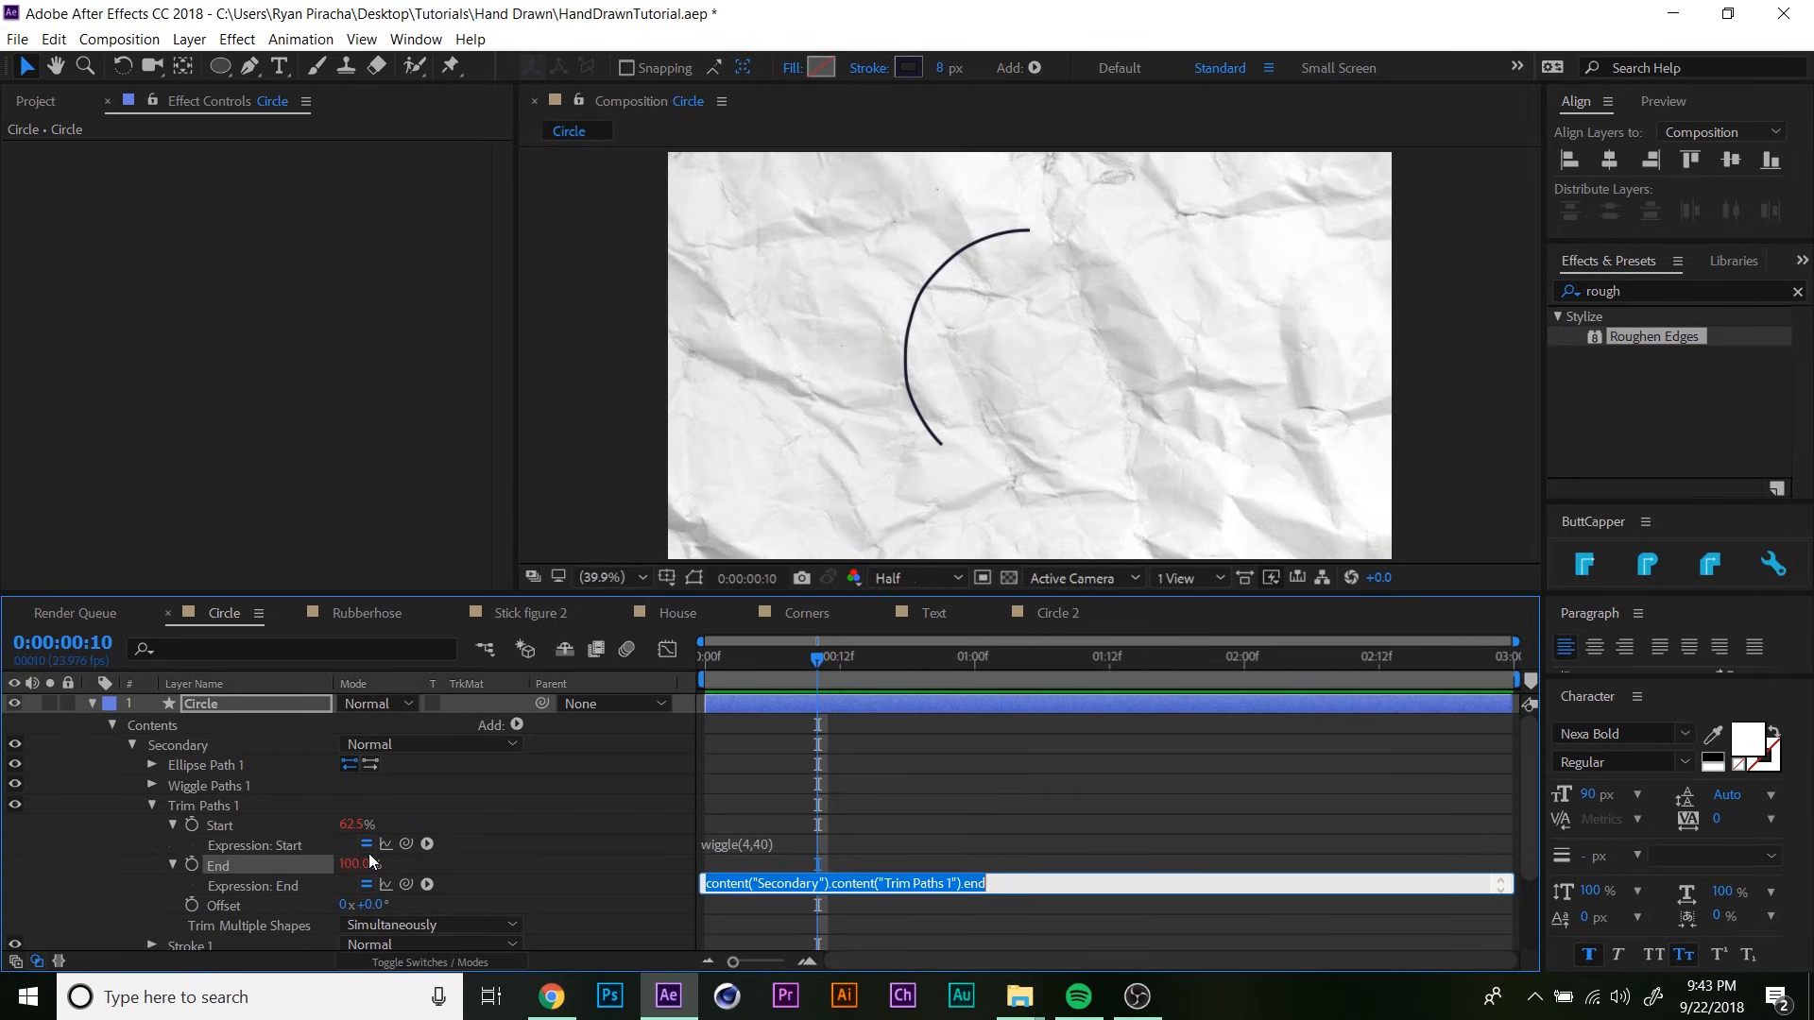
pyautogui.hotkey('ctrl', 'v')
pyautogui.click(972, 767)
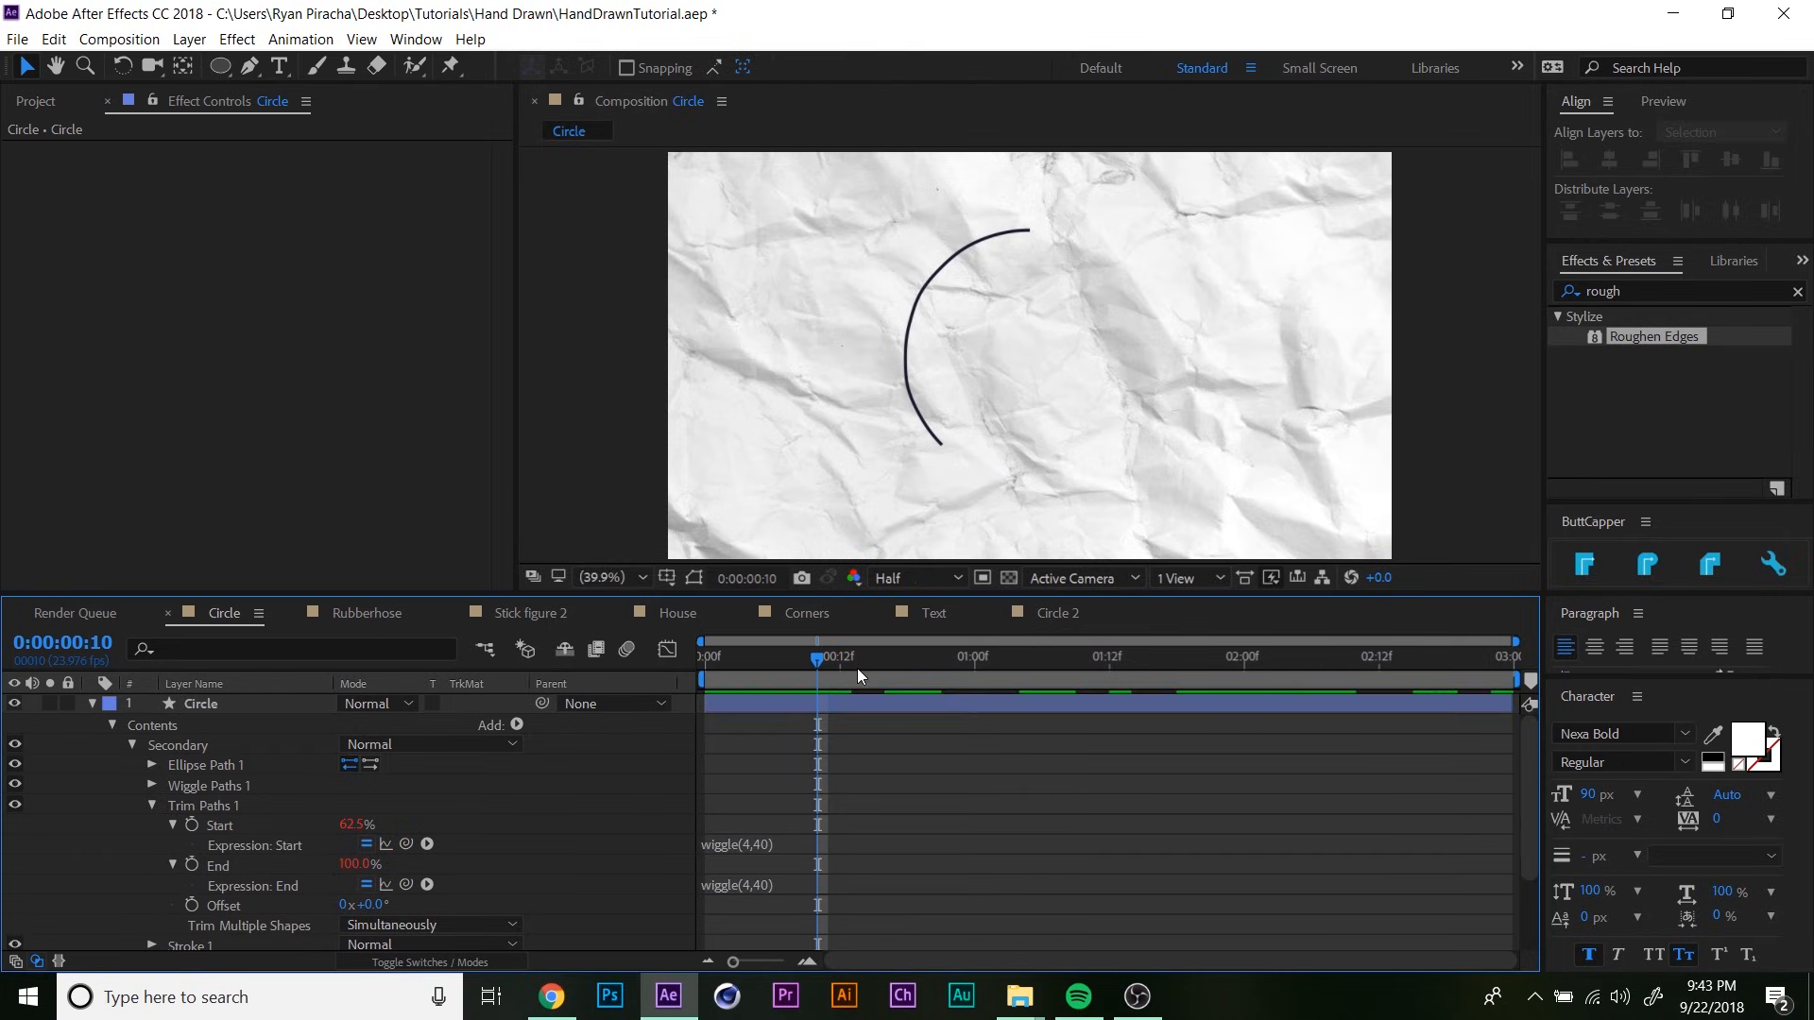
# - Add the expression wiggle(4,180) to the Trim Paths Offset and preview the trimmed outline's motion
pyautogui.keyDown('alt'); pyautogui.click(192, 905); pyautogui.keyUp('alt')
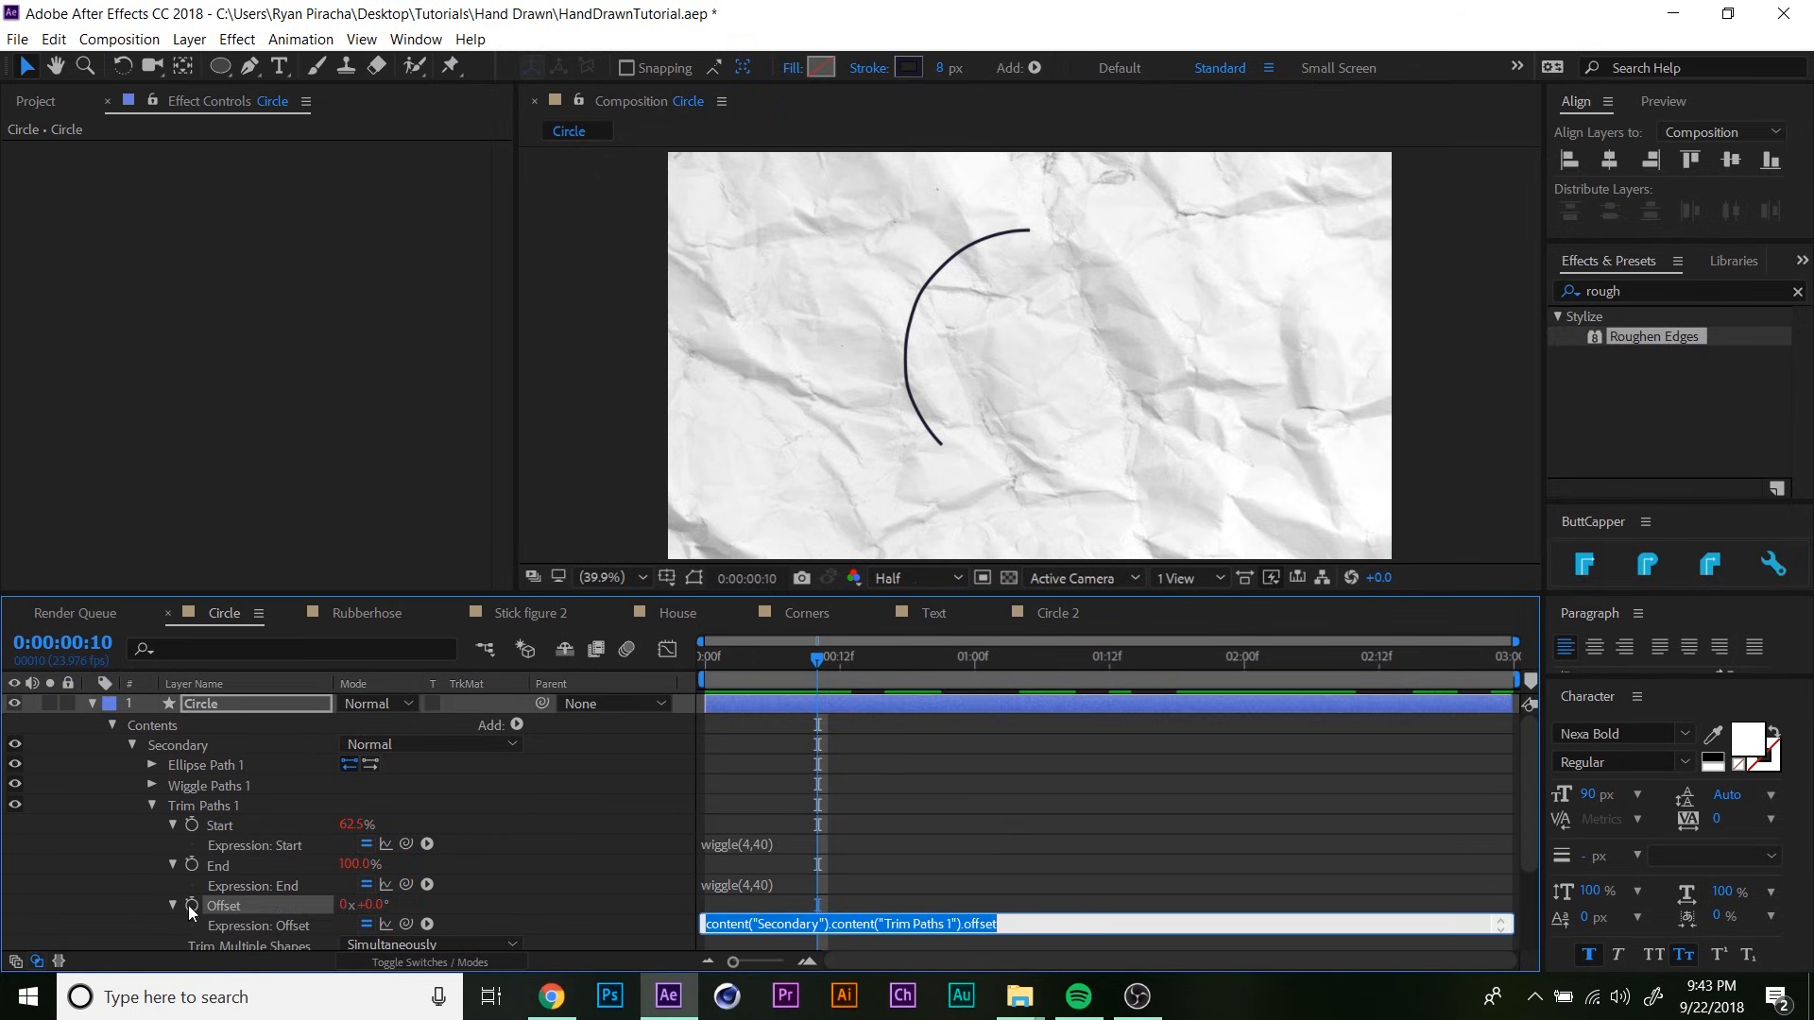
pyautogui.hotkey('ctrl', 'v')
pyautogui.press('Left')
pyautogui.press('Left')
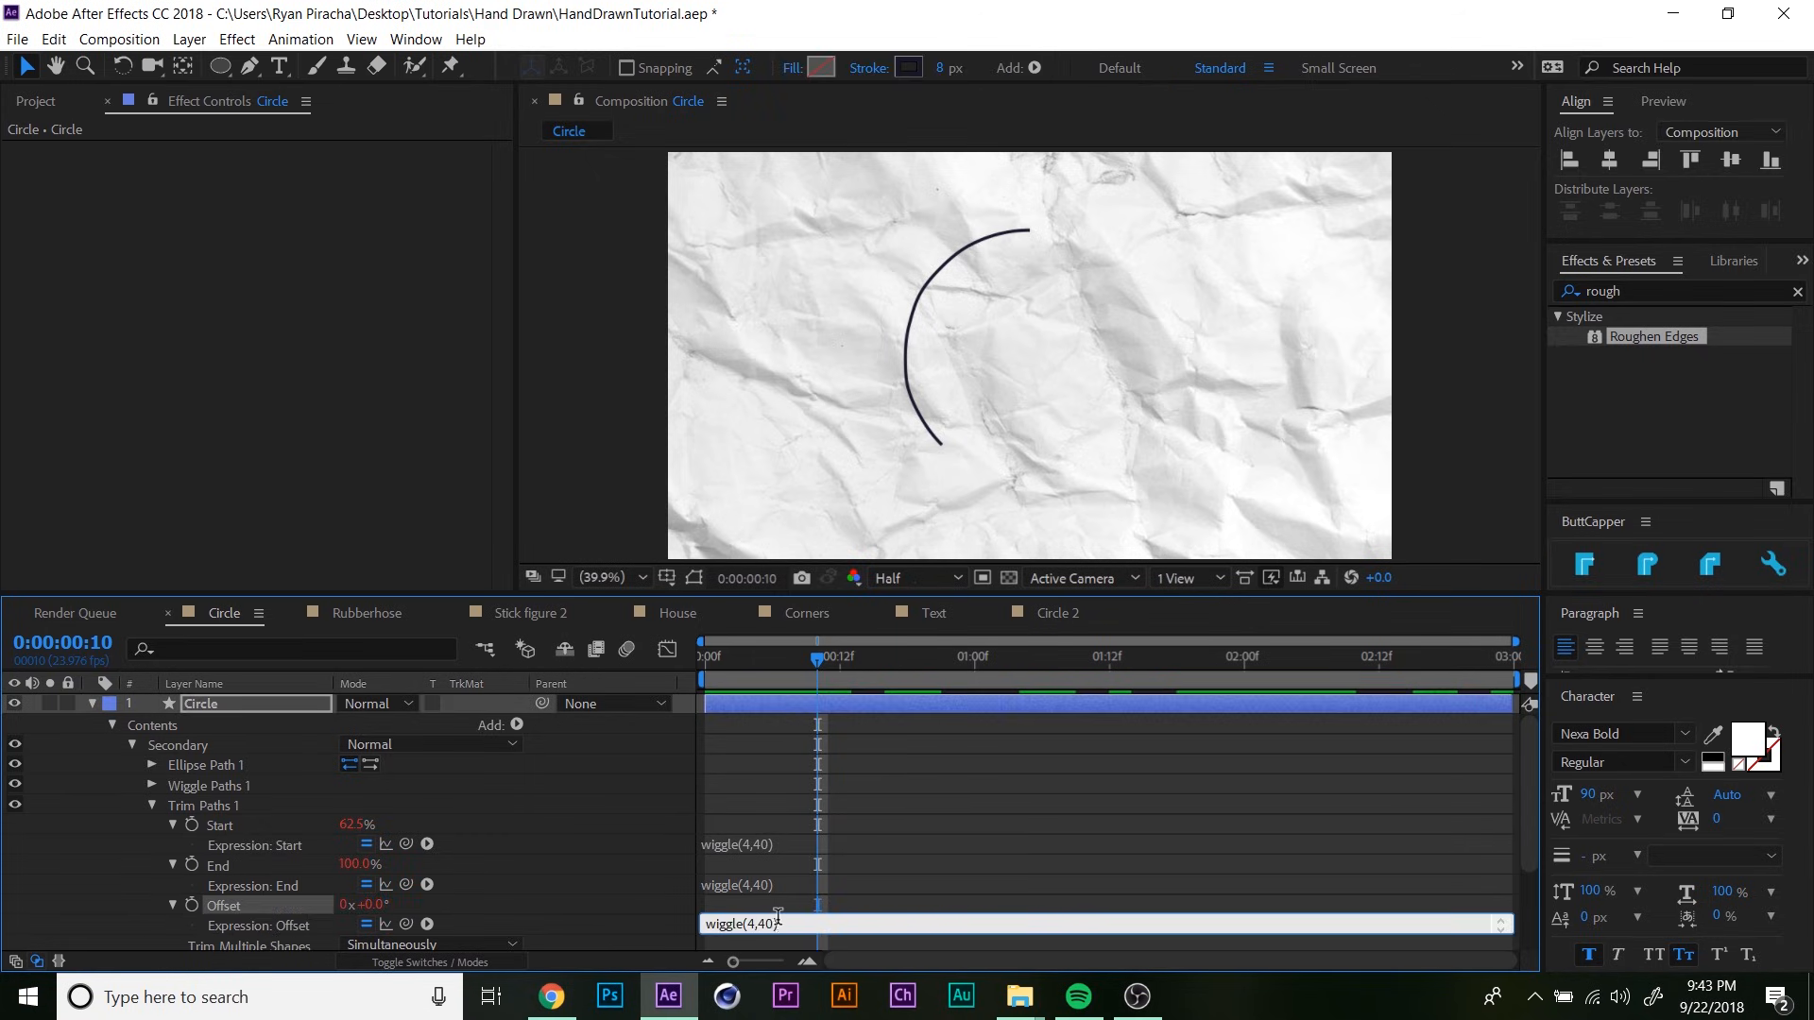
pyautogui.press('BackSpace')
pyautogui.write('18')
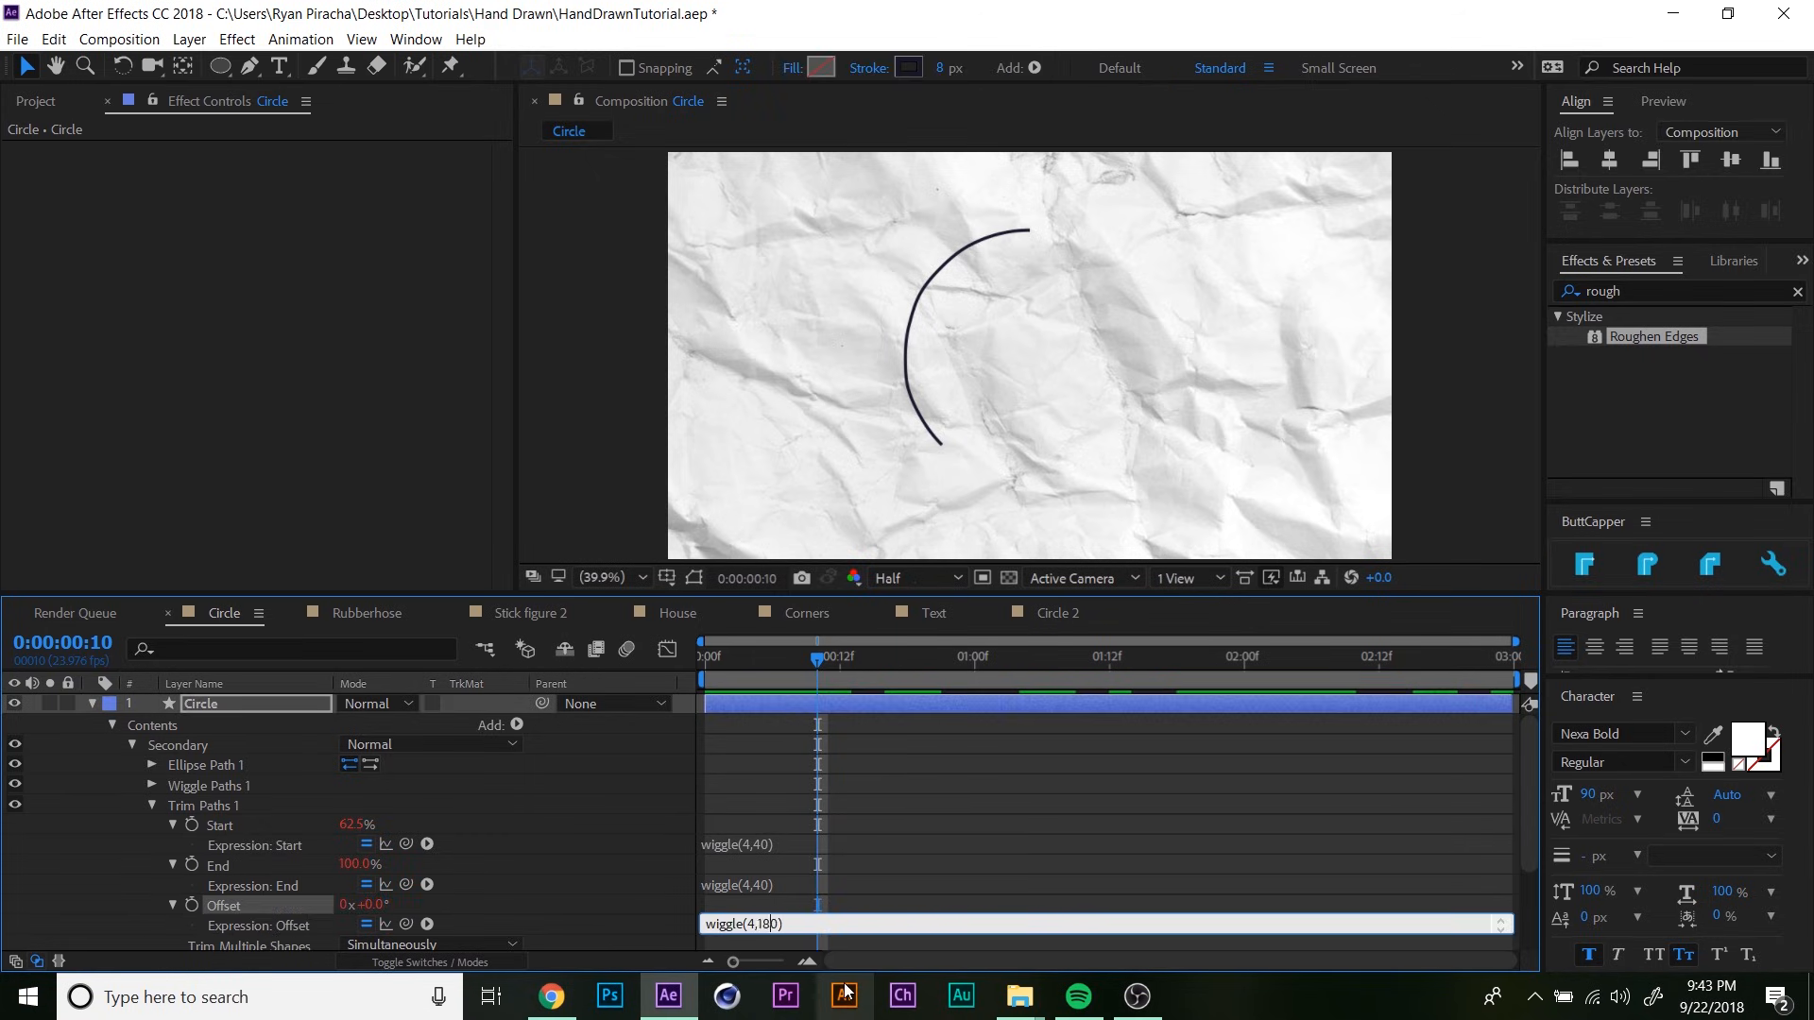
pyautogui.press('KP_Enter')
pyautogui.click(846, 791)
pyautogui.press('space')
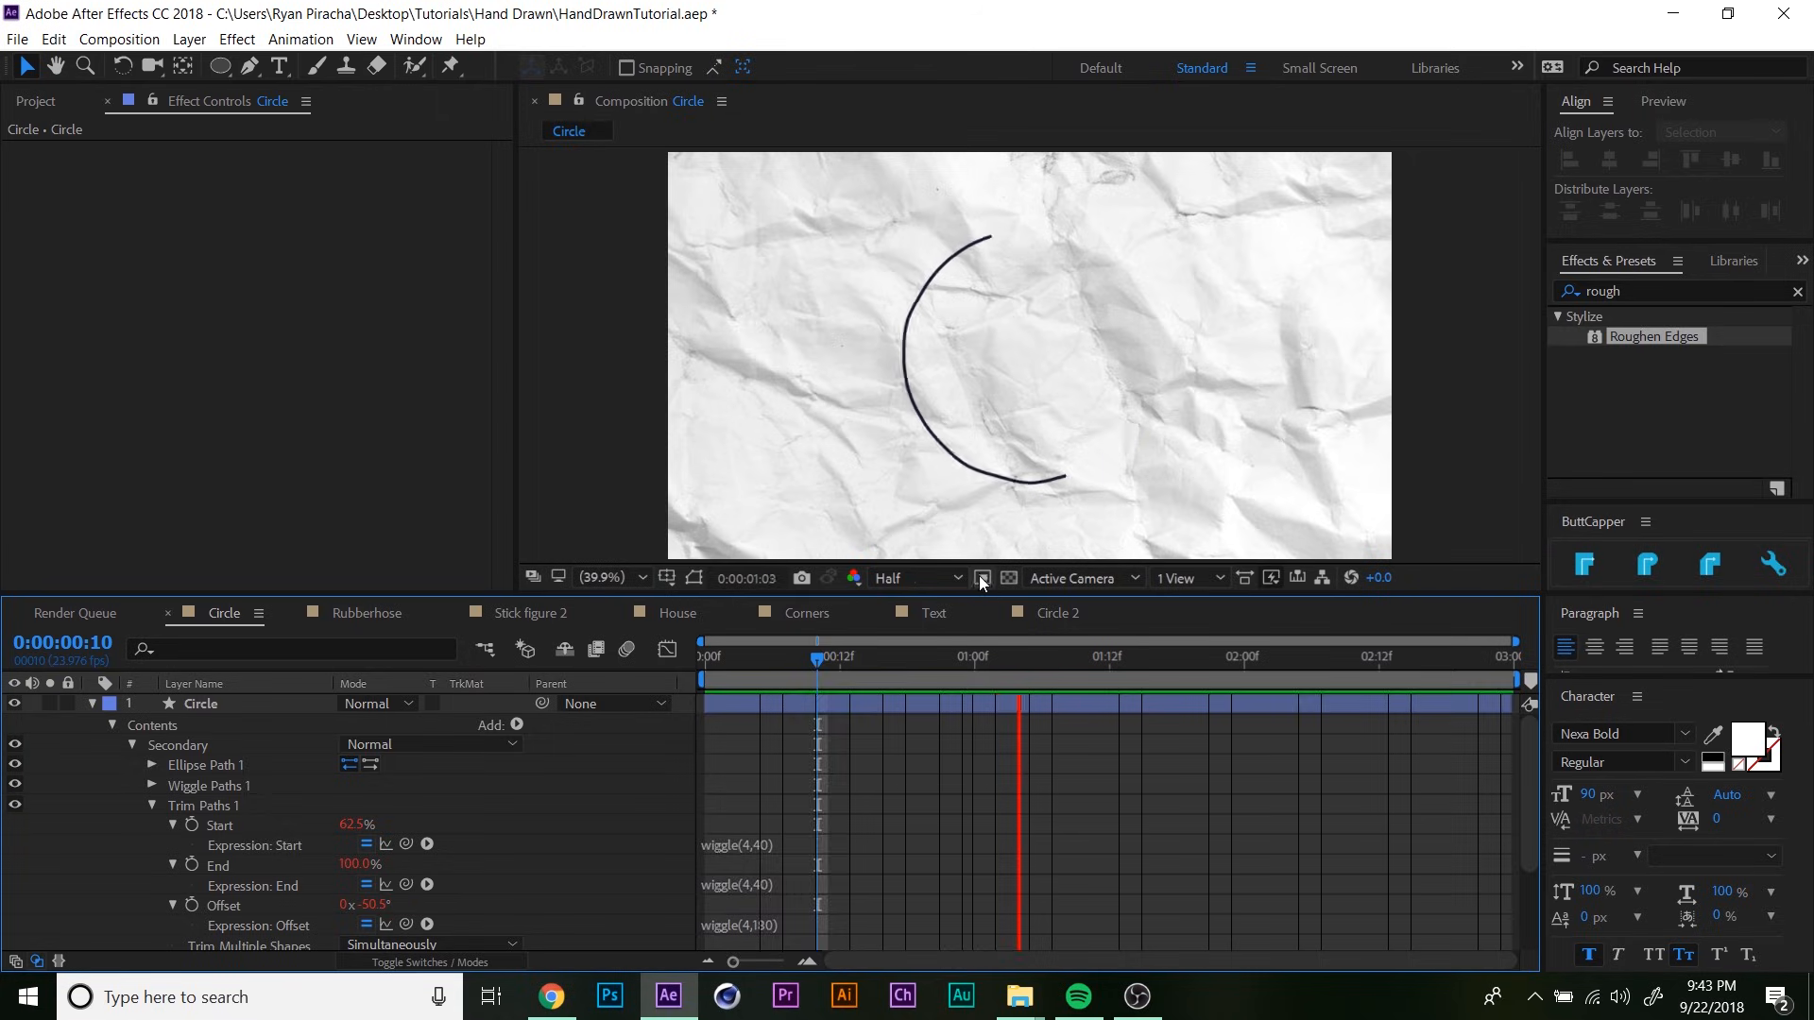
pyautogui.press('space')
# - Collapse the Trim Paths properties, make the Main group visible and preview both outlines together
pyautogui.click(145, 711)
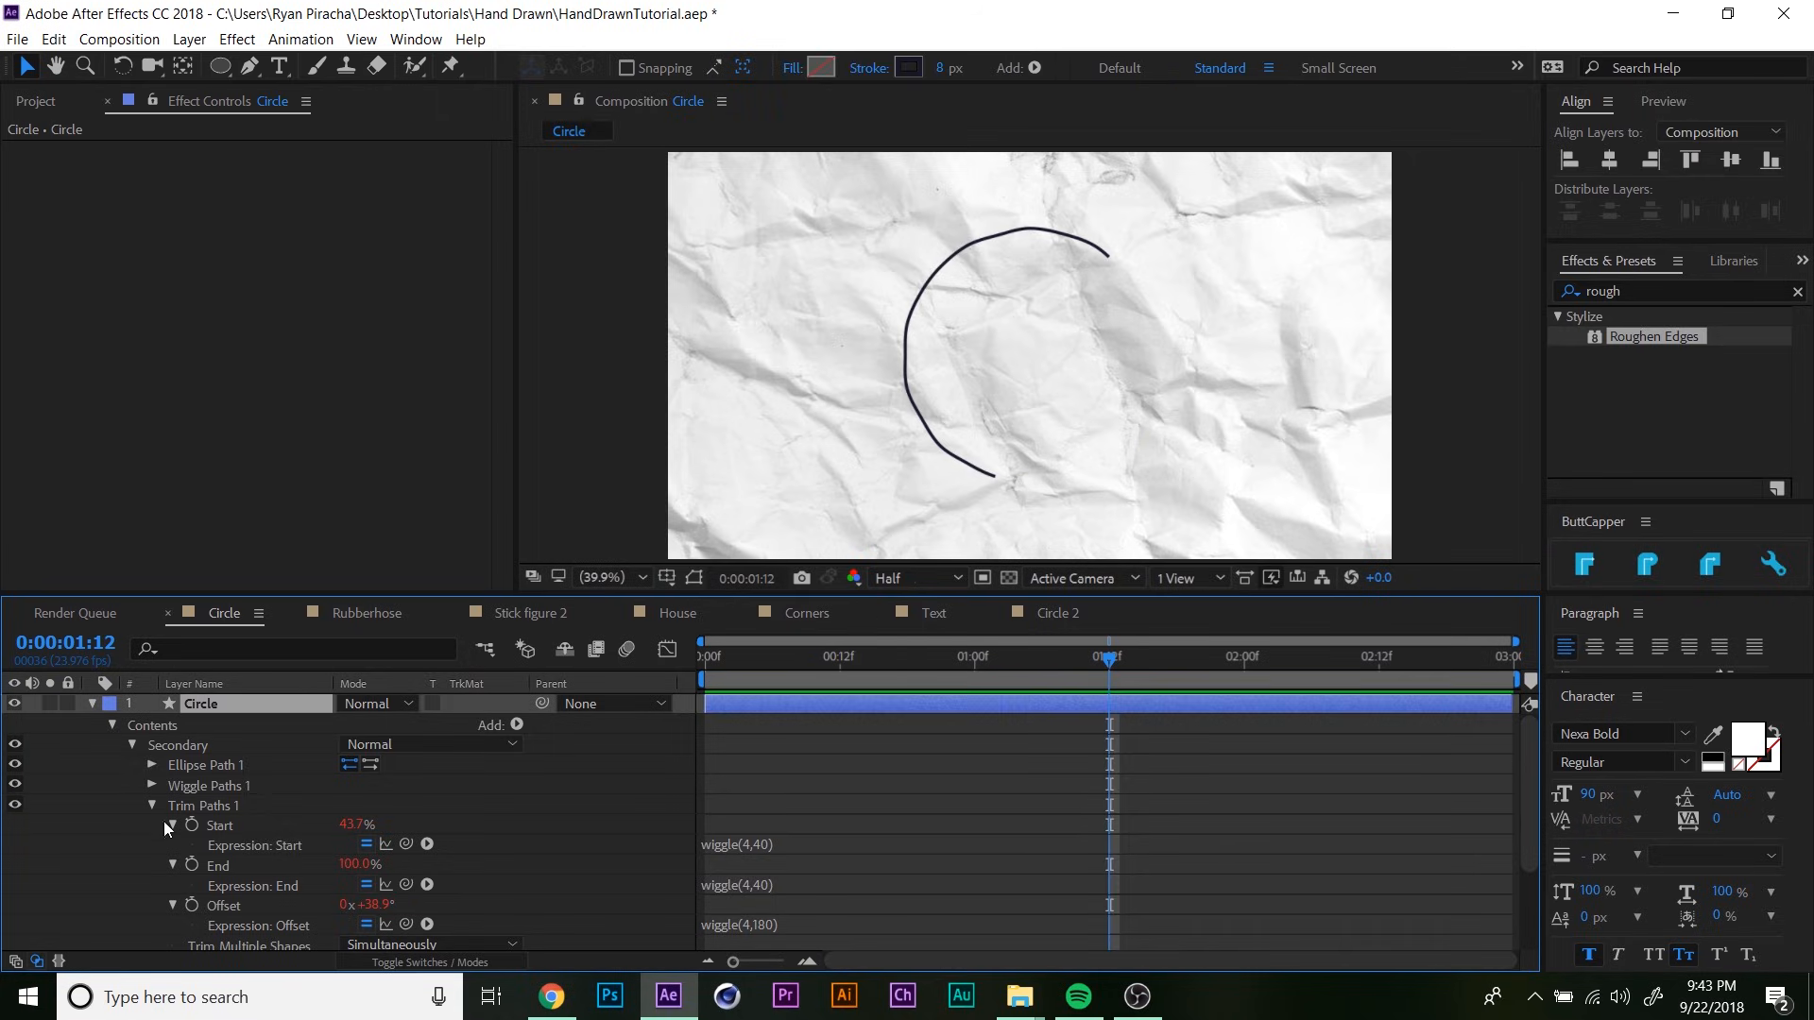
pyautogui.click(153, 805)
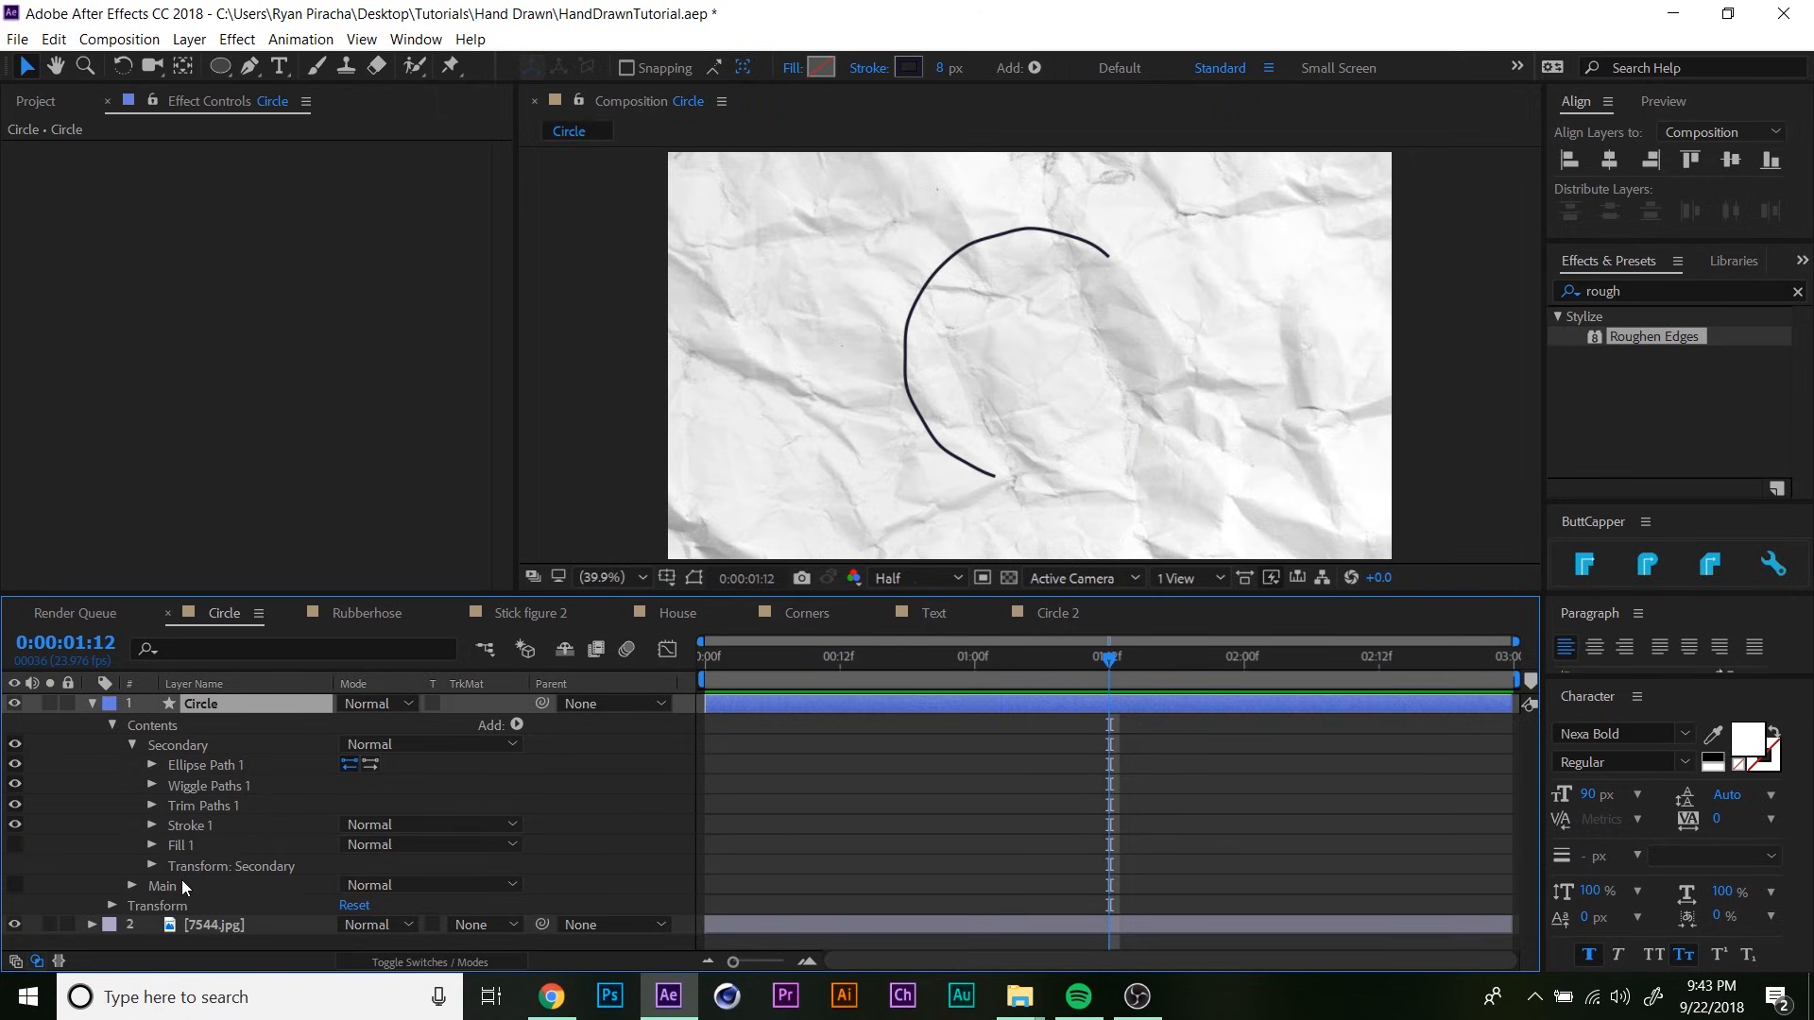
pyautogui.click(15, 886)
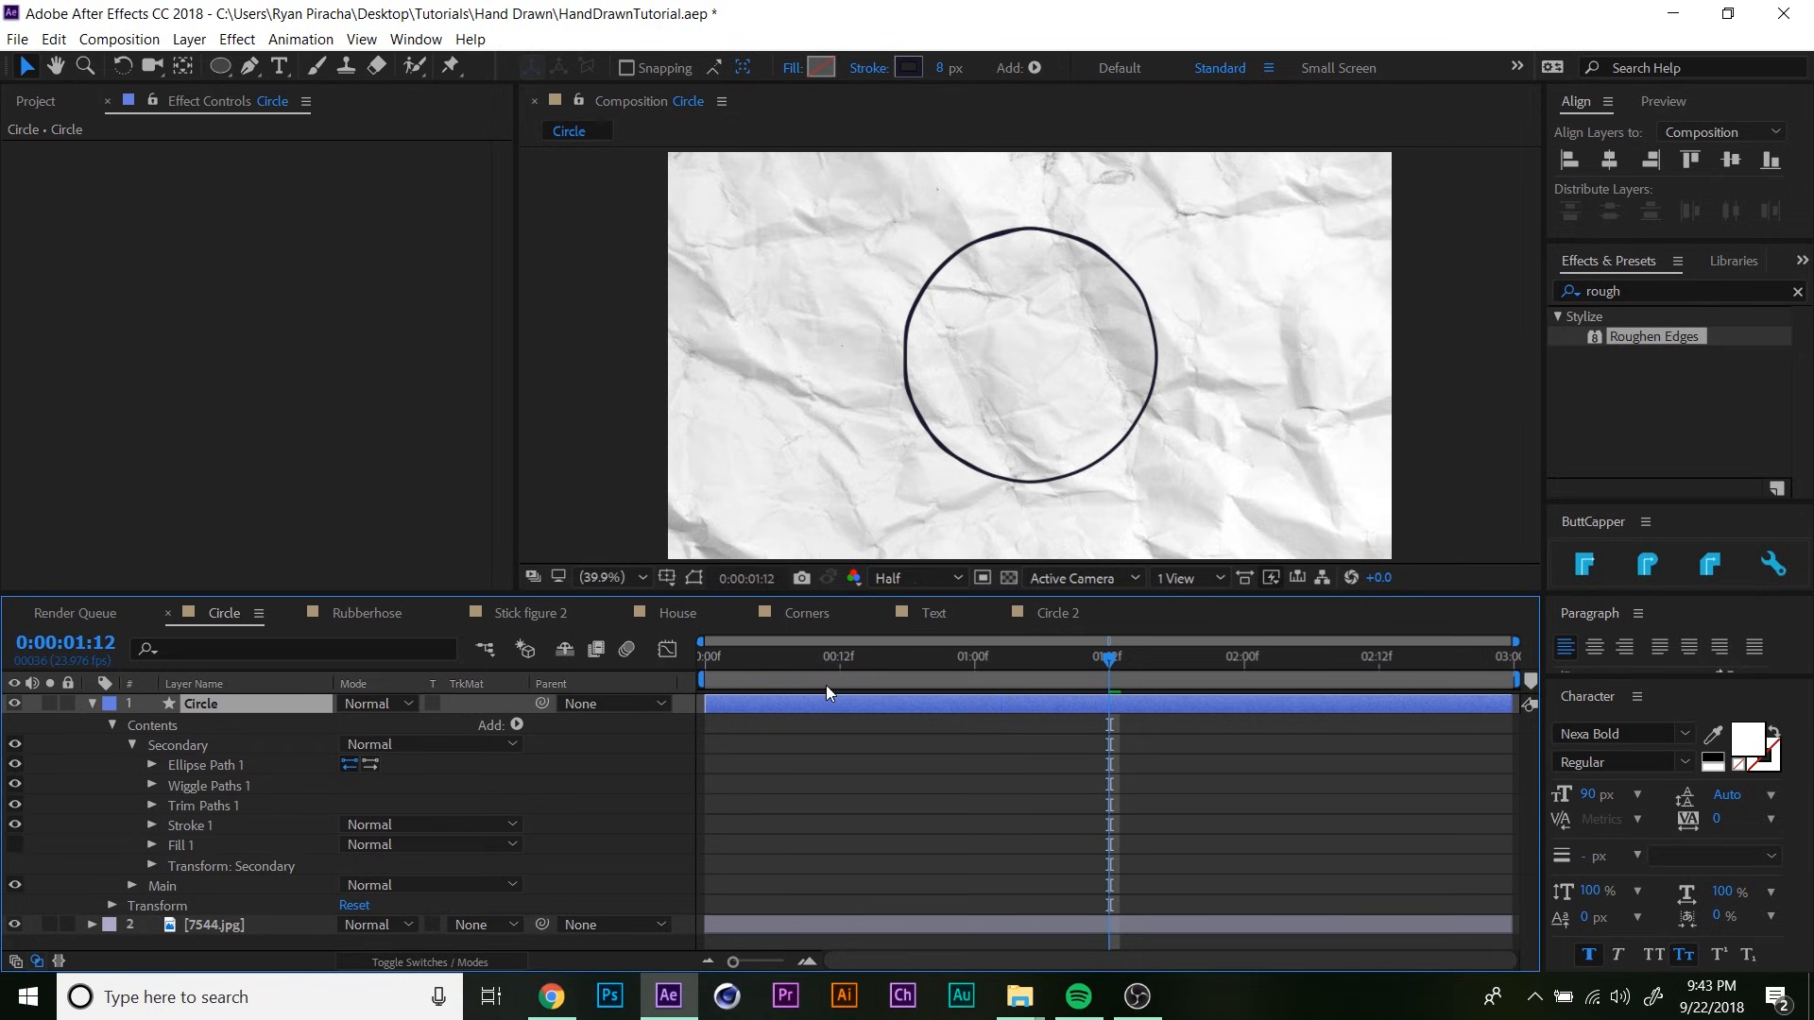
pyautogui.click(875, 667)
pyautogui.press('space')
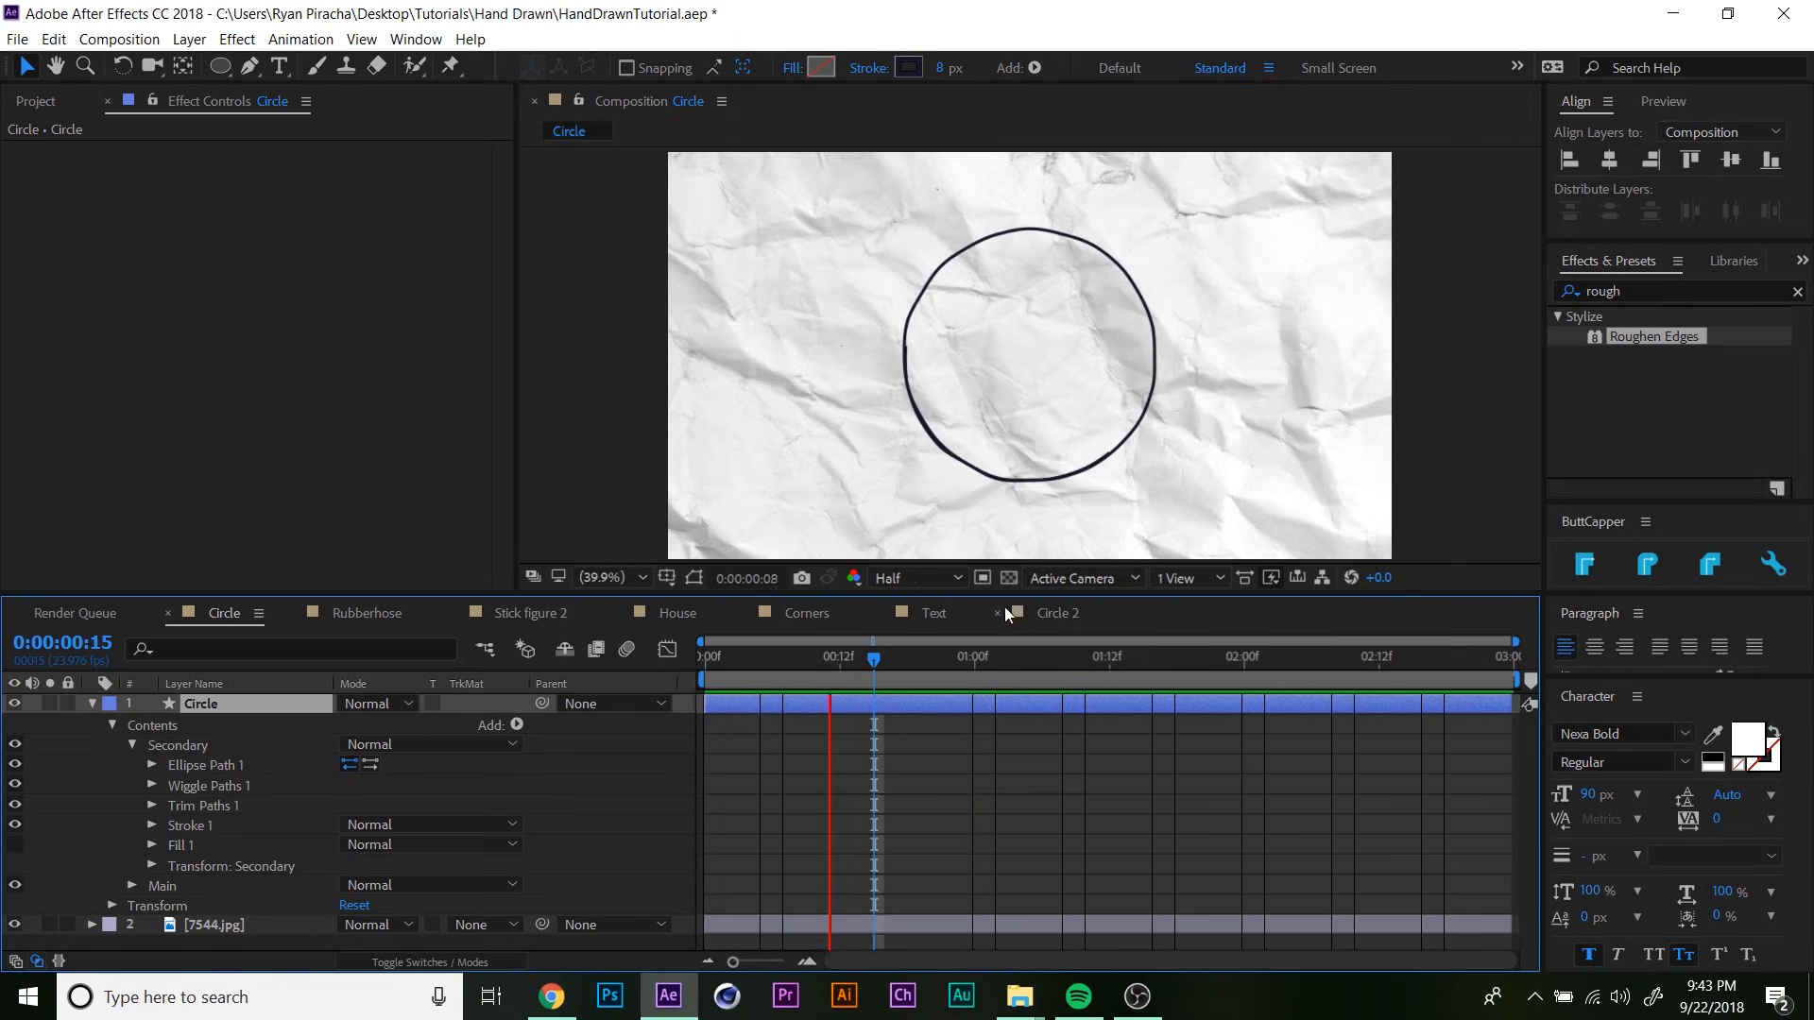
pyautogui.press('space')
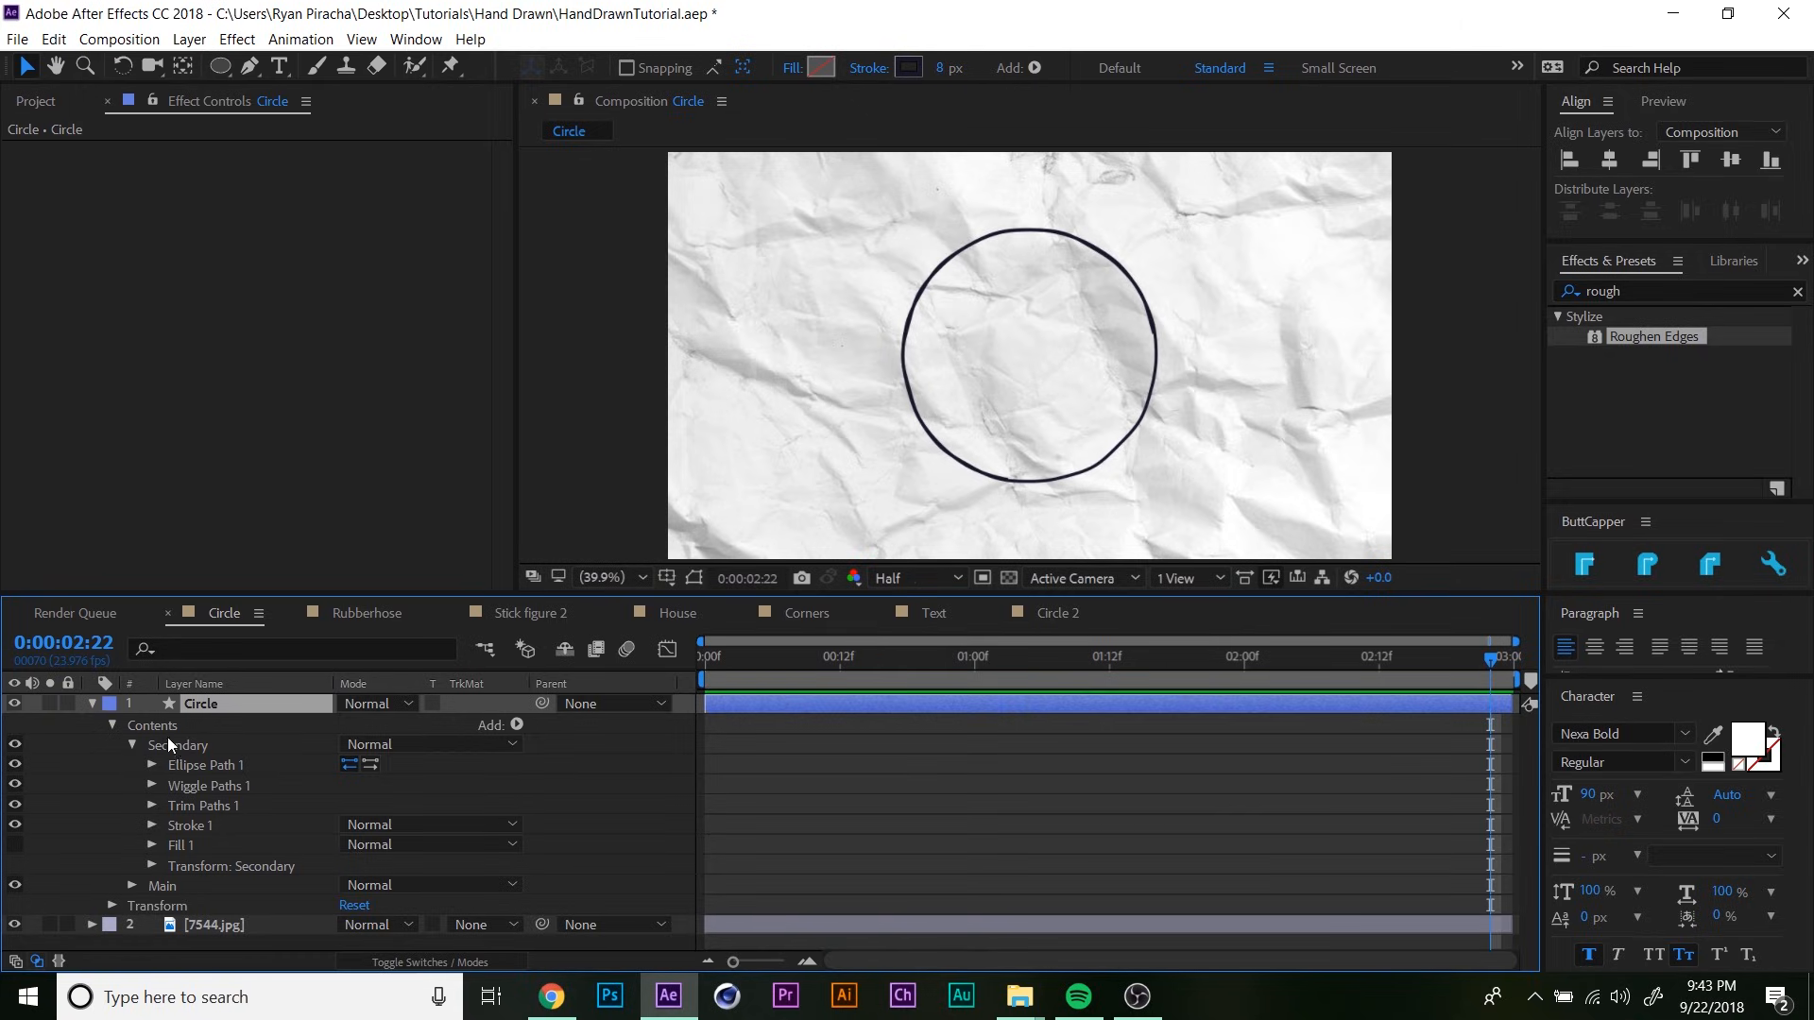
# - Add the expression wiggle(4,6) to the Secondary group's transform Position and preview the animation
pyautogui.scroll(-3, 193, 896)
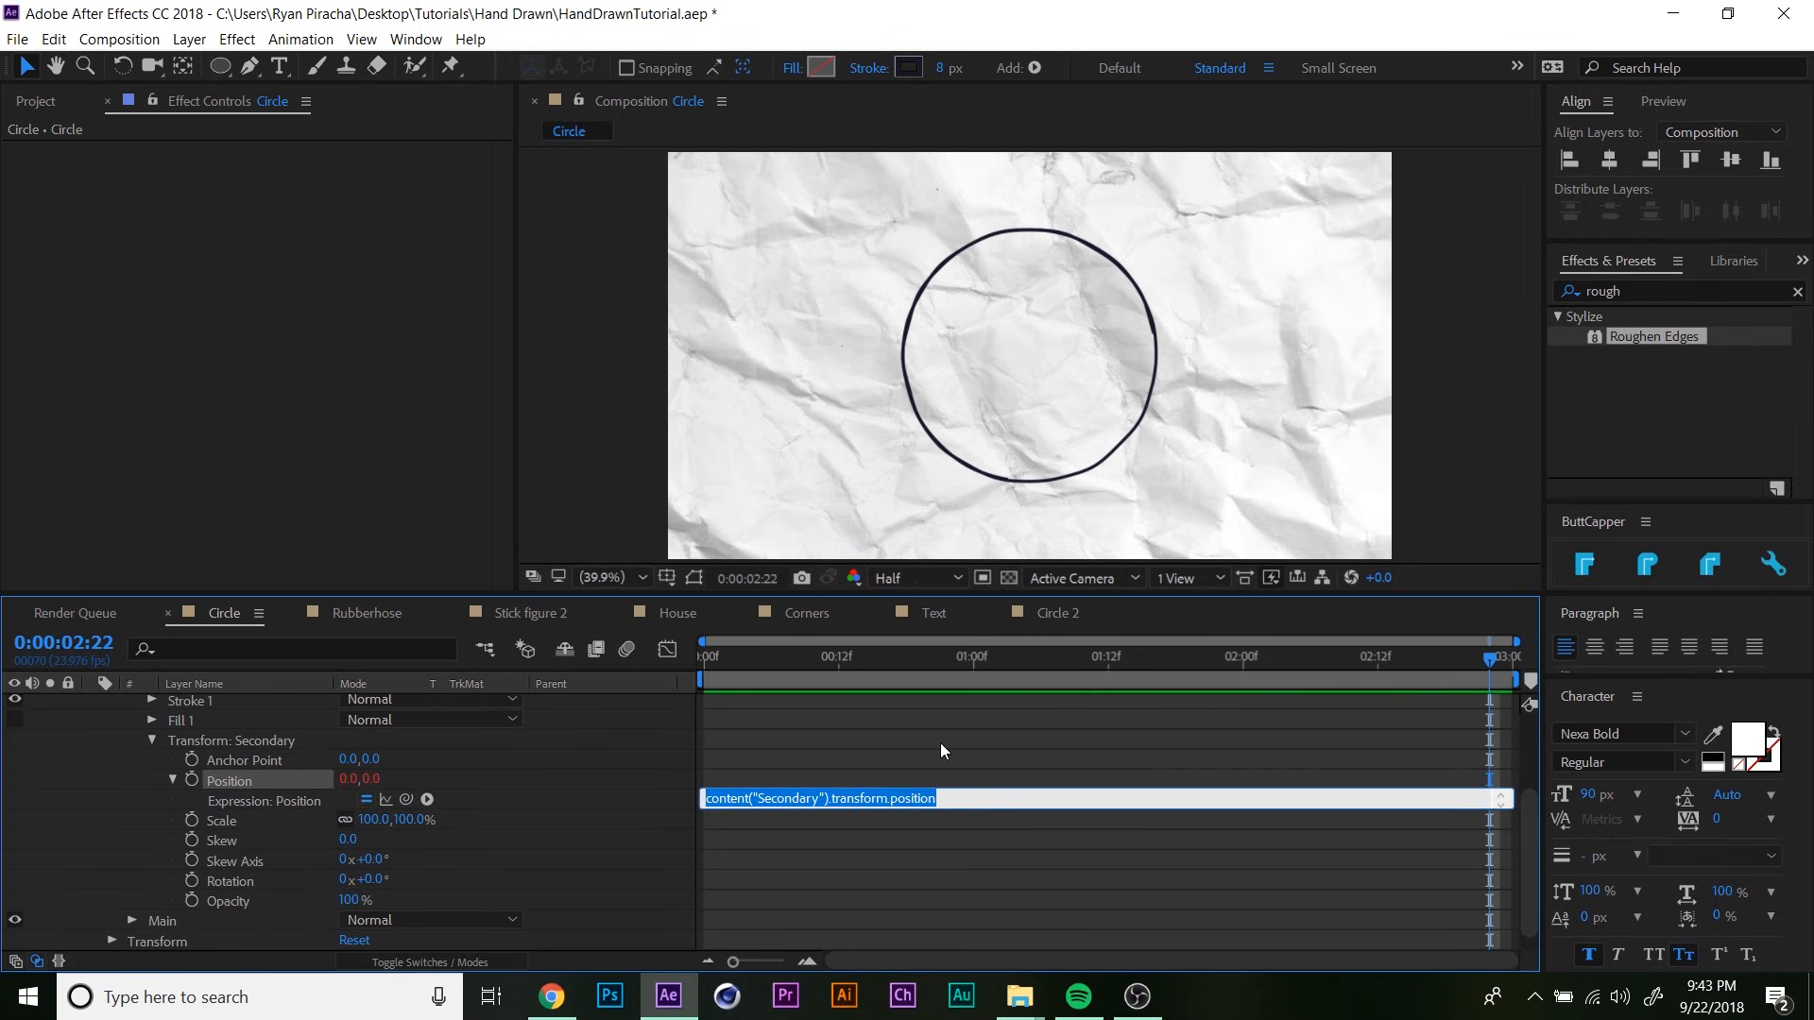
pyautogui.write('wiggle(4,')
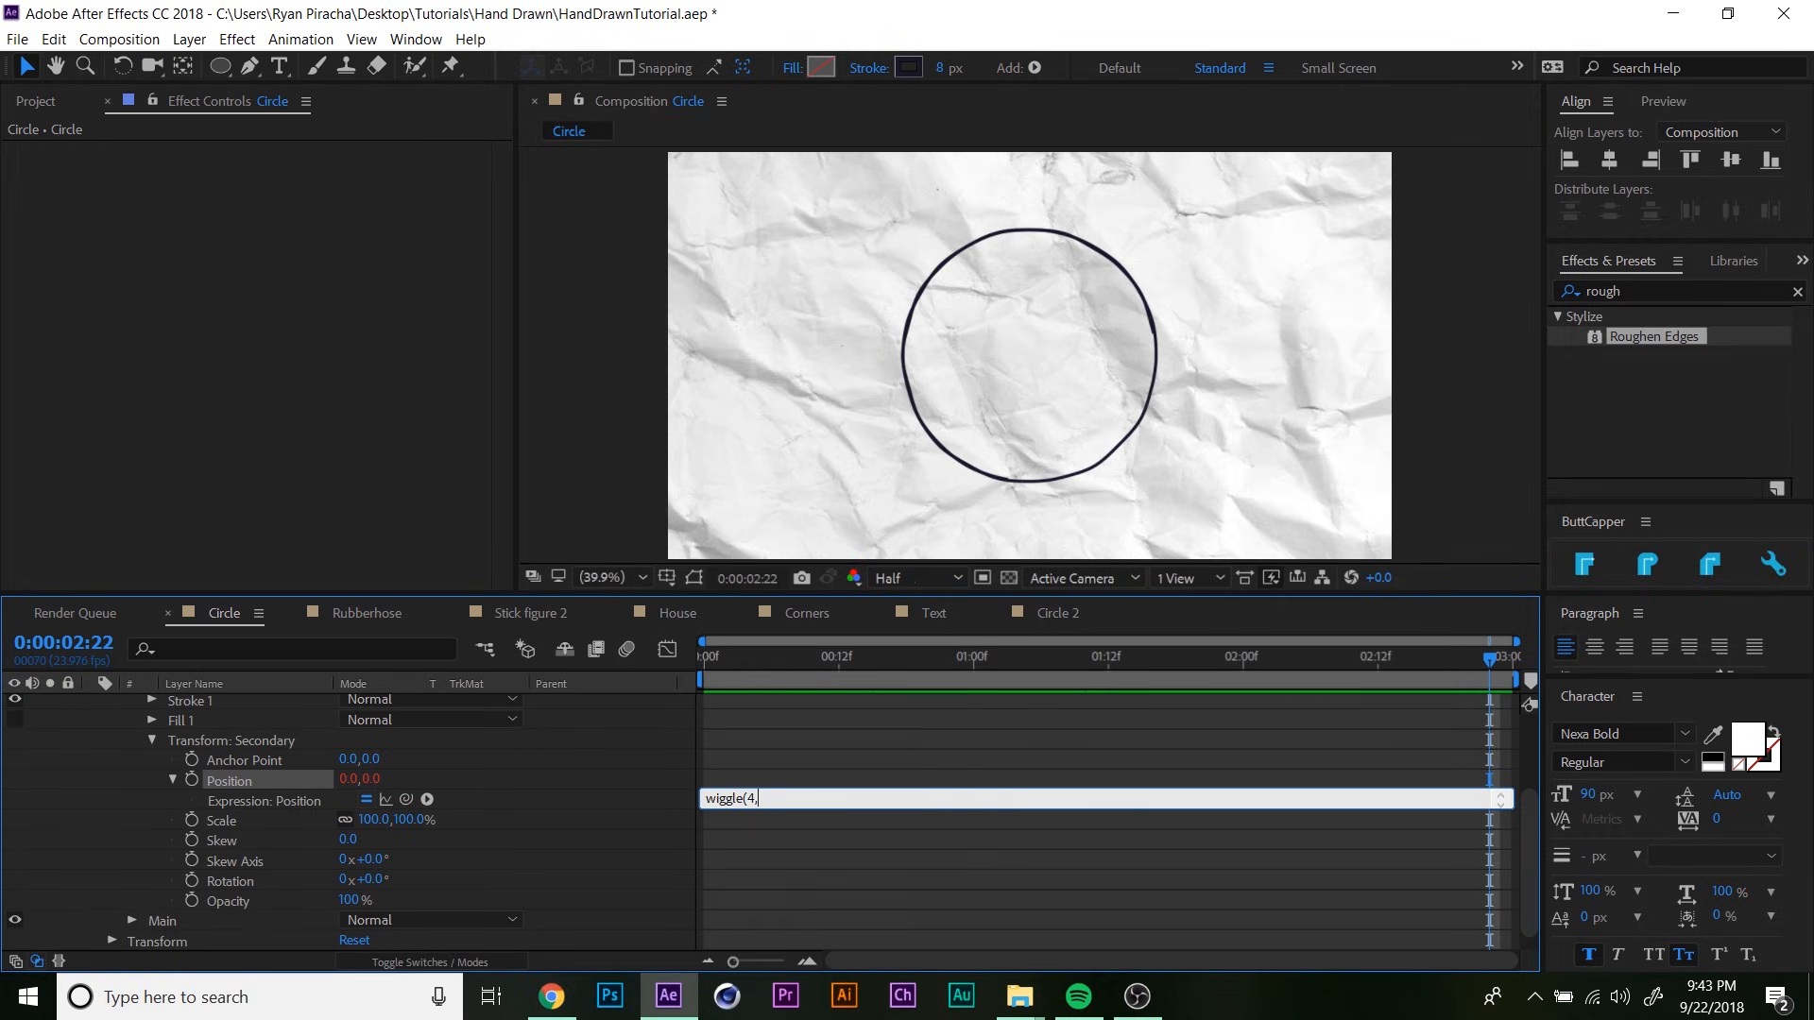
pyautogui.write('6')
pyautogui.click(868, 711)
pyautogui.click(782, 664)
pyautogui.press('space')
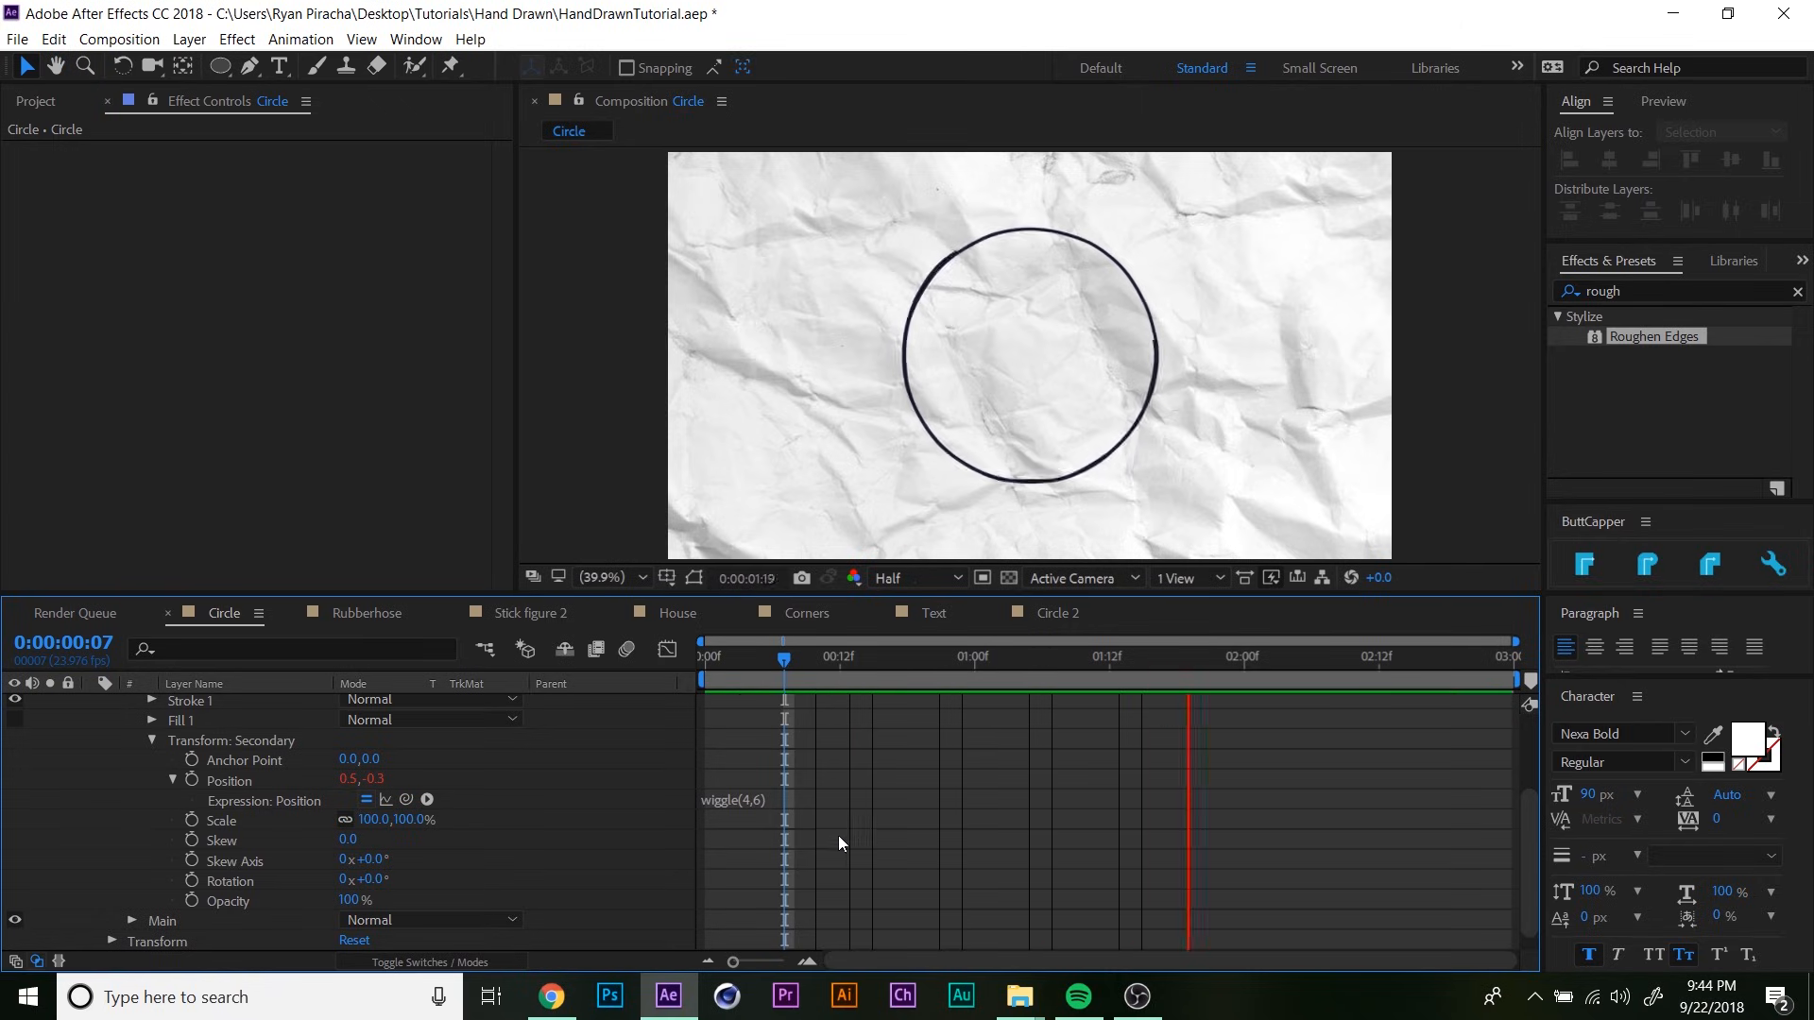
# - Try an exaggerated wiggle(4,60) as the Secondary group's Position expression and preview it
pyautogui.click(766, 799)
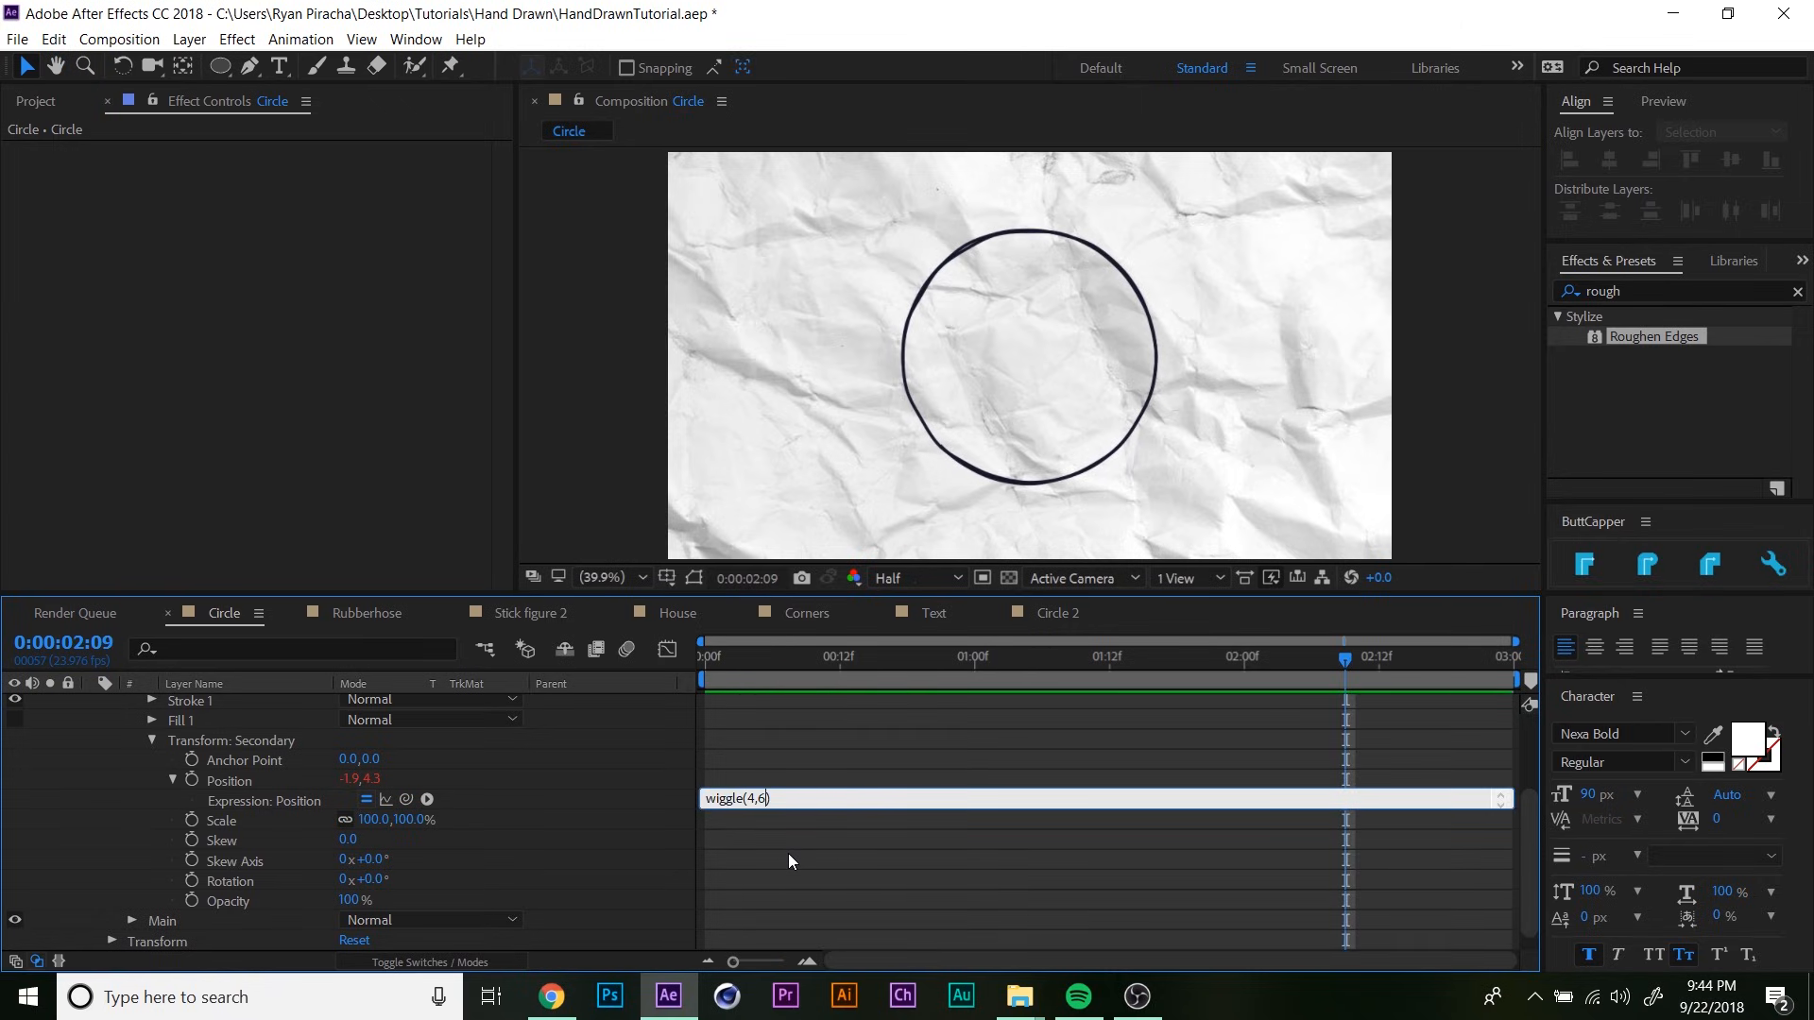
pyautogui.write('0')
pyautogui.click(788, 853)
pyautogui.click(742, 659)
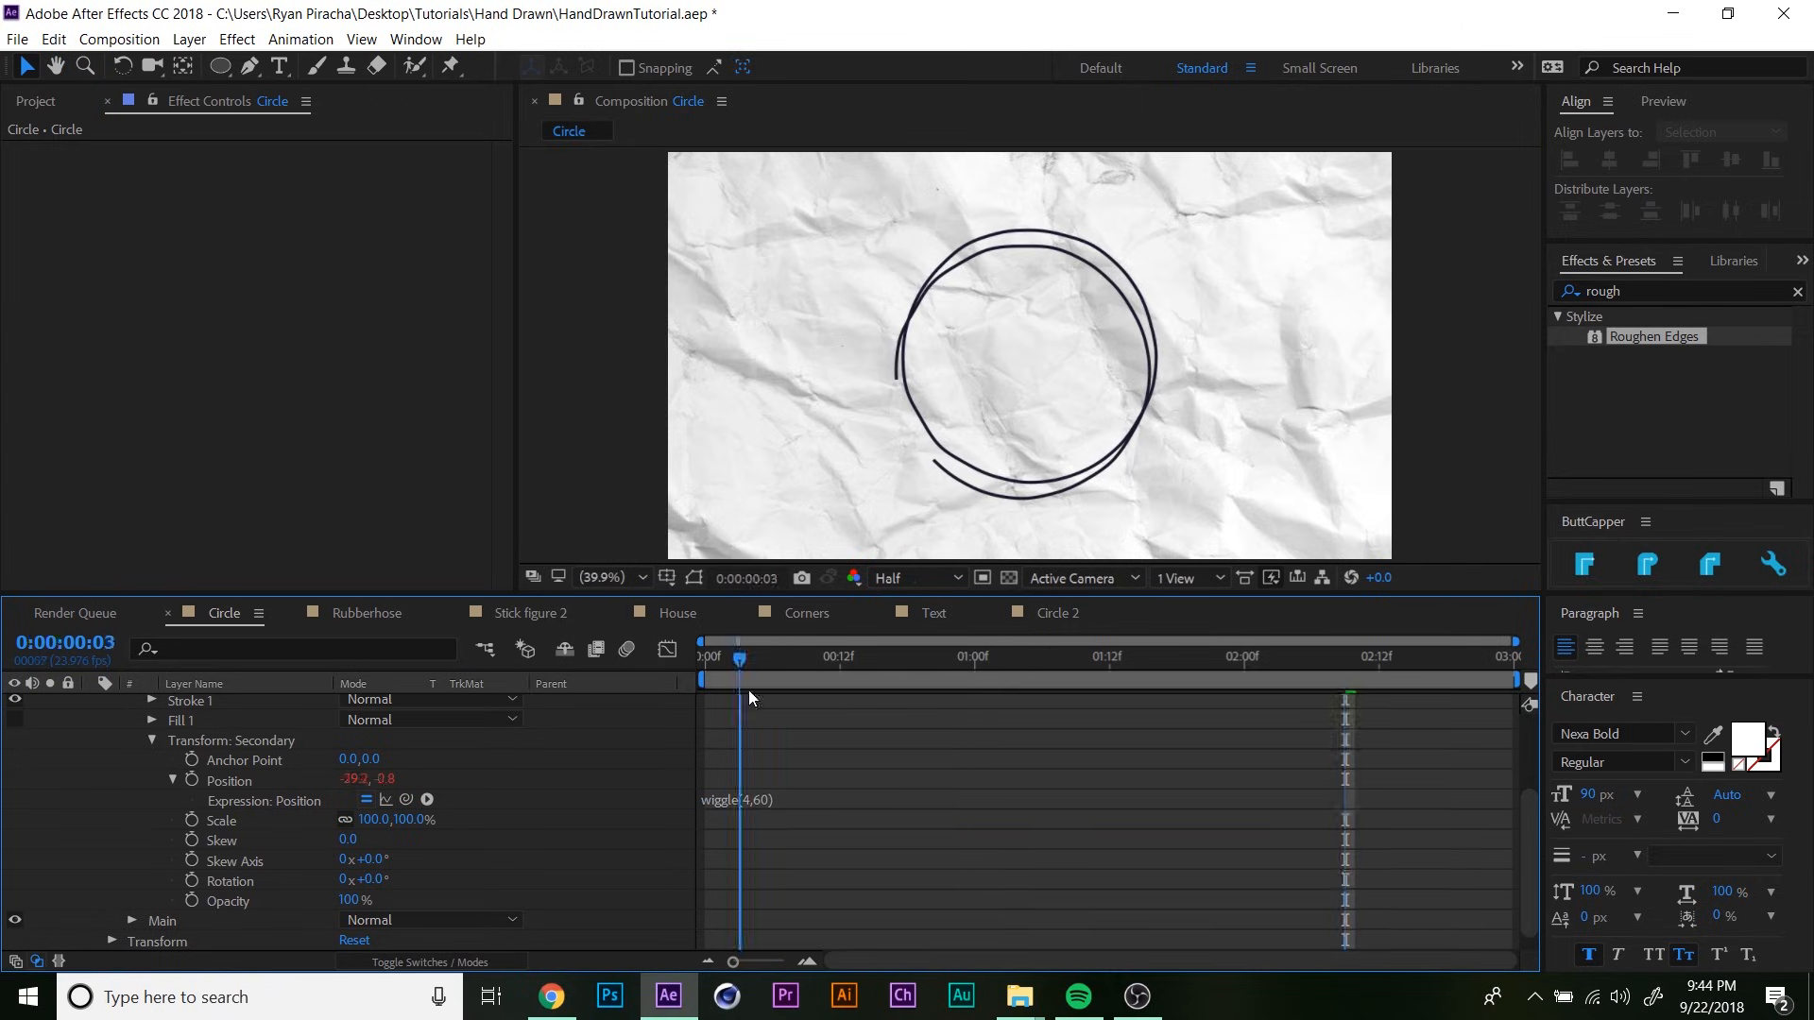
pyautogui.press('space')
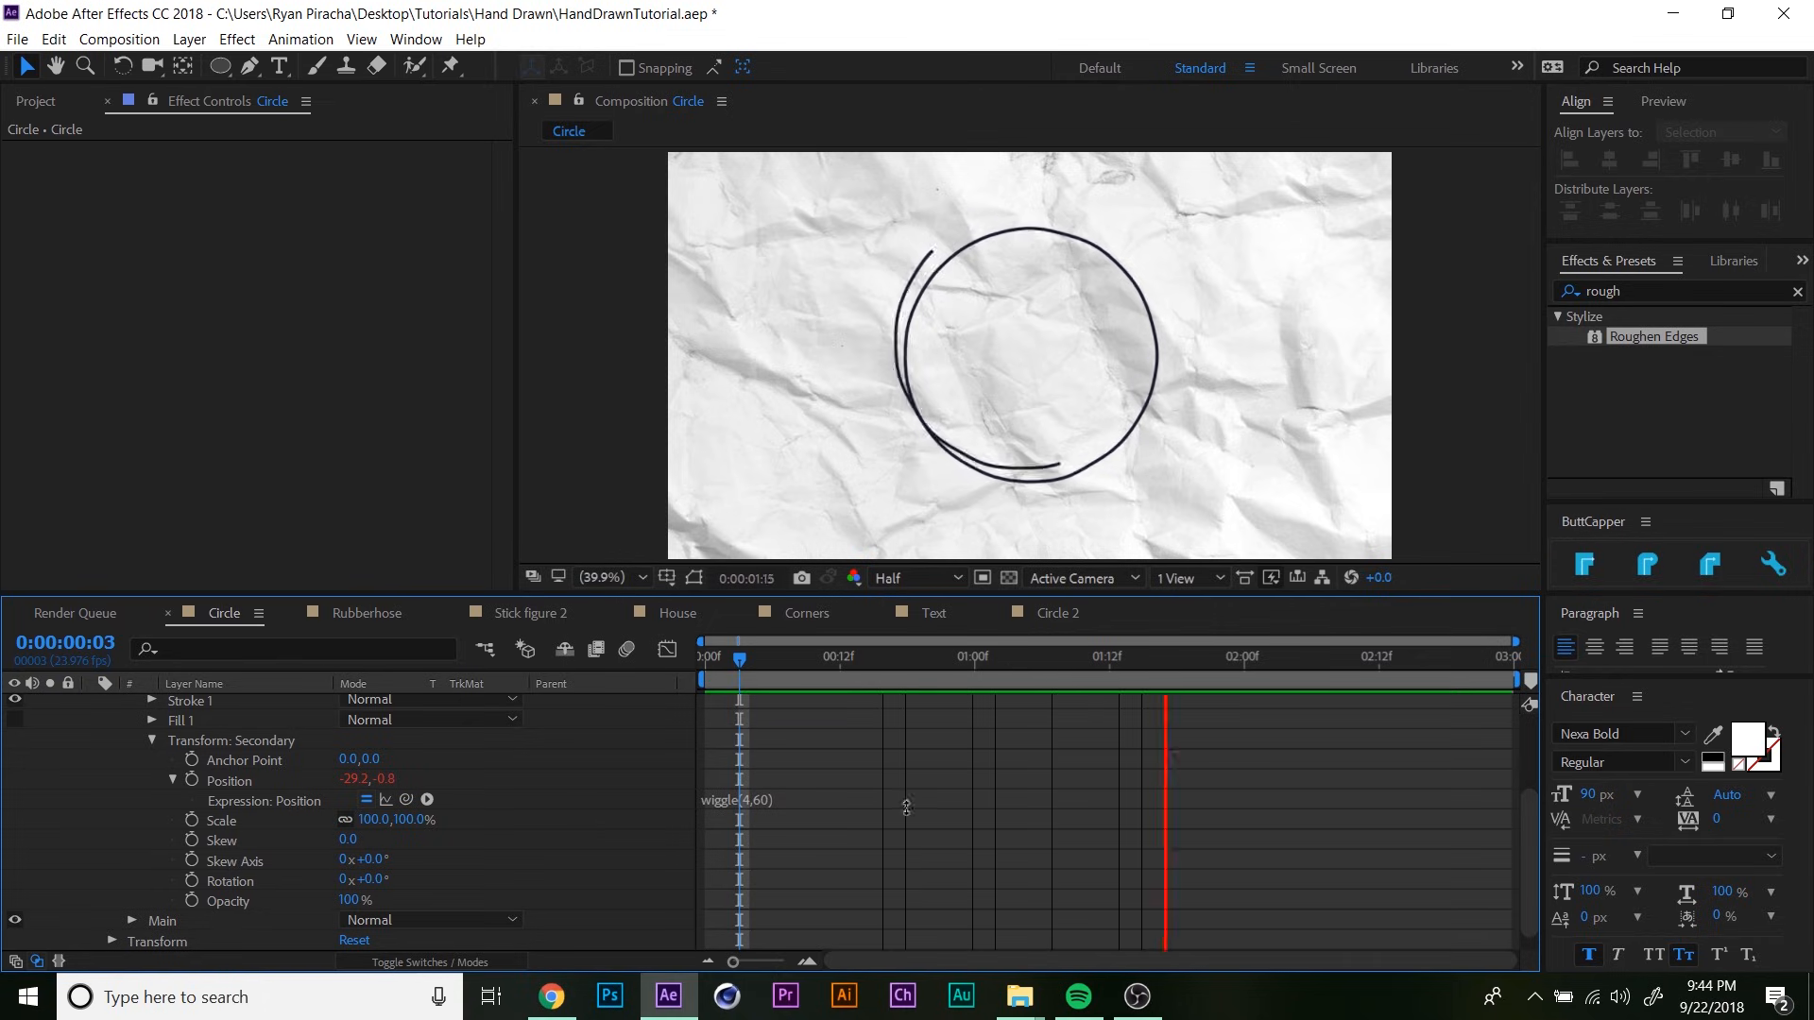
# - Change the Secondary group's Position expression to wiggle(4,8) and move the current time to frame 9
pyautogui.click(768, 799)
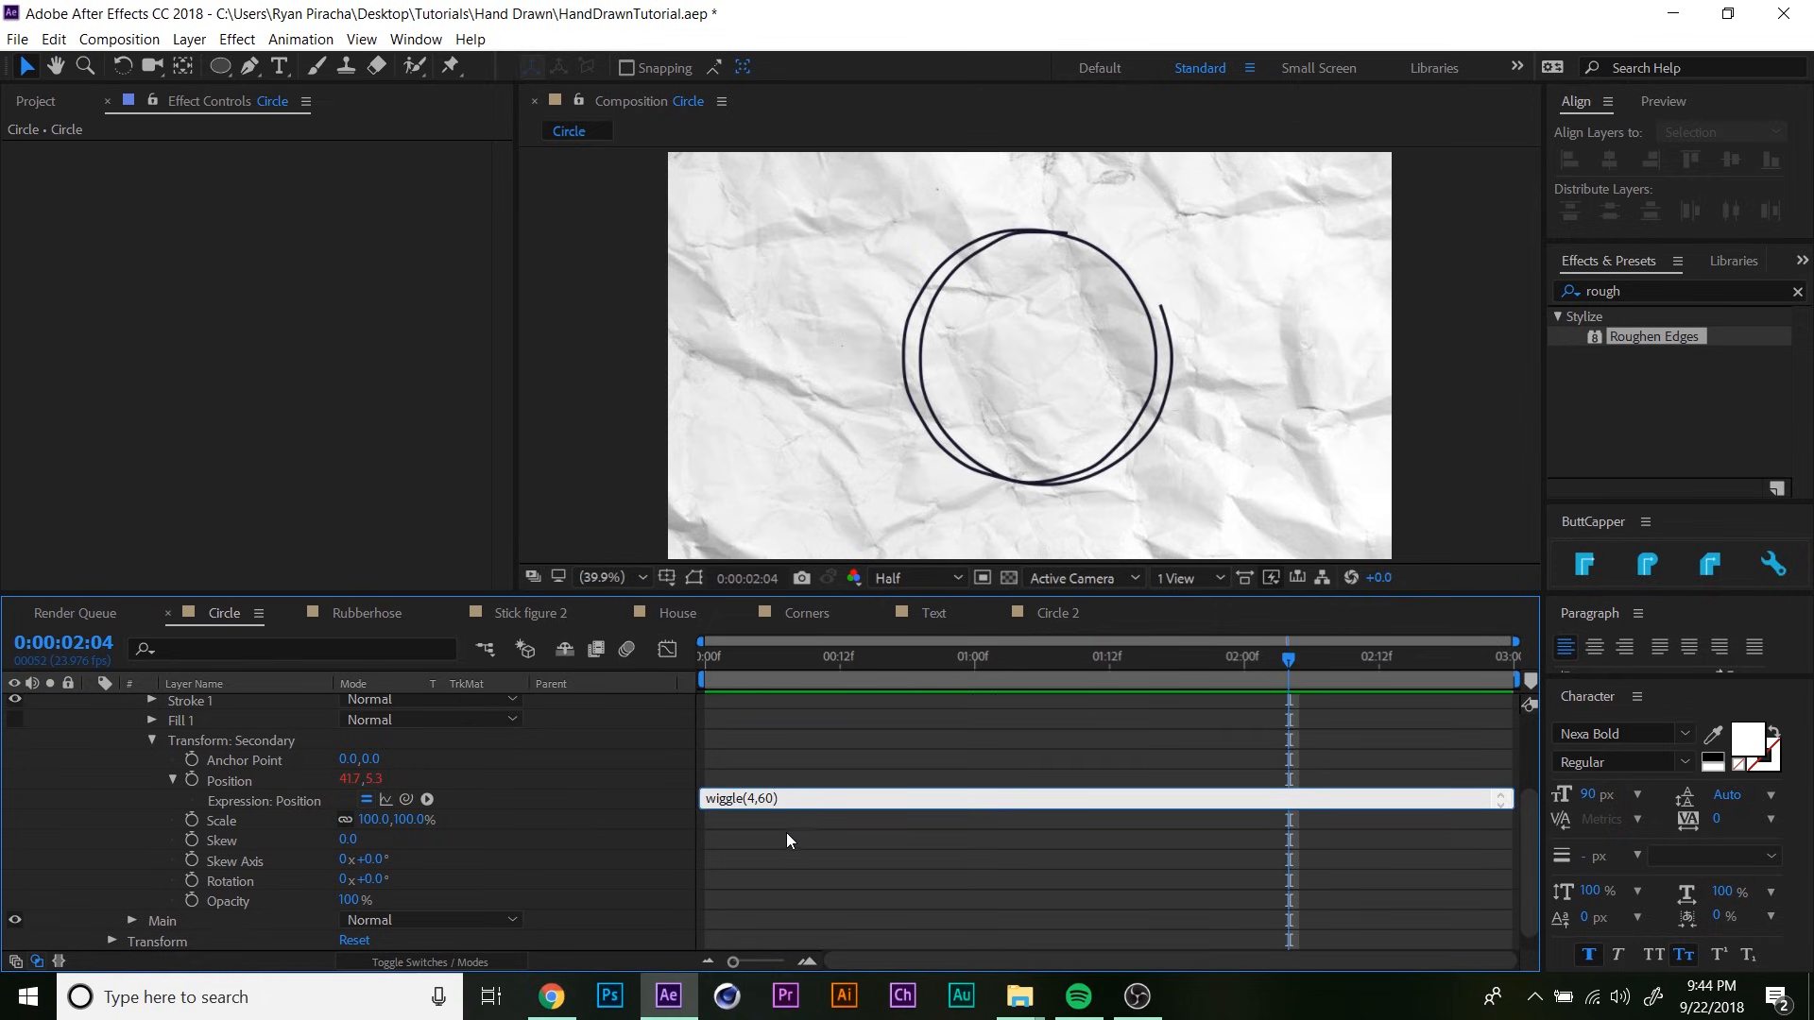
pyautogui.click(929, 750)
pyautogui.moveTo(773, 682)
pyautogui.mouseDown()
pyautogui.moveTo(950, 678)
pyautogui.moveTo(805, 676)
pyautogui.mouseUp()
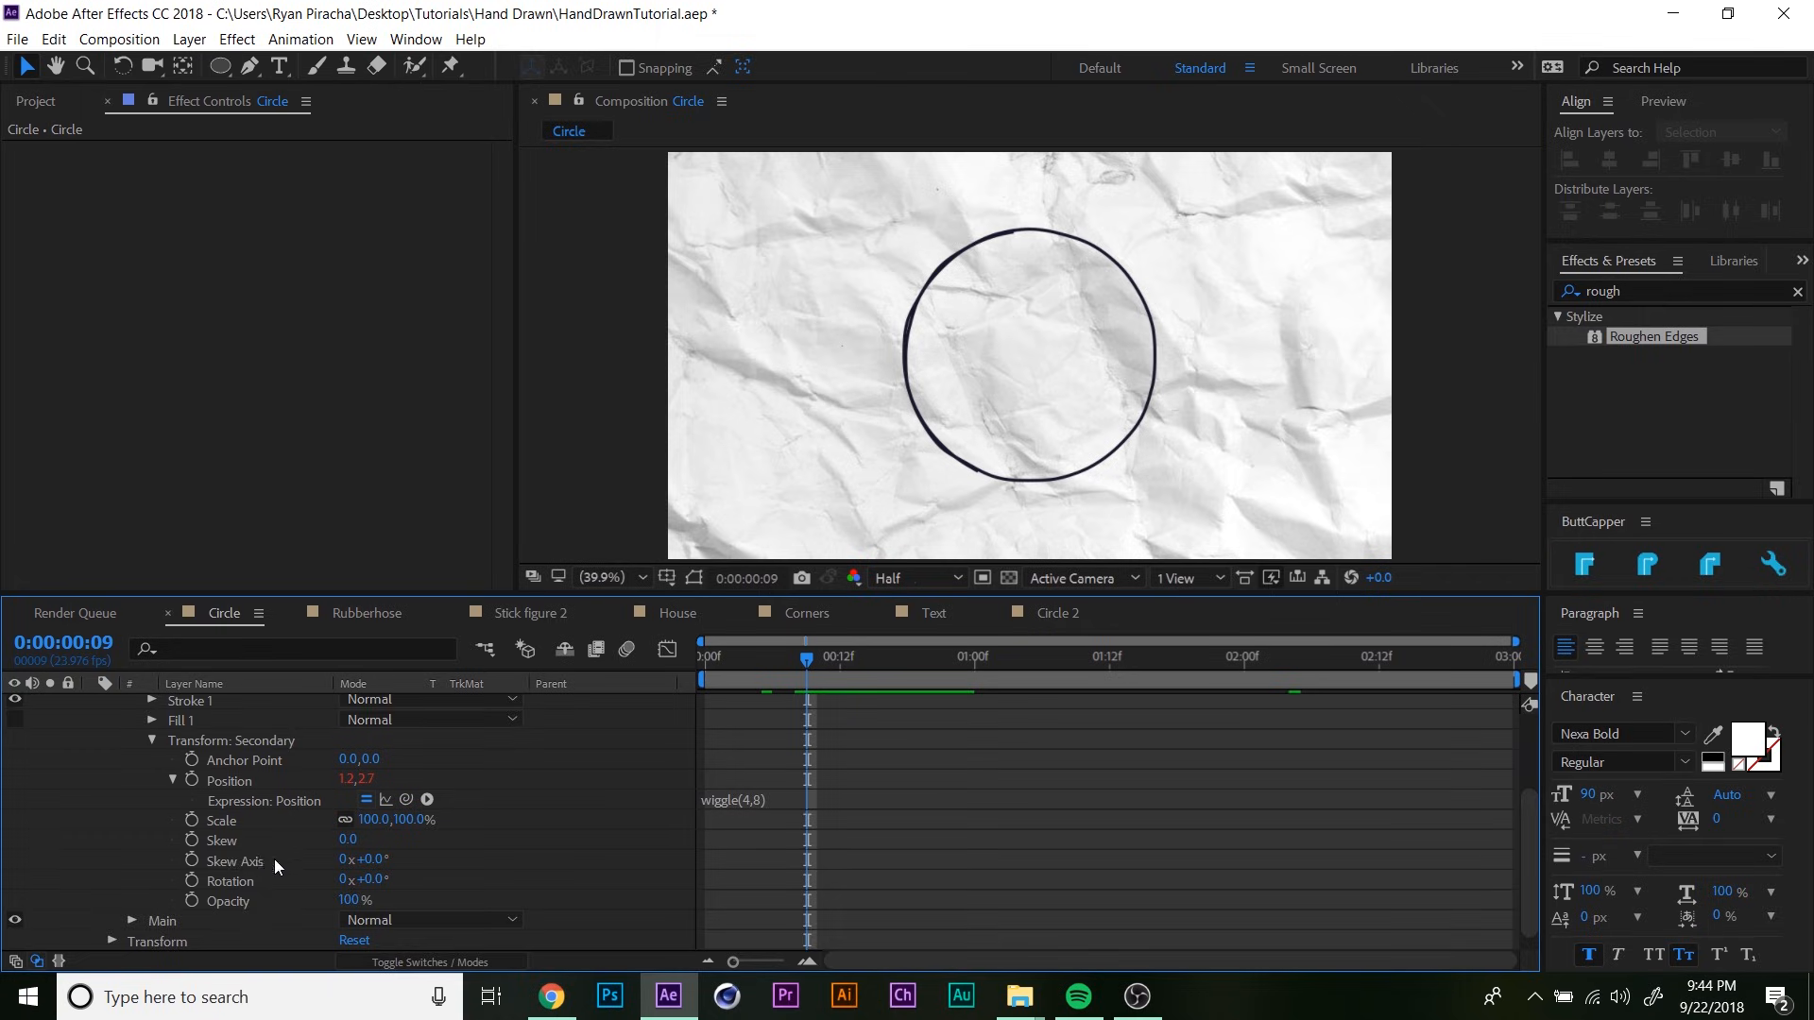
# - Set the Secondary group's transform opacity to 50%
pyautogui.scroll(-1, 274, 858)
pyautogui.click(354, 881)
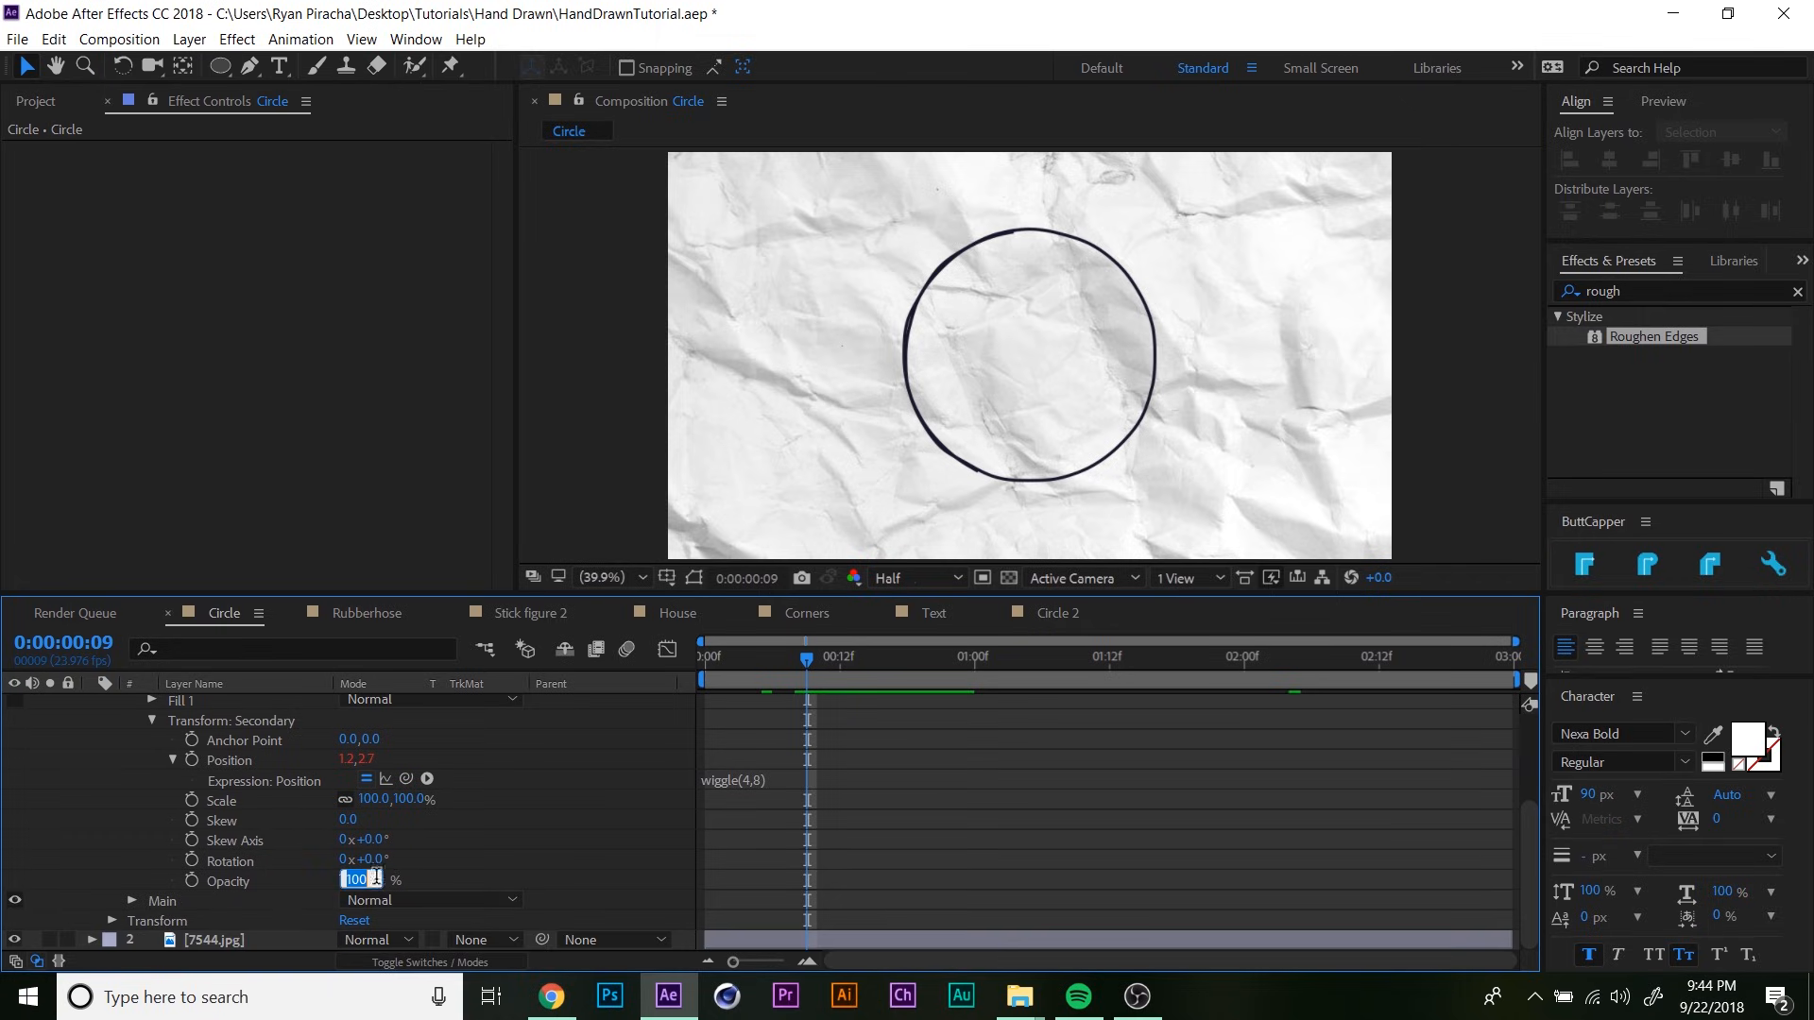
pyautogui.write('50')
pyautogui.press('Return')
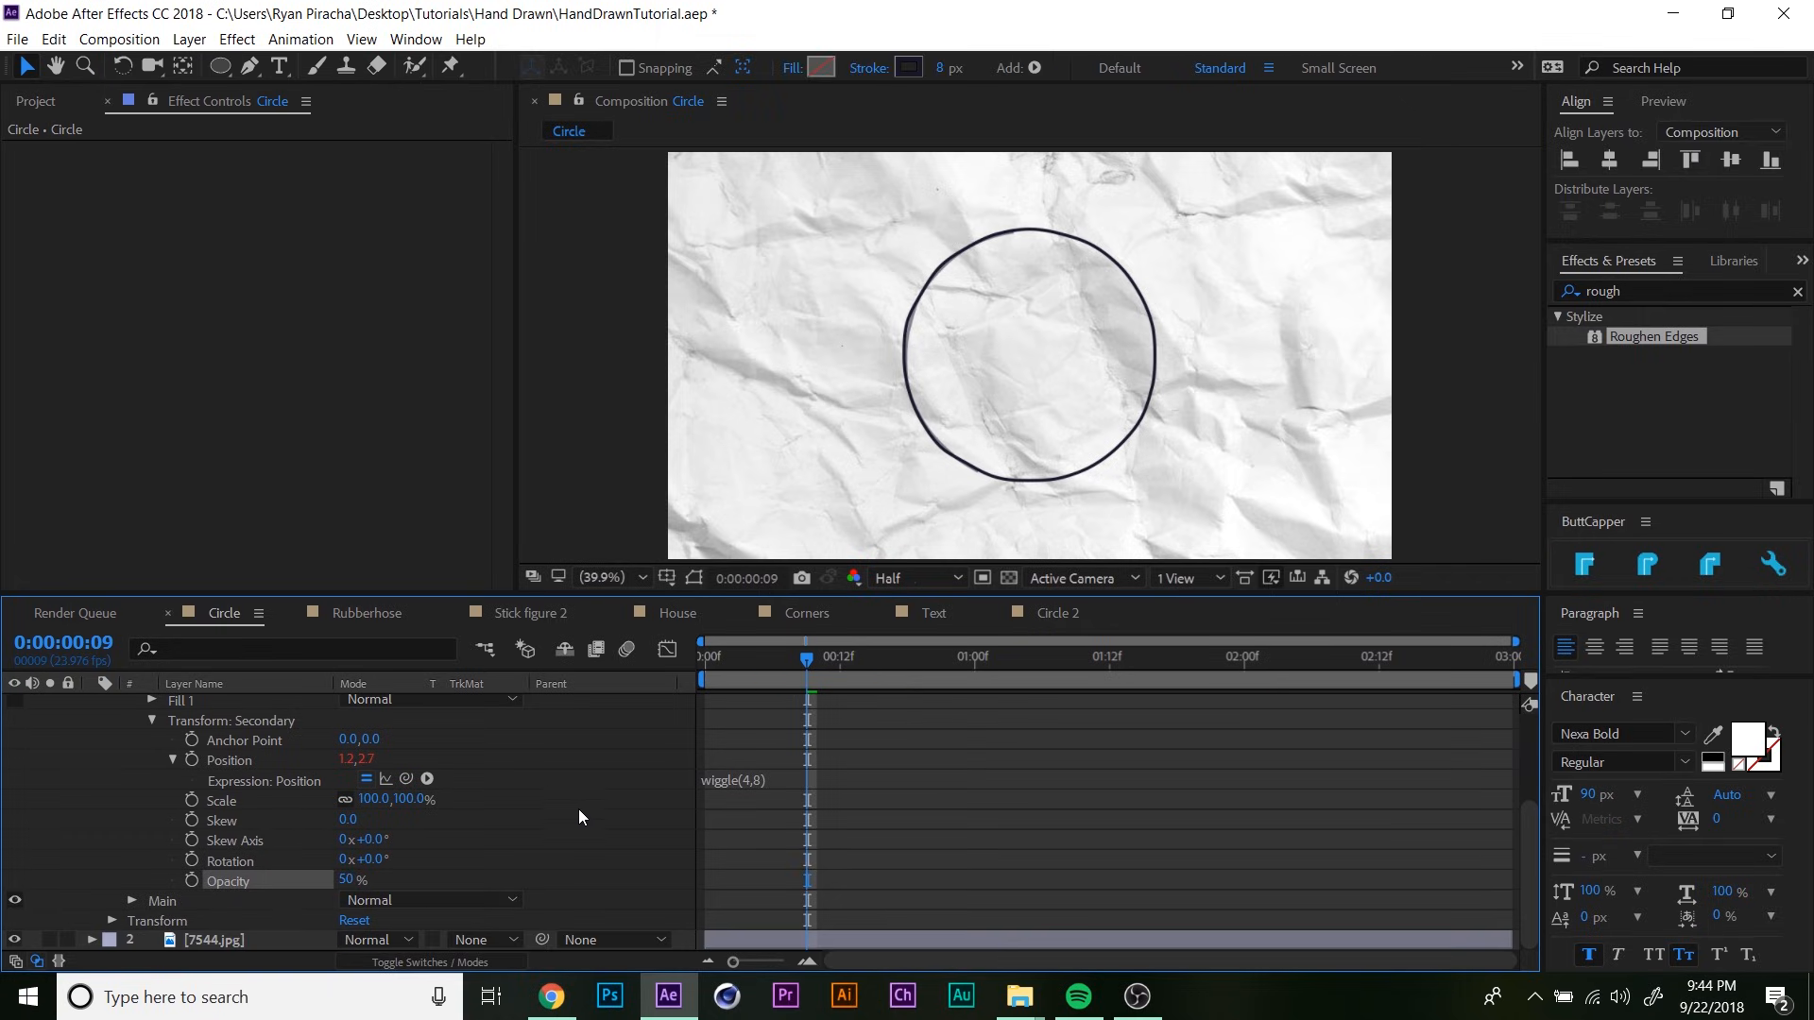
# - Add the expression wiggle(4,40) to the Secondary group's Opacity and preview from near the start
pyautogui.keyDown('alt'); pyautogui.click(193, 881); pyautogui.keyUp('alt')
pyautogui.write('wiggle')
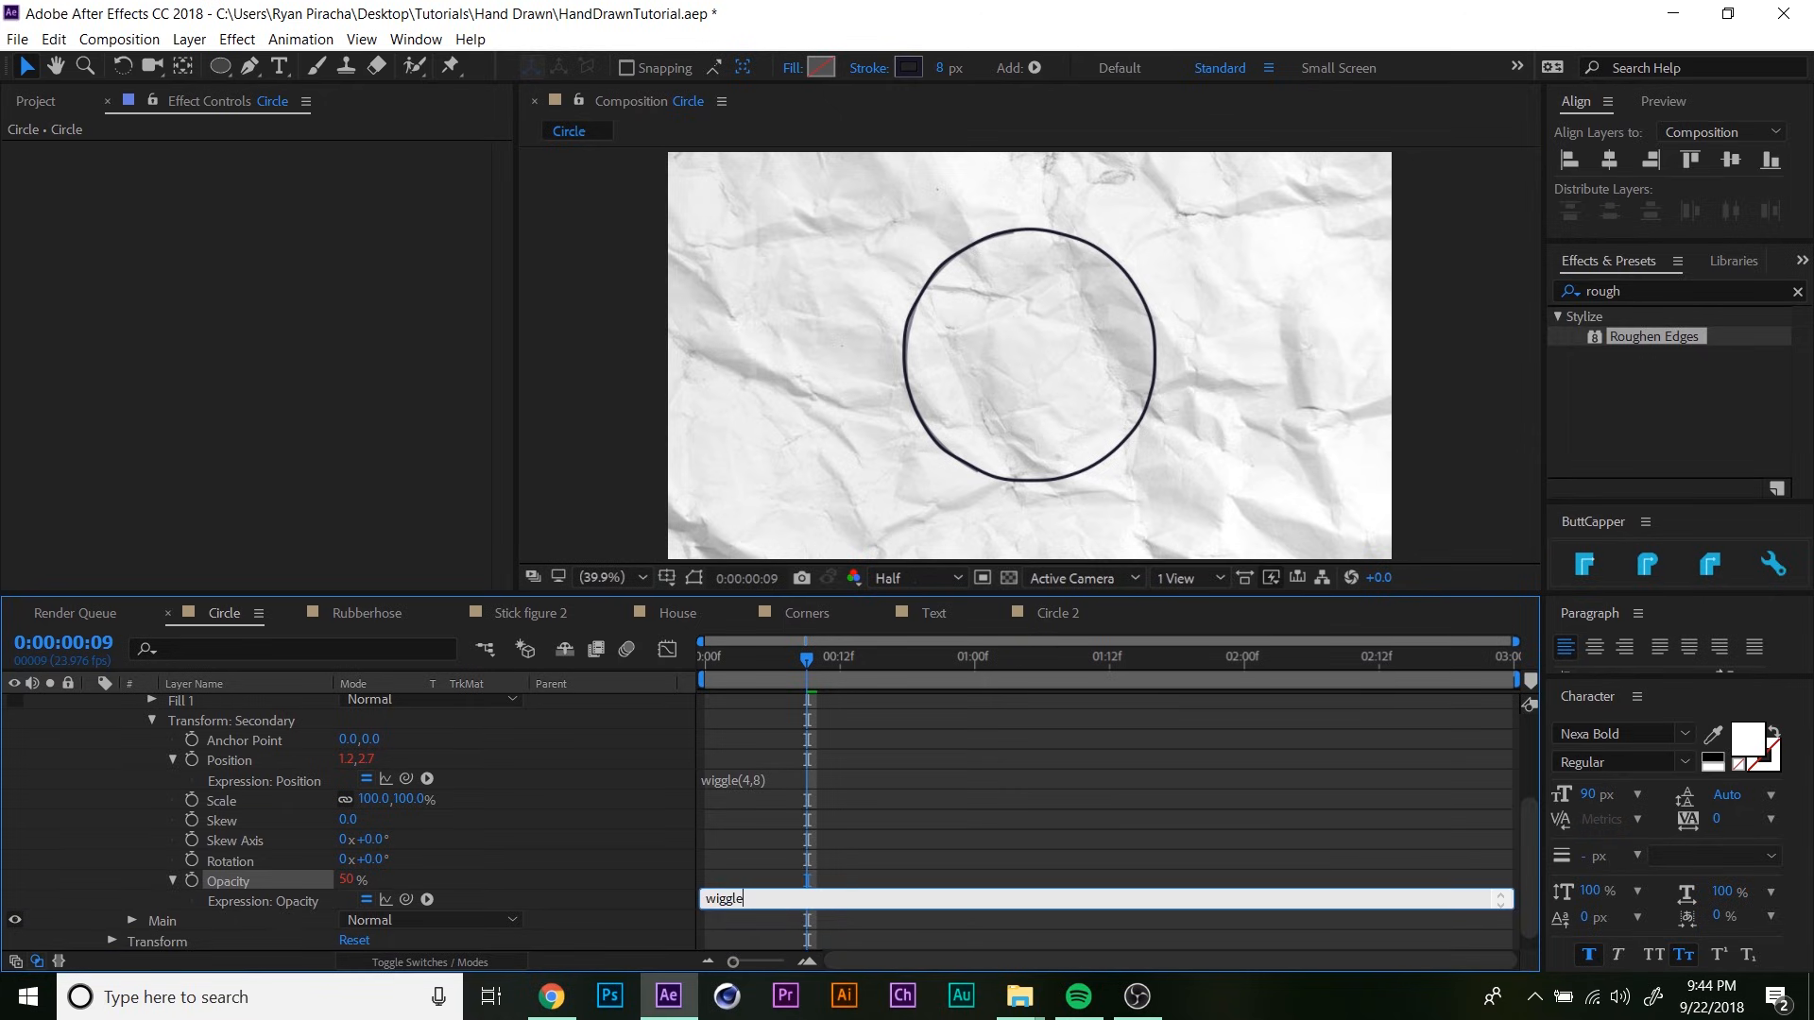
pyautogui.write('(4,40)')
pyautogui.click(421, 840)
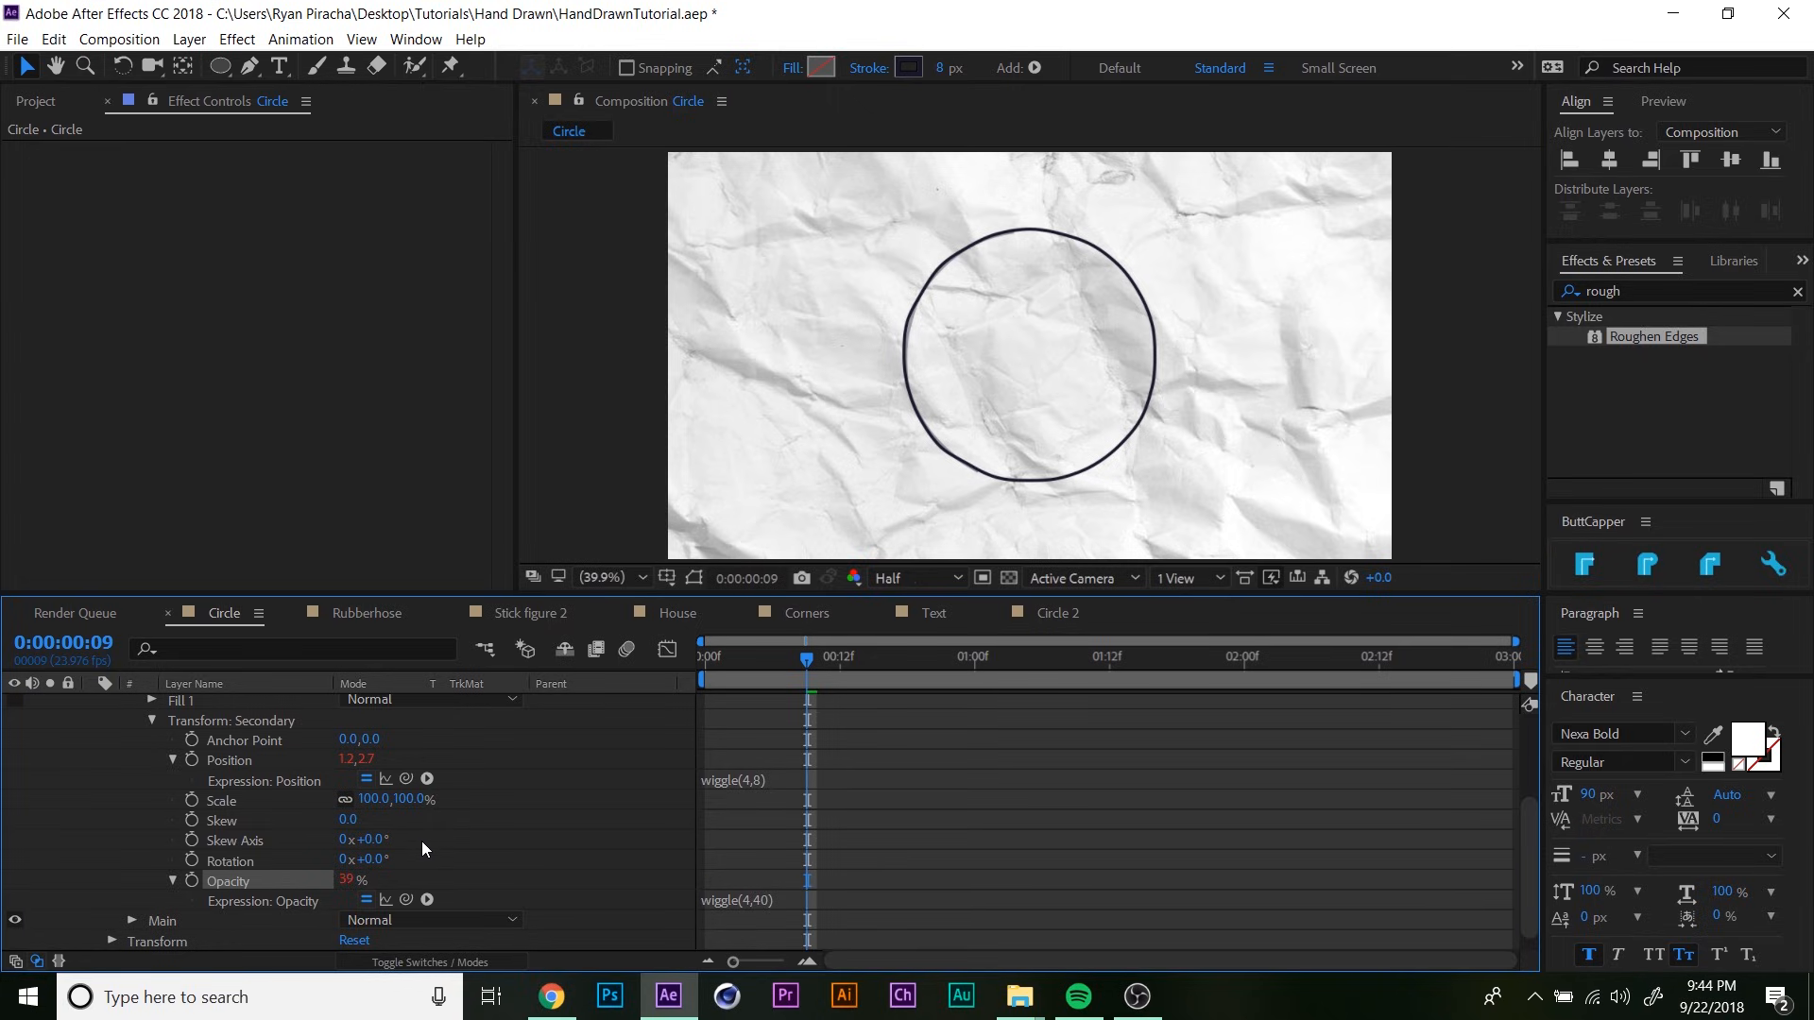
pyautogui.click(727, 682)
pyautogui.press('space')
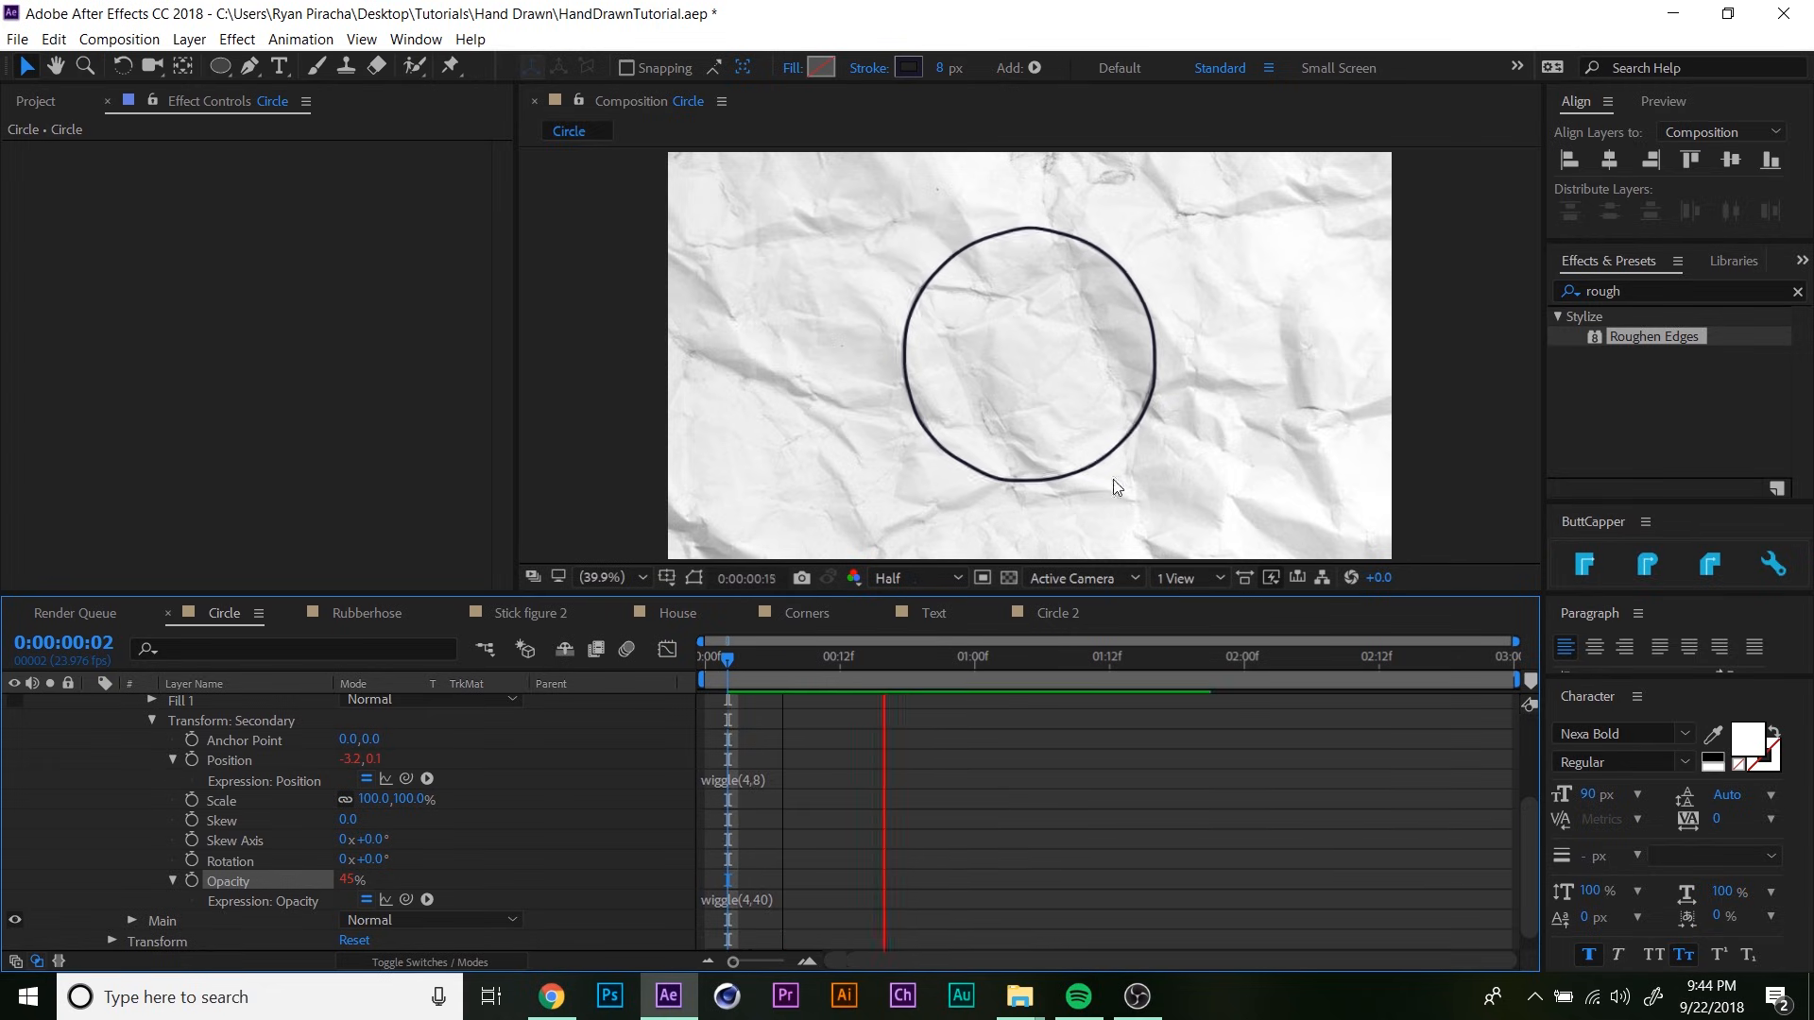
# - Search the effects for "poster", collapse the Circle layer and apply the Posterize Time effect to it
pyautogui.click(1634, 290)
pyautogui.doubleClick(1634, 290)
pyautogui.write('poster')
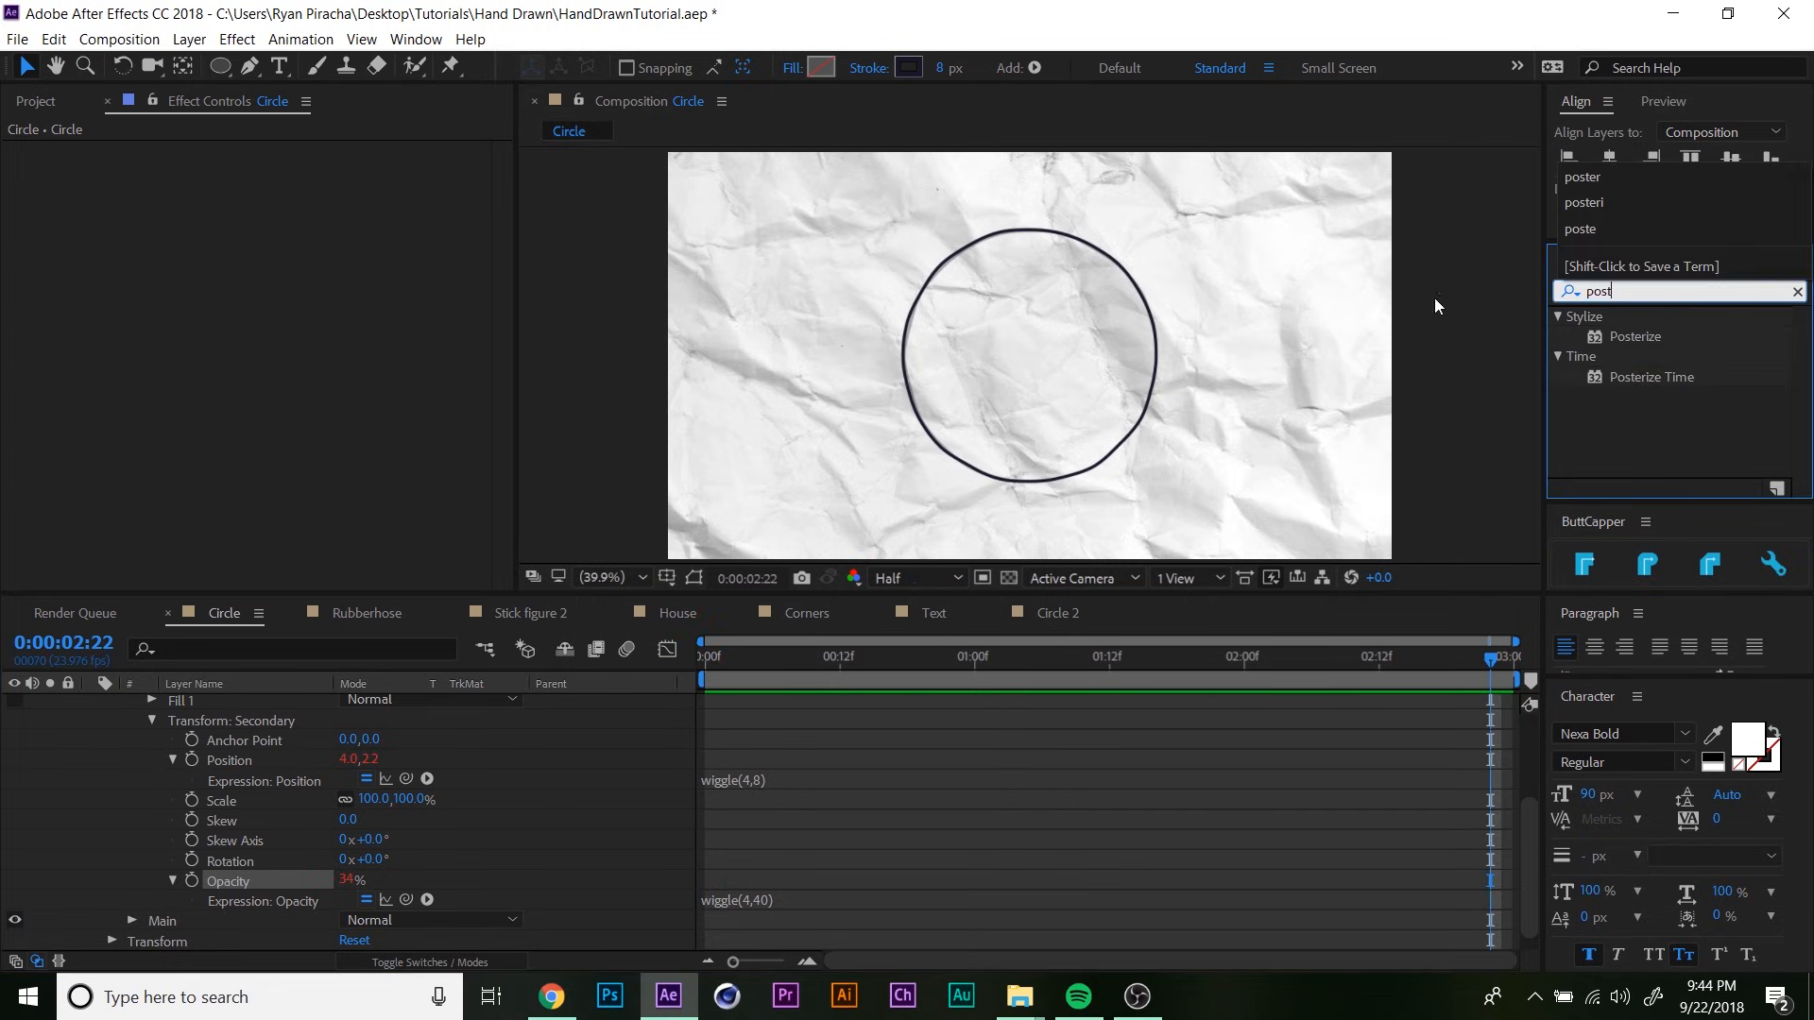
pyautogui.click(1674, 378)
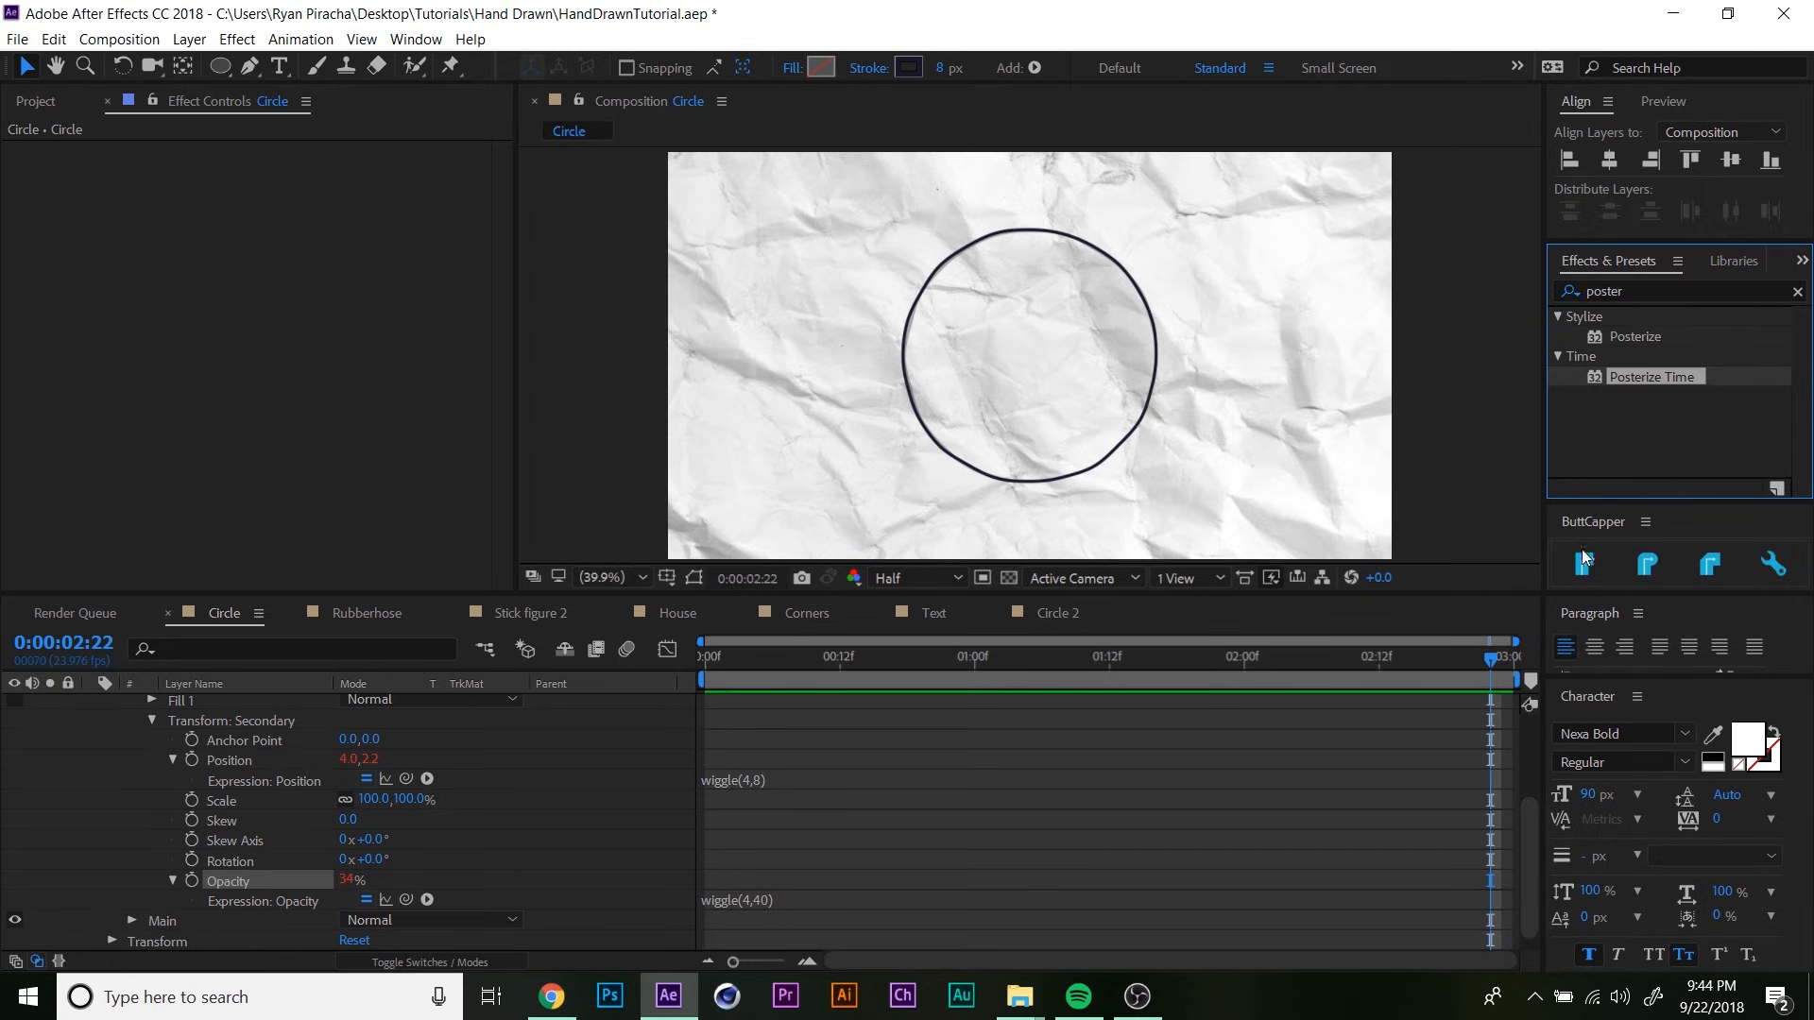
pyautogui.scroll(5, 356, 753)
pyautogui.click(94, 705)
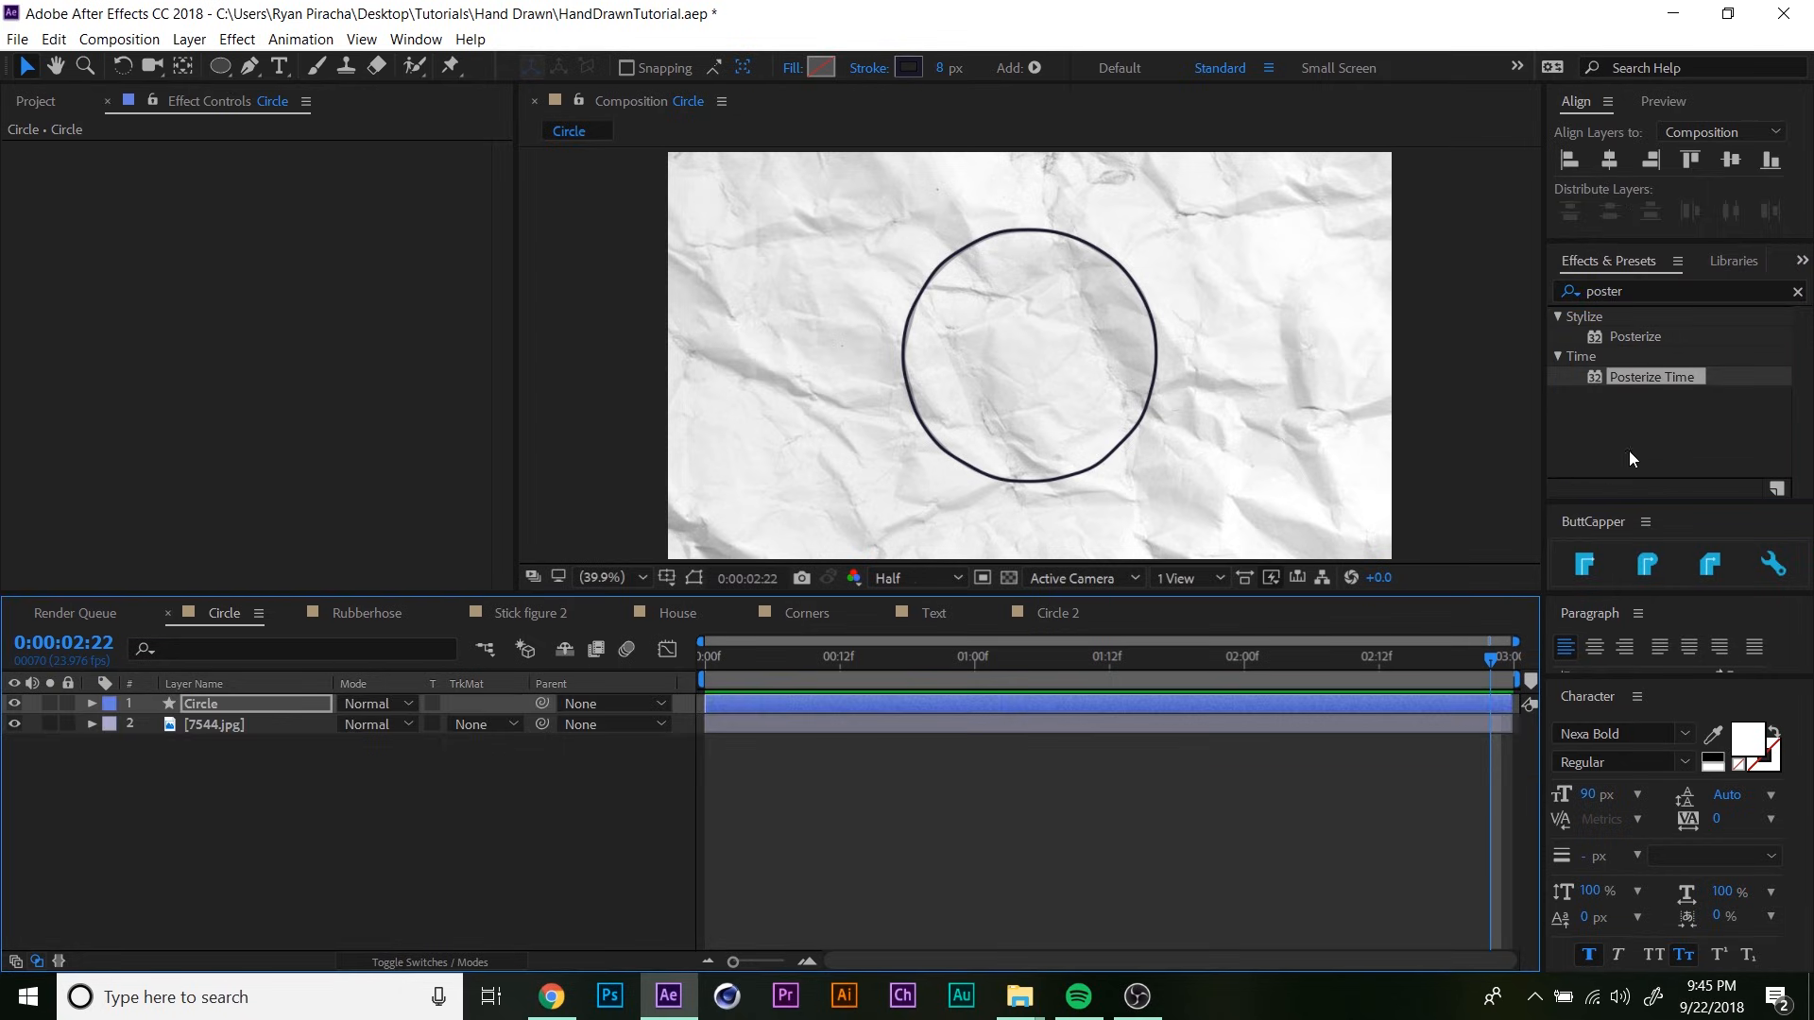
pyautogui.moveTo(1646, 371); pyautogui.dragTo(265, 705)
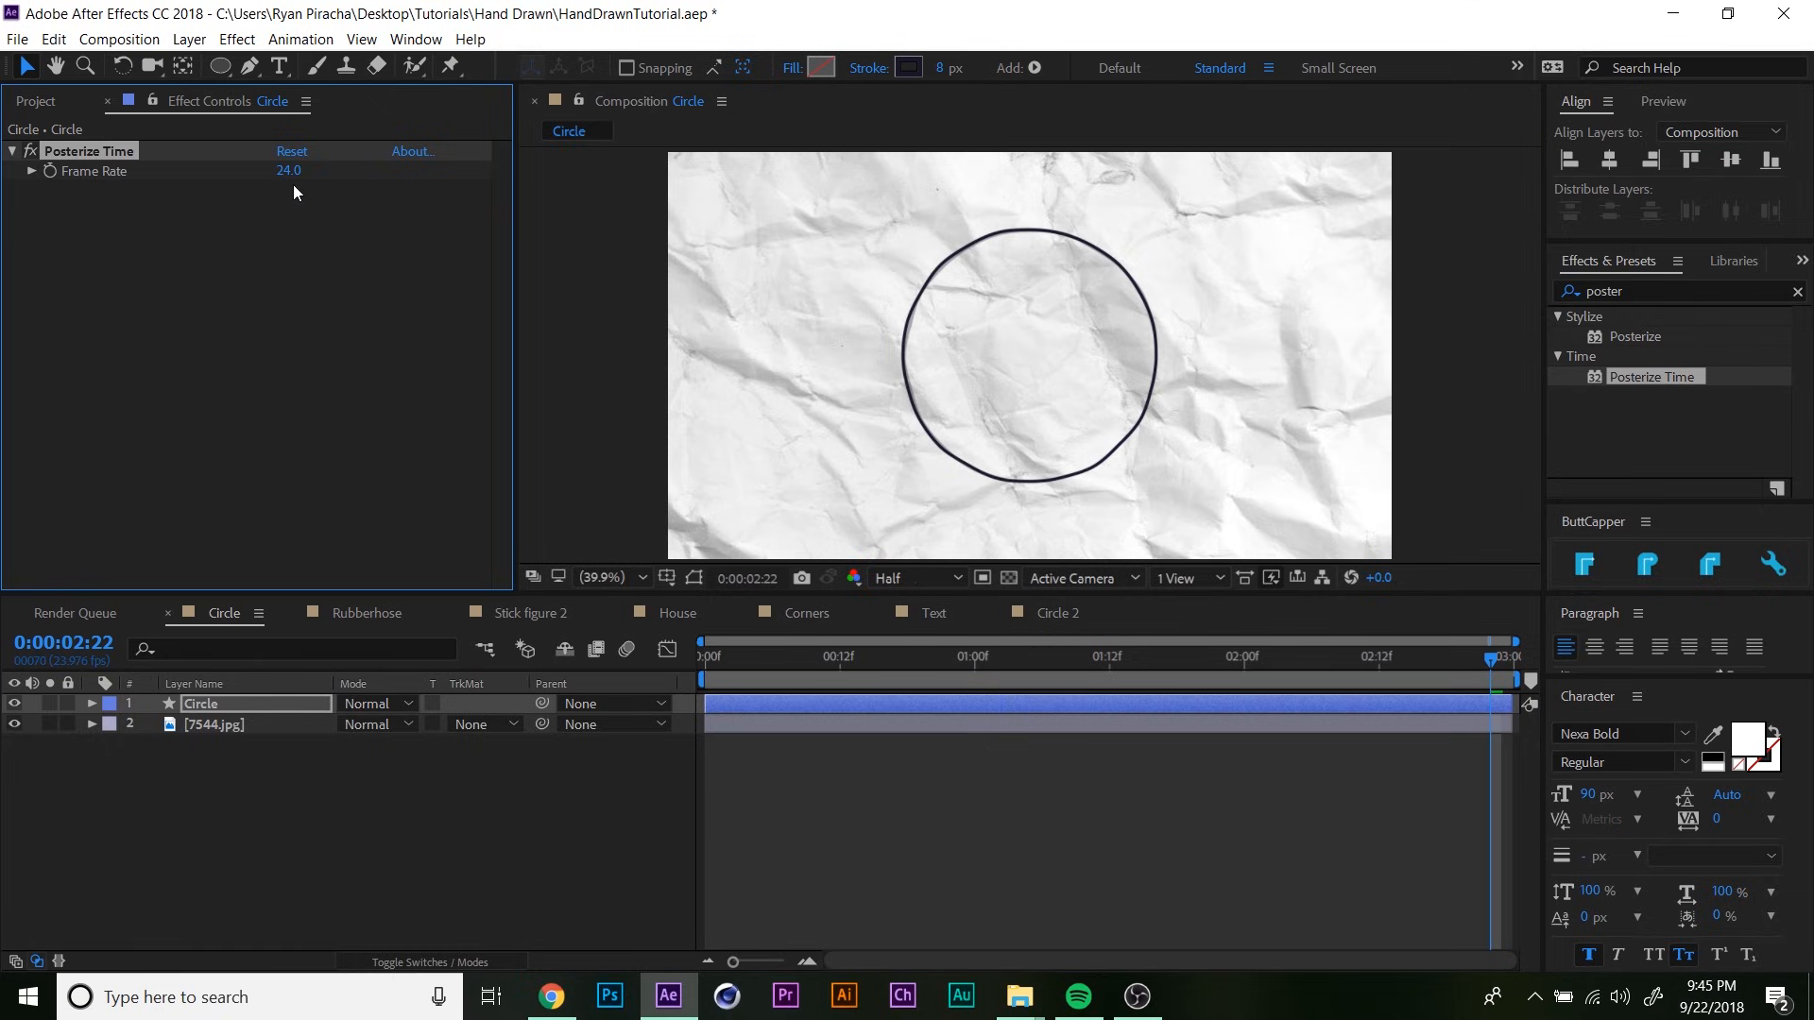
# - Try a Posterize Time frame rate of 8 on the Circle layer and preview the choppier motion
pyautogui.write('8')
pyautogui.press('Return')
pyautogui.click(727, 660)
pyautogui.press('space')
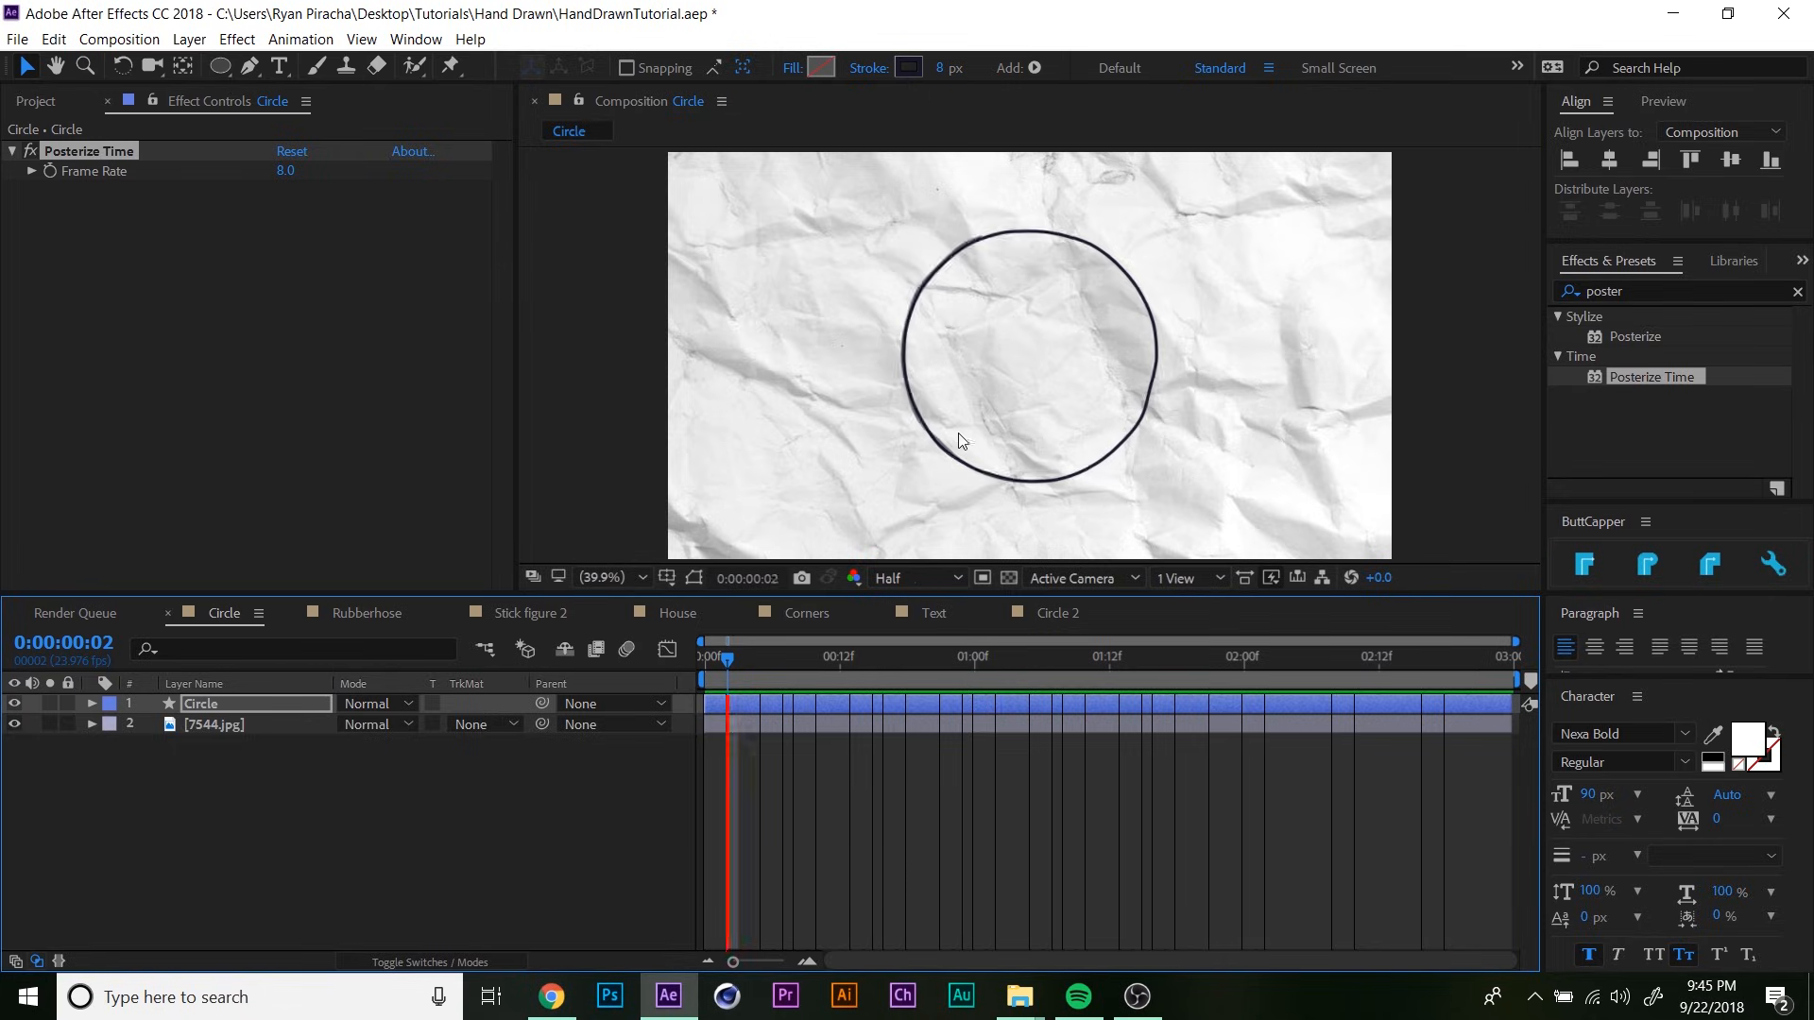
pyautogui.press('space')
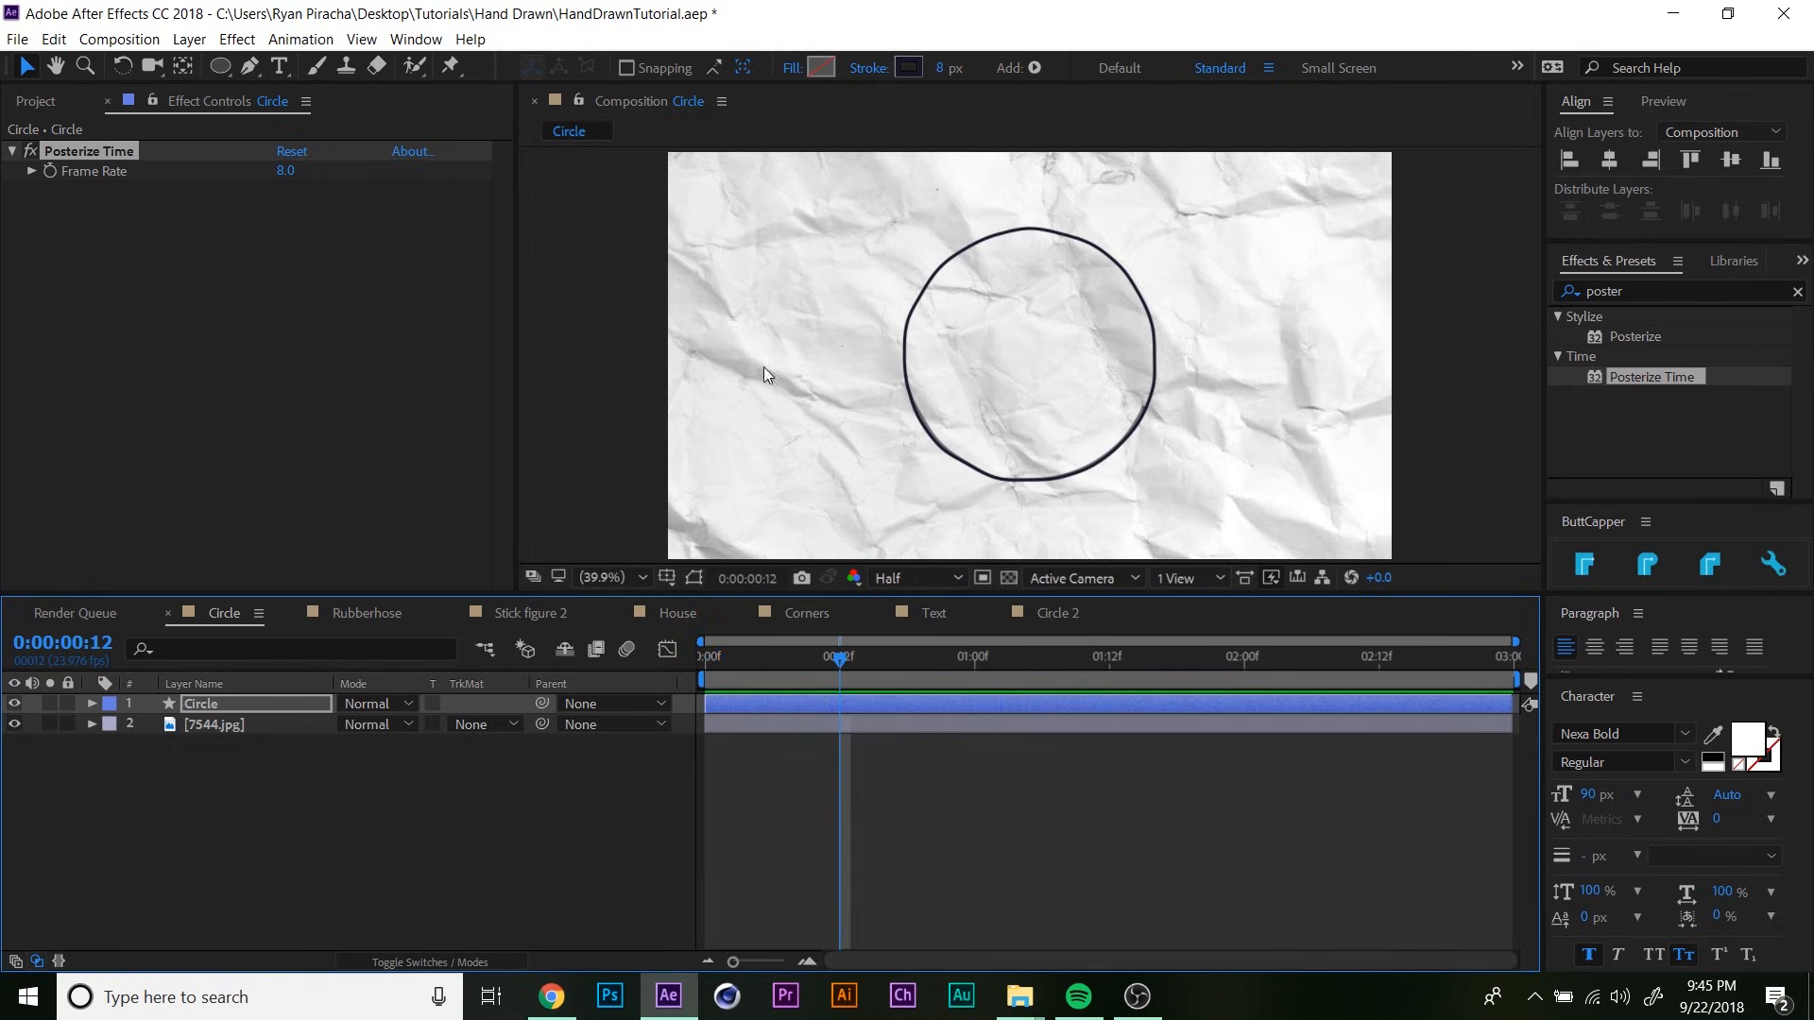
# - Set the Posterize Time frame rate to 12 and return the current time to frame 3
pyautogui.click(286, 175)
pyautogui.write('12')
pyautogui.press('Return')
pyautogui.click(747, 660)
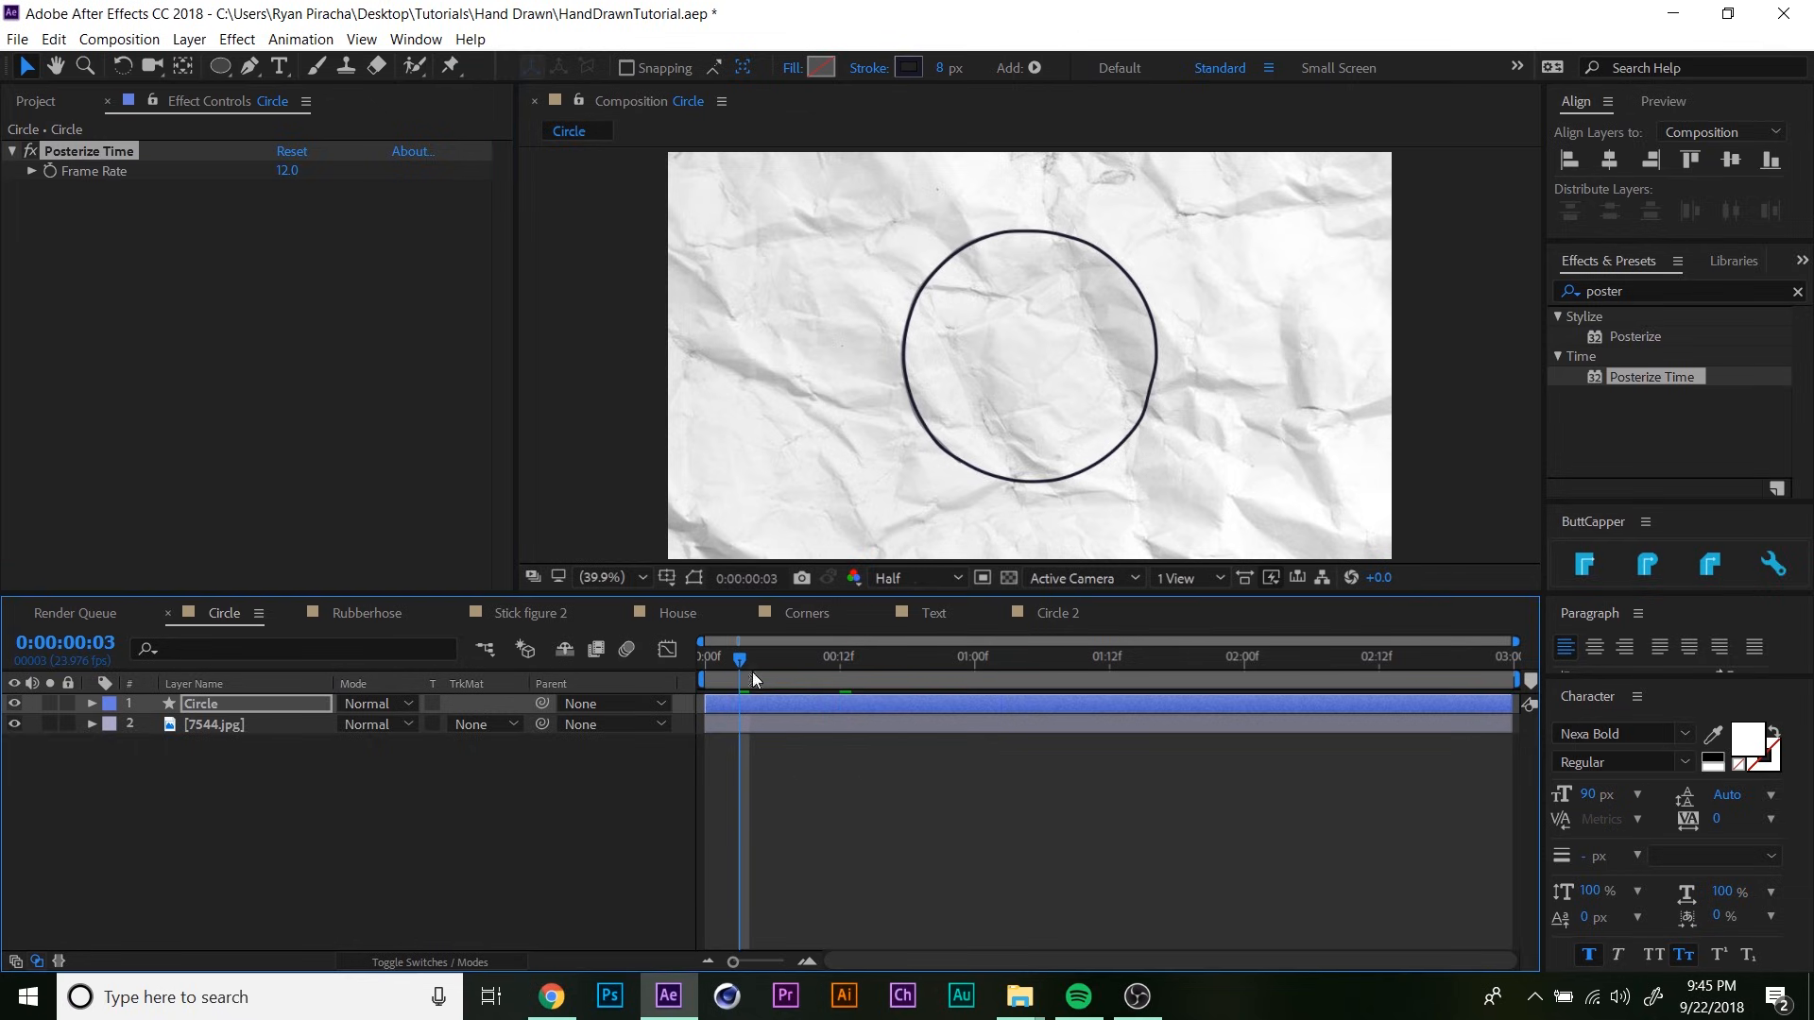
# - Preview the current circle motion, set the Posterize Time frame rate to 8, and preview again from near the start
pyautogui.press('space')
pyautogui.press('space')
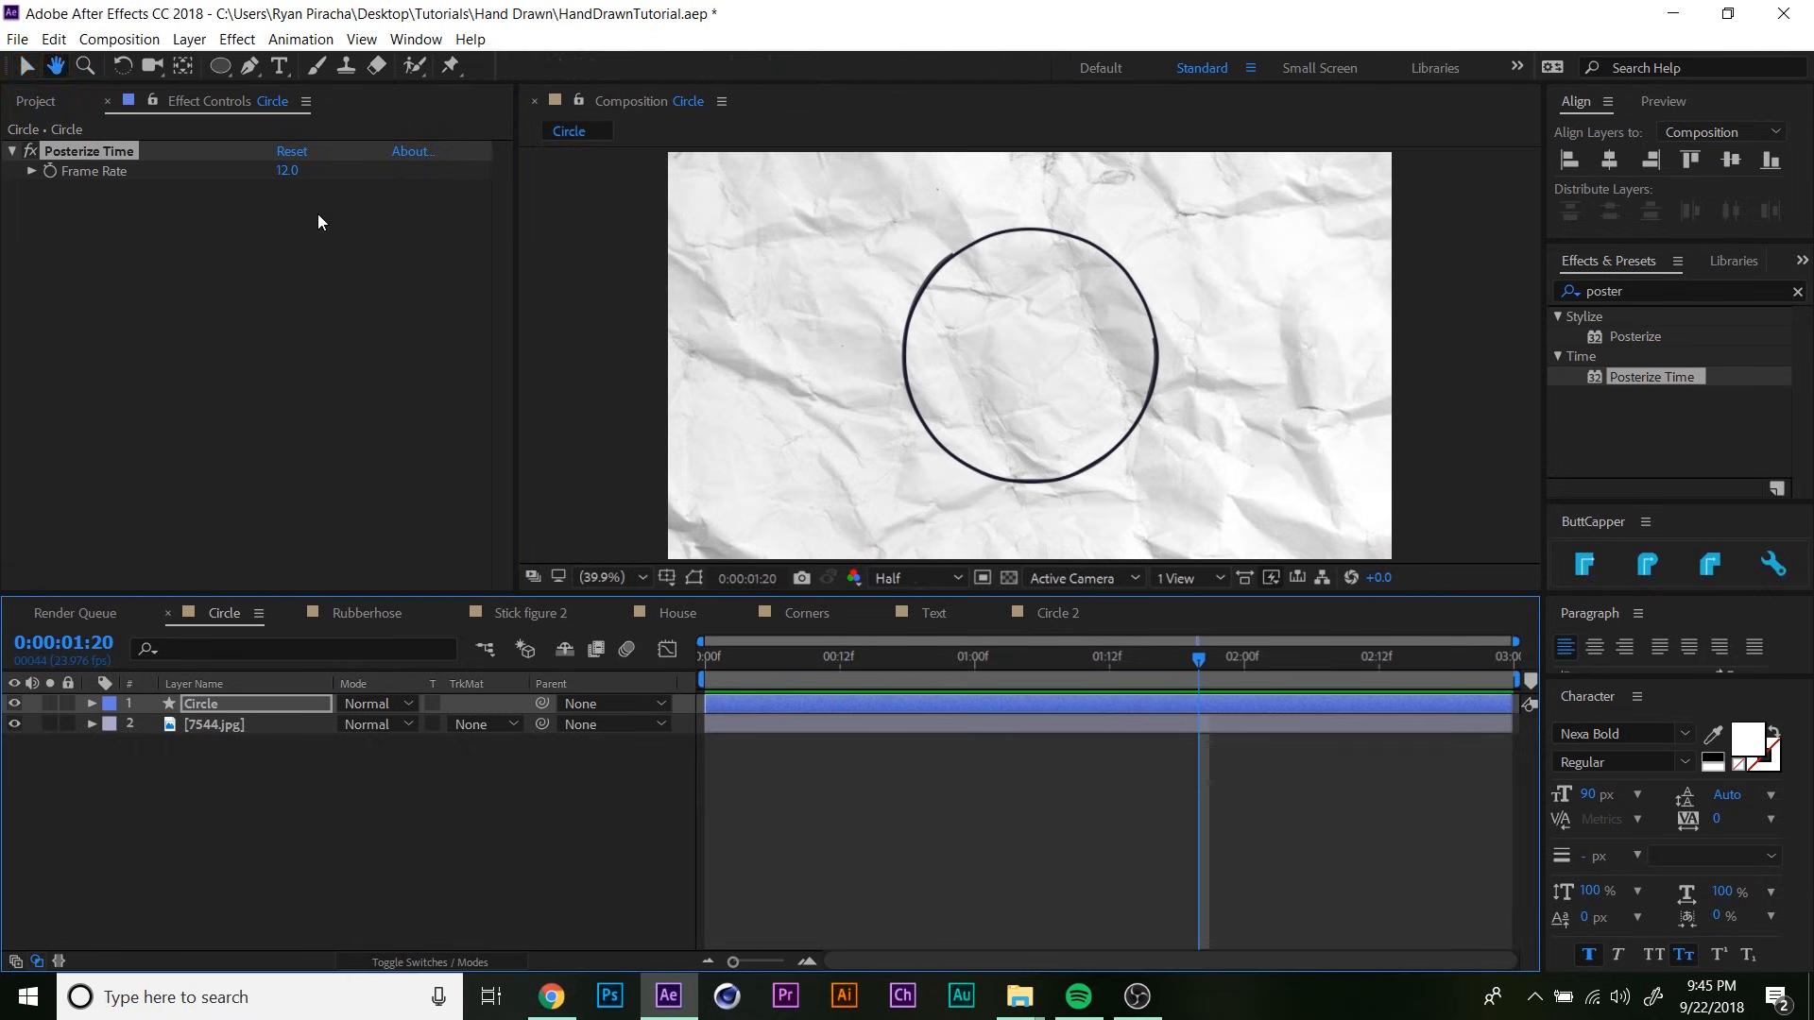
pyautogui.click(288, 172)
pyautogui.write('8')
pyautogui.press('Return')
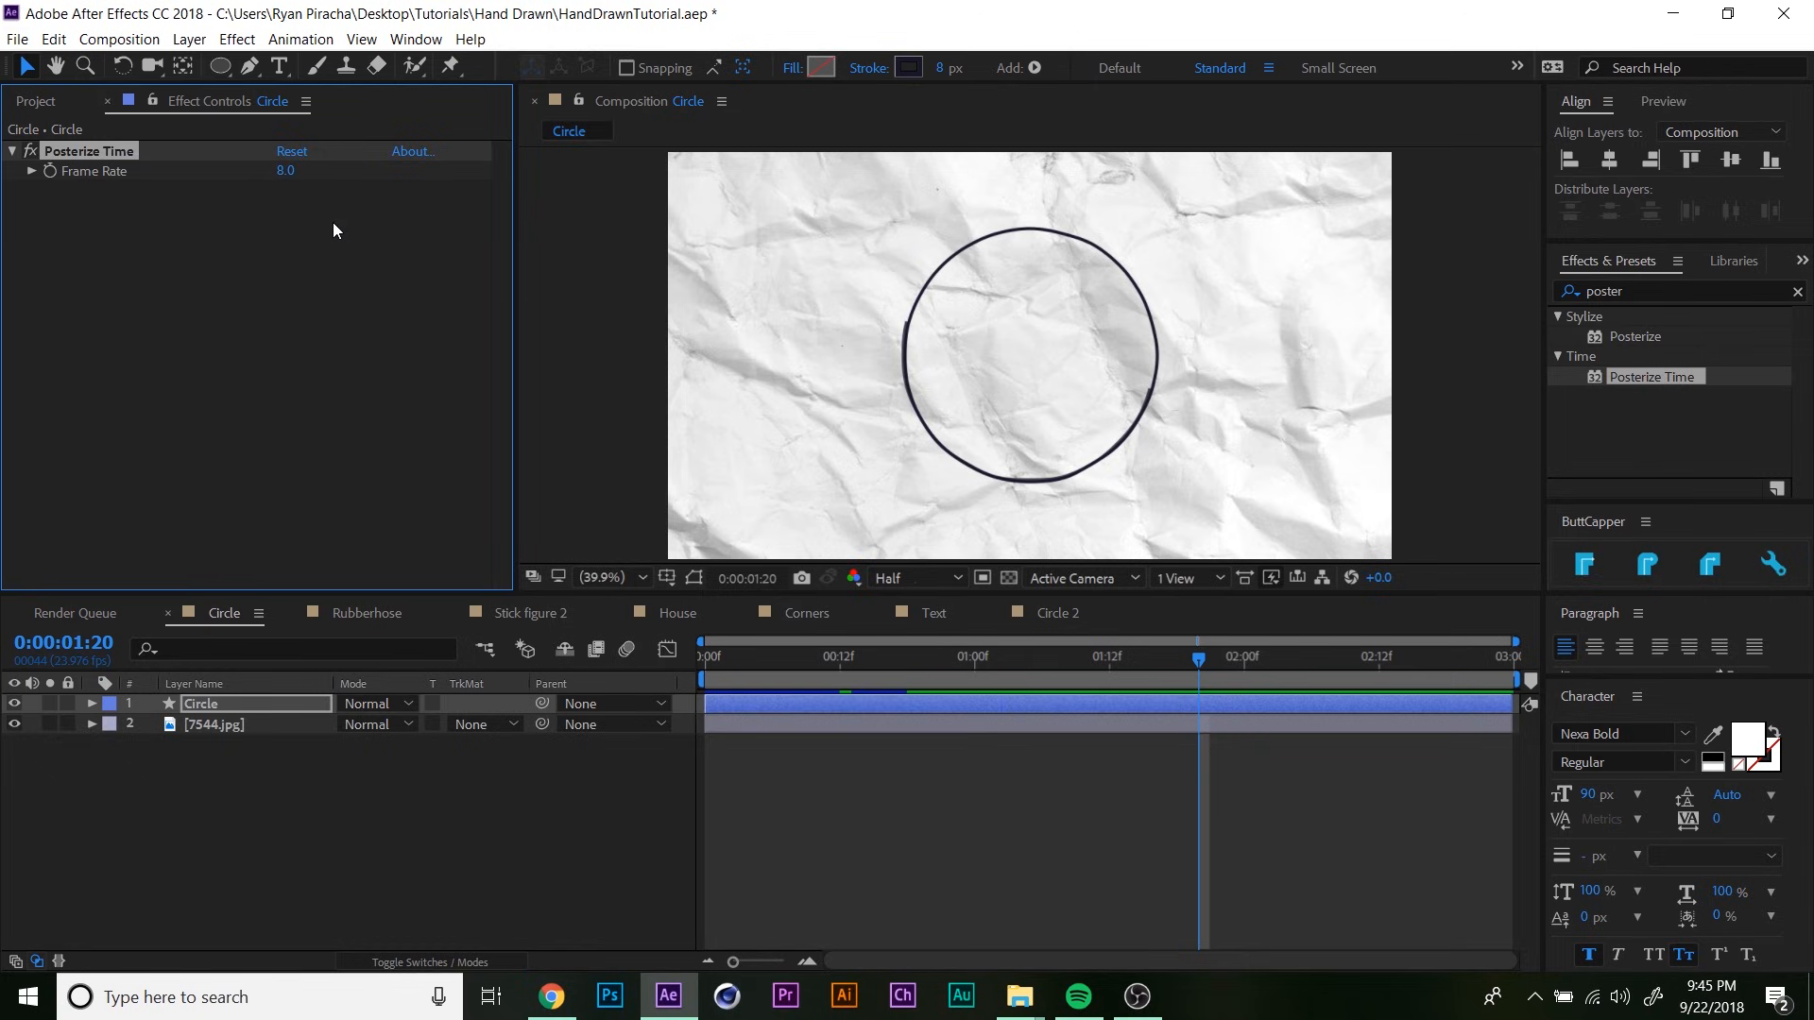
pyautogui.click(752, 658)
pyautogui.press('space')
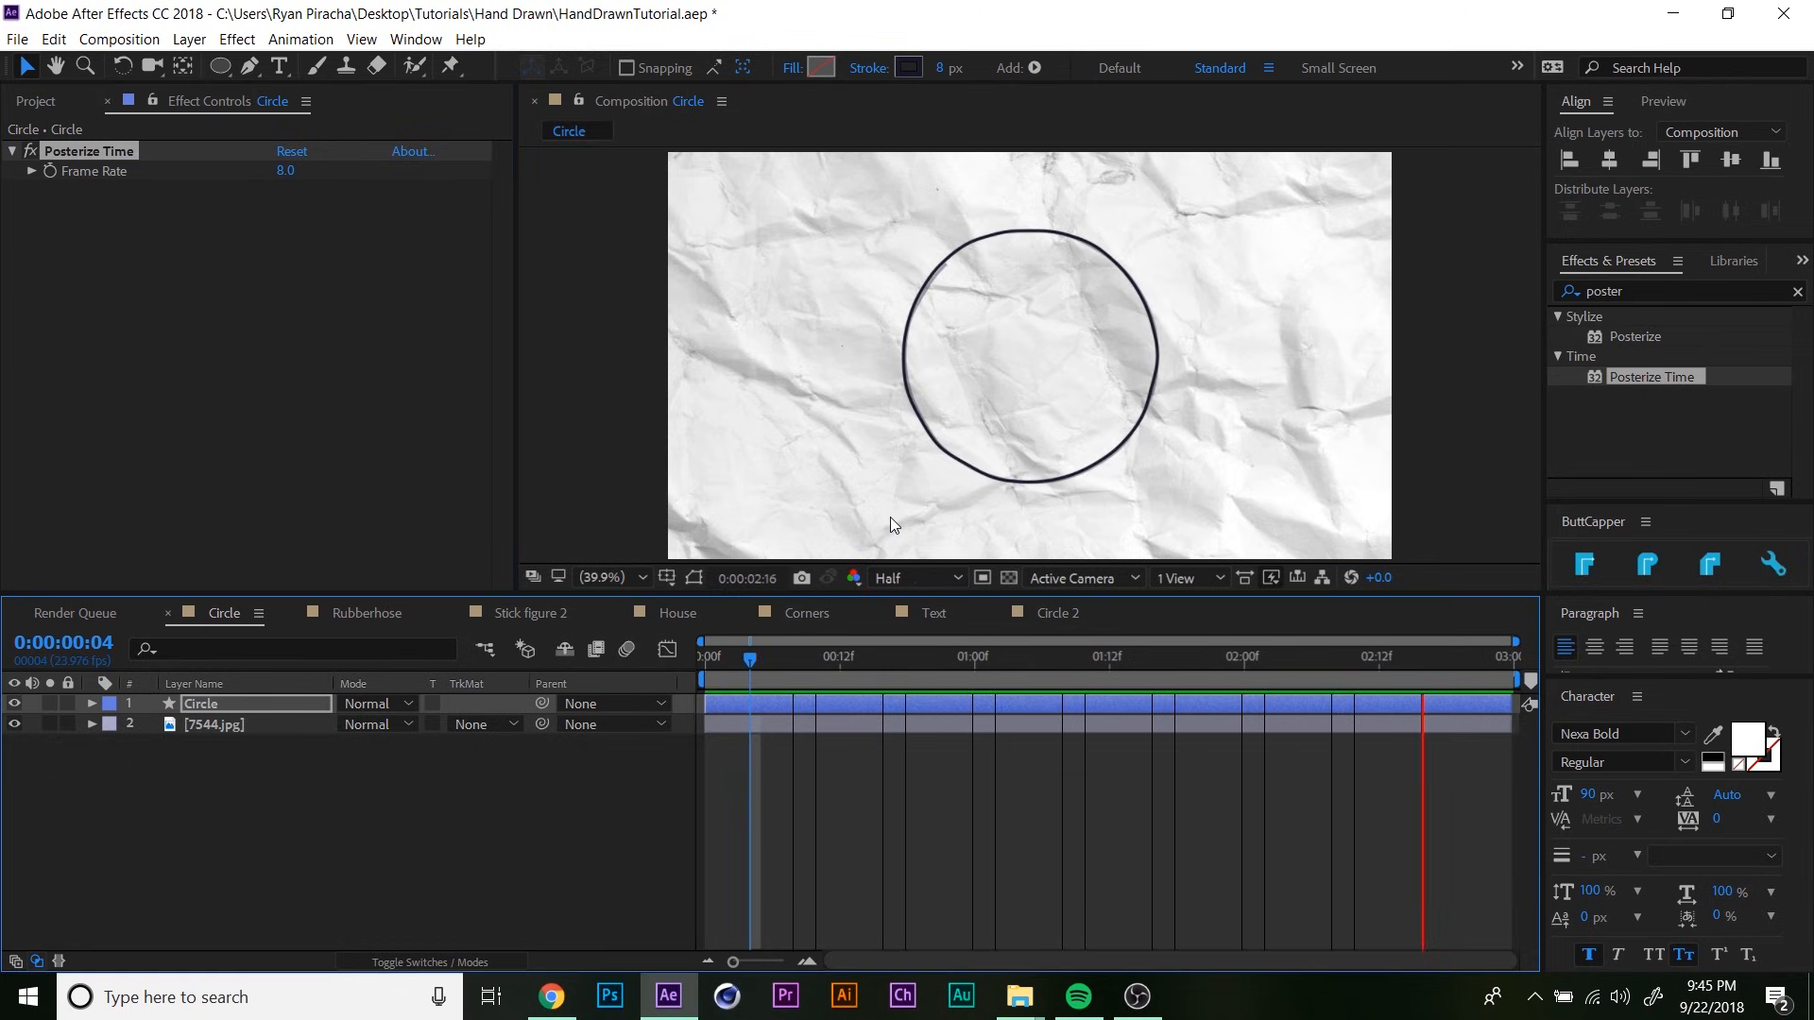
pyautogui.press('space')
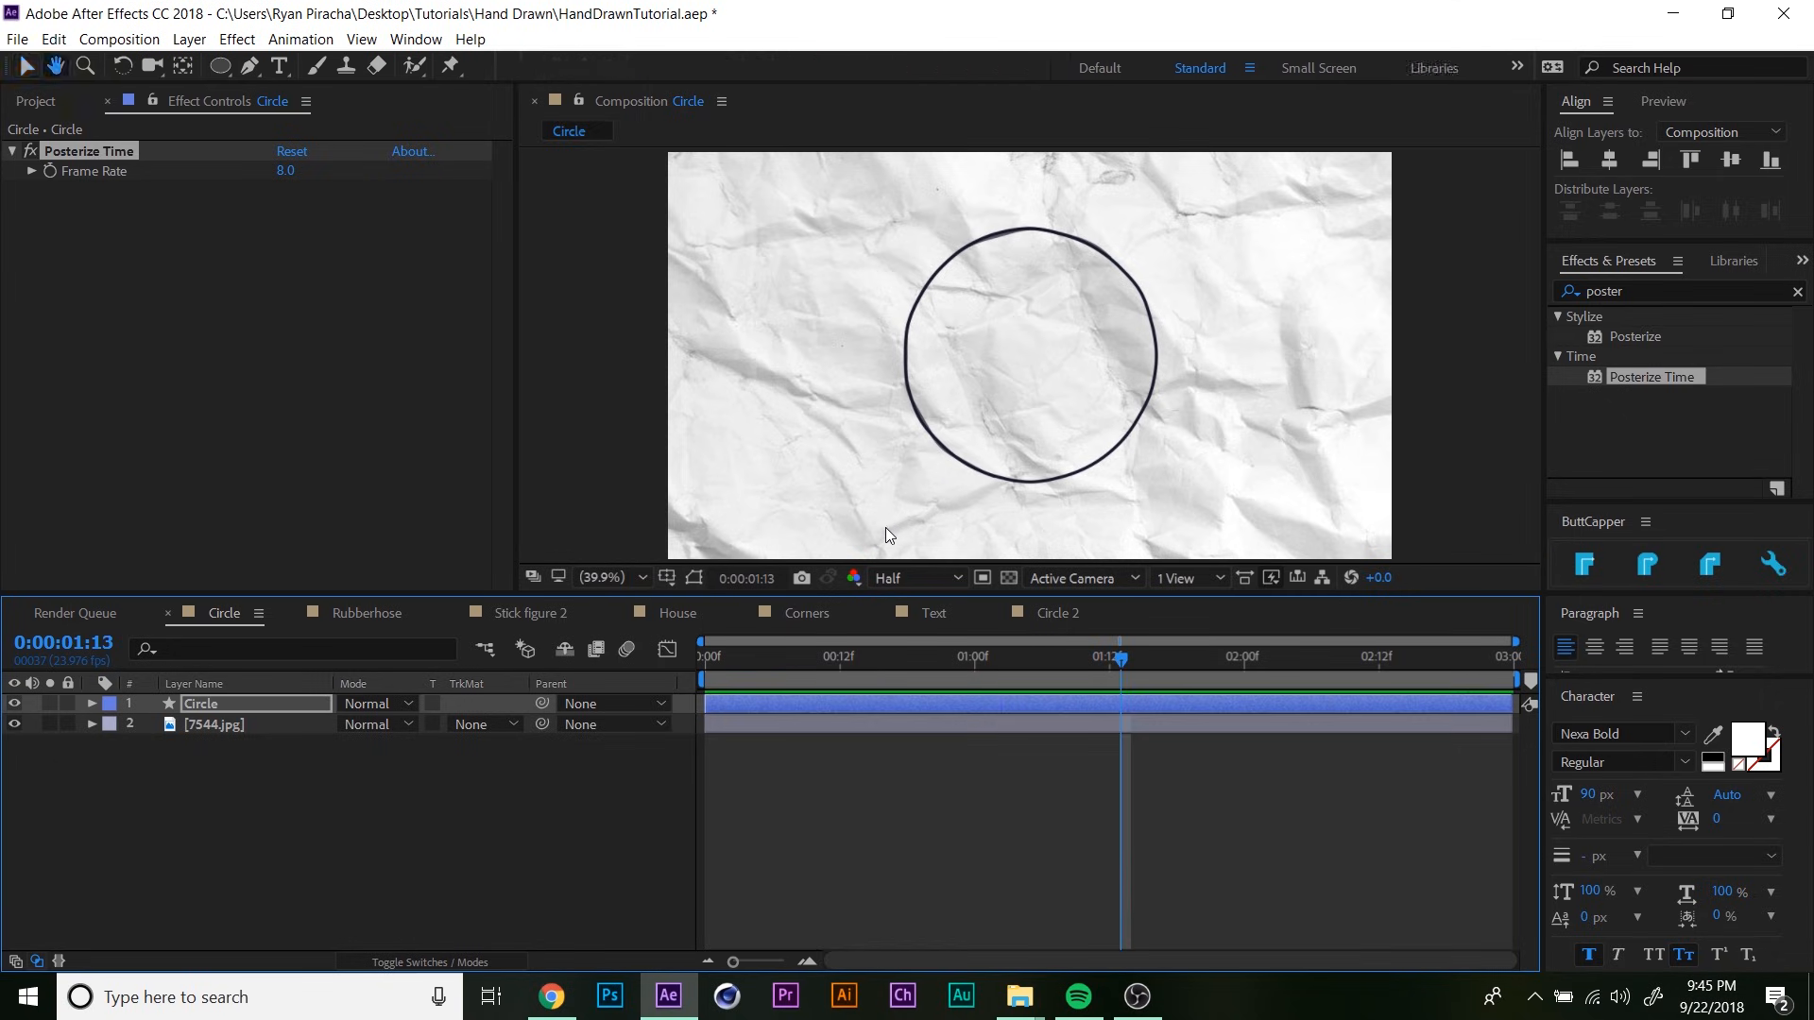
# - Open the Rubberhose composition, preview the stick figure from the start, and look through its layers
pyautogui.click(353, 614)
pyautogui.moveTo(718, 673); pyautogui.dragTo(539, 661)
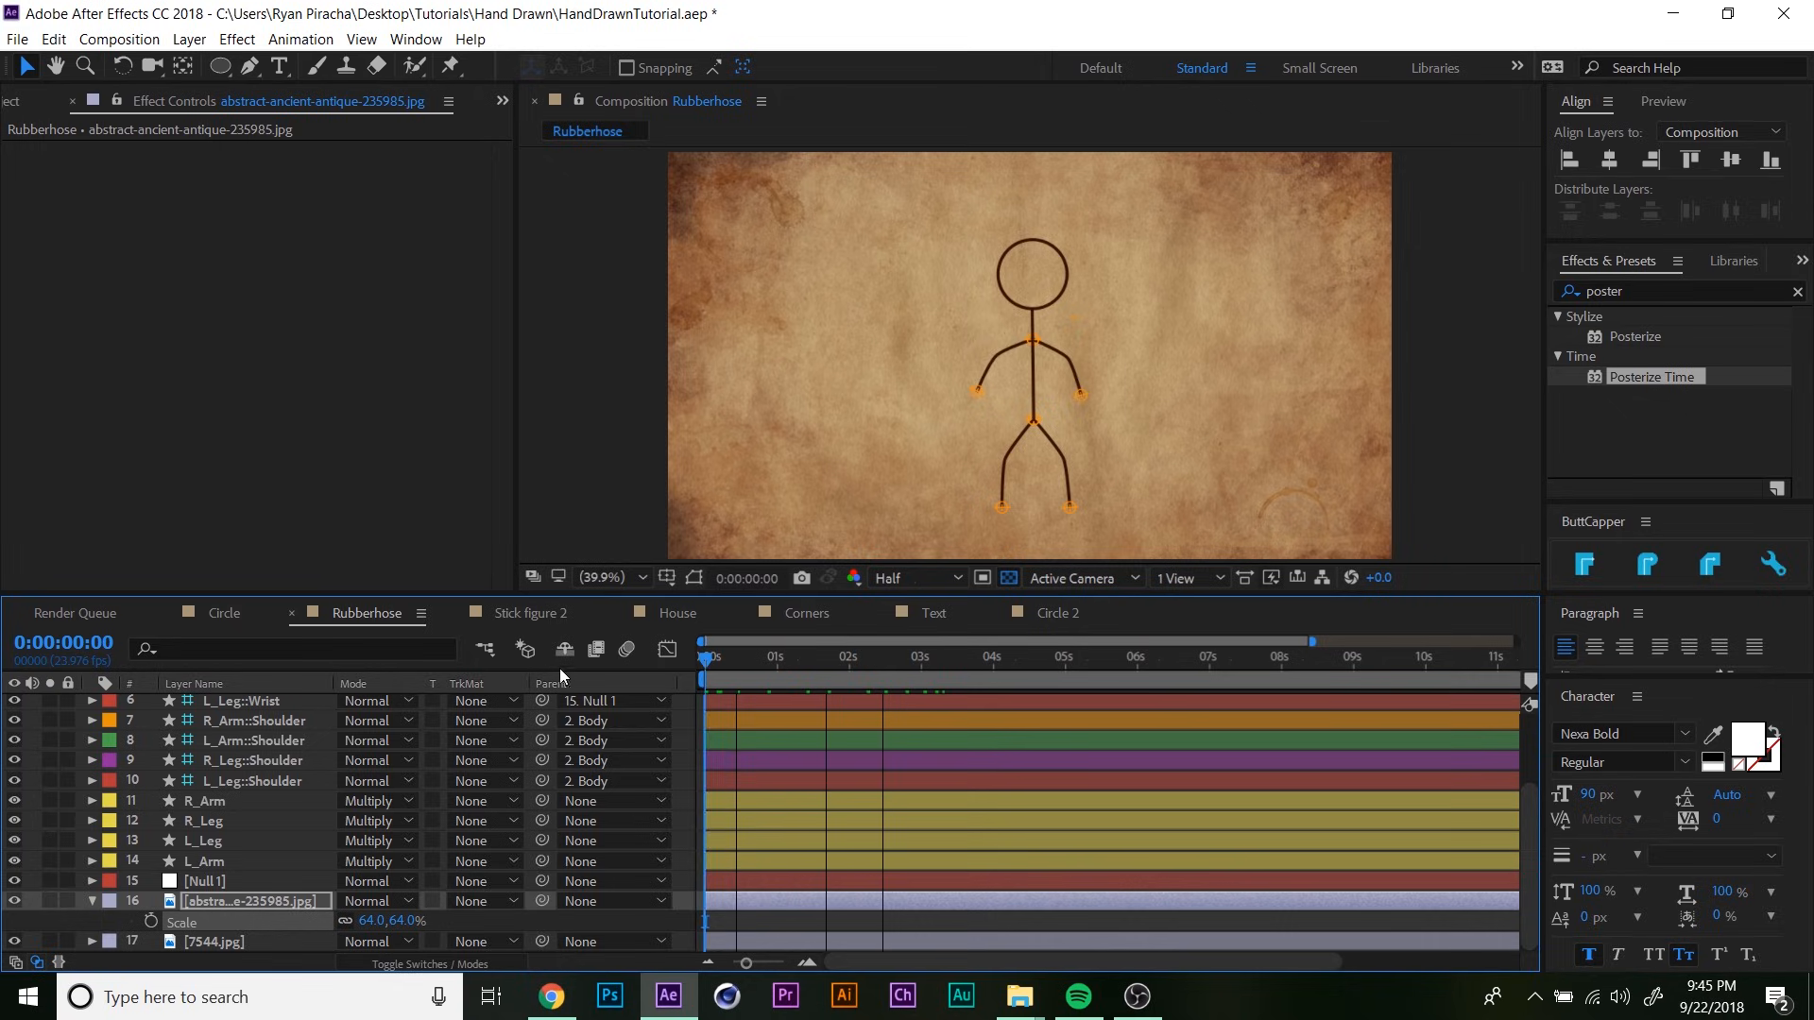
pyautogui.press('space')
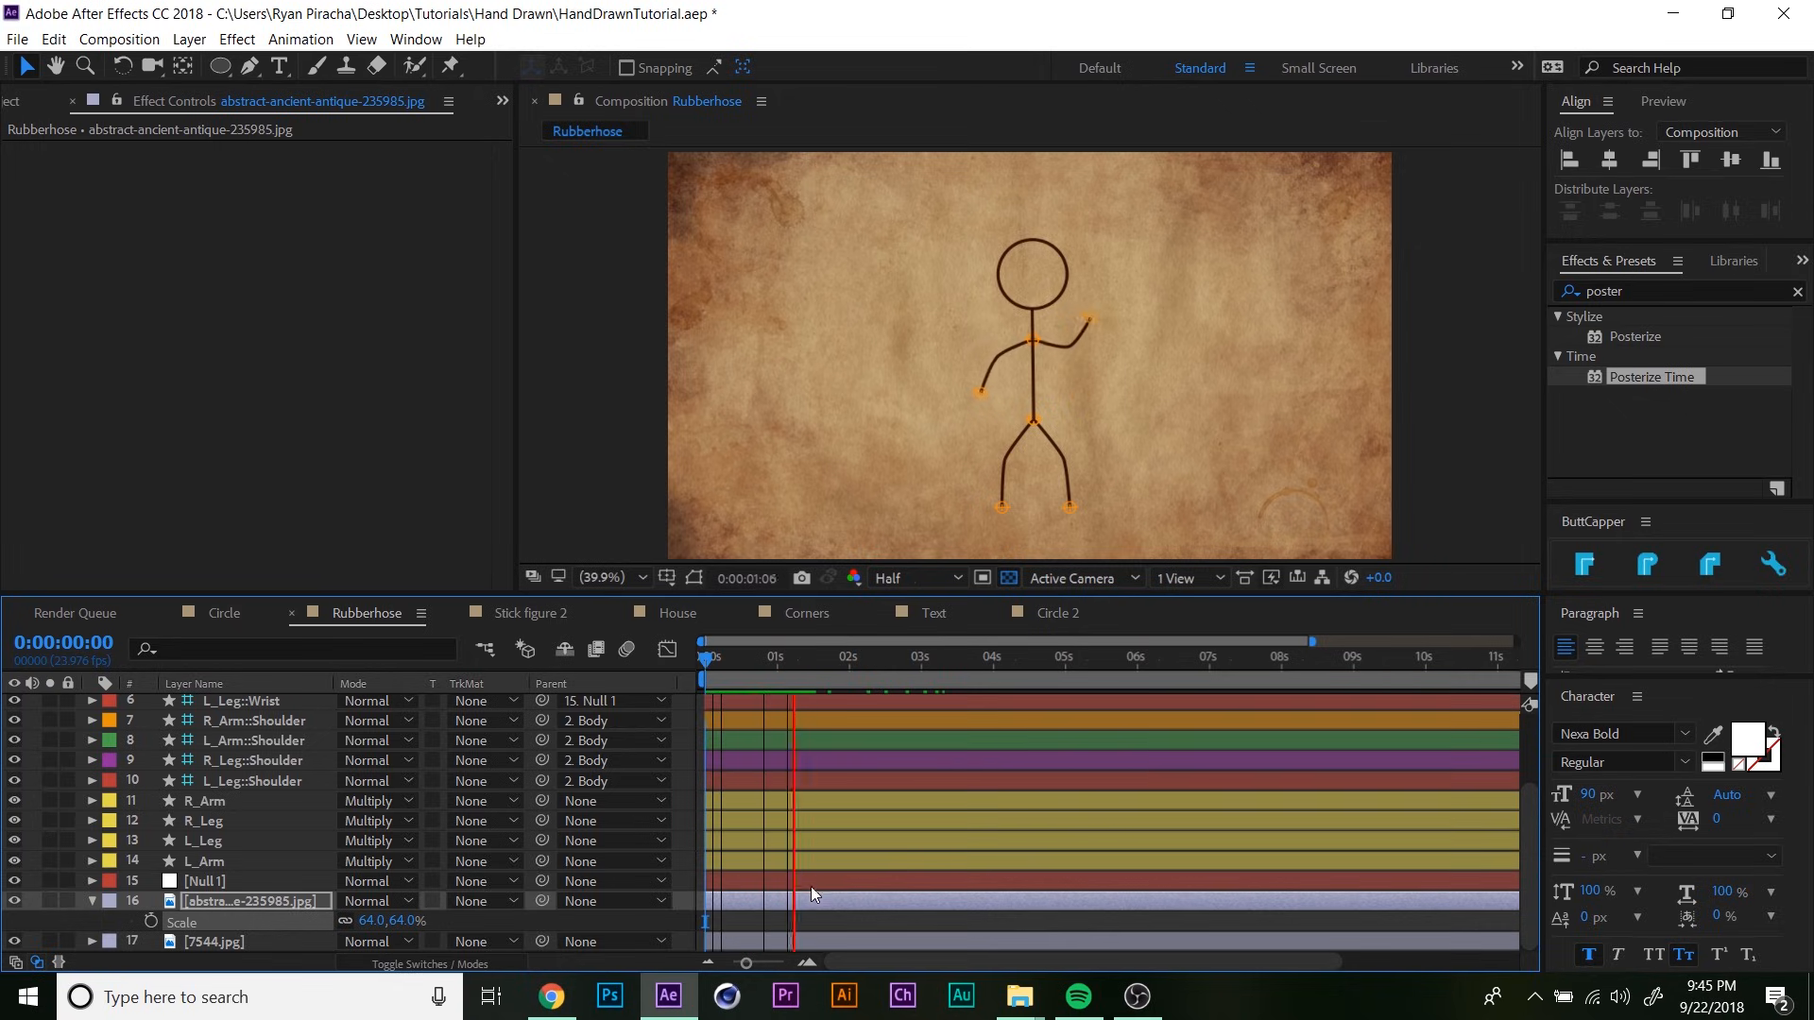
pyautogui.press('space')
pyautogui.scroll(3, 310, 874)
pyautogui.scroll(1, 310, 874)
pyautogui.press('v')
pyautogui.click(217, 708)
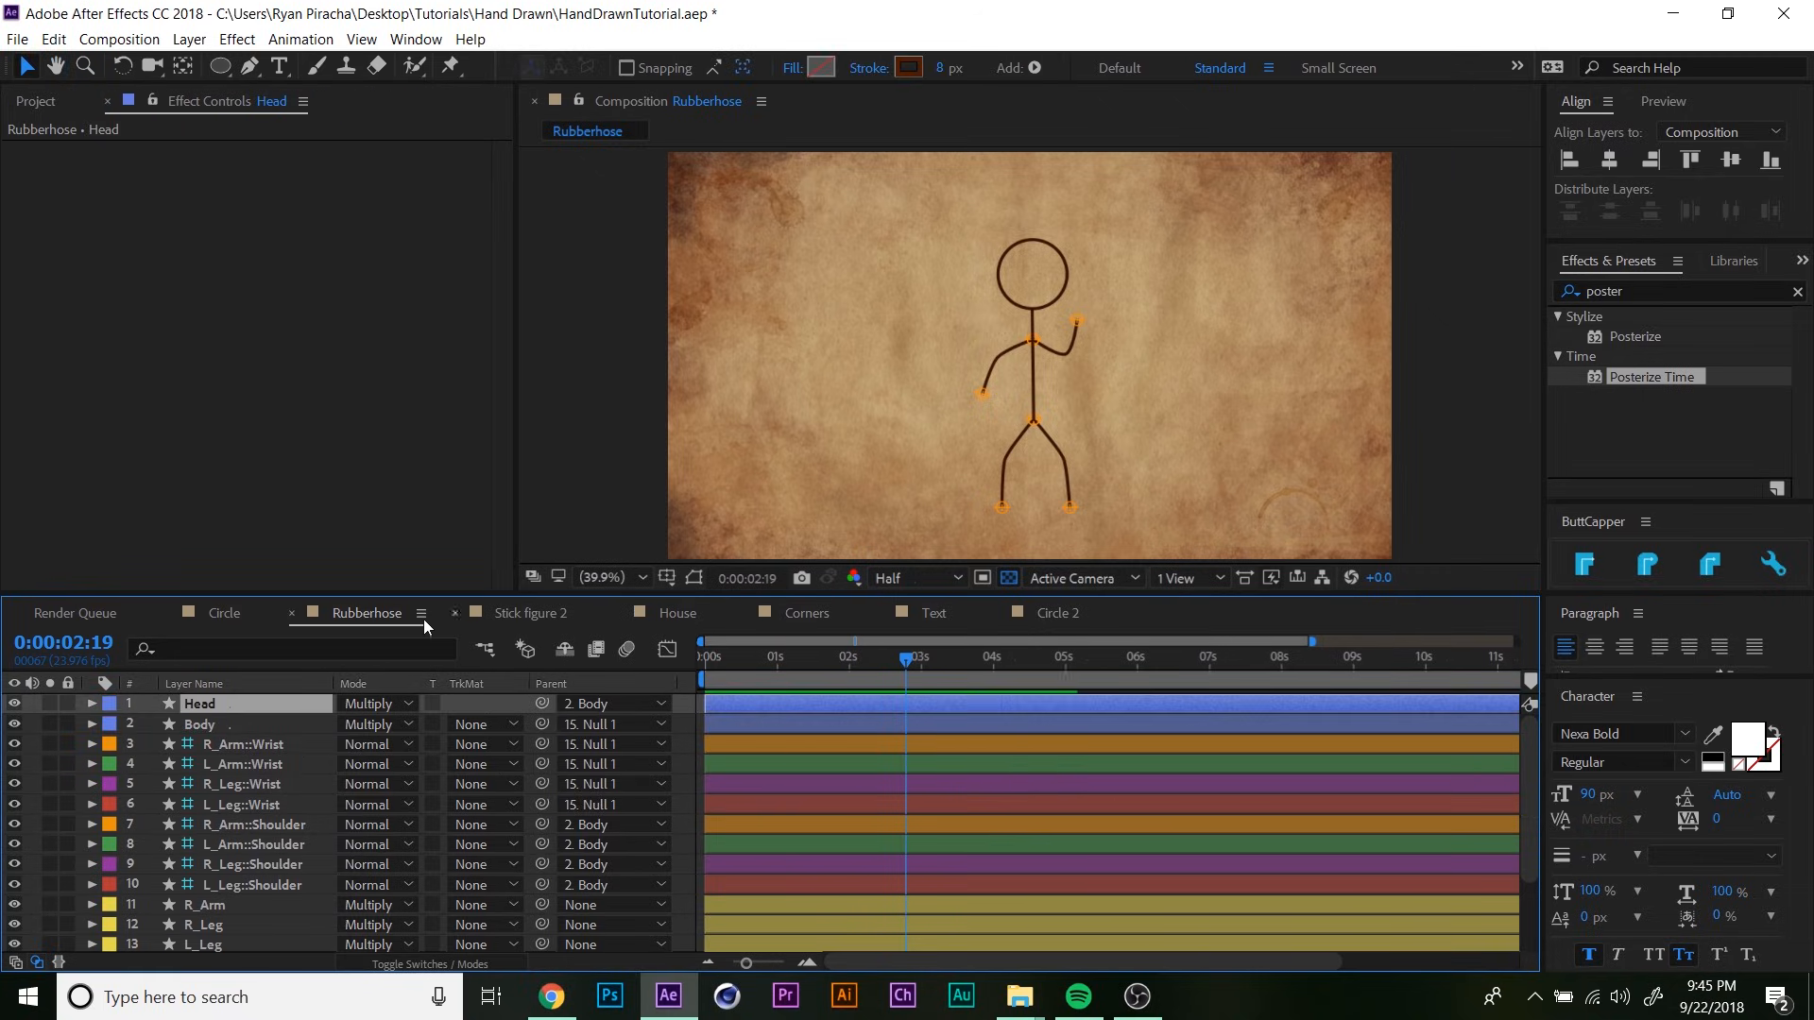
pyautogui.click(226, 614)
pyautogui.click(364, 613)
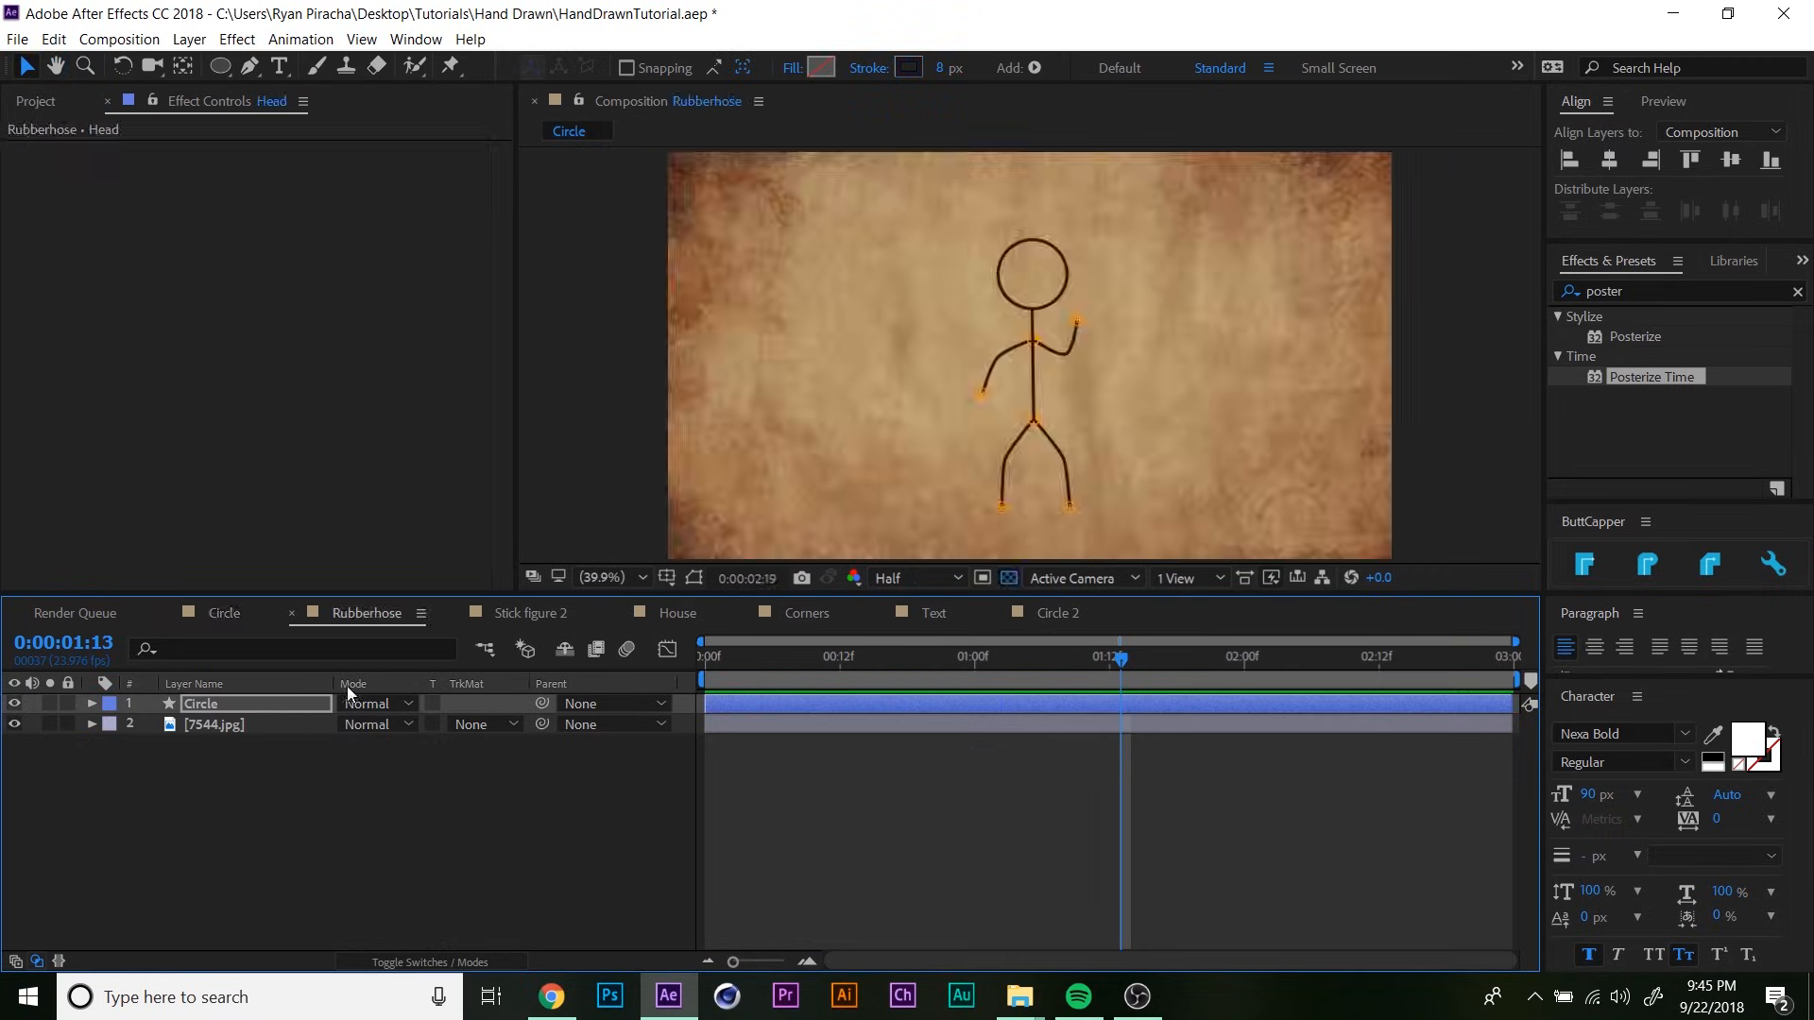
pyautogui.scroll(-3, 233, 775)
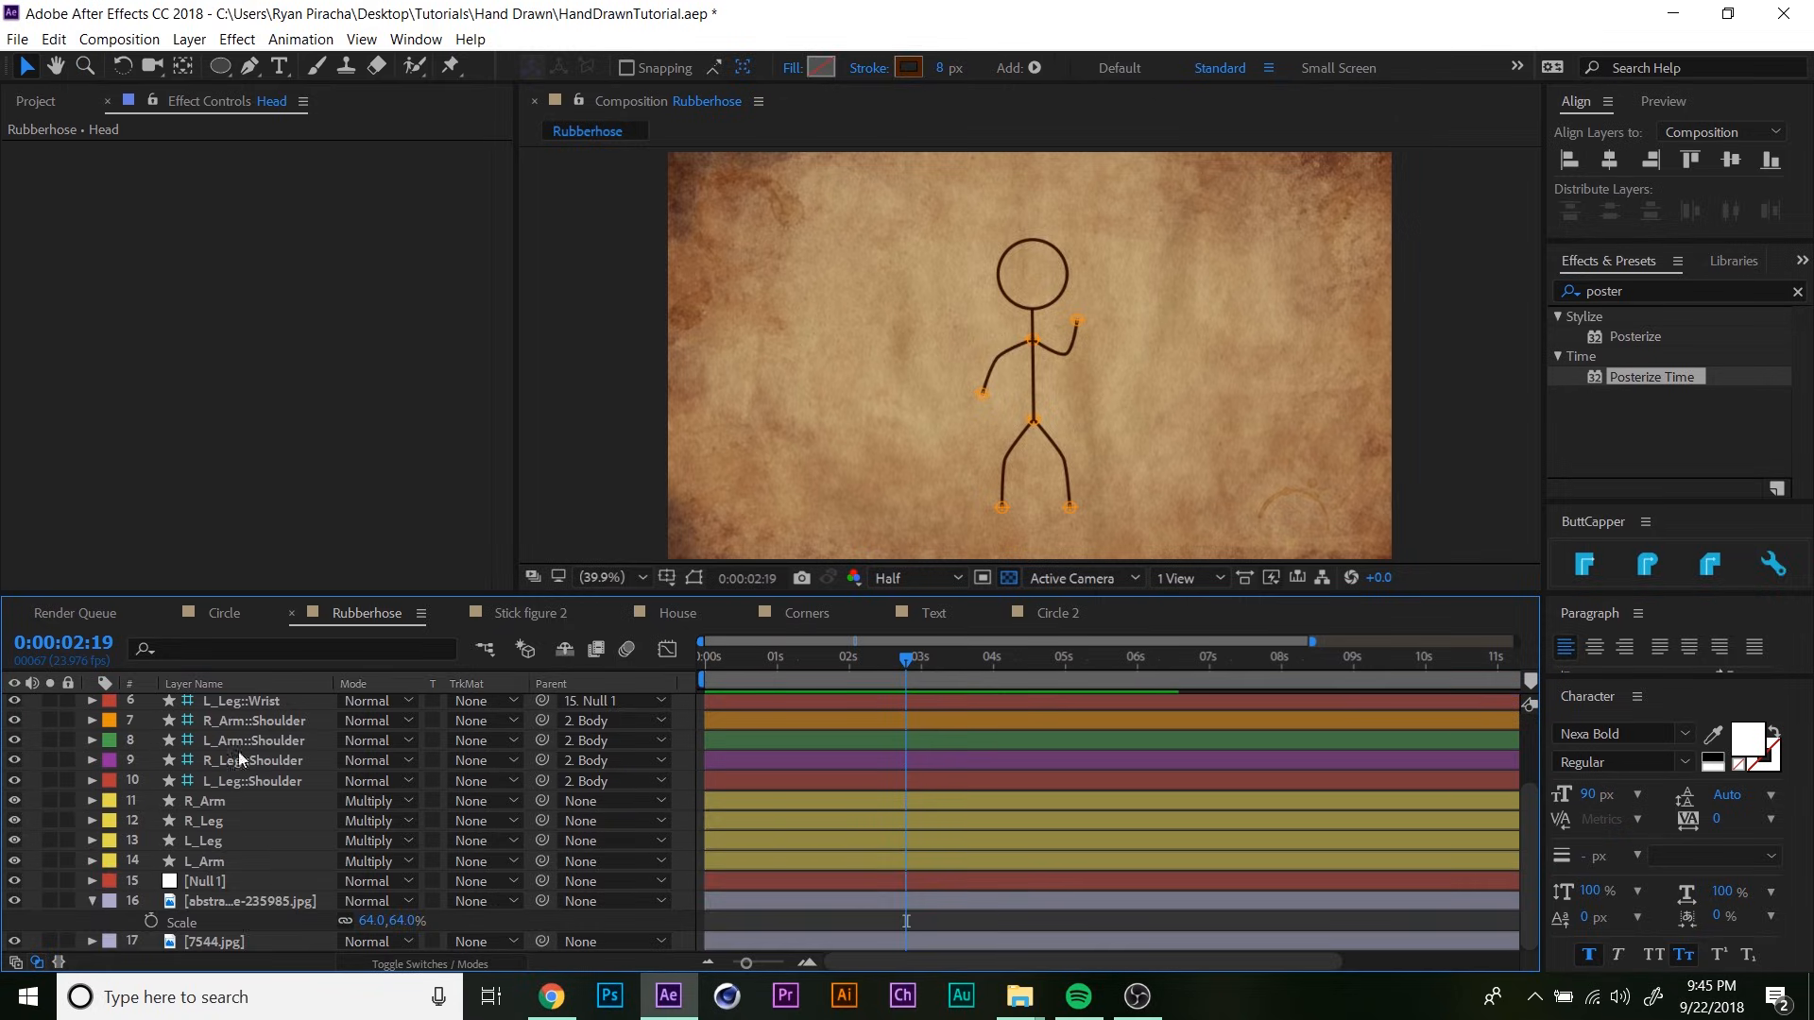
pyautogui.scroll(3, 248, 737)
# - Copy Wiggle Paths 1 from the Circle layer's Secondary group into Ellipse 1 of the Head layer in the Rubberhose composition
pyautogui.click(226, 616)
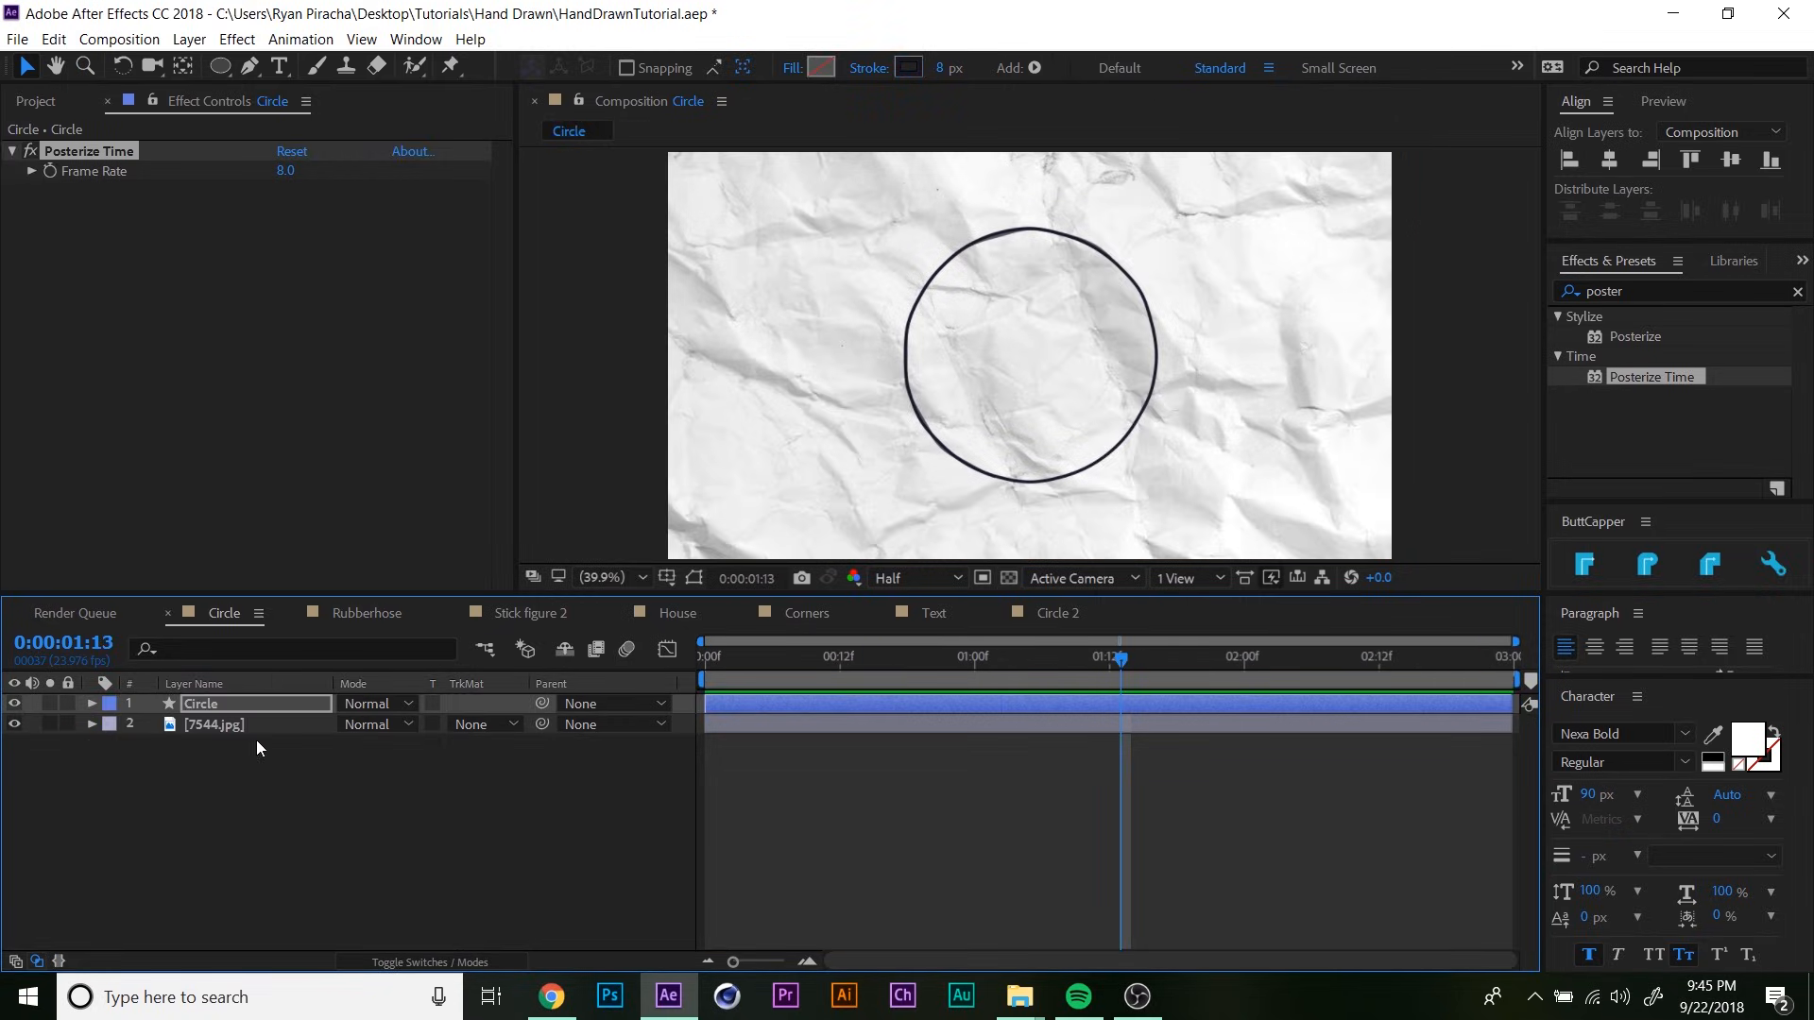
pyautogui.click(94, 705)
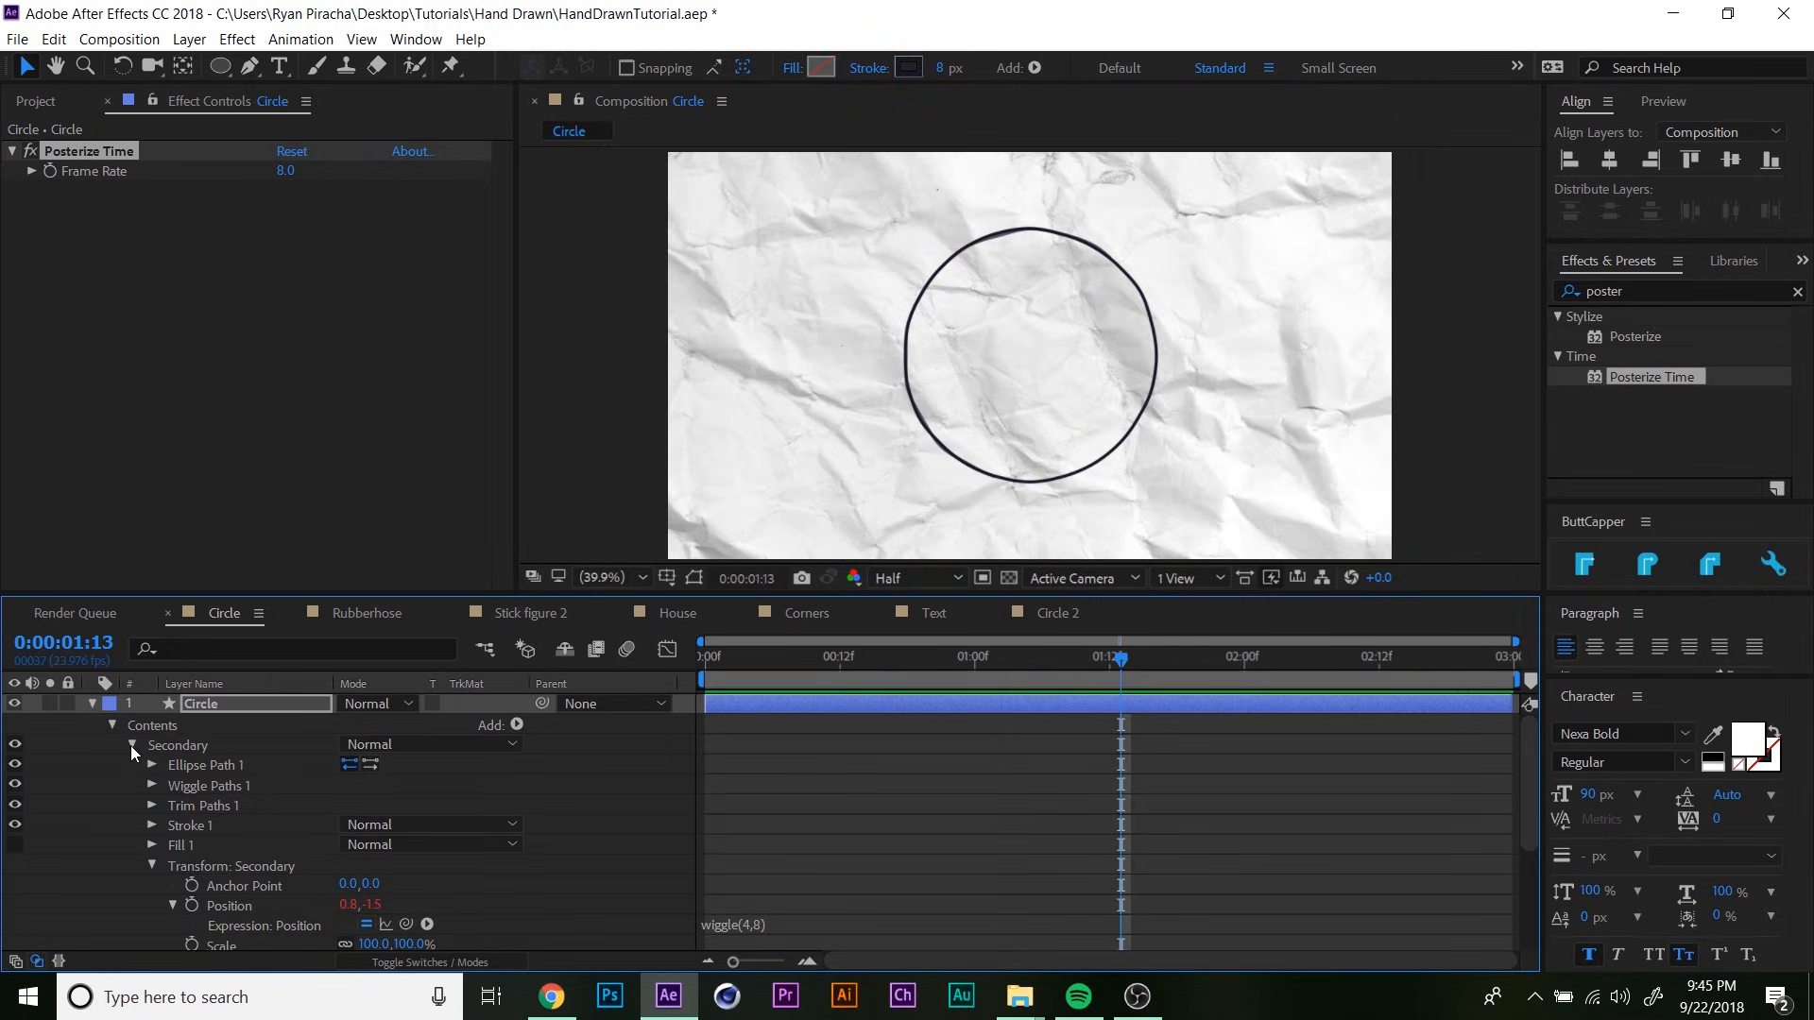
pyautogui.click(152, 865)
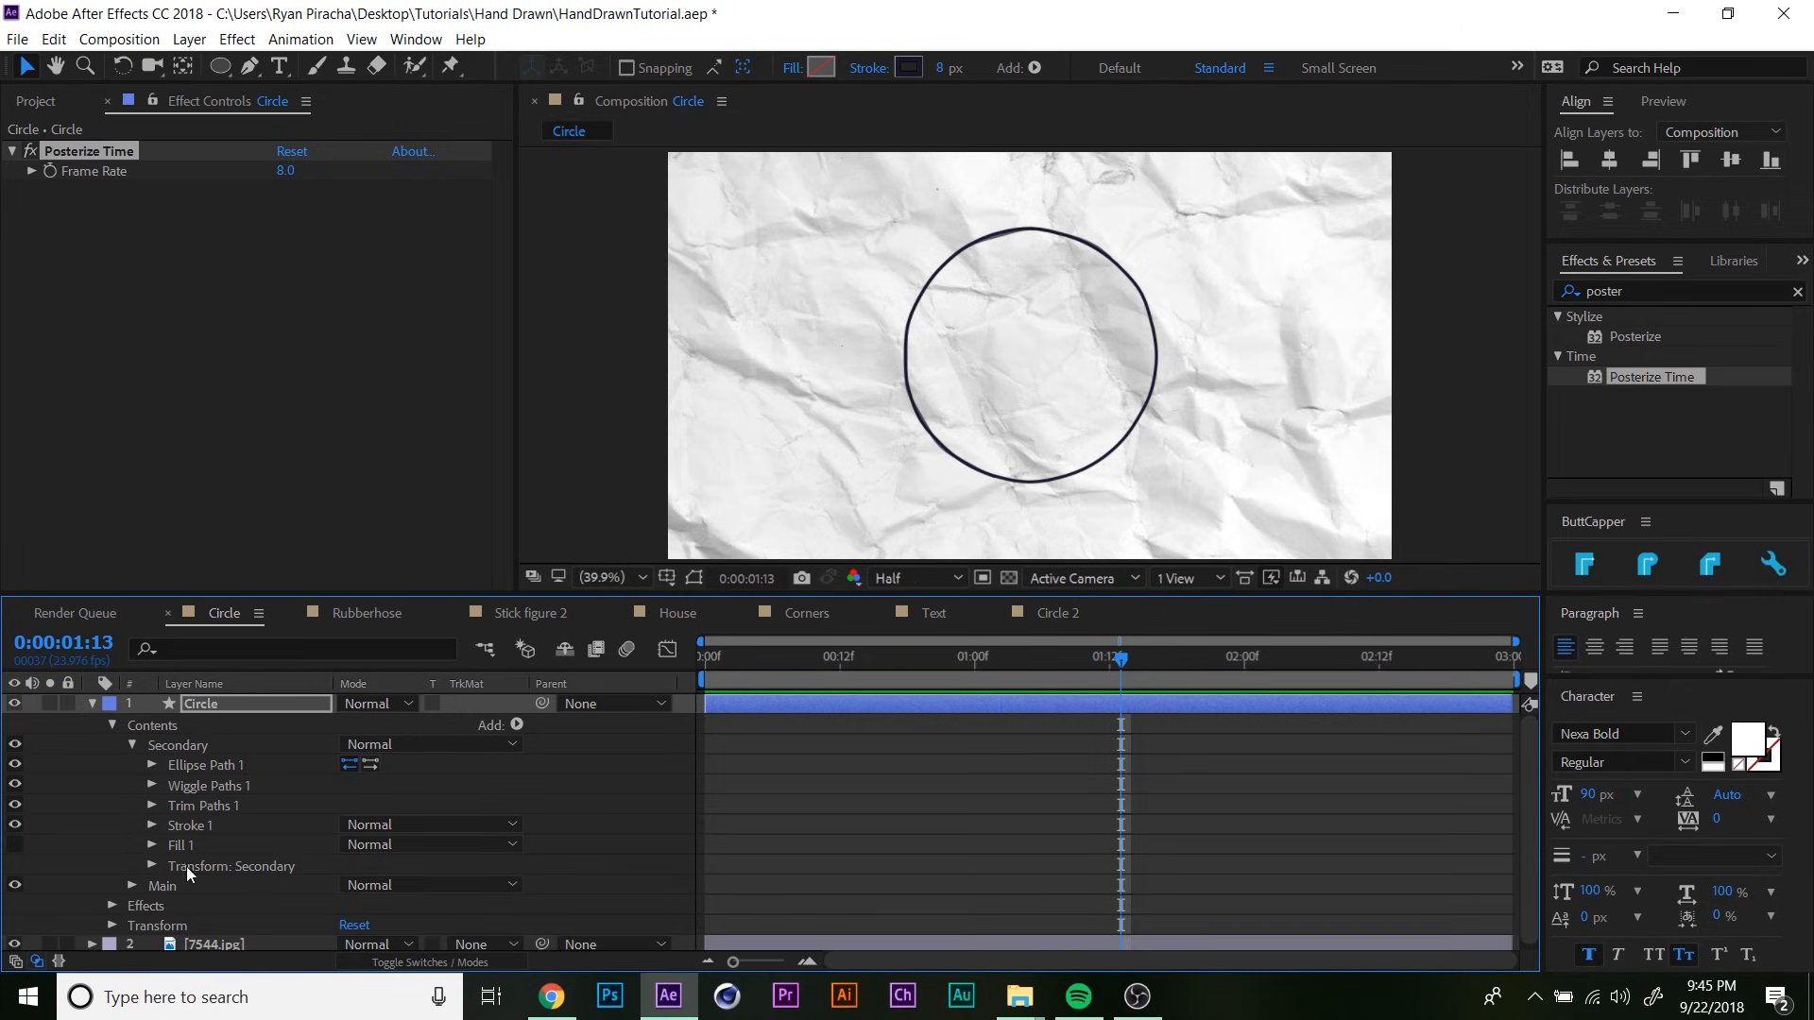
pyautogui.click(207, 786)
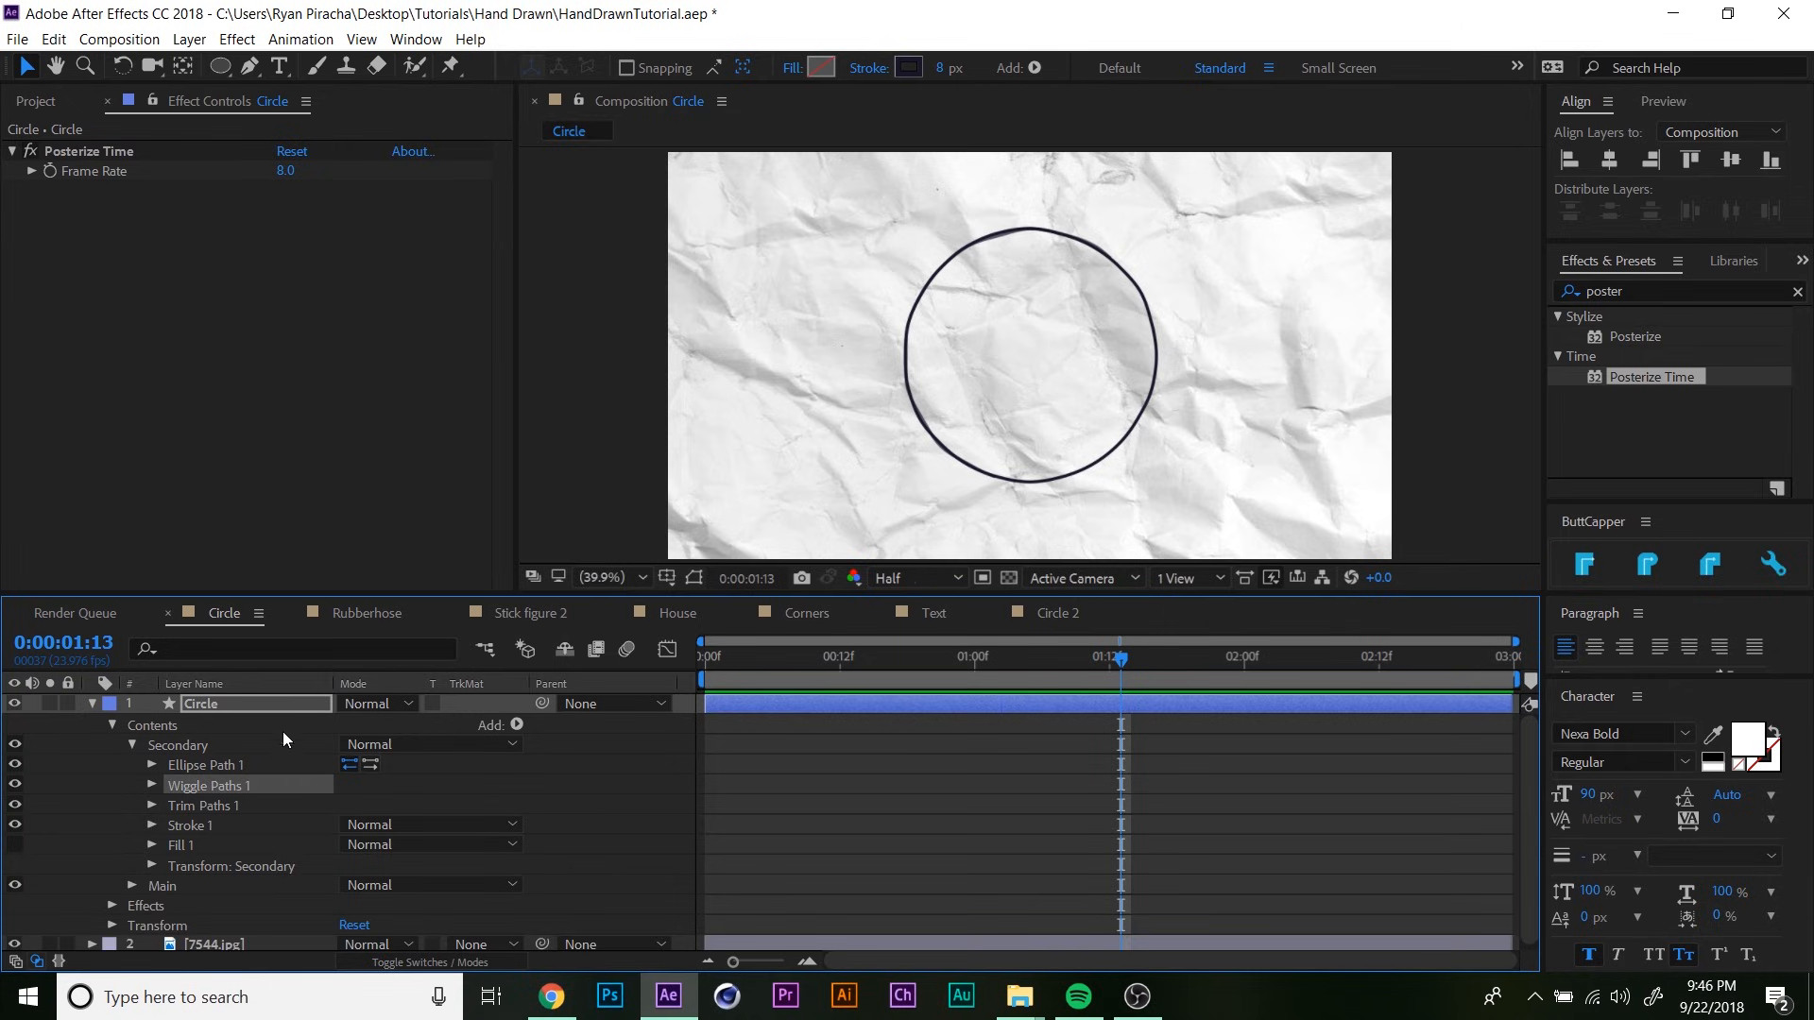
pyautogui.click(359, 612)
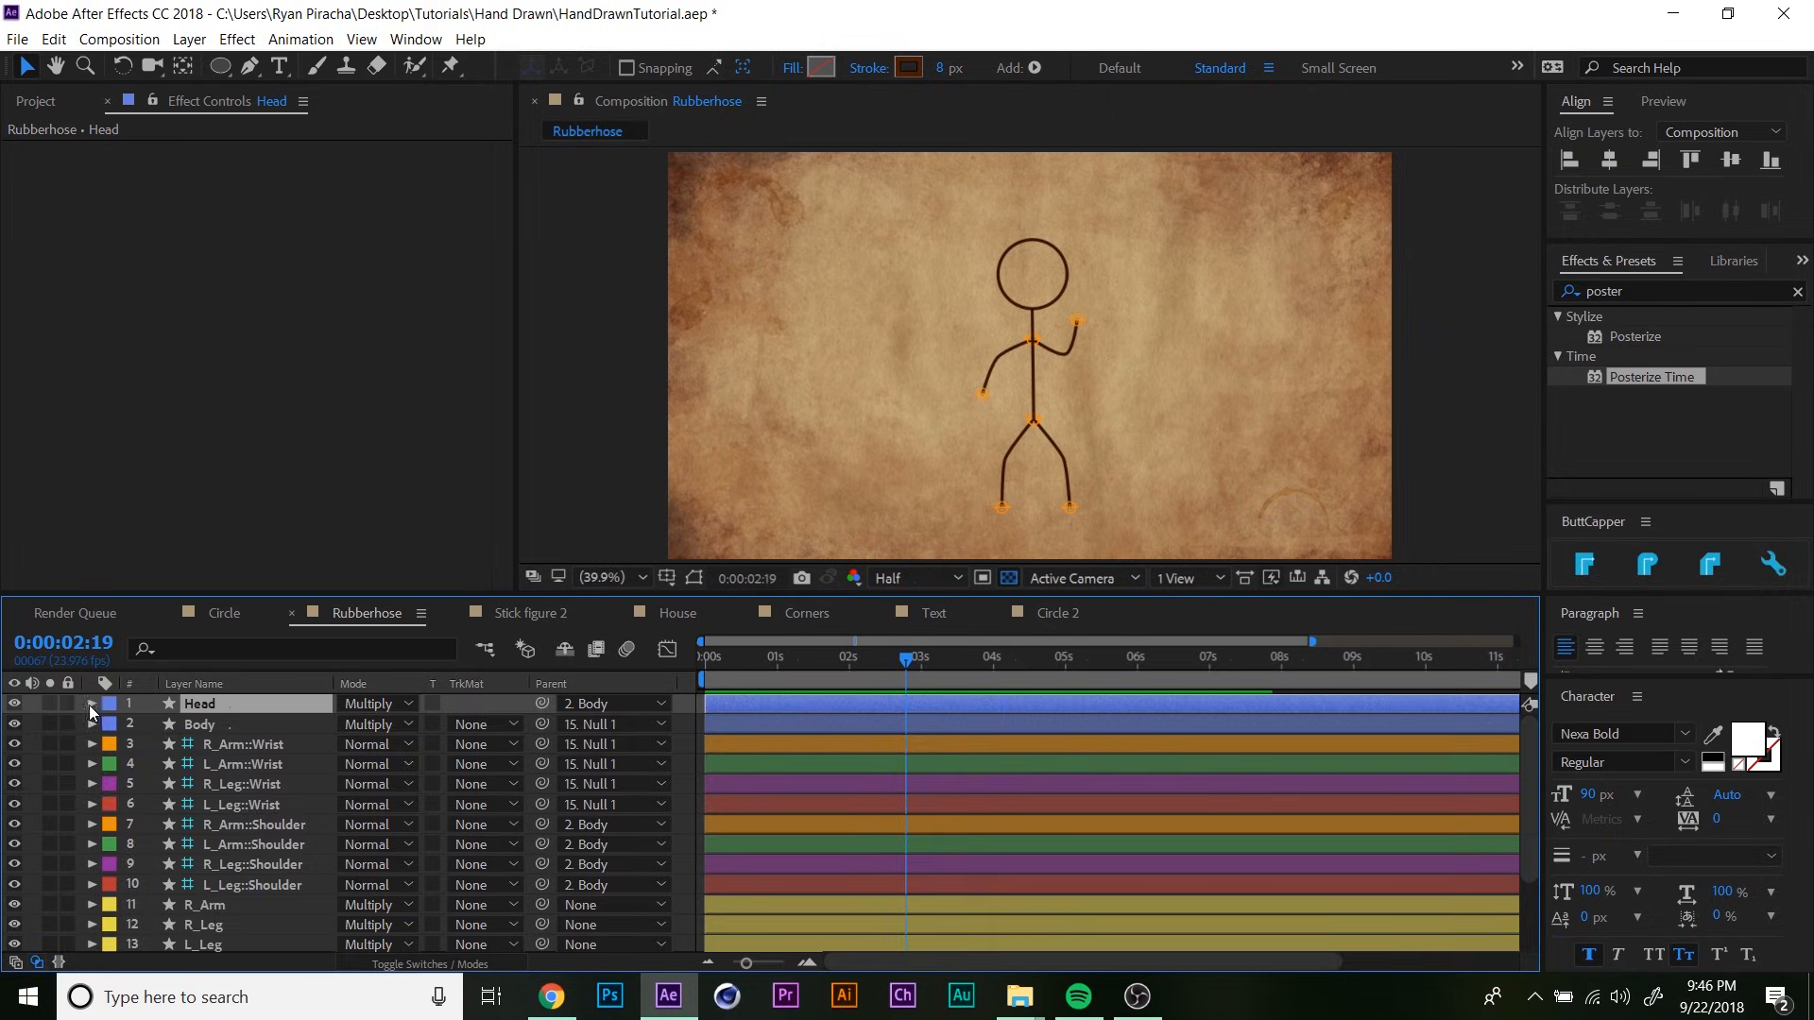
pyautogui.click(91, 705)
pyautogui.click(170, 746)
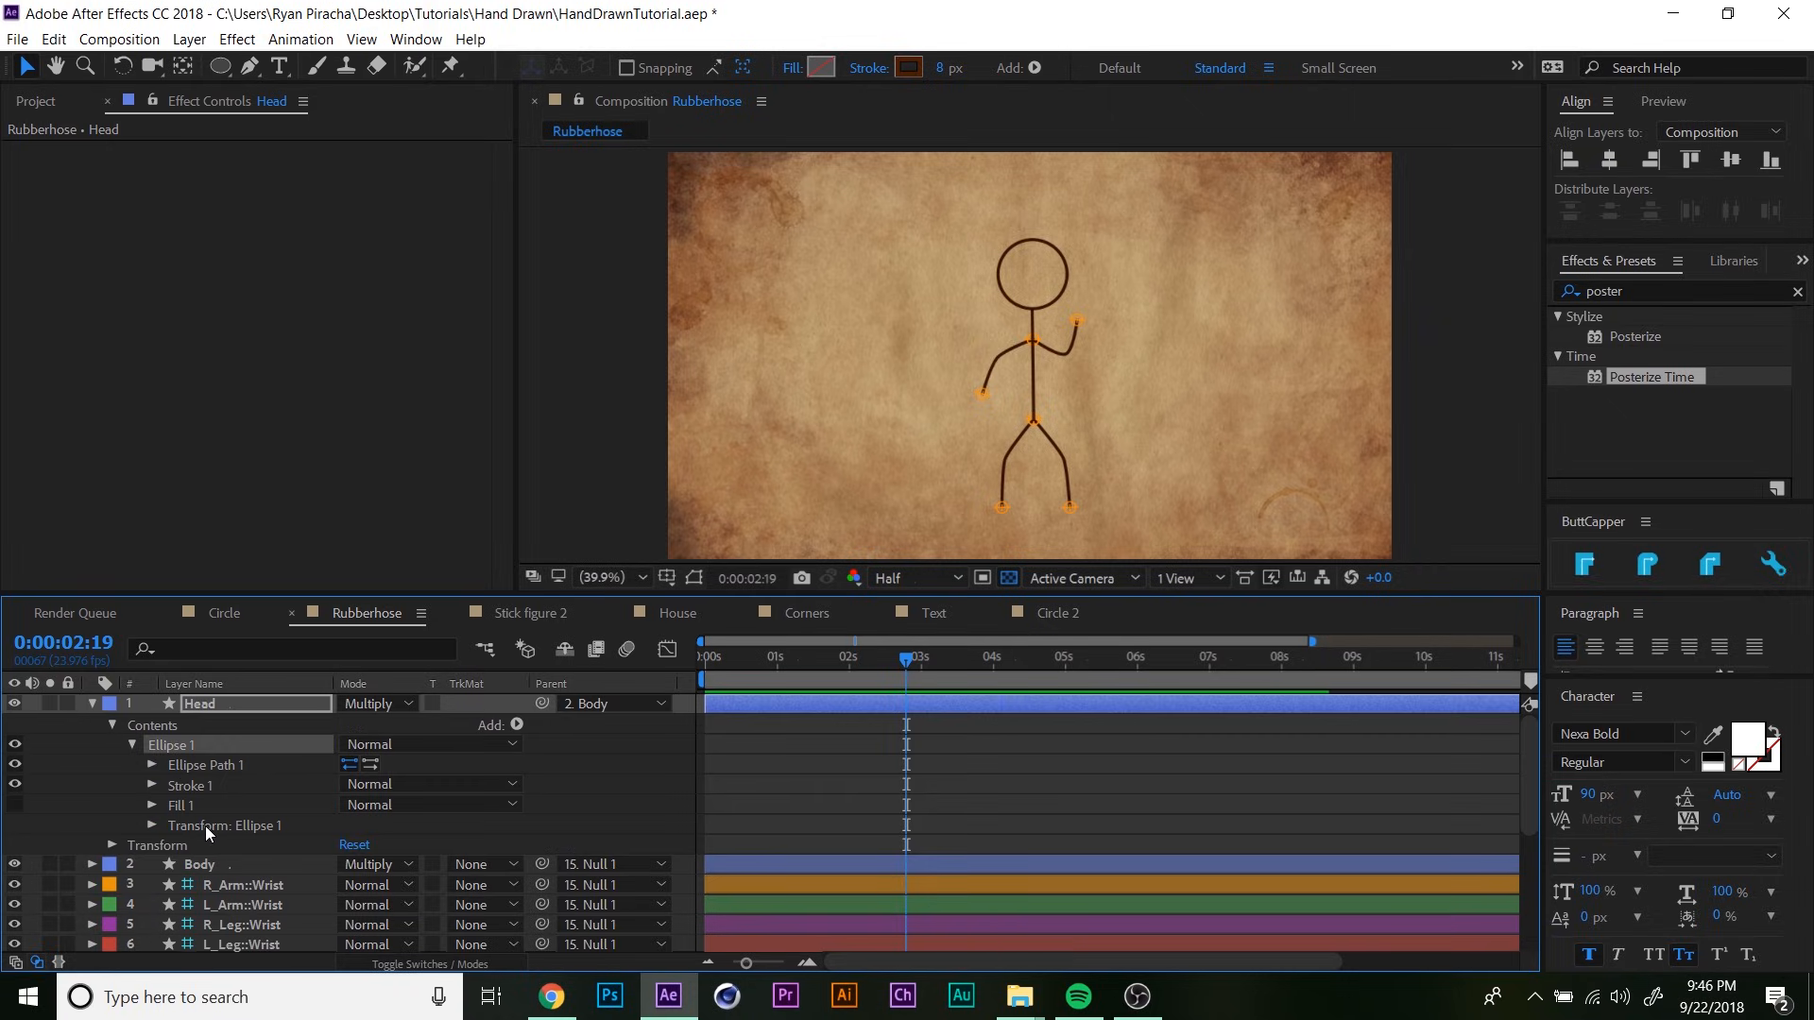
pyautogui.hotkey('ctrl', 'v')
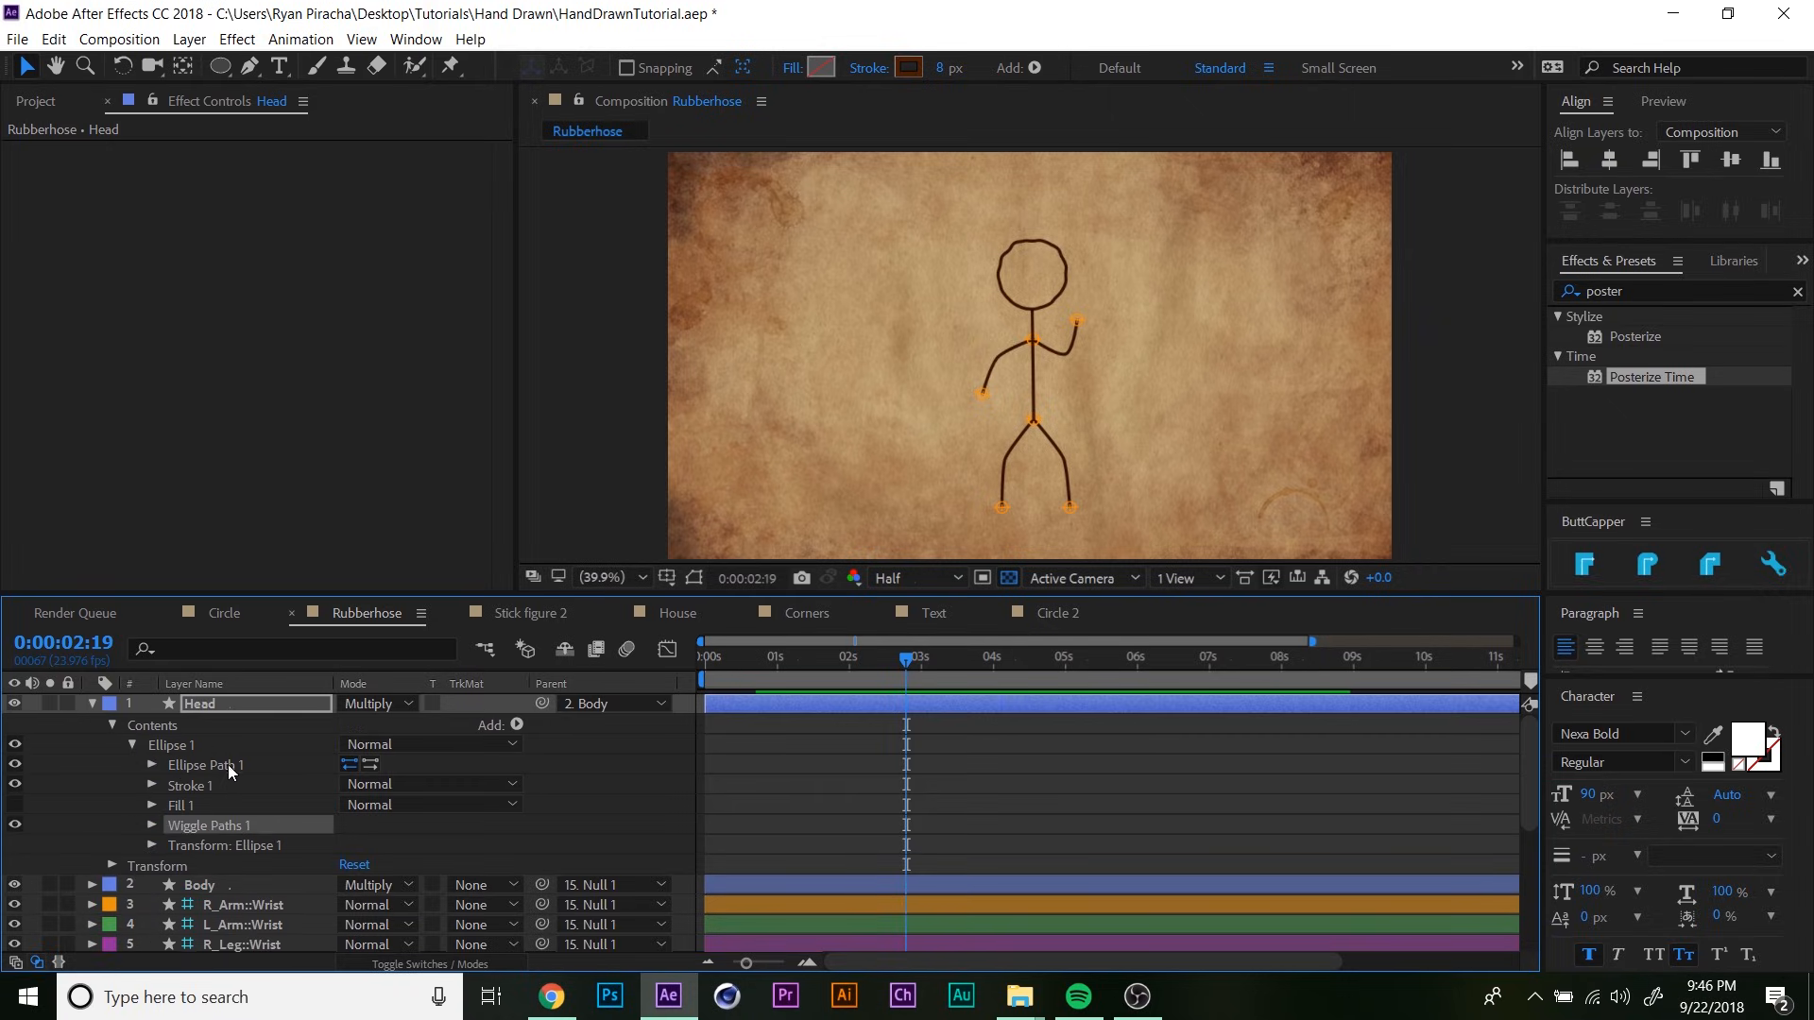
# - Duplicate the Head layer's Ellipse 1 group, collapse the original and expand the copy's contents
pyautogui.click(225, 747)
pyautogui.hotkey('ctrl', 'd')
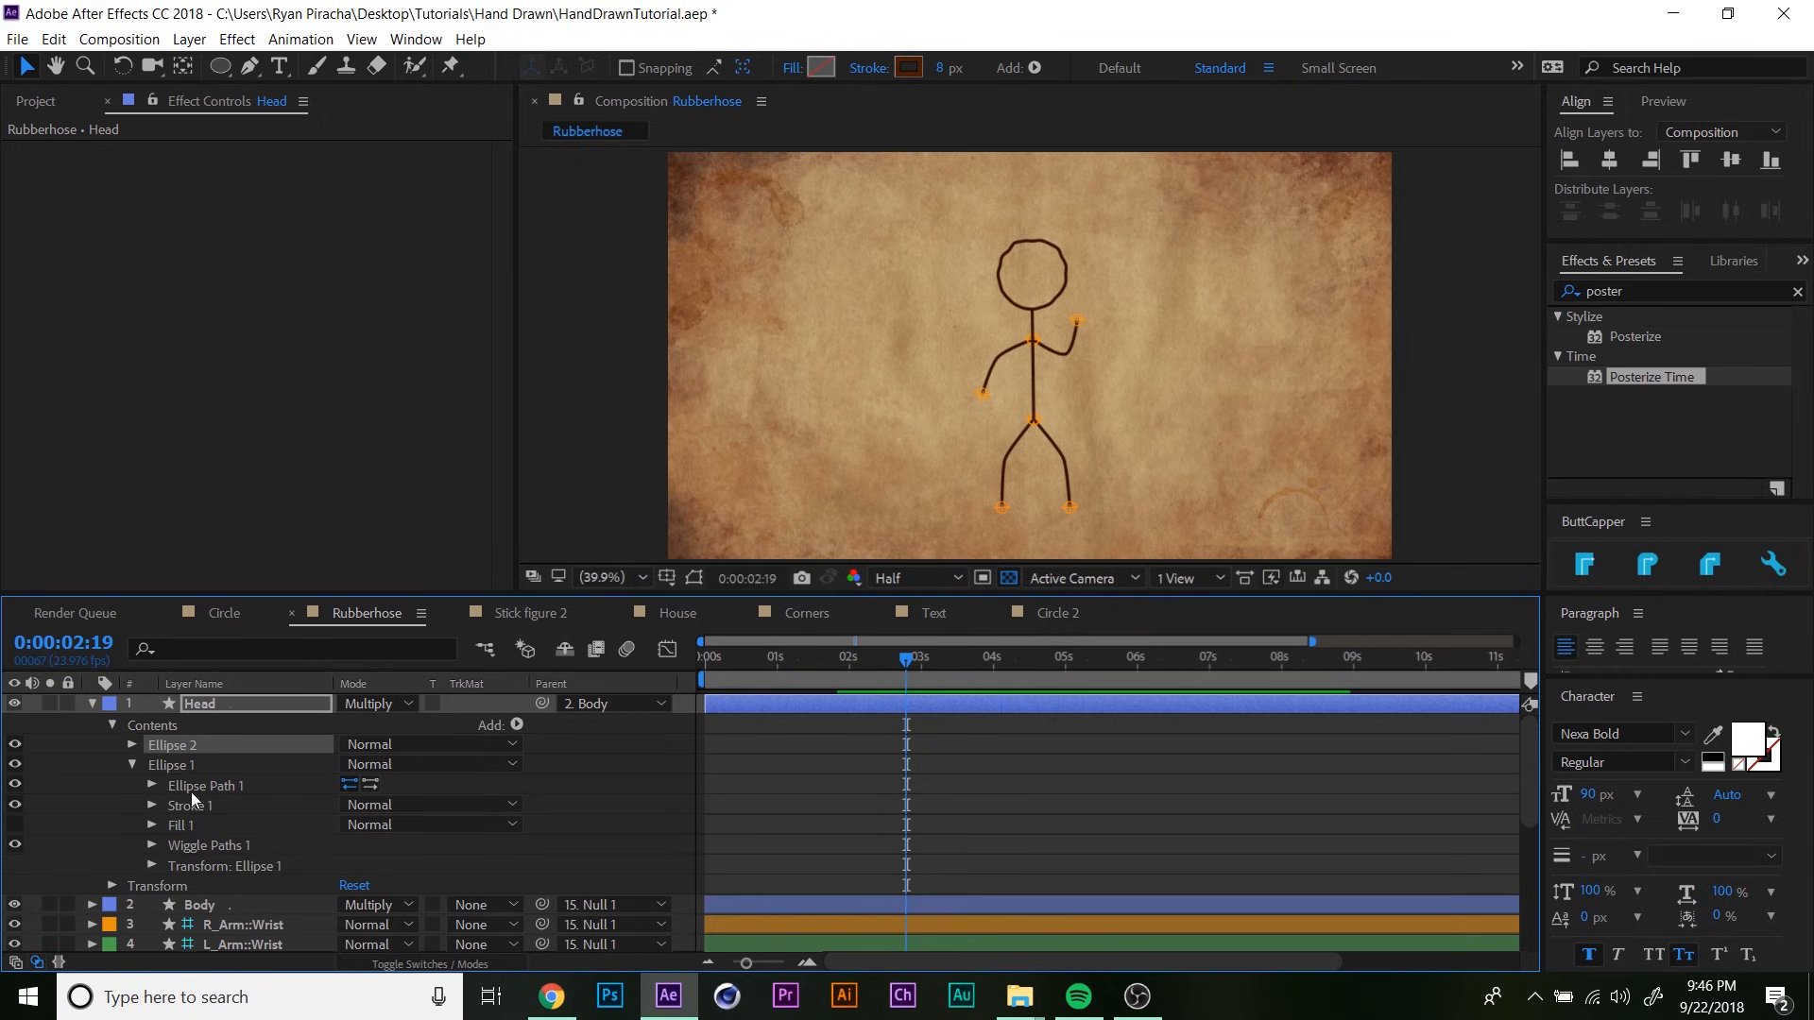
pyautogui.click(133, 764)
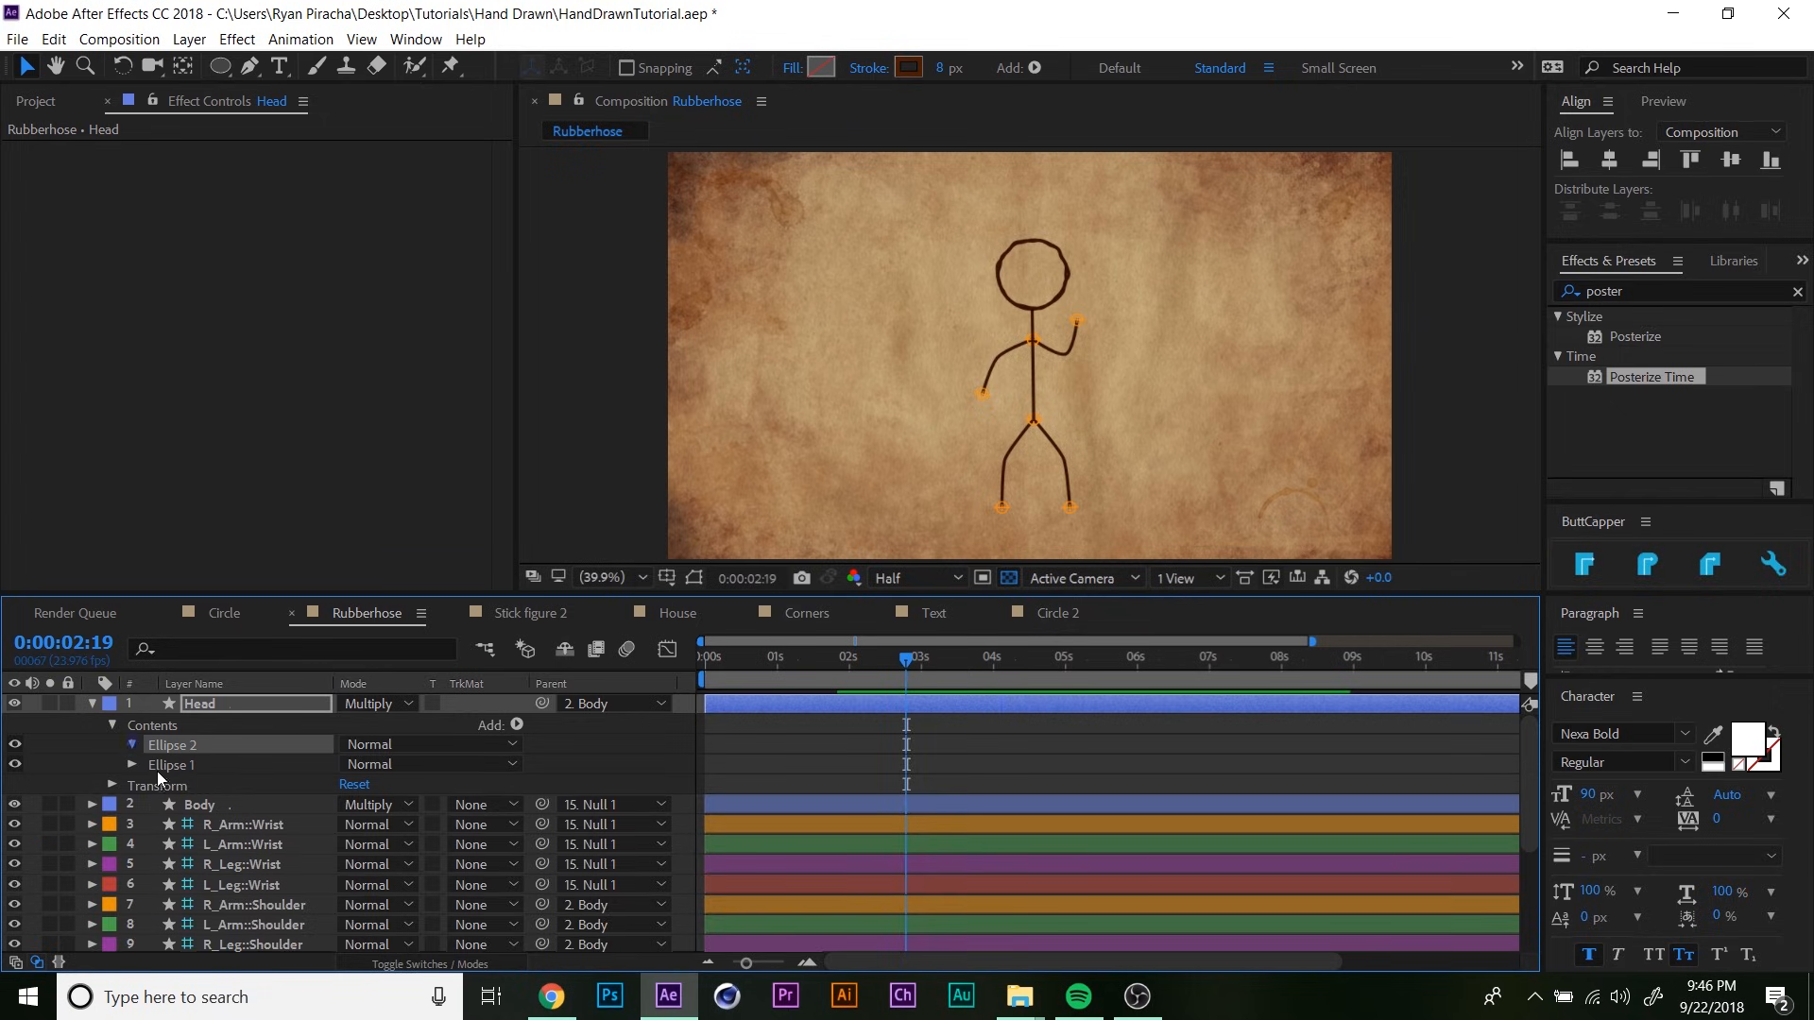
pyautogui.scroll(-2, 179, 784)
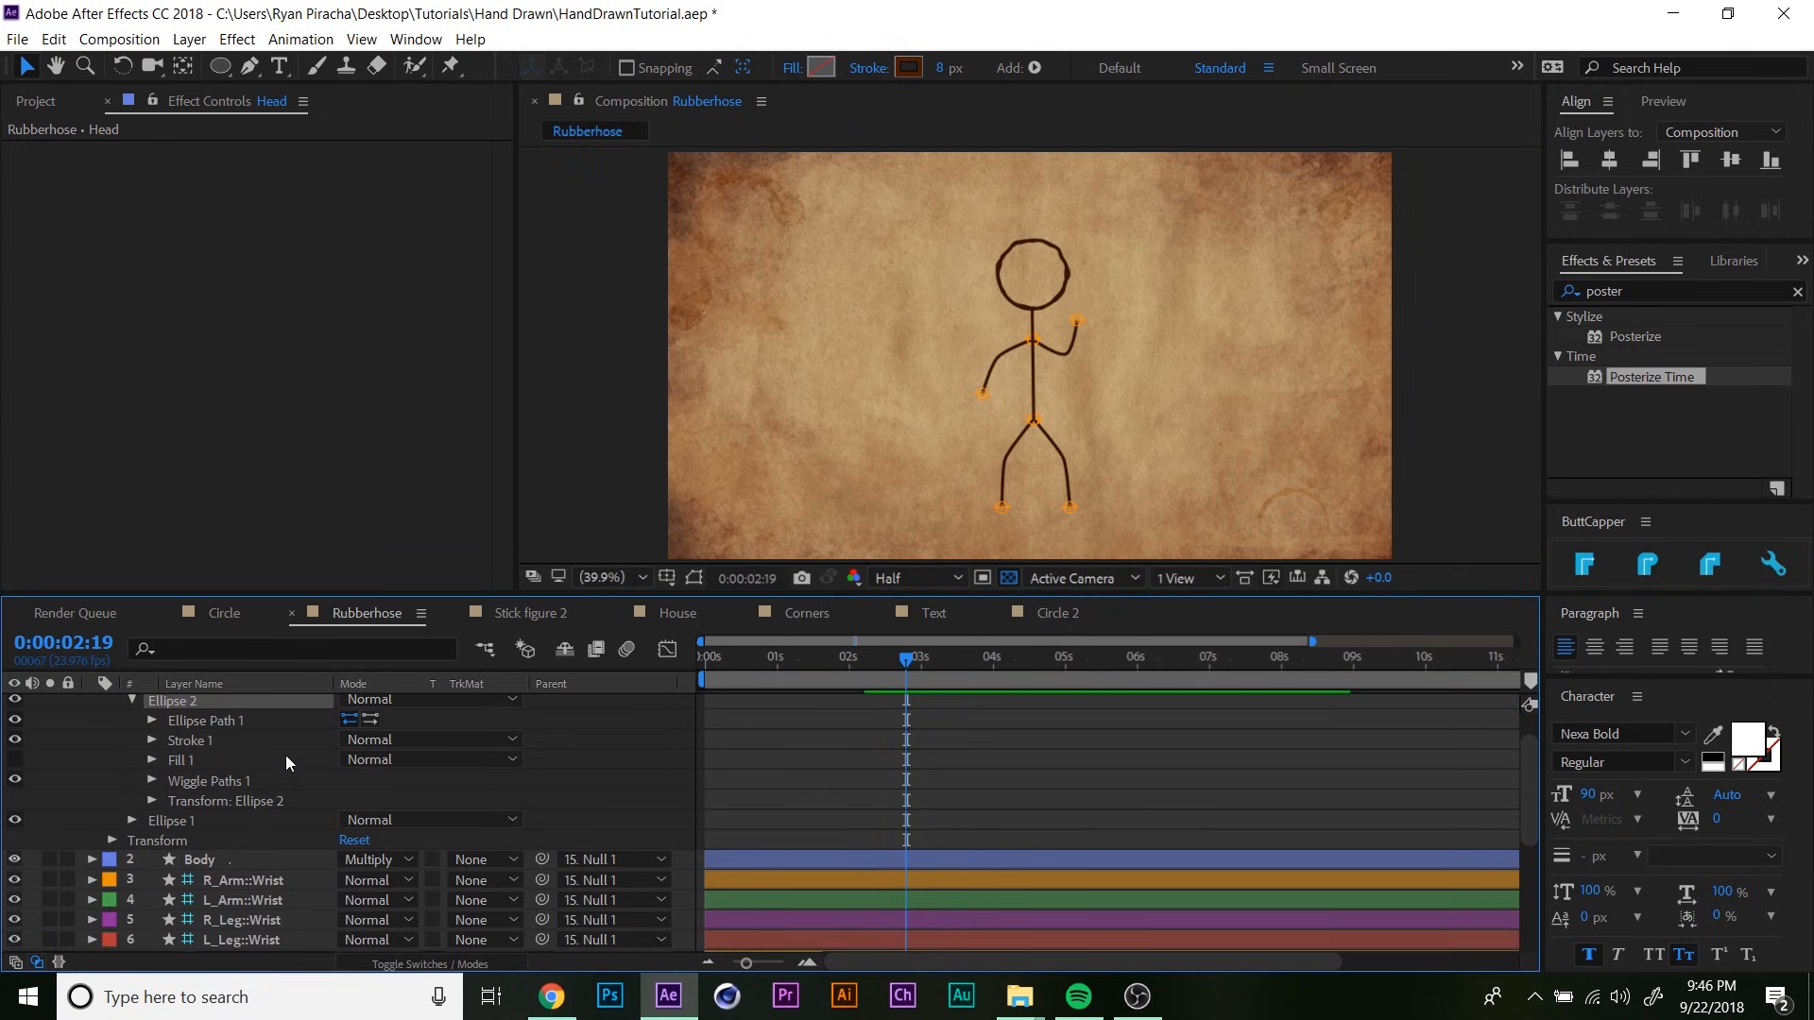
# - Copy Trim Paths 1 from the Circle layer's Secondary group and paste it onto the Head layer in the Rubberhose composition
pyautogui.click(225, 613)
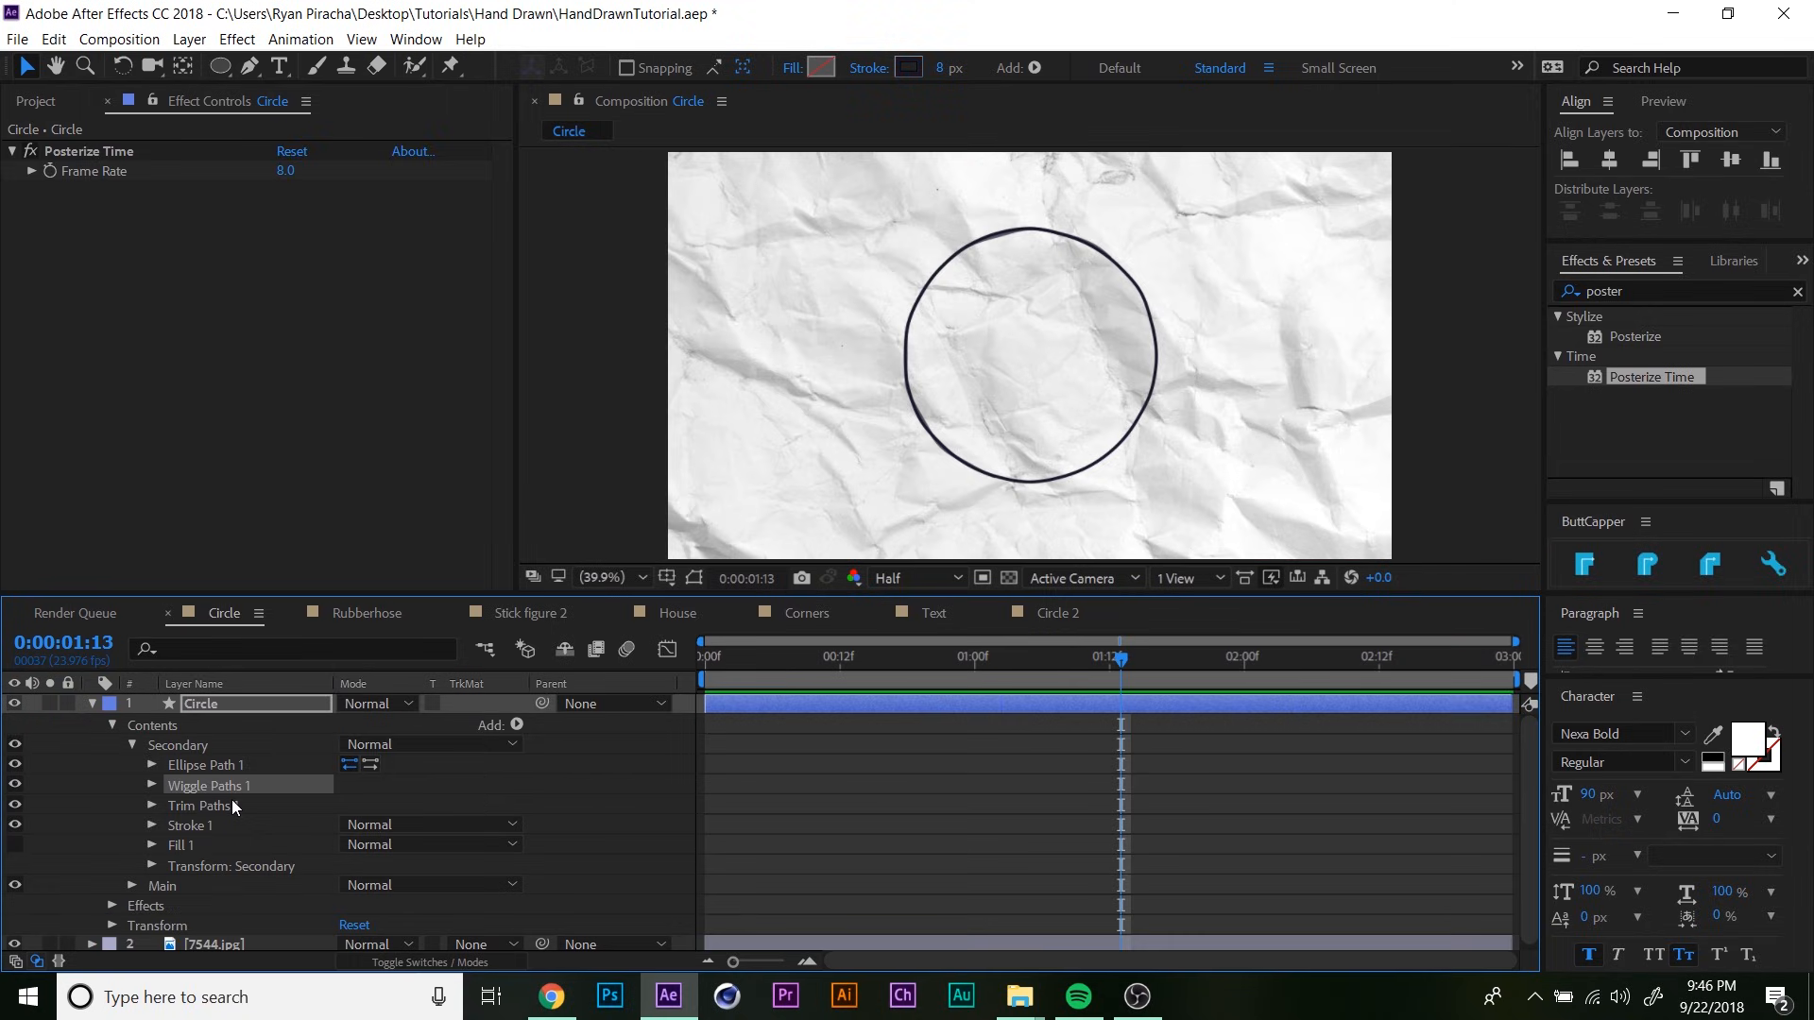
pyautogui.click(234, 807)
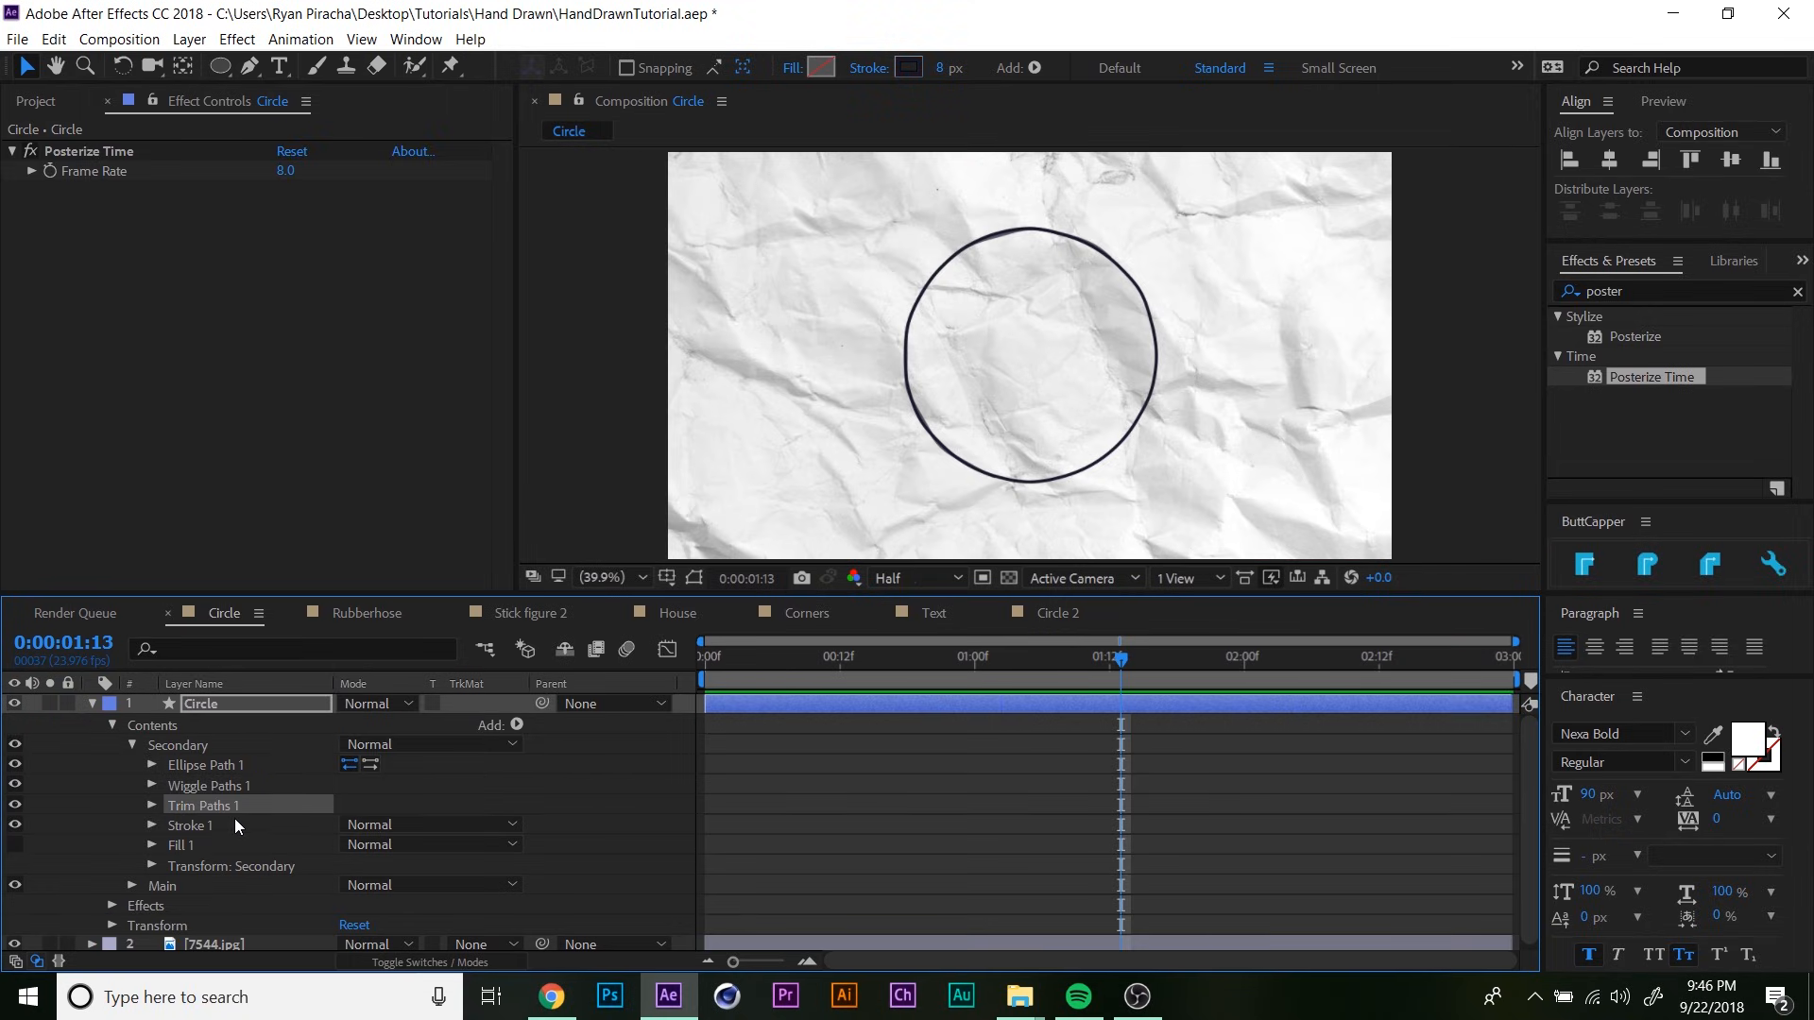
pyautogui.click(341, 614)
pyautogui.click(199, 706)
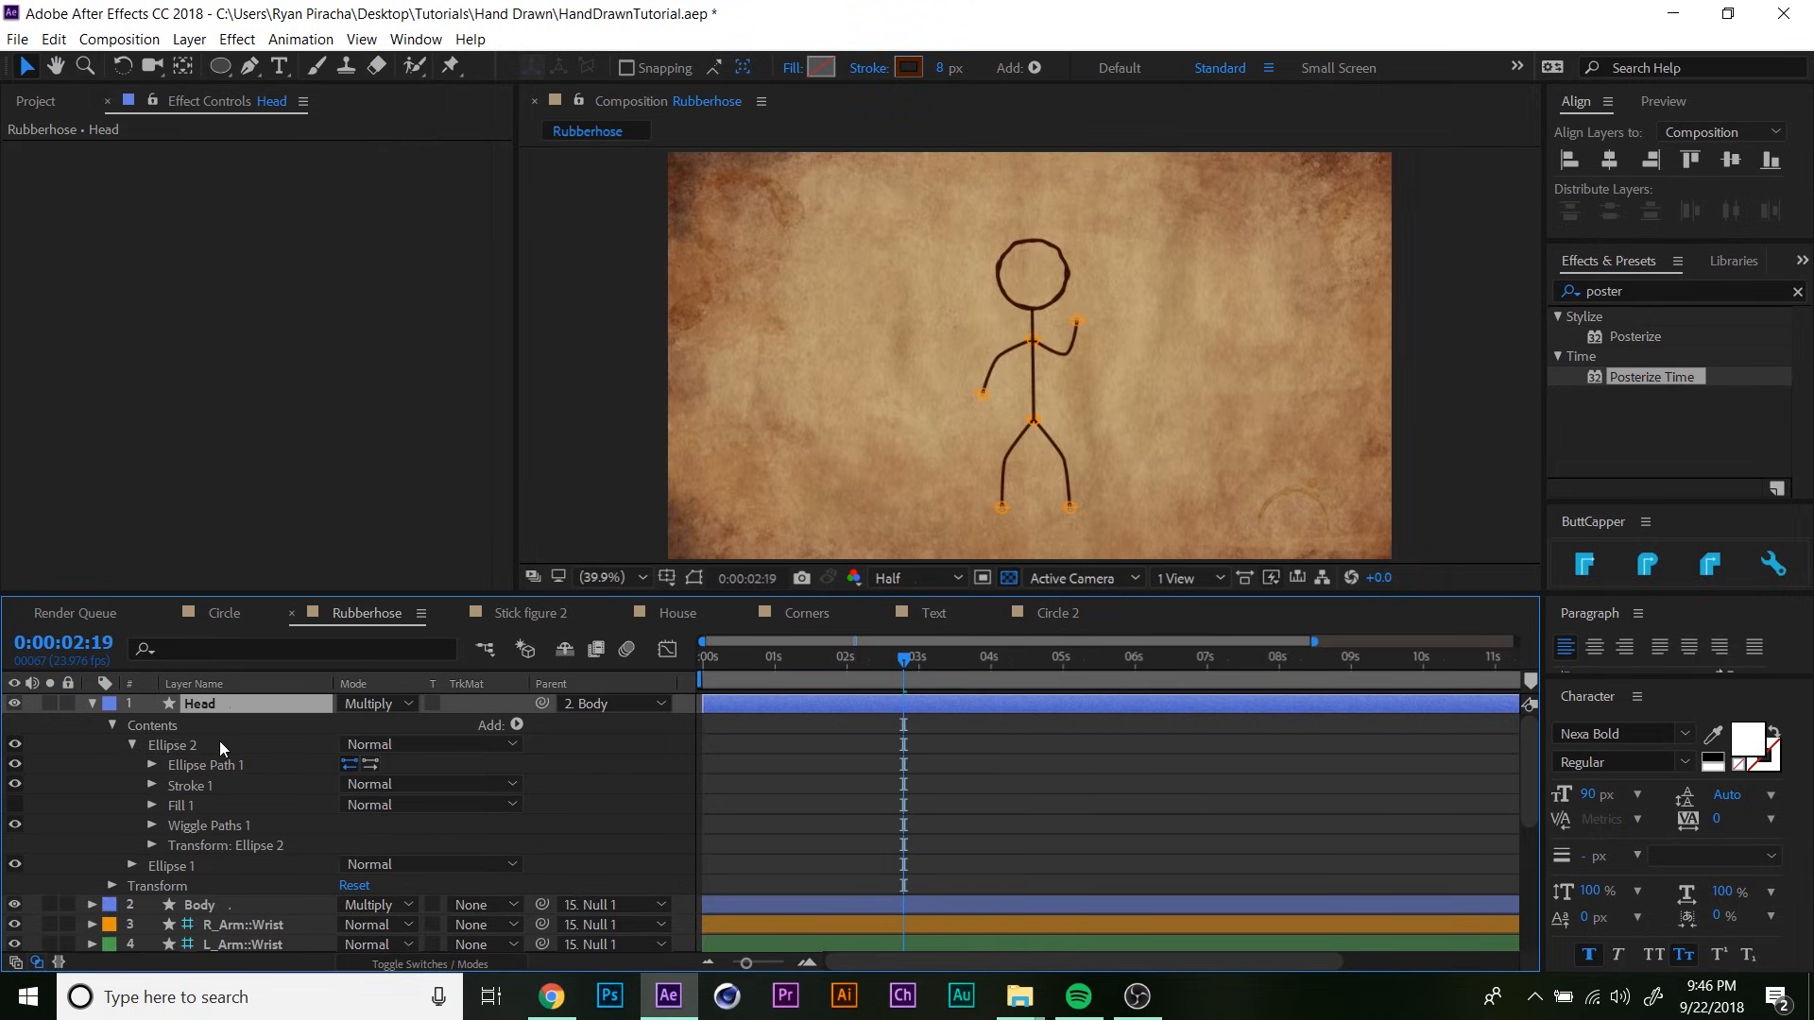
pyautogui.hotkey('ctrl', 'v')
pyautogui.scroll(-3, 194, 770)
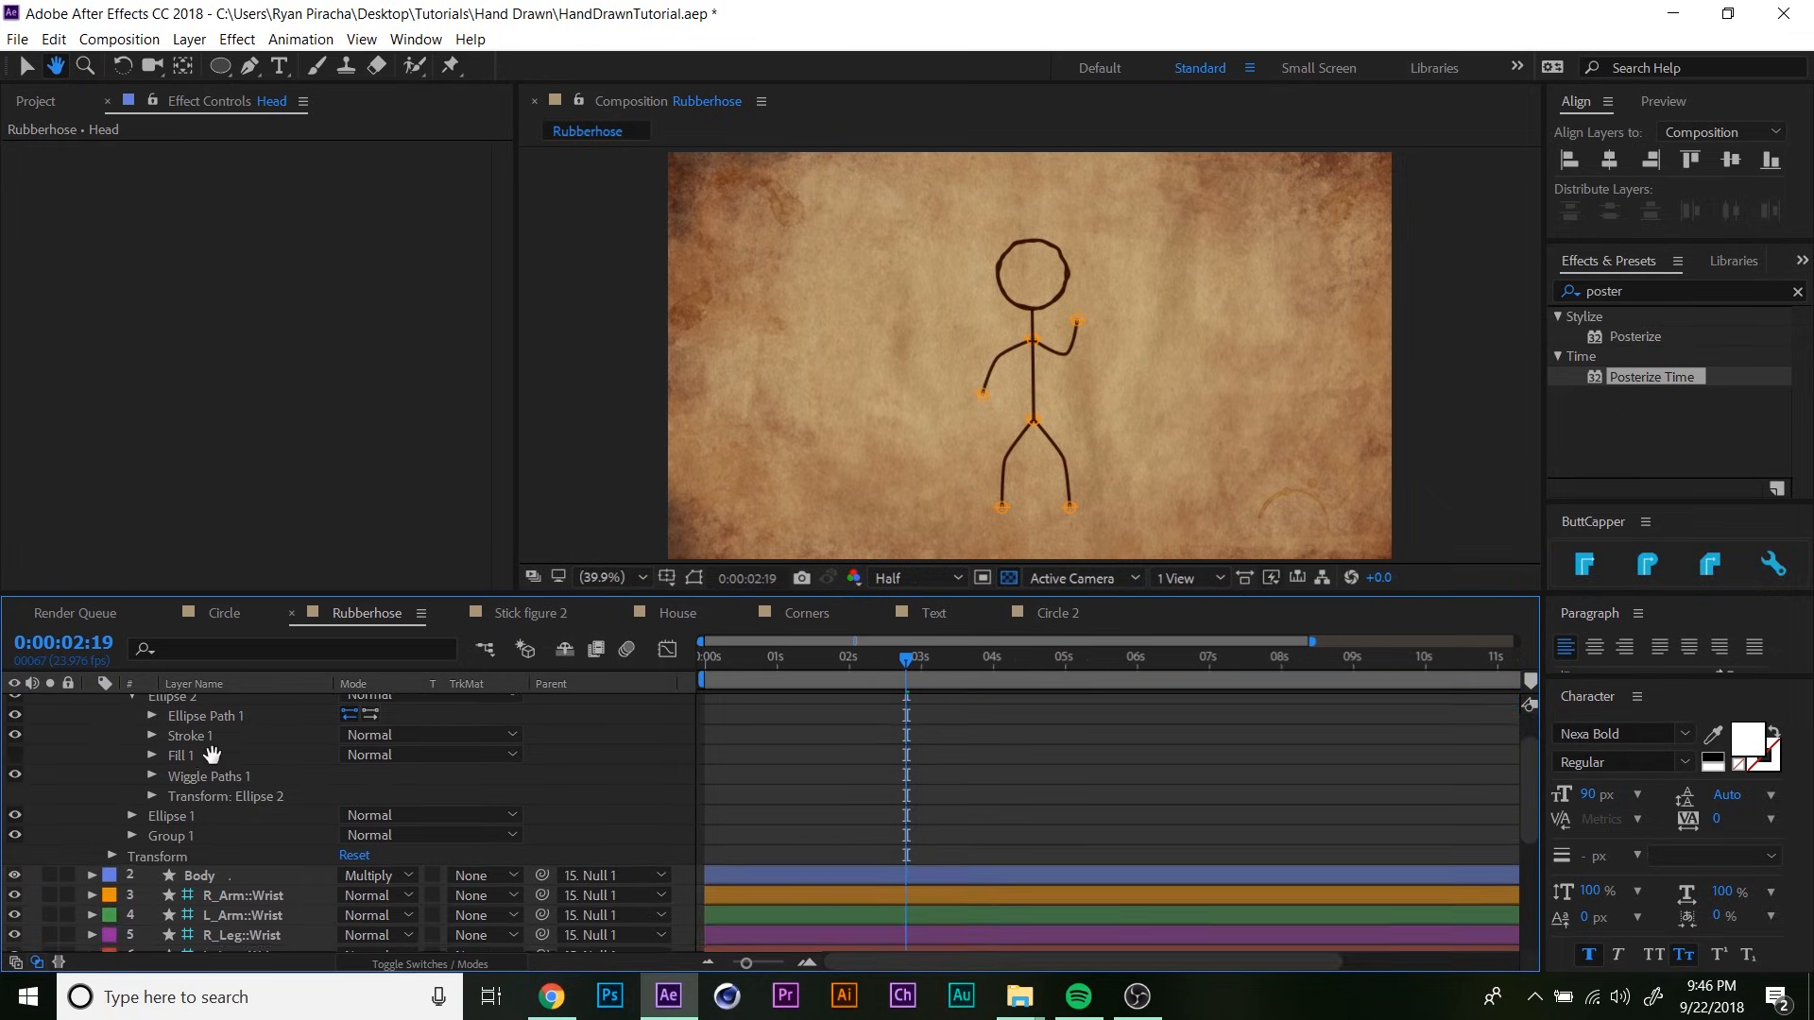
# - Copy only the Position expression wiggle(4,8) from the Circle layer's Secondary group and paste it onto the transform of Head's Ellipse 2
pyautogui.click(234, 614)
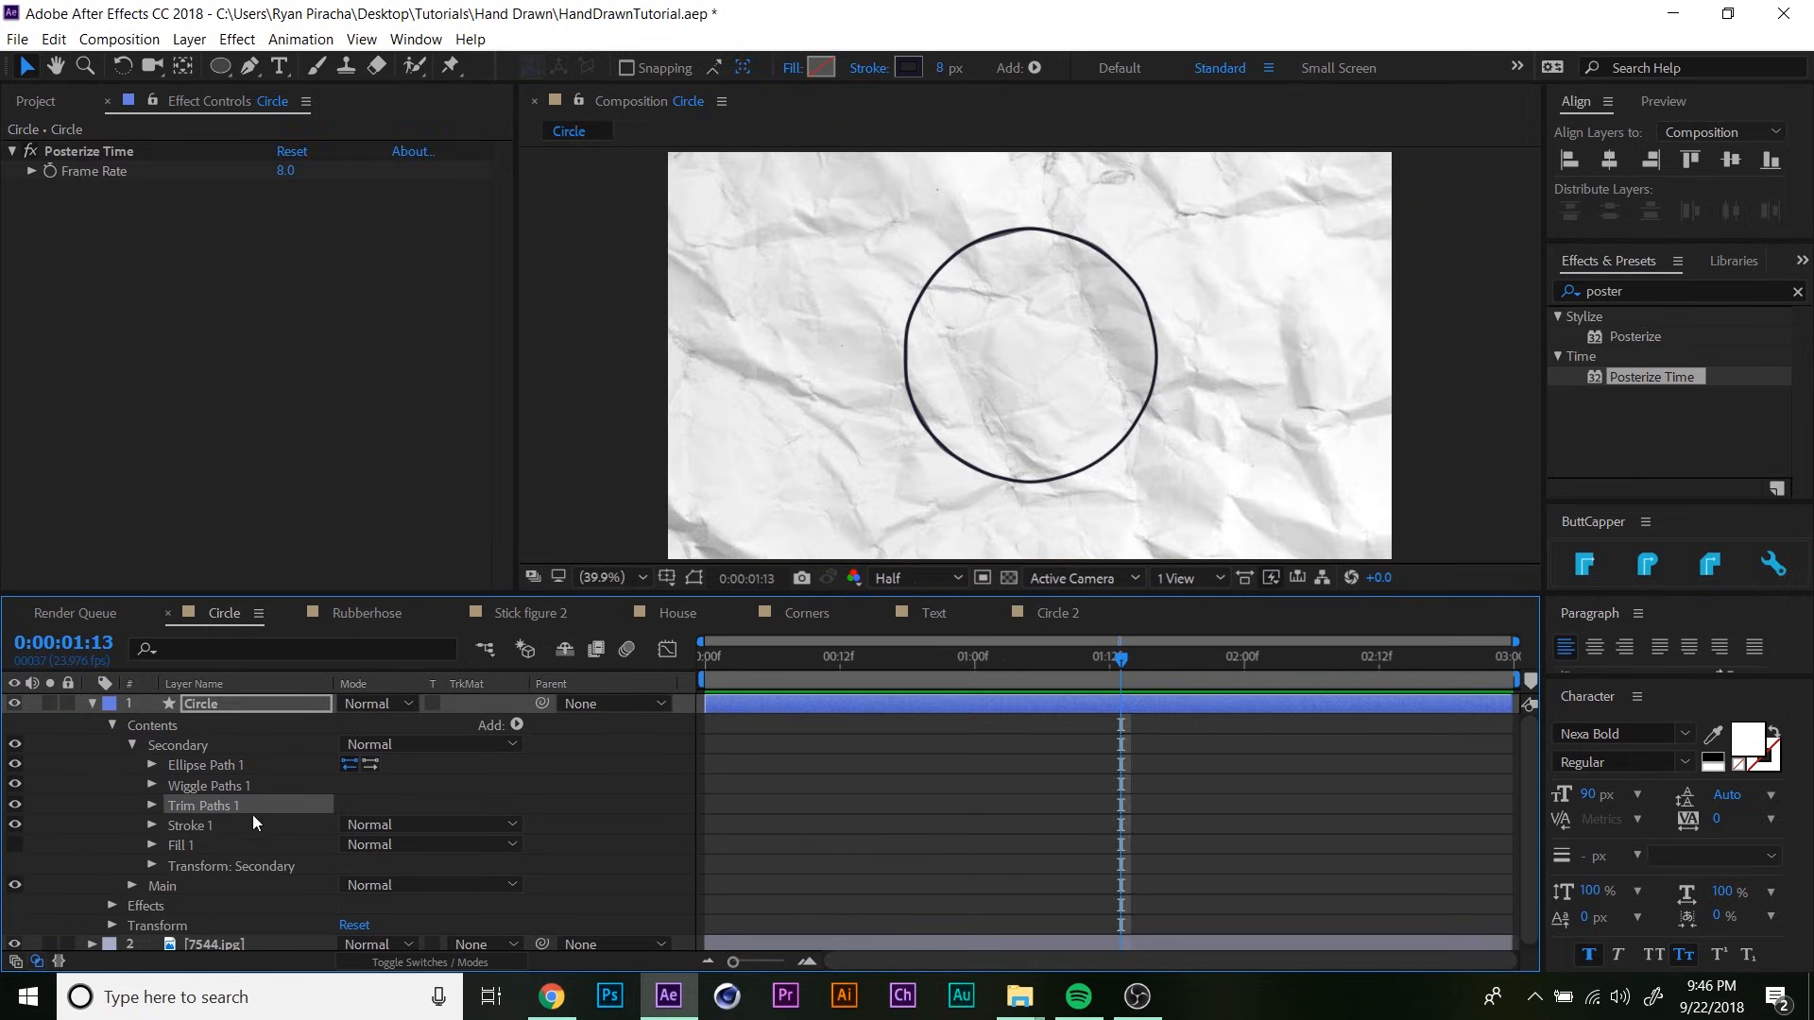
pyautogui.click(152, 865)
pyautogui.scroll(-3, 212, 884)
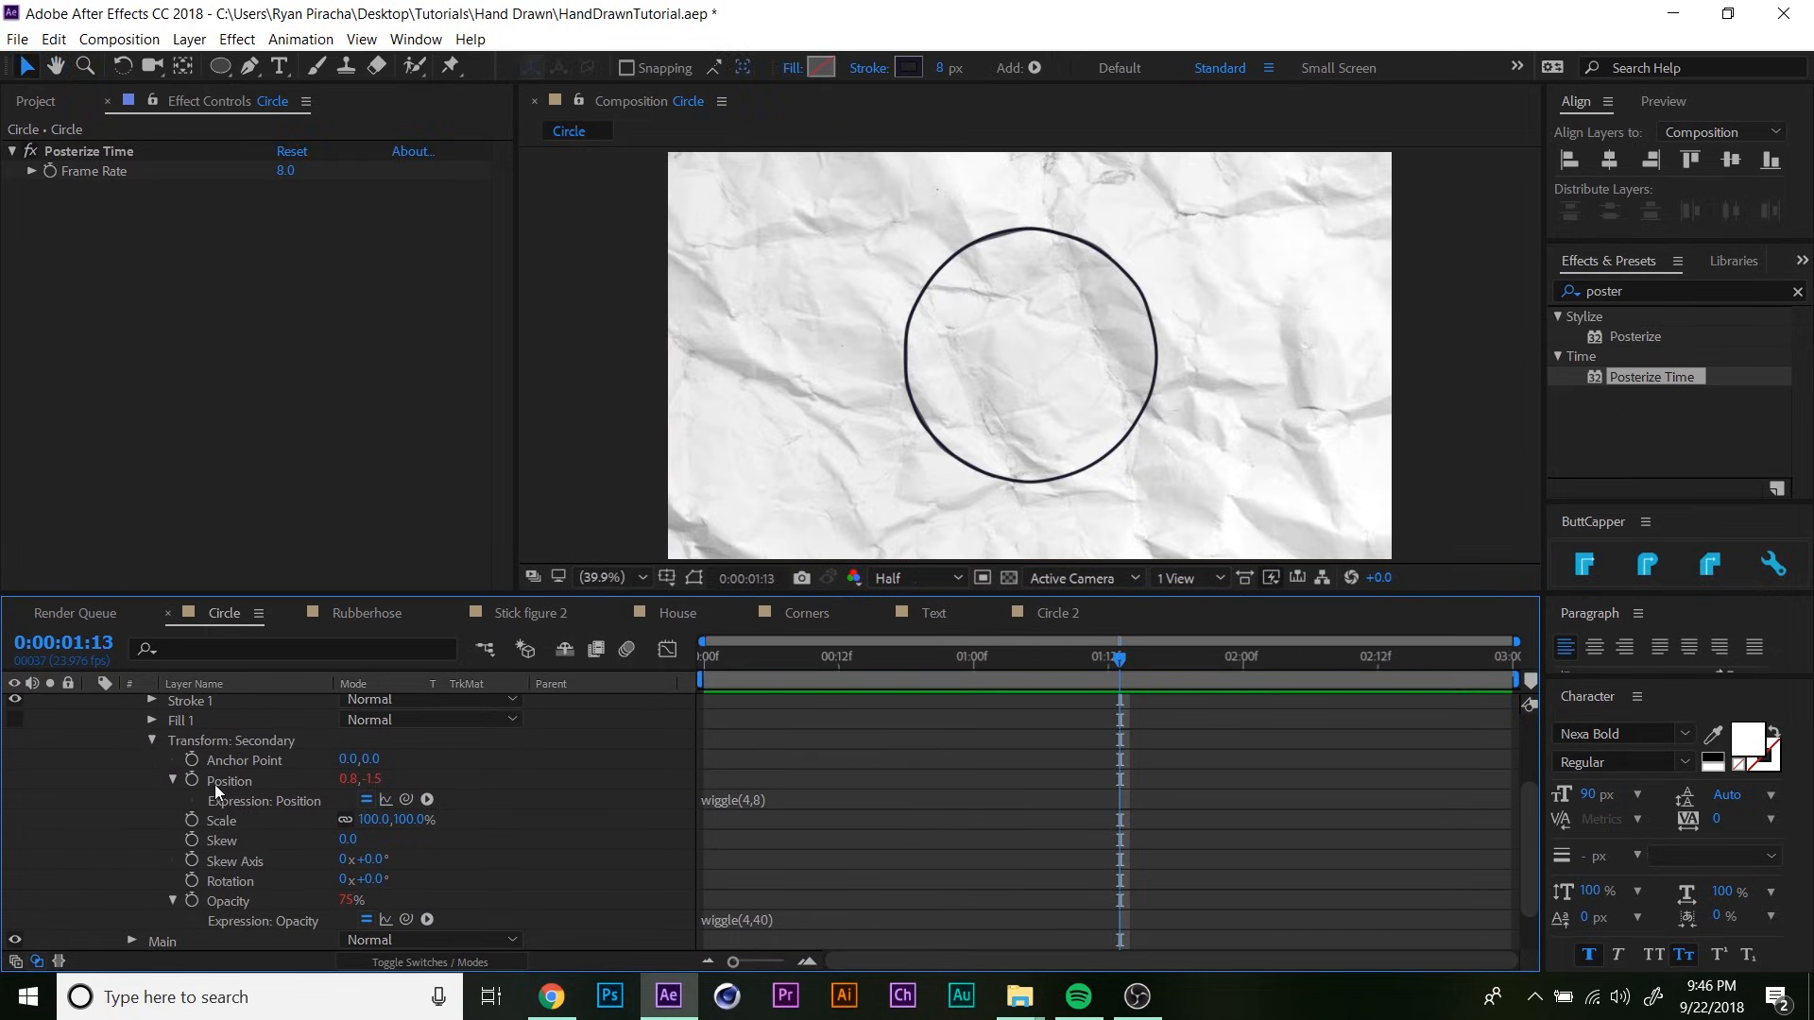
pyautogui.rightClick(238, 782)
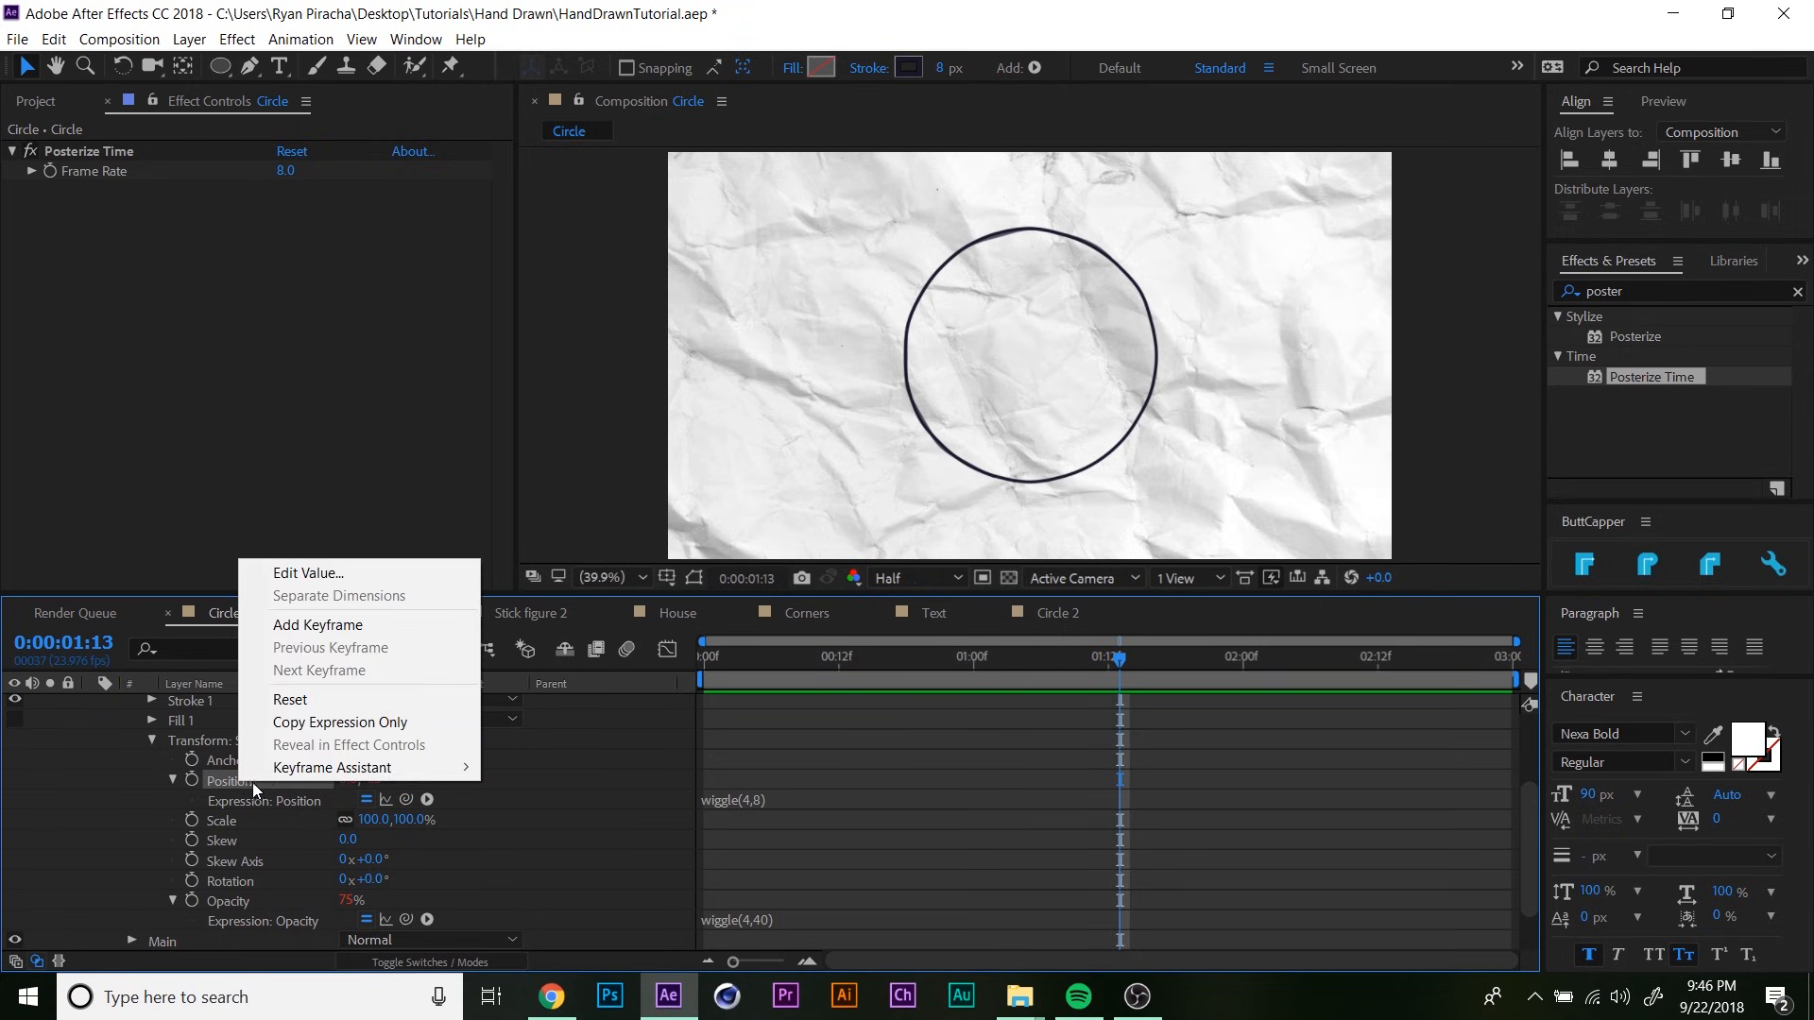
pyautogui.click(366, 722)
pyautogui.click(366, 613)
pyautogui.scroll(-2, 240, 829)
pyautogui.scroll(2, 240, 829)
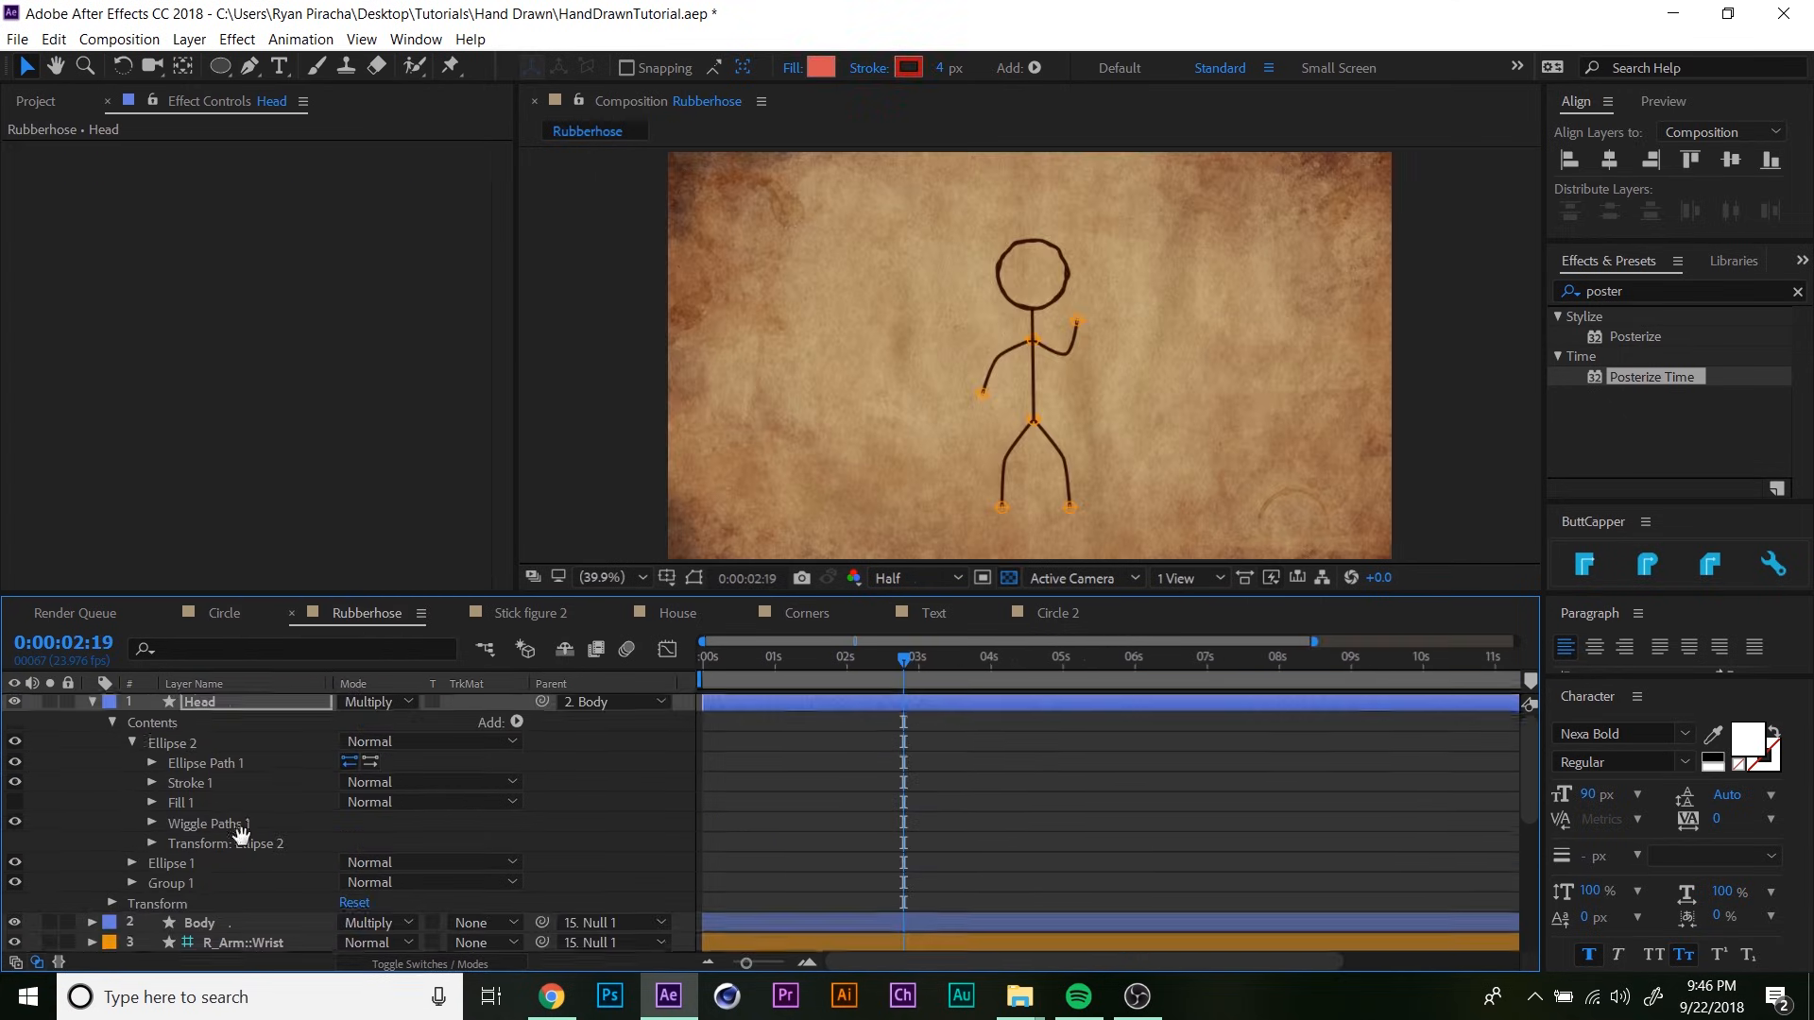
pyautogui.click(216, 846)
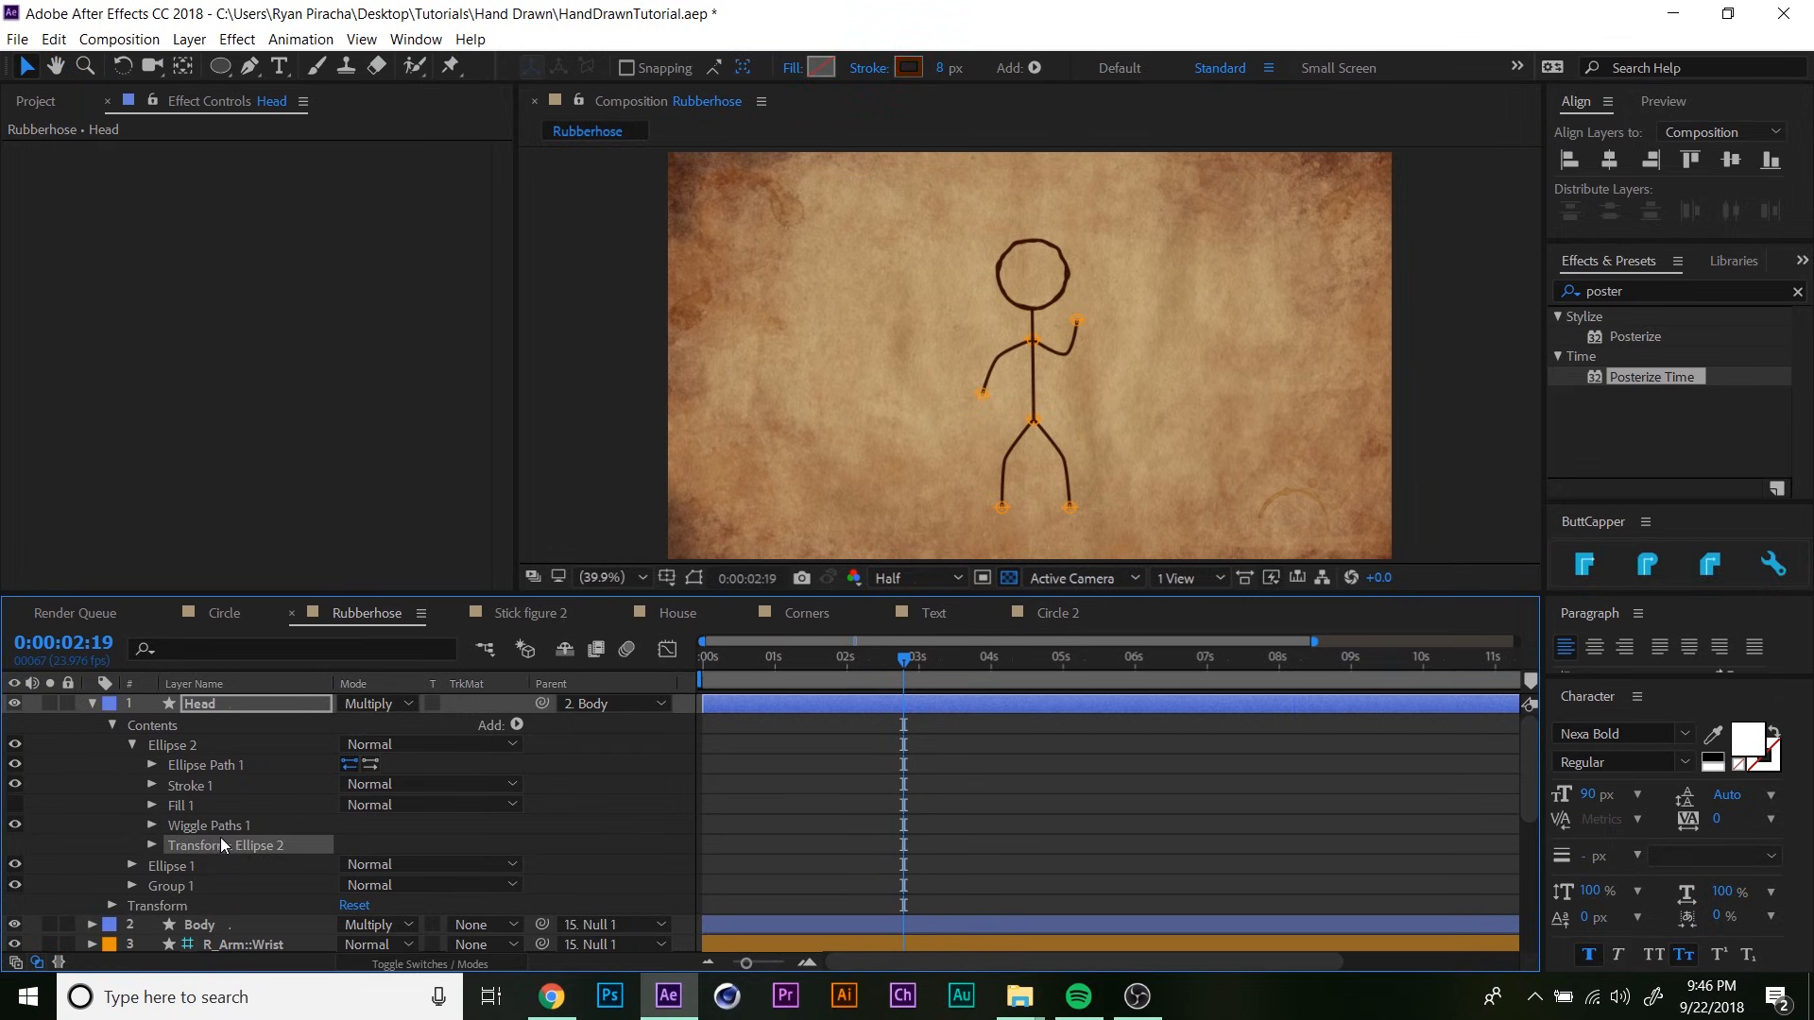
pyautogui.hotkey('ctrl', 'v')
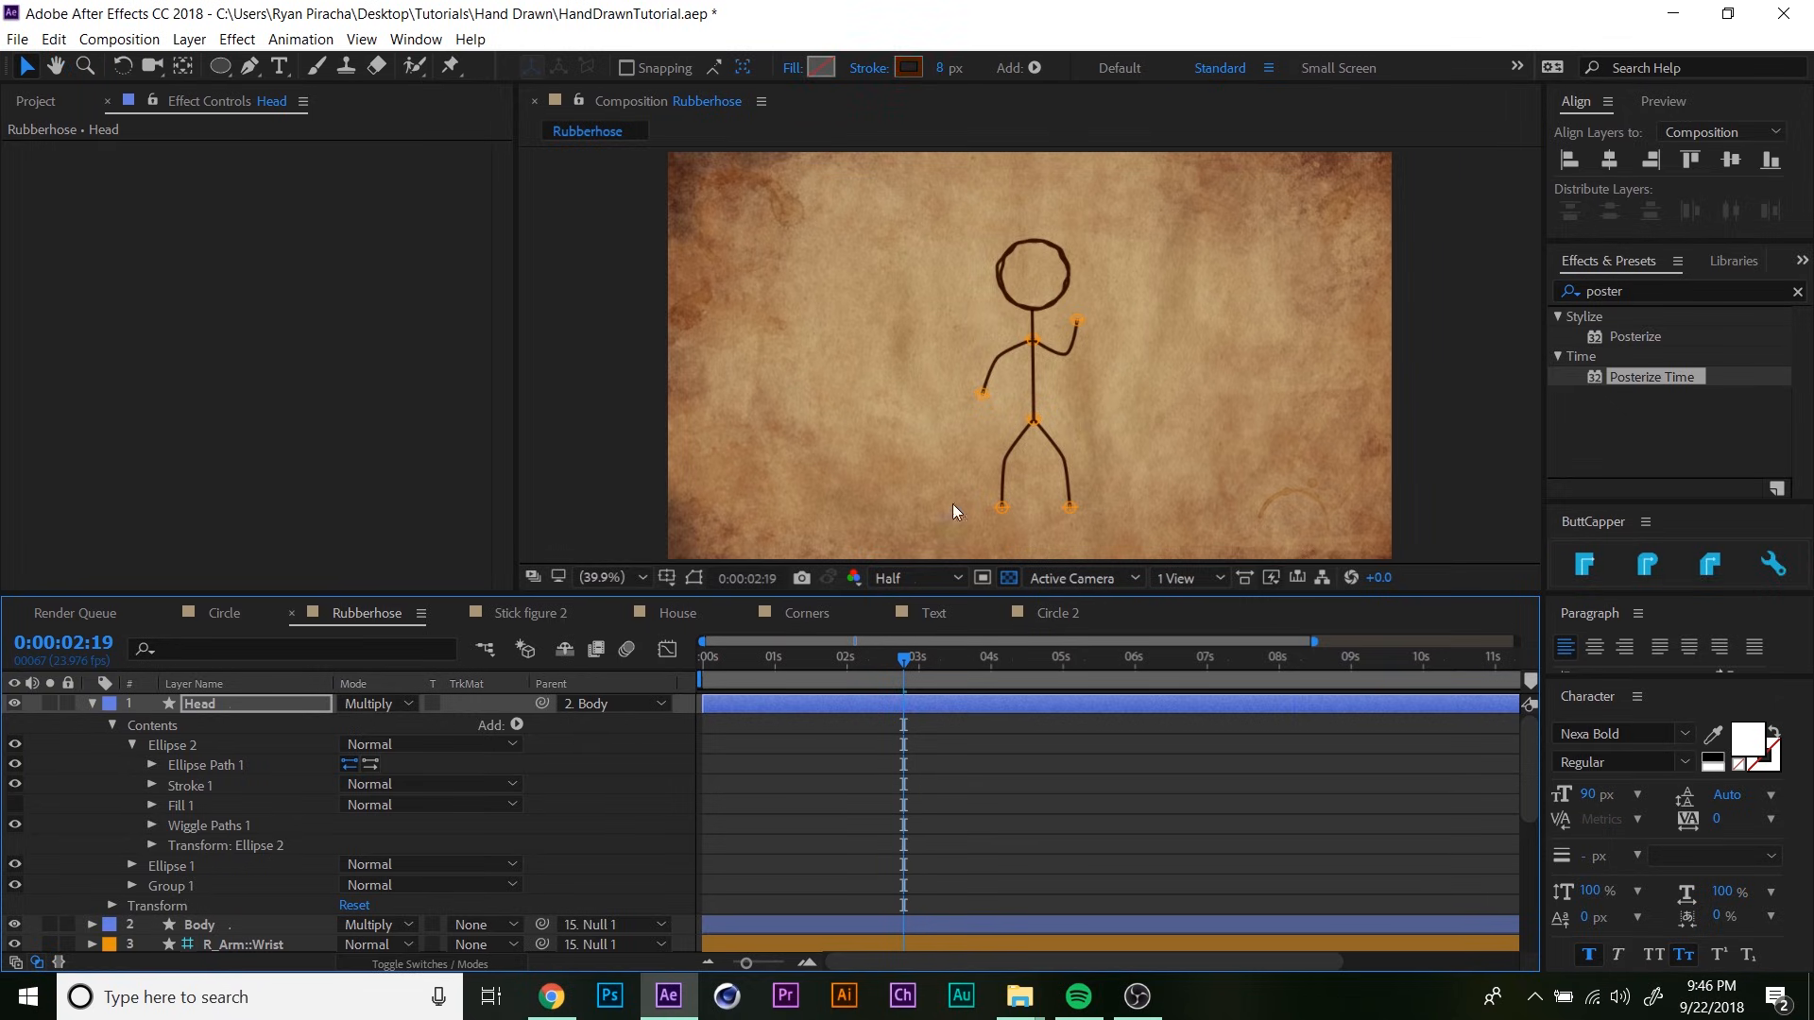
# - Preview the wiggling head from 0:00:01:07, and collapse the Head layer
pyautogui.moveTo(871, 658); pyautogui.dragTo(797, 659)
pyautogui.press('space')
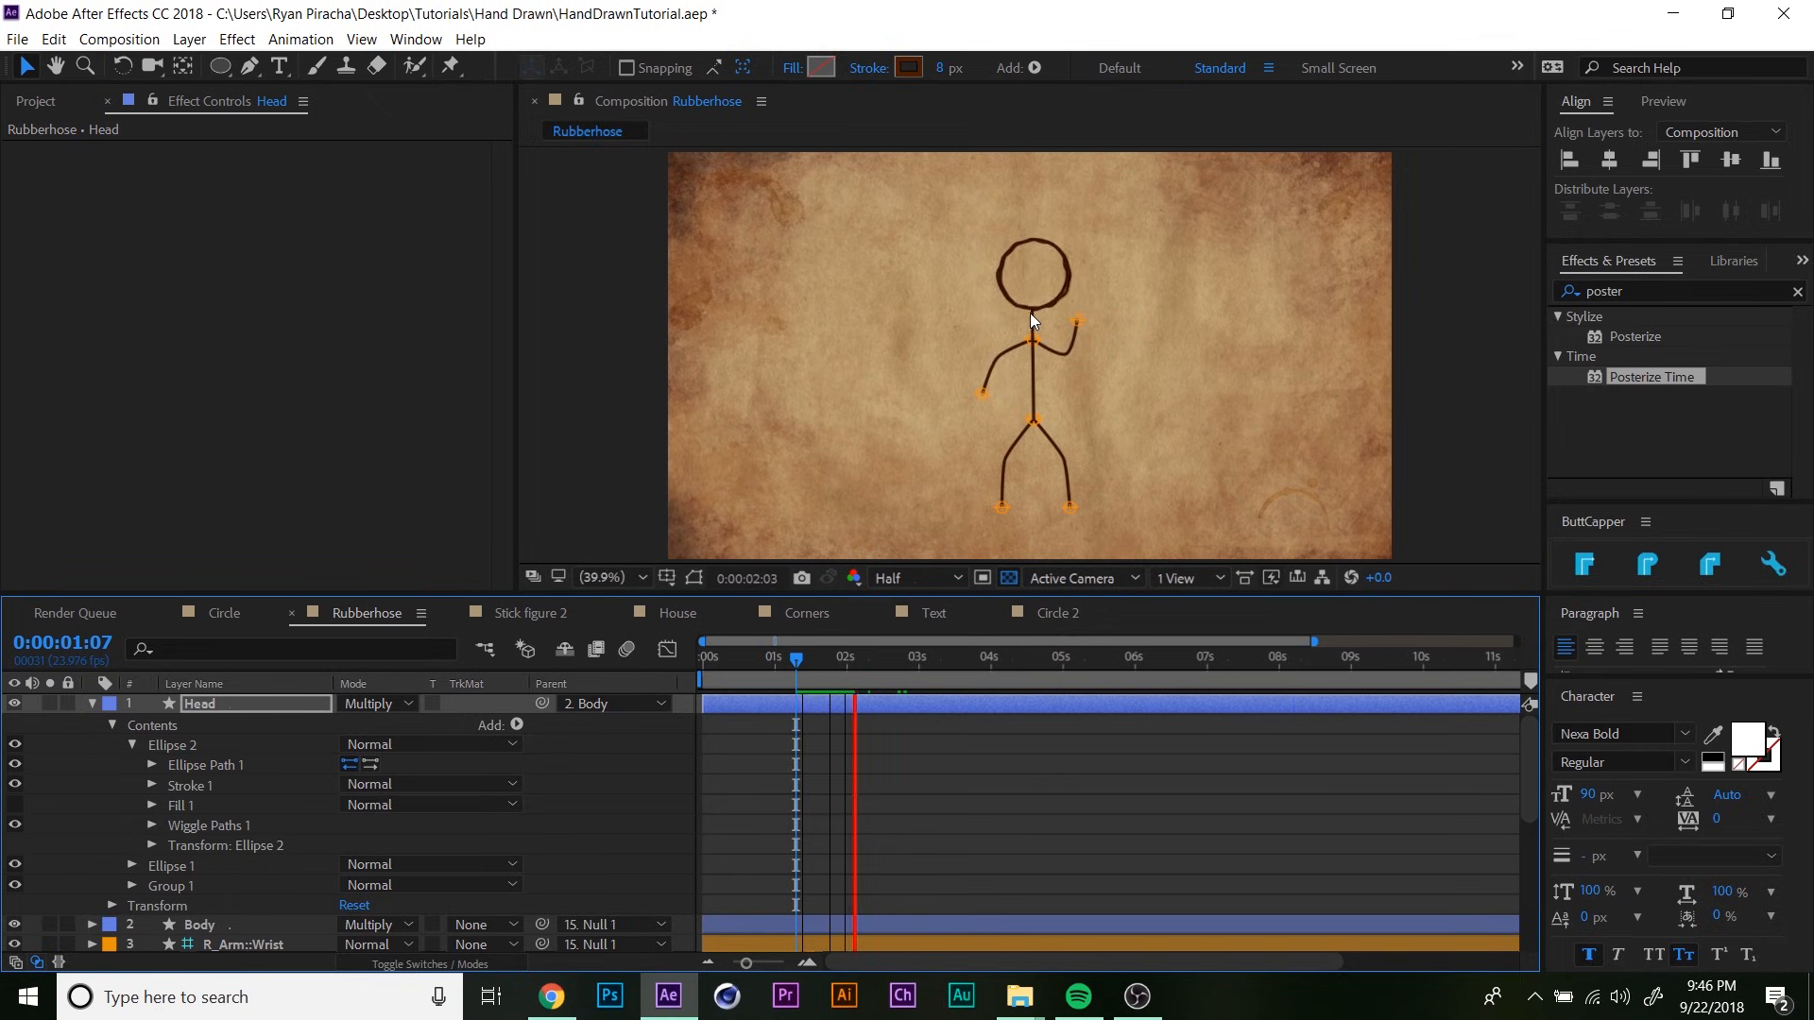
pyautogui.press('space')
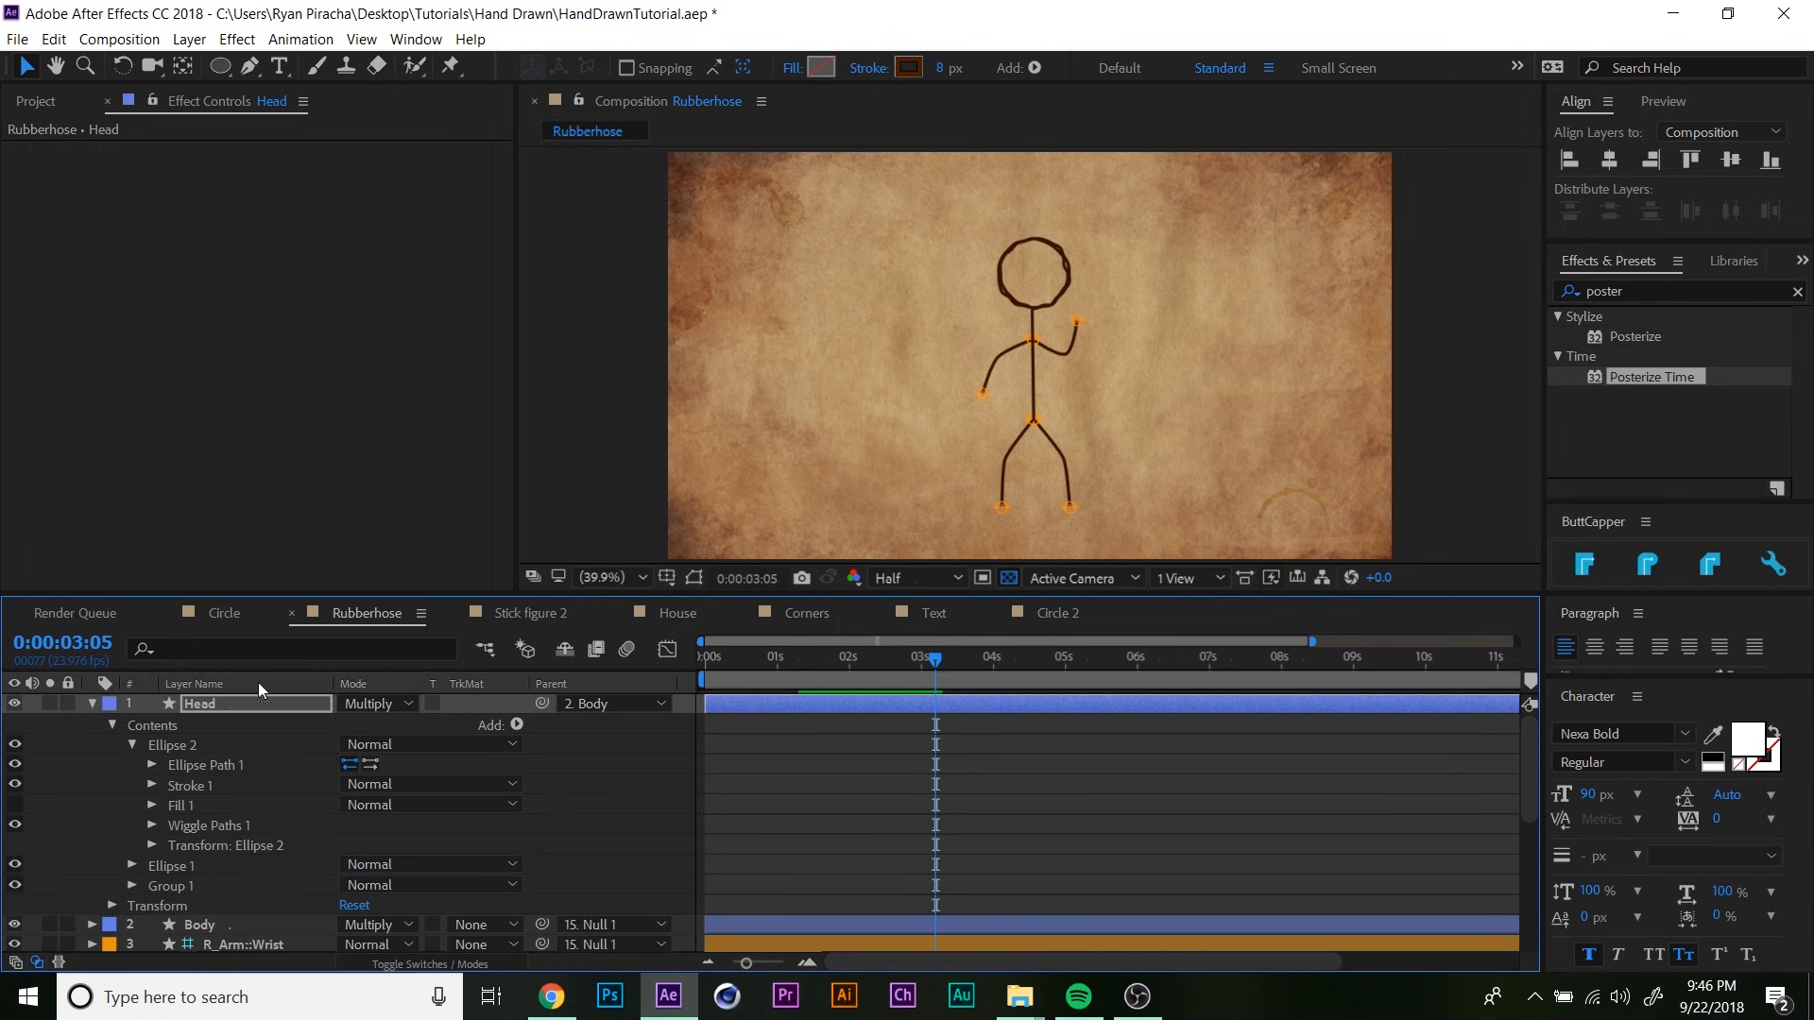
pyautogui.click(94, 703)
# - Add Wiggle Paths to the BaseHose group inside the R_Arm layer's Style contents
pyautogui.scroll(-2, 235, 829)
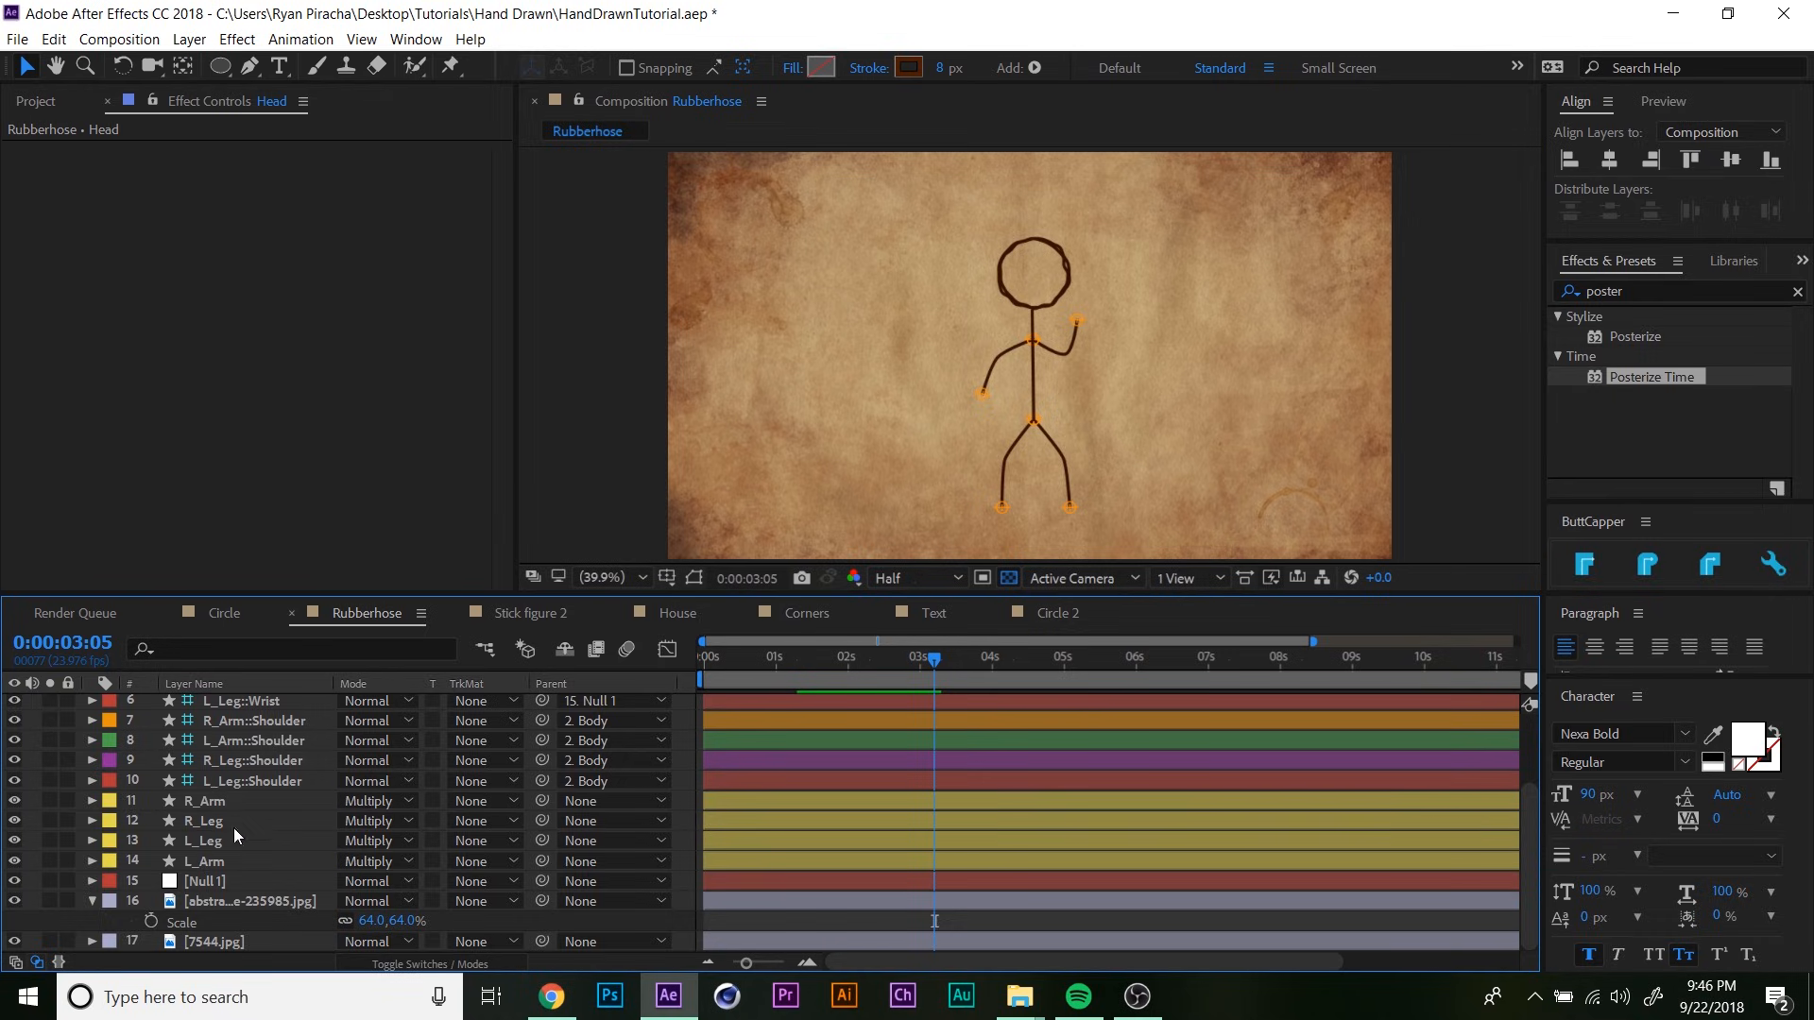
pyautogui.click(222, 801)
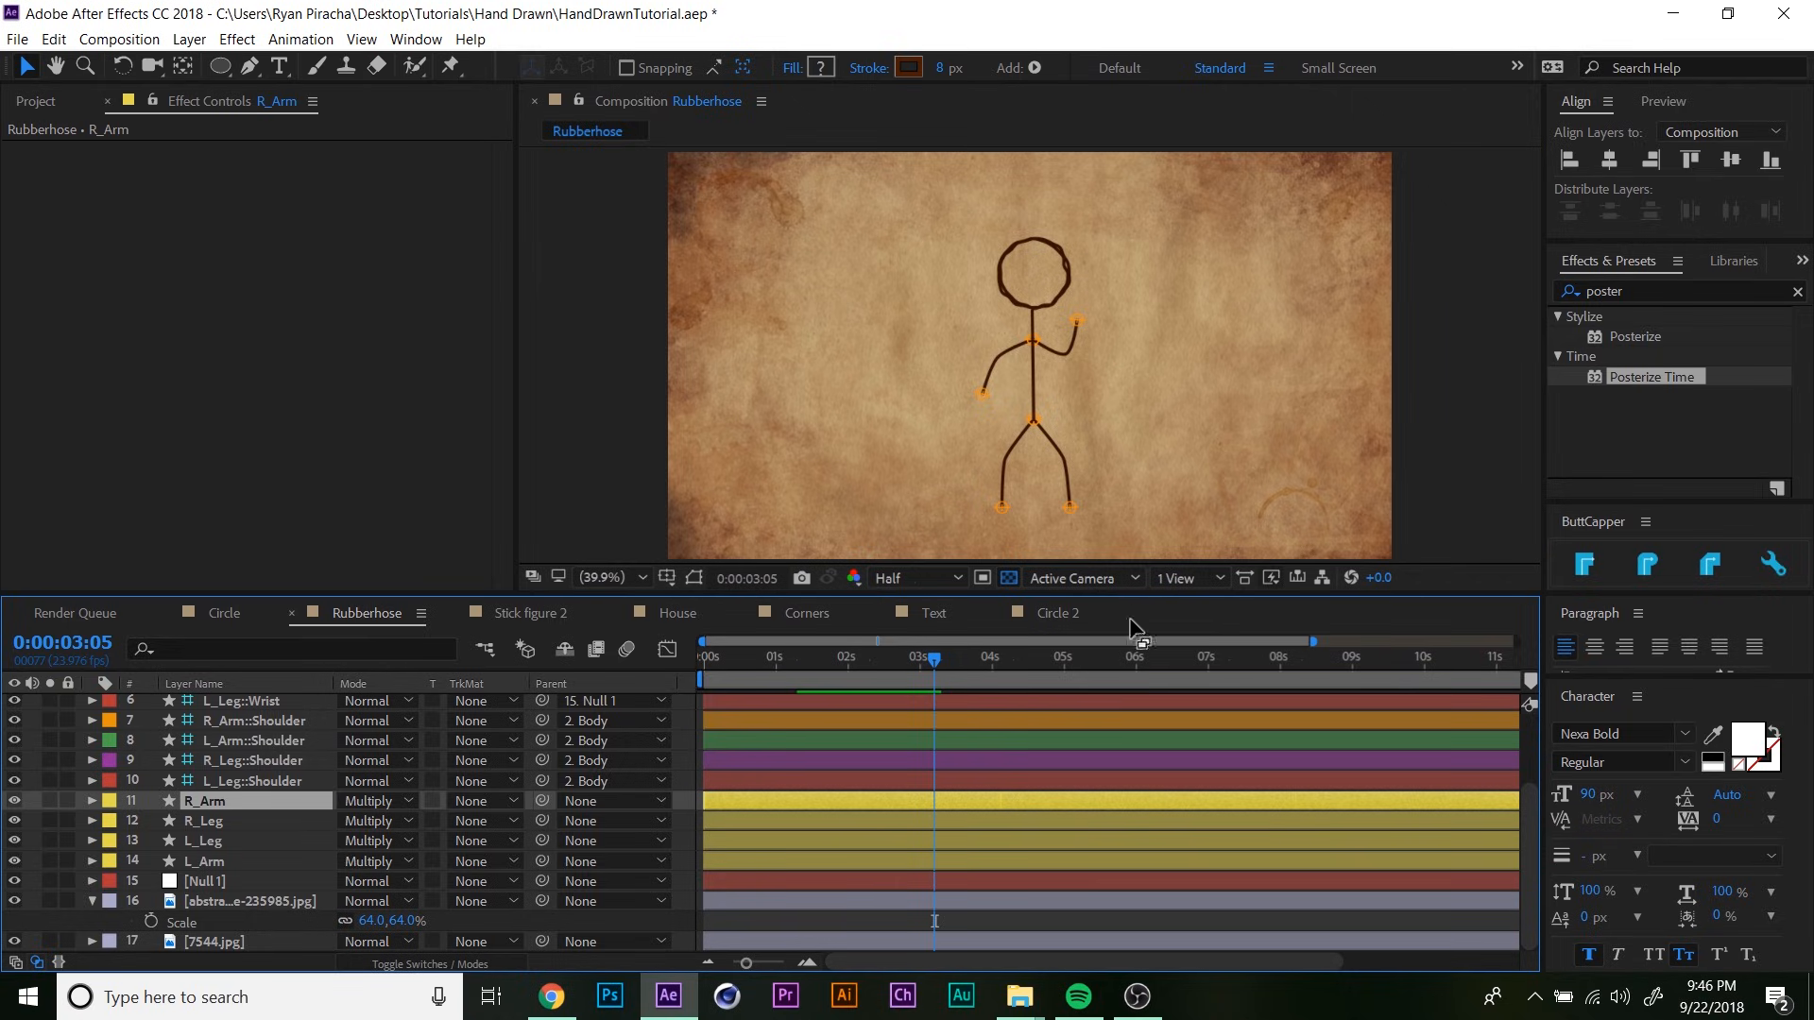
pyautogui.moveTo(267, 808); pyautogui.dragTo(268, 777)
pyautogui.click(133, 810)
pyautogui.scroll(-1, 161, 818)
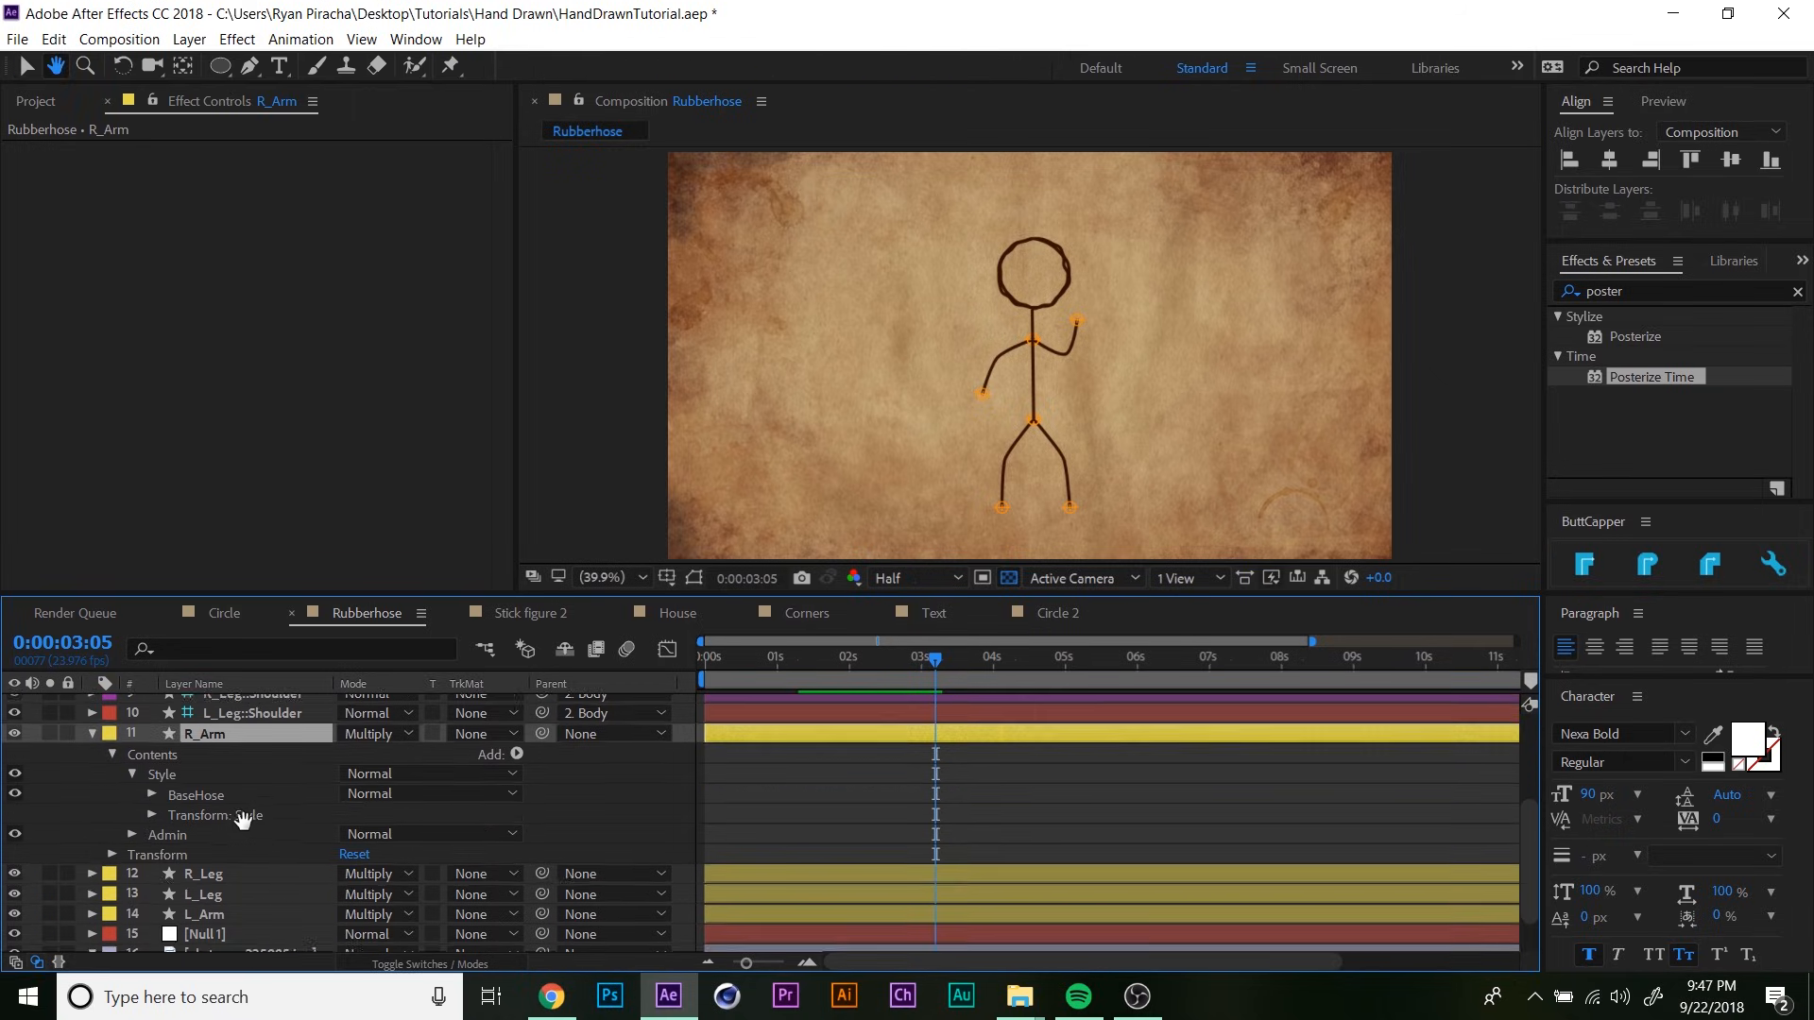
pyautogui.click(151, 796)
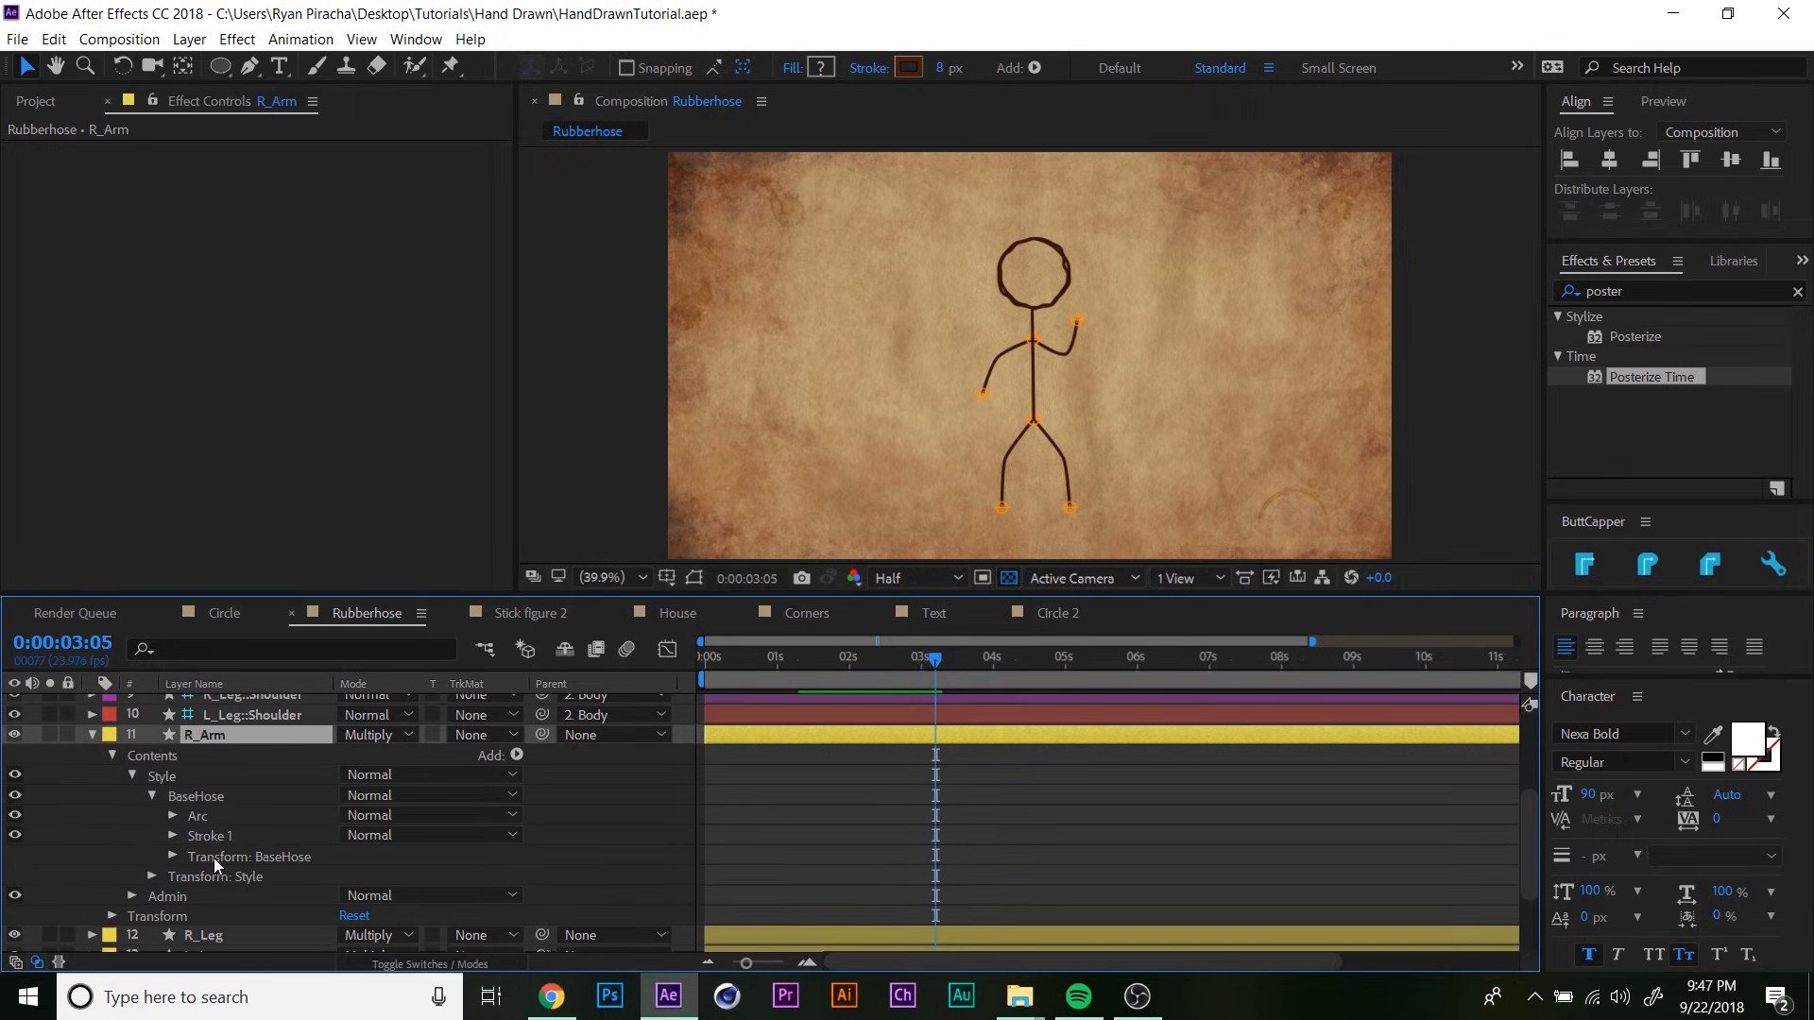
pyautogui.click(192, 795)
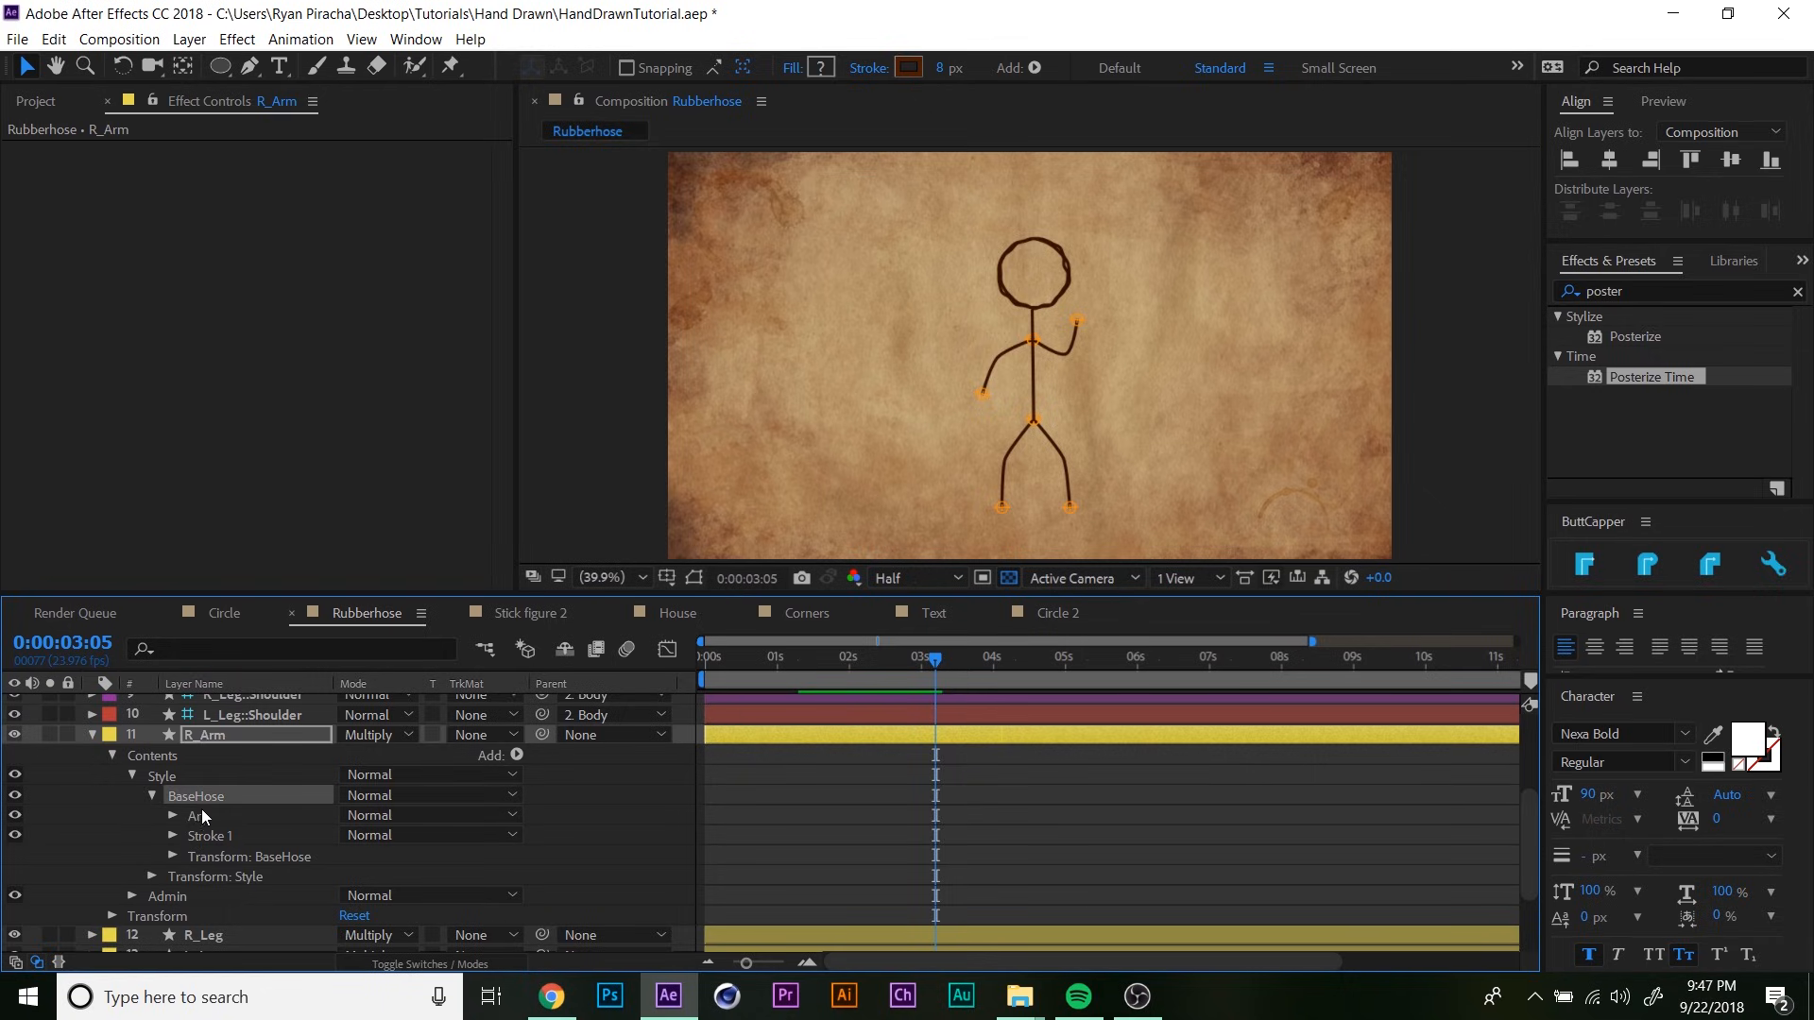
pyautogui.click(517, 755)
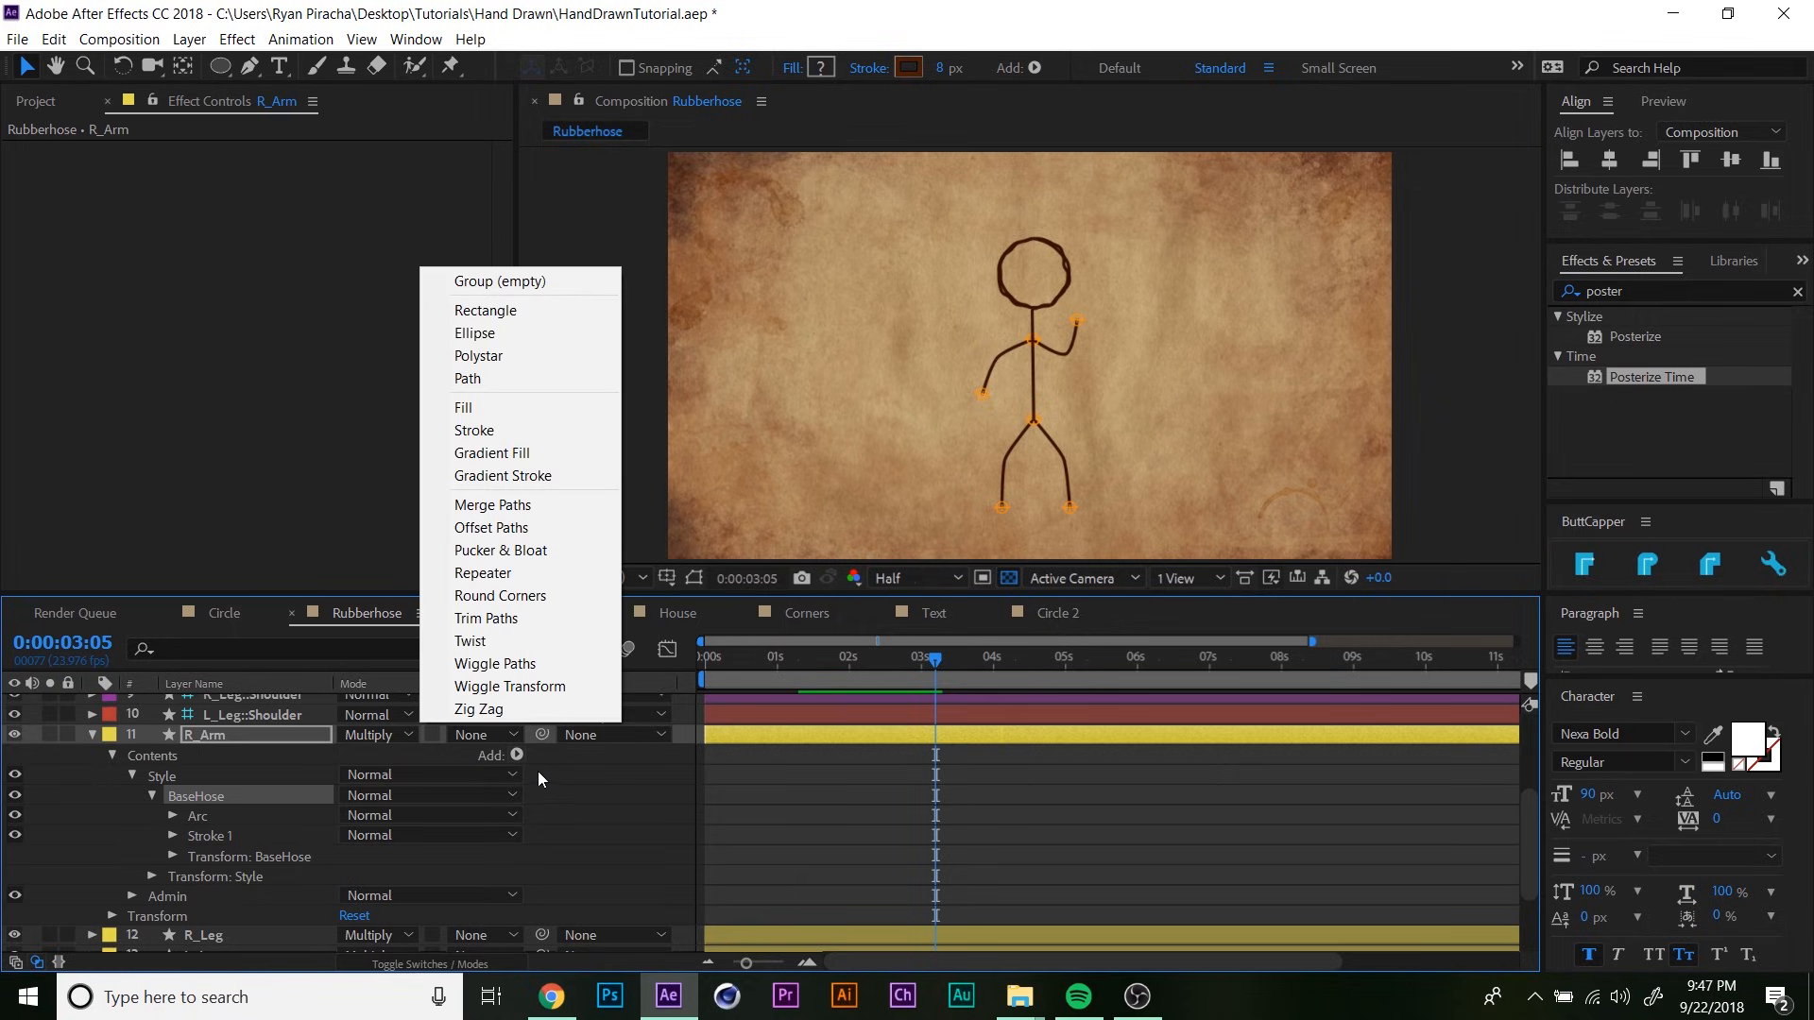
pyautogui.click(532, 668)
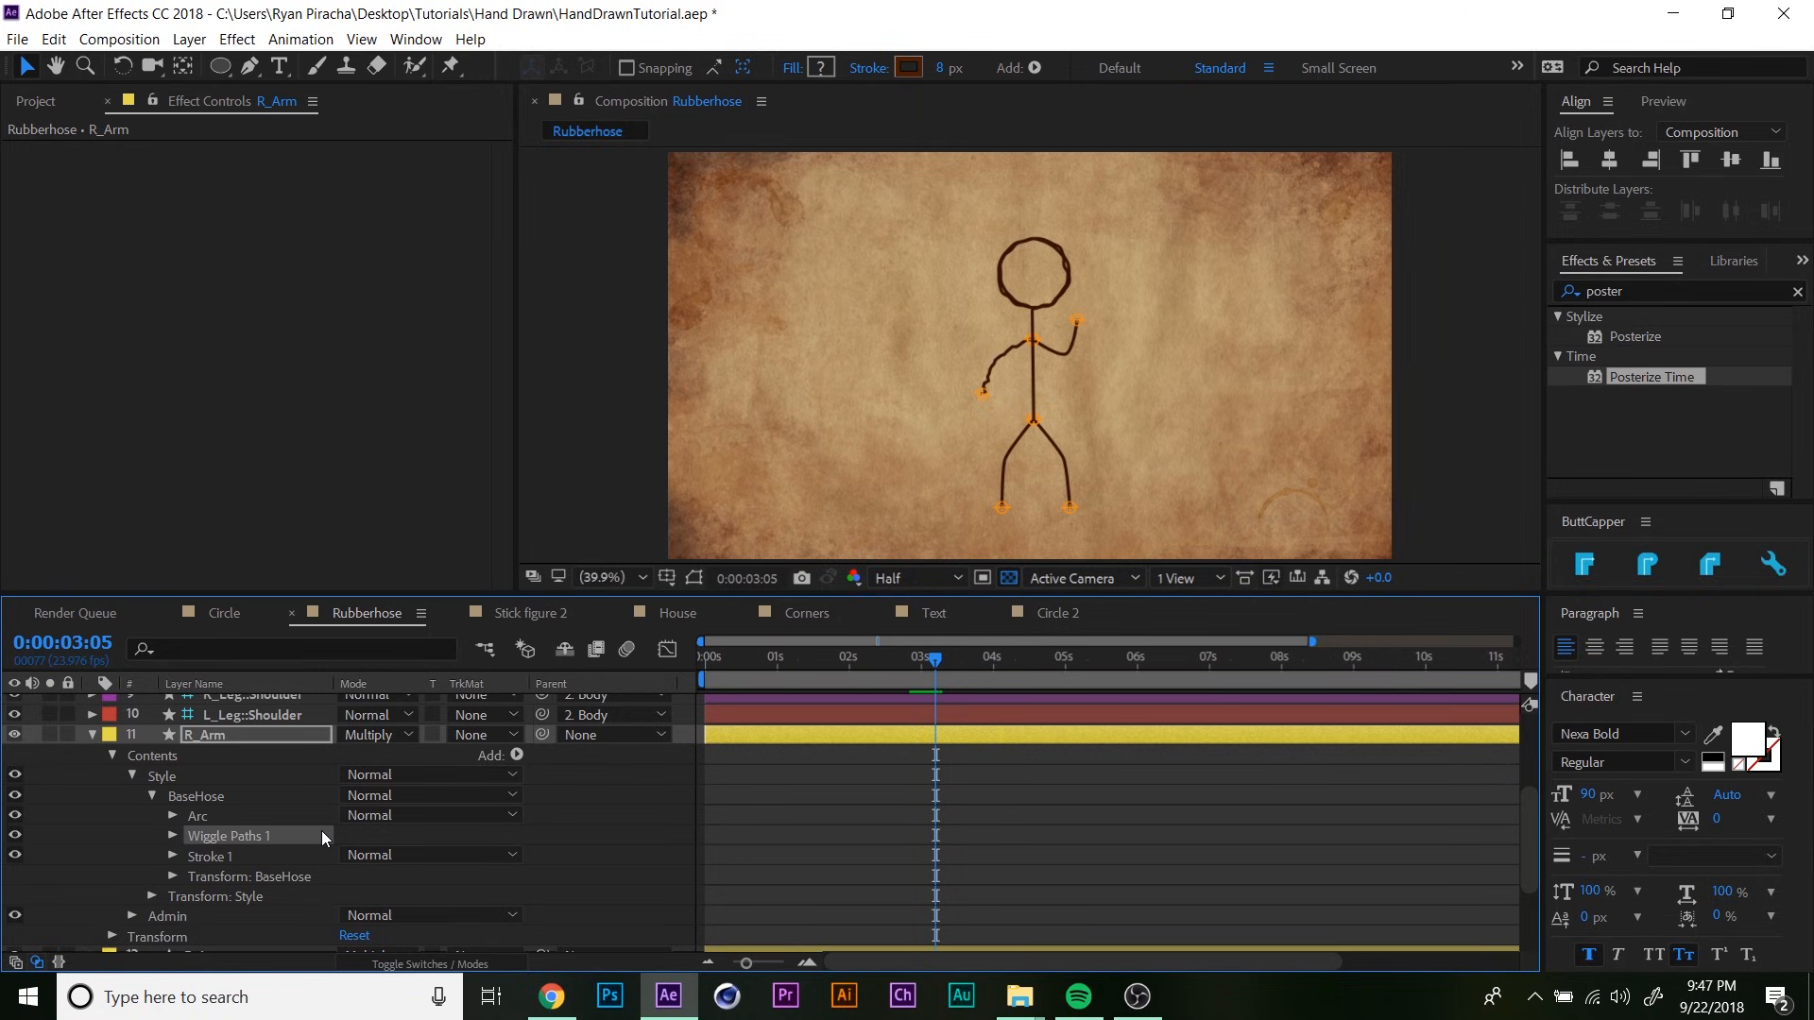
# - Switch to the Stick figure 2 composition and preview its animation from the start
pyautogui.click(530, 614)
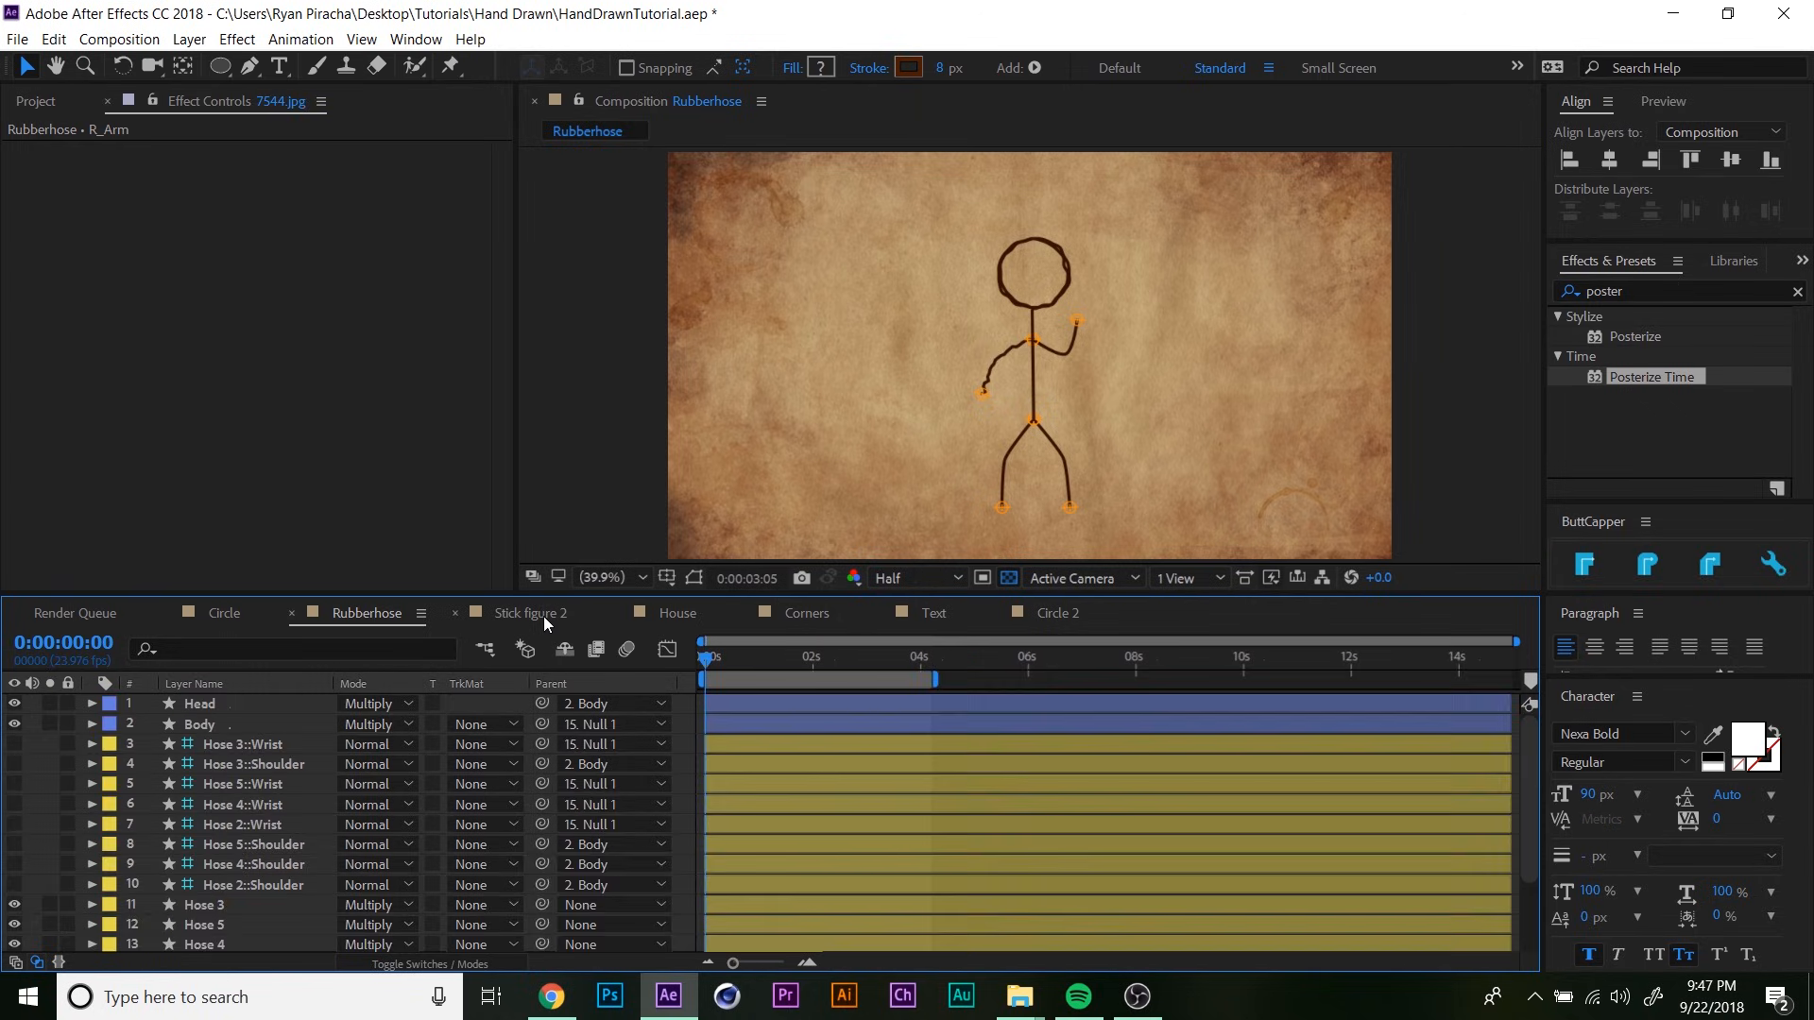
pyautogui.moveTo(809, 661); pyautogui.dragTo(673, 678)
pyautogui.press('space')
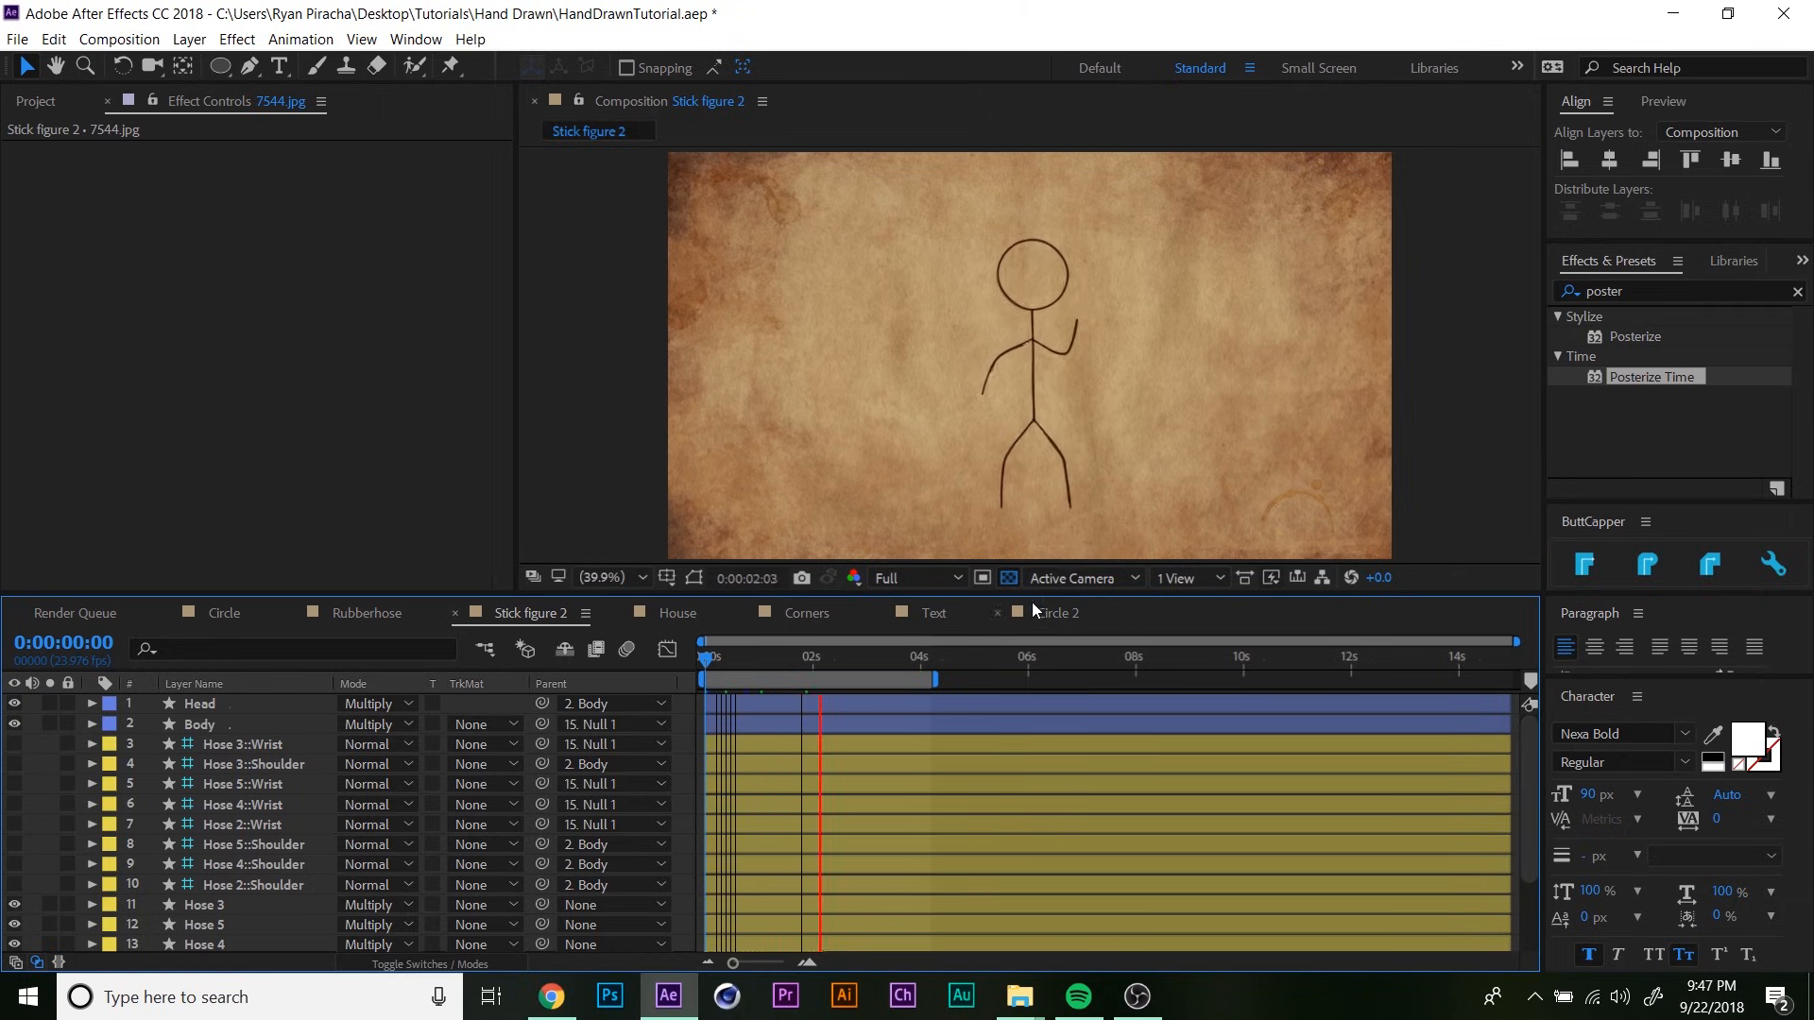
pyautogui.press('space')
pyautogui.press('space')
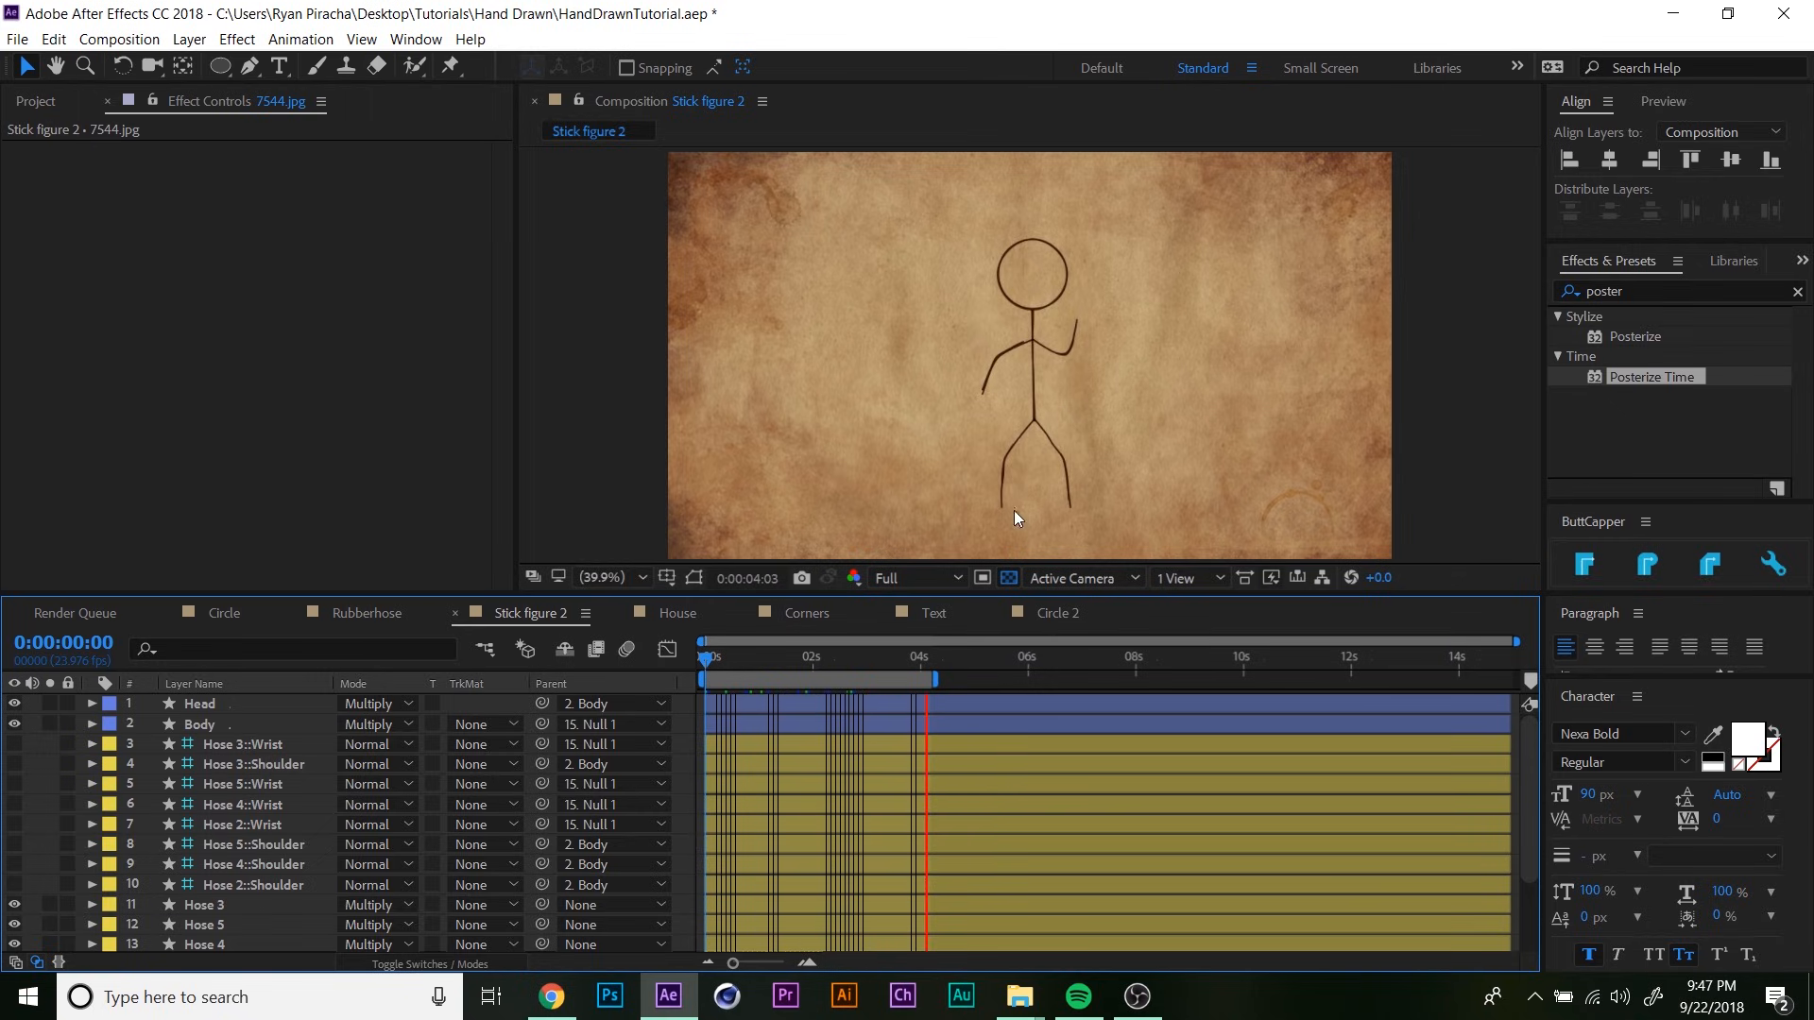
pyautogui.press('space')
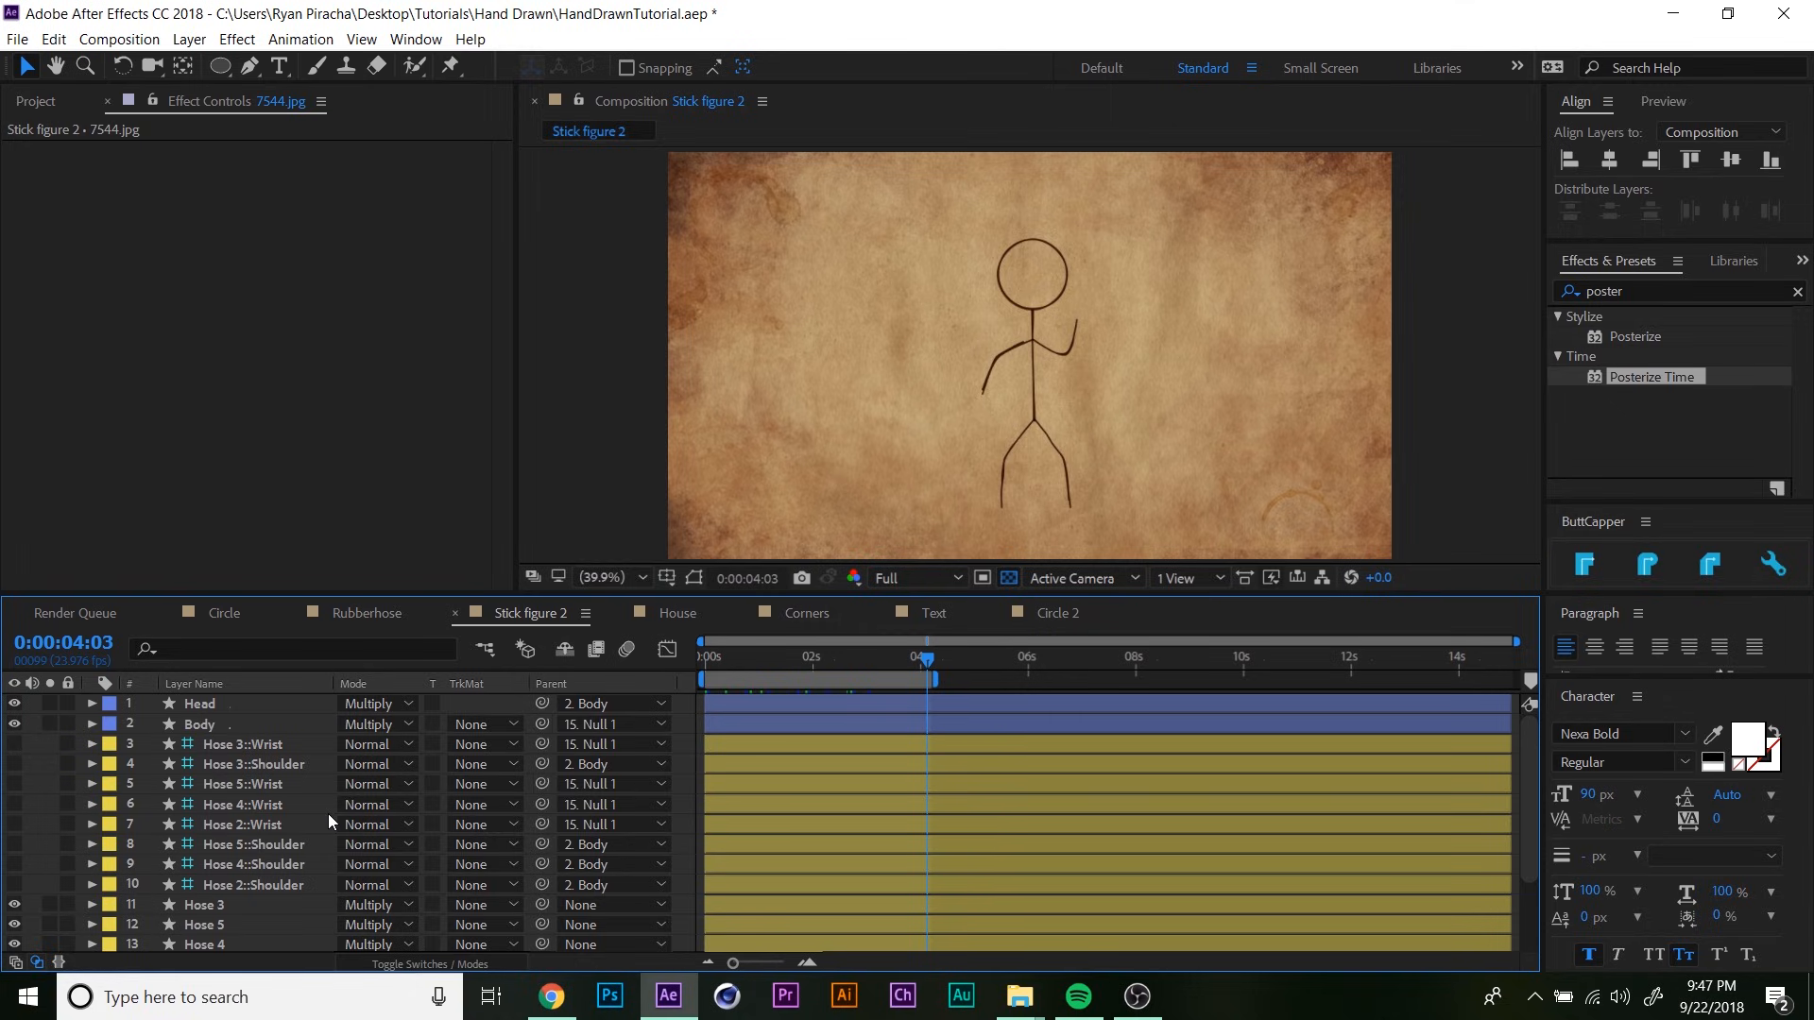
# - Create an adjustment layer at the top of the Stick figure 2 layer stack and apply Posterize Time to it
pyautogui.hotkey('ctrl', 'alt', 'y')
pyautogui.moveTo(234, 945); pyautogui.dragTo(275, 693)
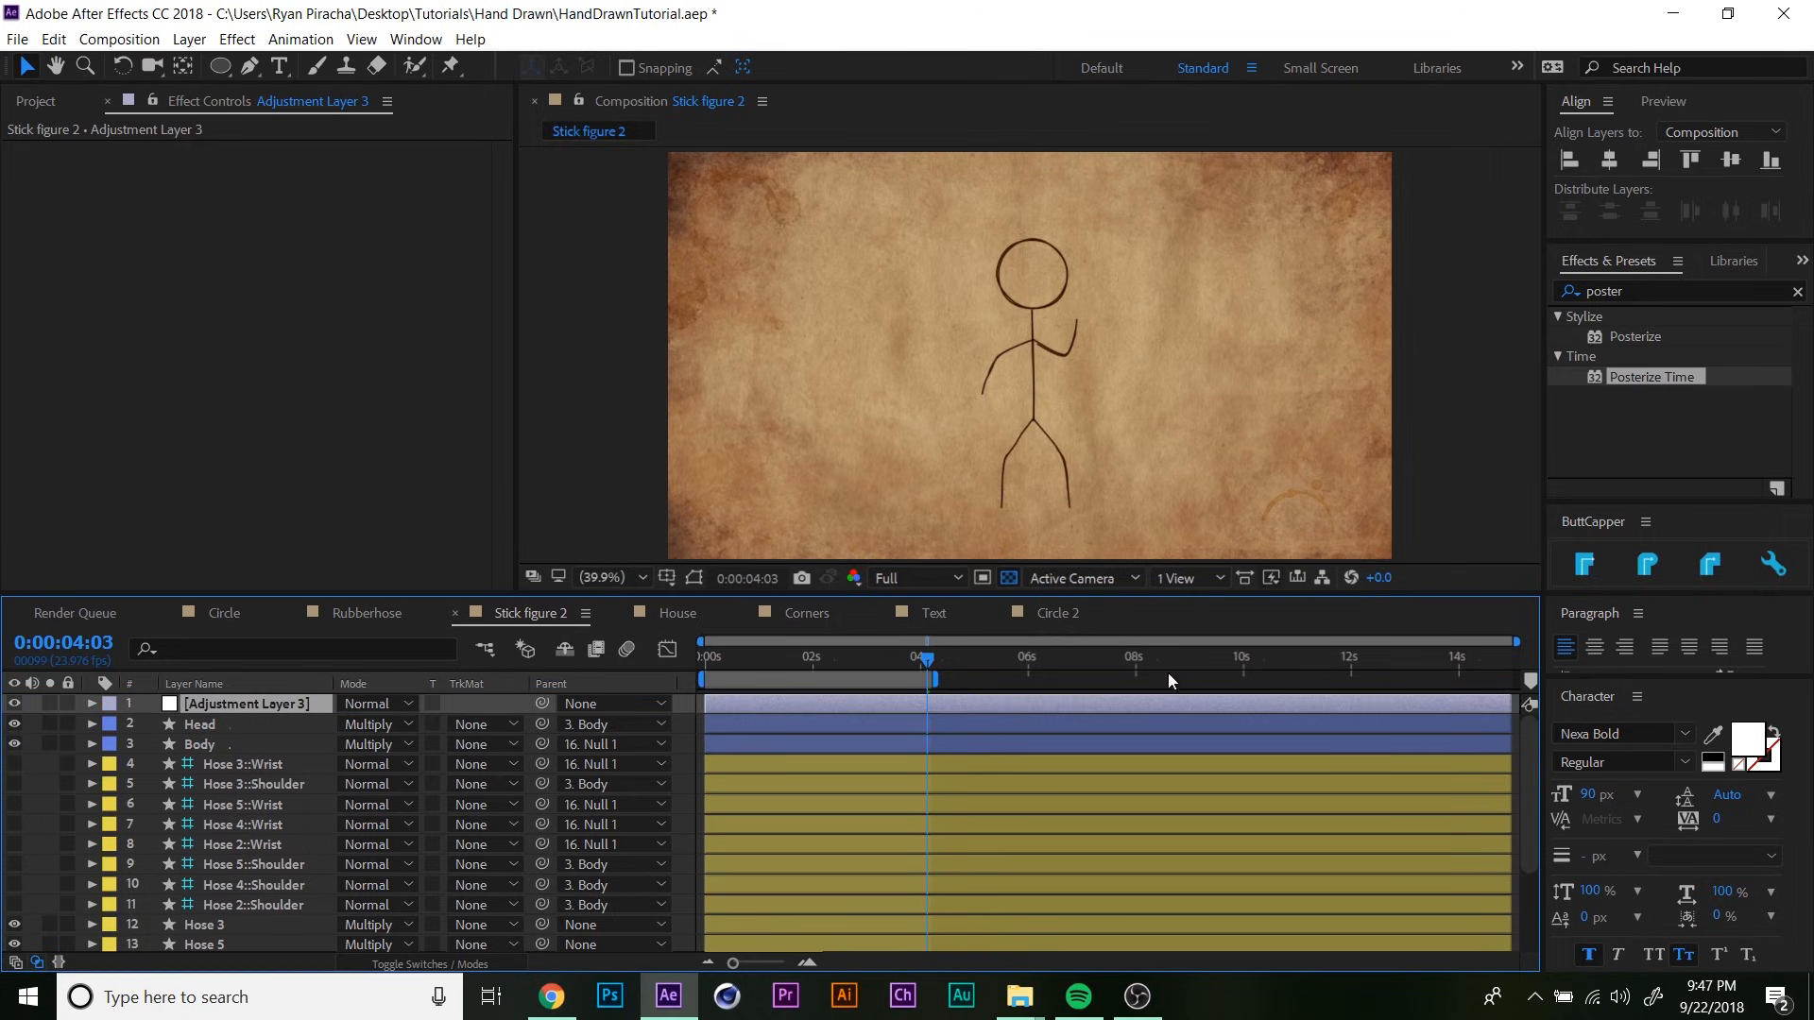
pyautogui.moveTo(1664, 376); pyautogui.dragTo(268, 705)
# - Set the adjustment layer's Posterize Time frame rate to 8
pyautogui.click(288, 170)
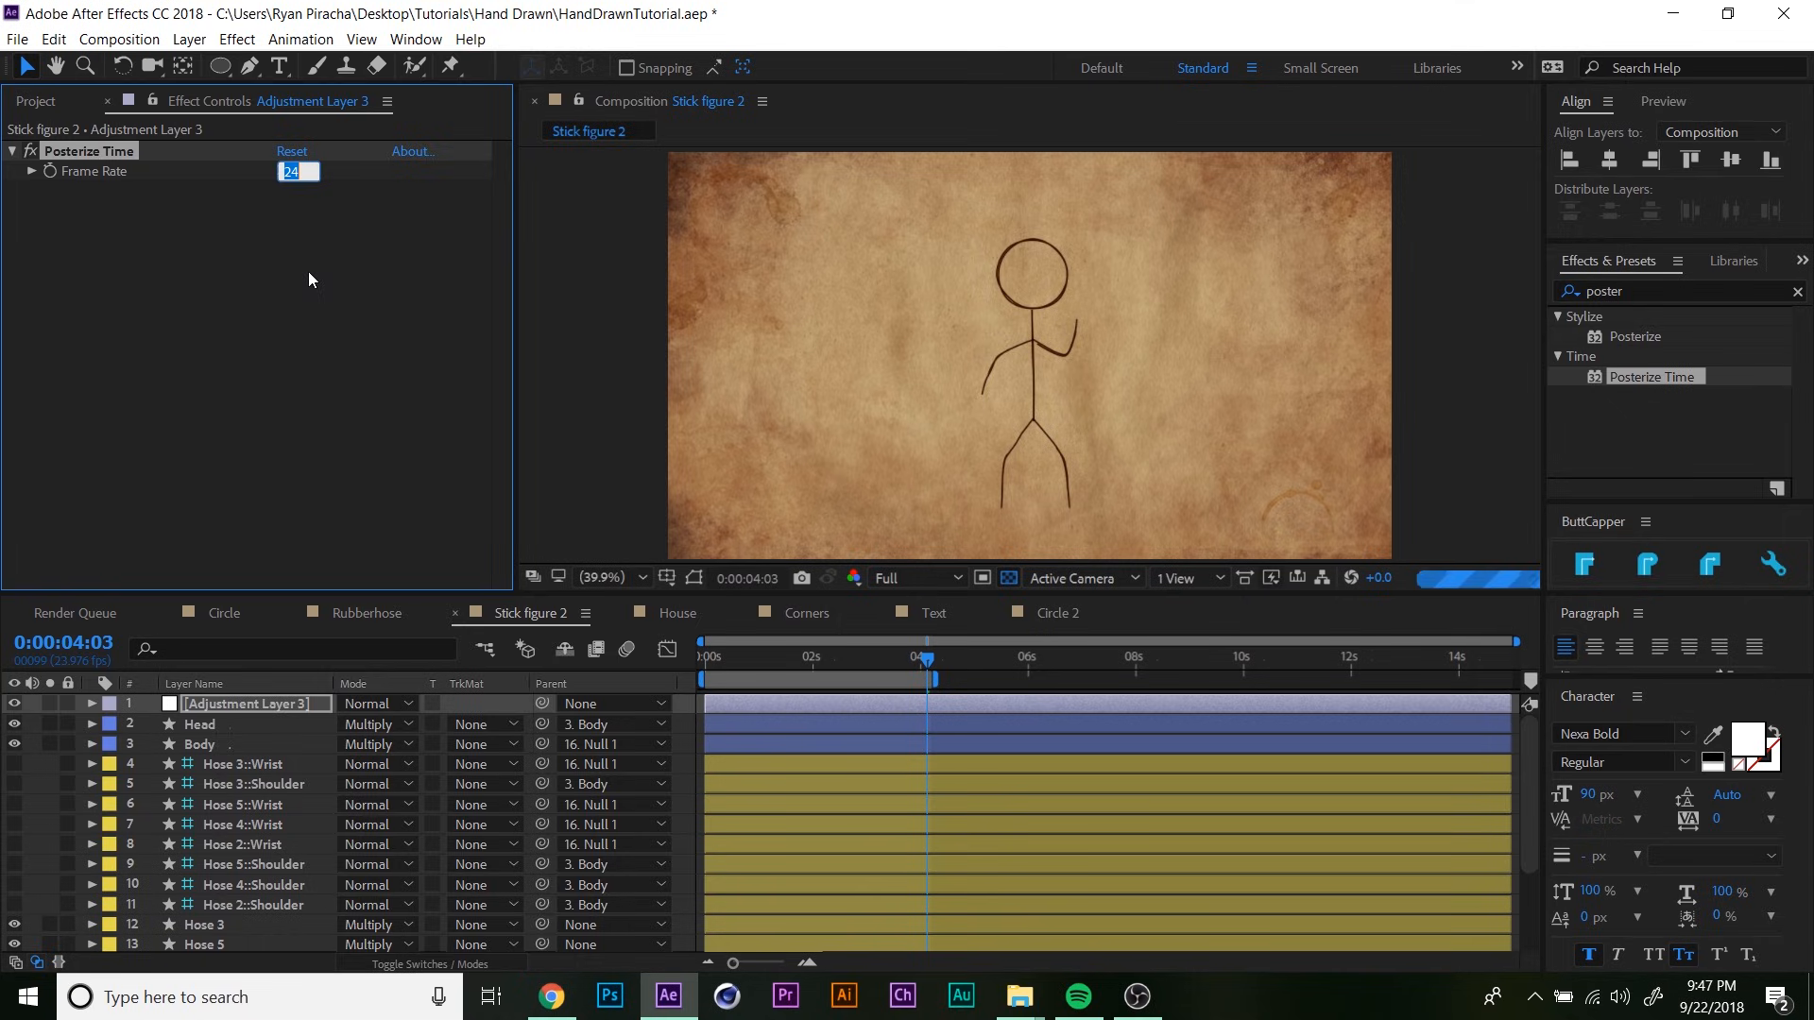
pyautogui.write('8')
pyautogui.press('Return')
# - Move to 0:00:00:11 and set the adjustment layer's Posterize Time frame rate to 12
pyautogui.click(725, 661)
pyautogui.click(732, 661)
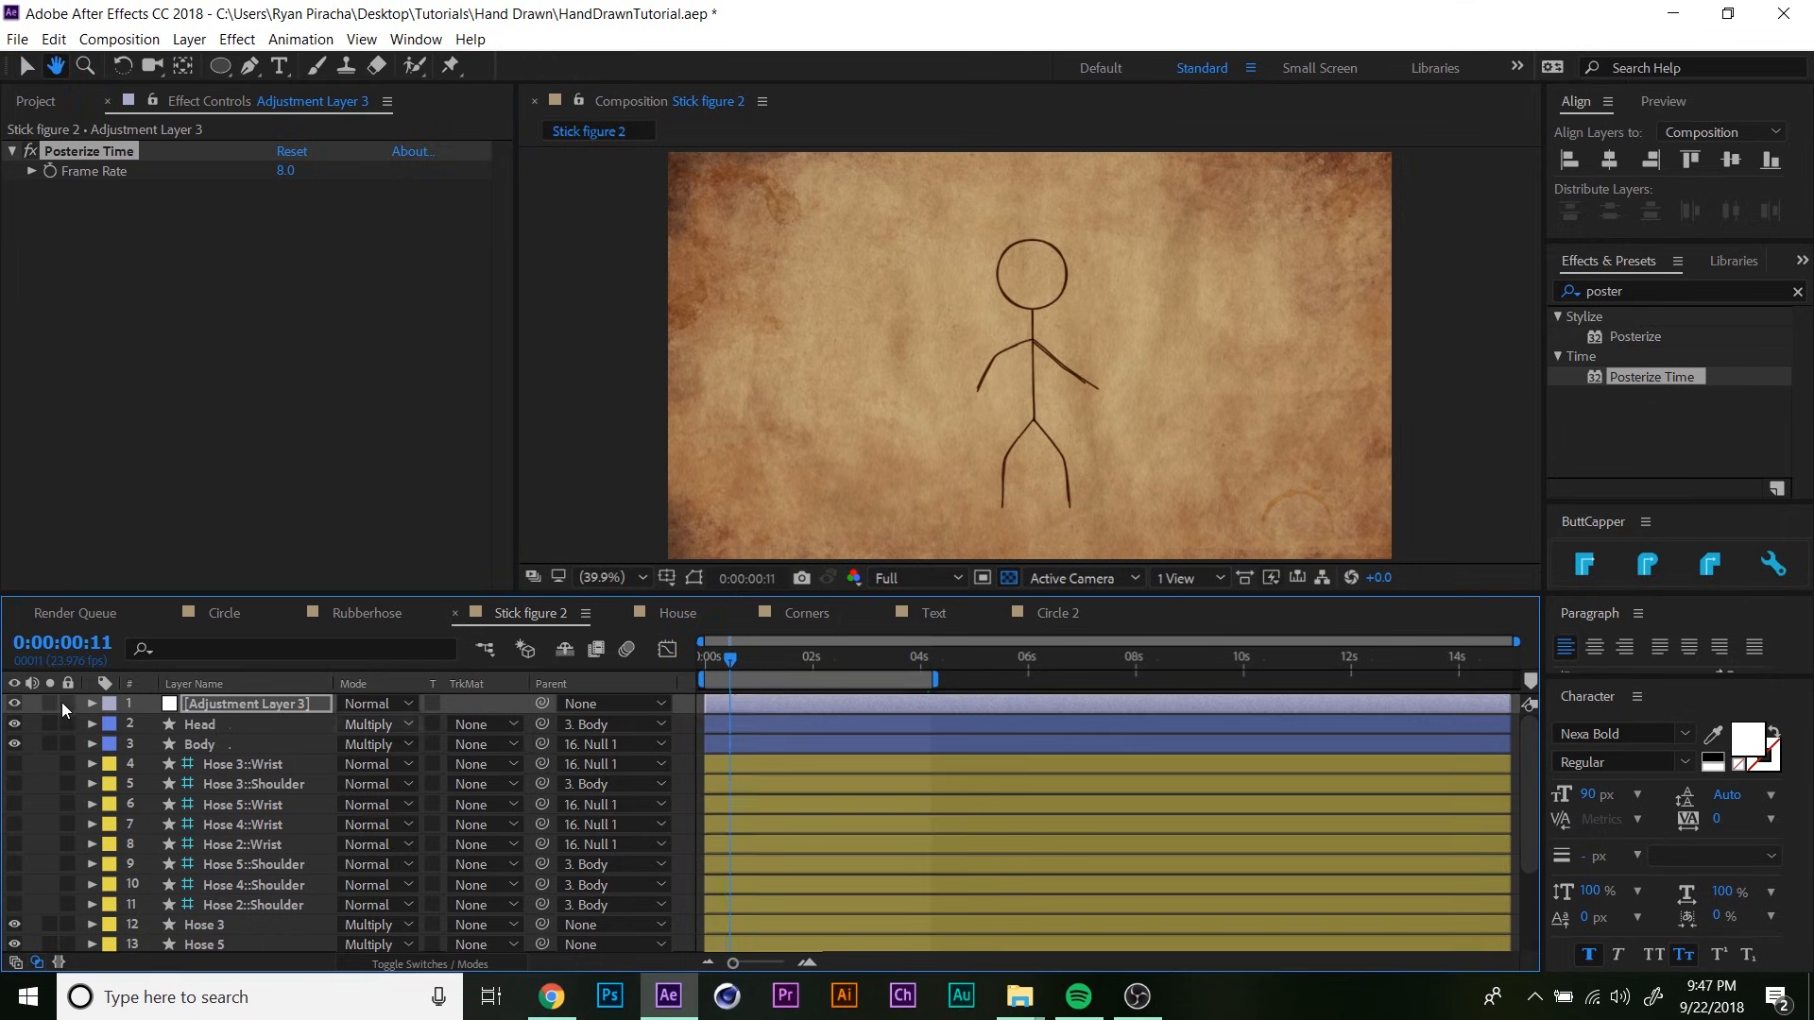
pyautogui.click(286, 170)
pyautogui.write('12')
pyautogui.press('Return')
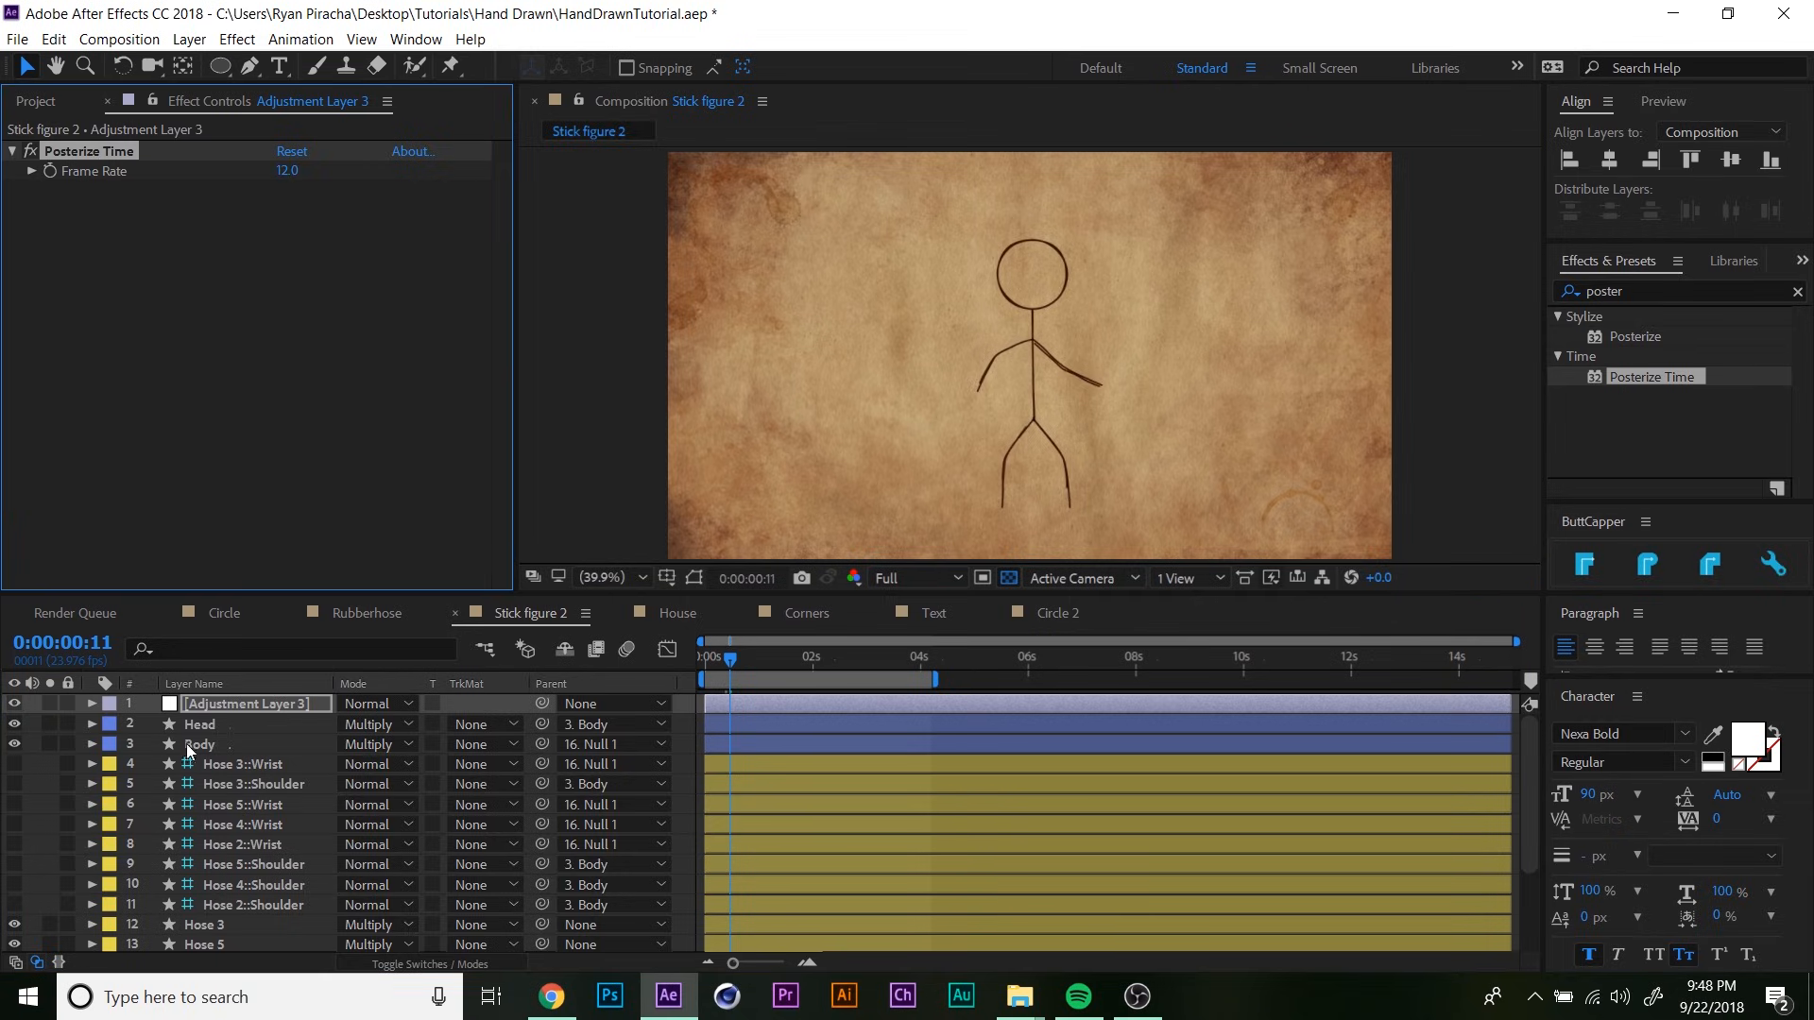
pyautogui.click(763, 722)
pyautogui.moveTo(751, 728); pyautogui.dragTo(777, 753)
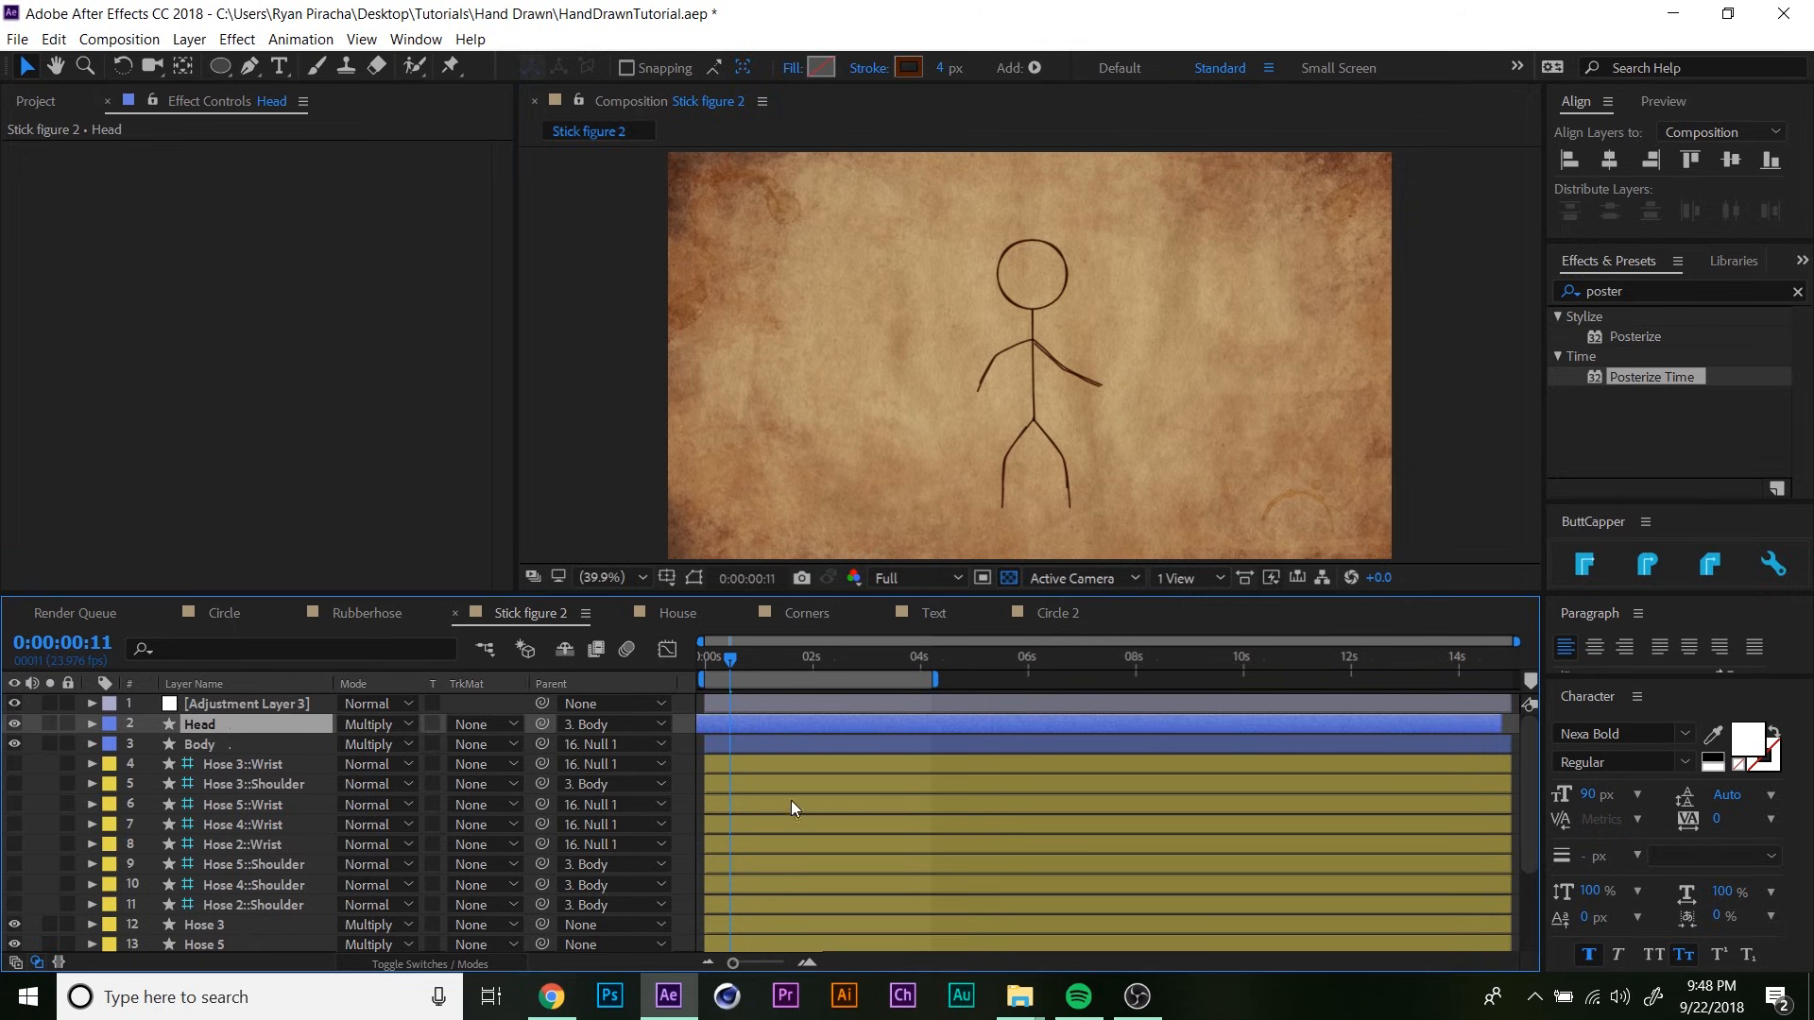
pyautogui.hotkey('ctrl', 'z')
# - Select Adjustment Layer 3 and collapse the abstract background image layer's Scale property
pyautogui.click(266, 701)
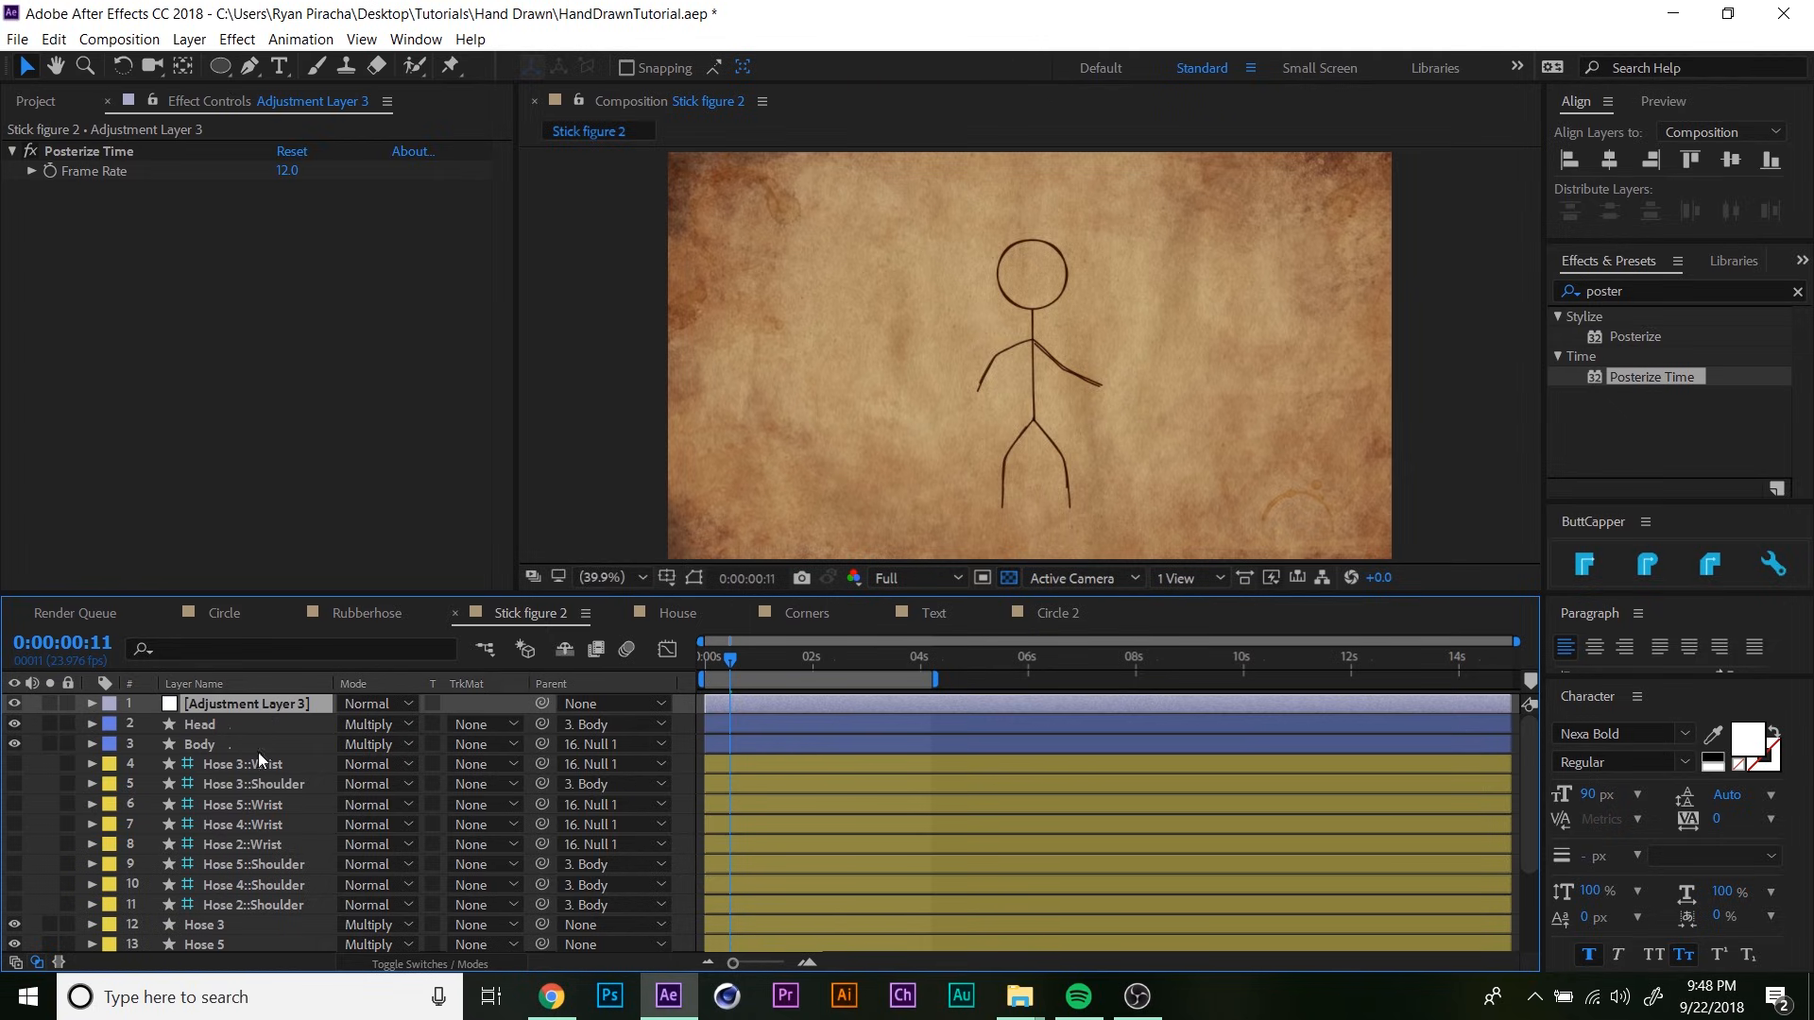
pyautogui.scroll(-3, 253, 770)
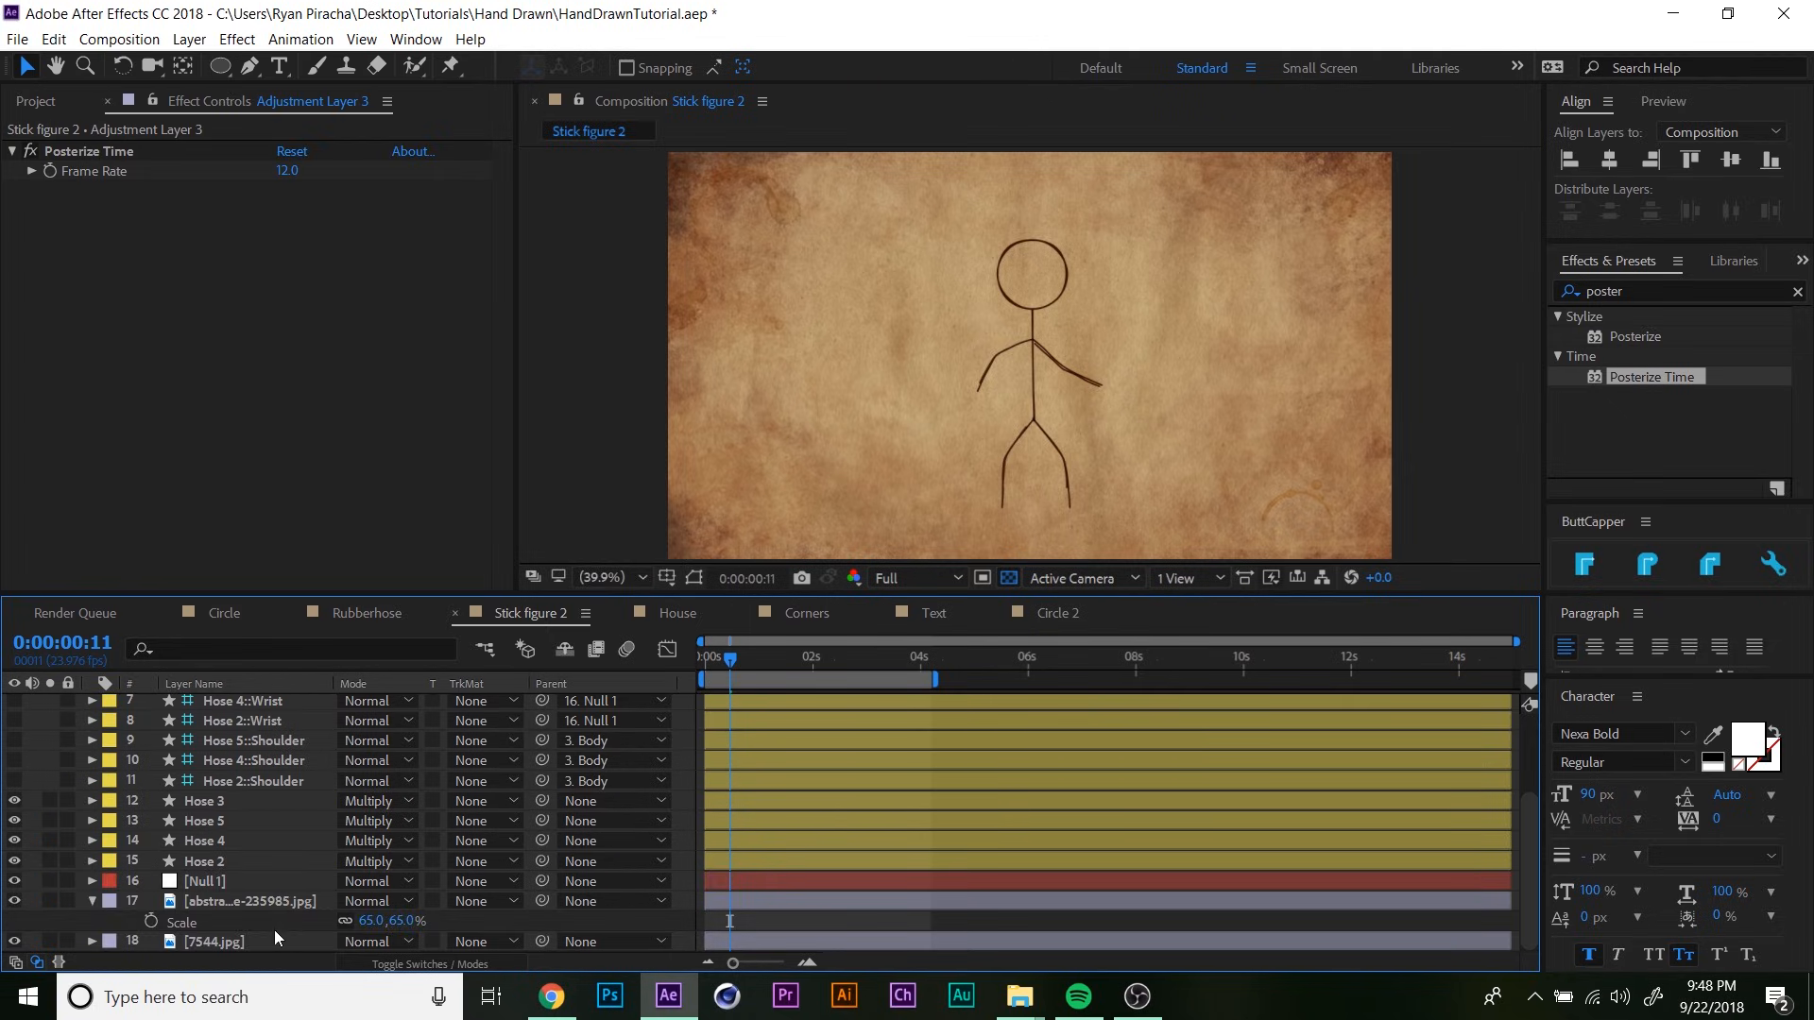
pyautogui.click(93, 900)
pyautogui.scroll(3, 311, 865)
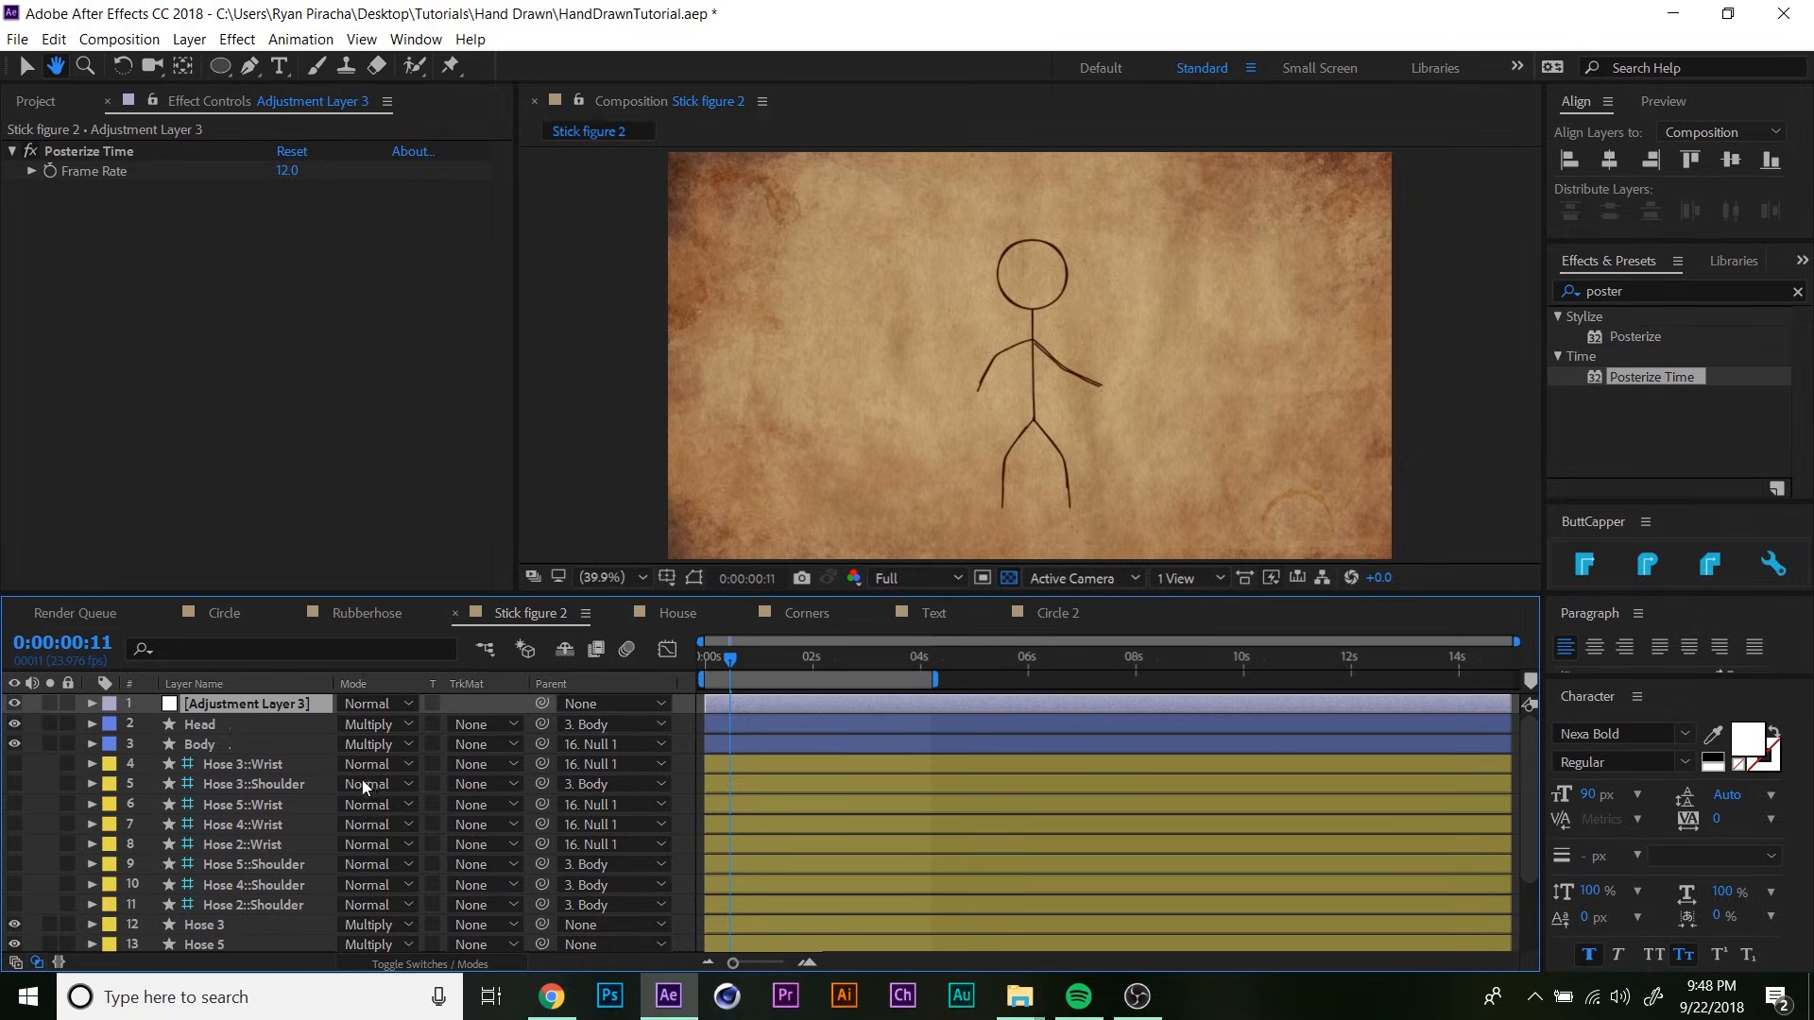
# - Switch to the House composition, return to the first frame and expand the House layer's contents
pyautogui.click(680, 614)
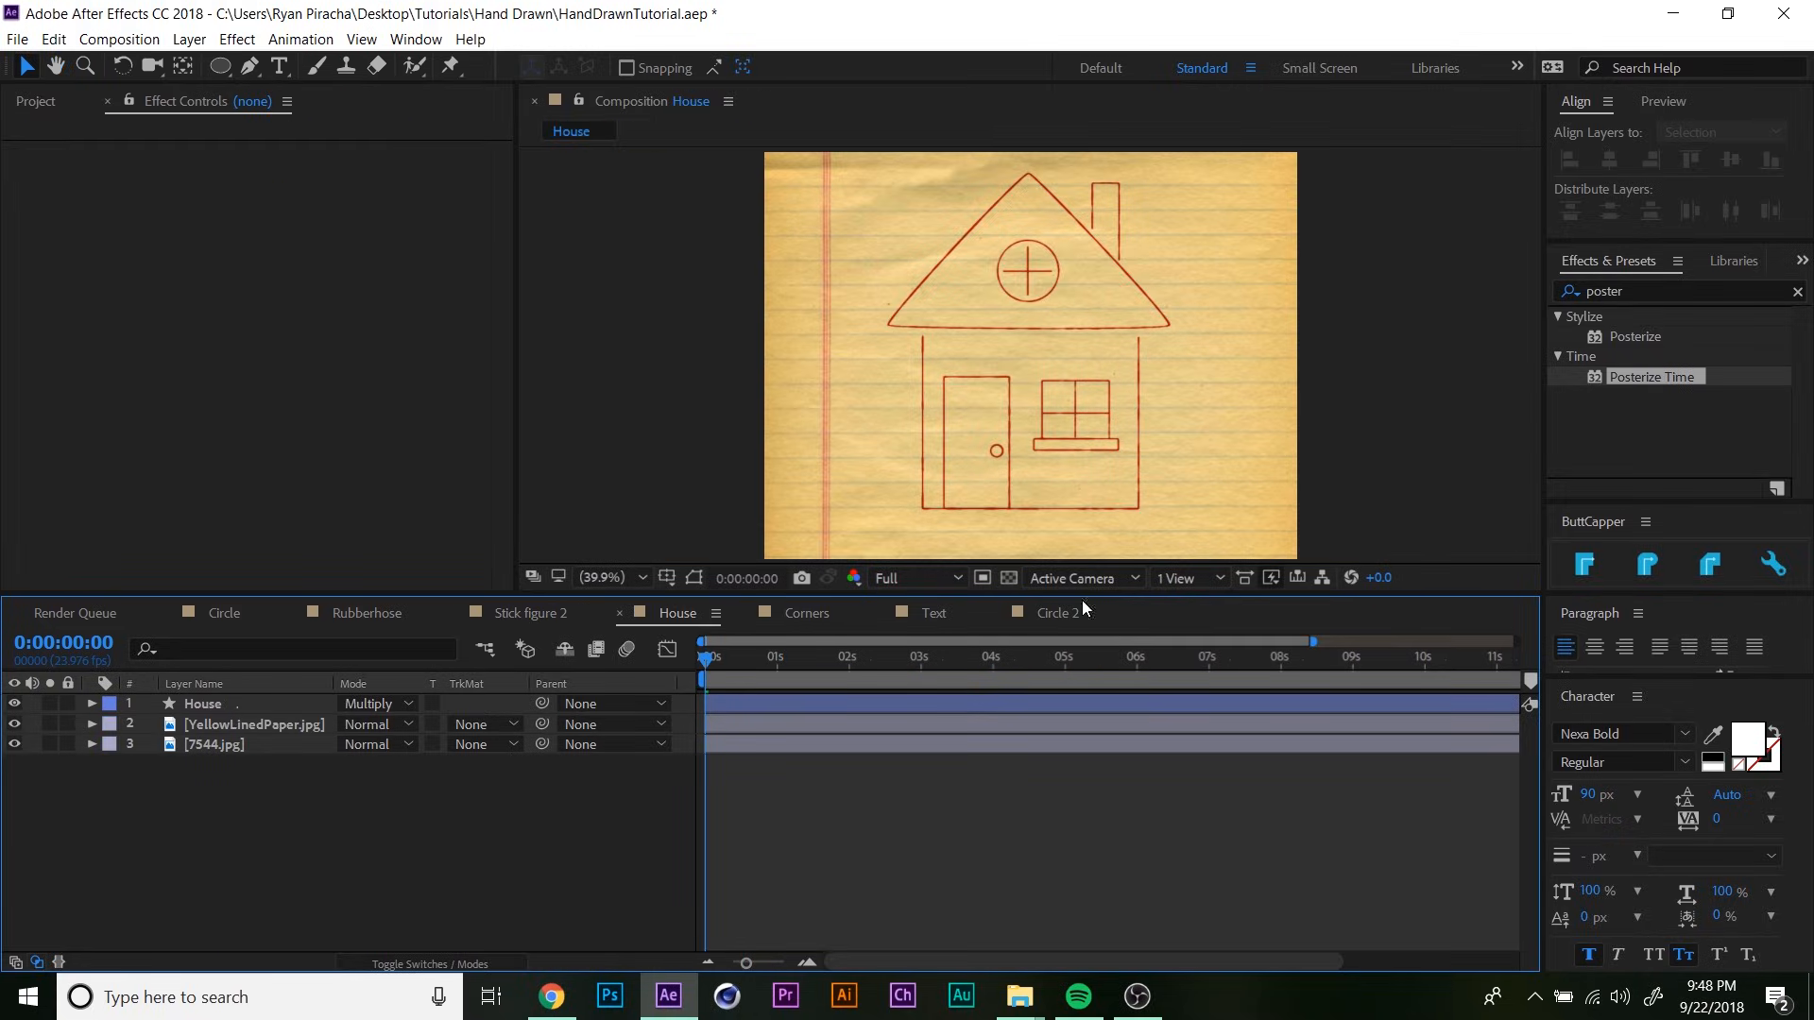
pyautogui.moveTo(739, 660); pyautogui.dragTo(540, 678)
pyautogui.click(114, 709)
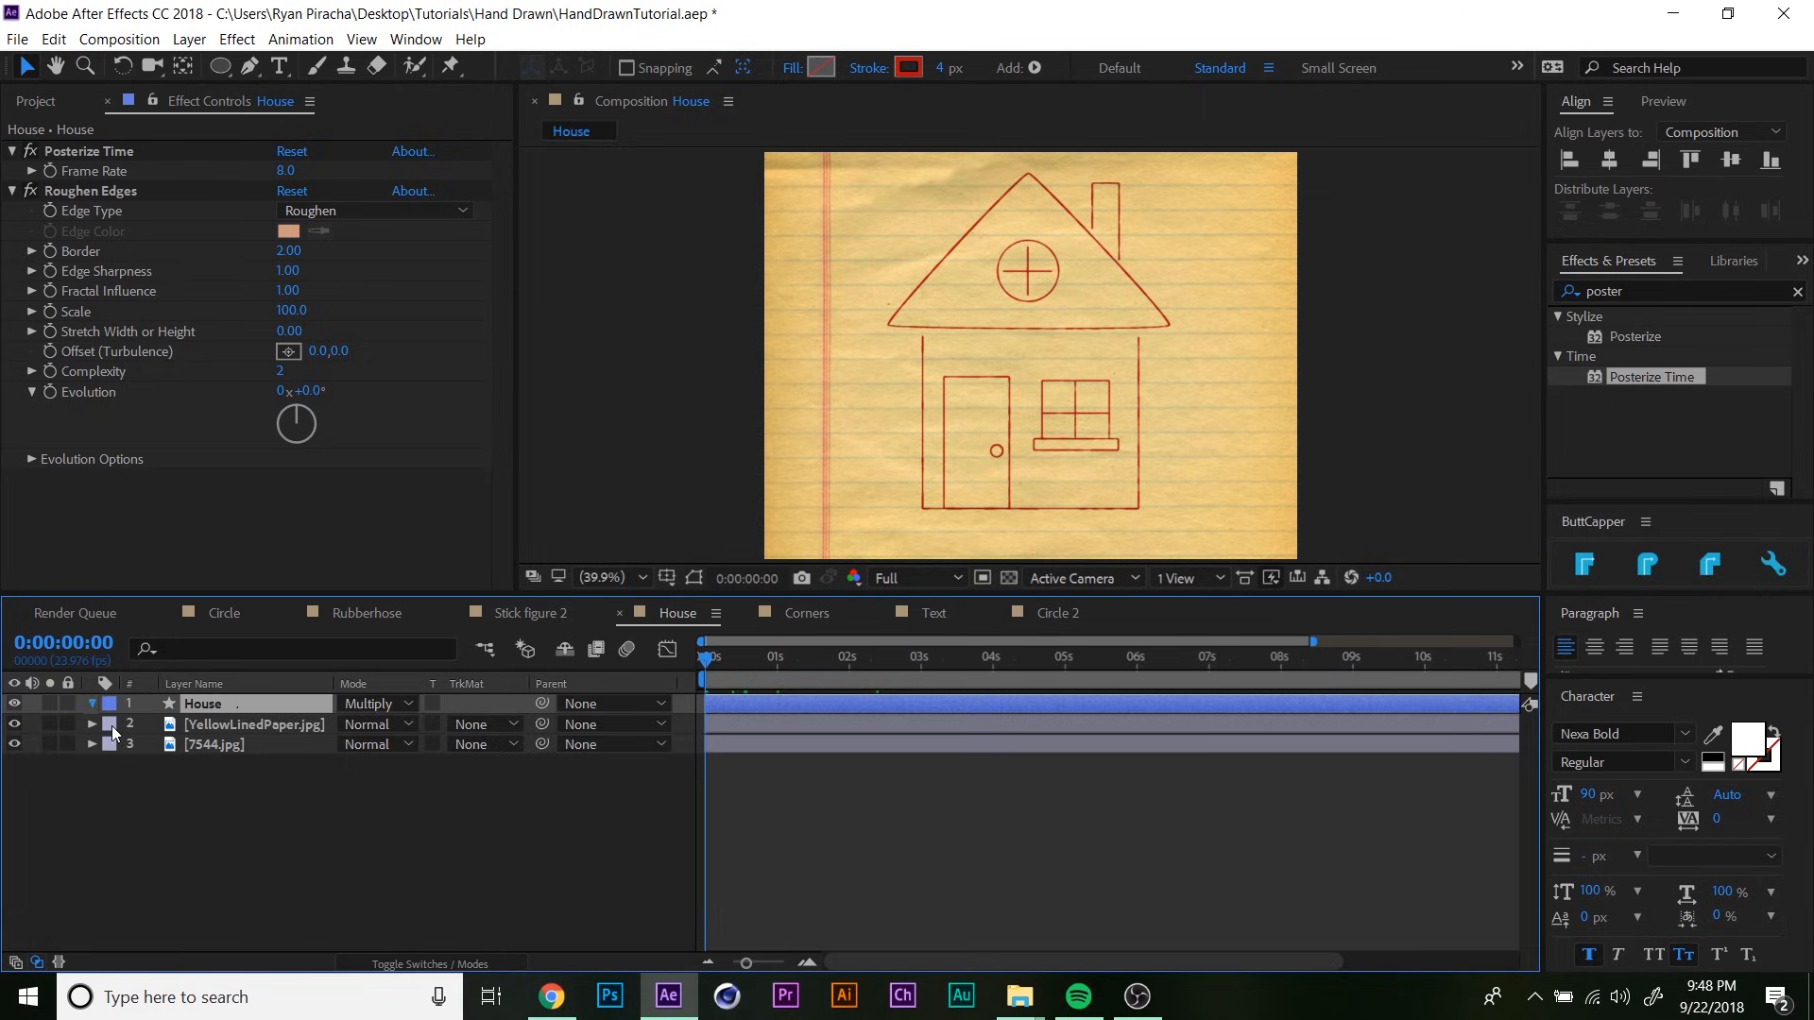
pyautogui.click(92, 705)
pyautogui.click(111, 764)
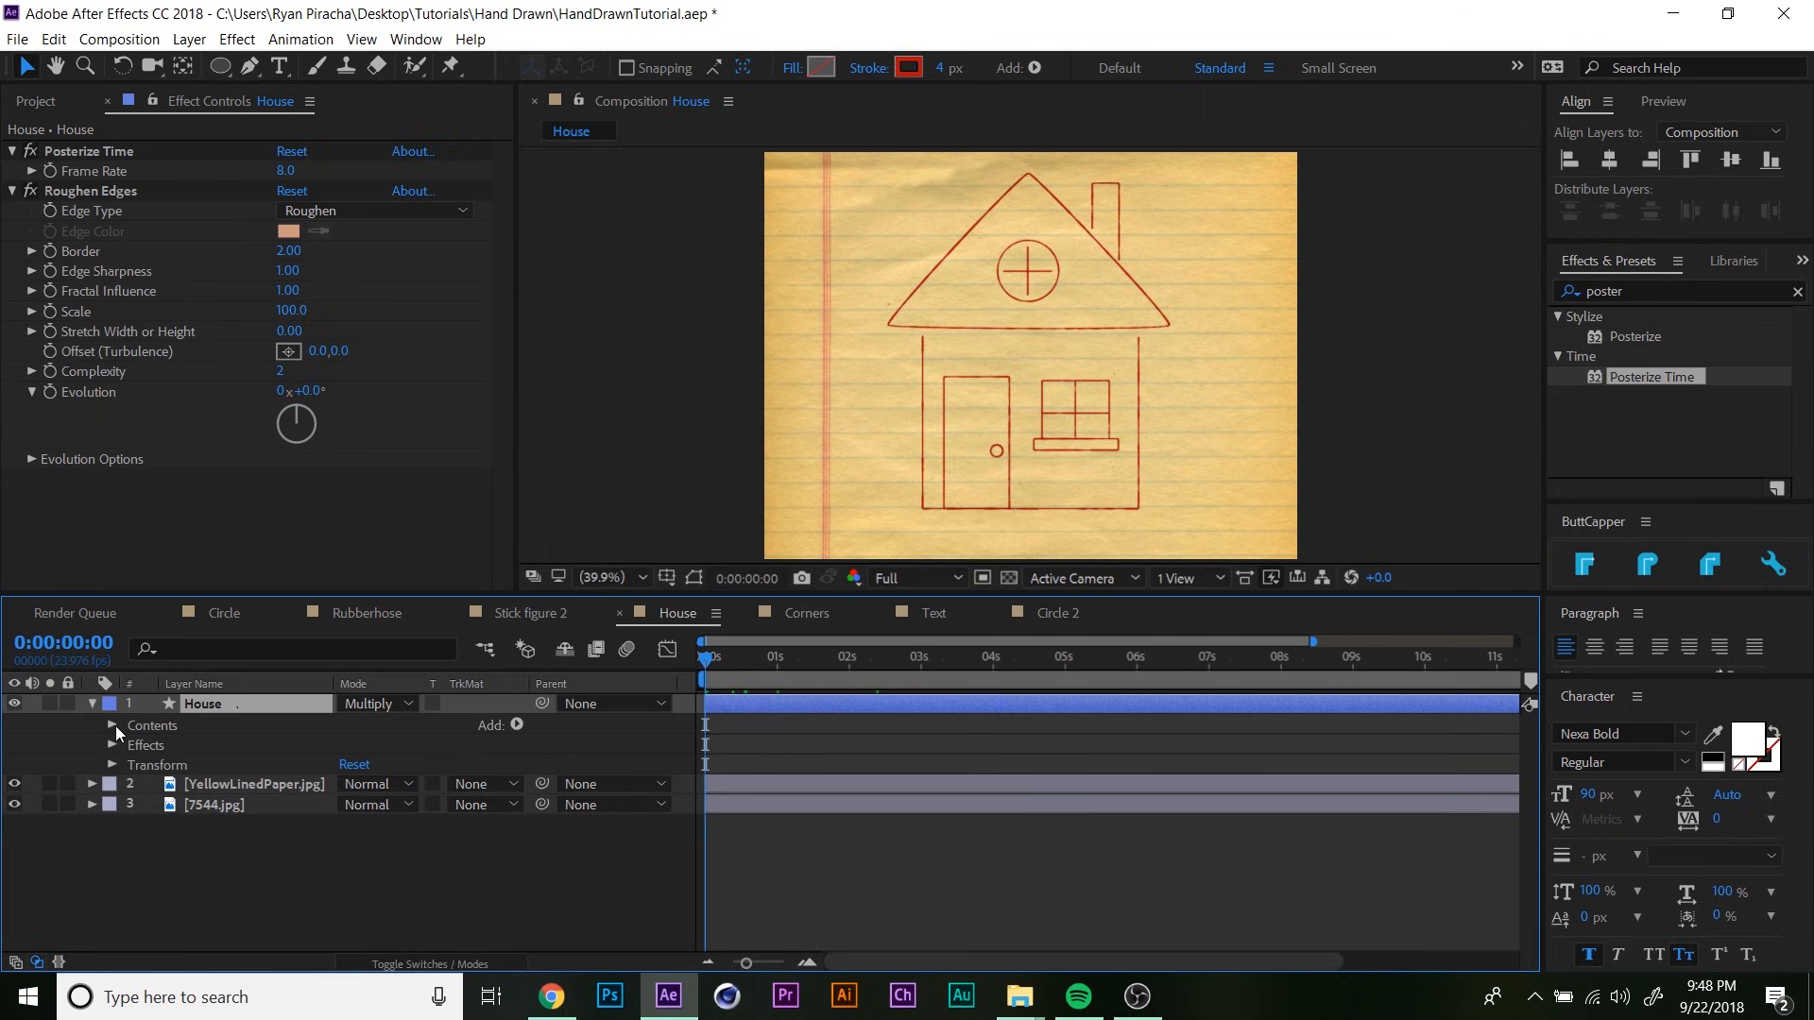
pyautogui.click(113, 724)
# - Select all the shapes in the House layer's contents, from Shape 4 to Rectangle 1, and group them
pyautogui.moveTo(194, 830); pyautogui.dragTo(210, 795)
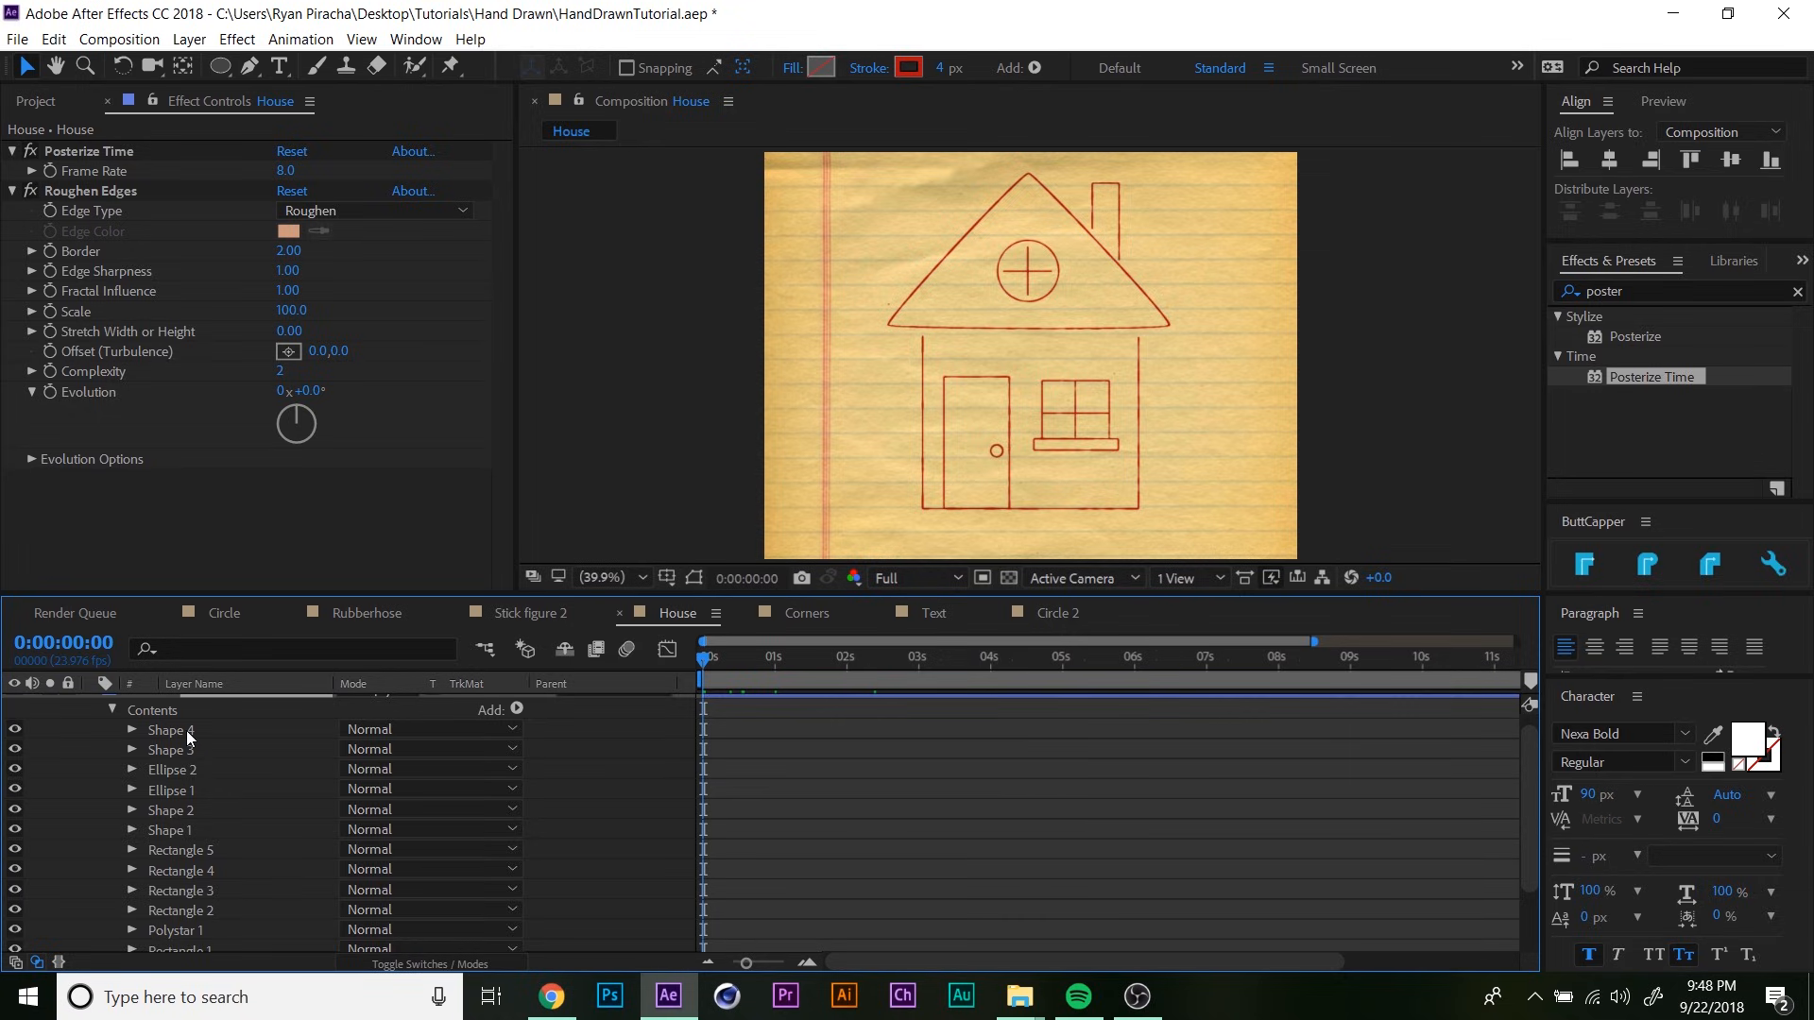
pyautogui.scroll(-2, 185, 855)
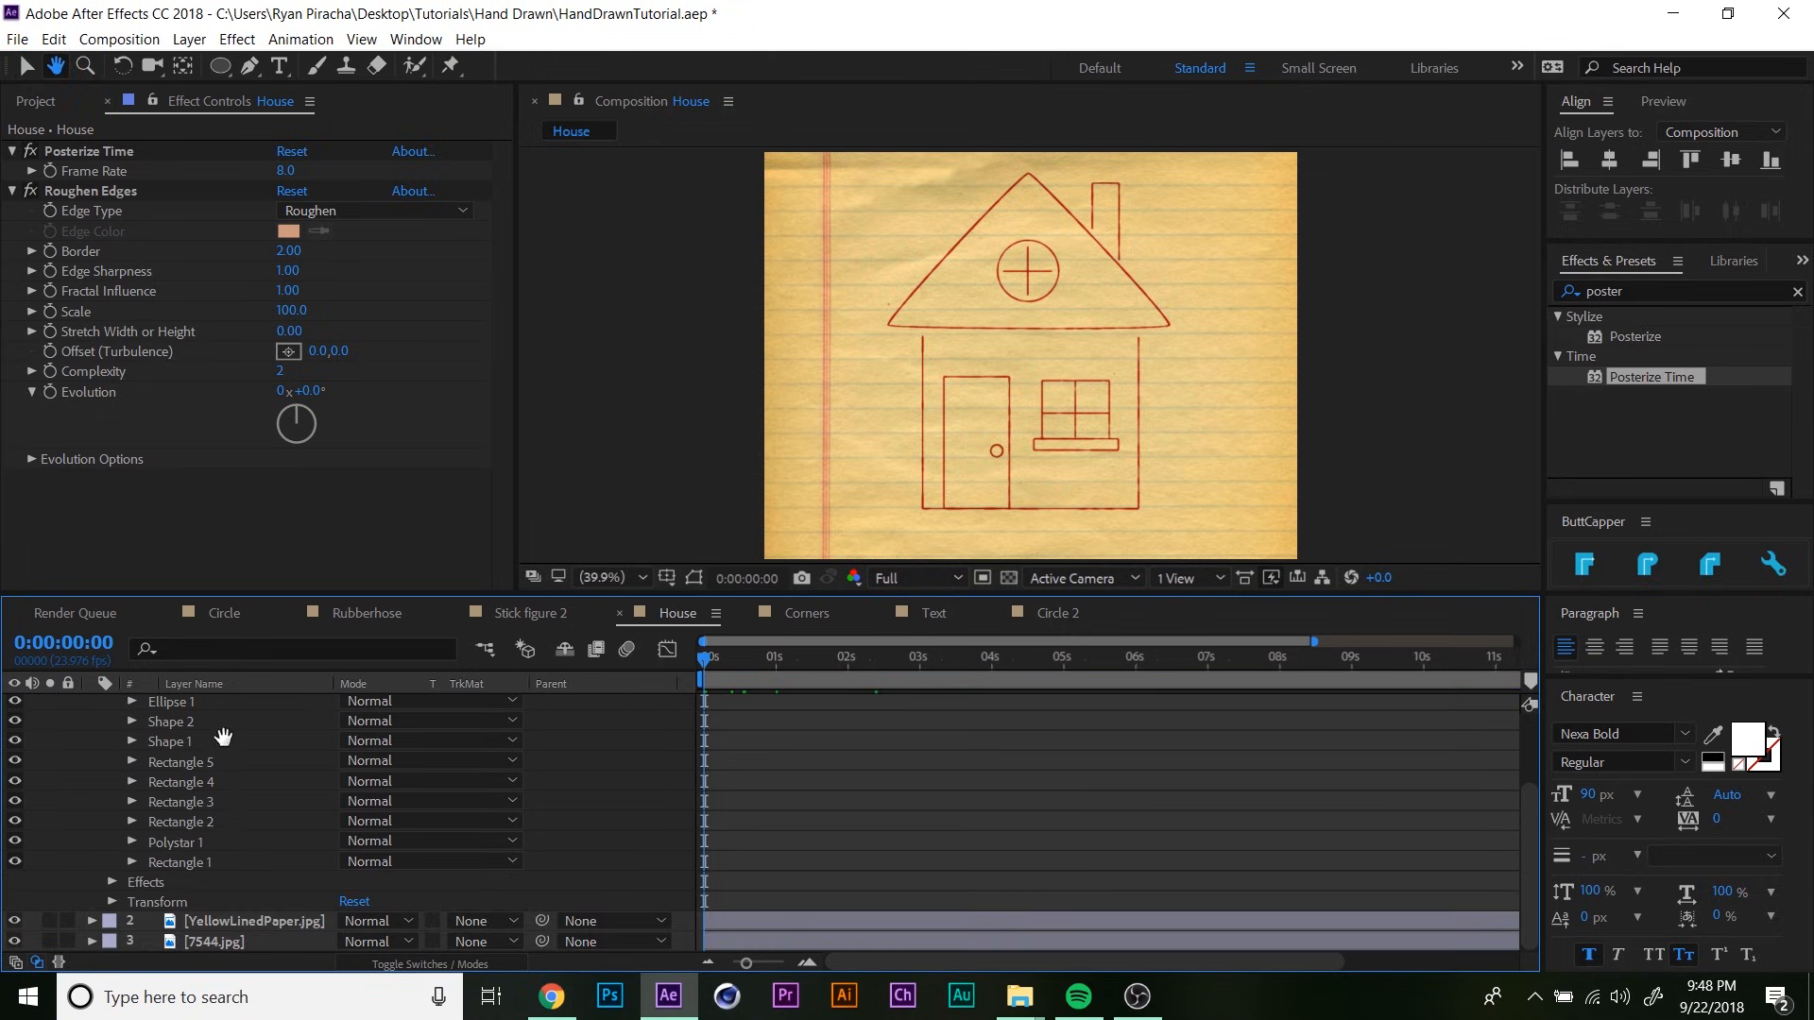
pyautogui.click(183, 860)
pyautogui.hotkey('ctrl', 'a')
pyautogui.scroll(3, 246, 730)
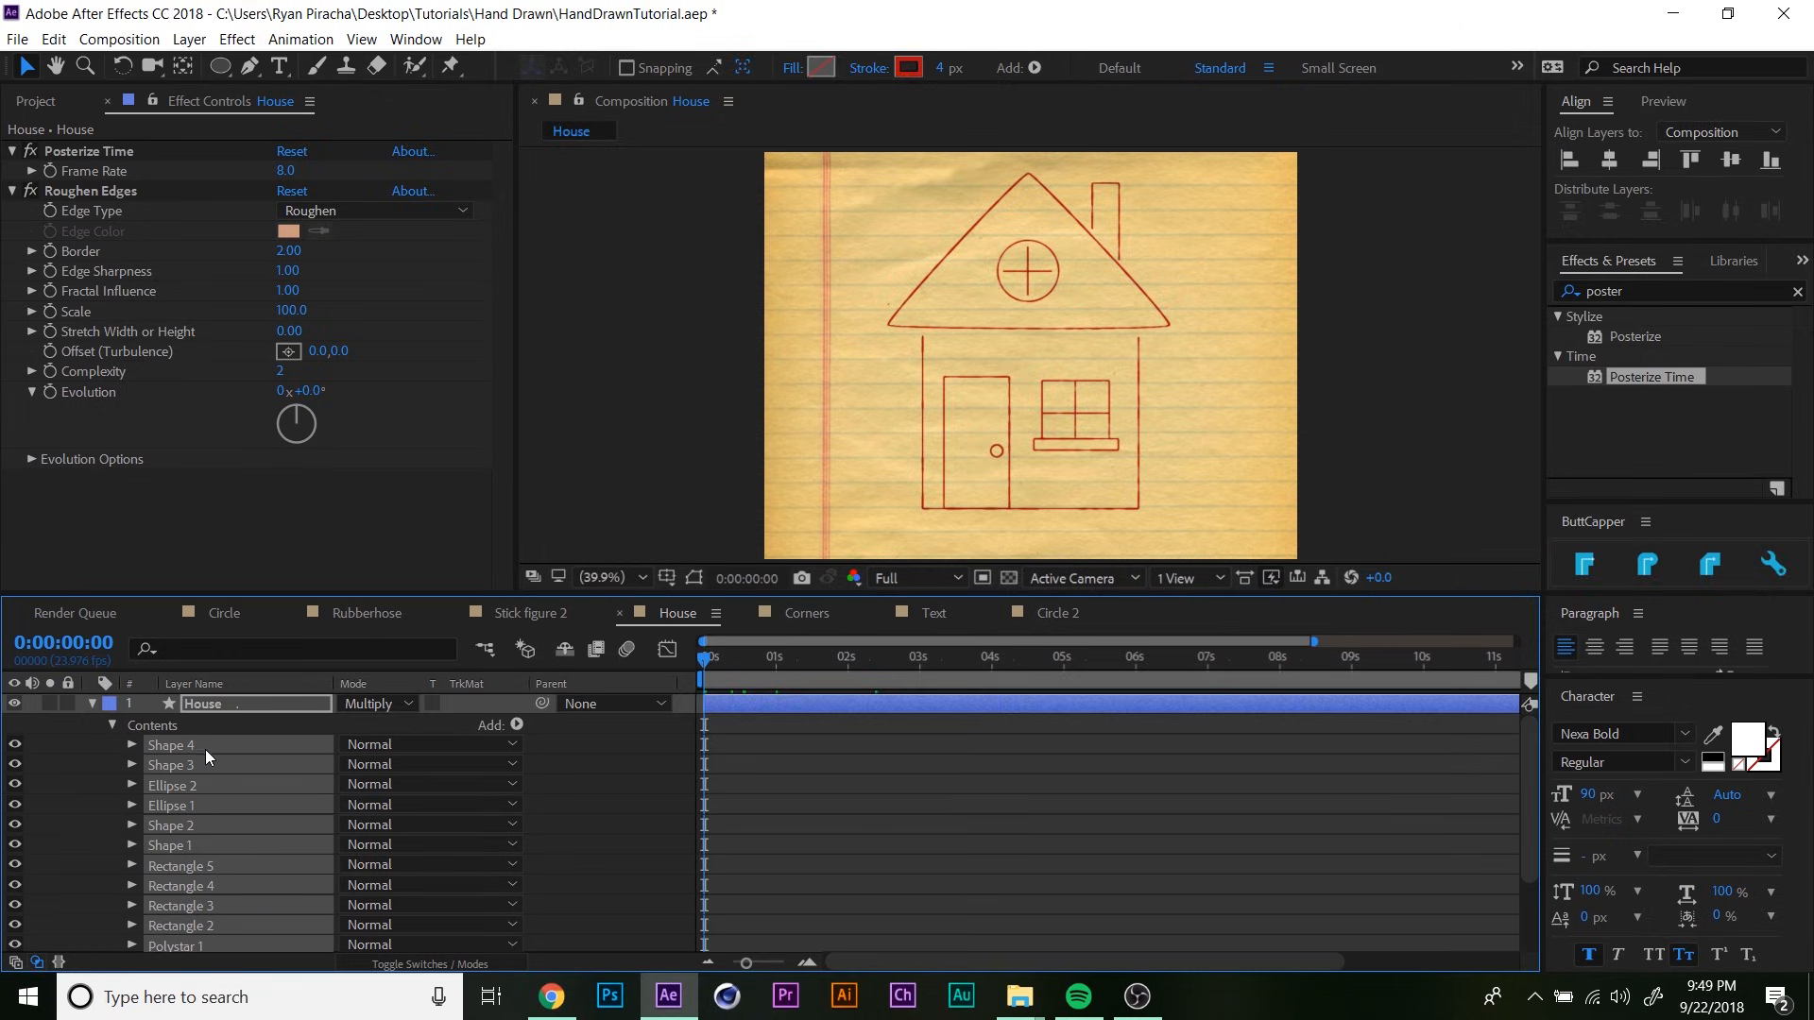
pyautogui.hotkey('ctrl', 'g')
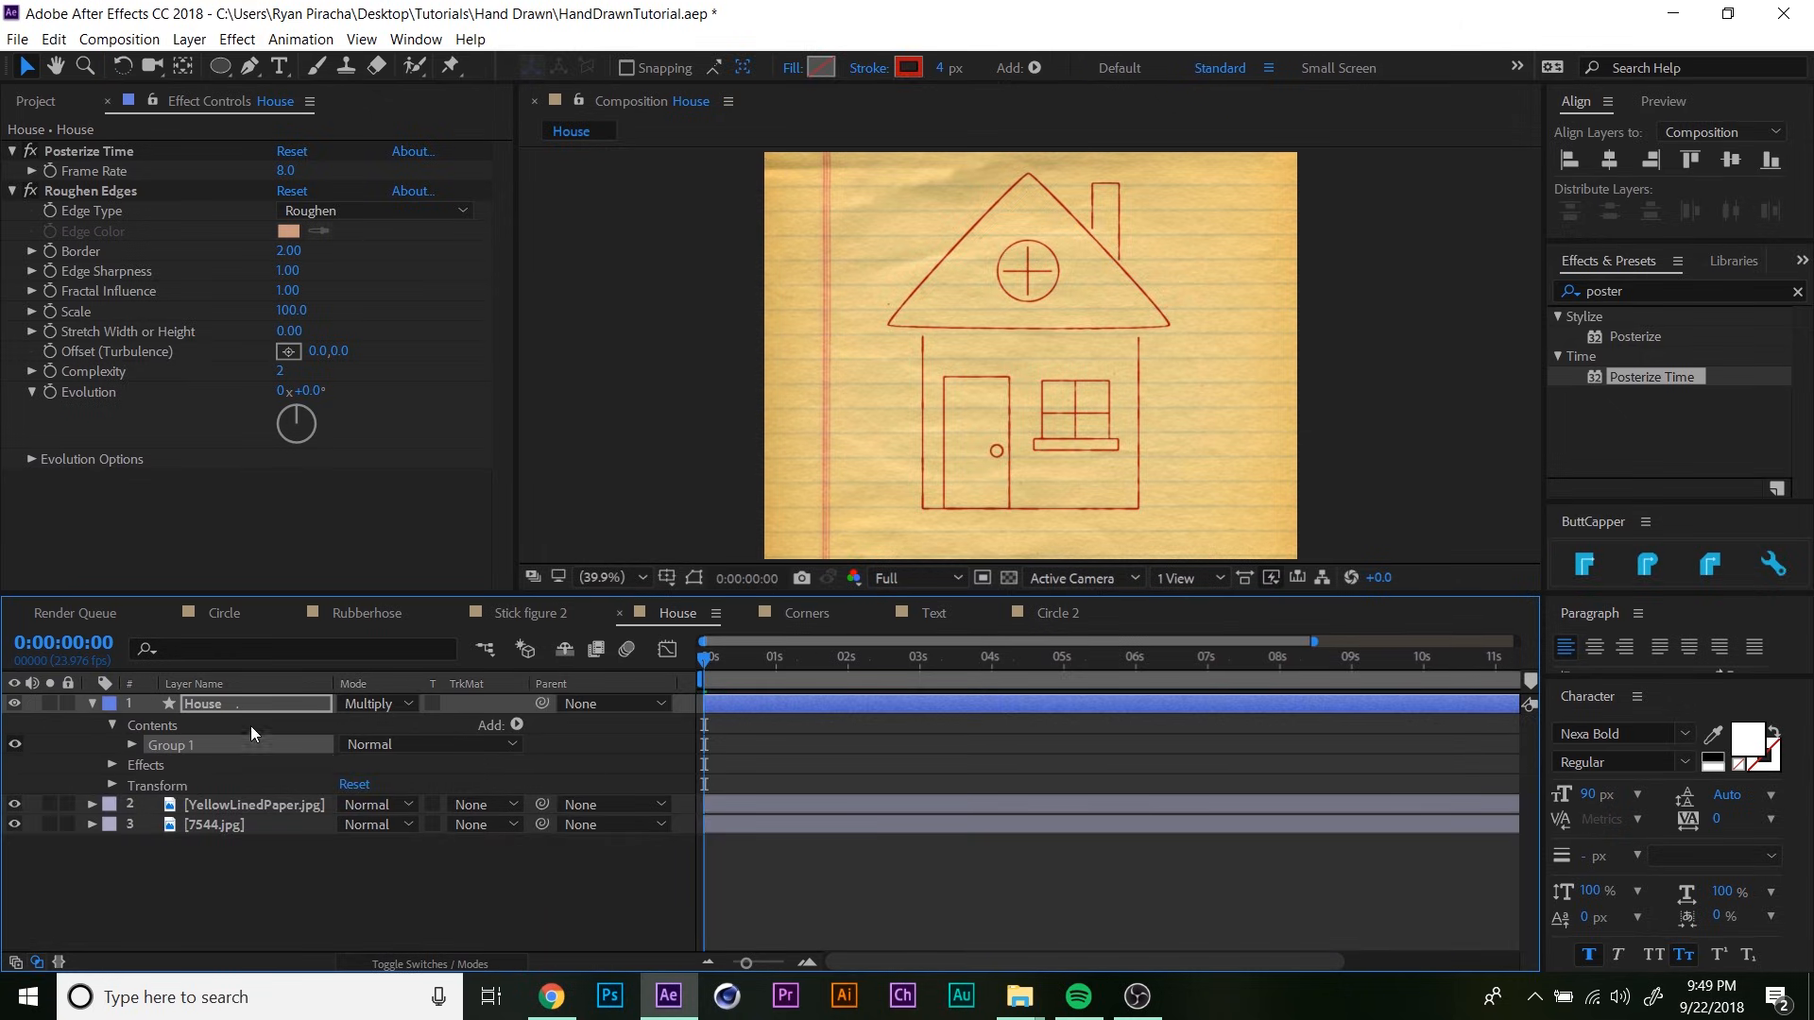
# - Add Wiggle Paths to the House layer's Group 1, then collapse and duplicate the group
pyautogui.click(519, 725)
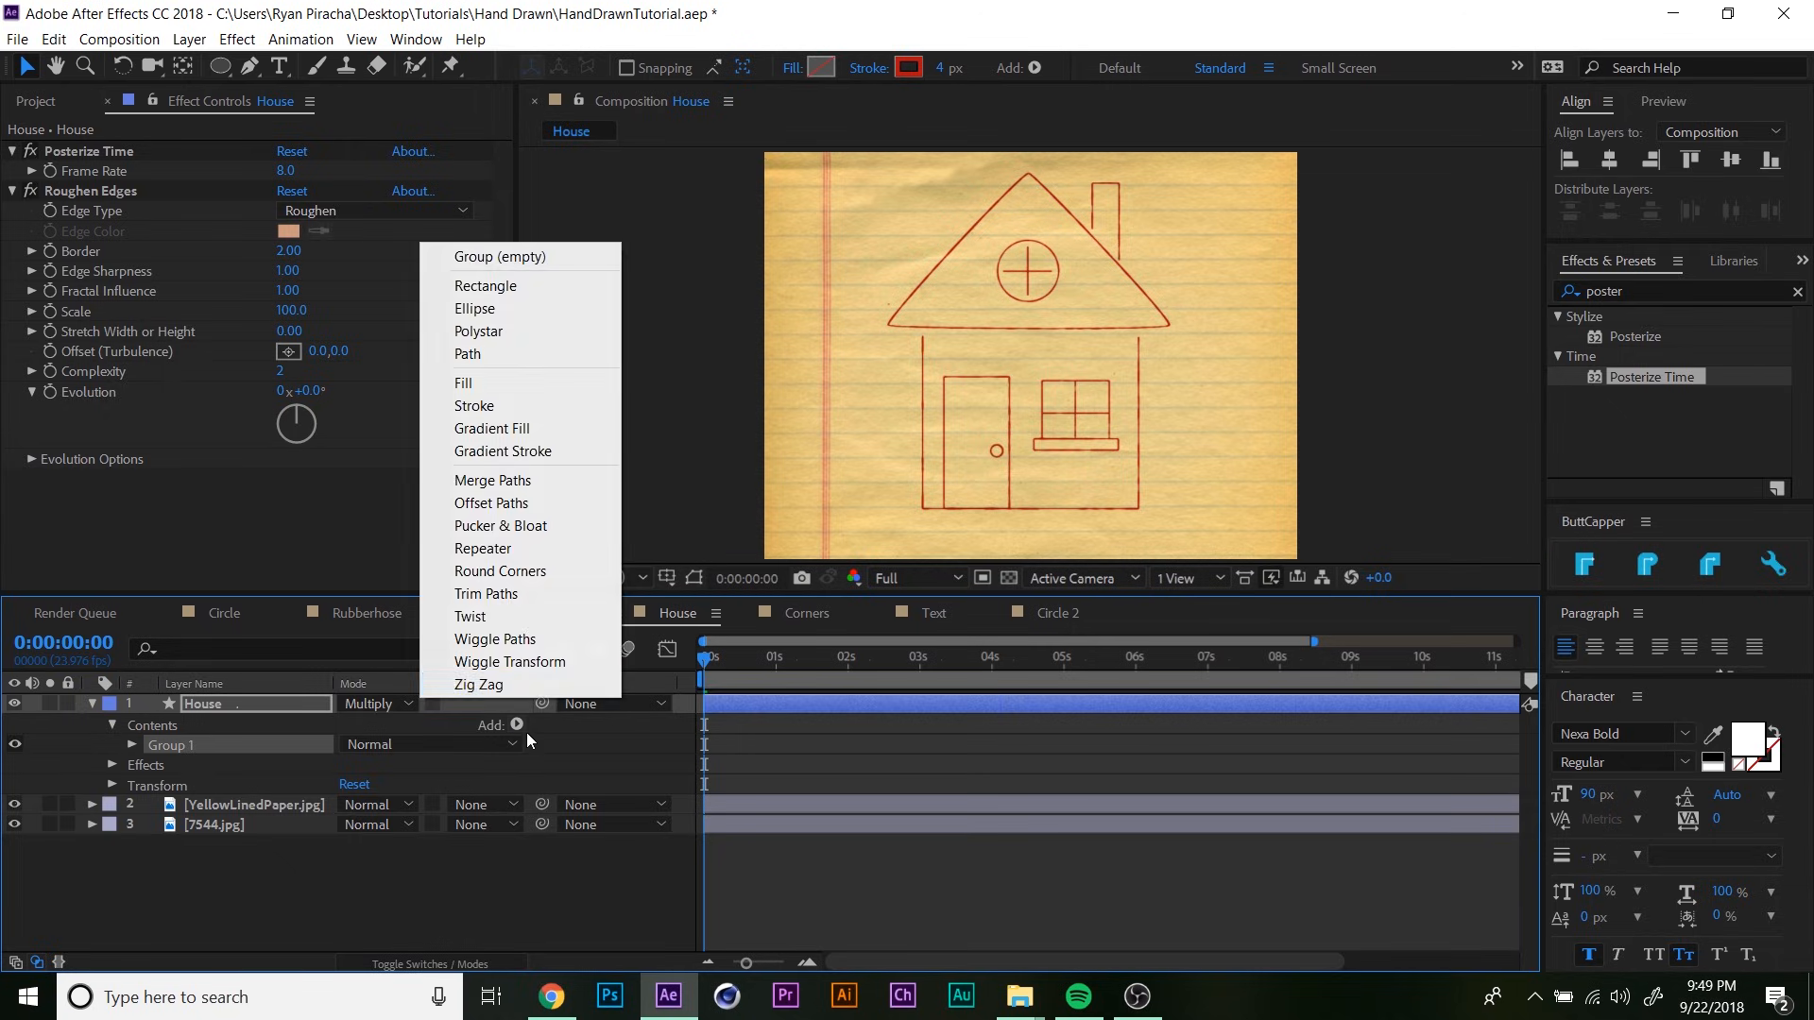
pyautogui.click(527, 642)
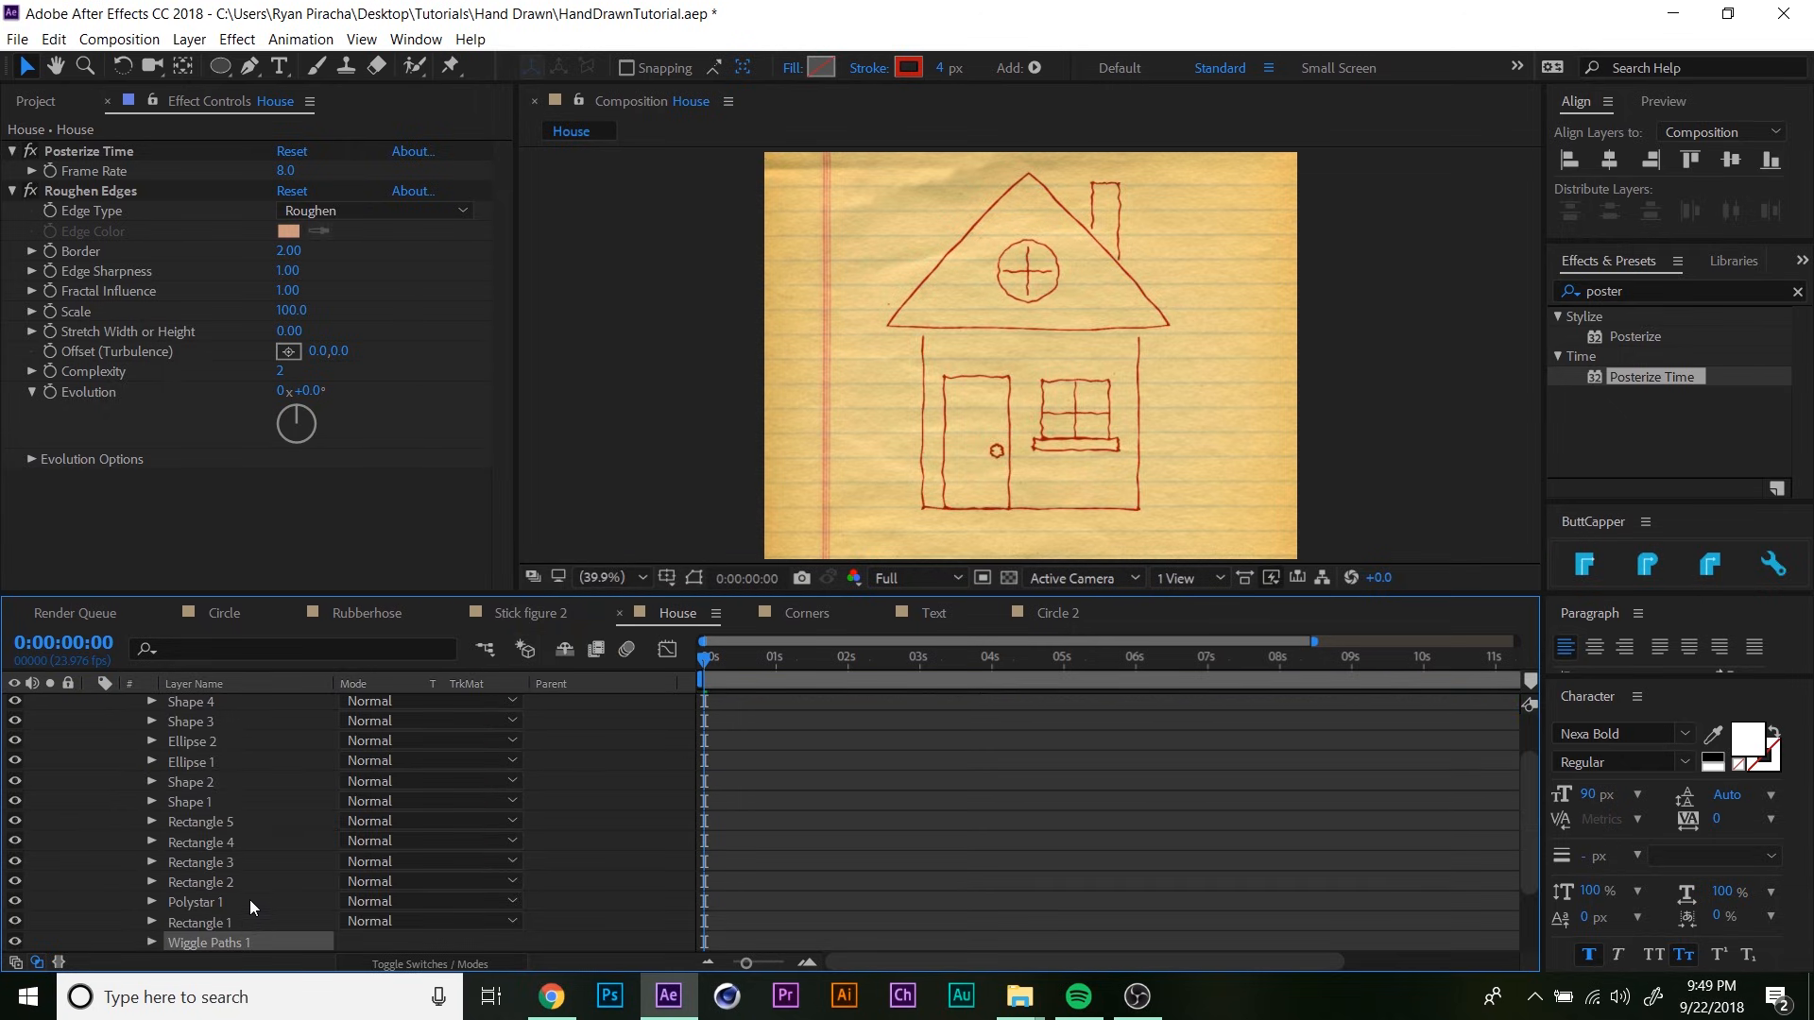
pyautogui.scroll(-3, 251, 912)
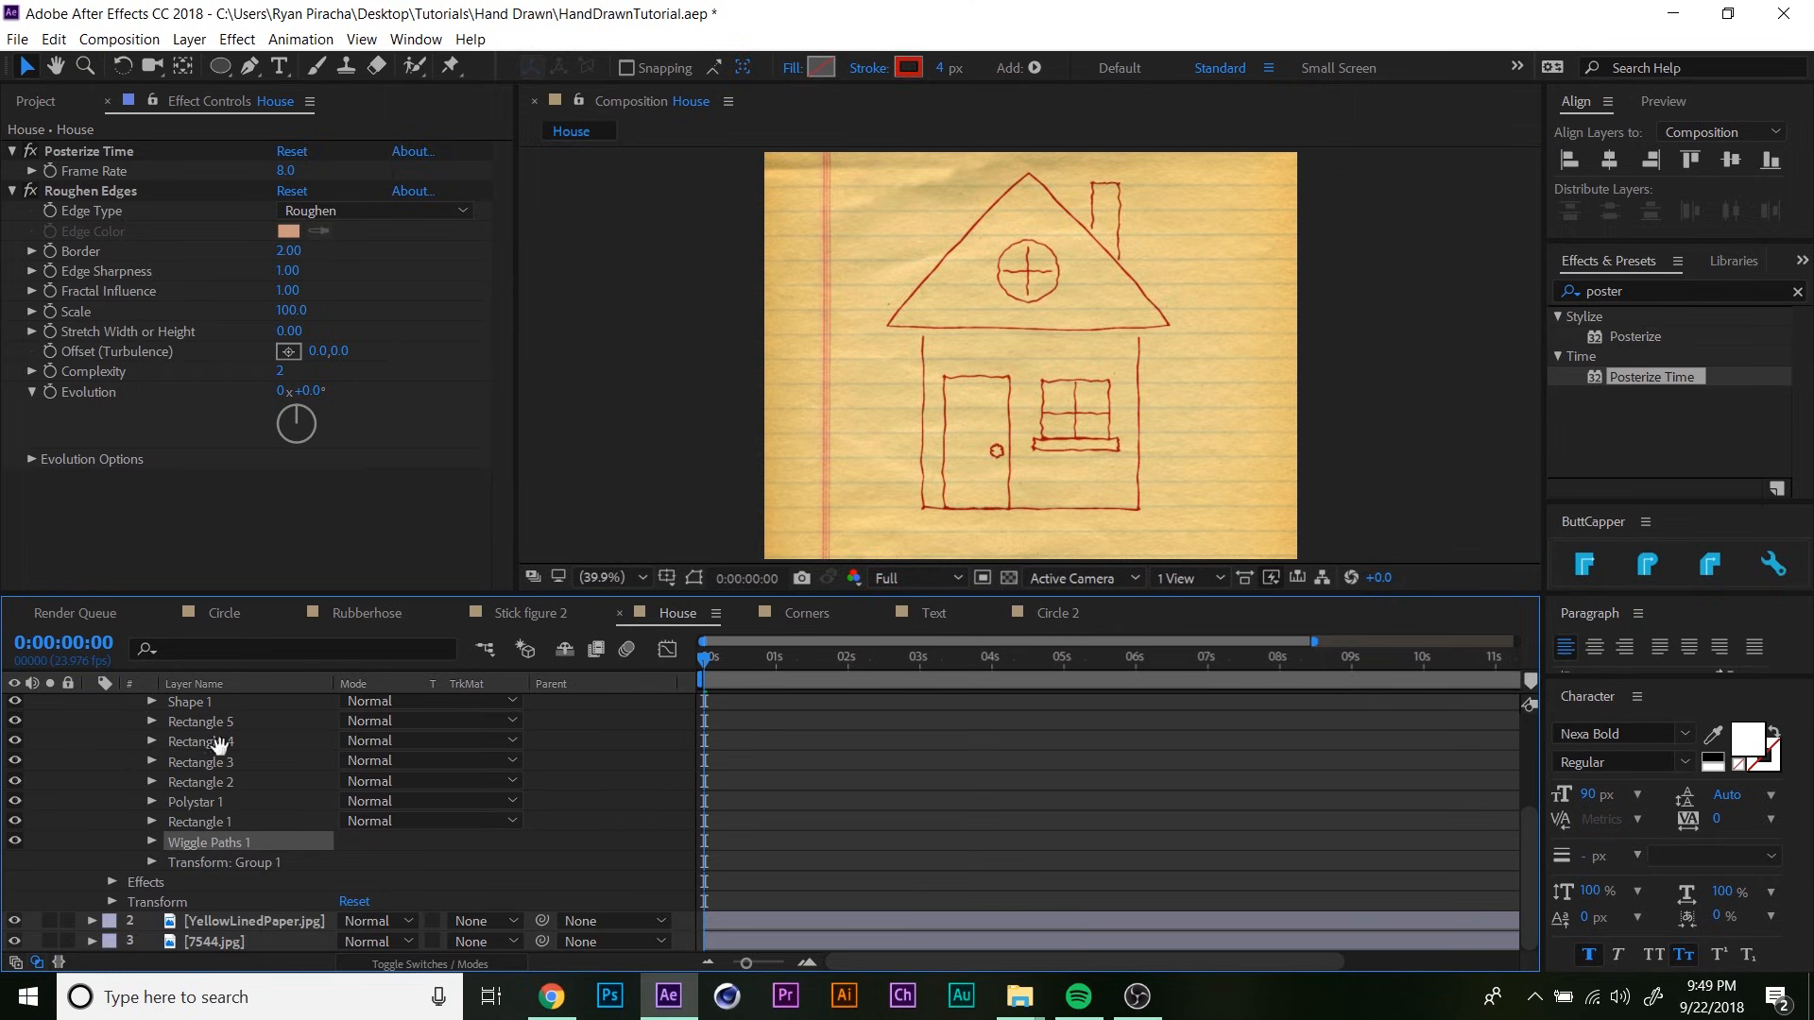
pyautogui.scroll(5, 168, 841)
pyautogui.click(132, 745)
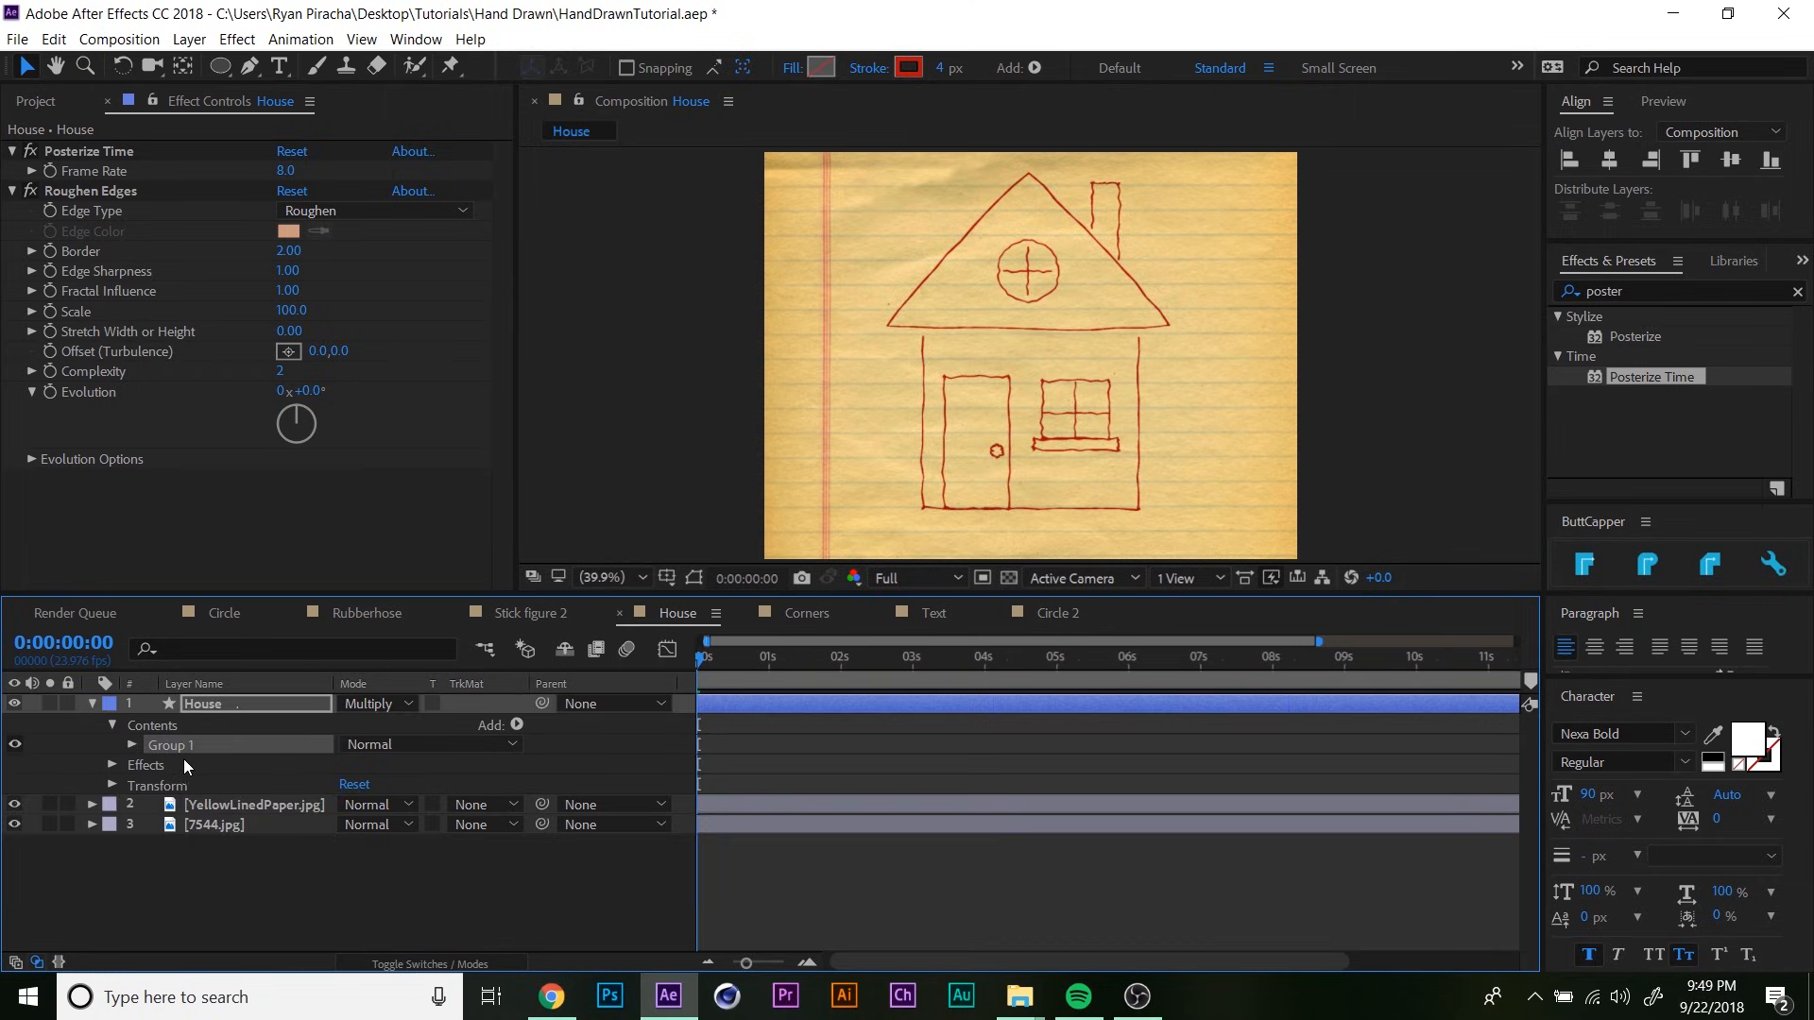
pyautogui.hotkey('ctrl', 'd')
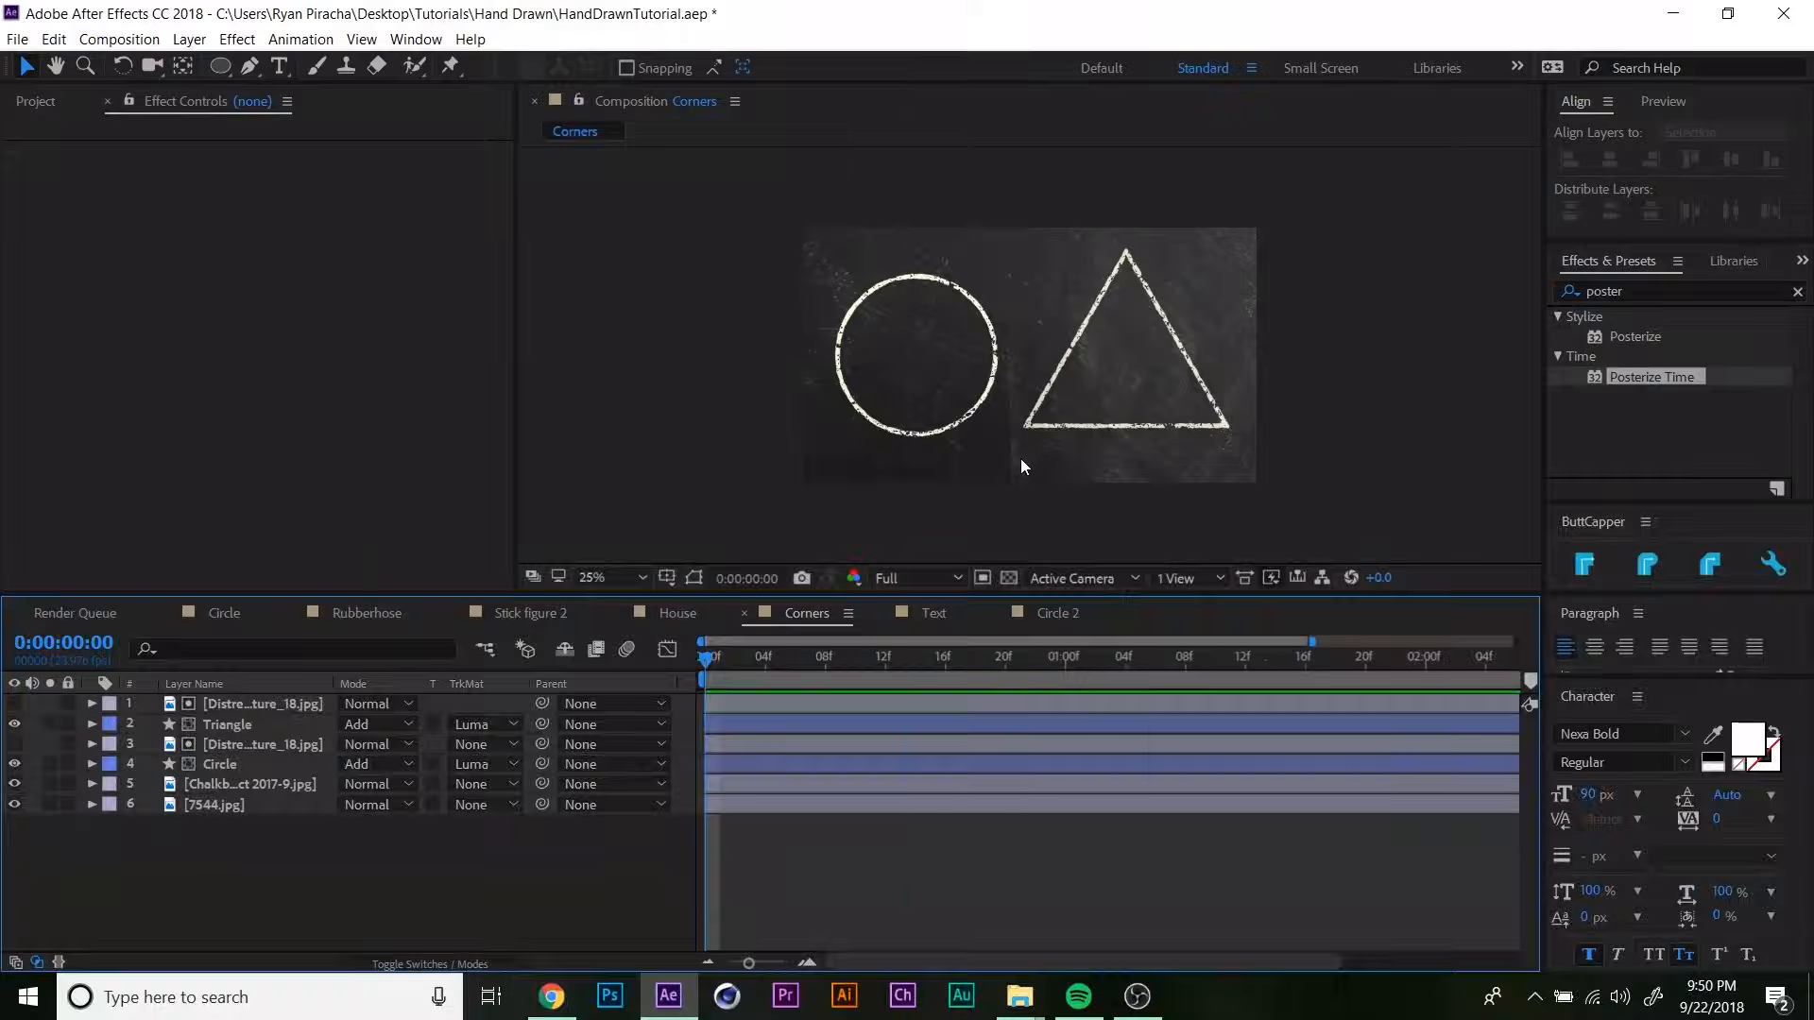
# - Select the Circle layer in the Corners composition and expand it, keeping its Transform properties collapsed
pyautogui.scroll(4, 1018, 472)
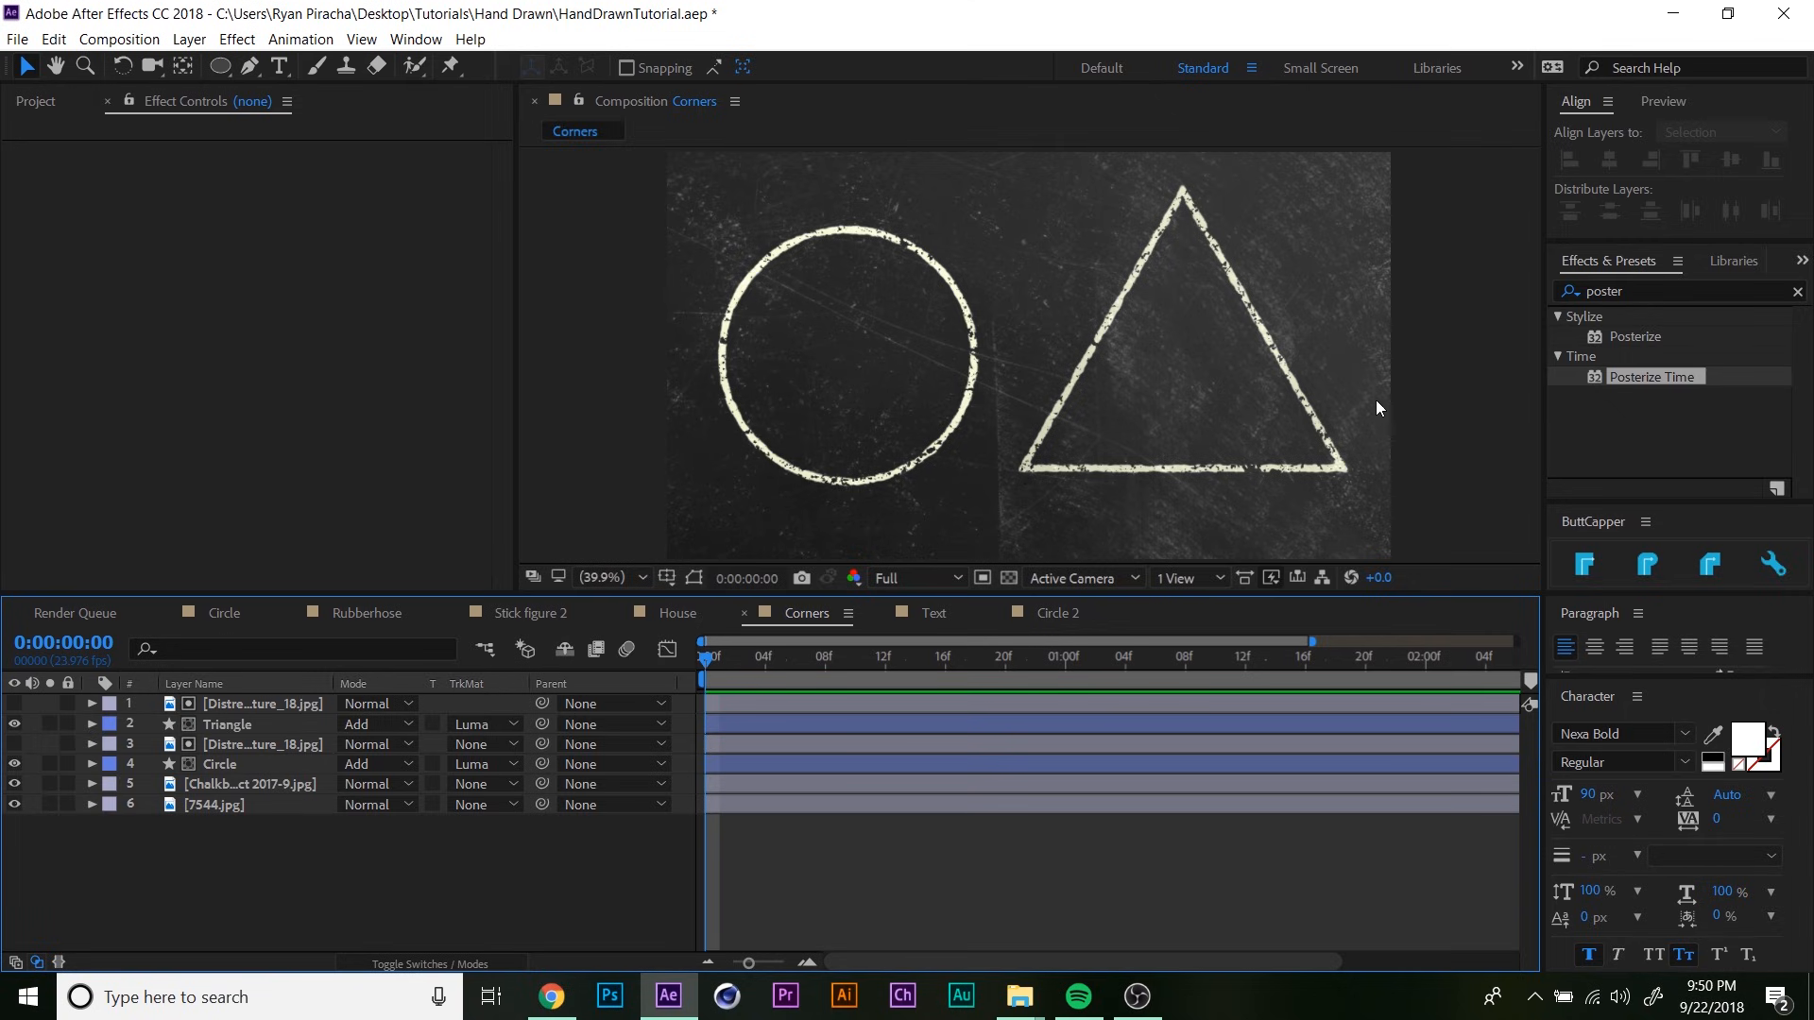
pyautogui.click(223, 764)
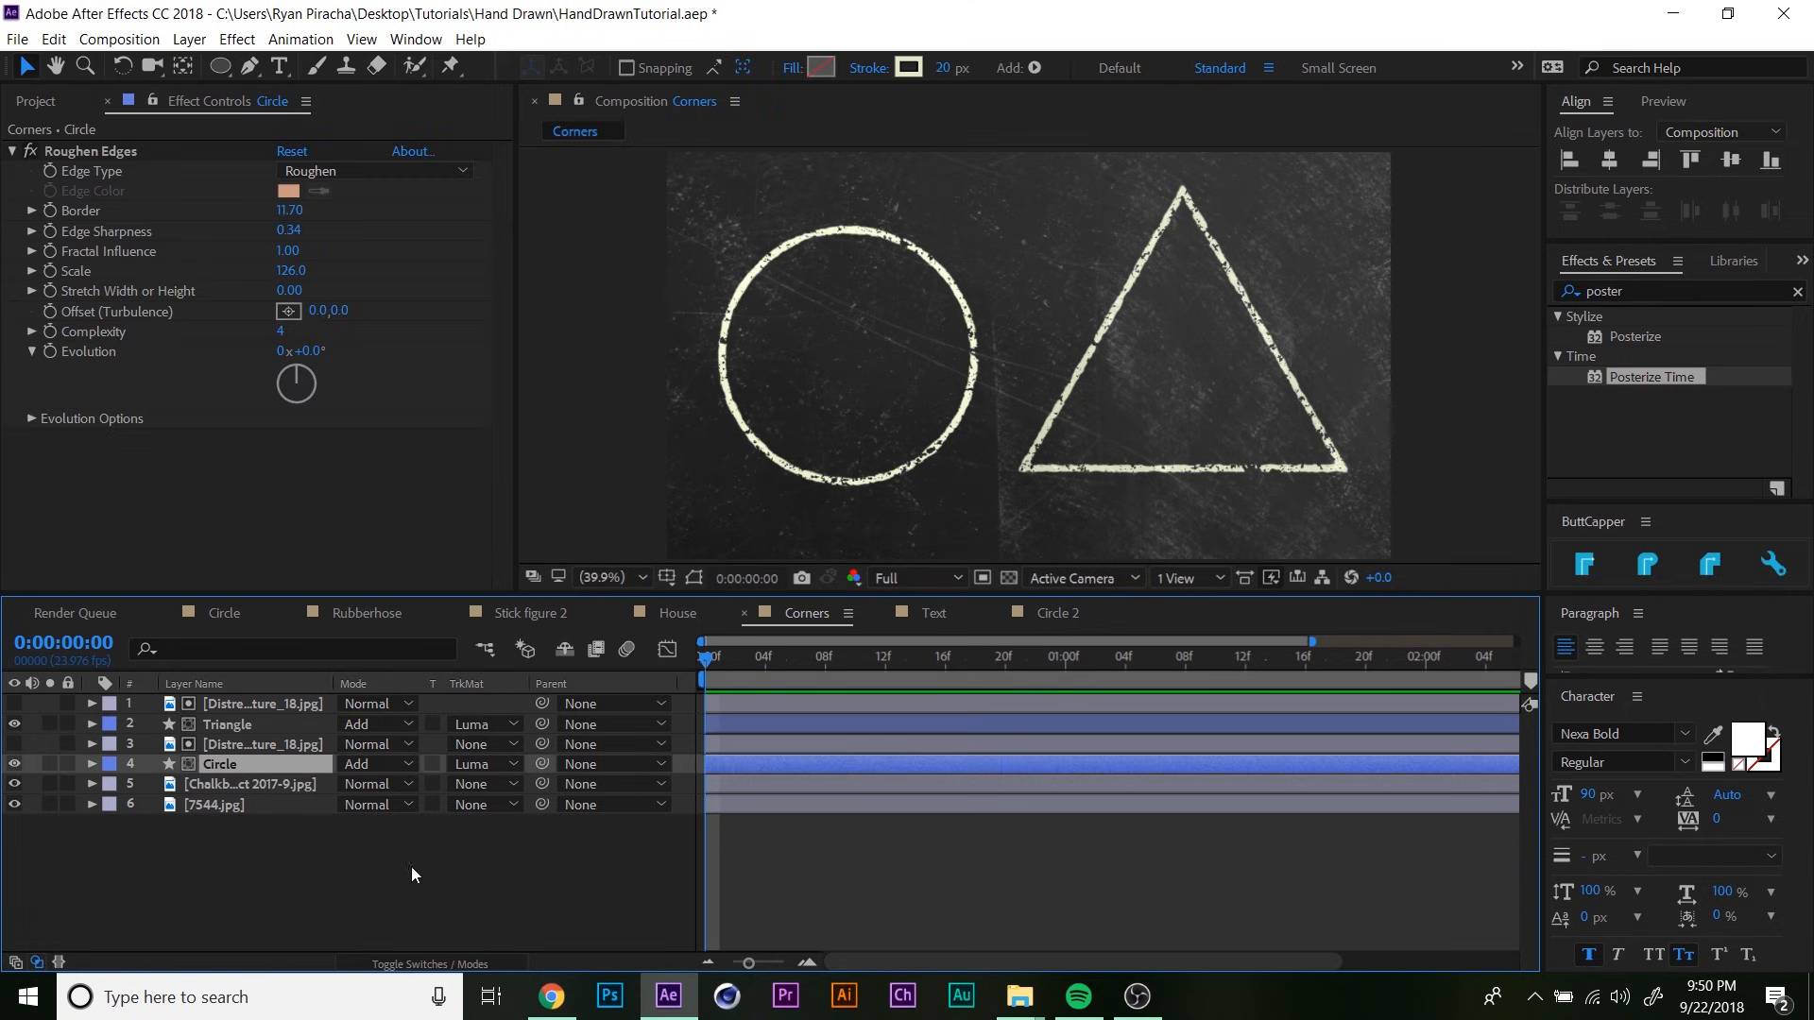
pyautogui.click(92, 764)
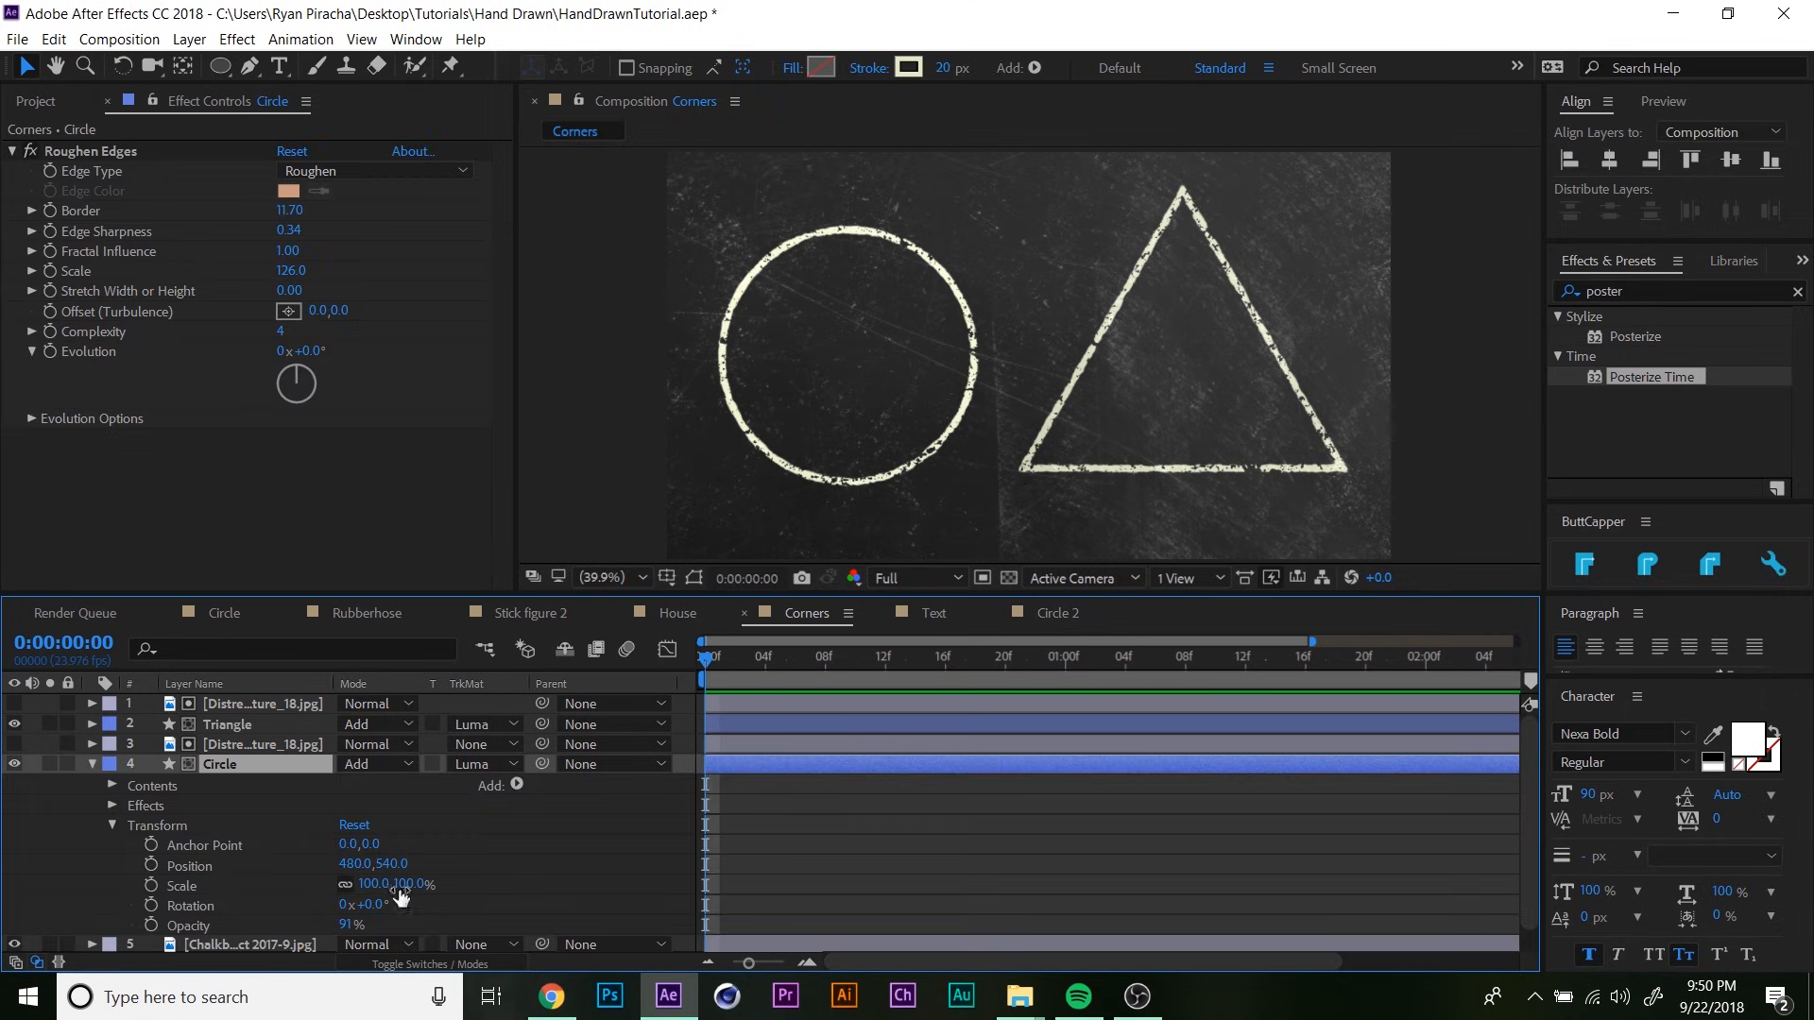
pyautogui.click(113, 825)
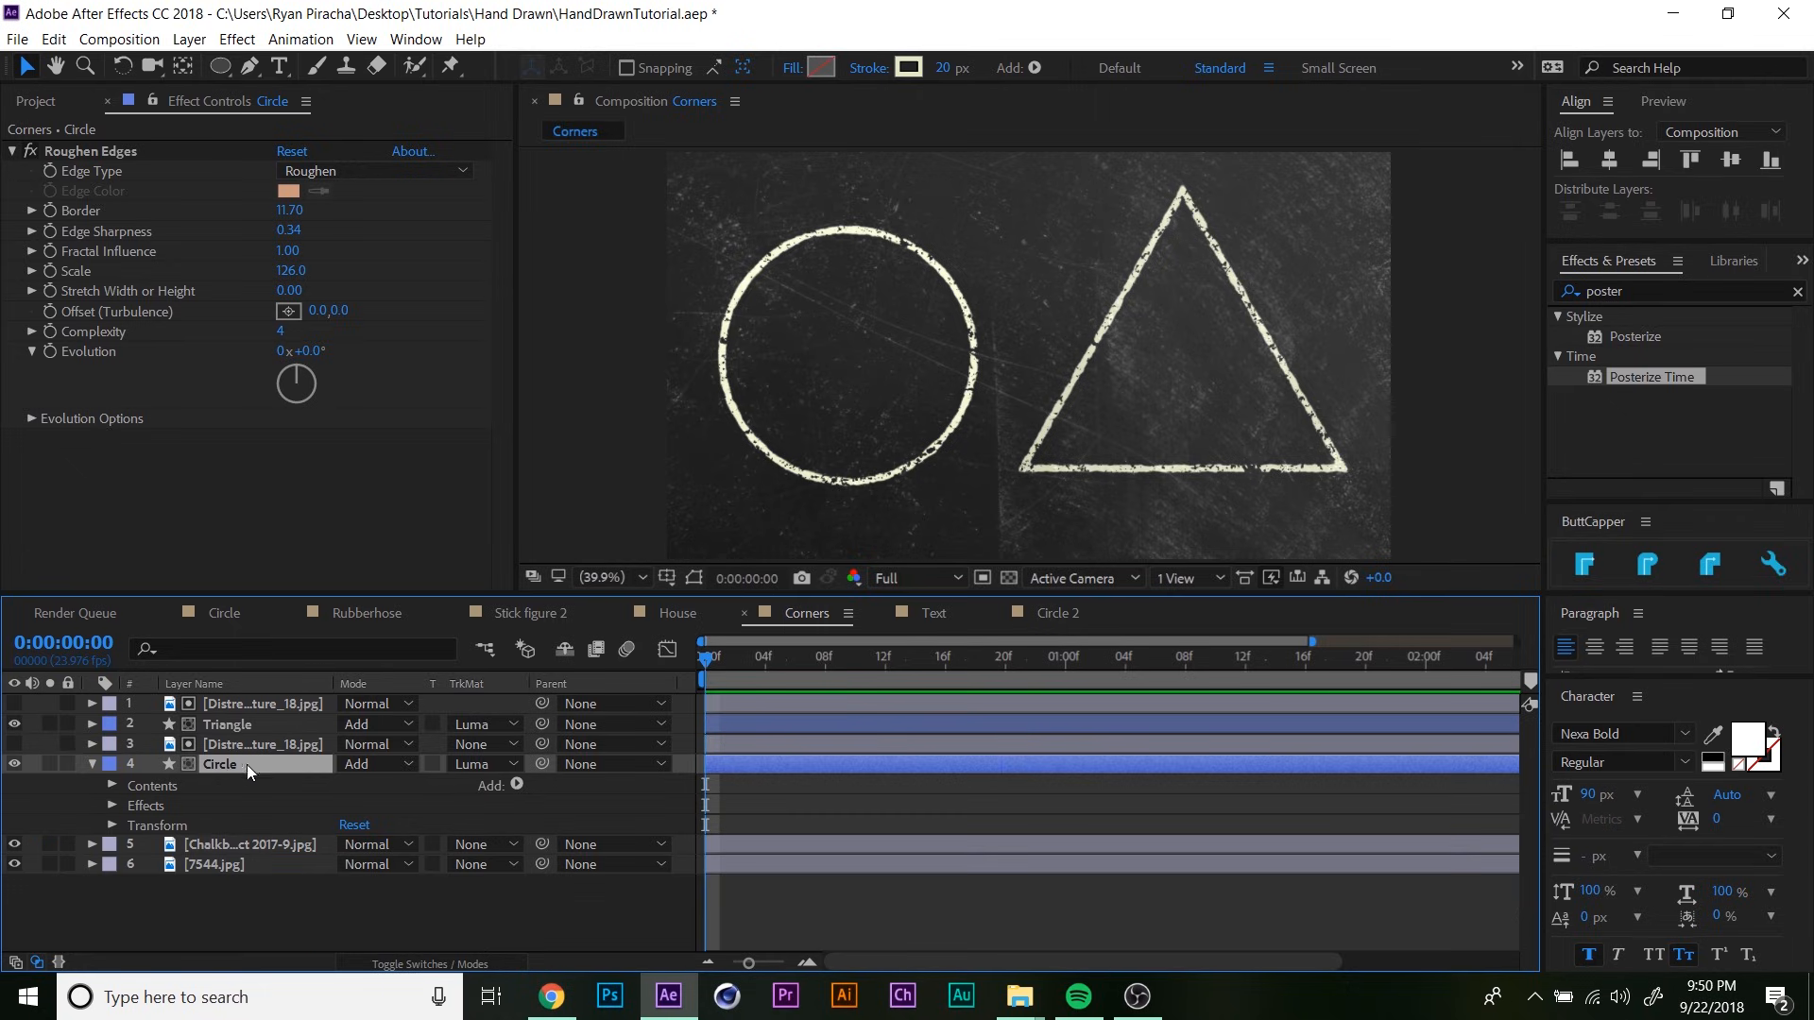
# - Add Trim Paths to the Circle layer's contents and rename it Draw
pyautogui.click(519, 784)
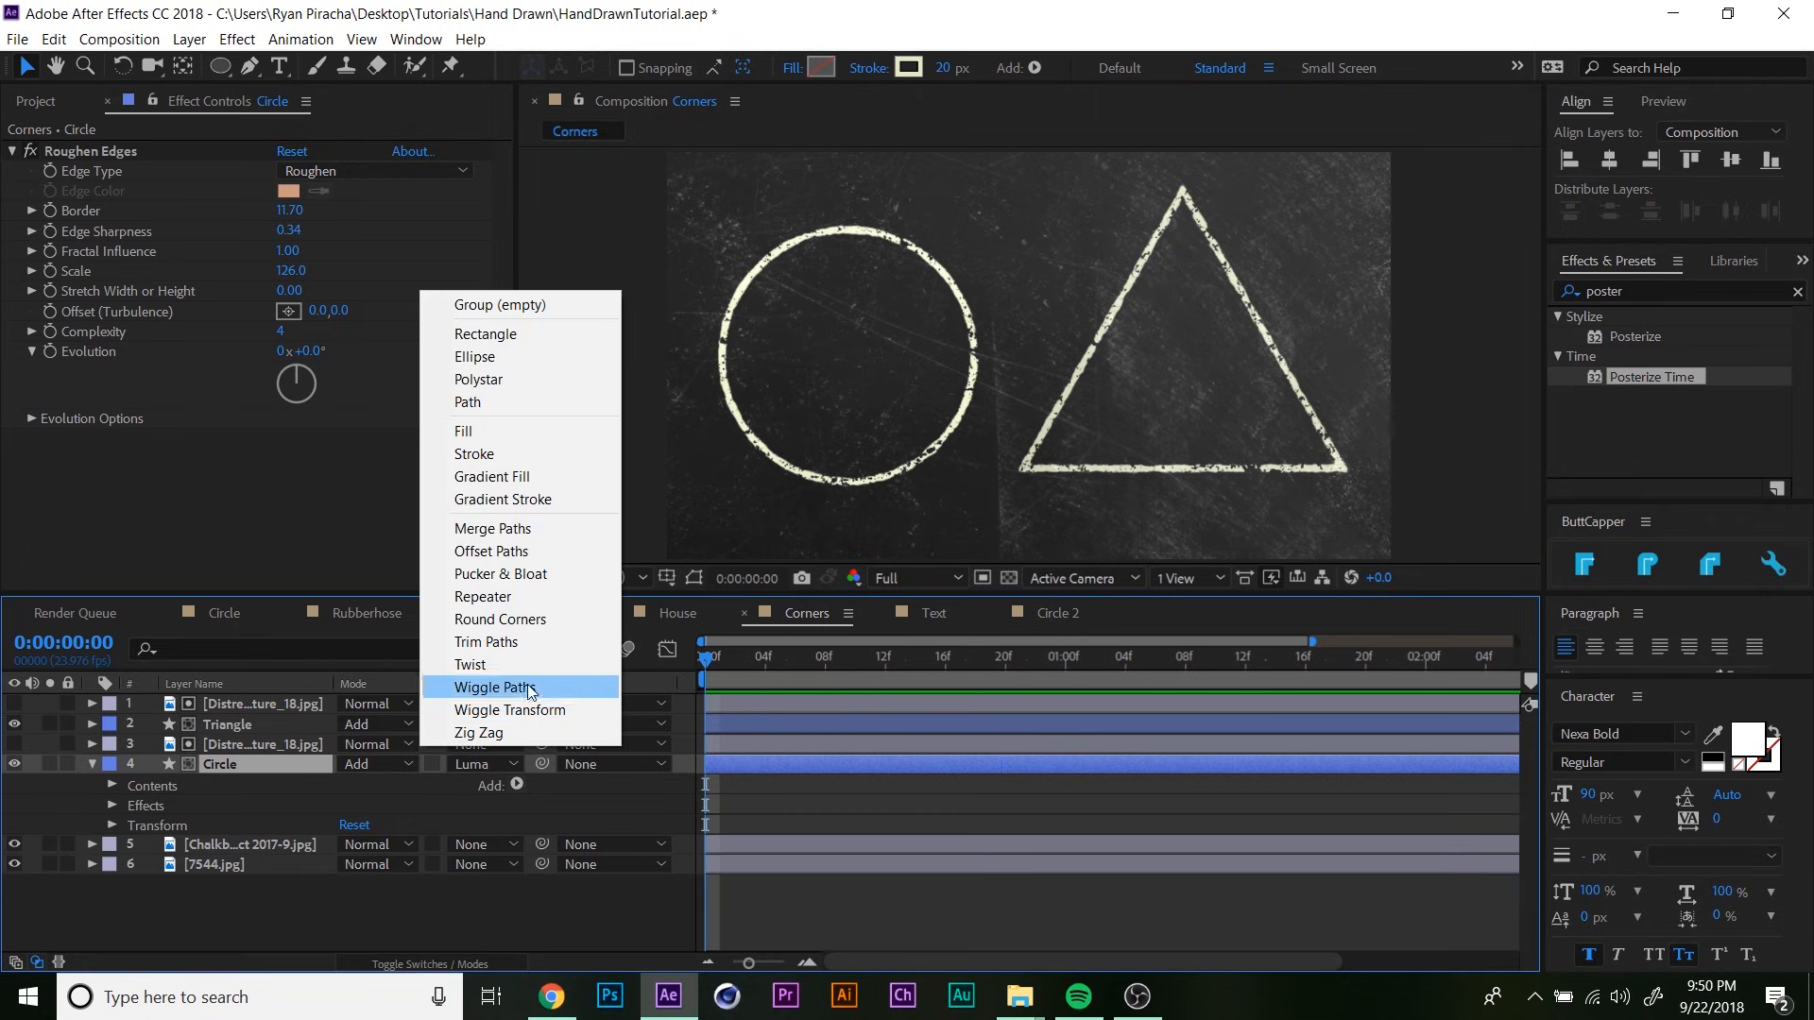
pyautogui.click(536, 641)
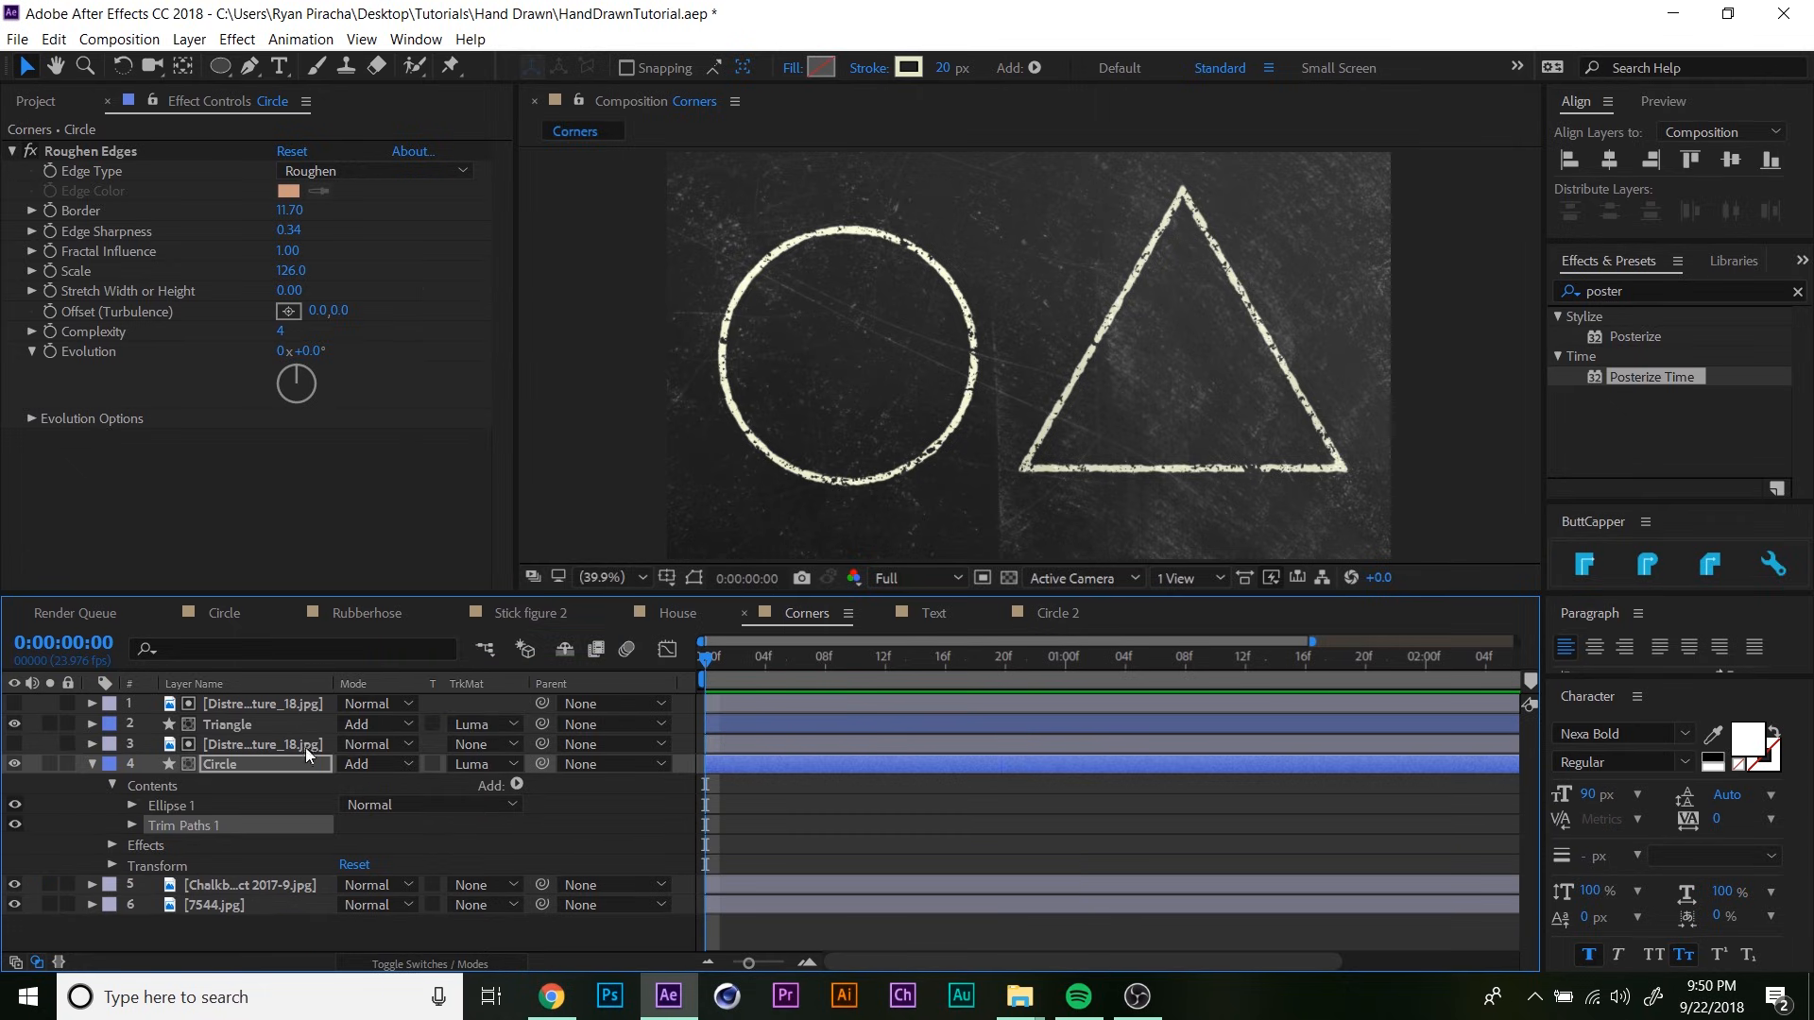
pyautogui.click(132, 826)
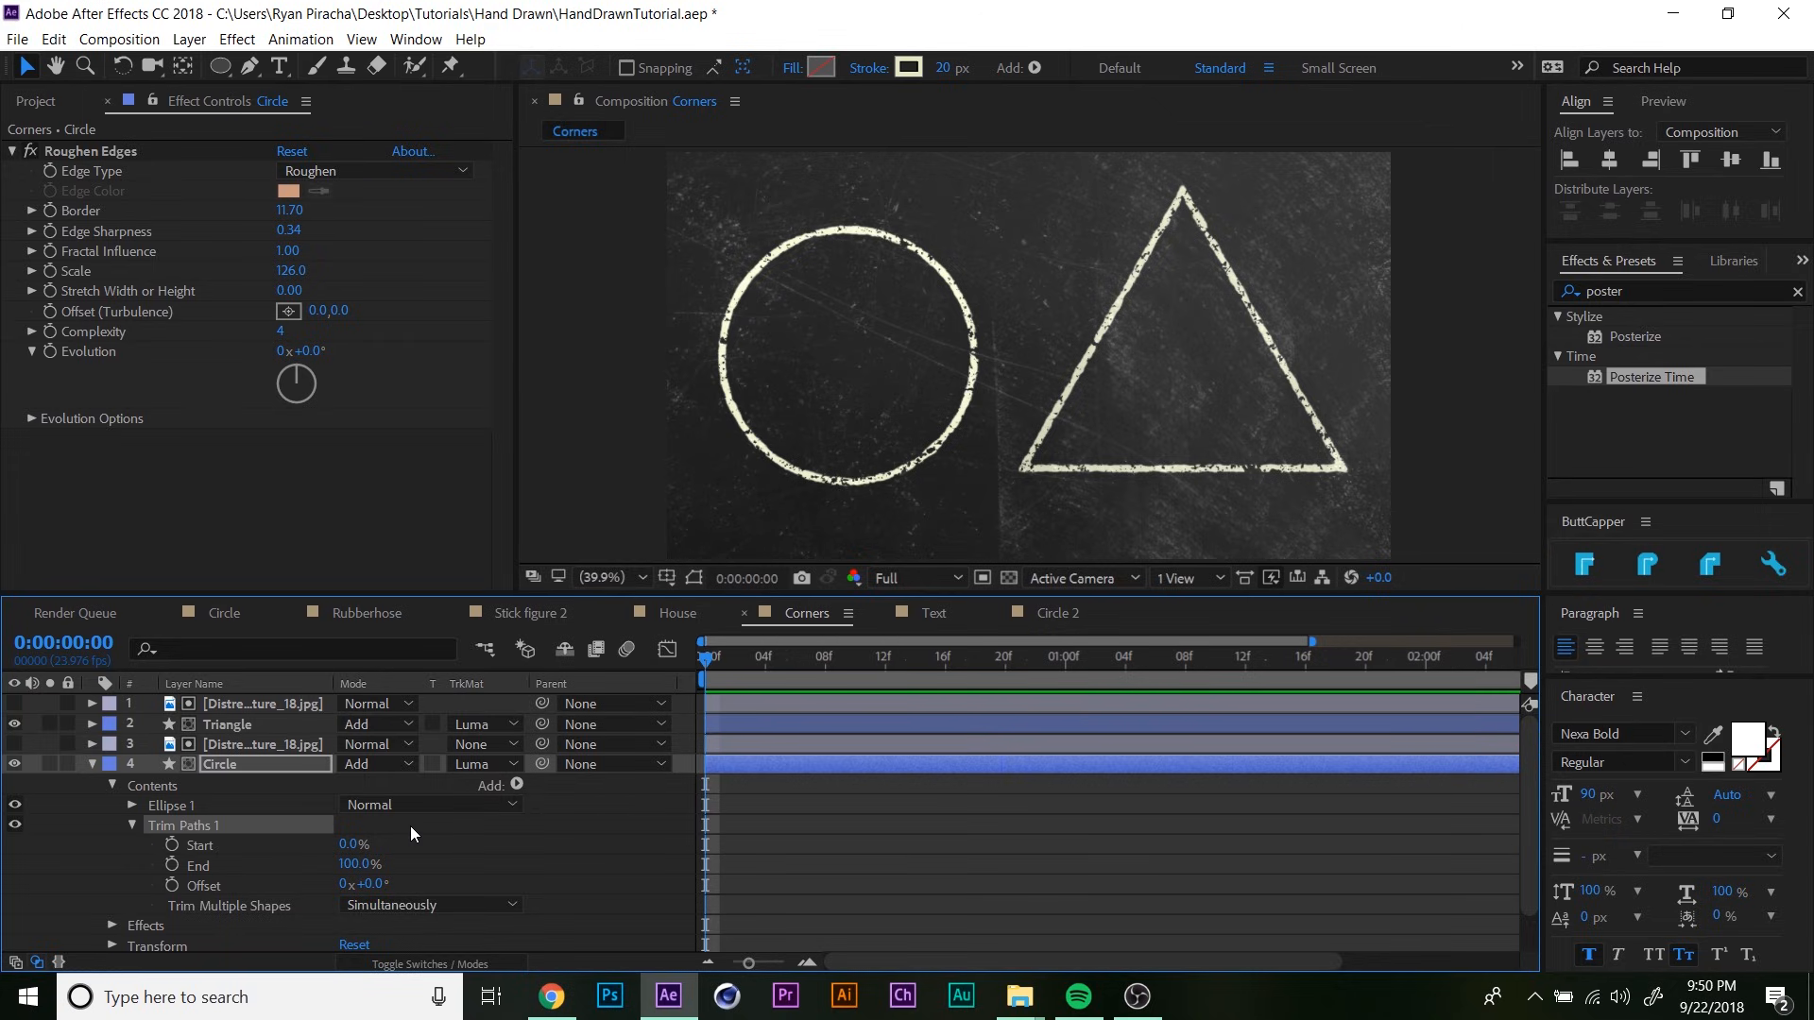
pyautogui.press('Return')
pyautogui.write('Draw')
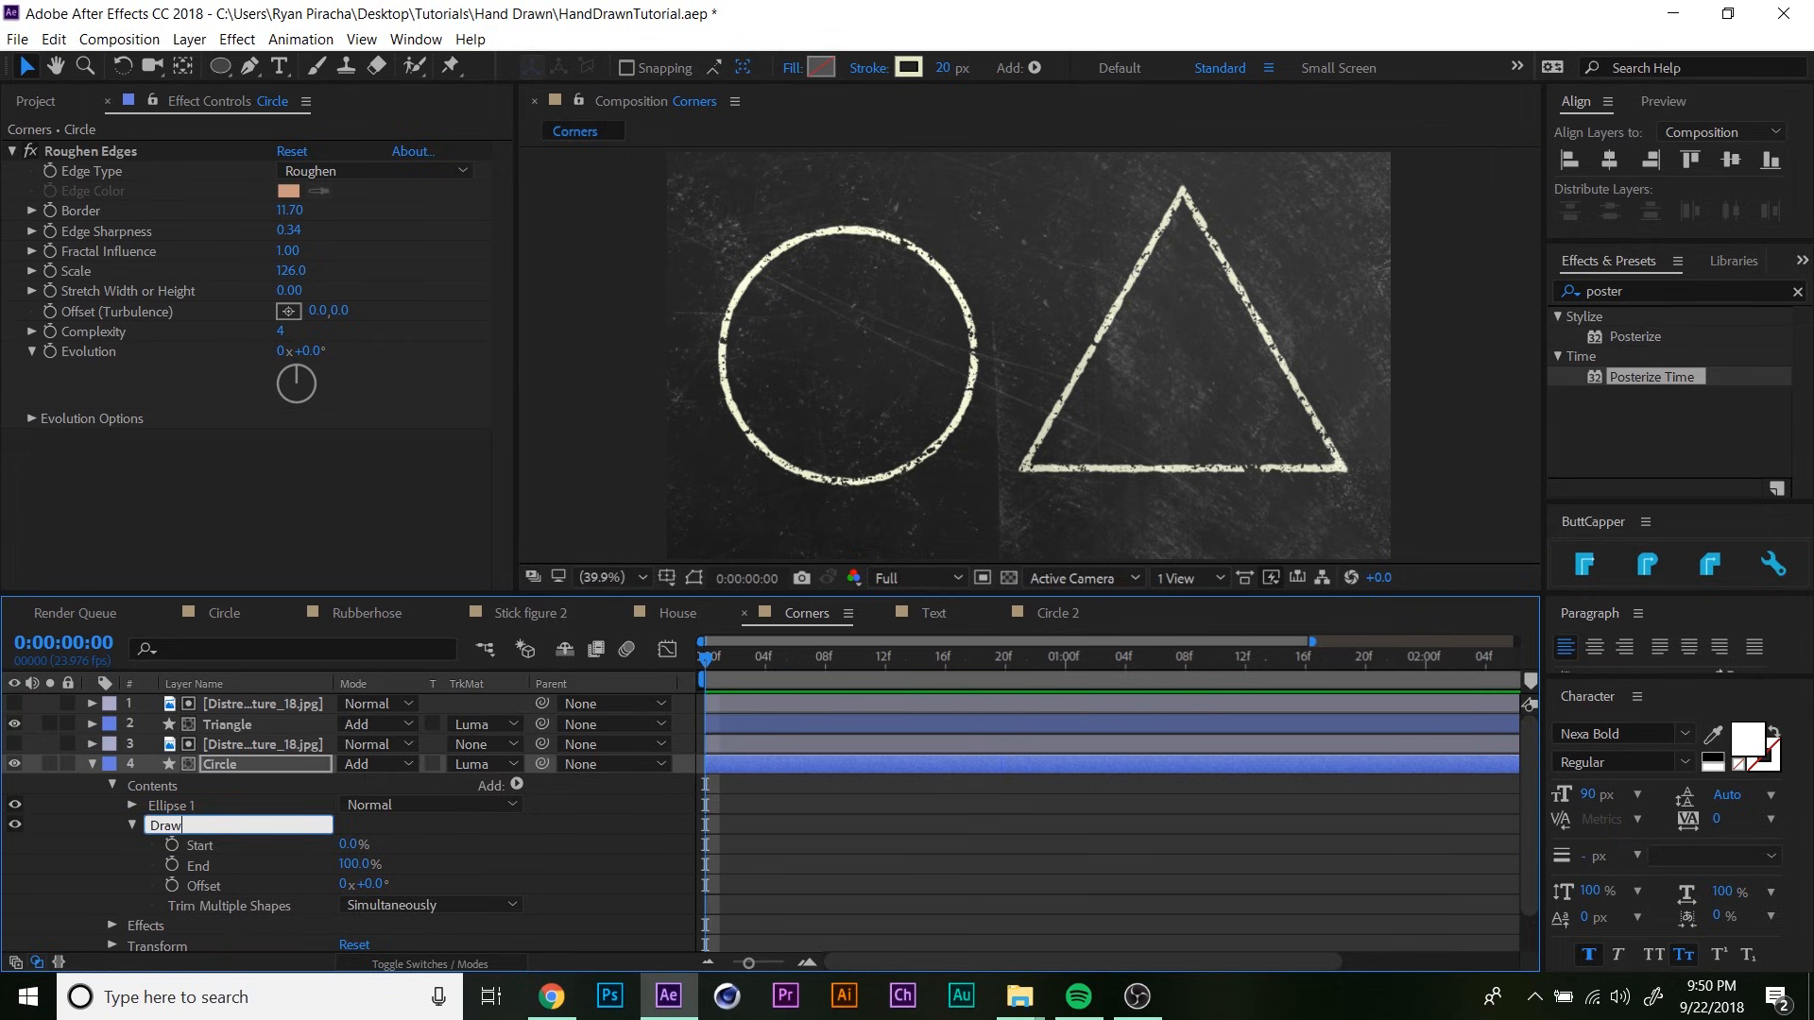
pyautogui.press('Return')
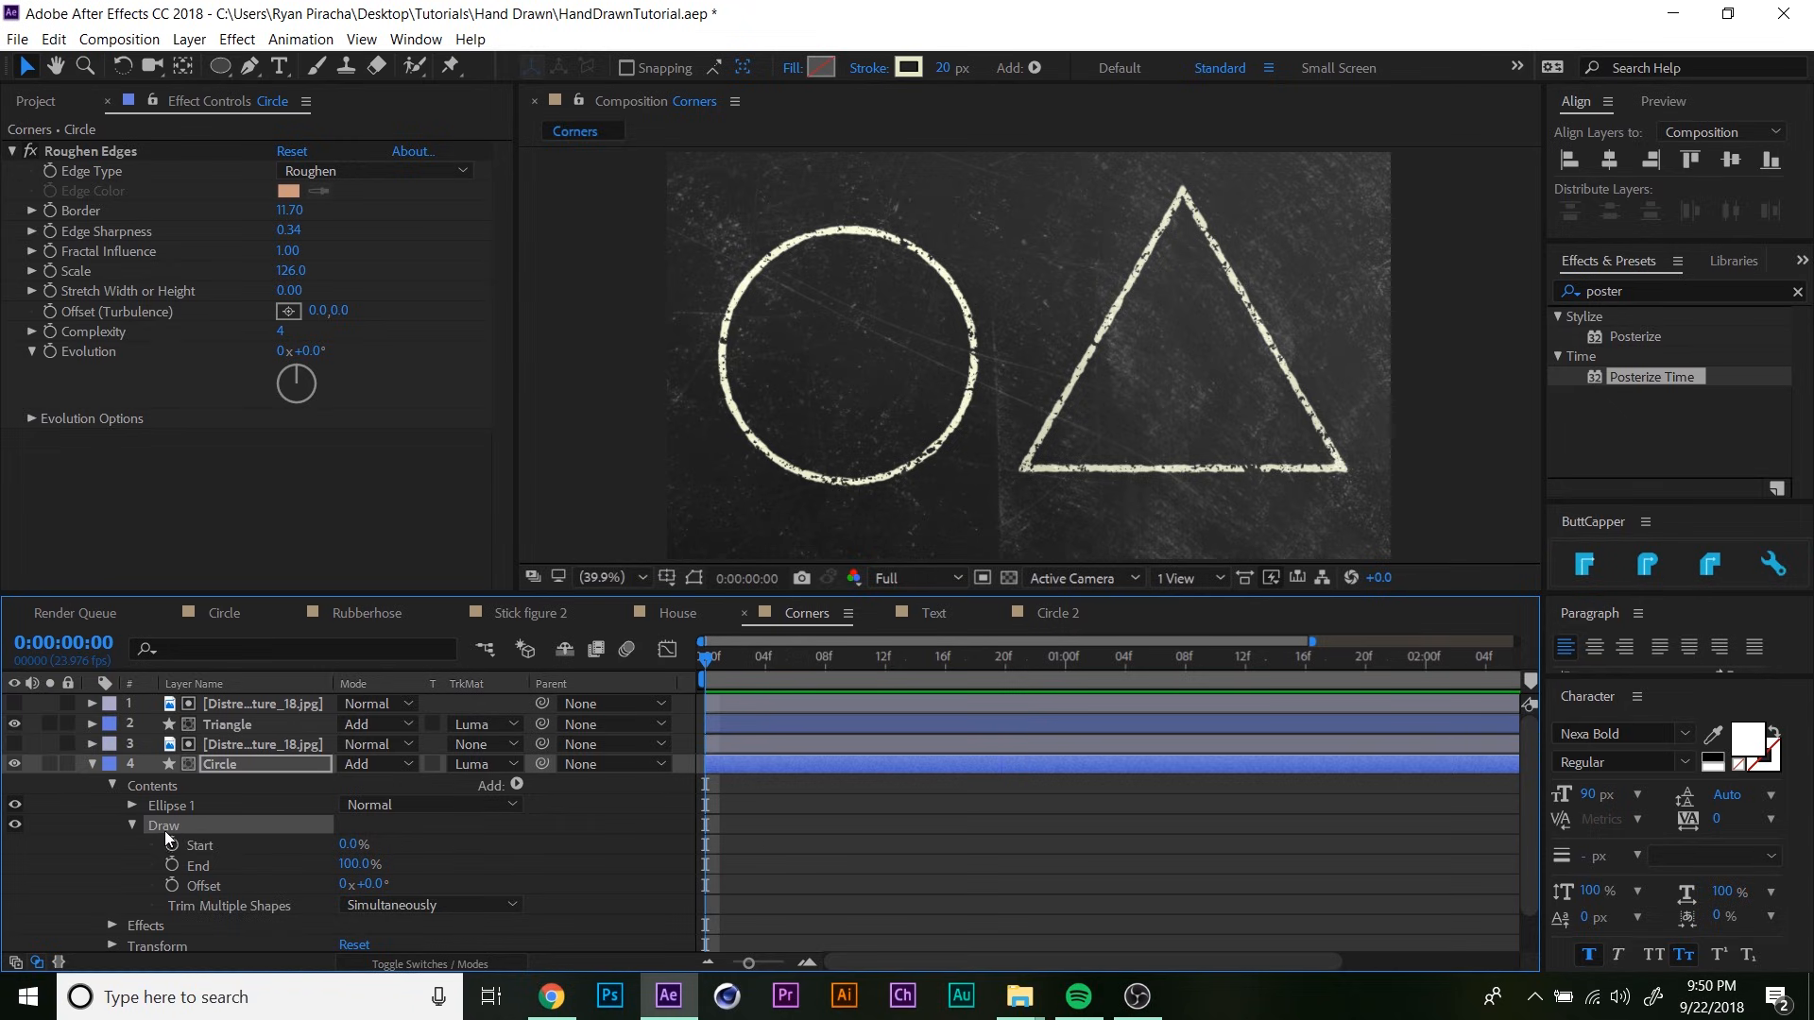
pyautogui.moveTo(355, 863)
pyautogui.mouseDown()
pyautogui.moveTo(298, 878)
pyautogui.moveTo(416, 860)
pyautogui.mouseUp()
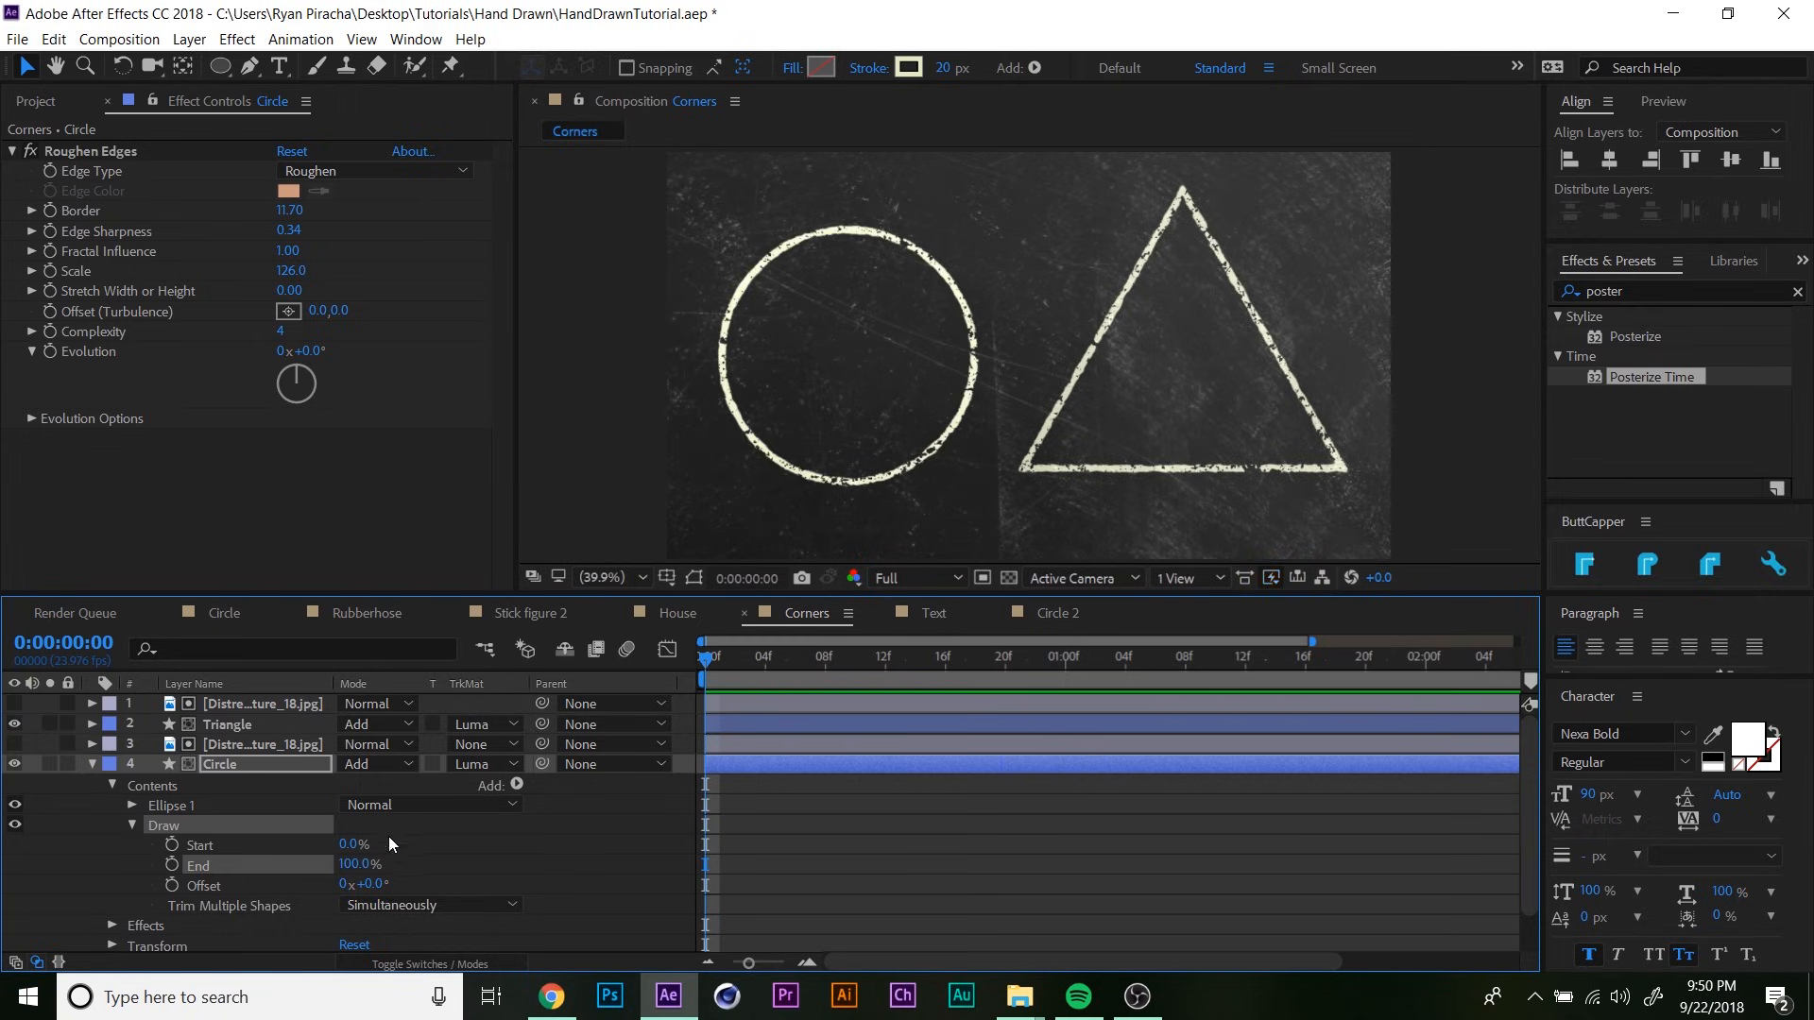
# - Add Wiggle Paths to the Circle layer's contents, beneath Draw, and set its Size to 103
pyautogui.click(530, 790)
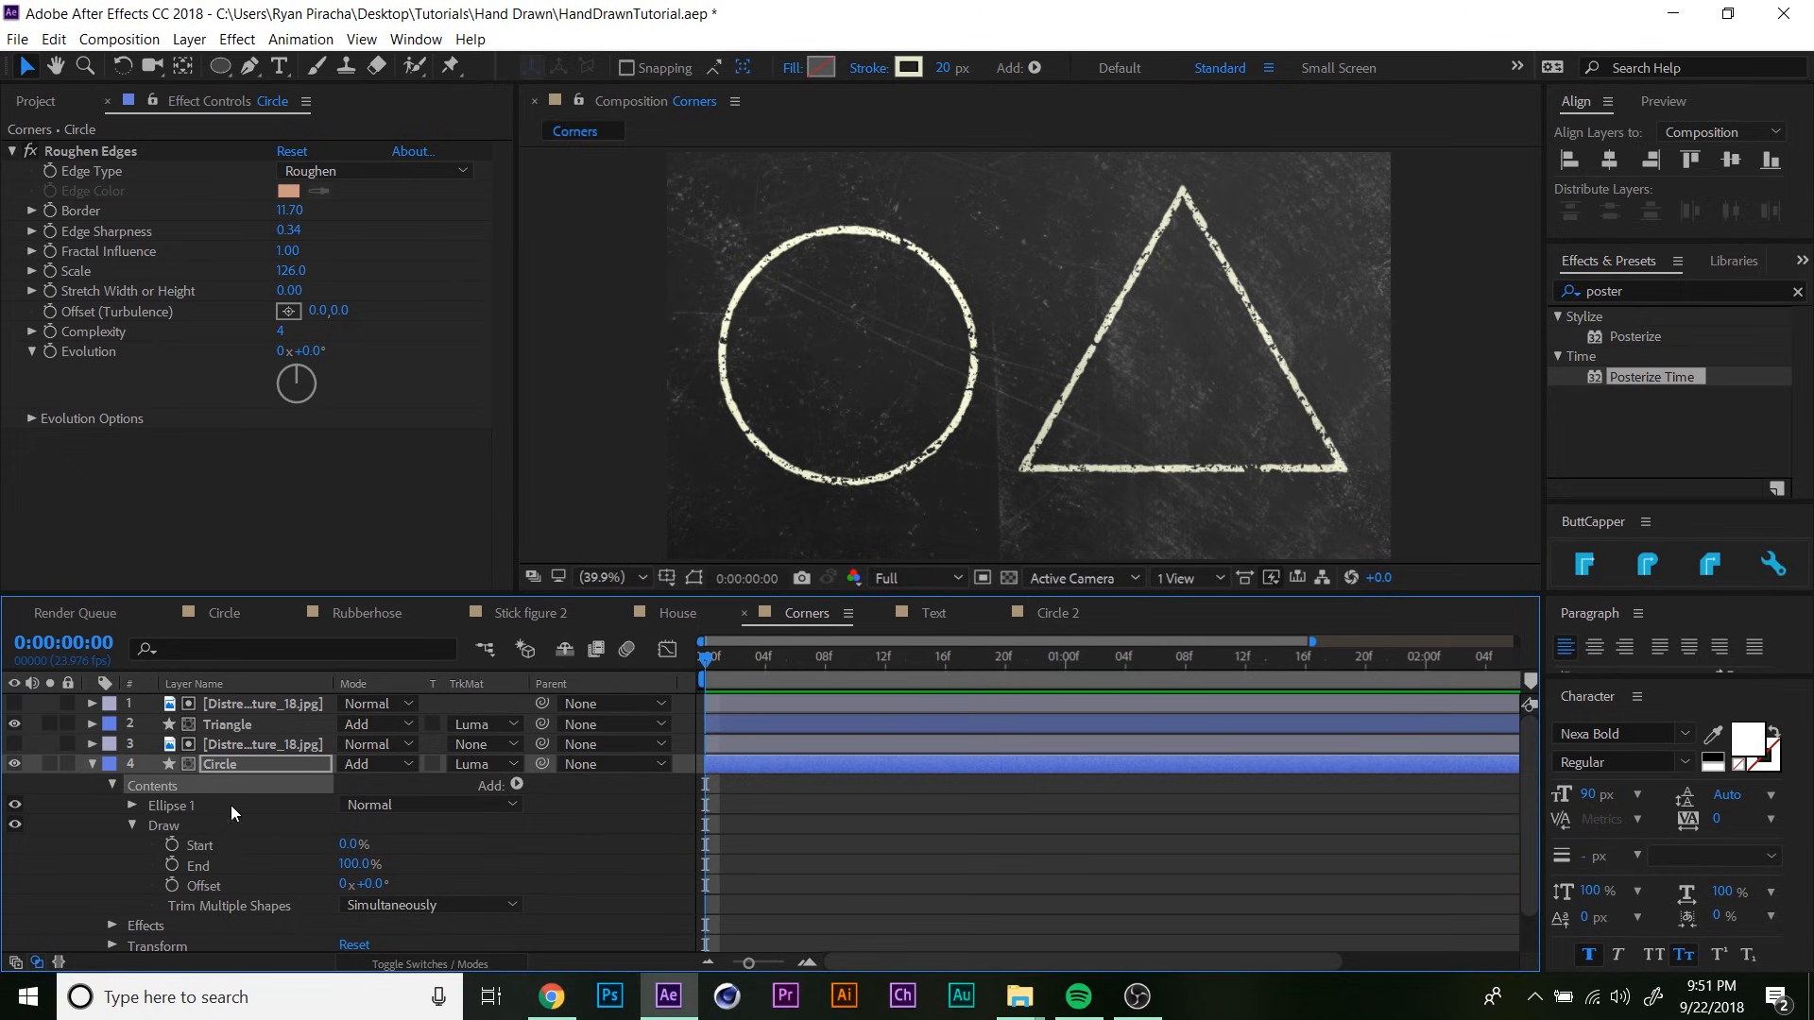
pyautogui.click(517, 784)
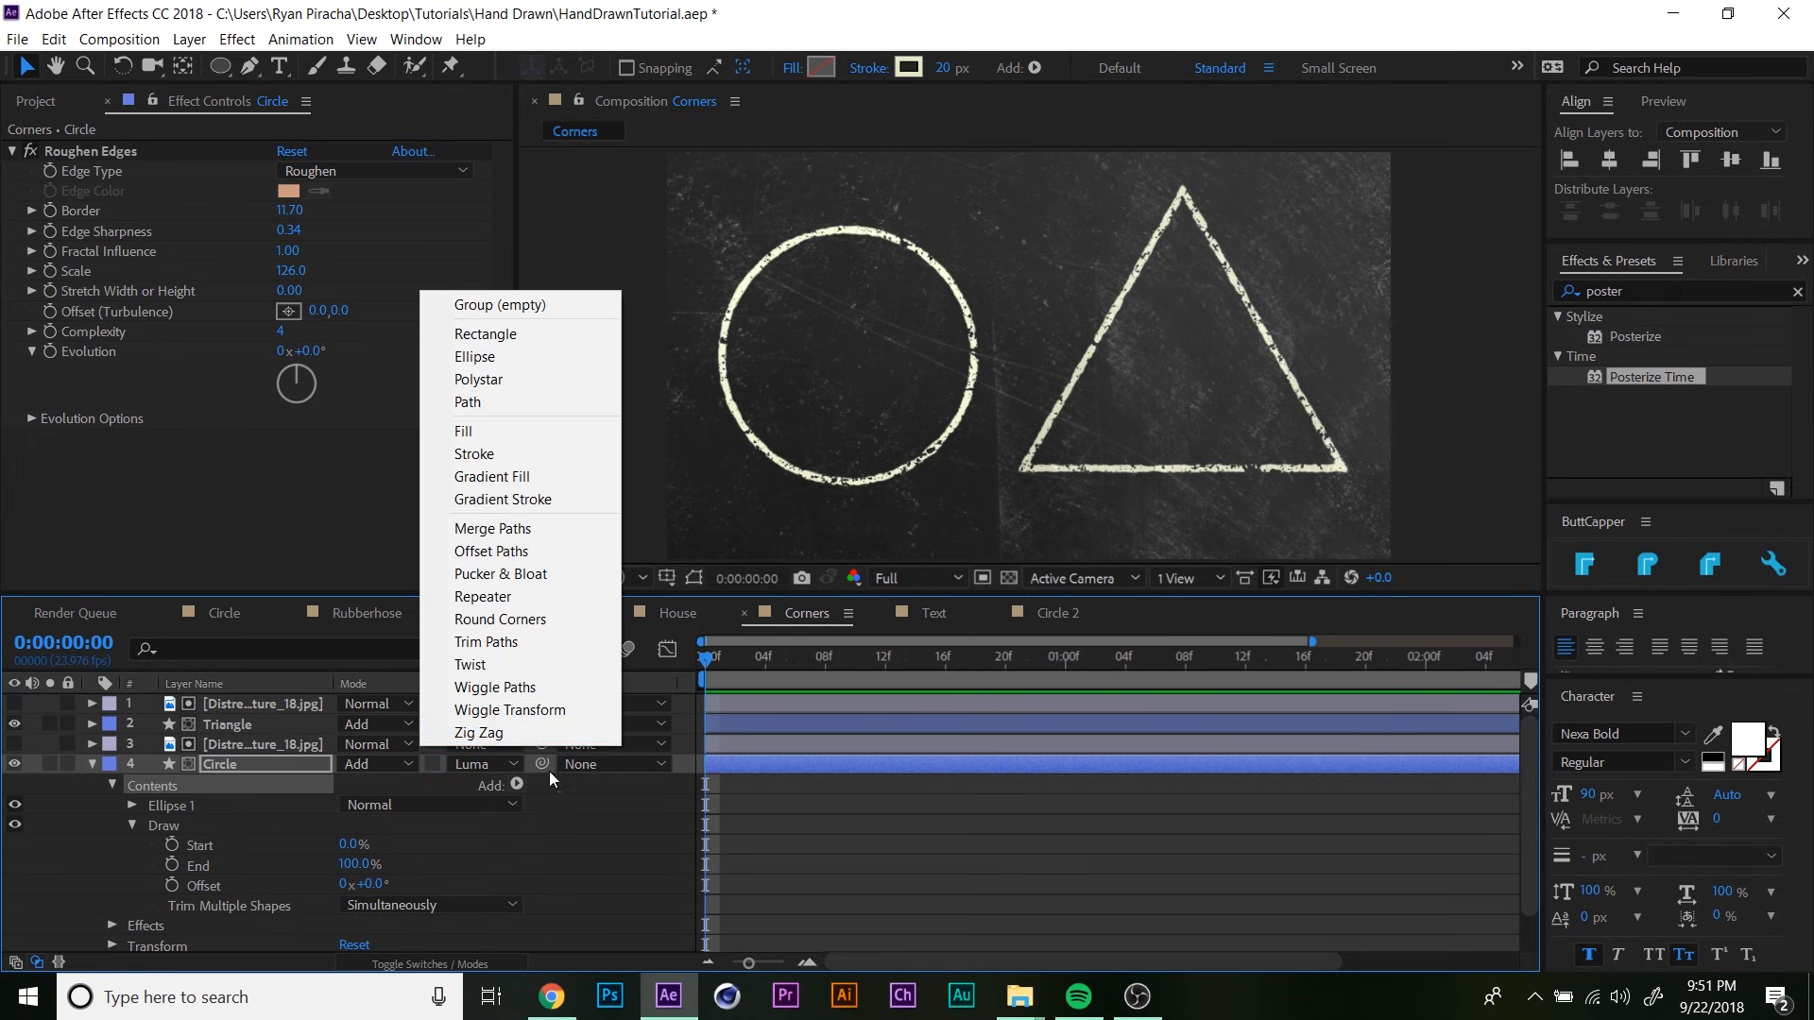
pyautogui.click(535, 688)
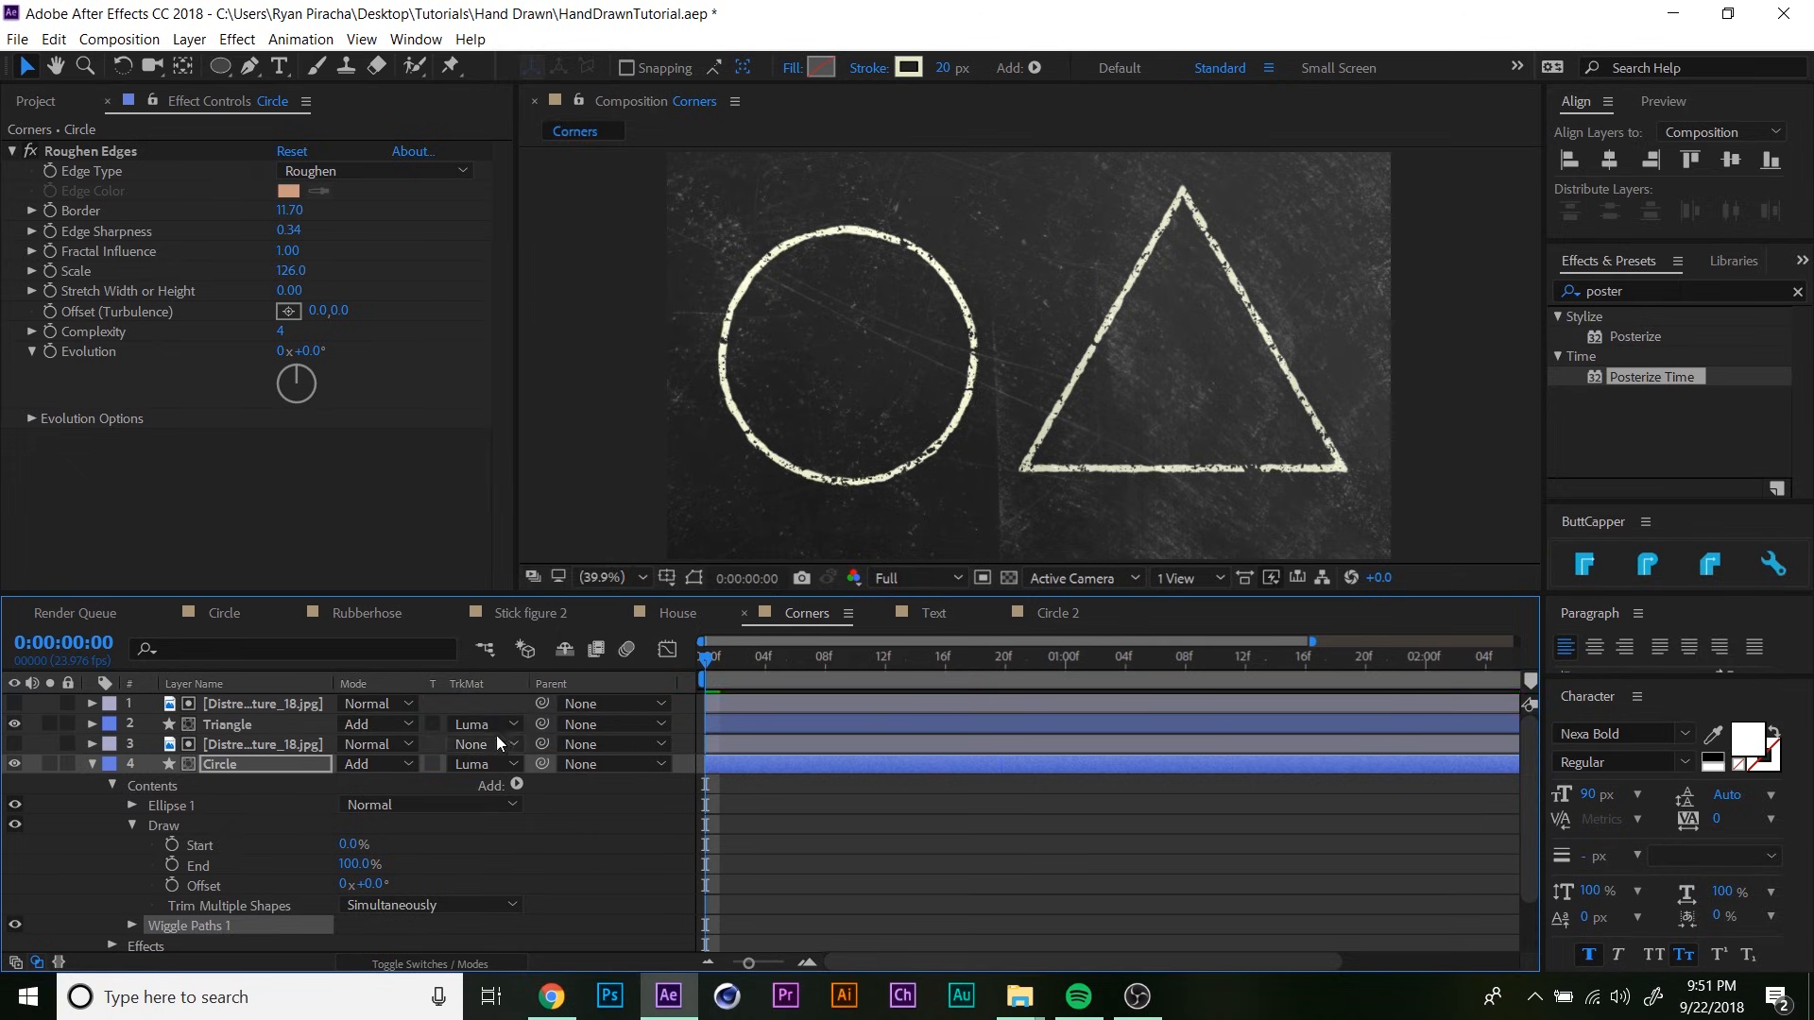
pyautogui.click(131, 924)
pyautogui.scroll(-5, 151, 907)
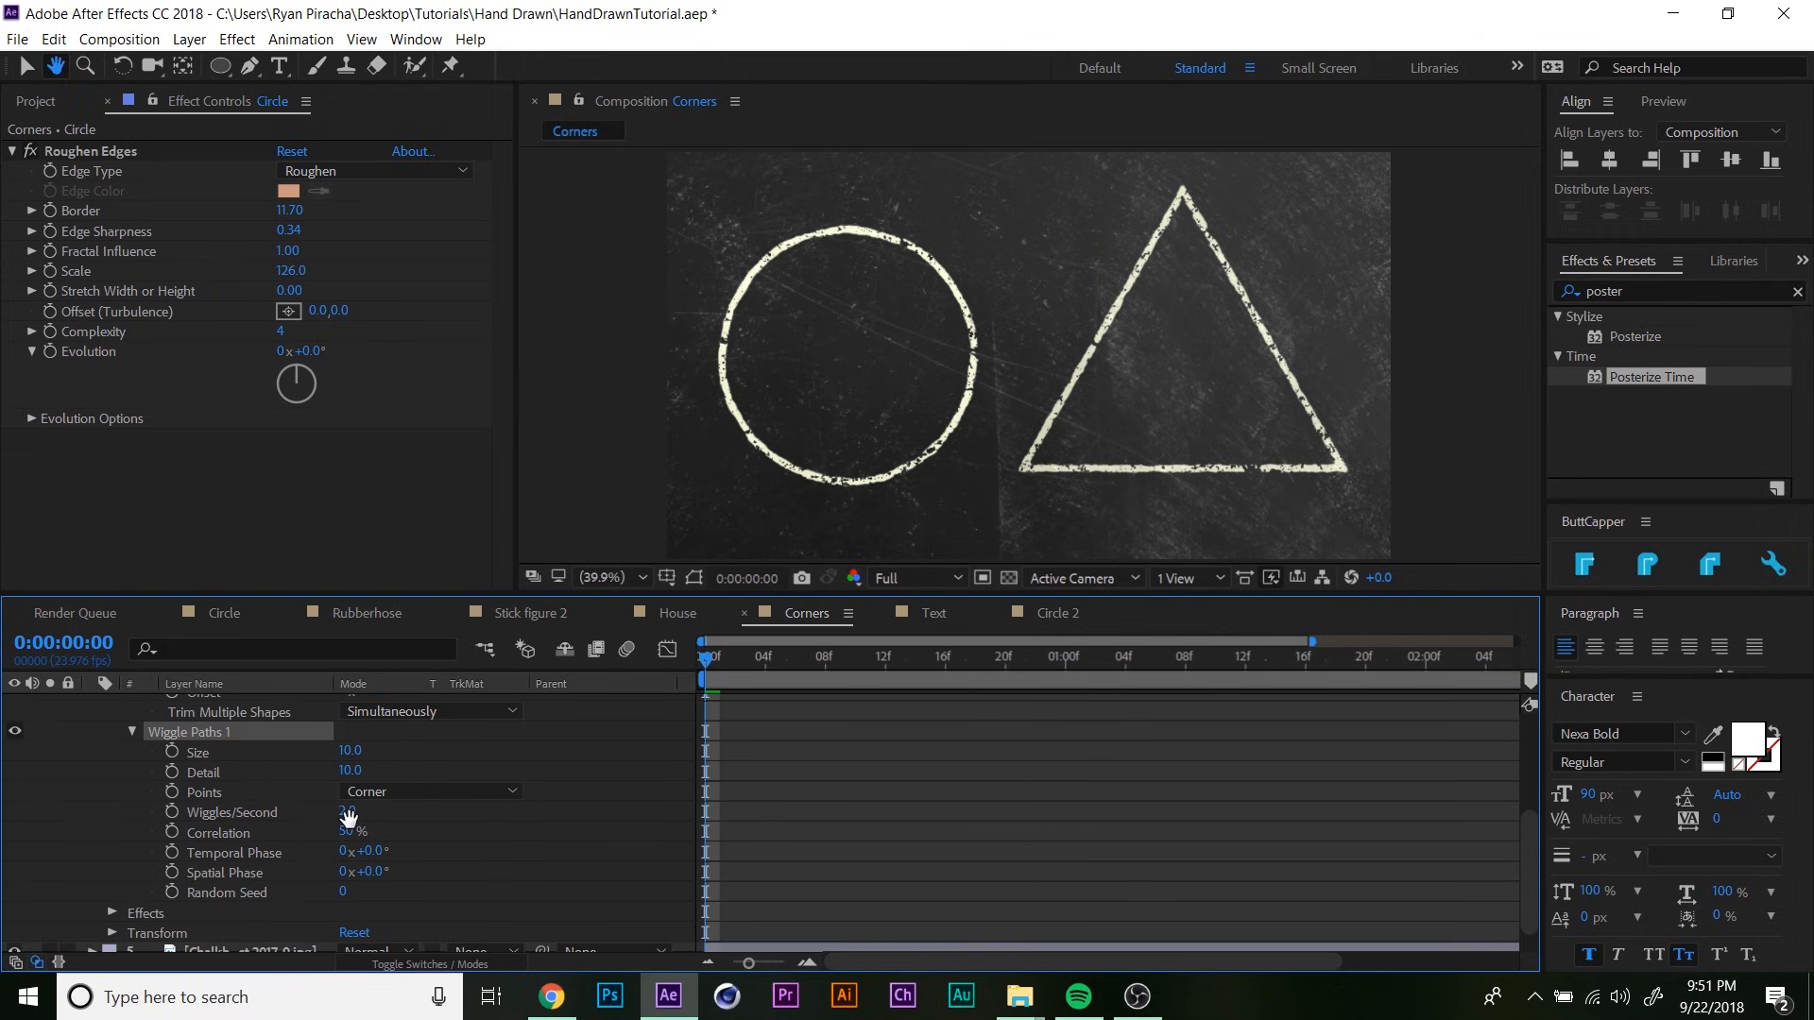
pyautogui.moveTo(352, 751); pyautogui.dragTo(465, 756)
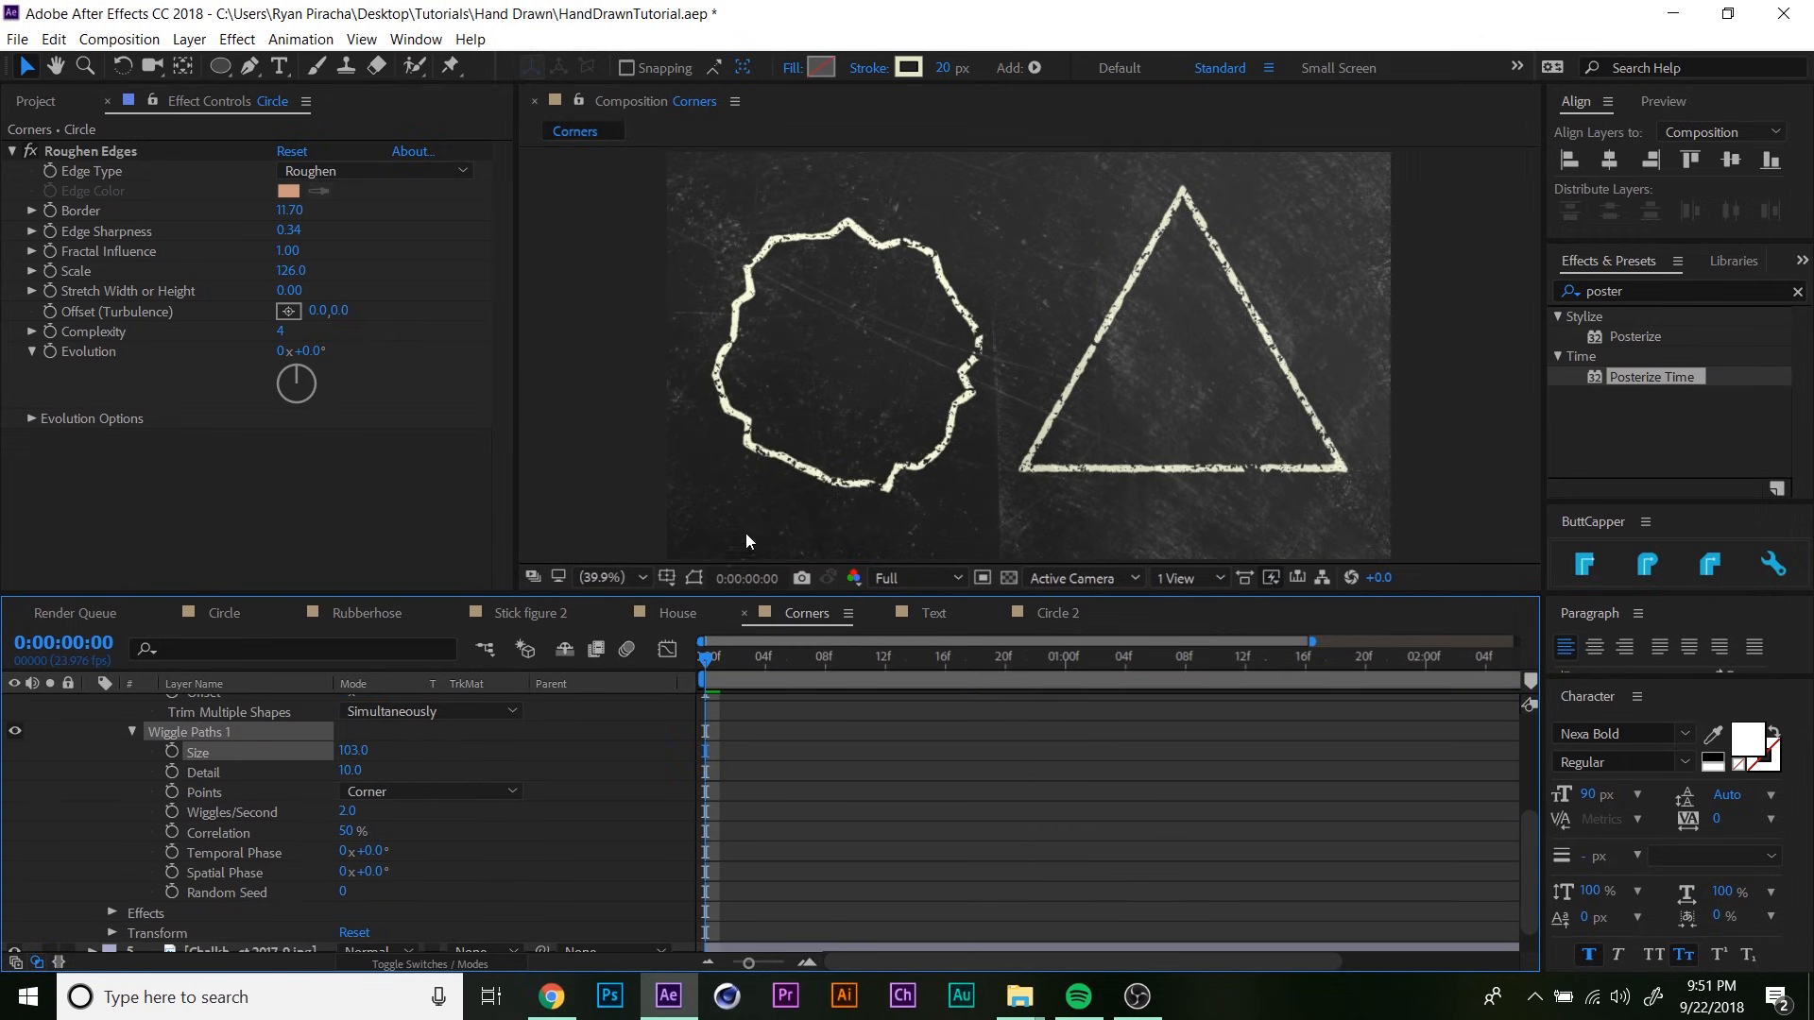
# - Reduce the Circle's Draw trim End to 23%
pyautogui.press('h')
pyautogui.scroll(3, 234, 788)
pyautogui.moveTo(371, 793)
pyautogui.mouseDown()
pyautogui.moveTo(286, 799)
pyautogui.moveTo(381, 792)
pyautogui.moveTo(323, 793)
pyautogui.moveTo(357, 790)
pyautogui.moveTo(327, 792)
pyautogui.moveTo(342, 791)
pyautogui.mouseUp()
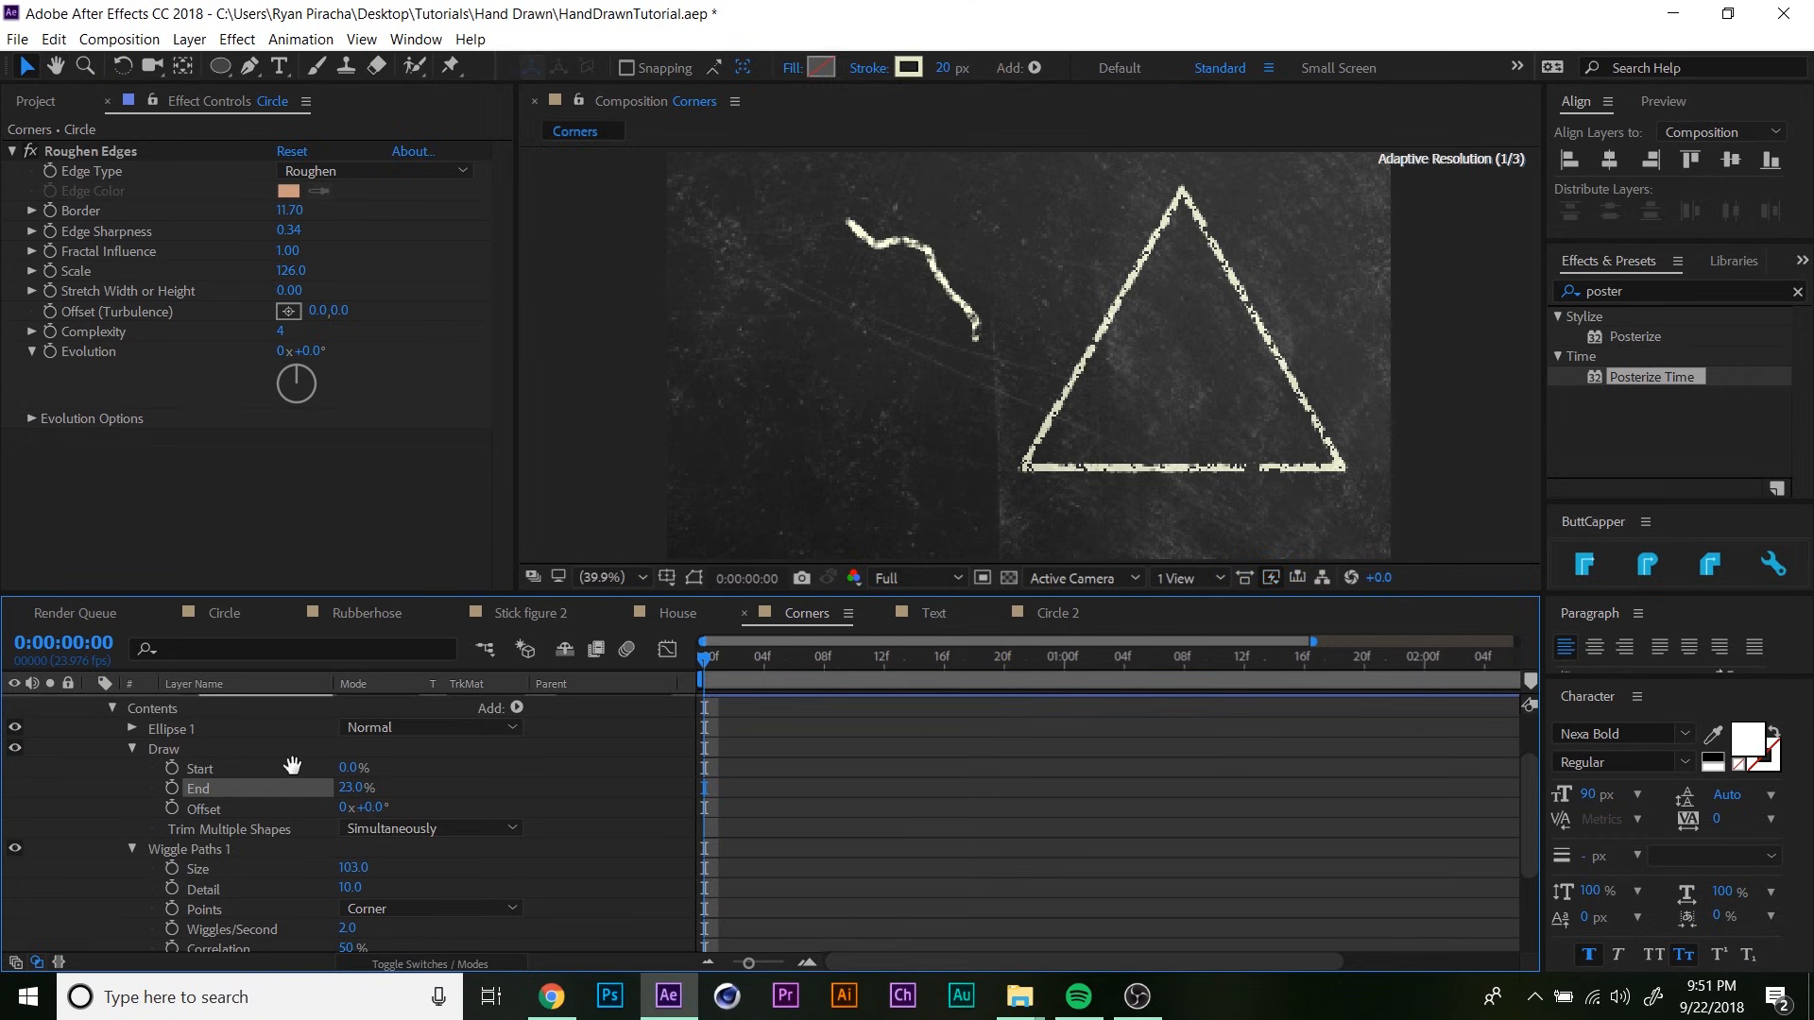
# - Move Wiggle Paths 1 above Draw in the Circle layer's contents and raise Draw's End to 99%
pyautogui.scroll(3, 292, 812)
pyautogui.click(132, 823)
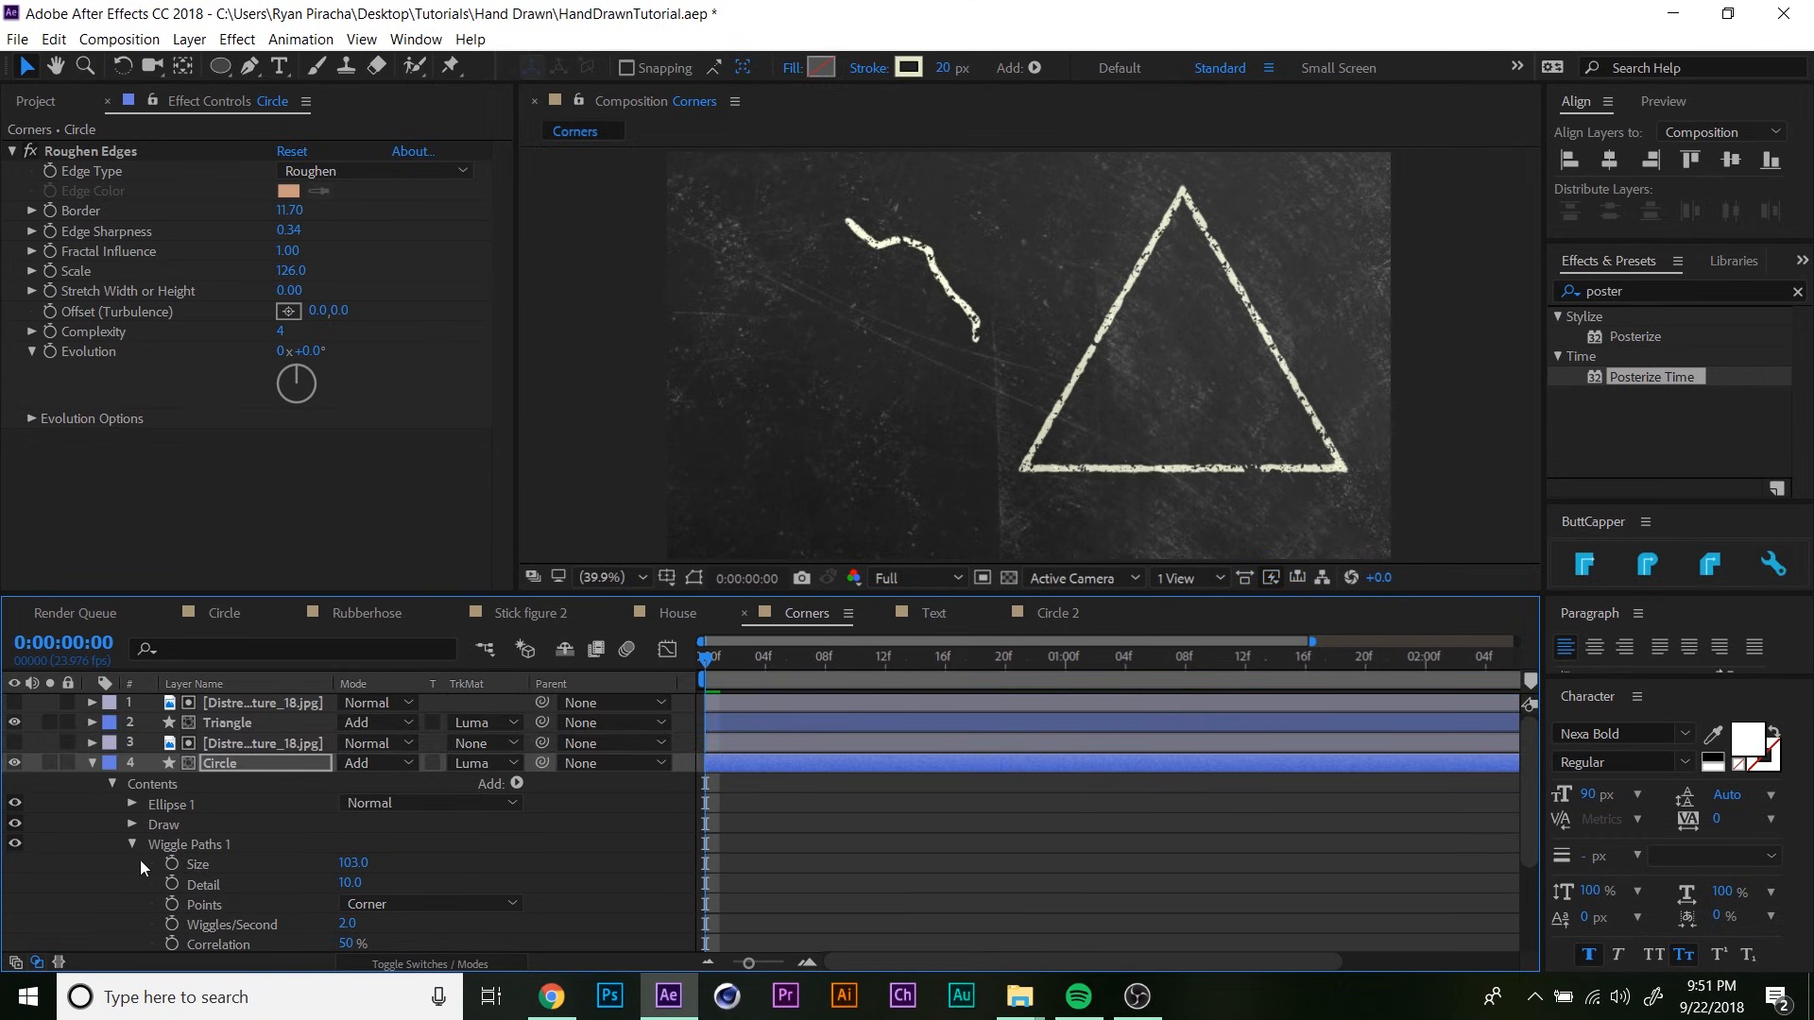
pyautogui.click(133, 844)
pyautogui.moveTo(179, 849); pyautogui.dragTo(196, 825)
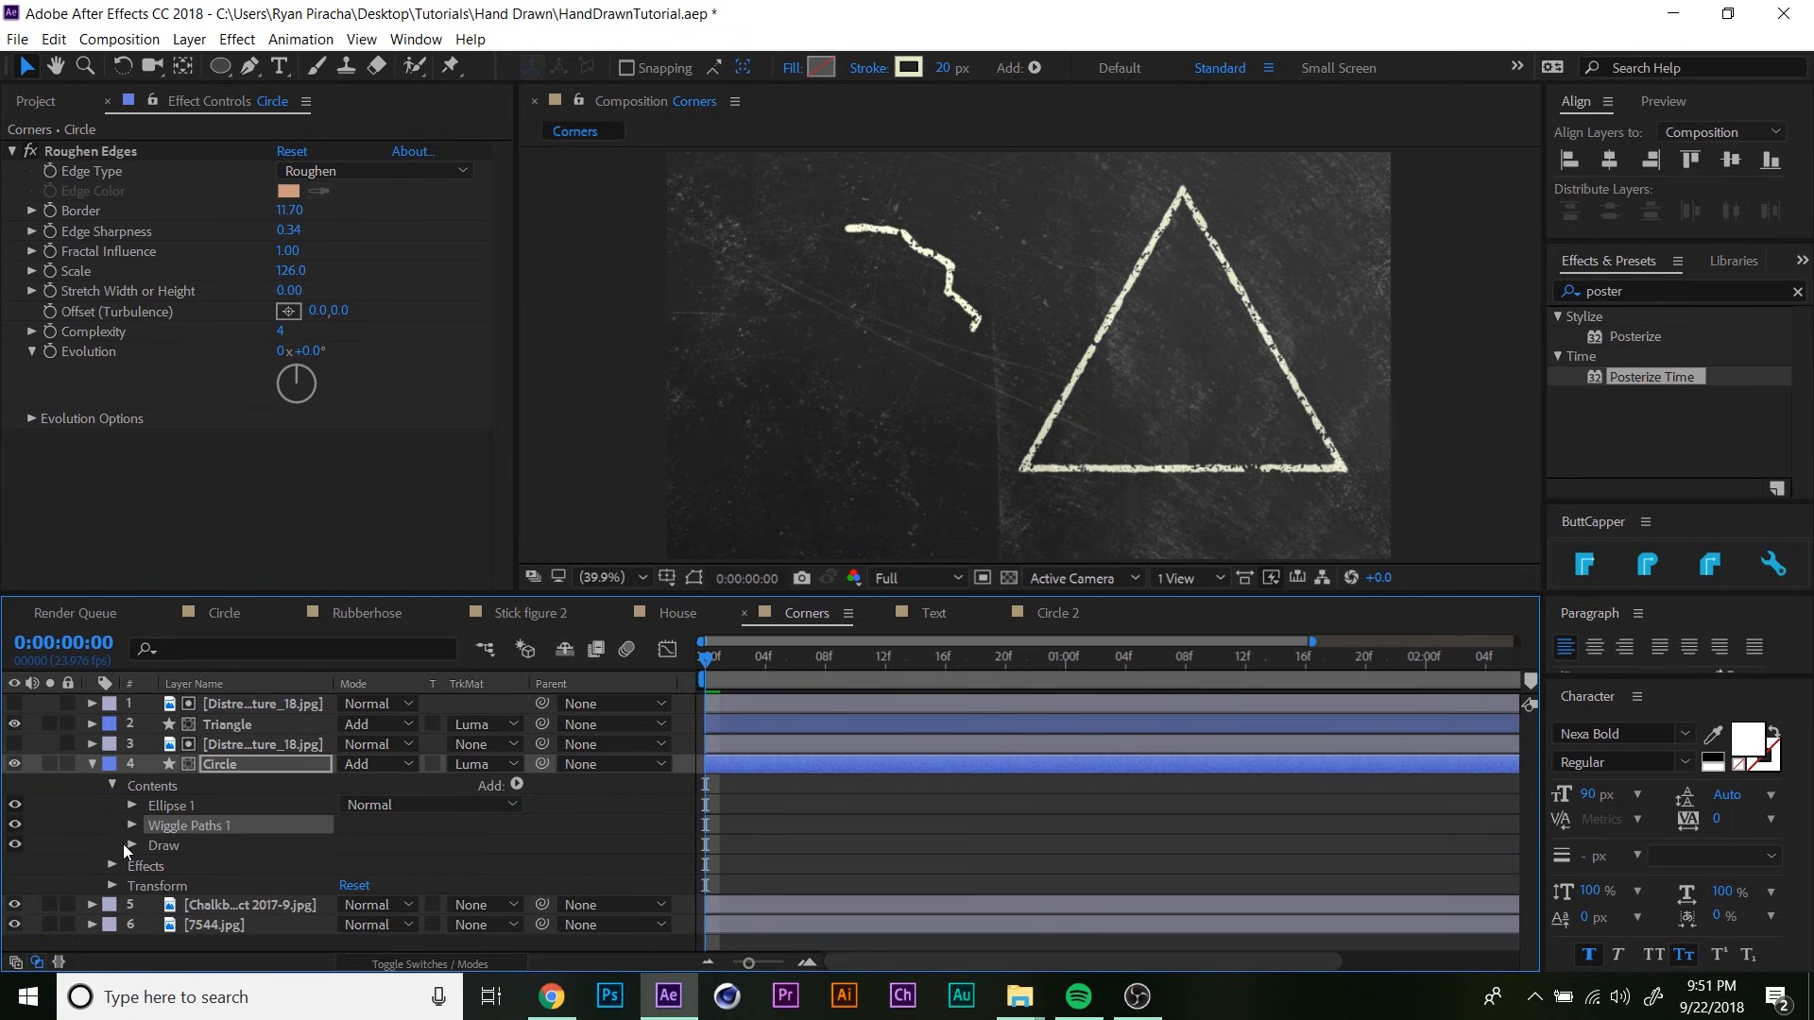
pyautogui.click(131, 844)
pyautogui.moveTo(345, 885); pyautogui.dragTo(454, 862)
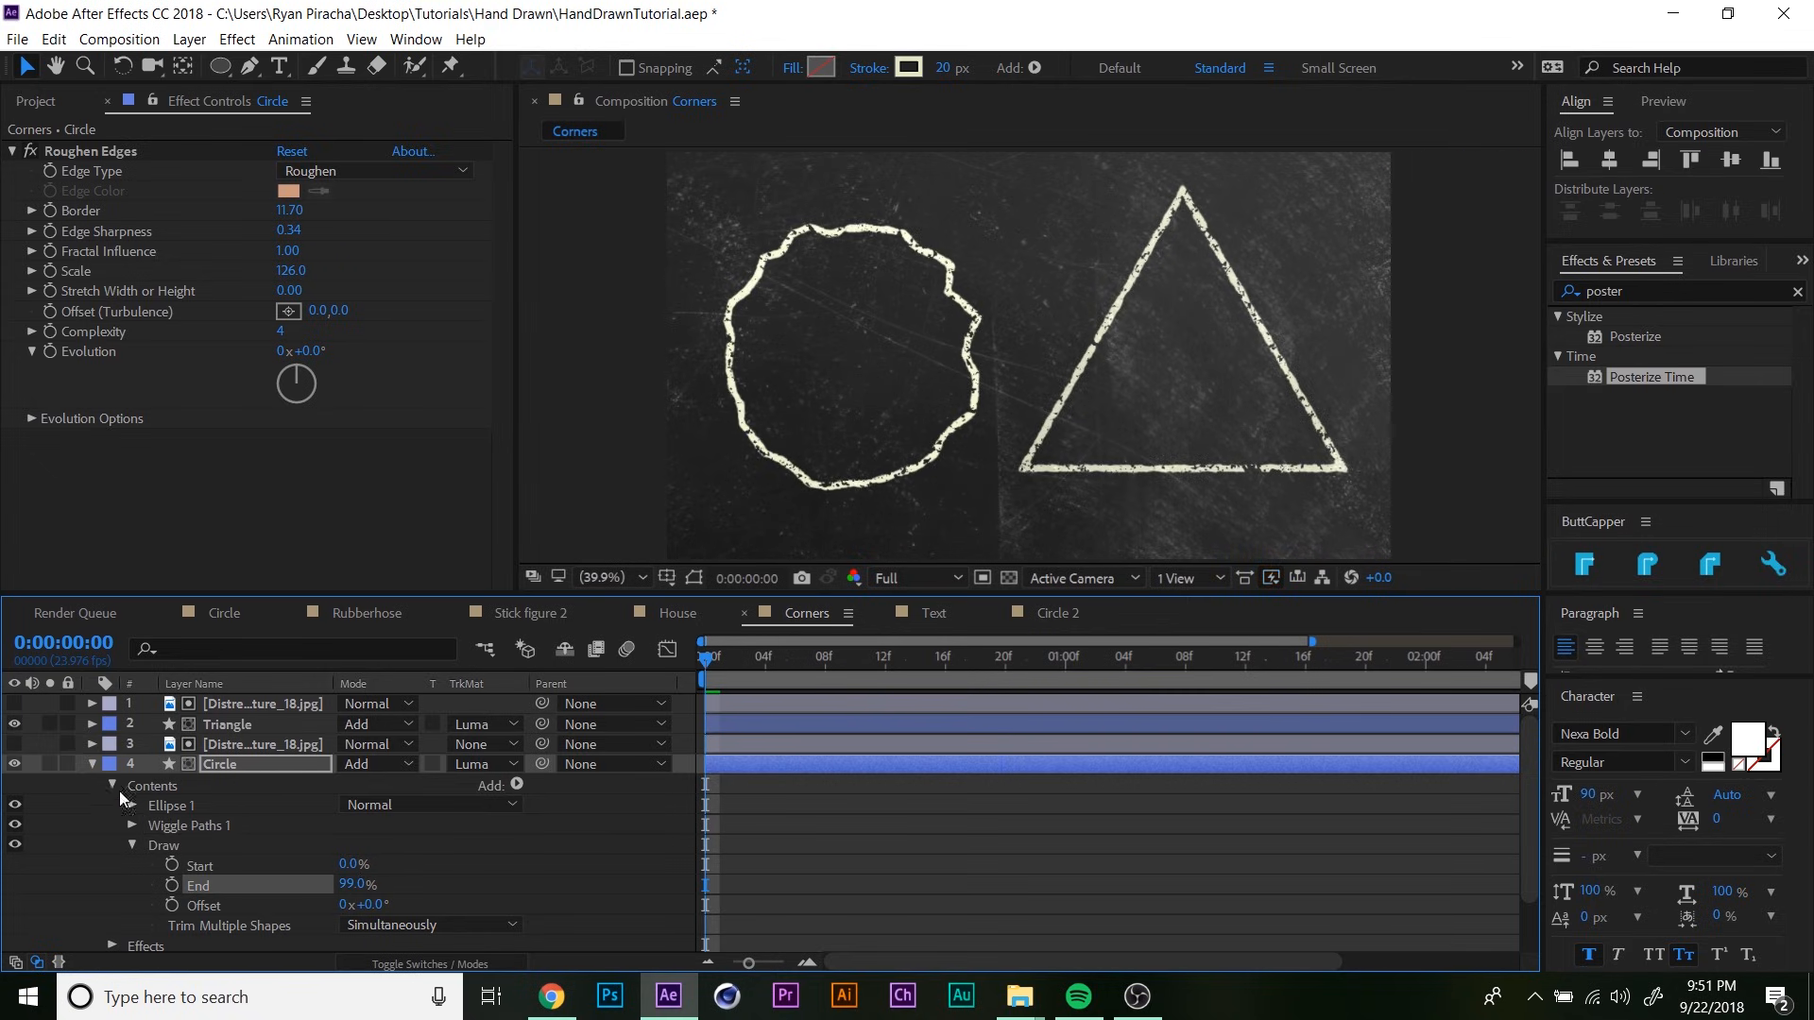
# - Collapse the Circle layer and disable the Roughen Edges effect on the Triangle layer
pyautogui.click(93, 765)
pyautogui.click(251, 723)
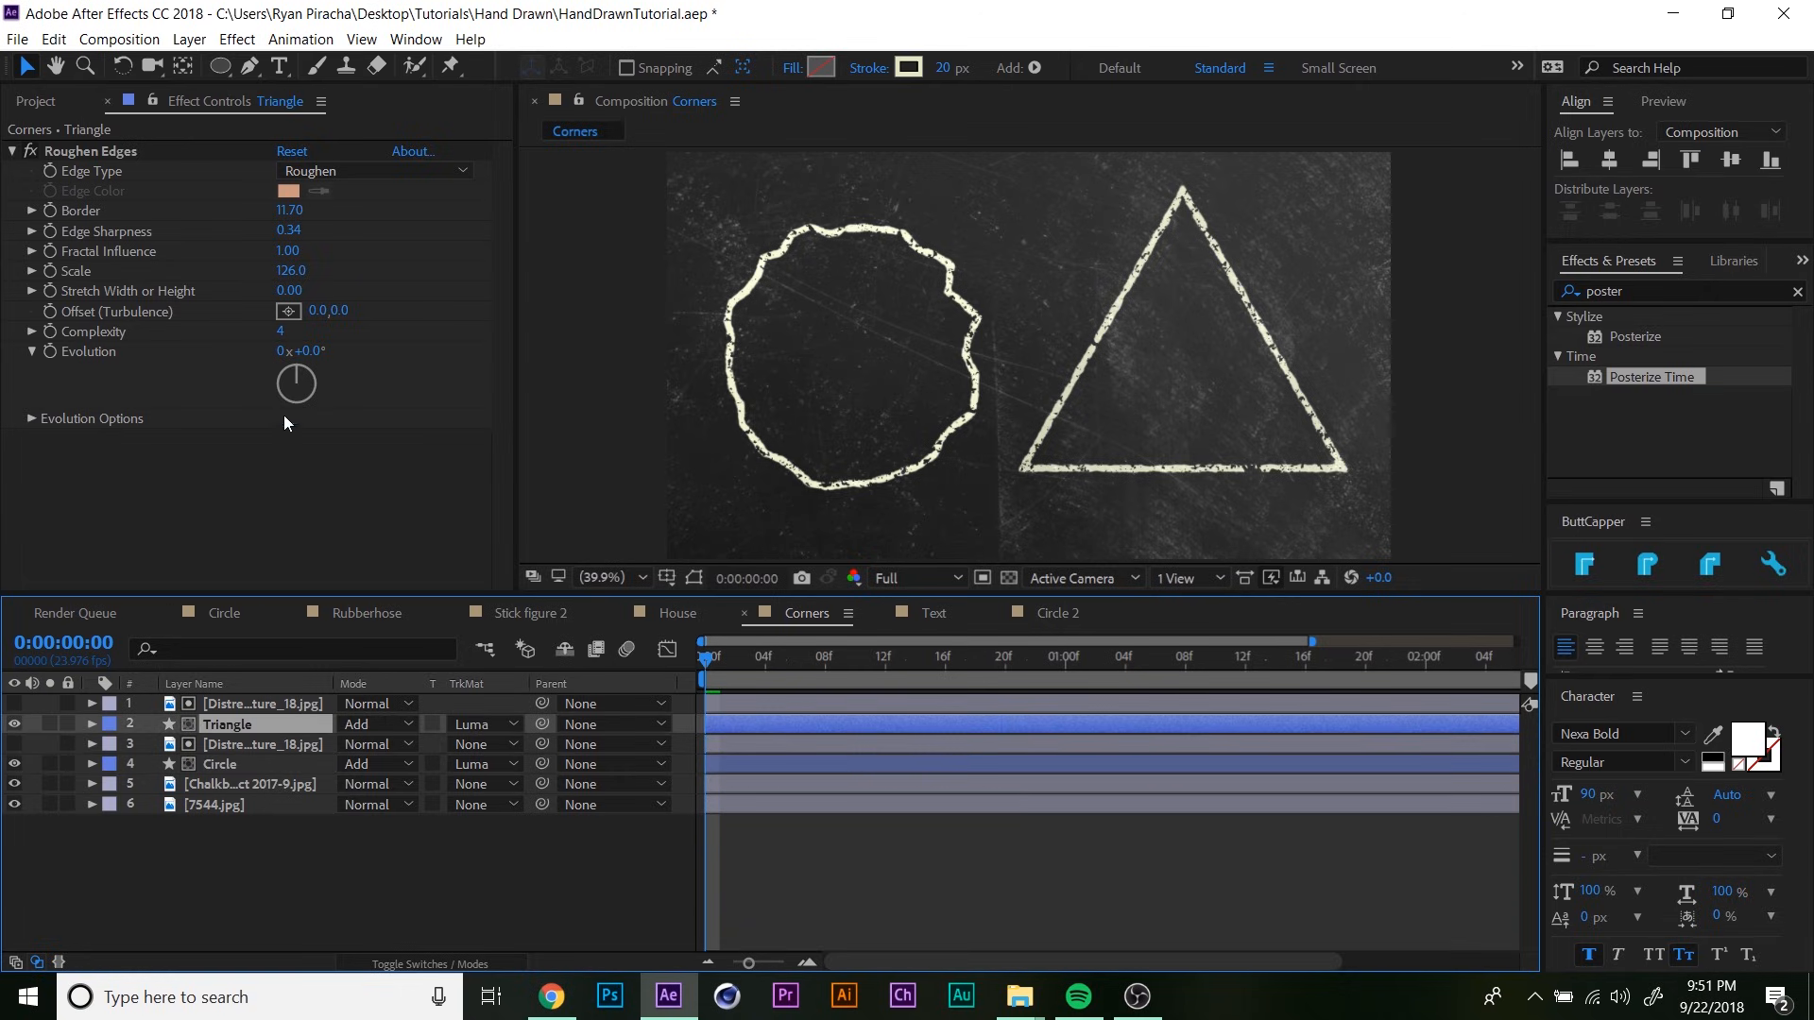
pyautogui.click(31, 150)
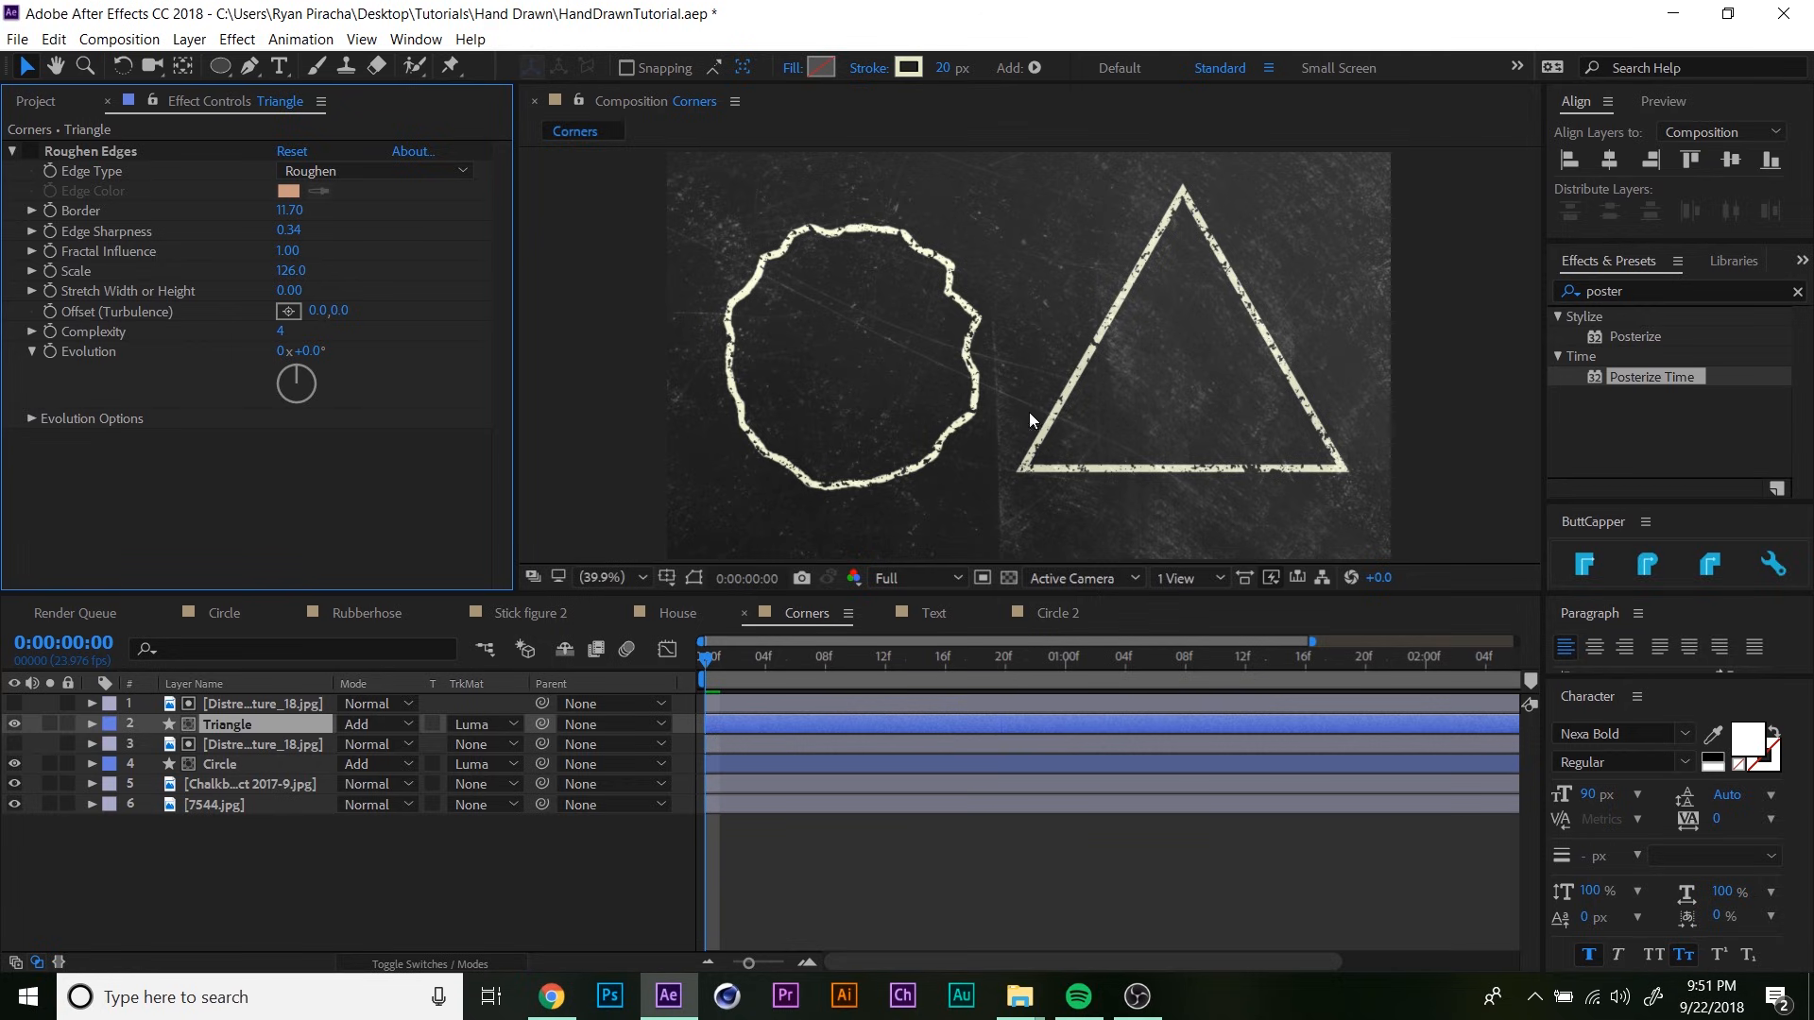
# - Expand the Triangle layer's contents, collapse its Transform properties, and add Wiggle Paths to Polystar 1
pyautogui.click(93, 725)
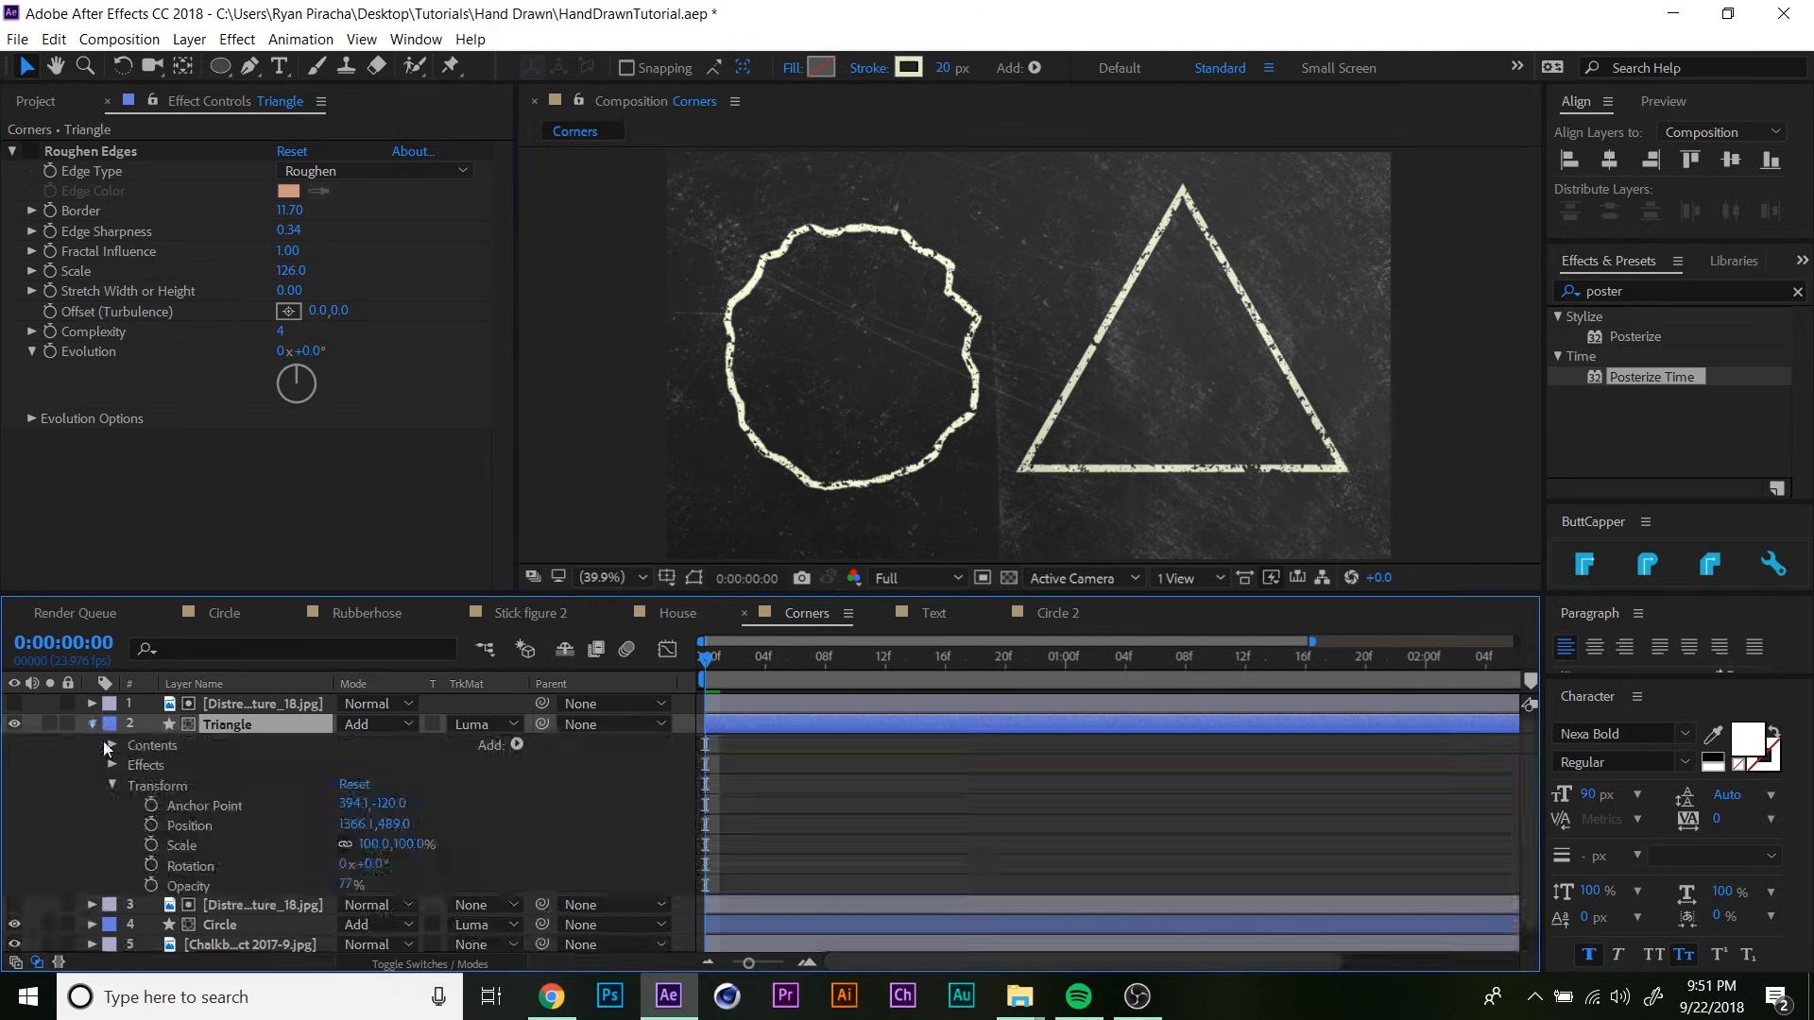
pyautogui.click(112, 785)
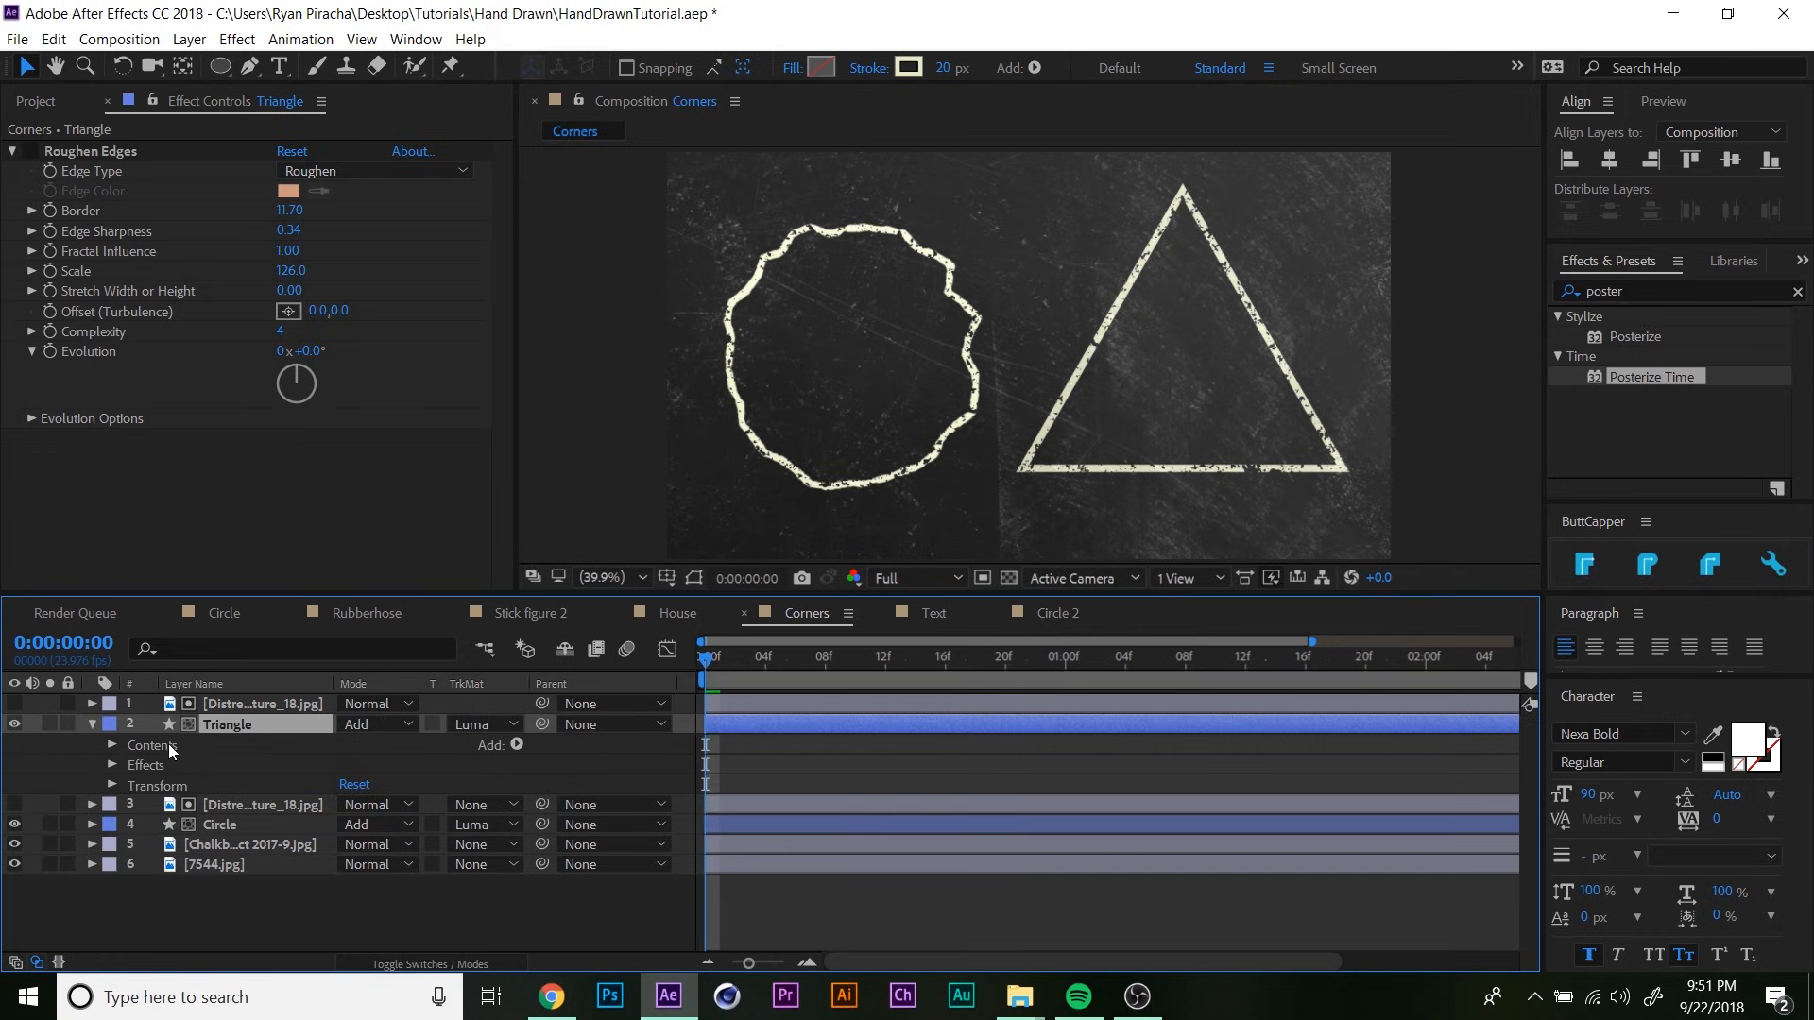
pyautogui.click(113, 746)
pyautogui.click(517, 744)
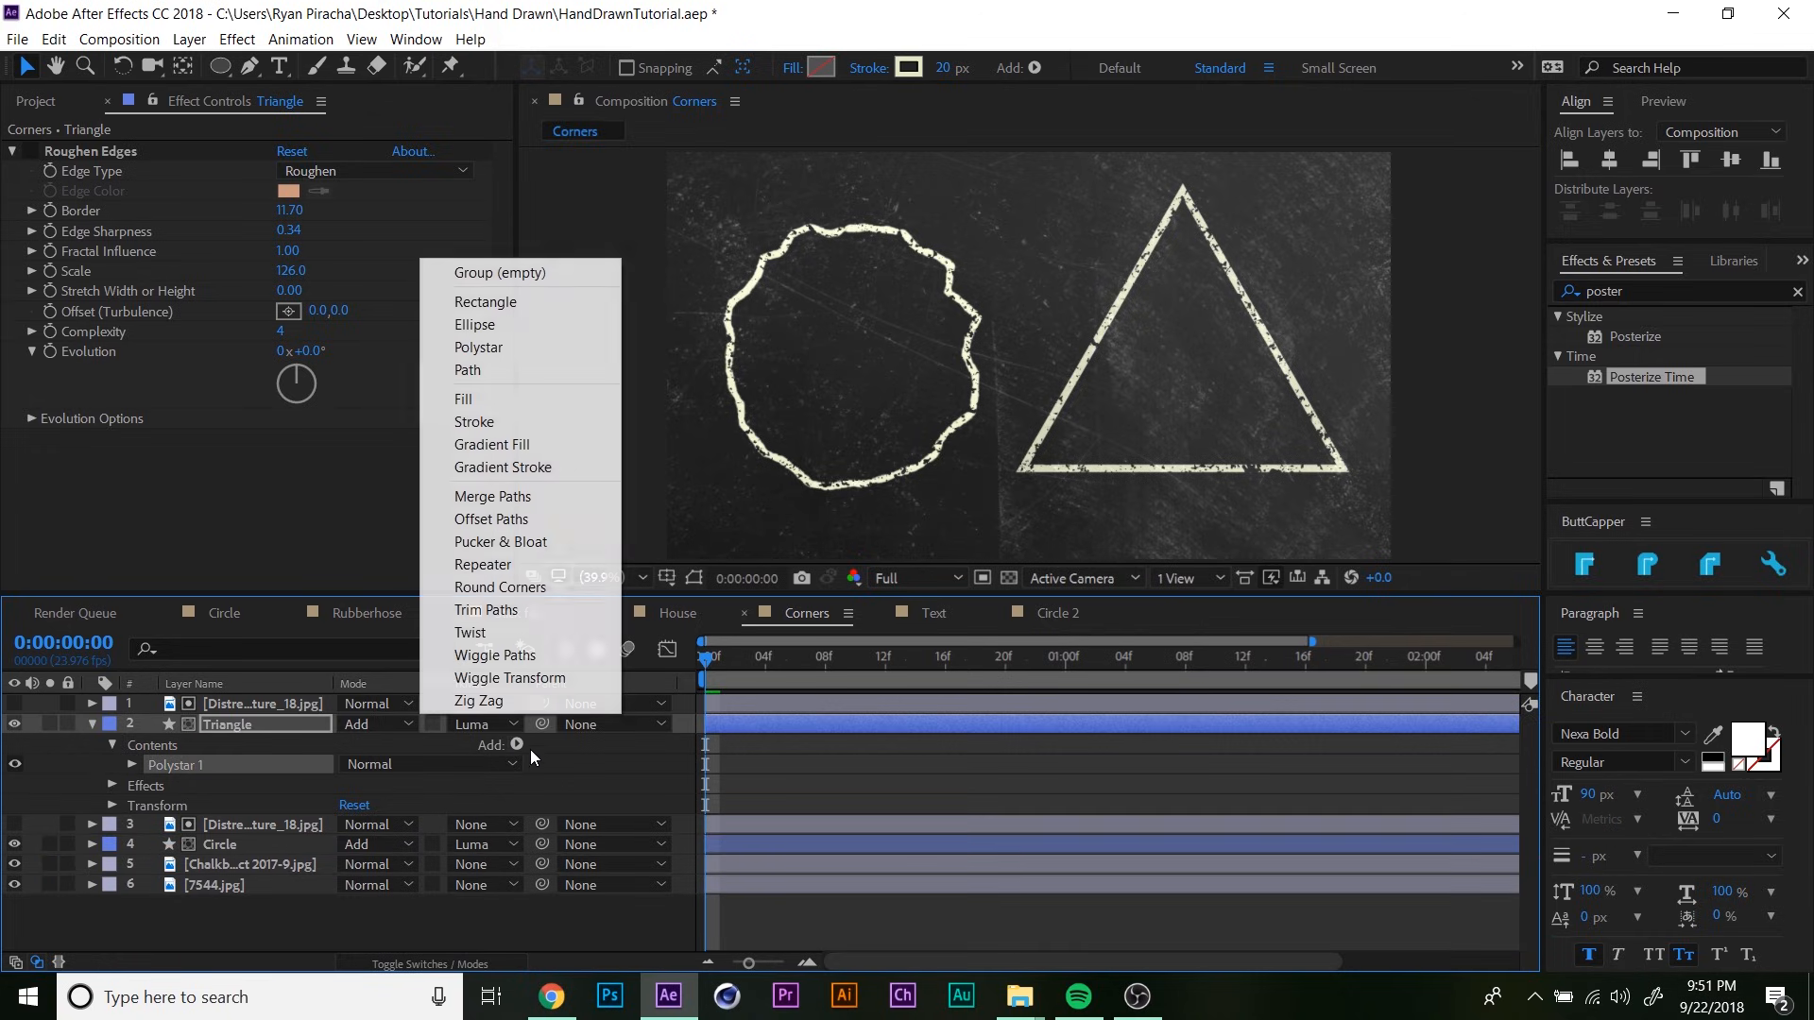
pyautogui.click(531, 654)
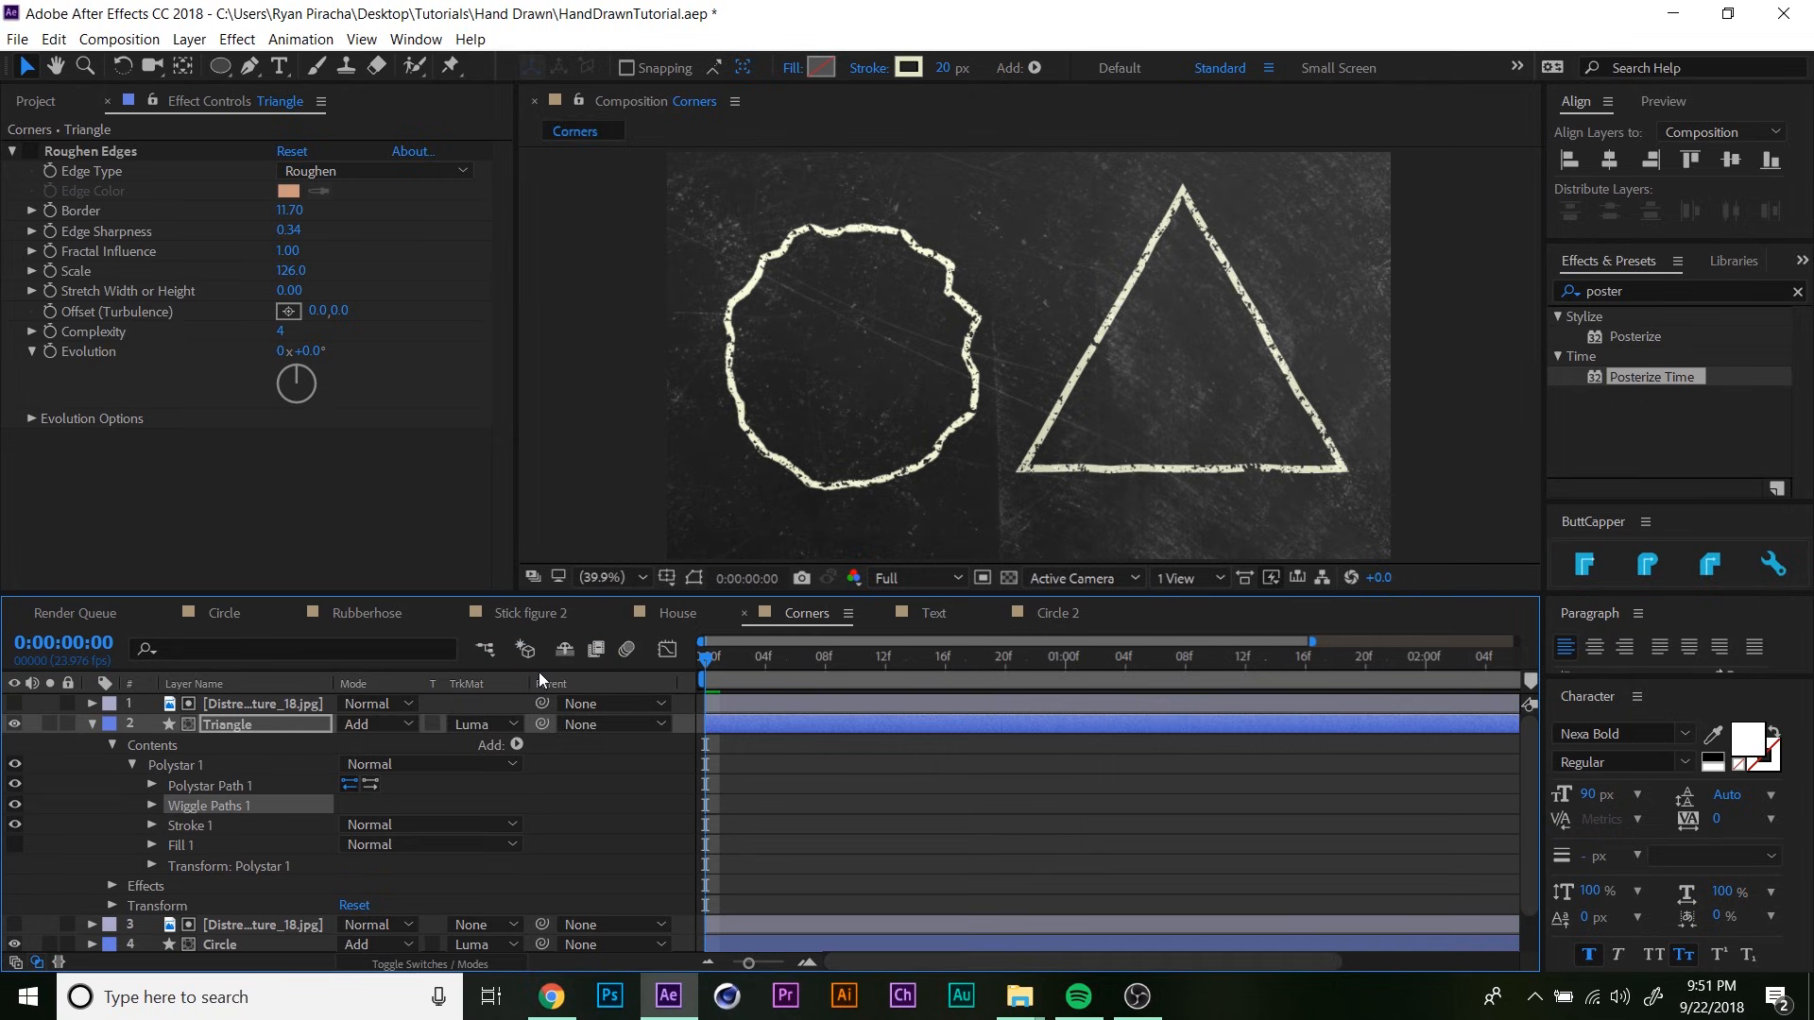
# - Set the Triangle's Wiggle Paths 1 Points to Smooth and its Size to 67
pyautogui.click(154, 803)
pyautogui.click(388, 841)
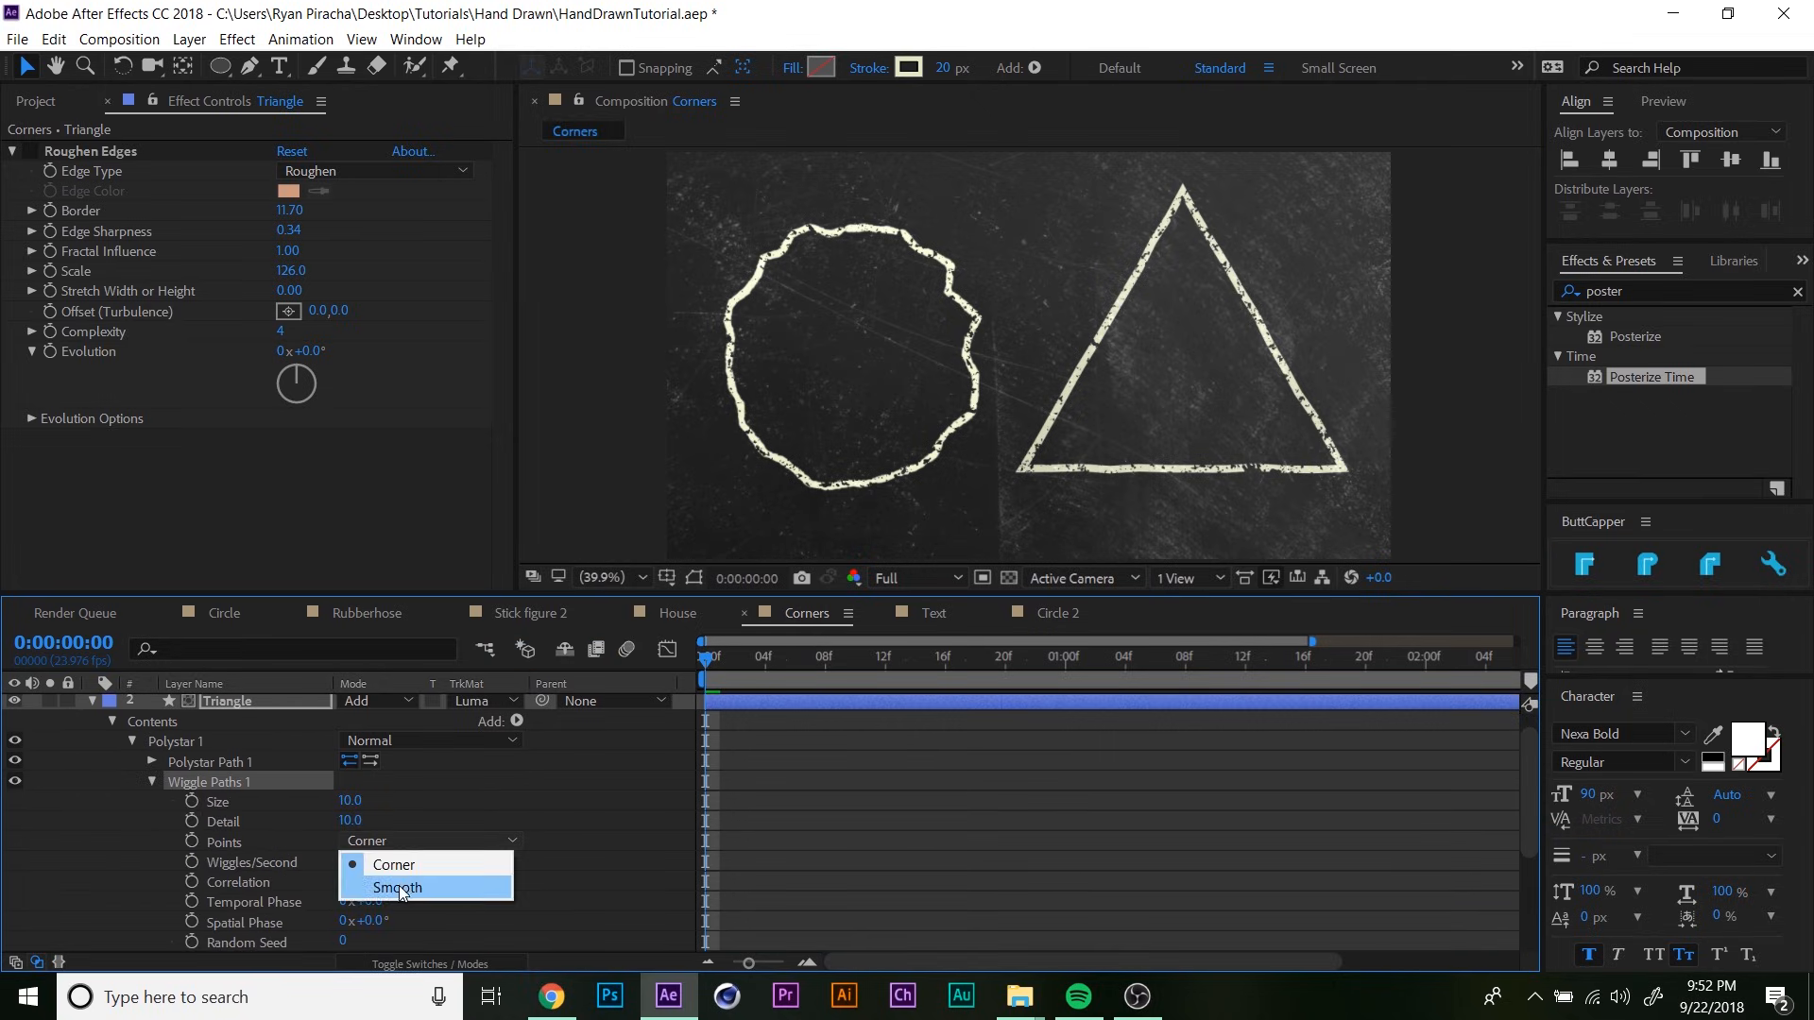
pyautogui.click(398, 887)
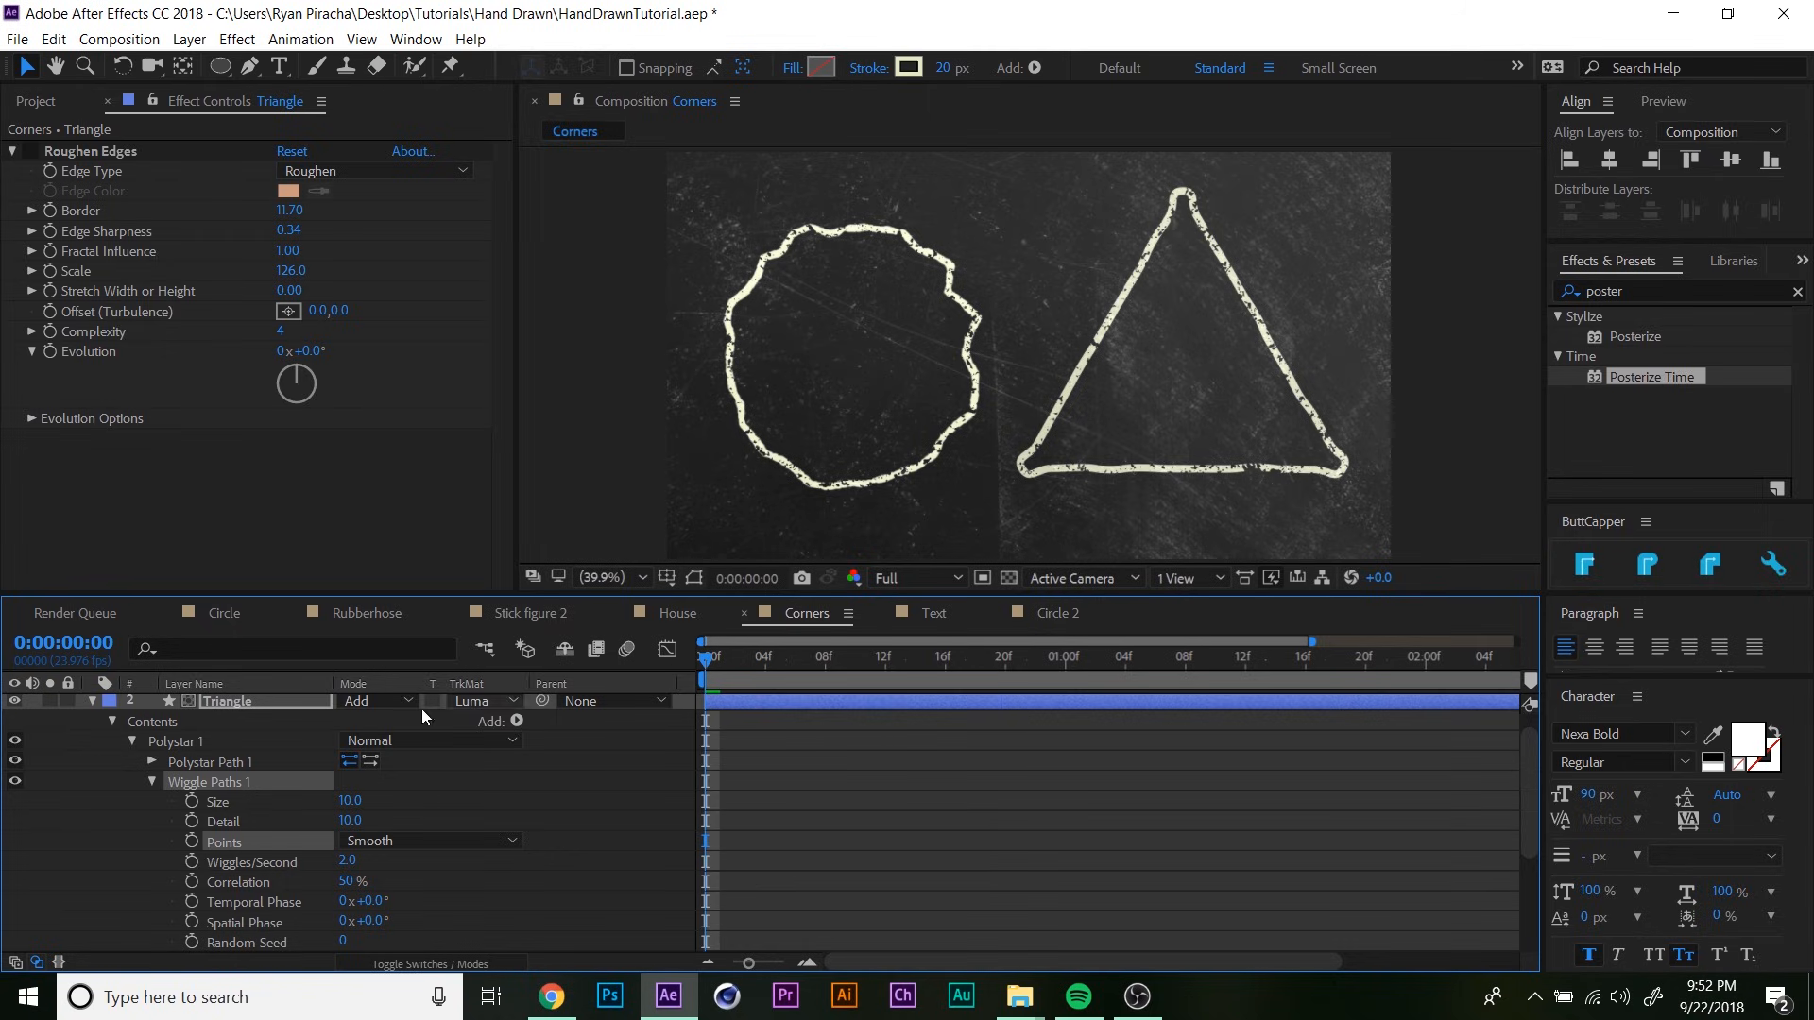
pyautogui.scroll(-1, 245, 735)
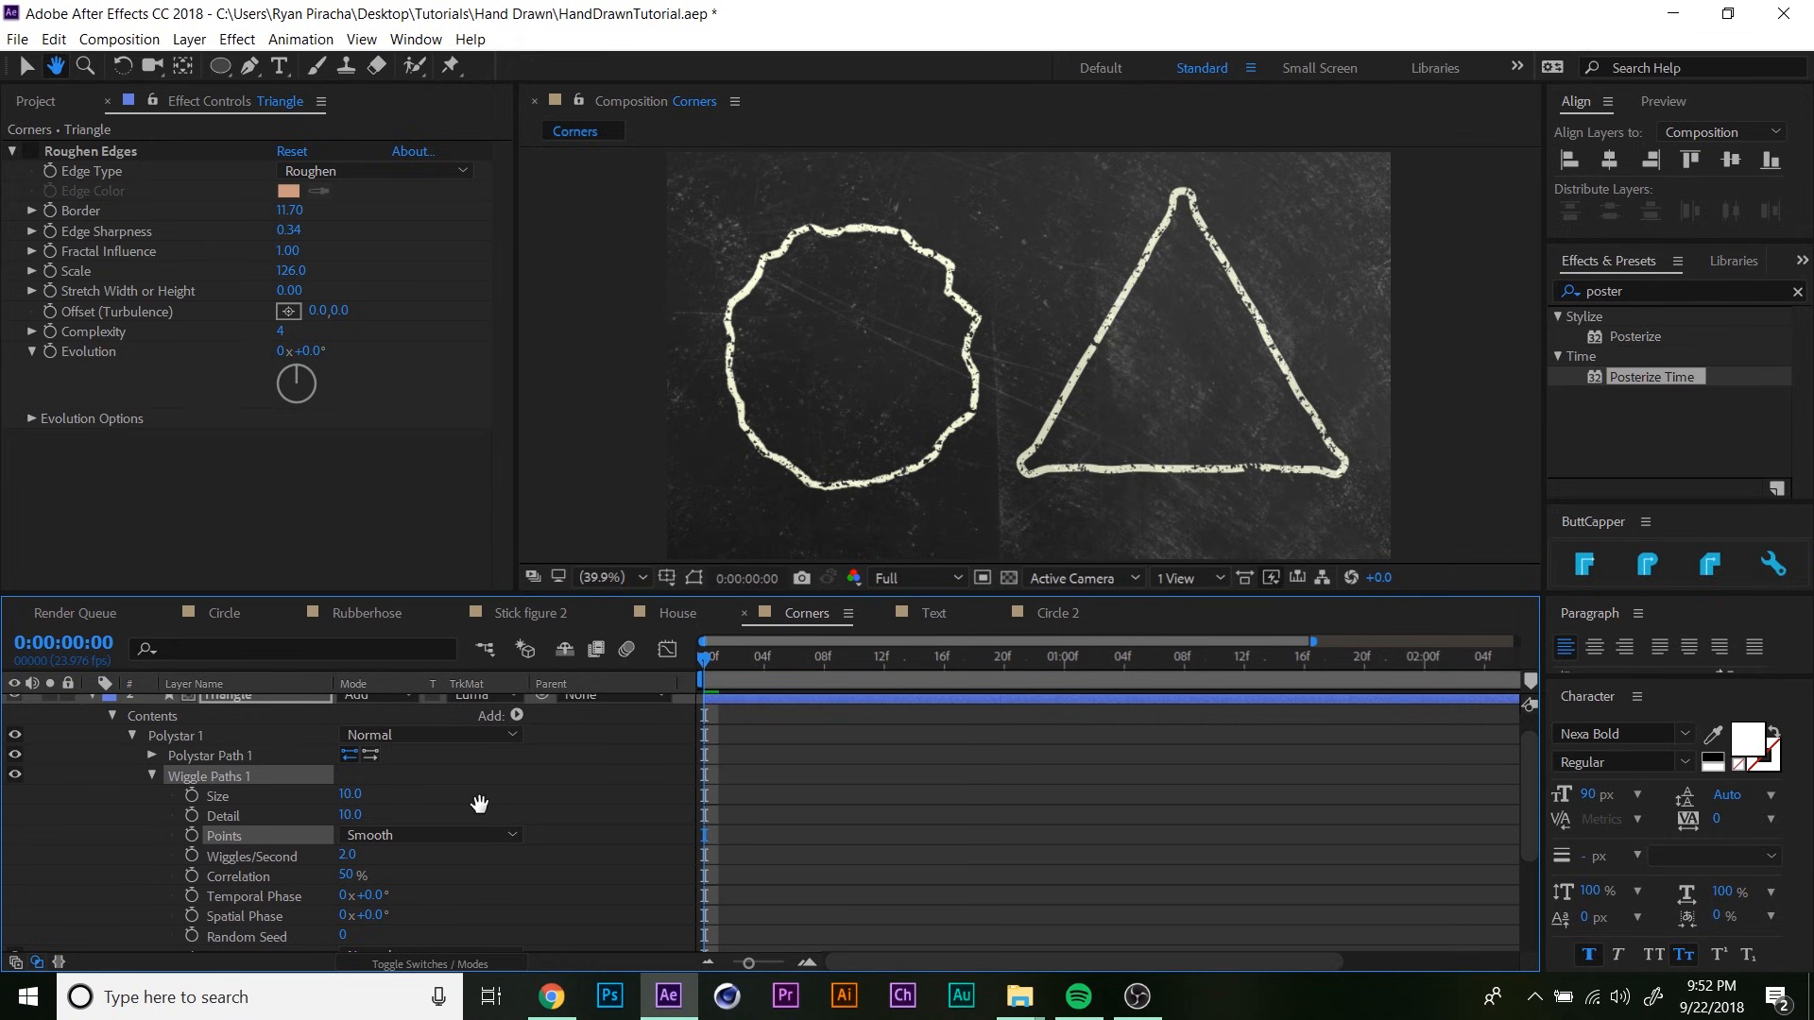
pyautogui.moveTo(348, 794); pyautogui.dragTo(439, 794)
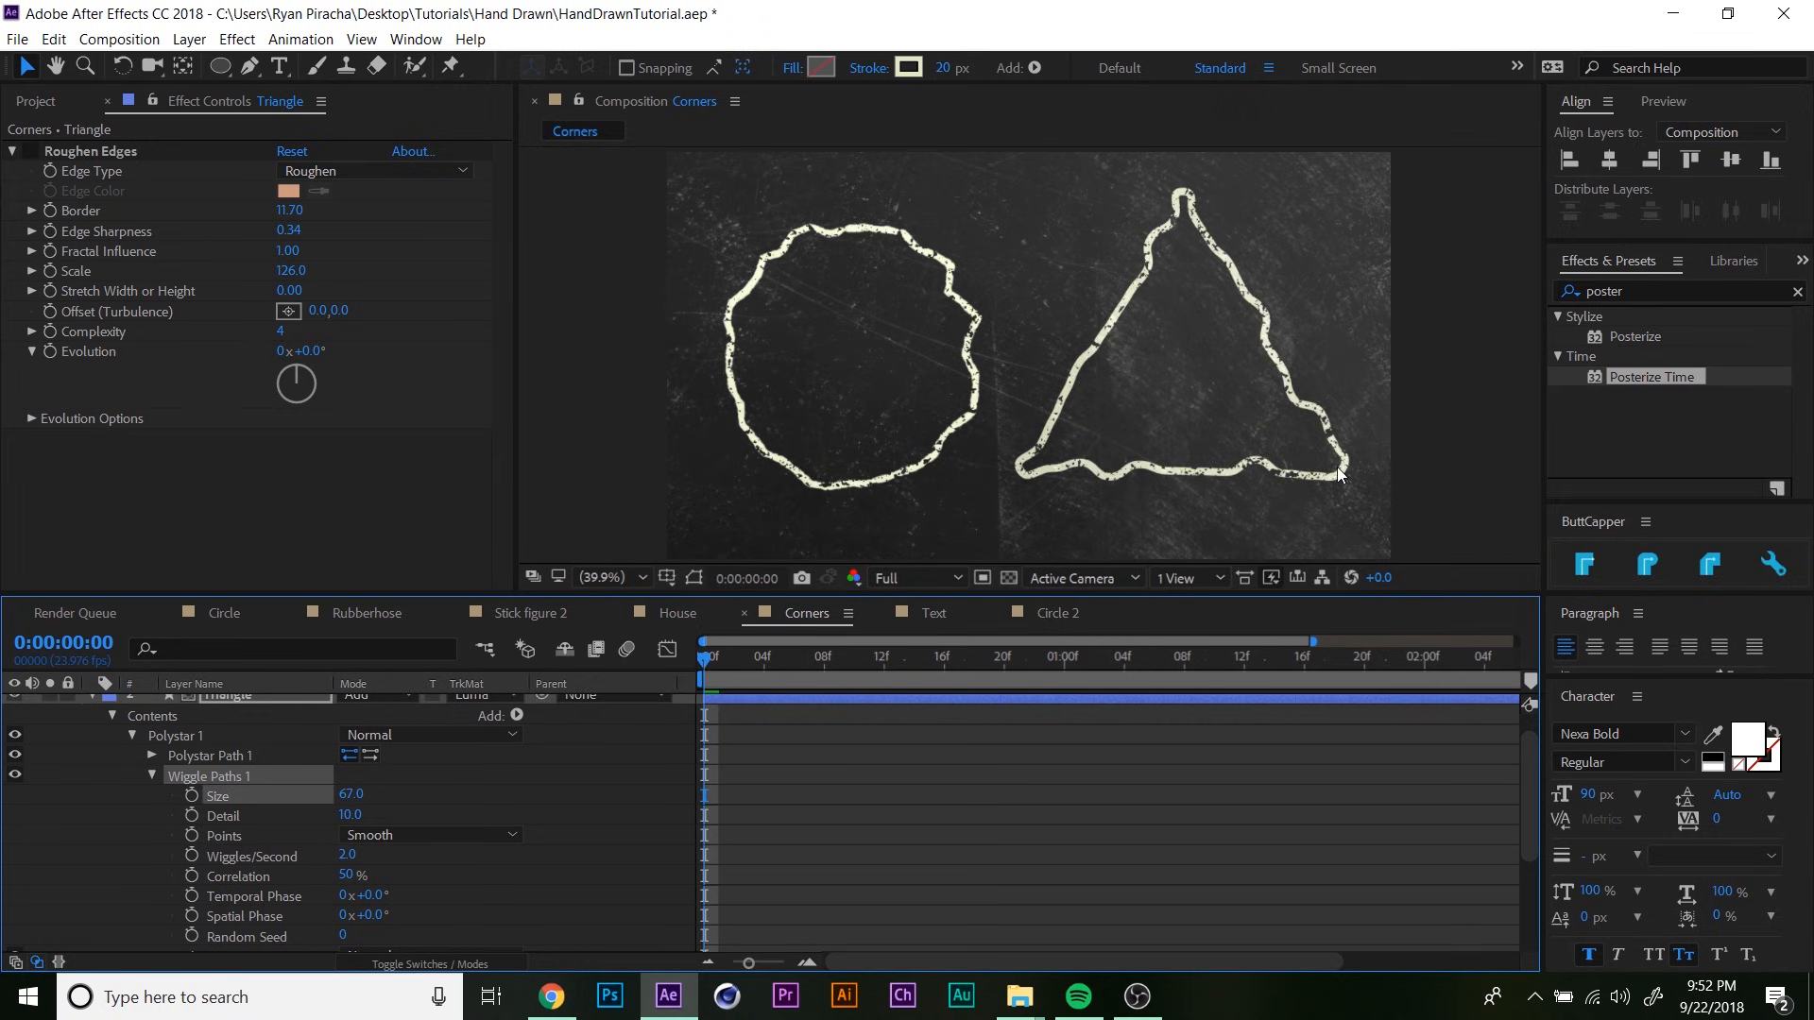
pyautogui.scroll(1, 236, 784)
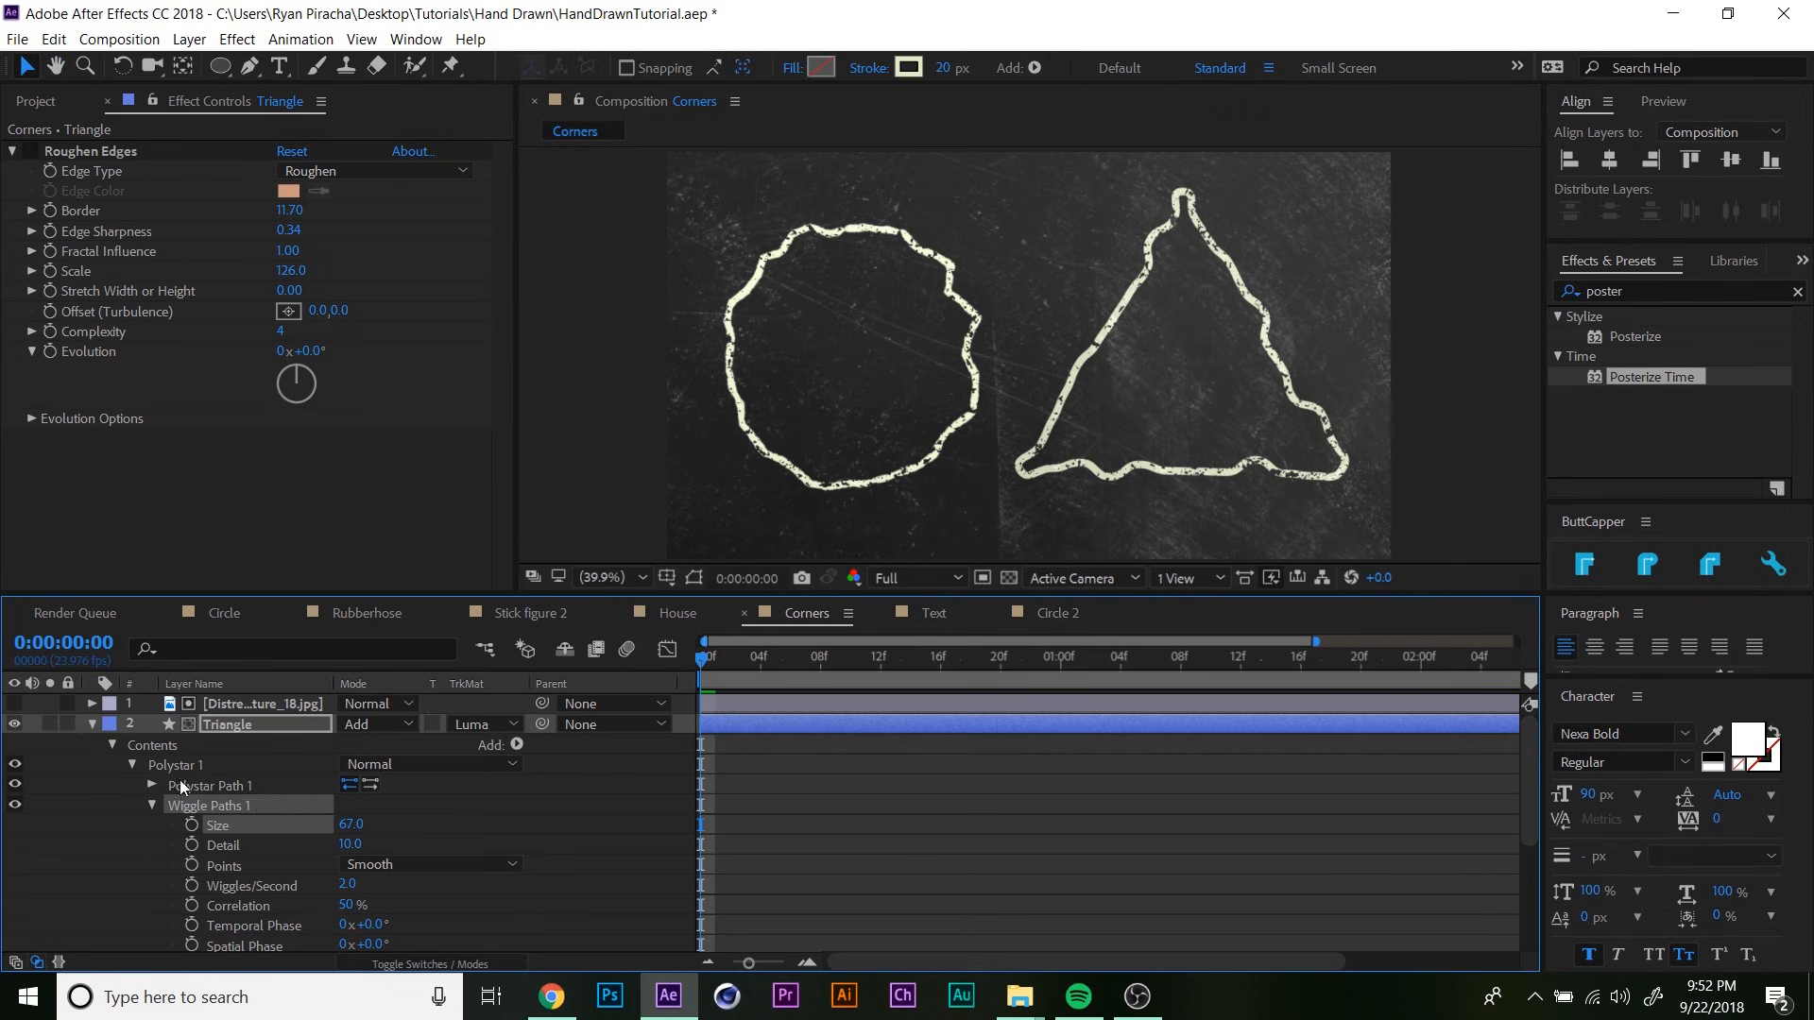
pyautogui.click(153, 805)
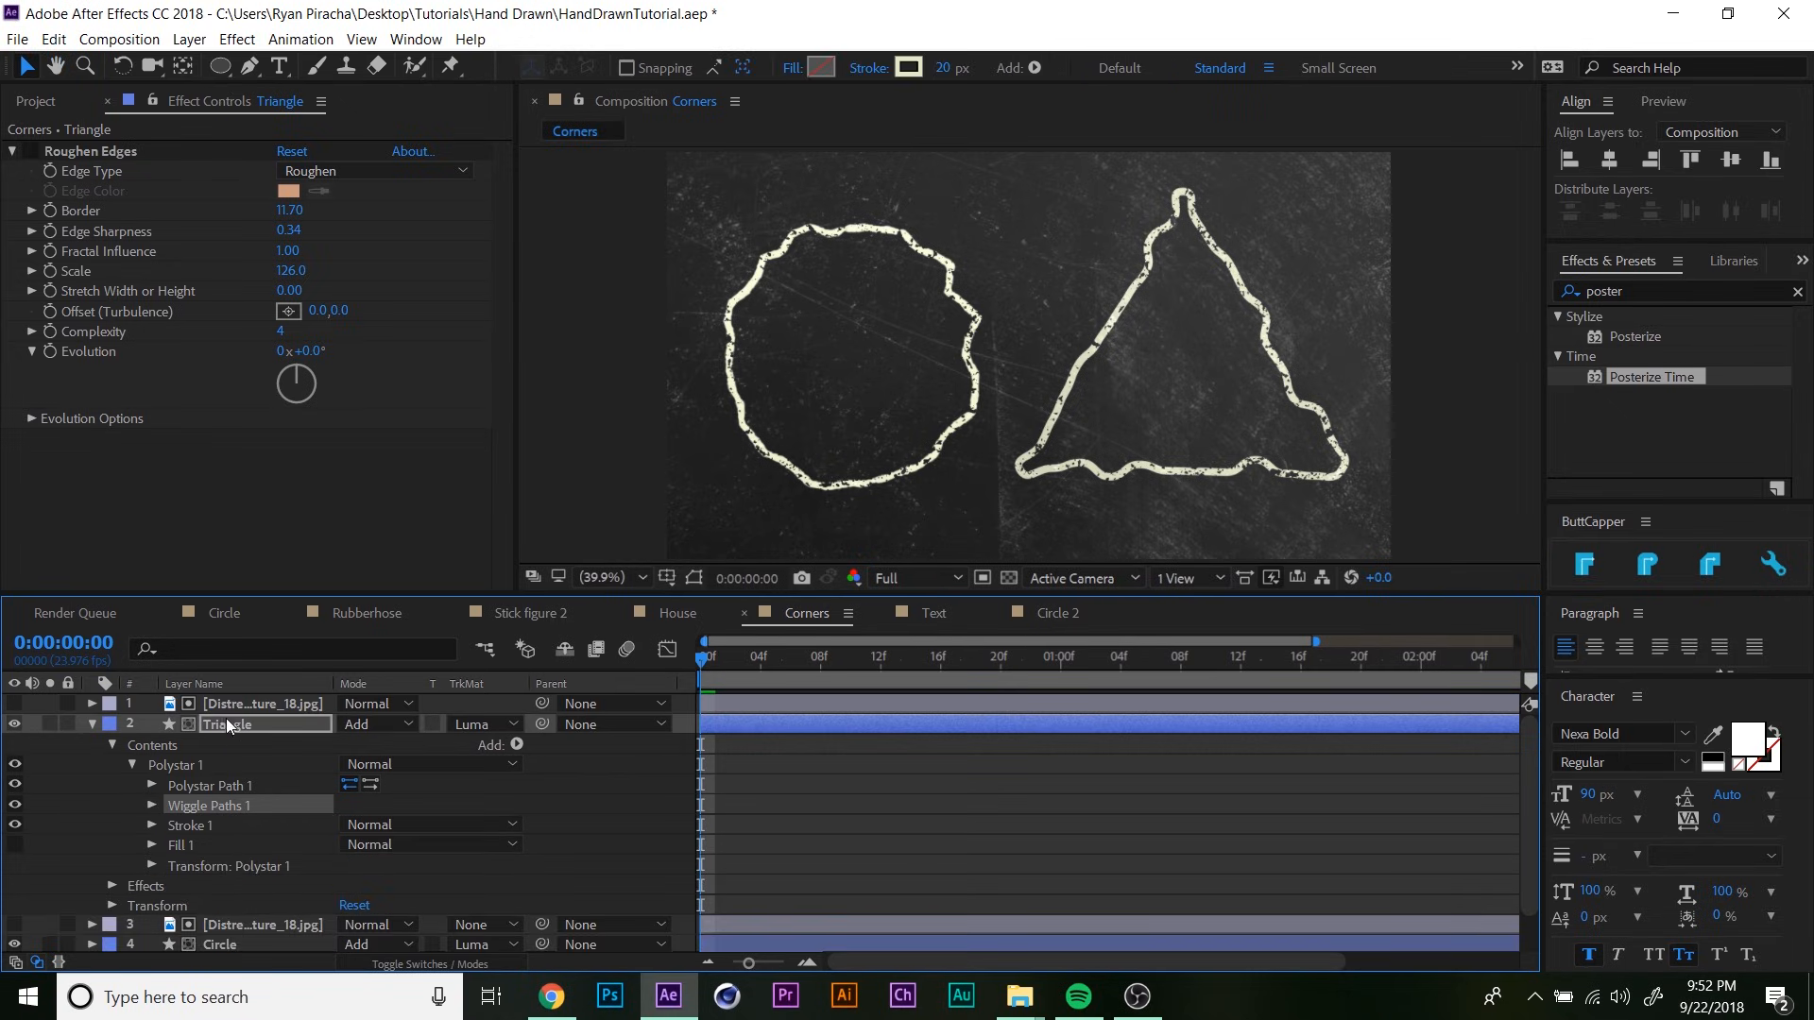
pyautogui.click(151, 785)
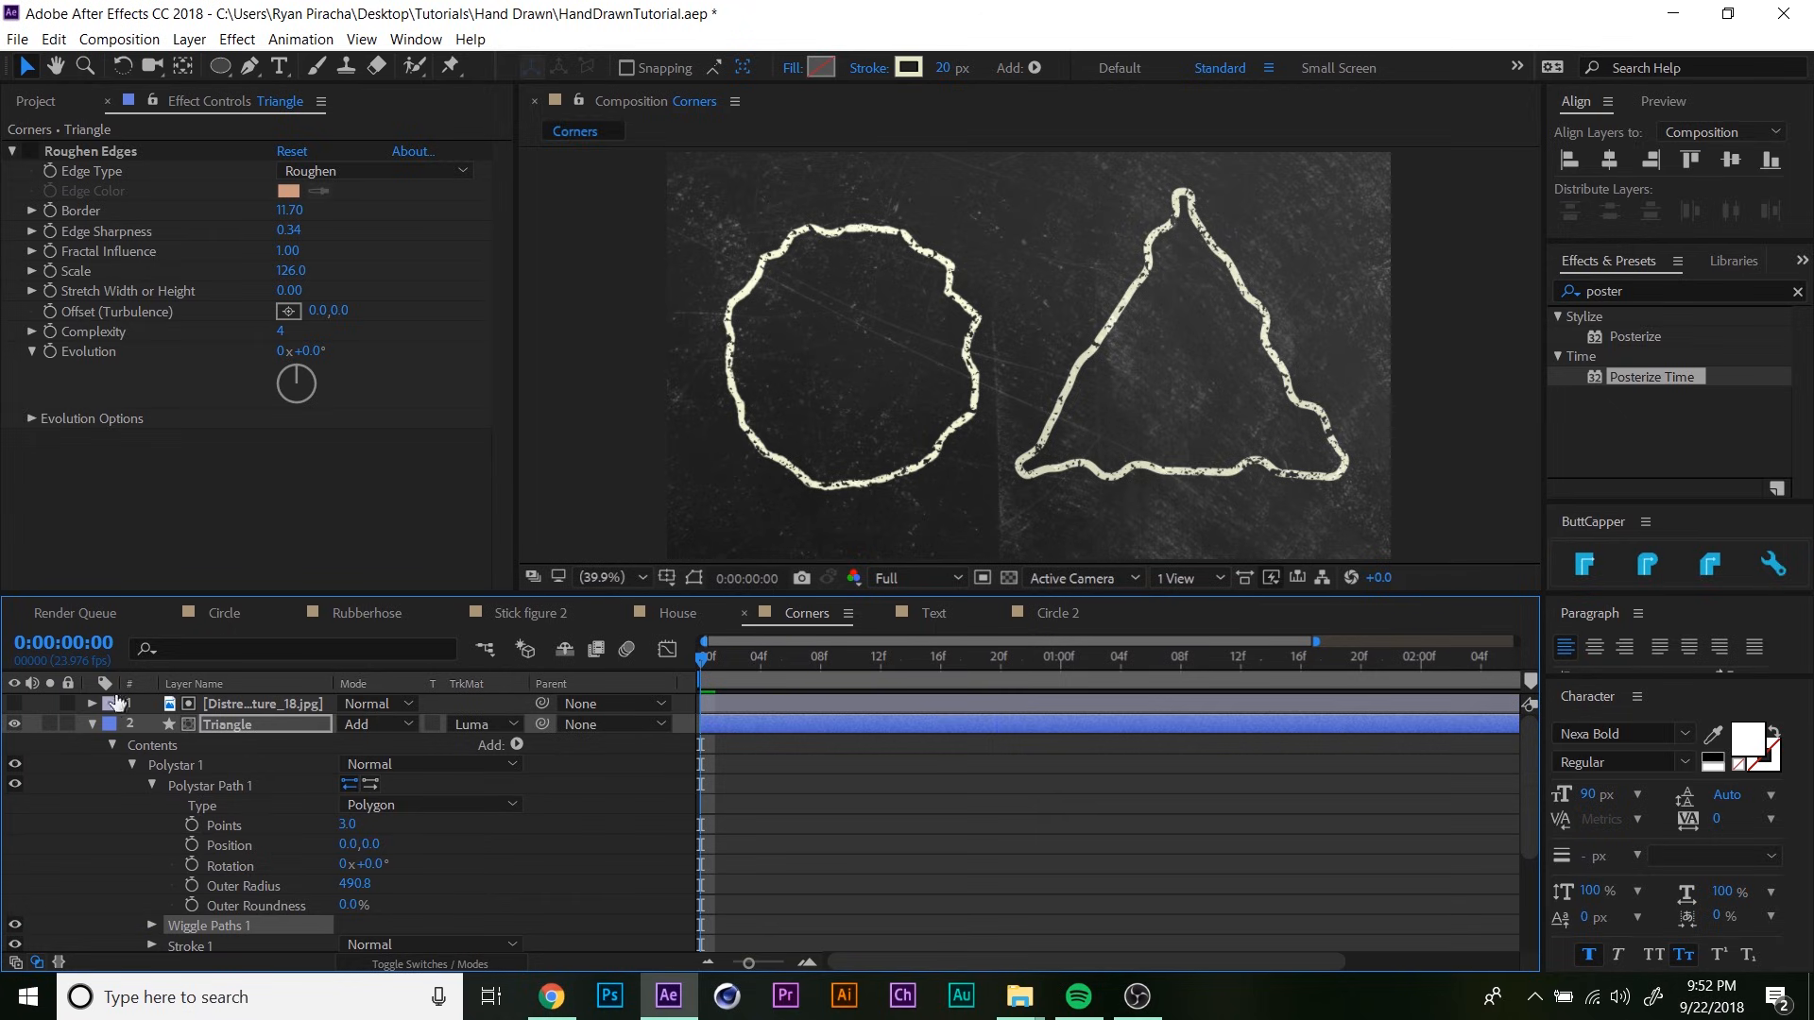
pyautogui.rightClick(217, 784)
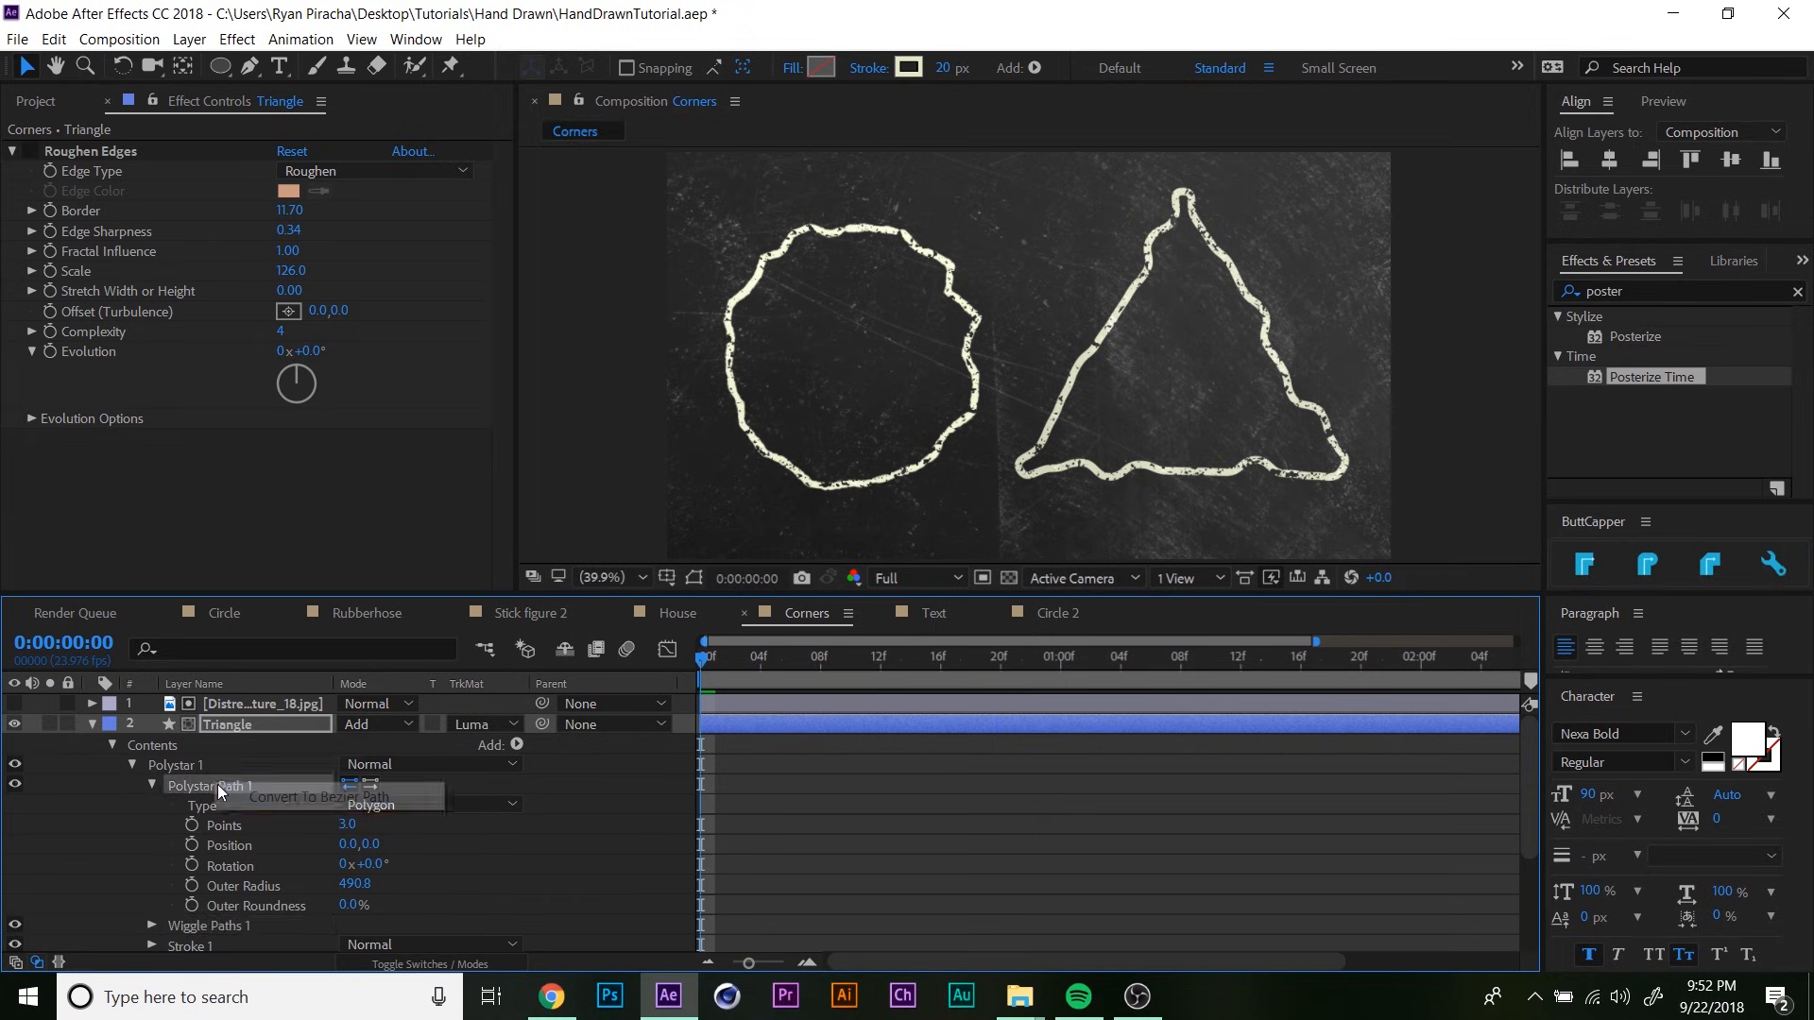
pyautogui.click(227, 795)
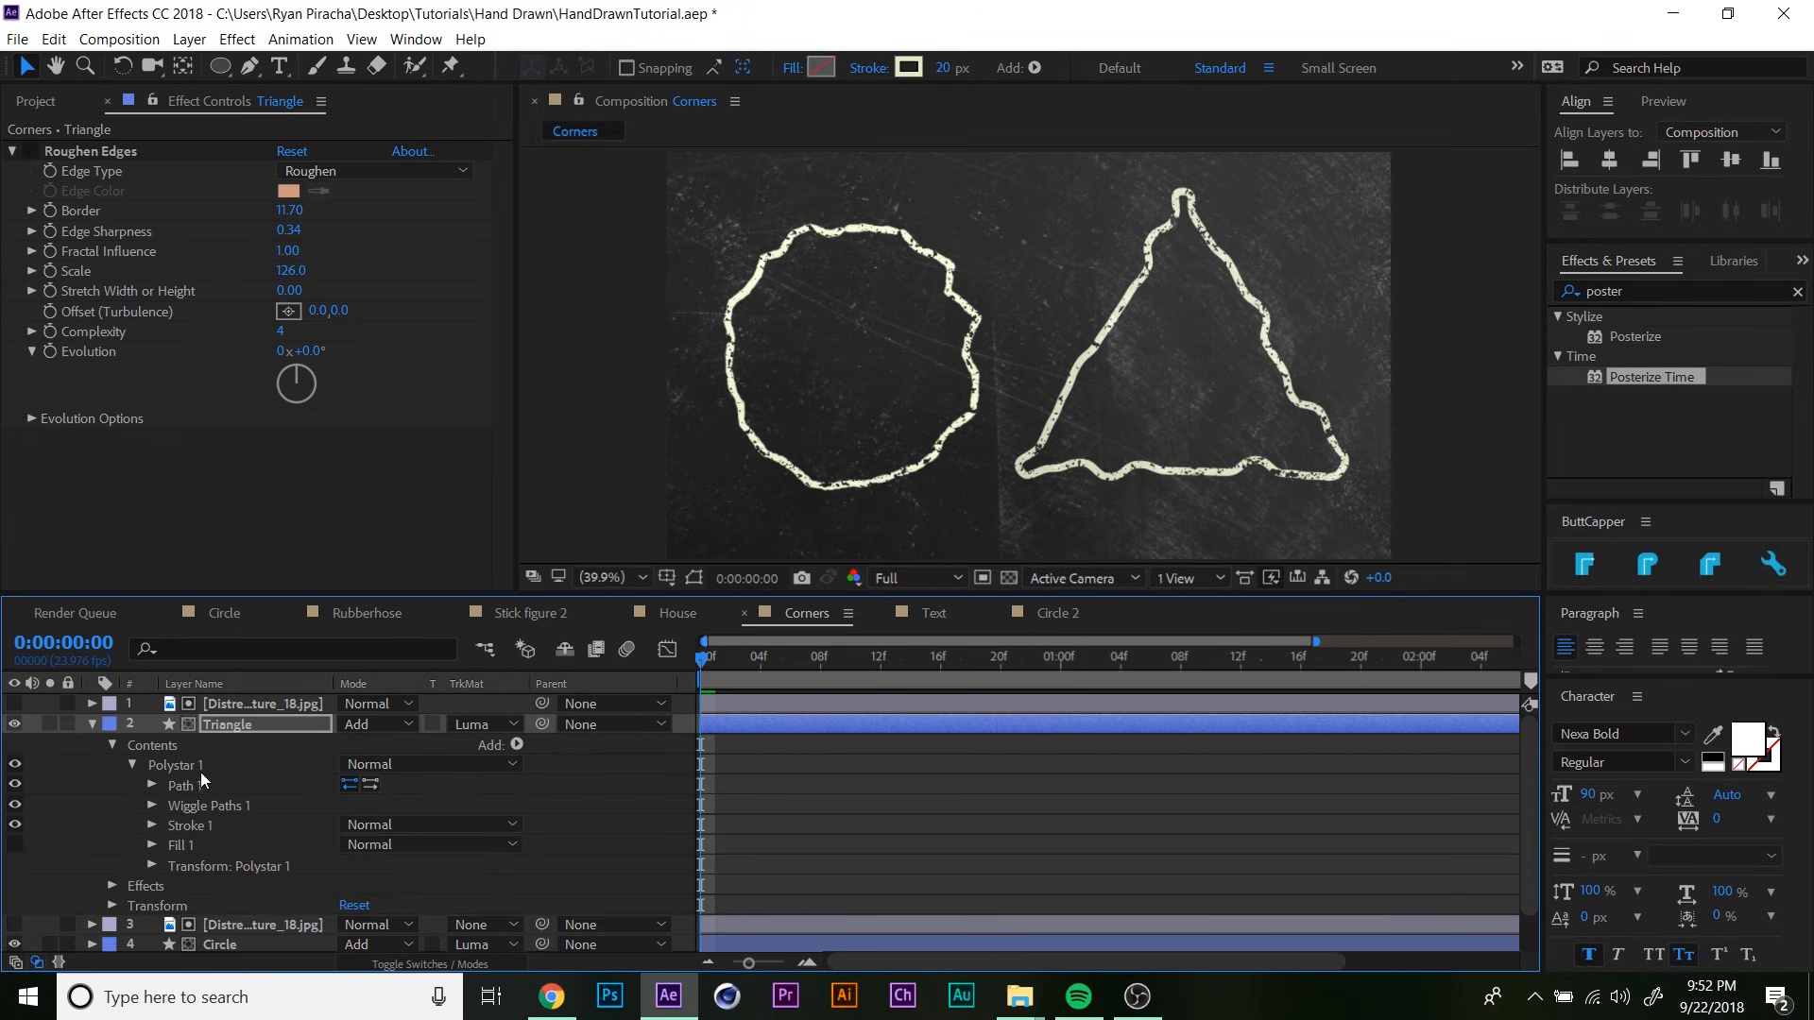
pyautogui.rightClick(202, 773)
pyautogui.press('Escape')
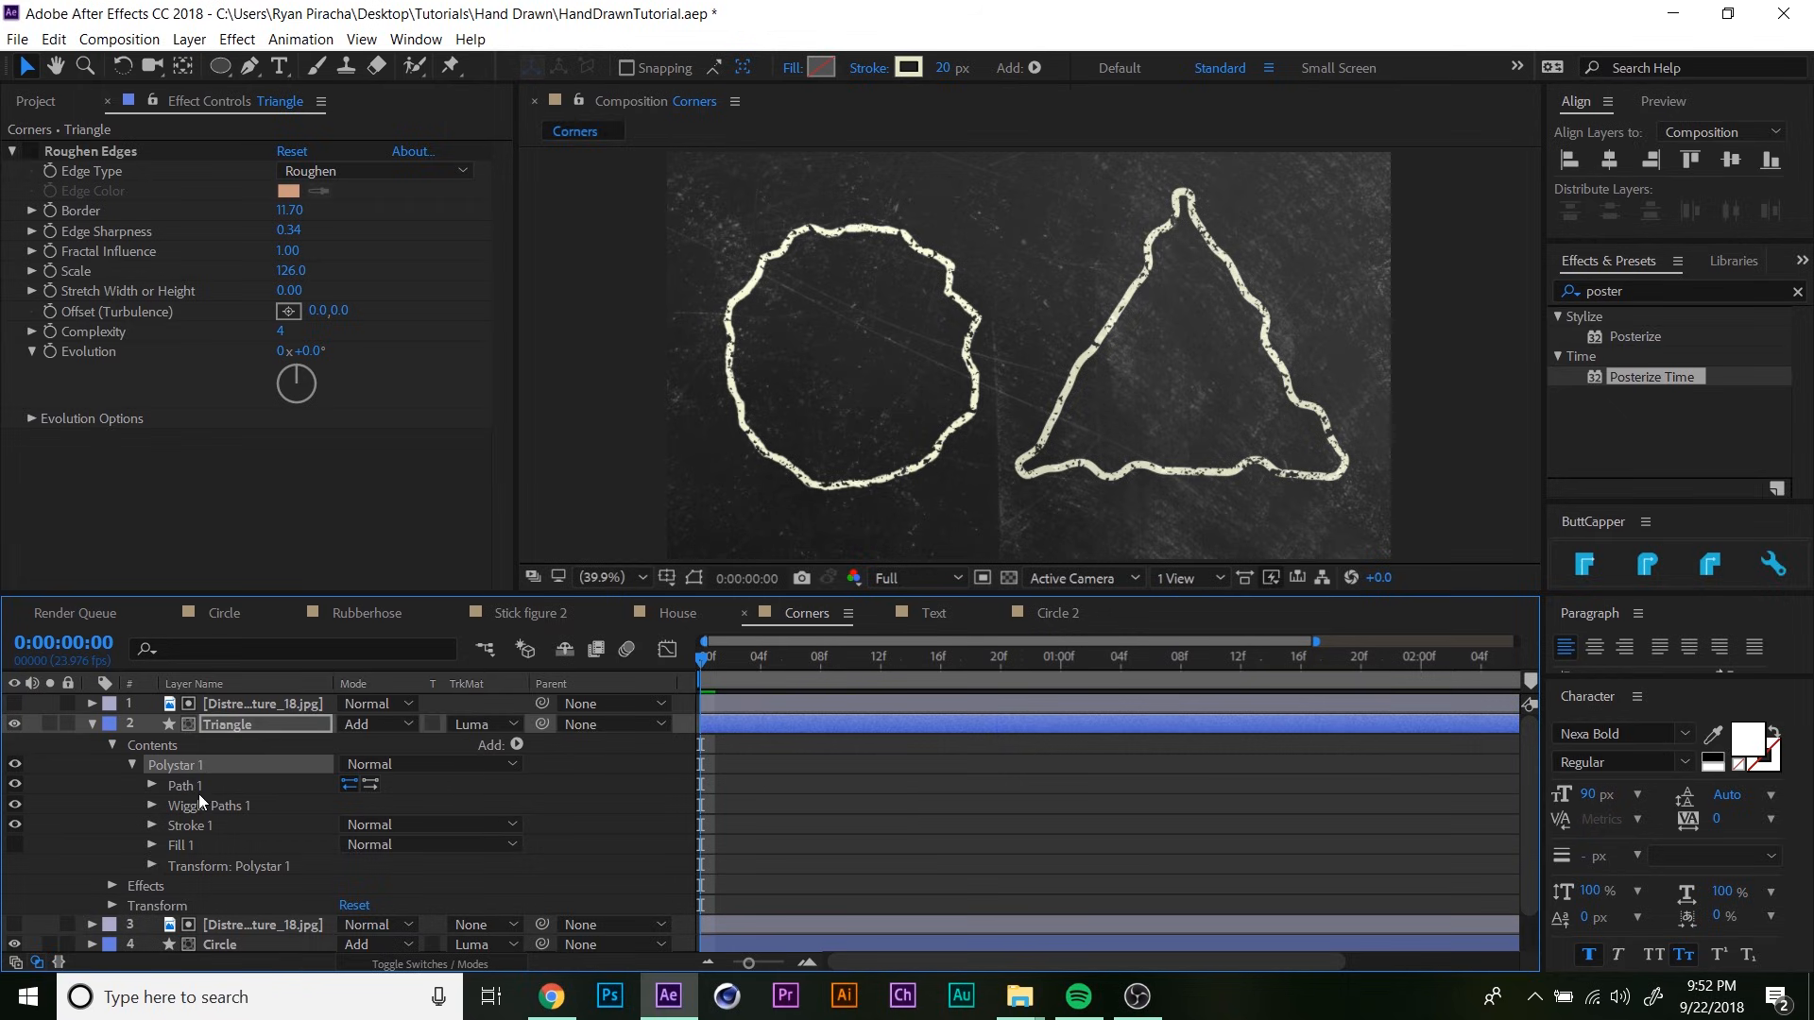
pyautogui.hotkey('ctrl', 'z')
# - Convert the Triangle's Polystar Path 1 to a Bezier path and delete Wiggle Paths 1
pyautogui.rightClick(204, 784)
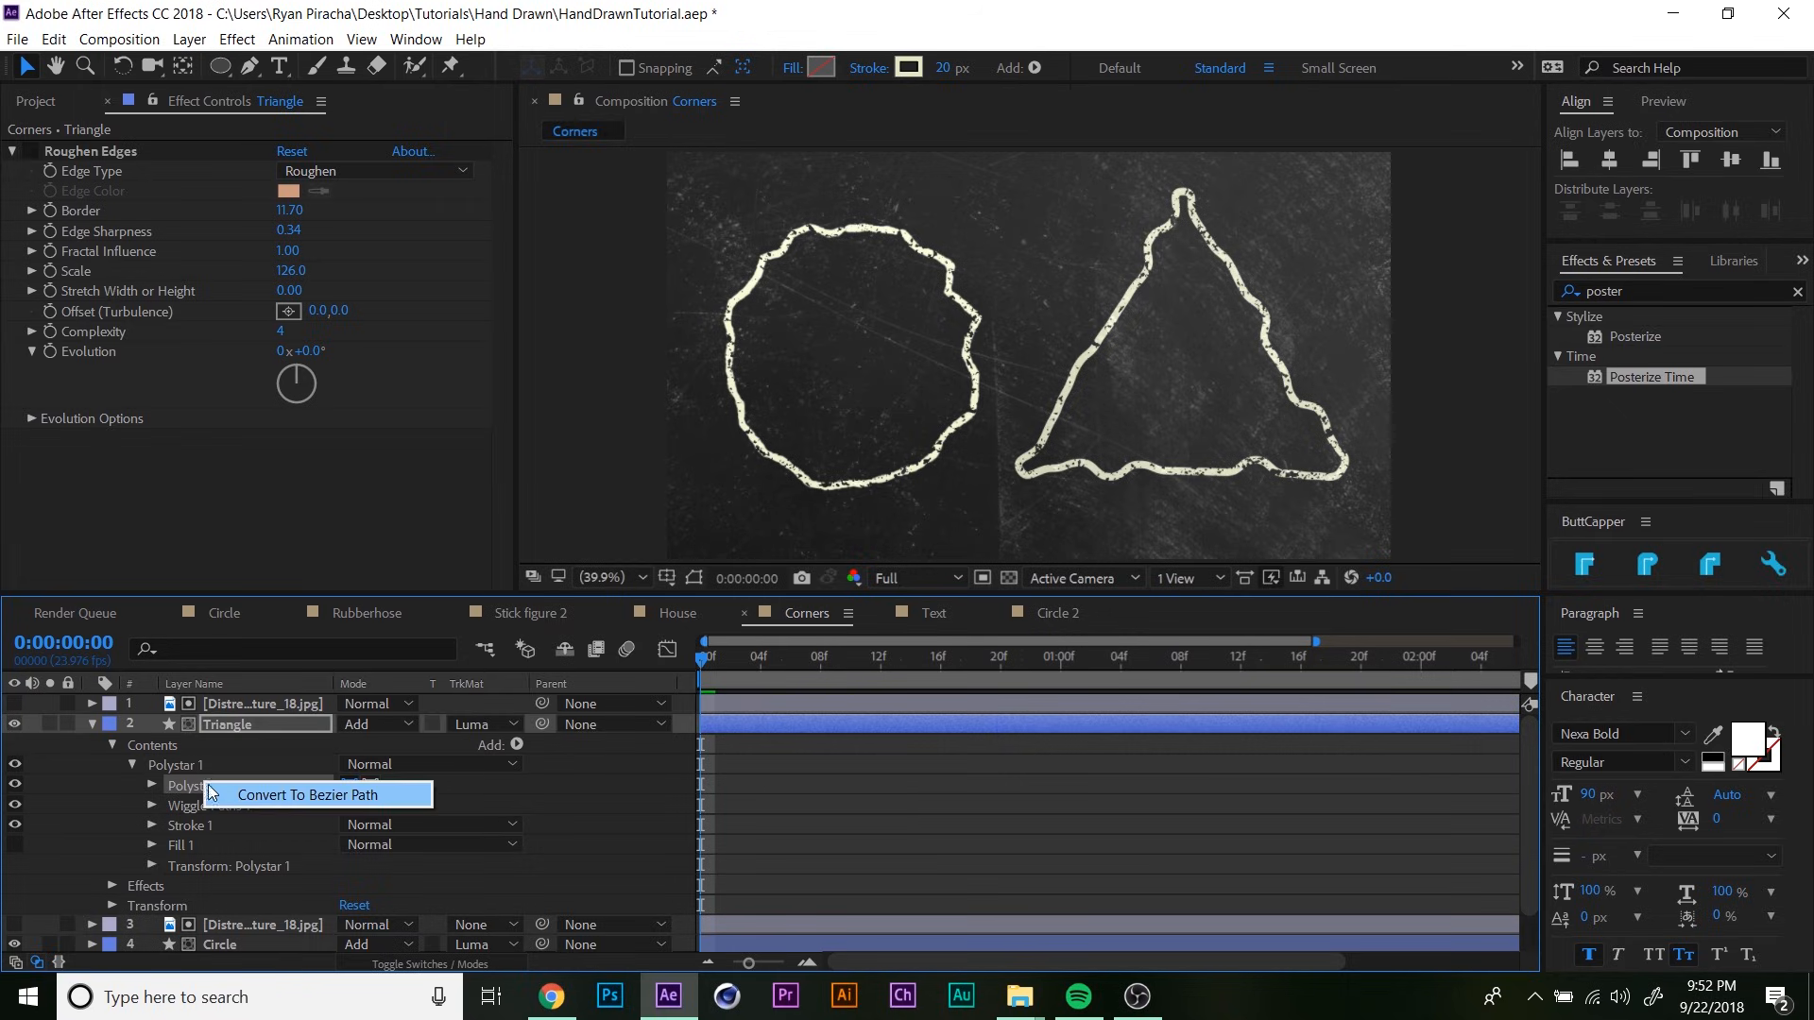
pyautogui.click(330, 799)
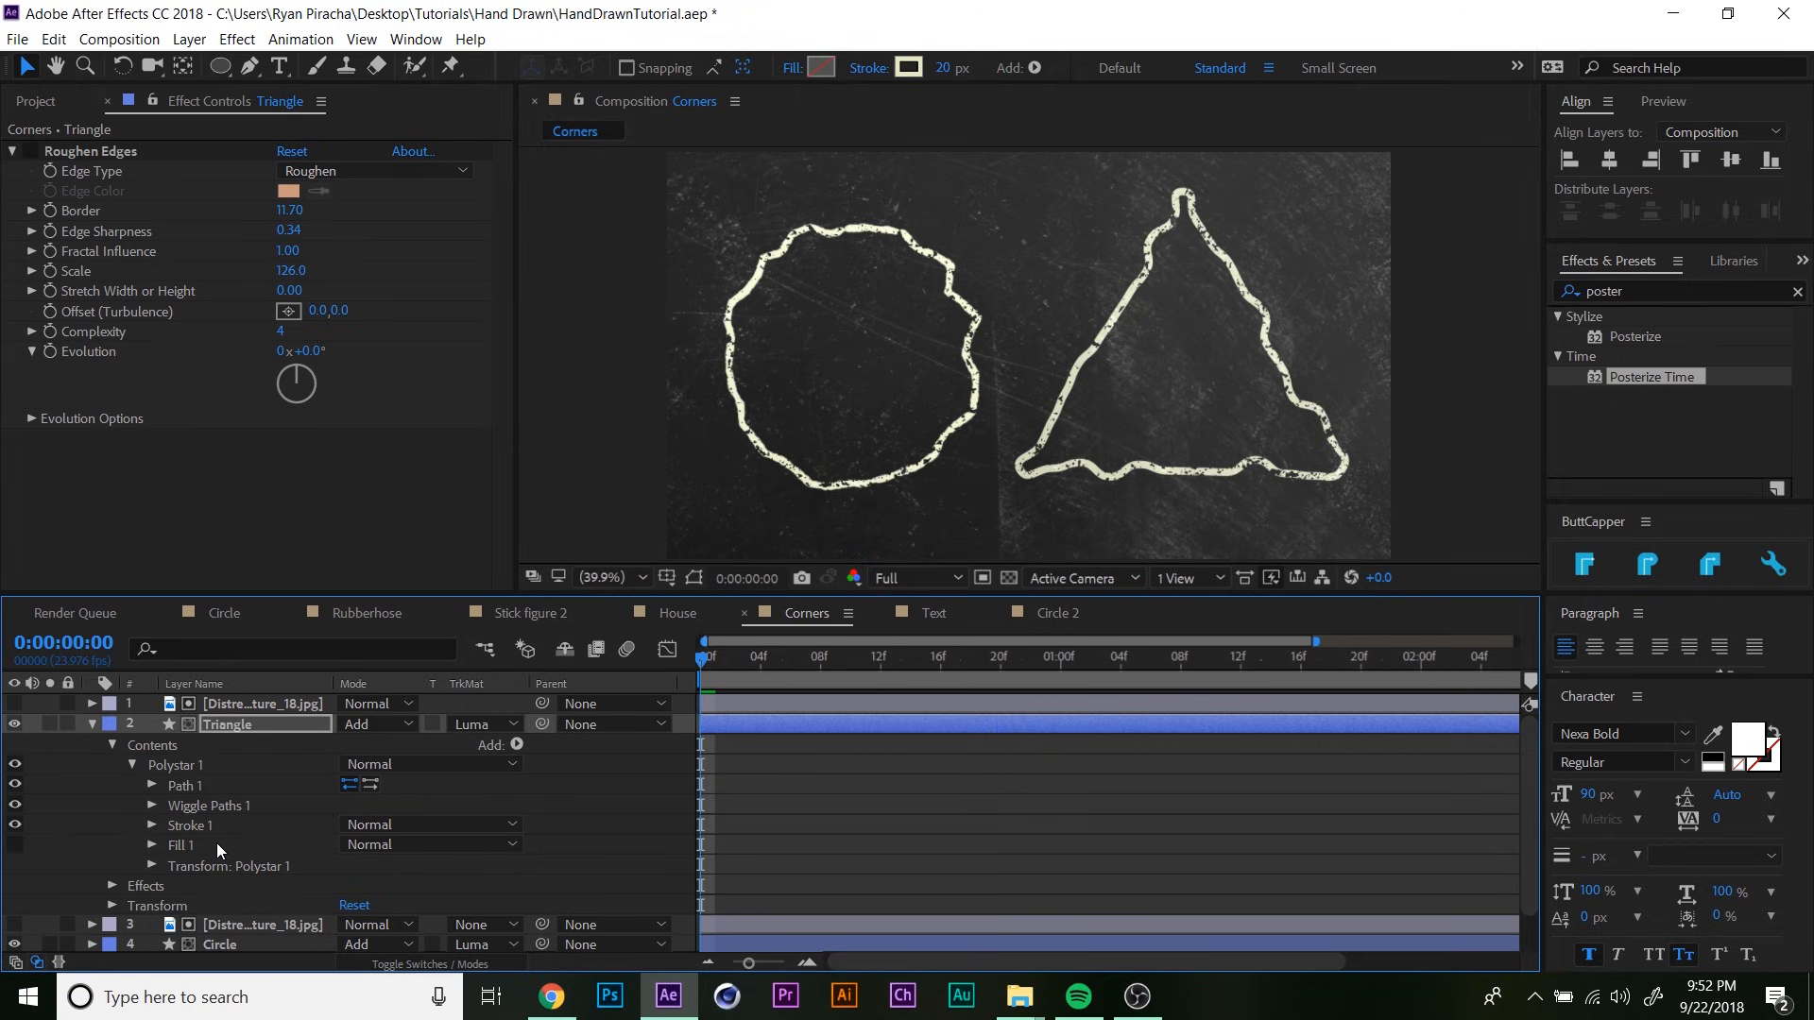
pyautogui.click(209, 806)
pyautogui.press('Delete')
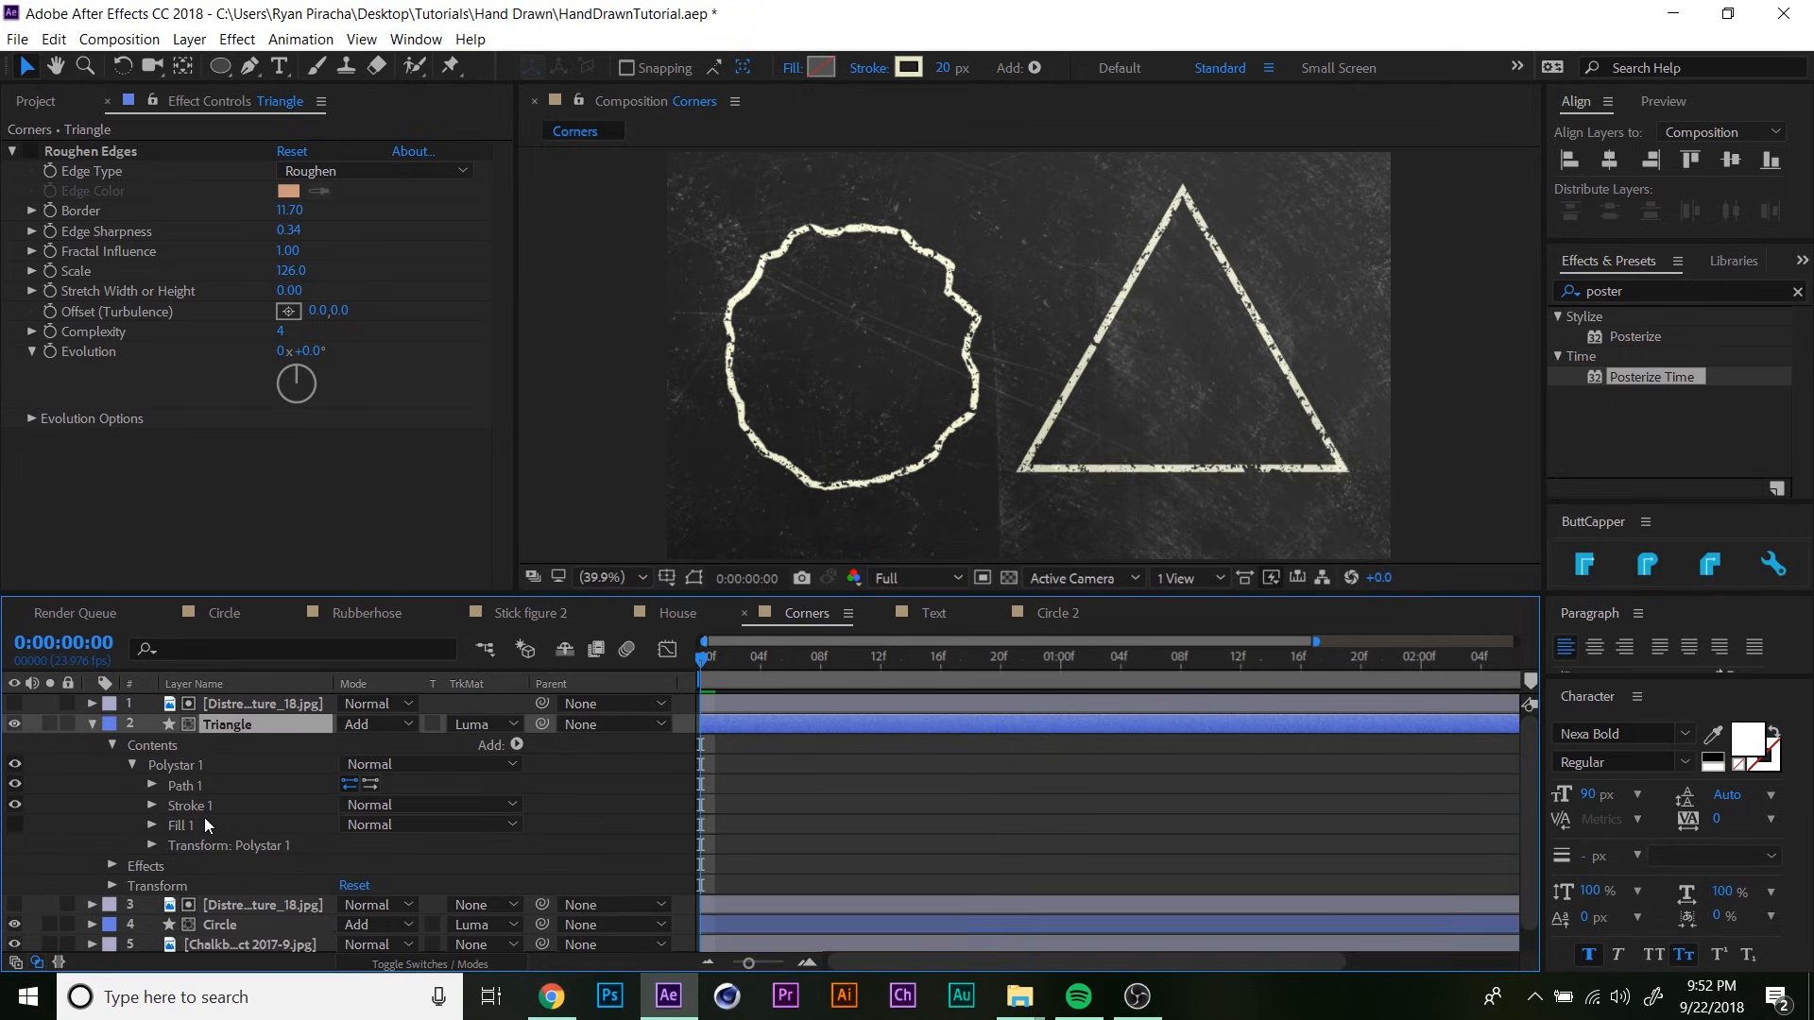
# - Expand the Triangle's Path 1 and turn on mask and shape path visibility in the composition view
pyautogui.click(184, 784)
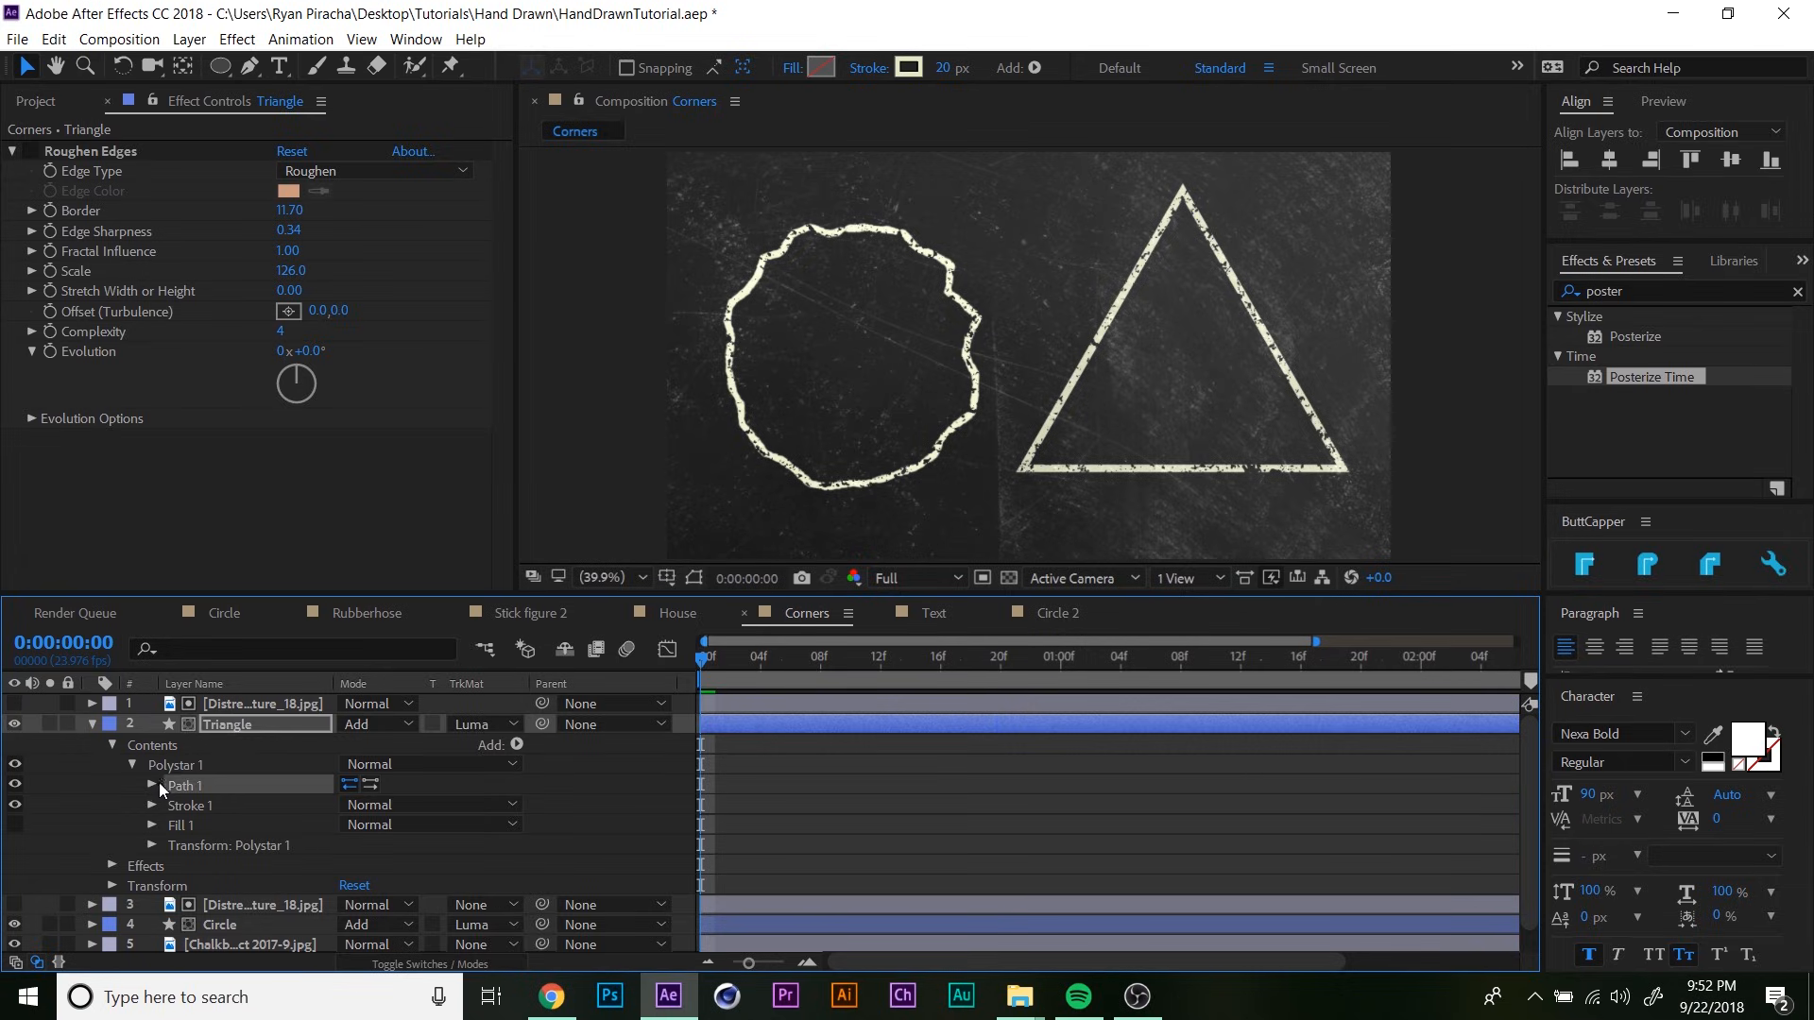
pyautogui.click(153, 785)
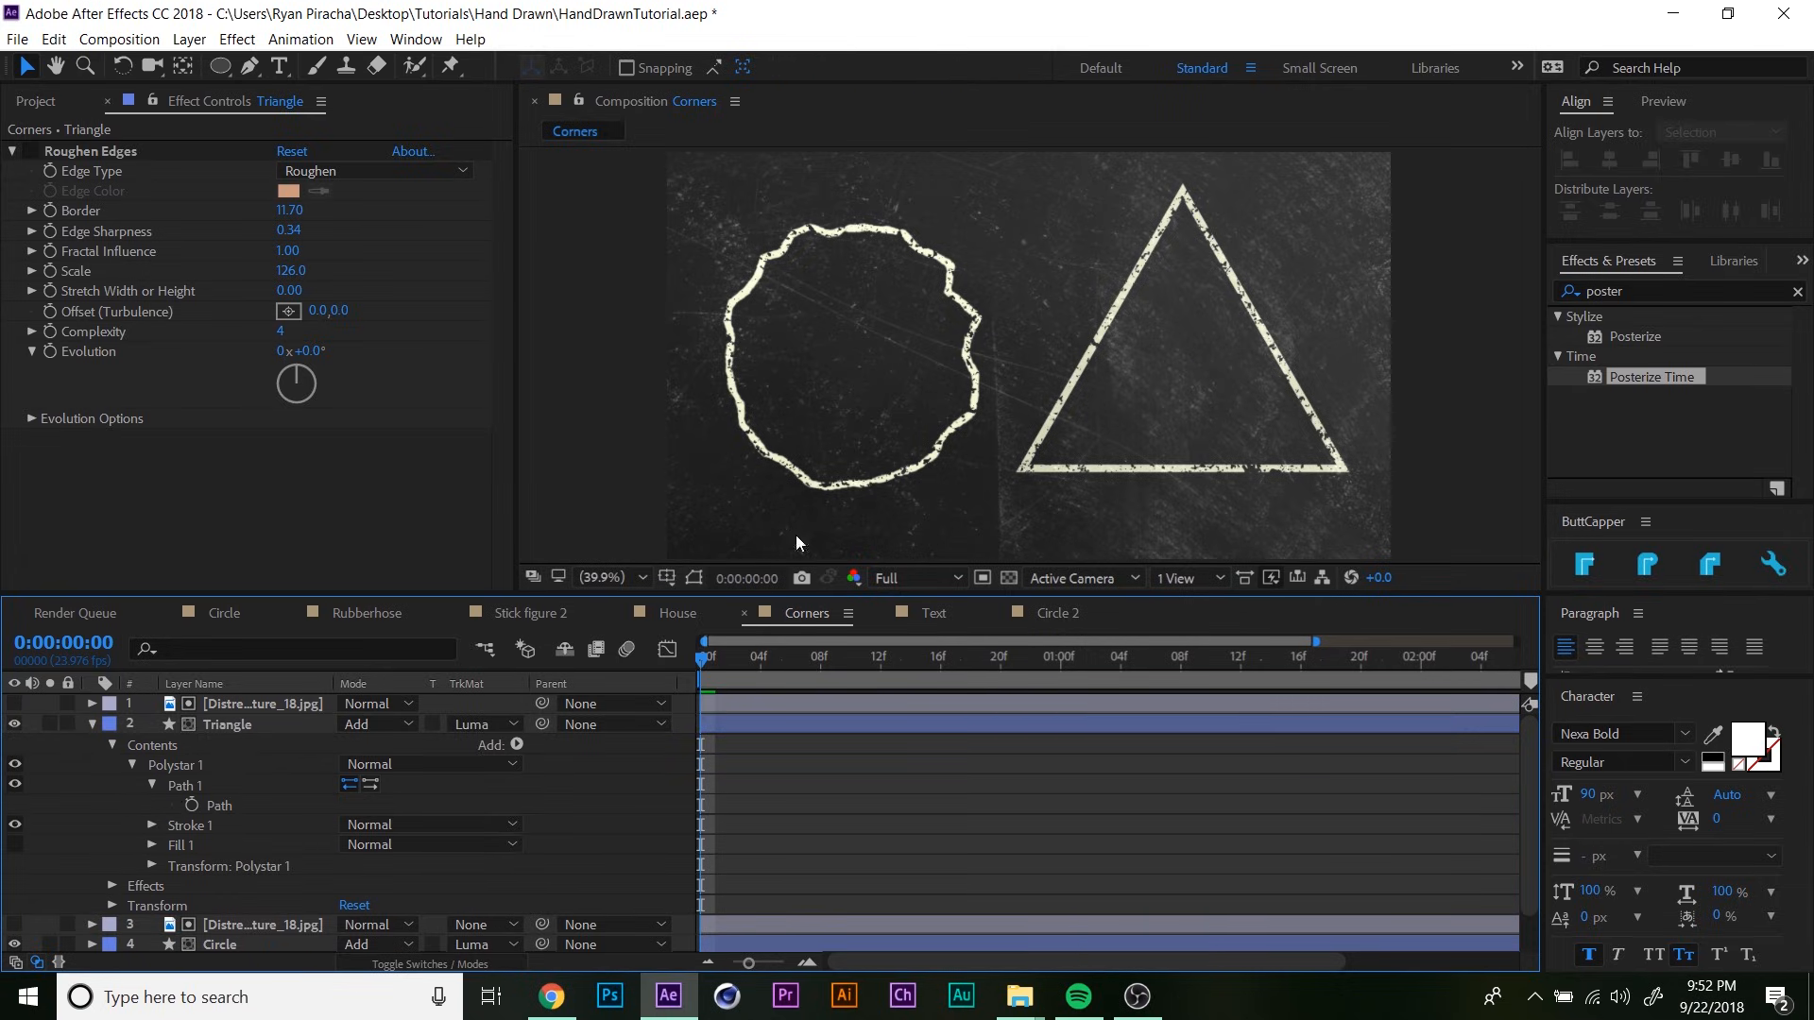
pyautogui.click(692, 578)
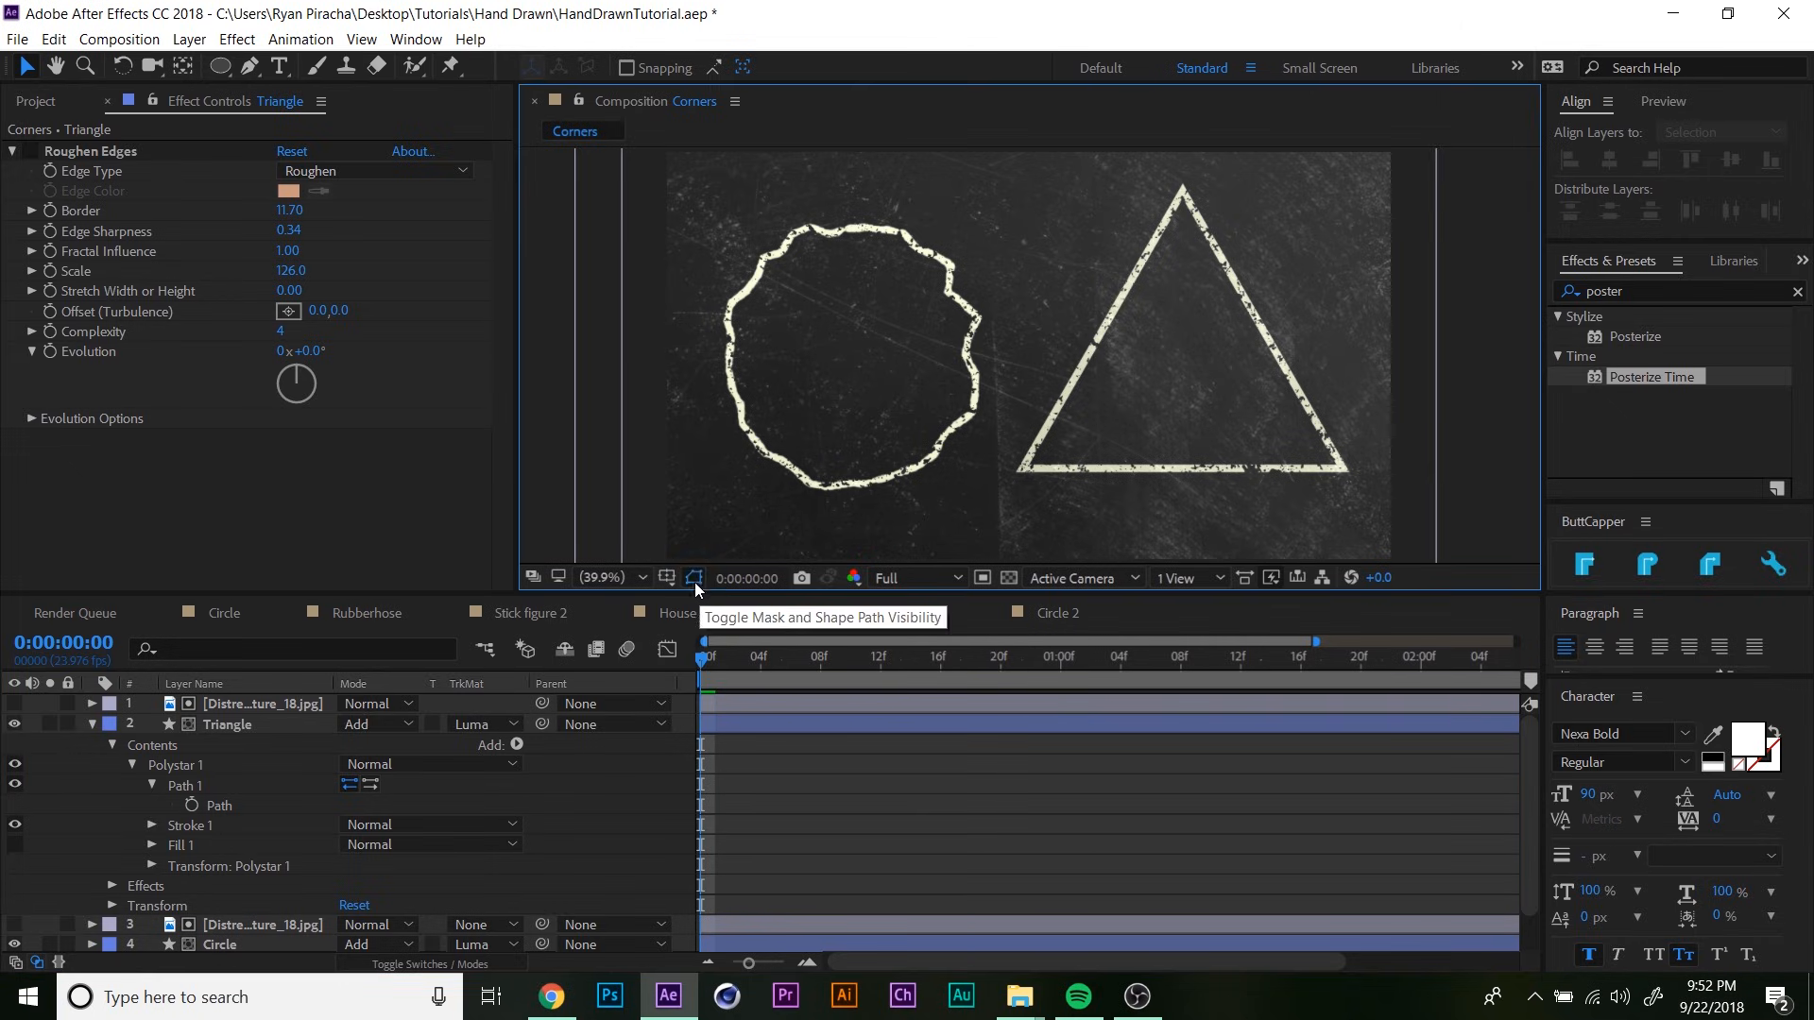
pyautogui.click(694, 580)
pyautogui.hotkey('ctrl', 'shift', 'h')
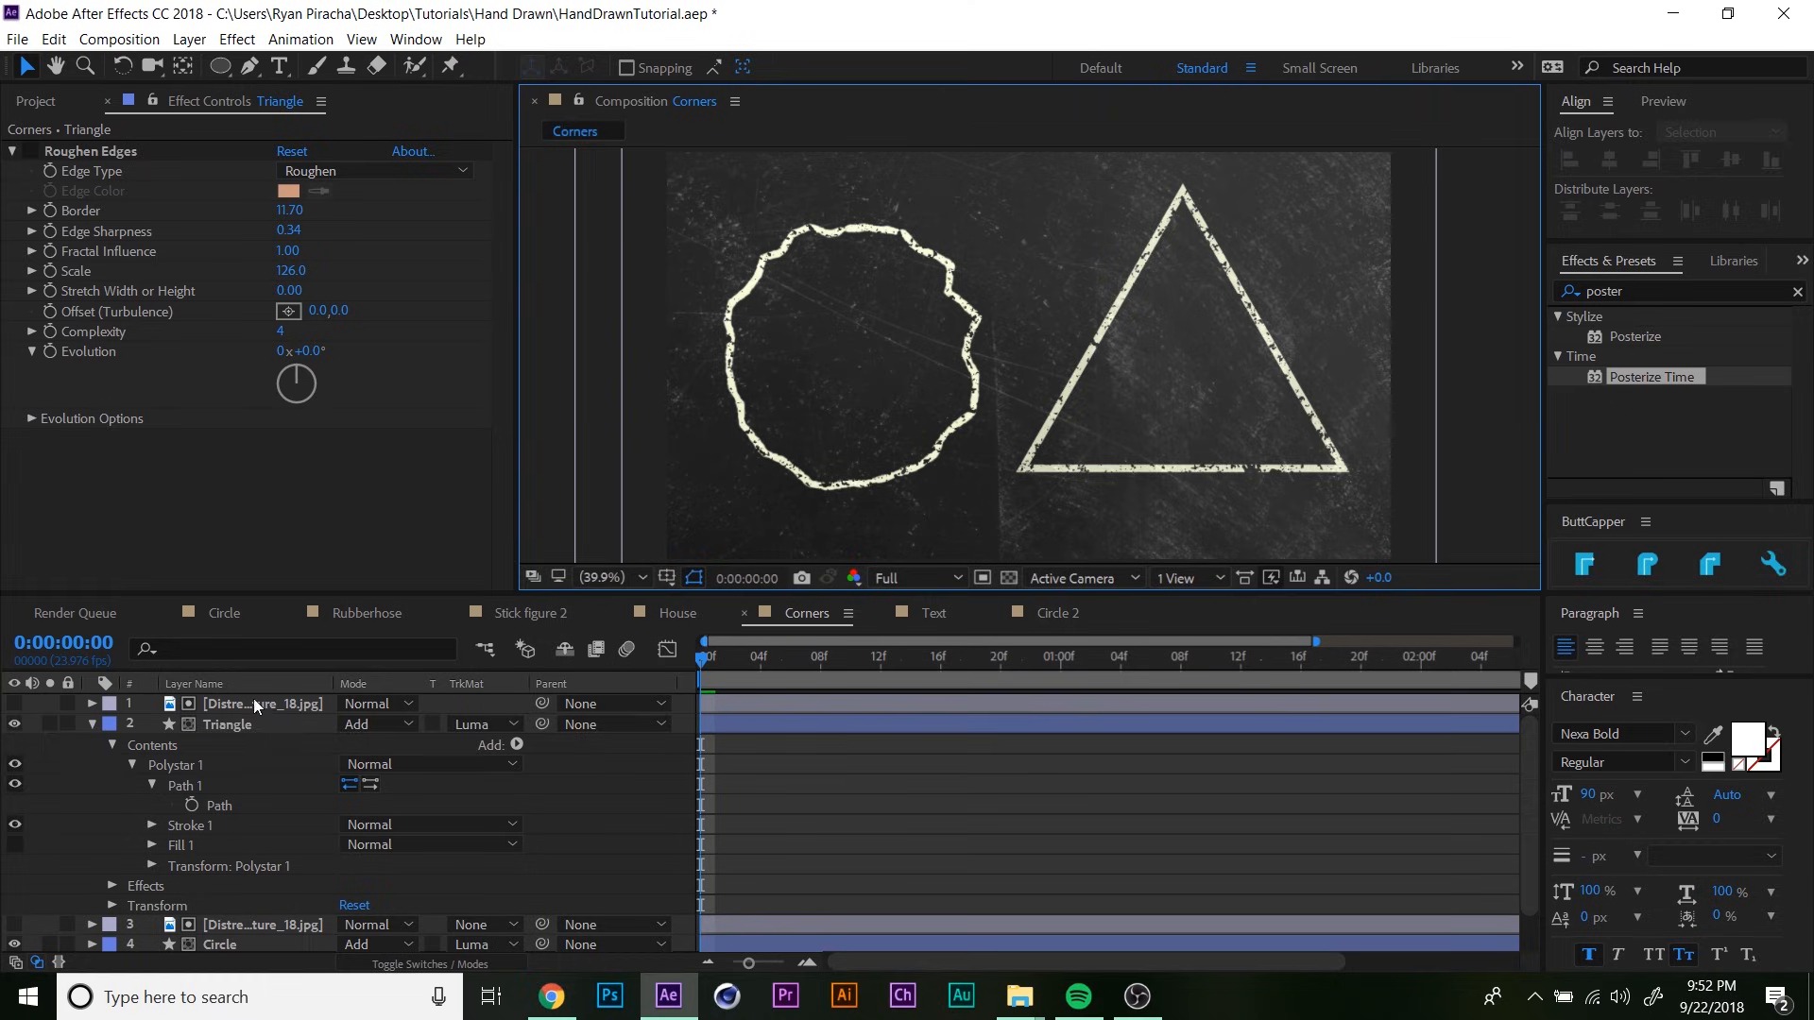
# - Select the Triangle layer and change its label color to Orange
pyautogui.click(246, 724)
pyautogui.click(695, 586)
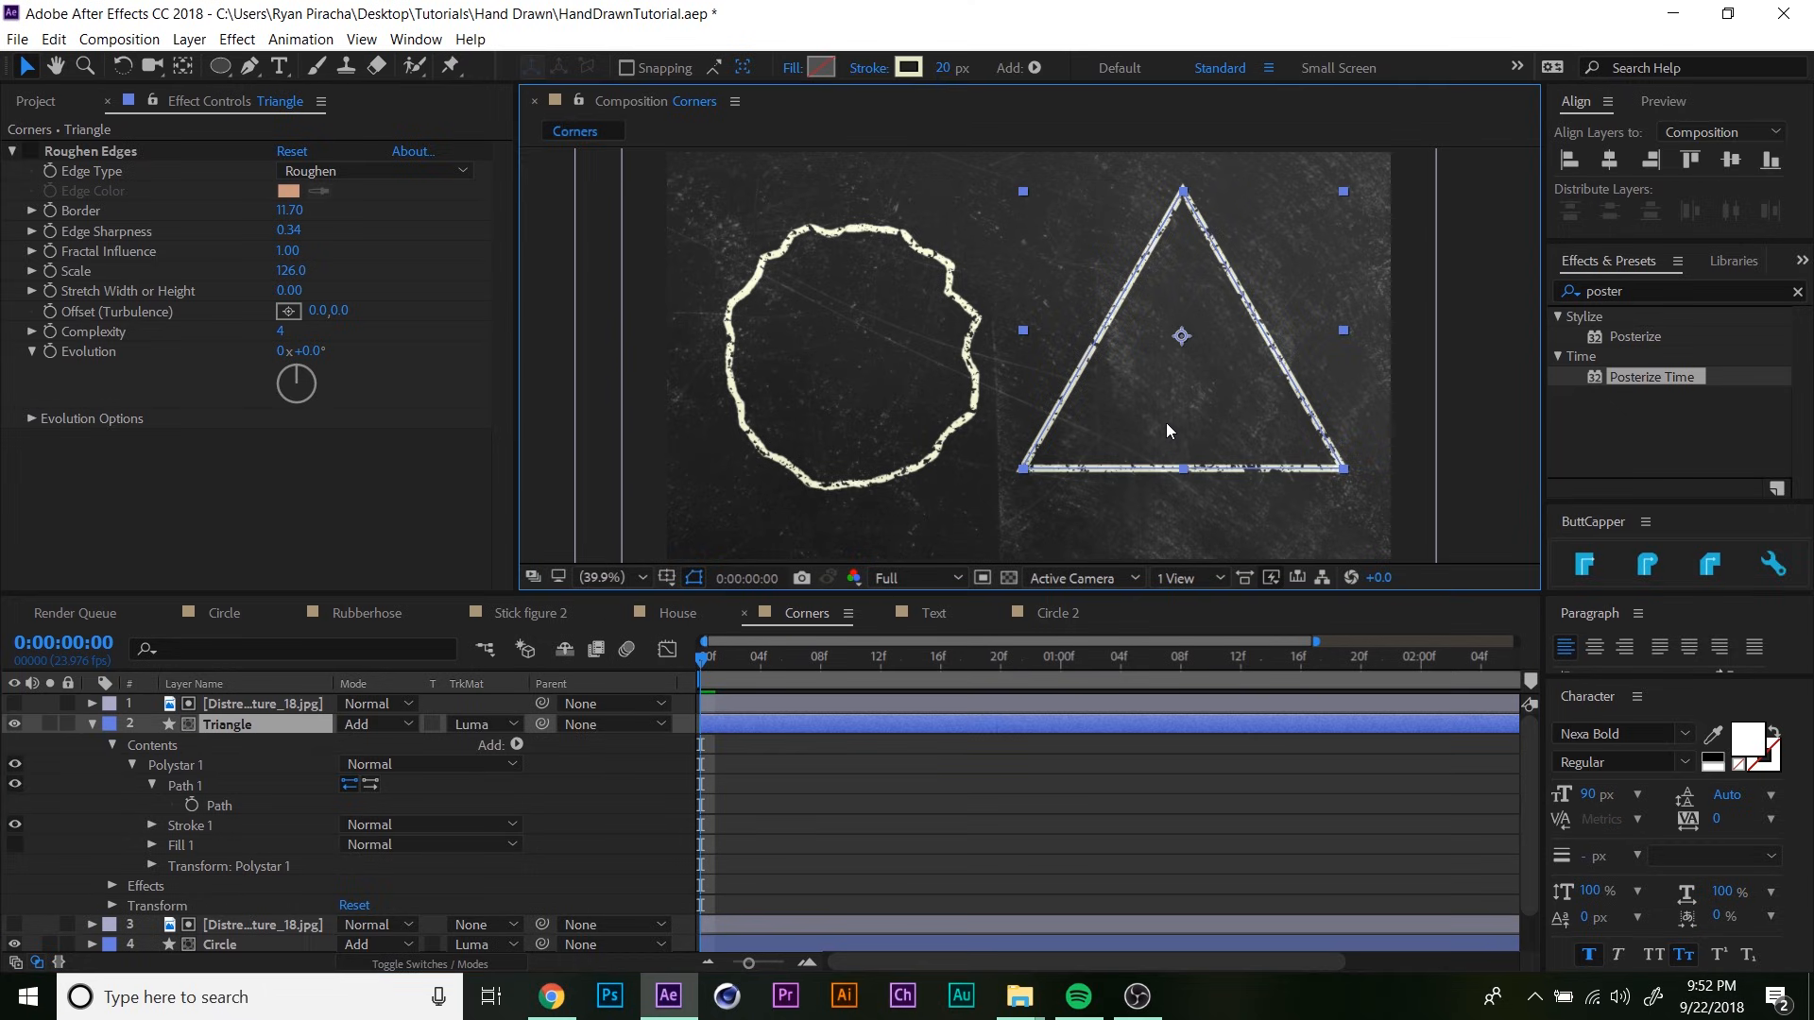
pyautogui.click(109, 723)
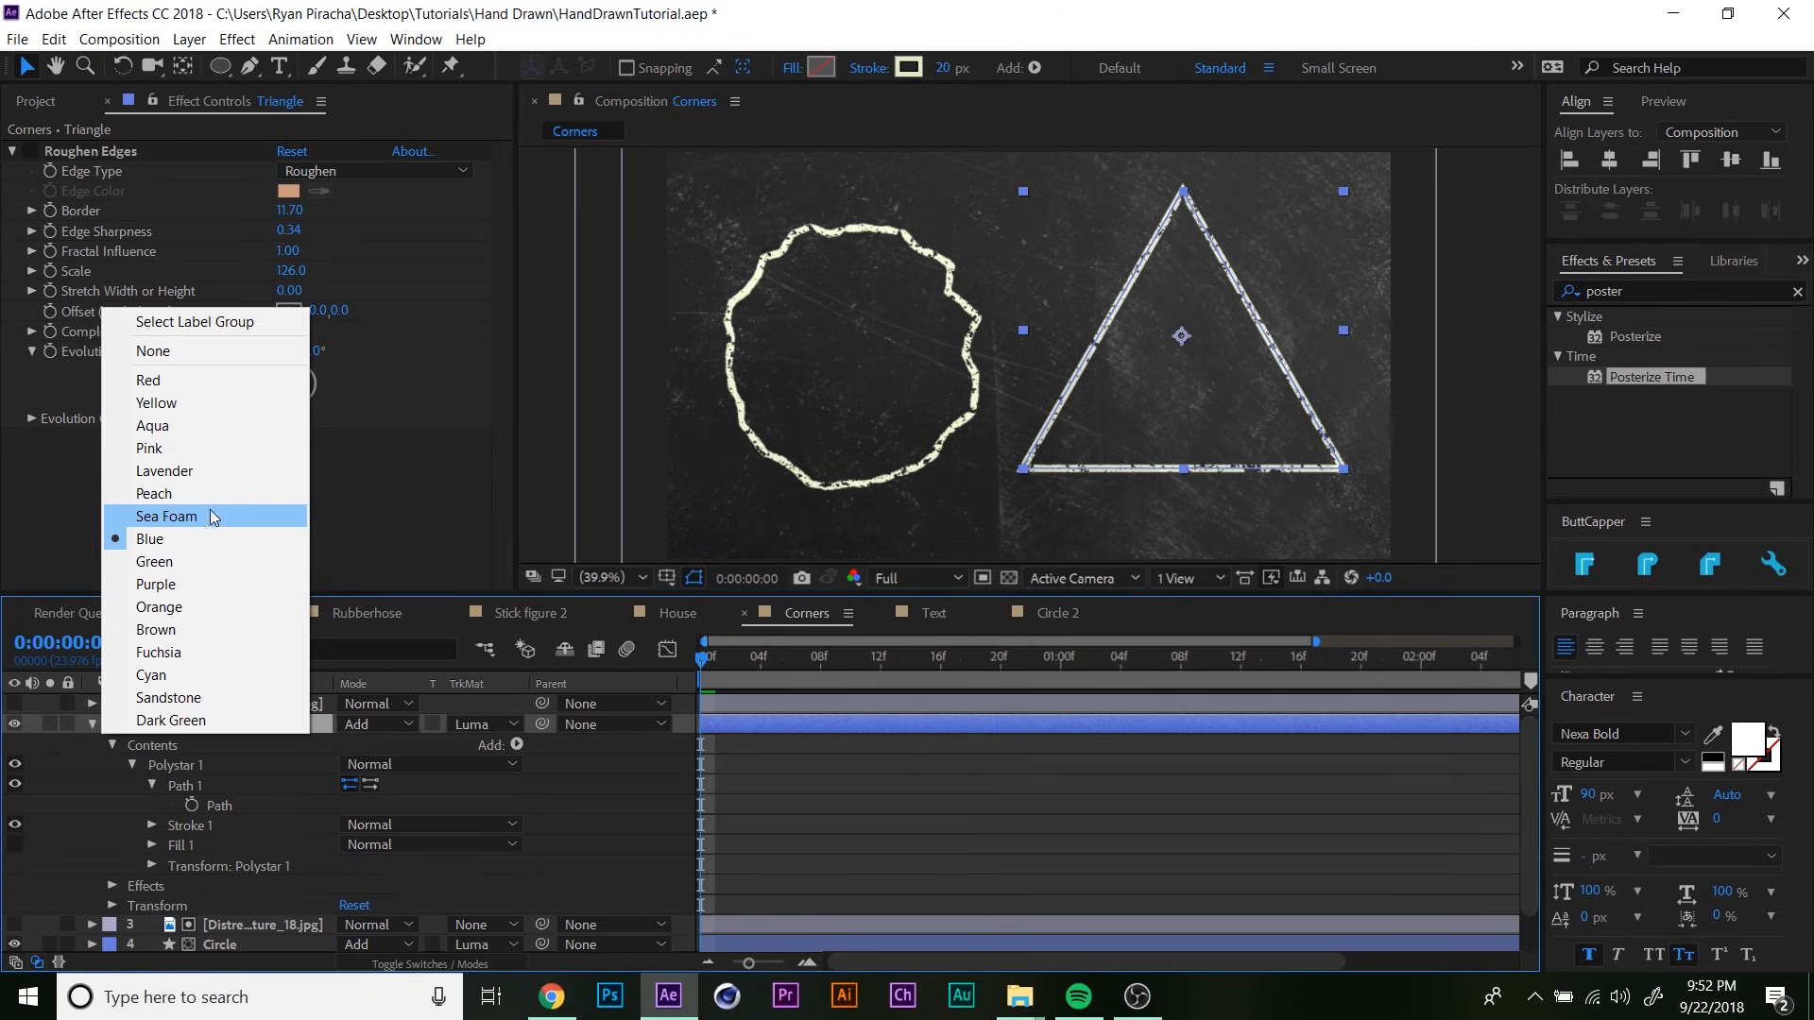
pyautogui.click(197, 603)
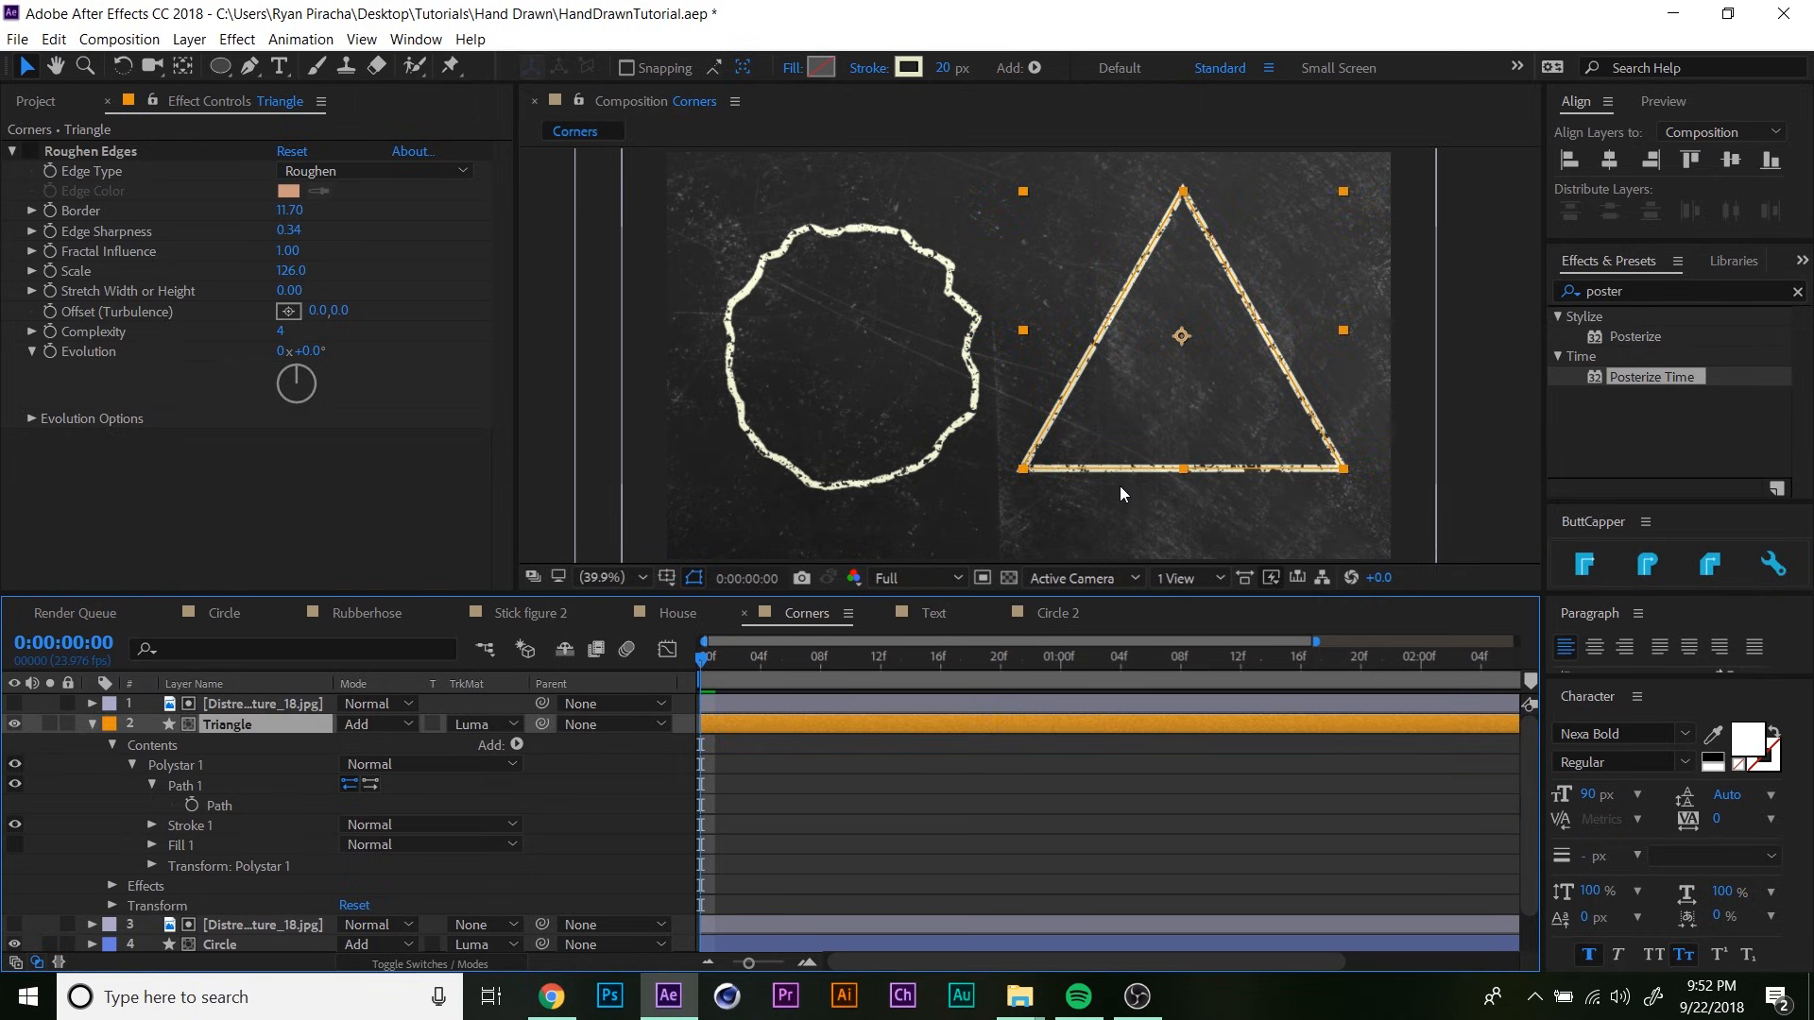
# - Round the triangle's lower-left corner slightly by pulling short Bezier handles from its vertex with the Pen tool
pyautogui.press('.')
pyautogui.press('.')
pyautogui.press('.')
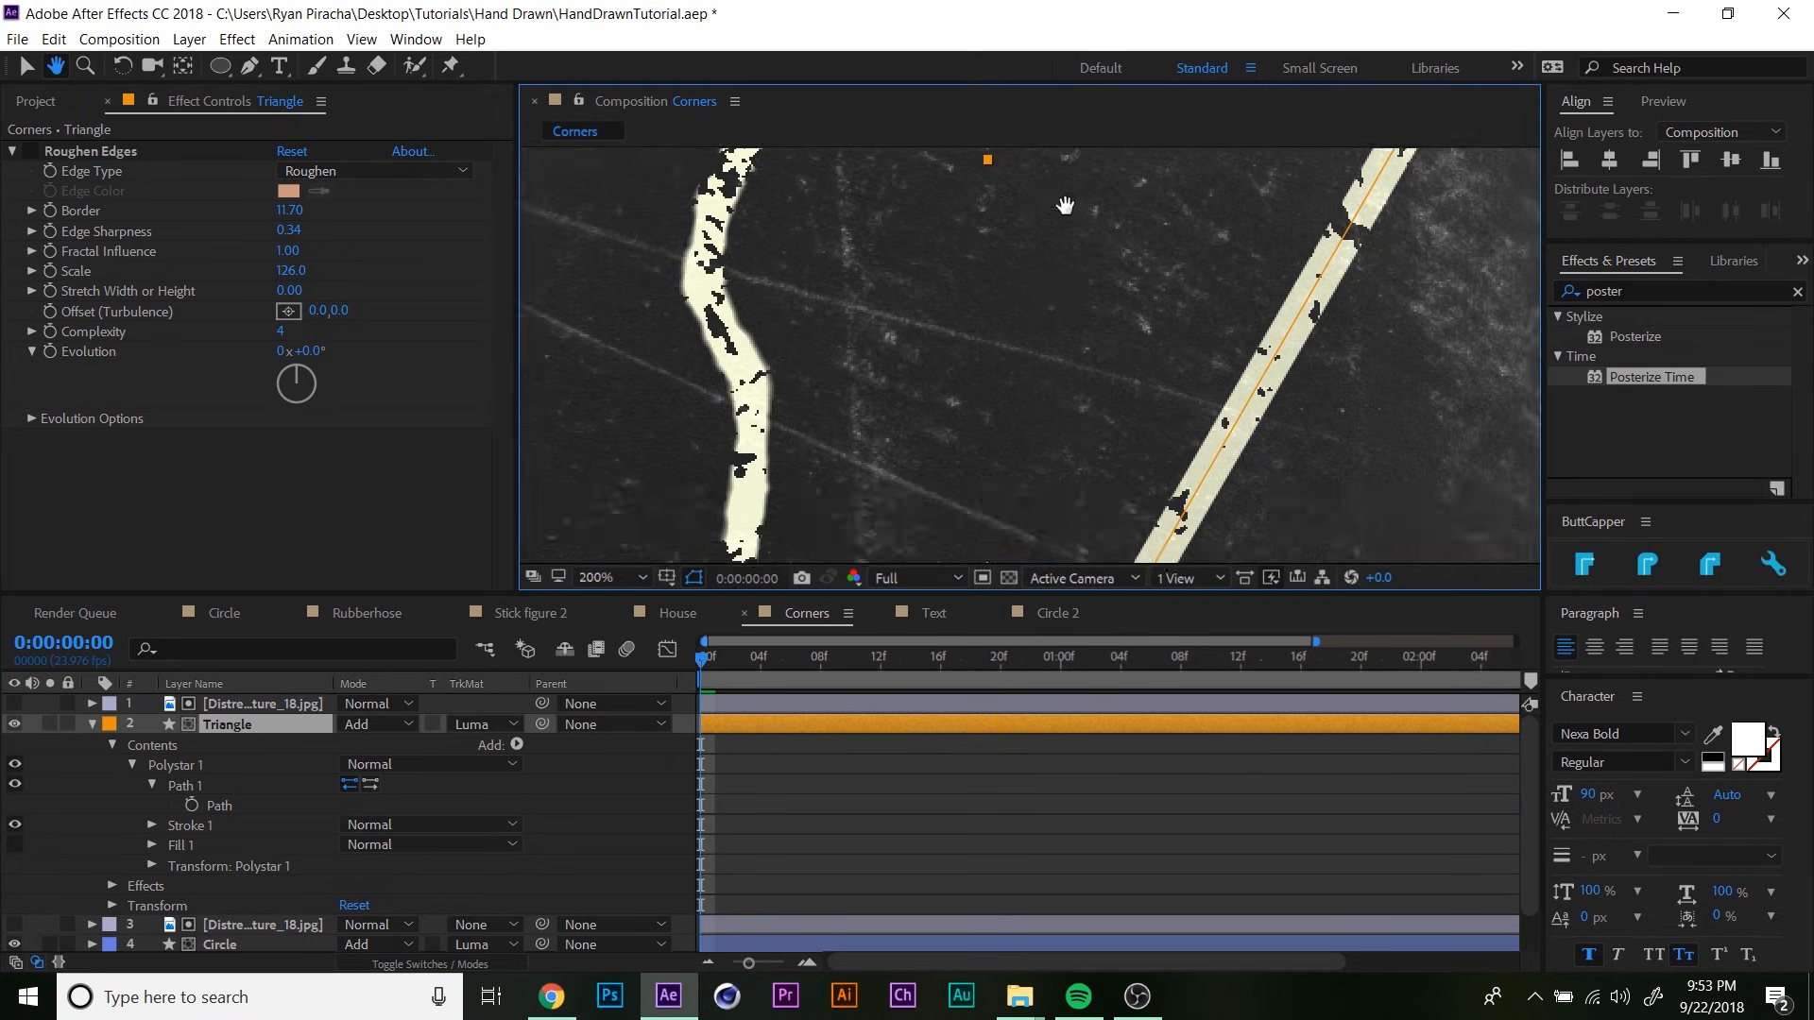
pyautogui.scroll(-6, 1073, 316)
pyautogui.press('g')
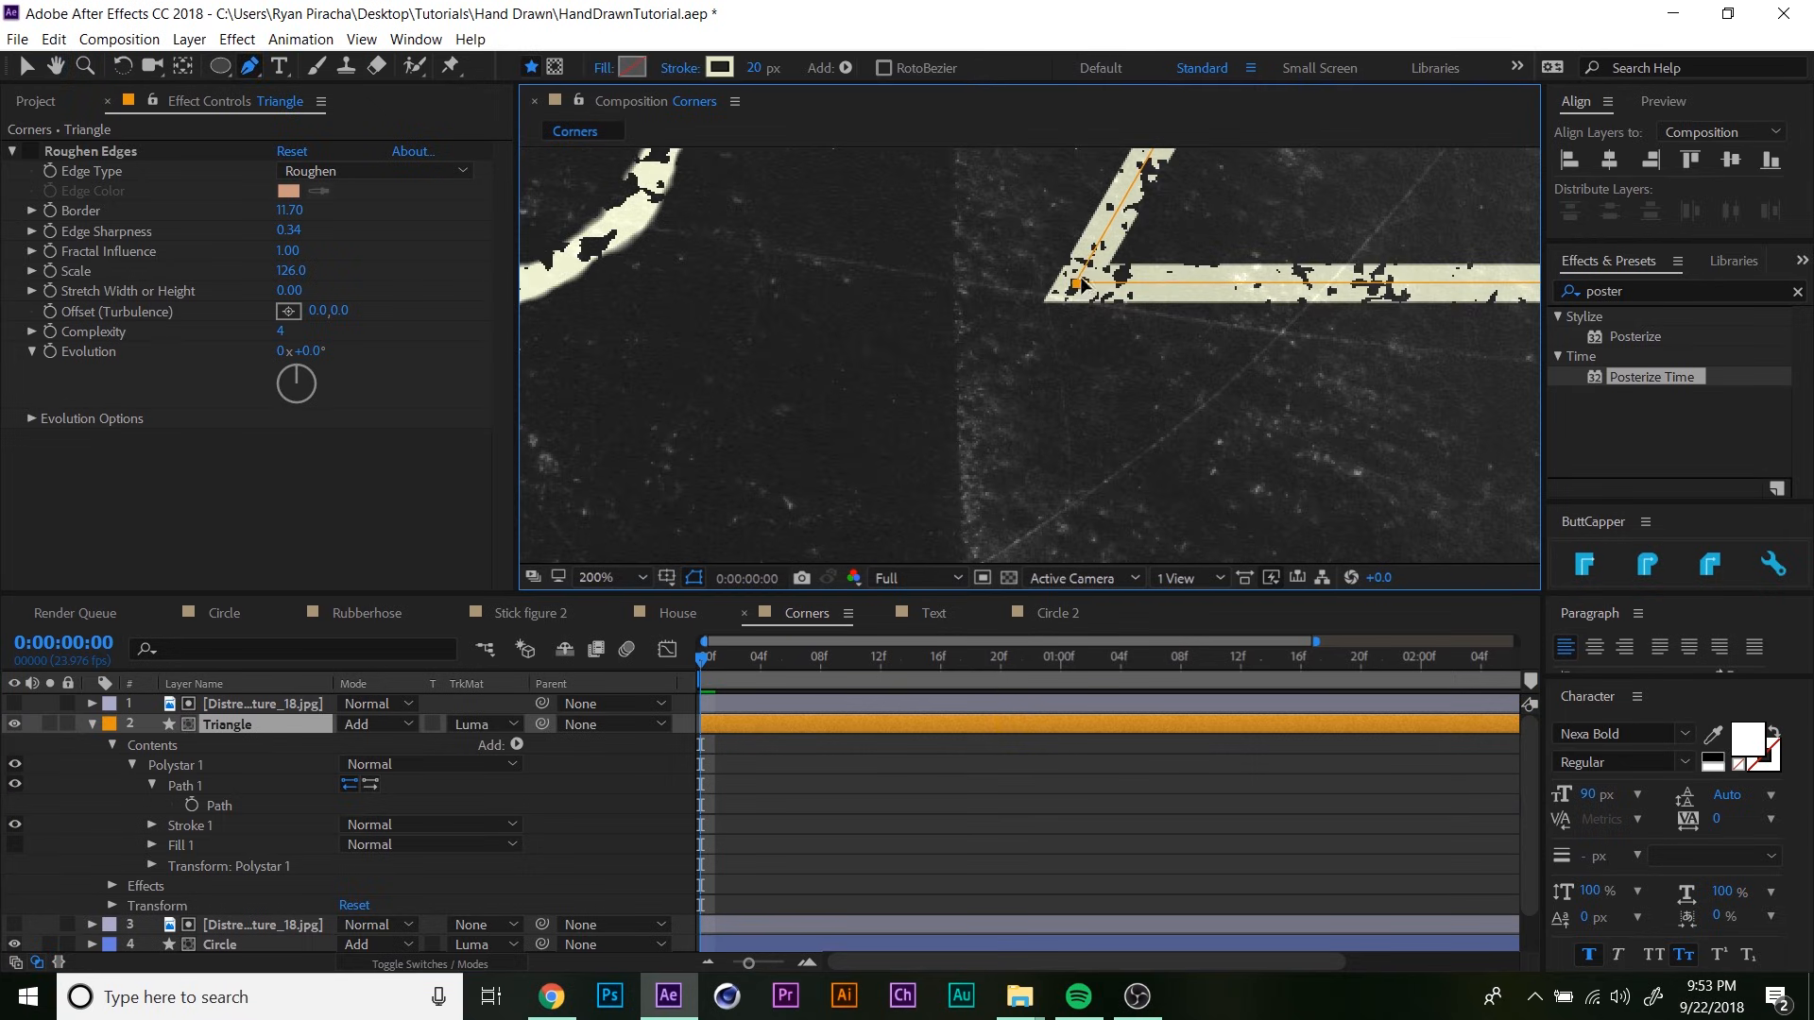
pyautogui.click(1080, 285)
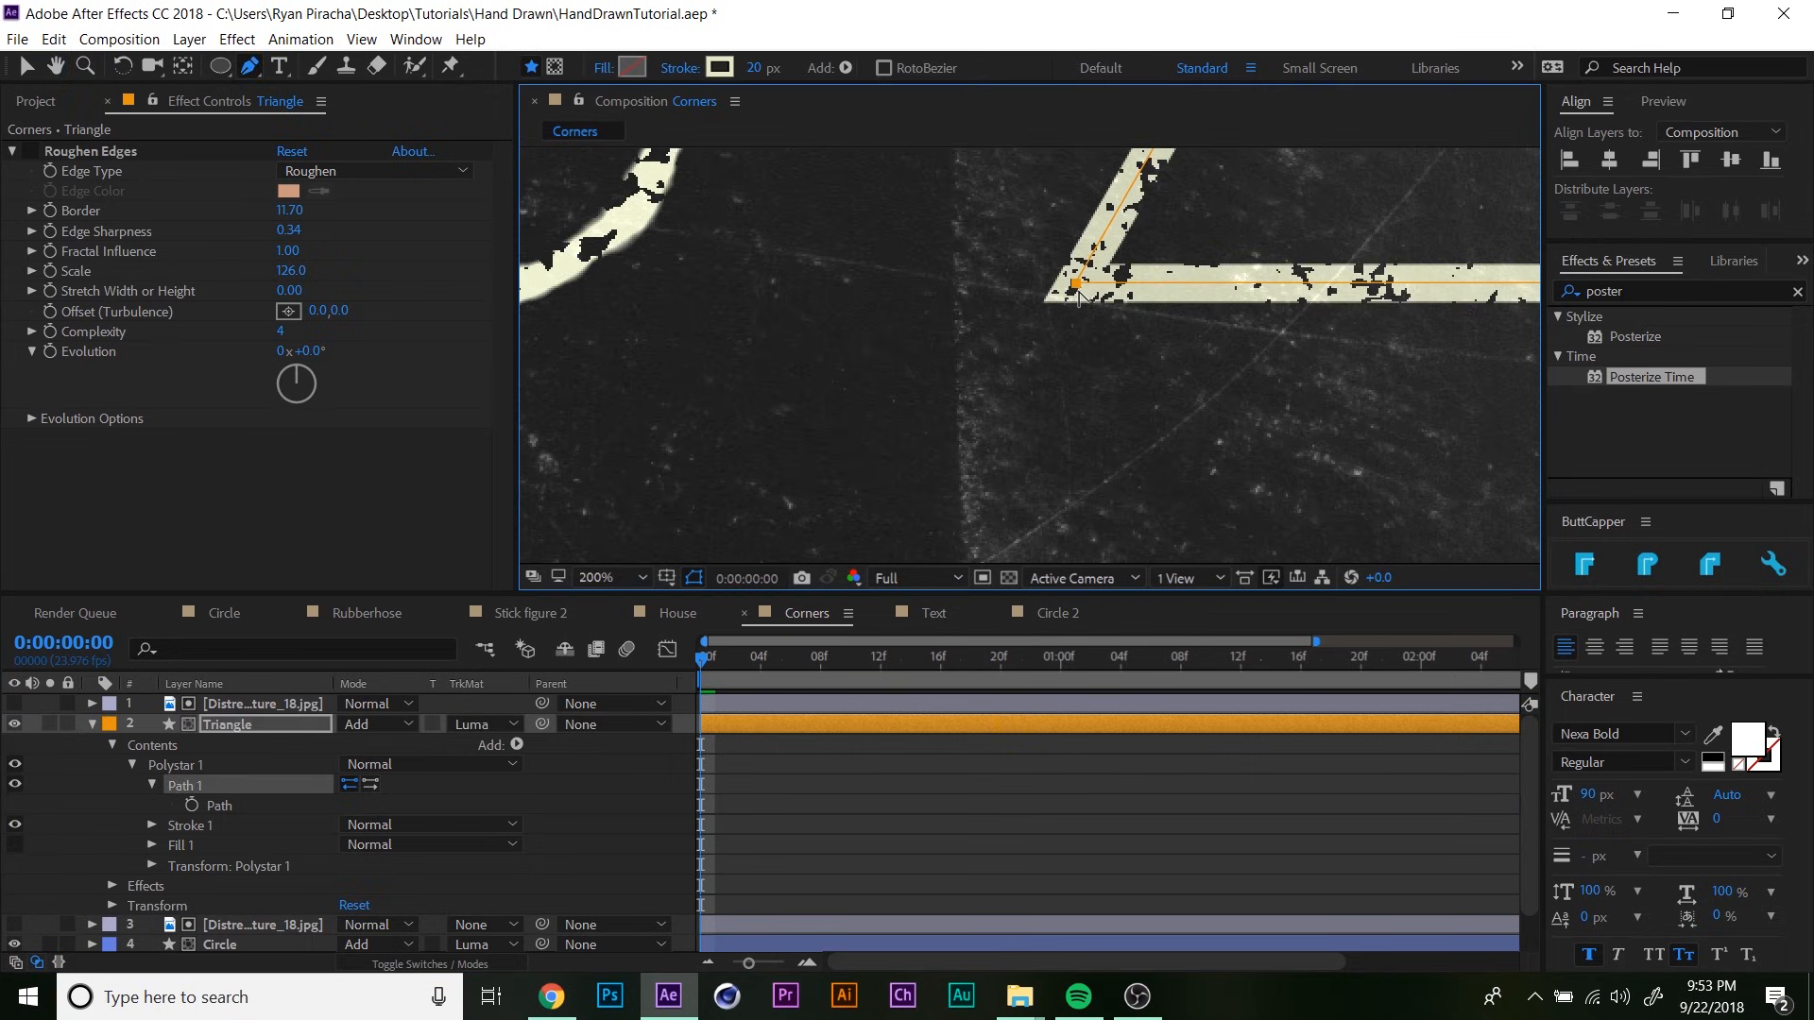
pyautogui.moveTo(1078, 283)
pyautogui.mouseDown()
pyautogui.moveTo(1079, 310)
pyautogui.moveTo(1065, 295)
pyautogui.mouseUp()
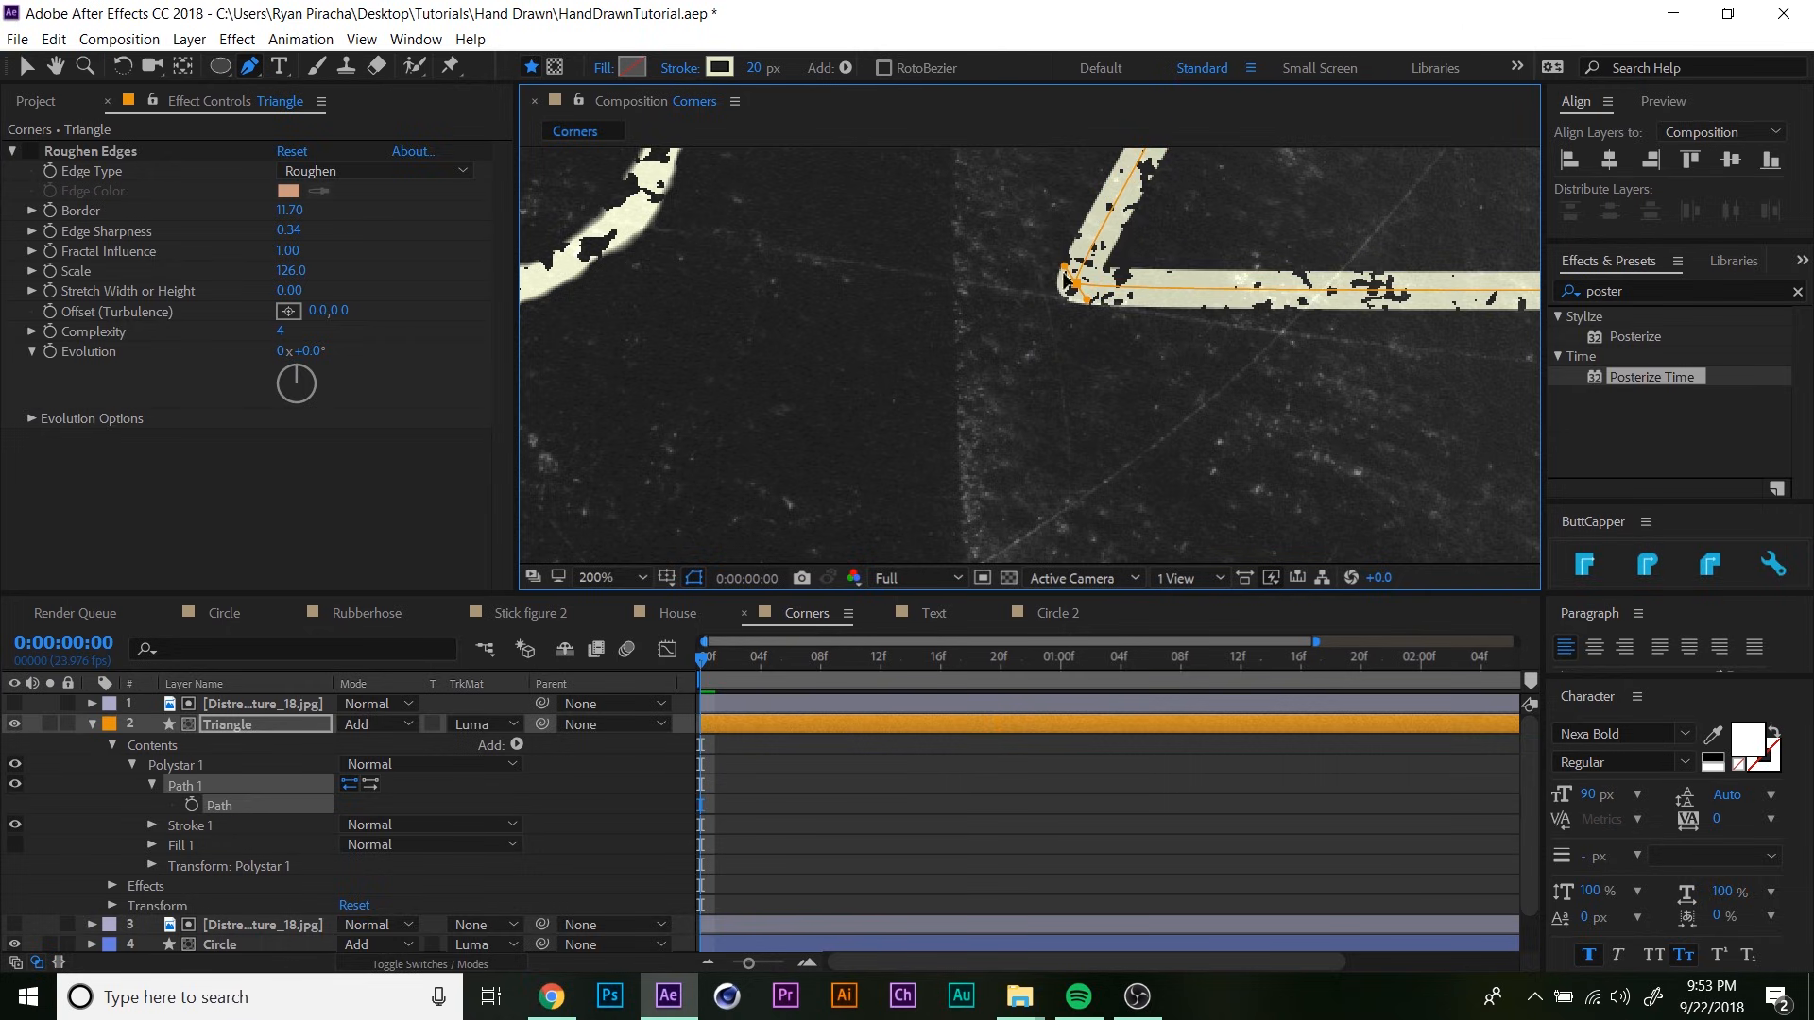
# - Pull short Bezier handles from the triangle's lower-right and top vertices to round those corners
pyautogui.press('space')
pyautogui.moveTo(1474, 288); pyautogui.dragTo(1026, 320)
pyautogui.moveTo(1455, 326); pyautogui.dragTo(1040, 388)
pyautogui.press('space')
pyautogui.moveTo(909, 217); pyautogui.dragTo(1067, 576)
pyautogui.moveTo(807, 196); pyautogui.dragTo(940, 364)
pyautogui.moveTo(943, 237); pyautogui.dragTo(957, 244)
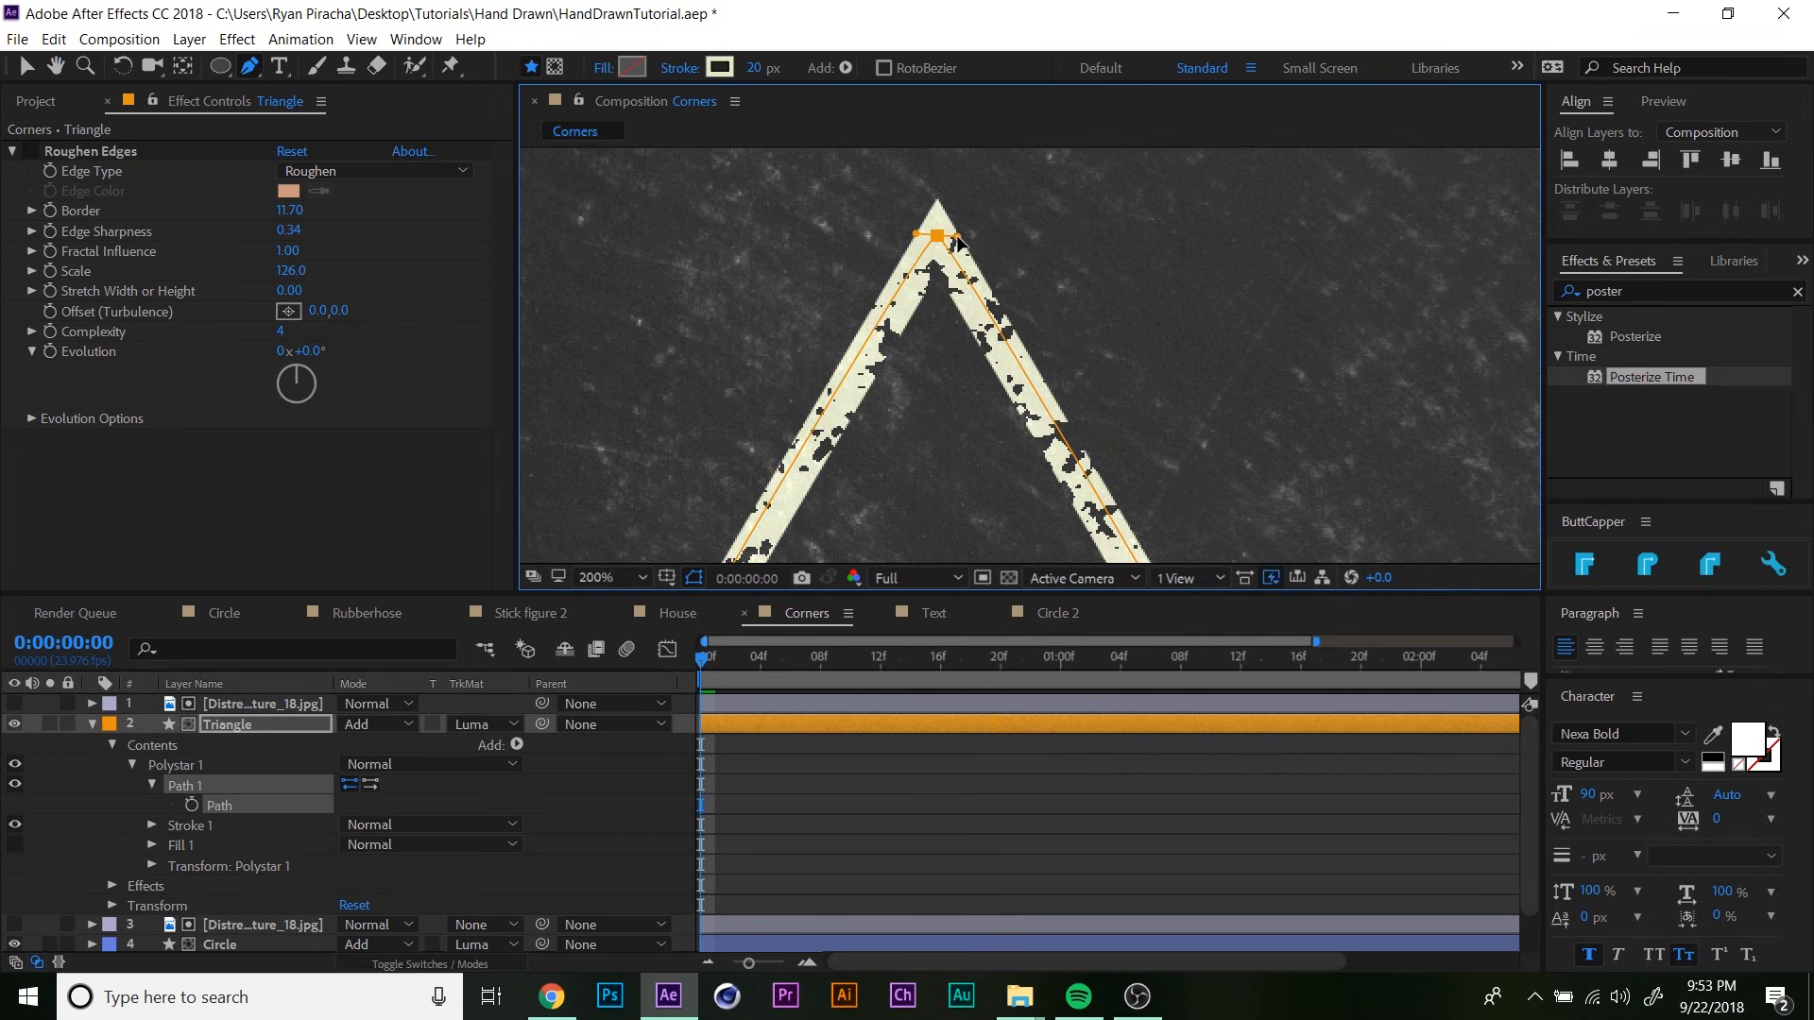
# - Add Wiggle Paths to the Triangle's Polystar 1 group and hide the layer controls
pyautogui.press(',')
pyautogui.press(',')
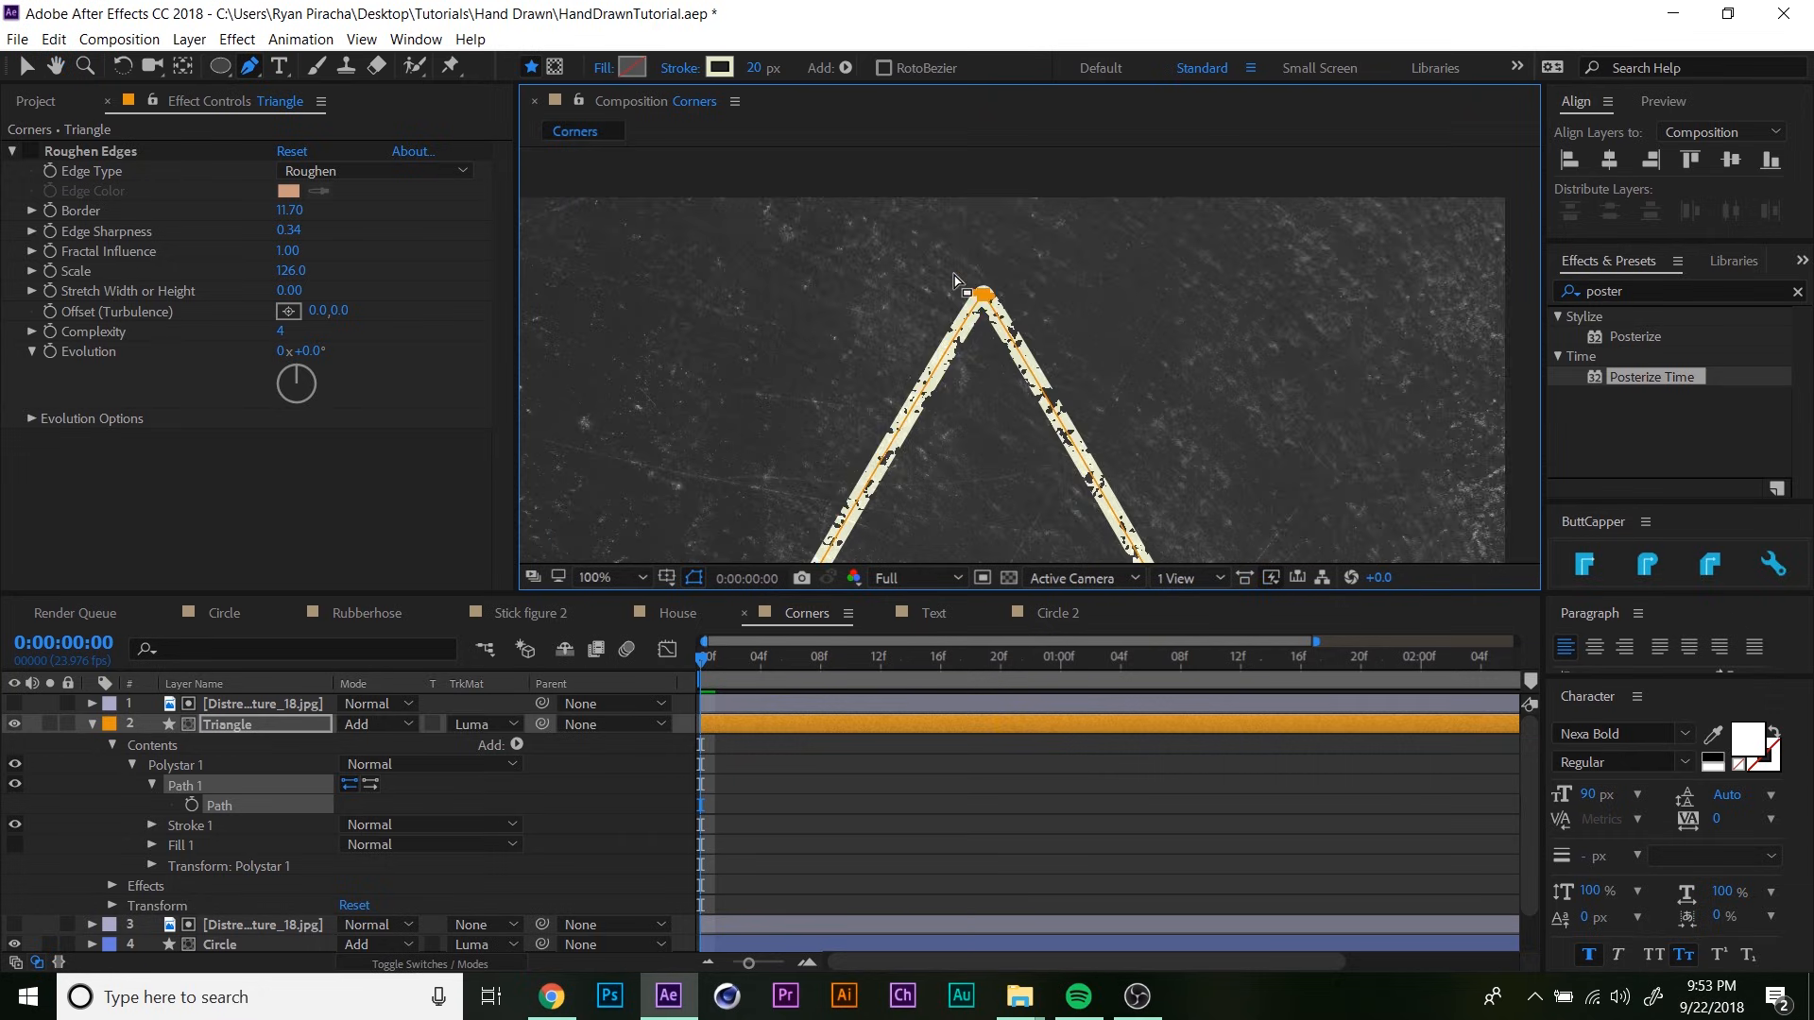
pyautogui.press('space')
pyautogui.moveTo(986, 502); pyautogui.dragTo(980, 271)
pyautogui.moveTo(1004, 444); pyautogui.dragTo(1008, 486)
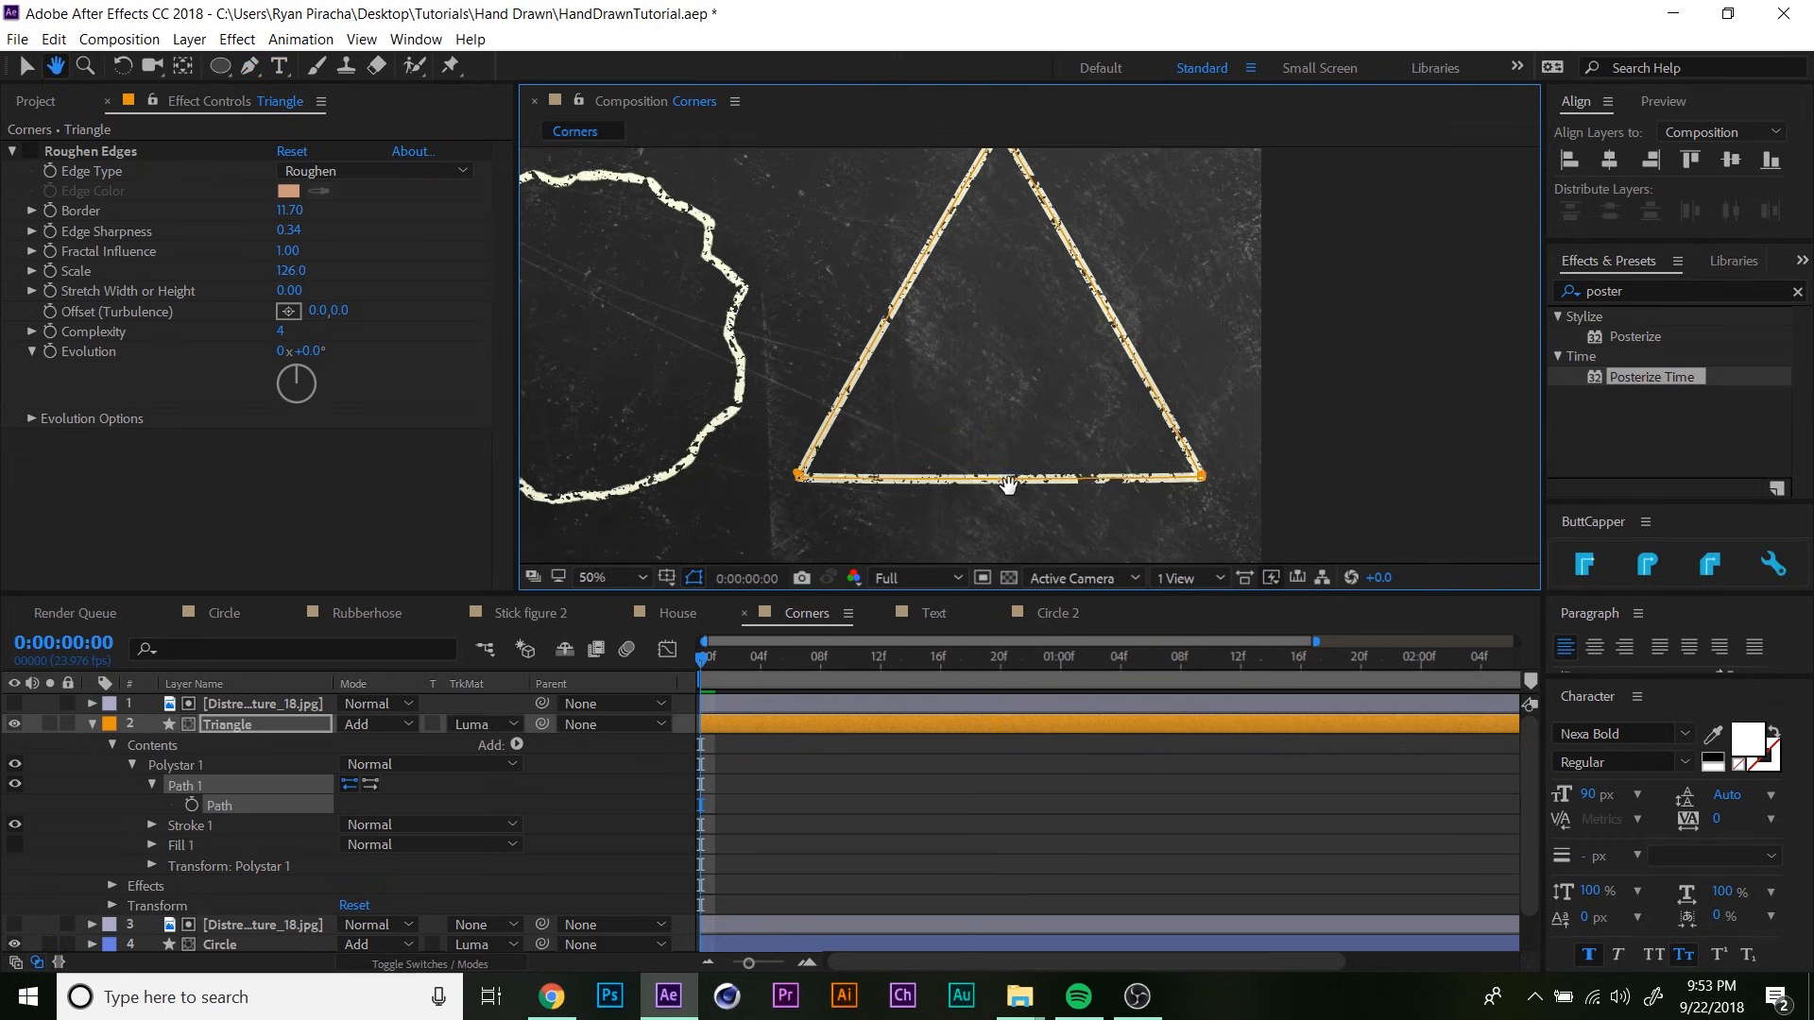
pyautogui.click(535, 766)
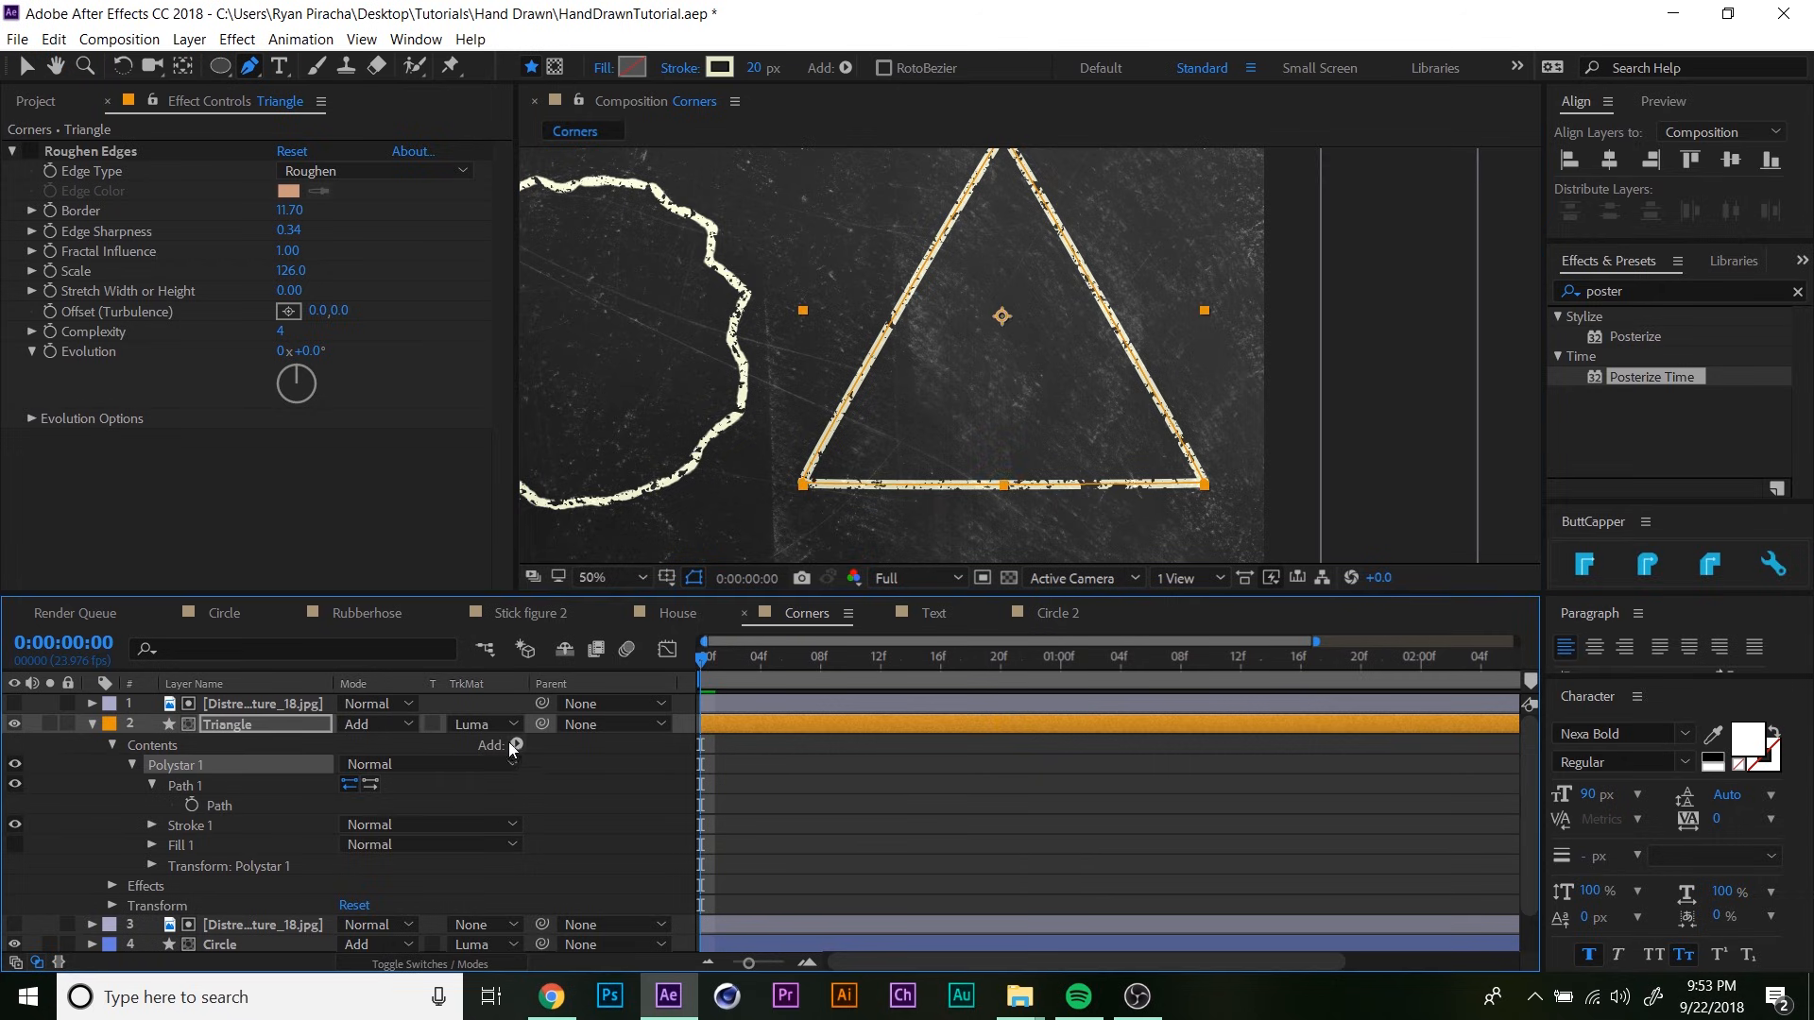
pyautogui.click(513, 745)
pyautogui.click(524, 656)
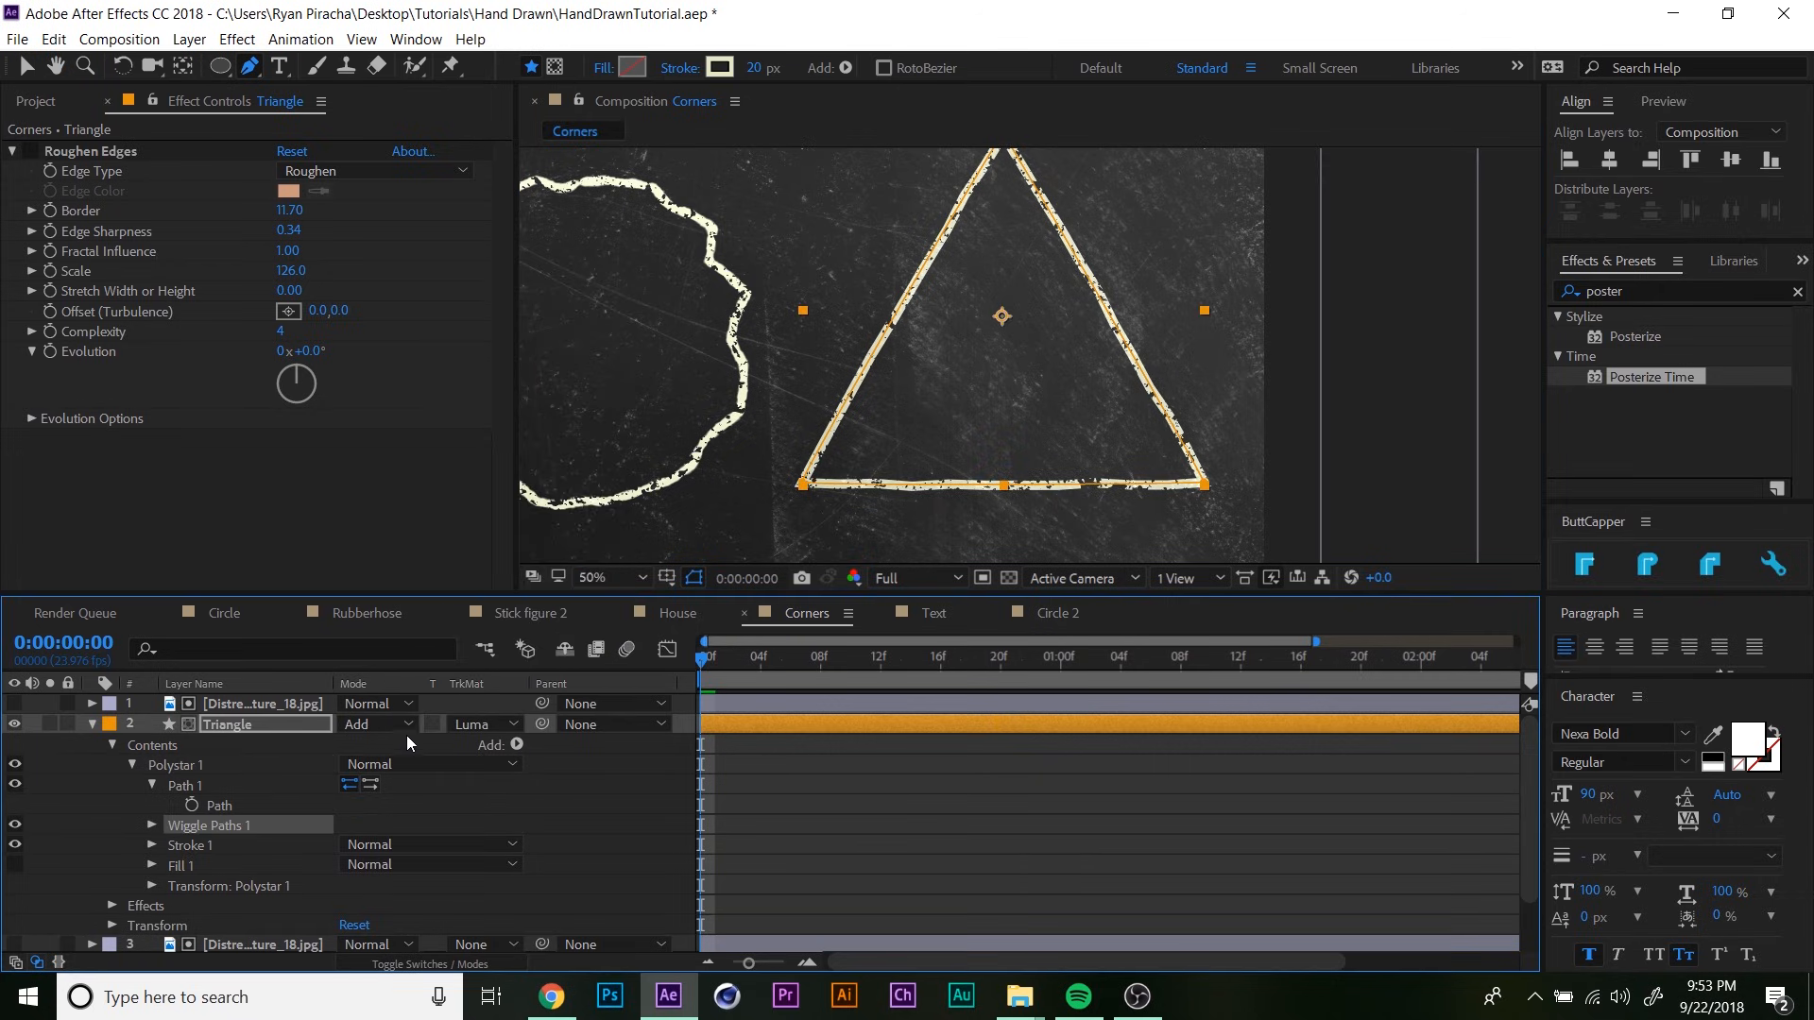
pyautogui.hotkey('ctrl', 'shift', 'h')
# - Set the Triangle's Wiggle Paths 1 Points to Smooth, Detail to 27 and Size to 43
pyautogui.press('space')
pyautogui.moveTo(305, 822); pyautogui.dragTo(324, 730)
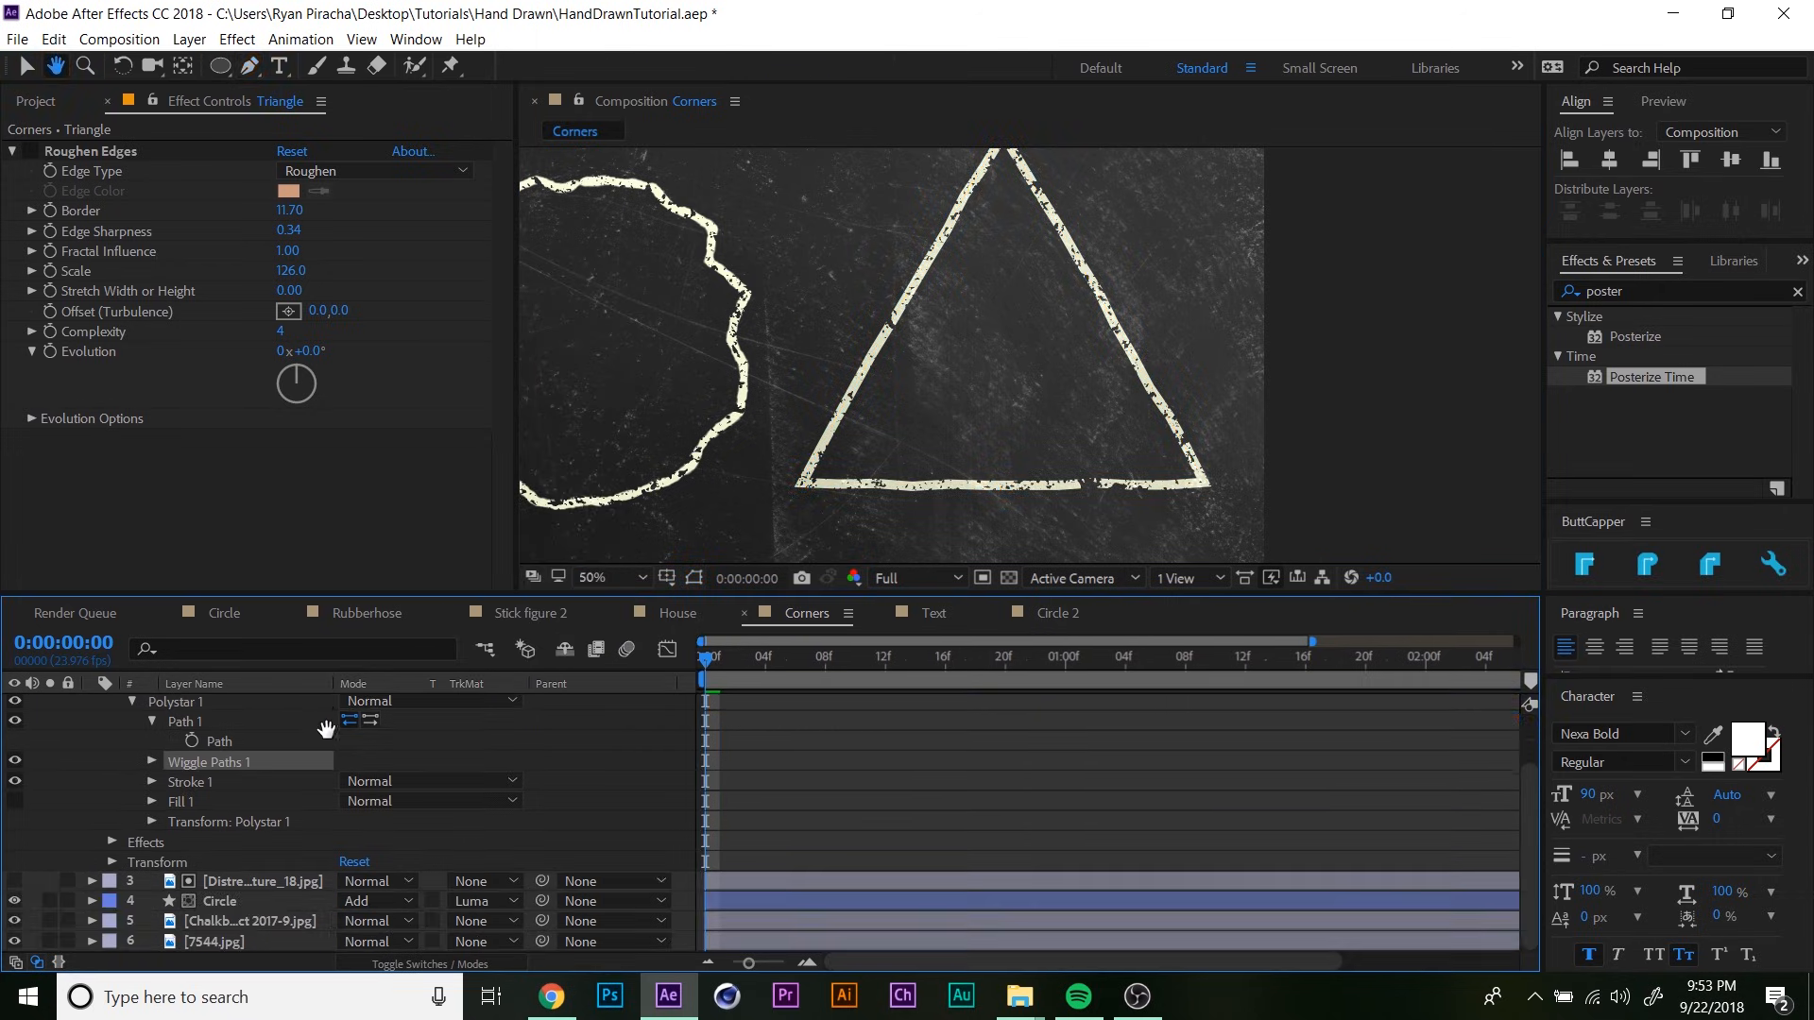
pyautogui.click(156, 821)
pyautogui.scroll(-2, 238, 844)
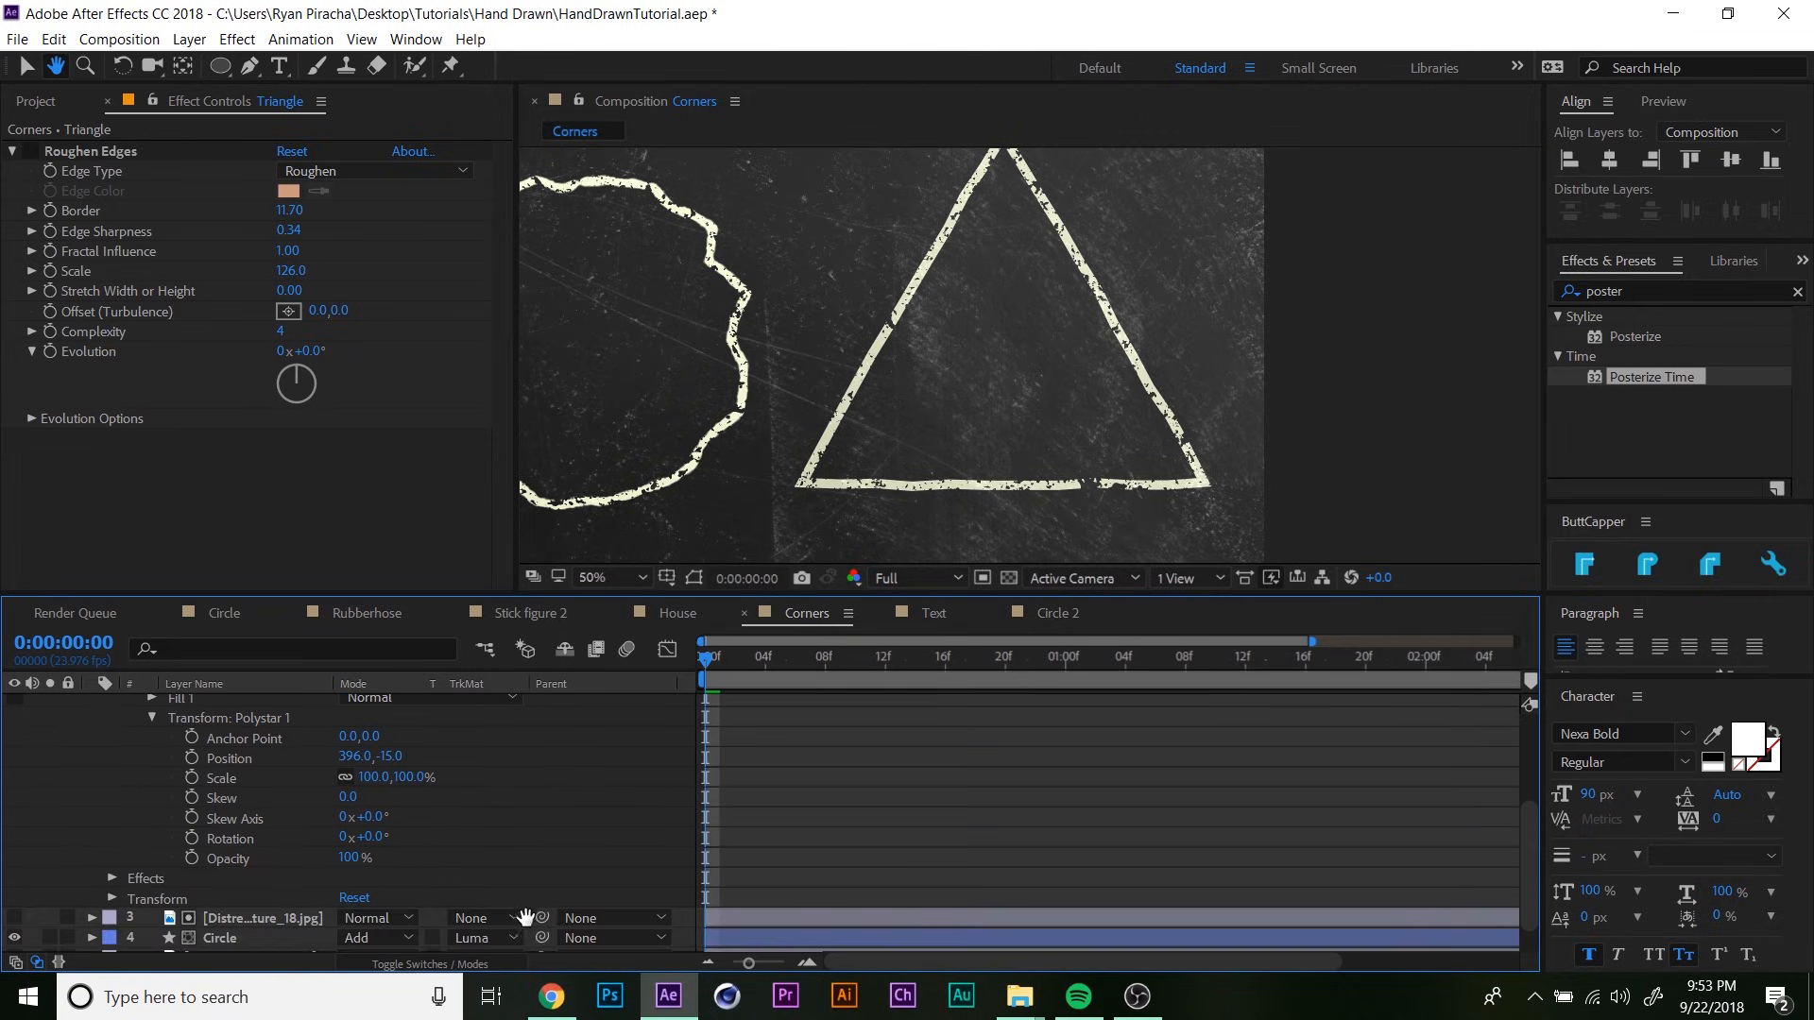
pyautogui.scroll(3, 253, 829)
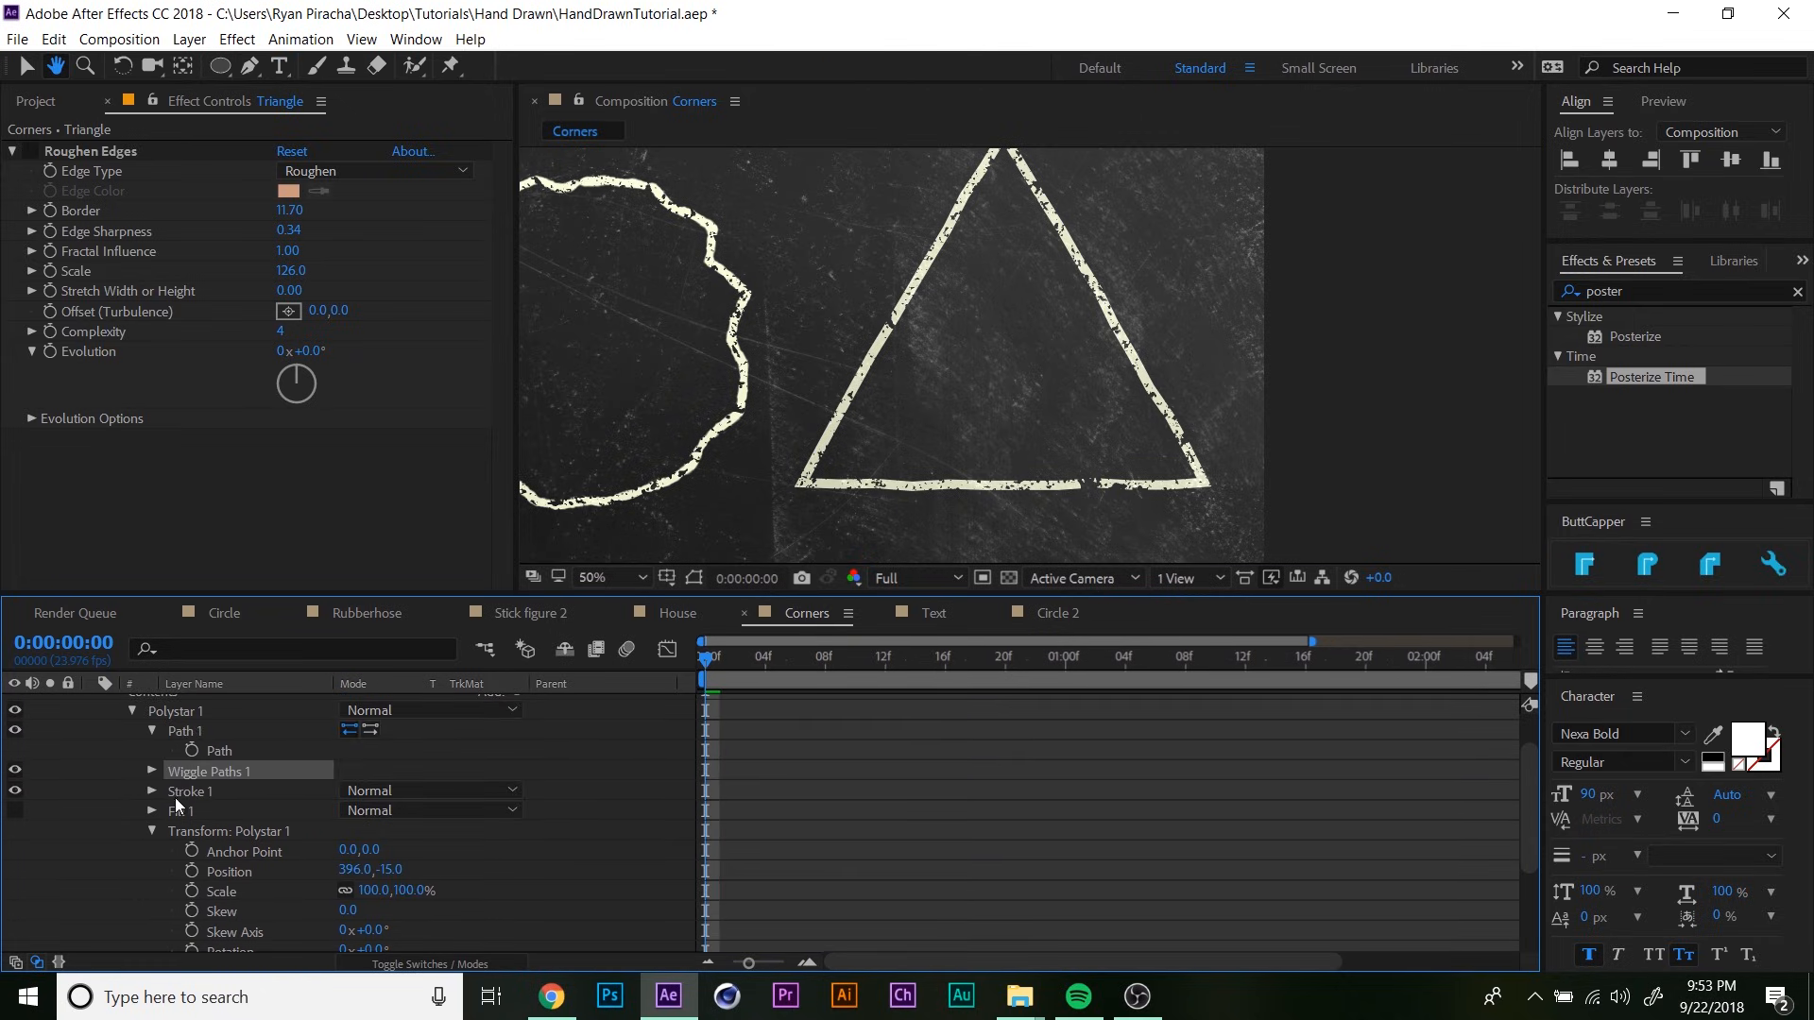
pyautogui.click(155, 771)
pyautogui.click(396, 830)
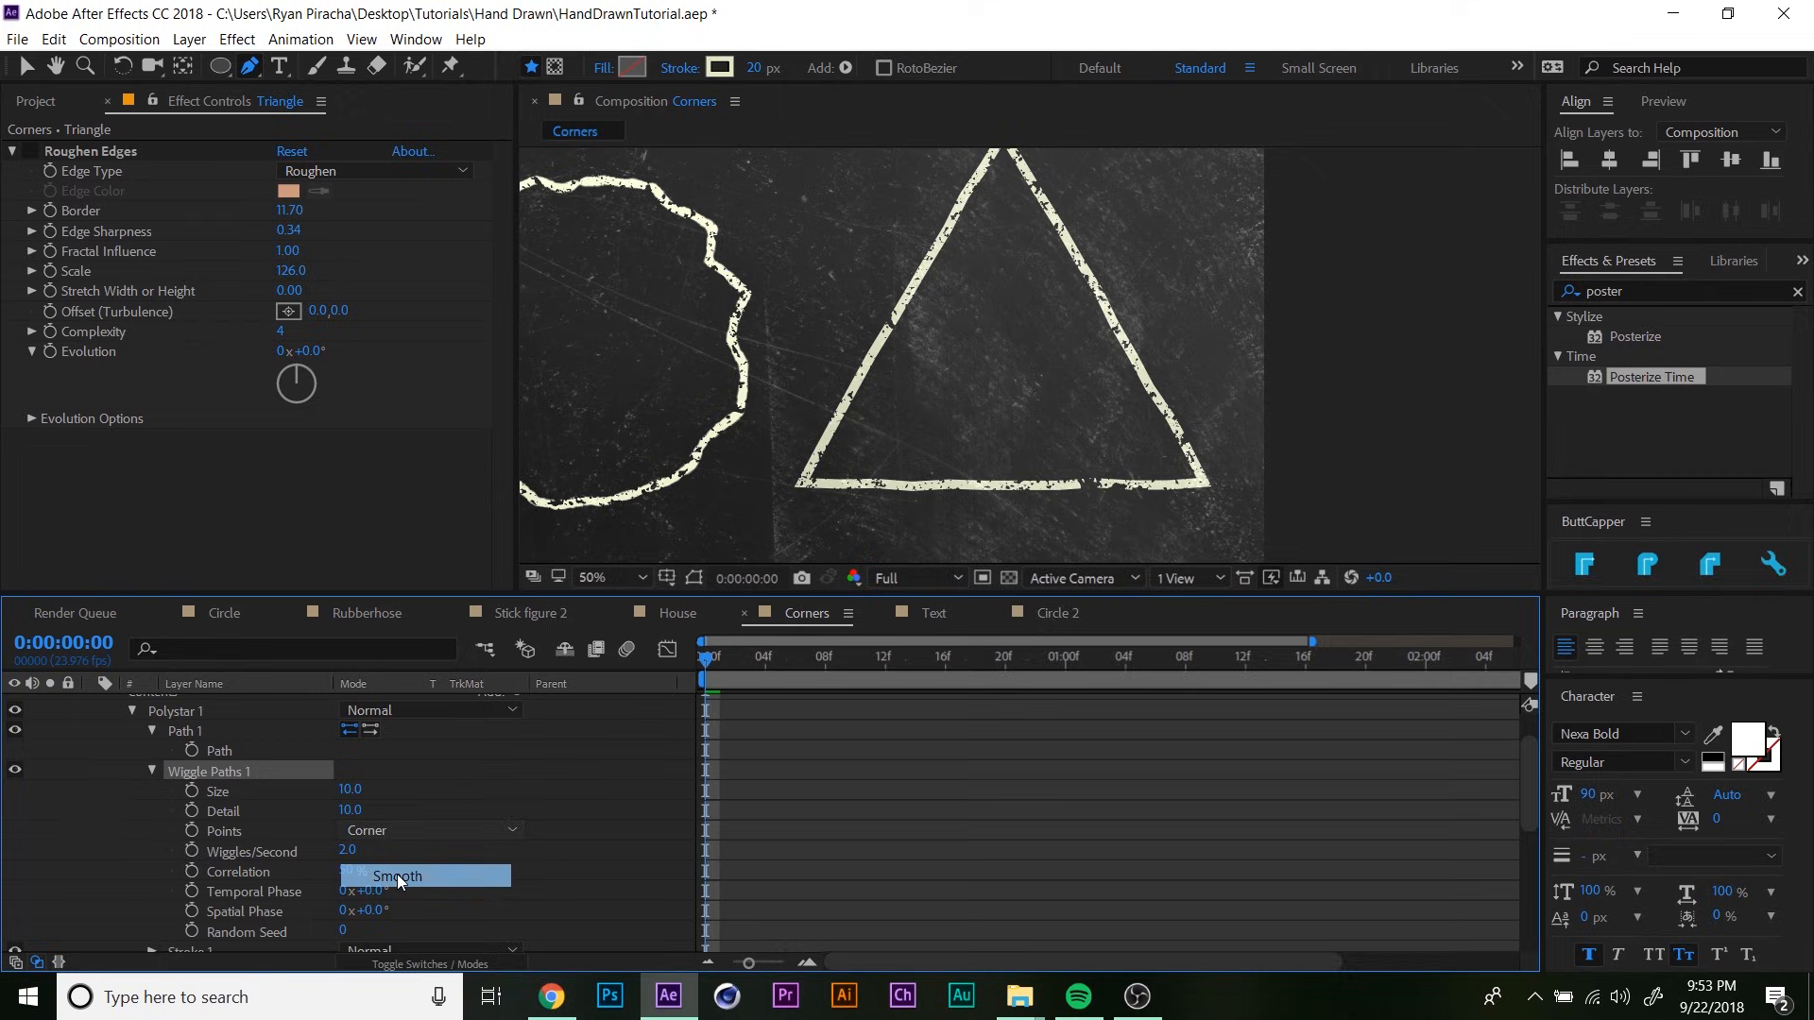
pyautogui.click(397, 875)
pyautogui.moveTo(1084, 428); pyautogui.dragTo(1079, 446)
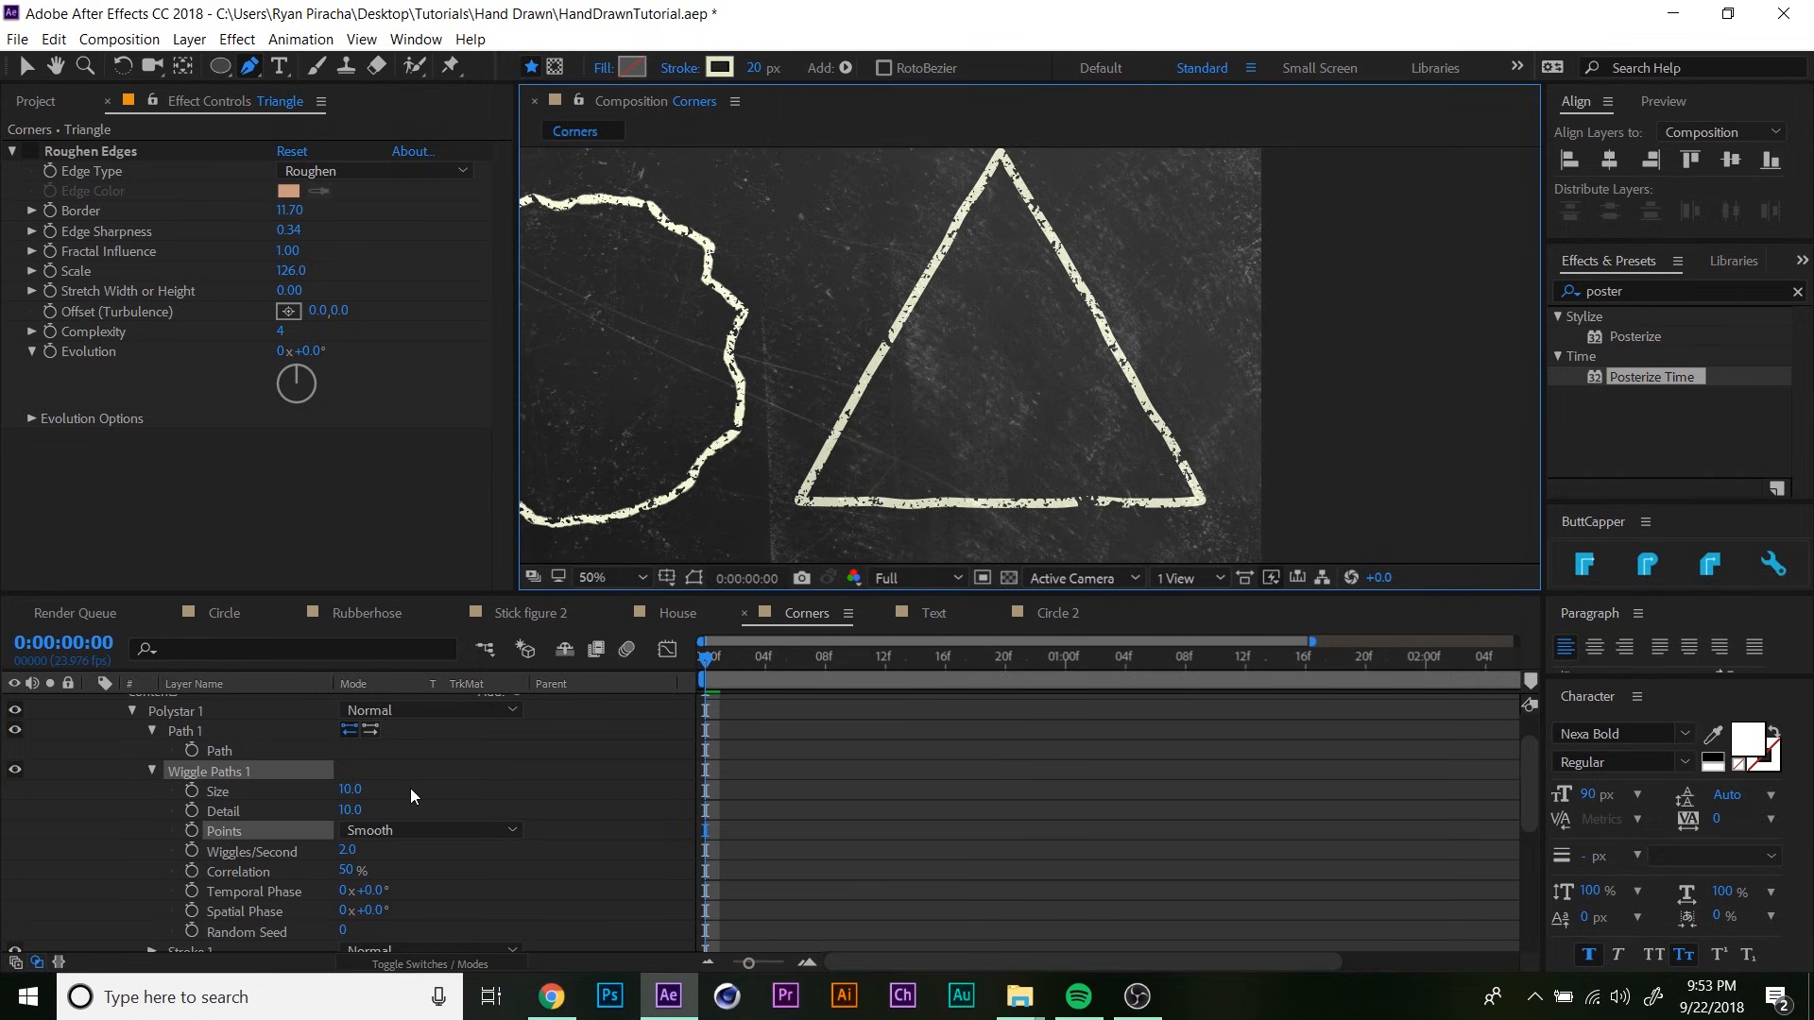
pyautogui.moveTo(351, 811); pyautogui.dragTo(400, 783)
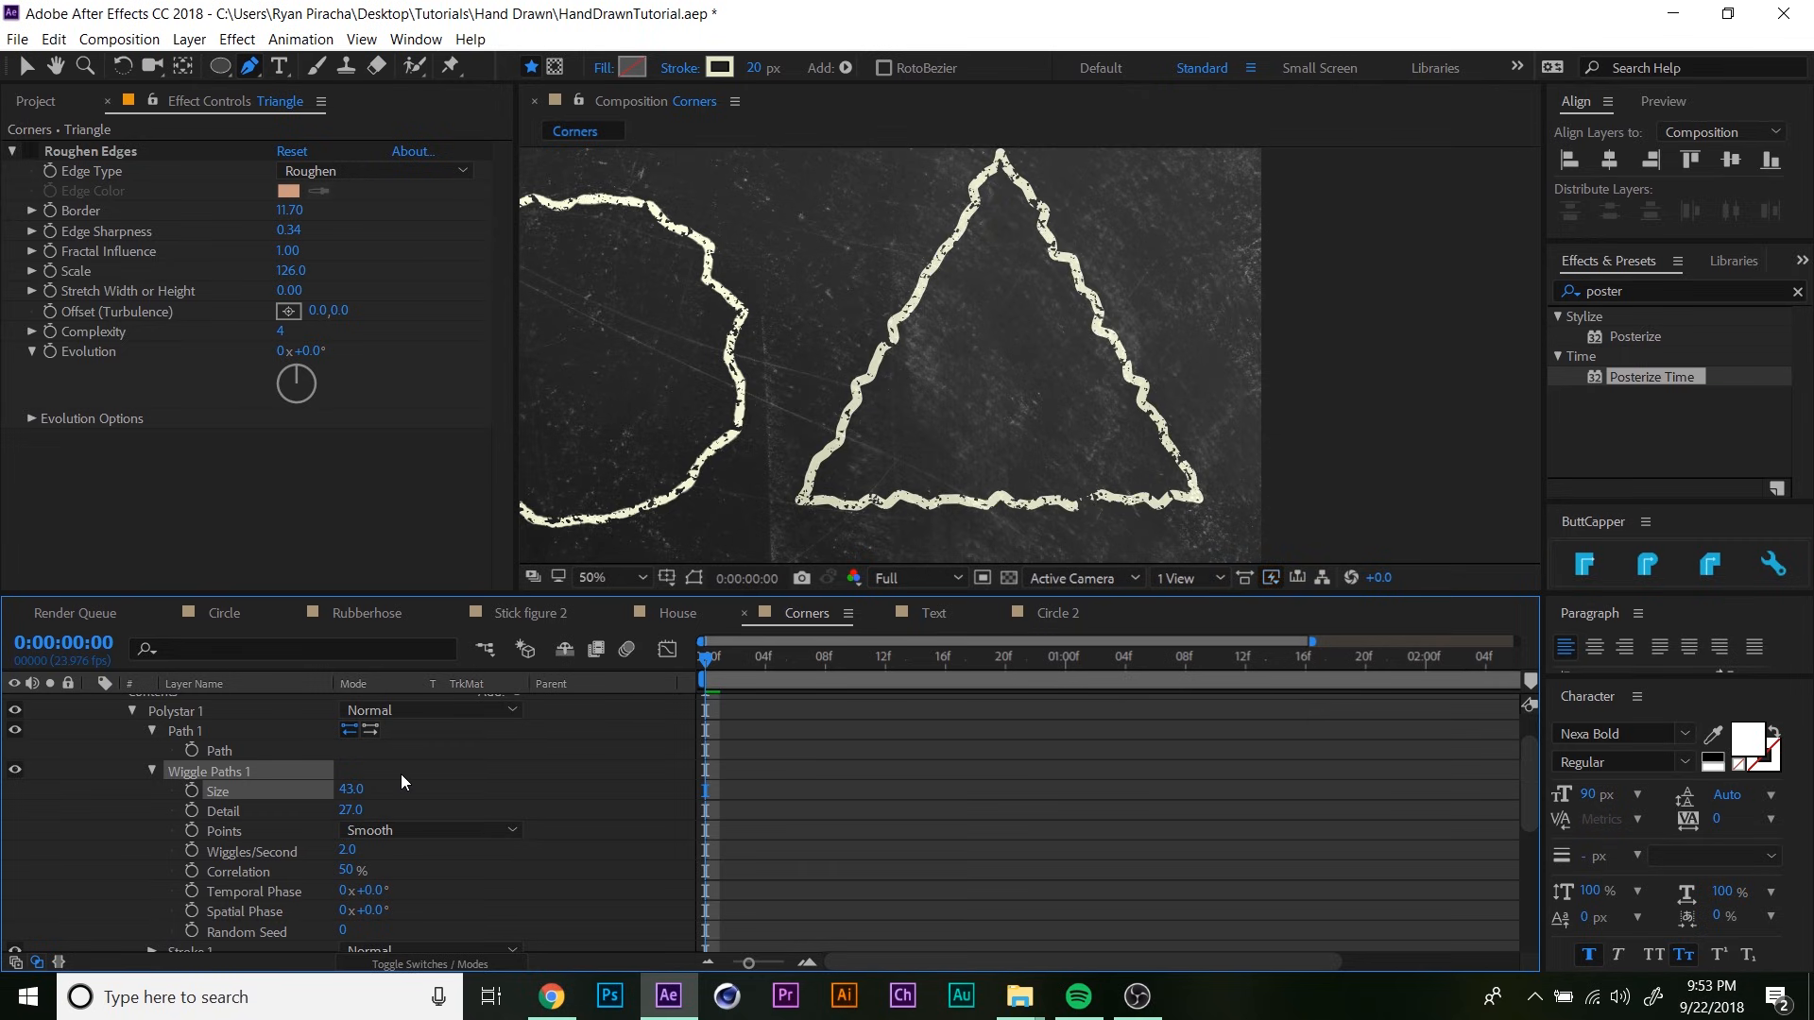
# - In the Text composition, create shapes from the Text layer and expand the resulting outlines layer
pyautogui.click(932, 614)
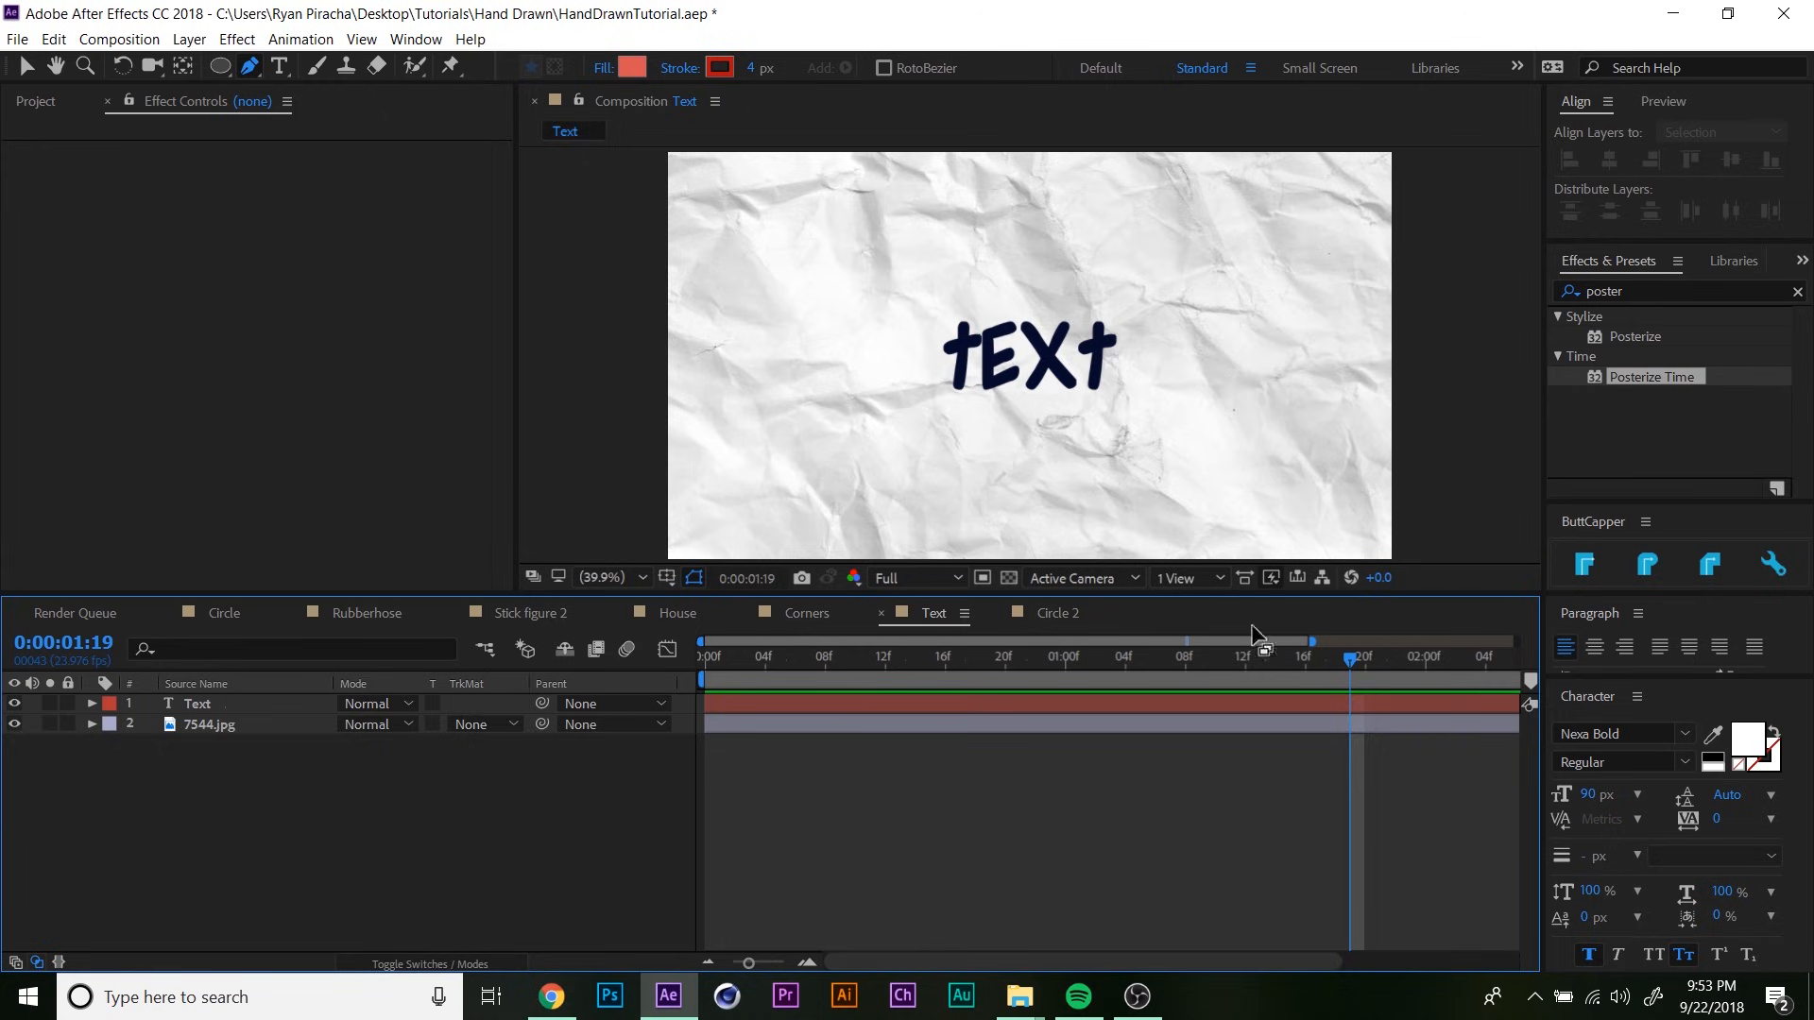
pyautogui.click(204, 706)
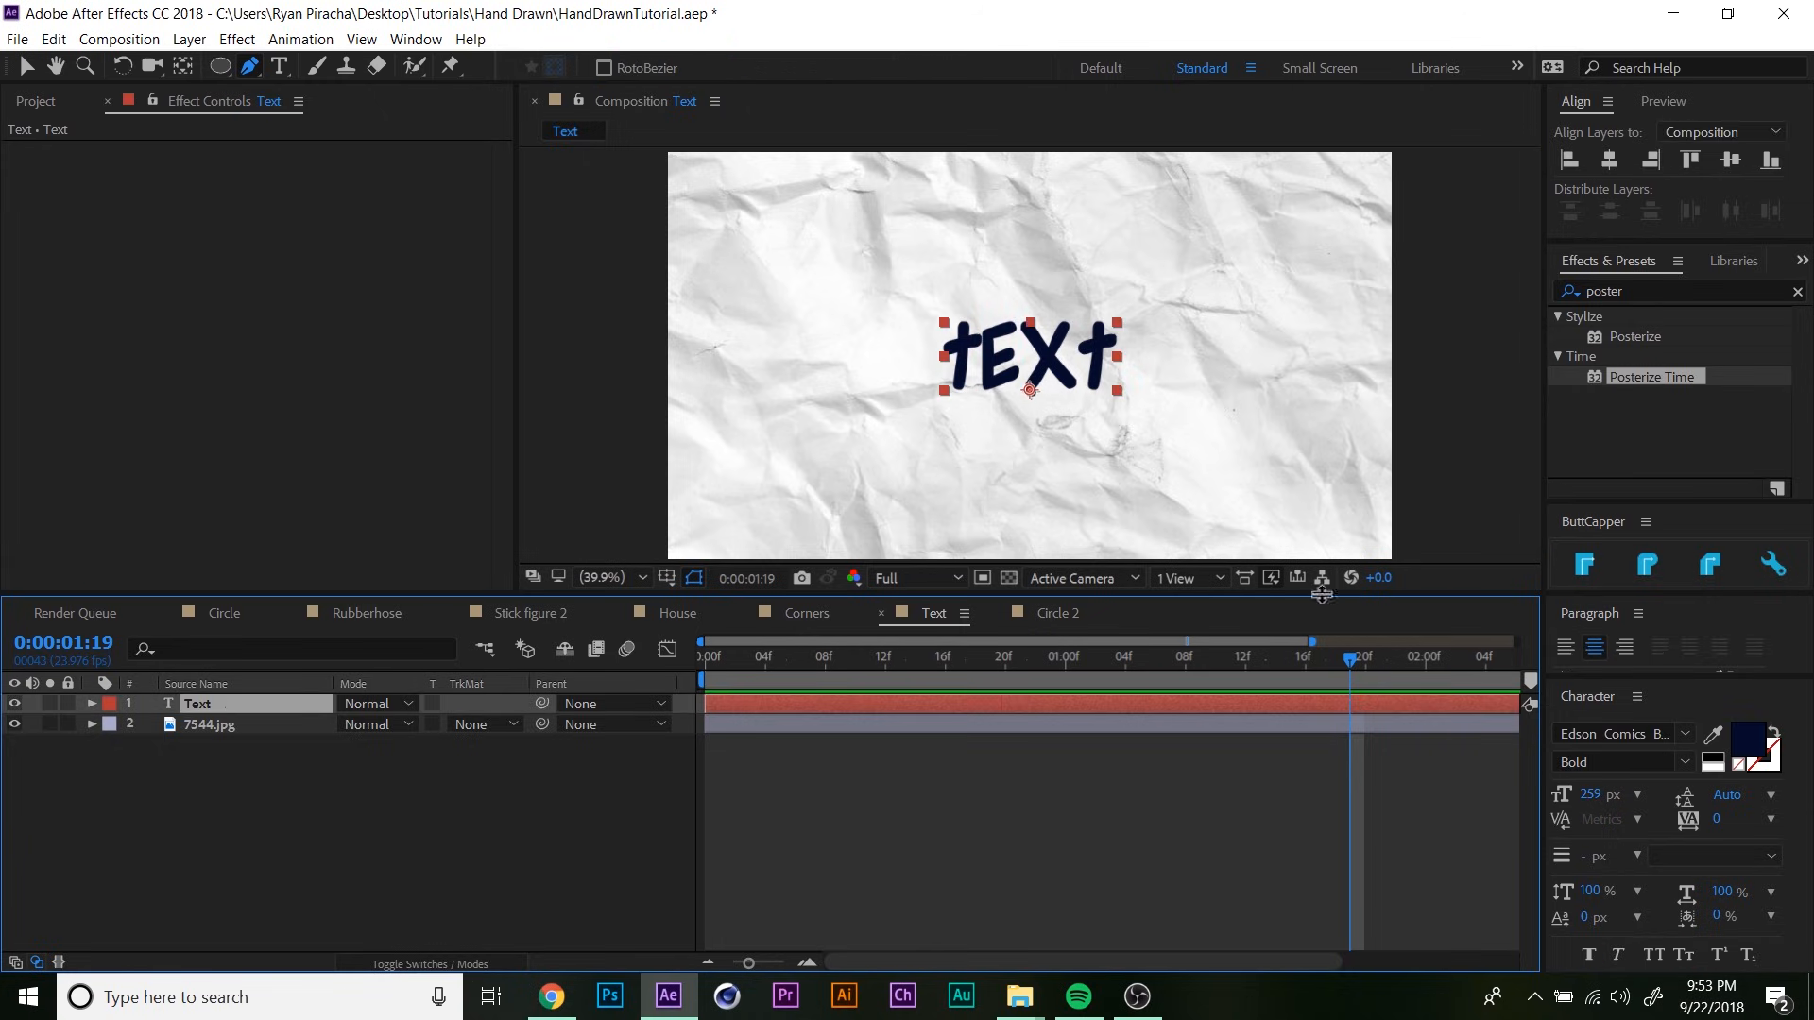
pyautogui.rightClick(202, 706)
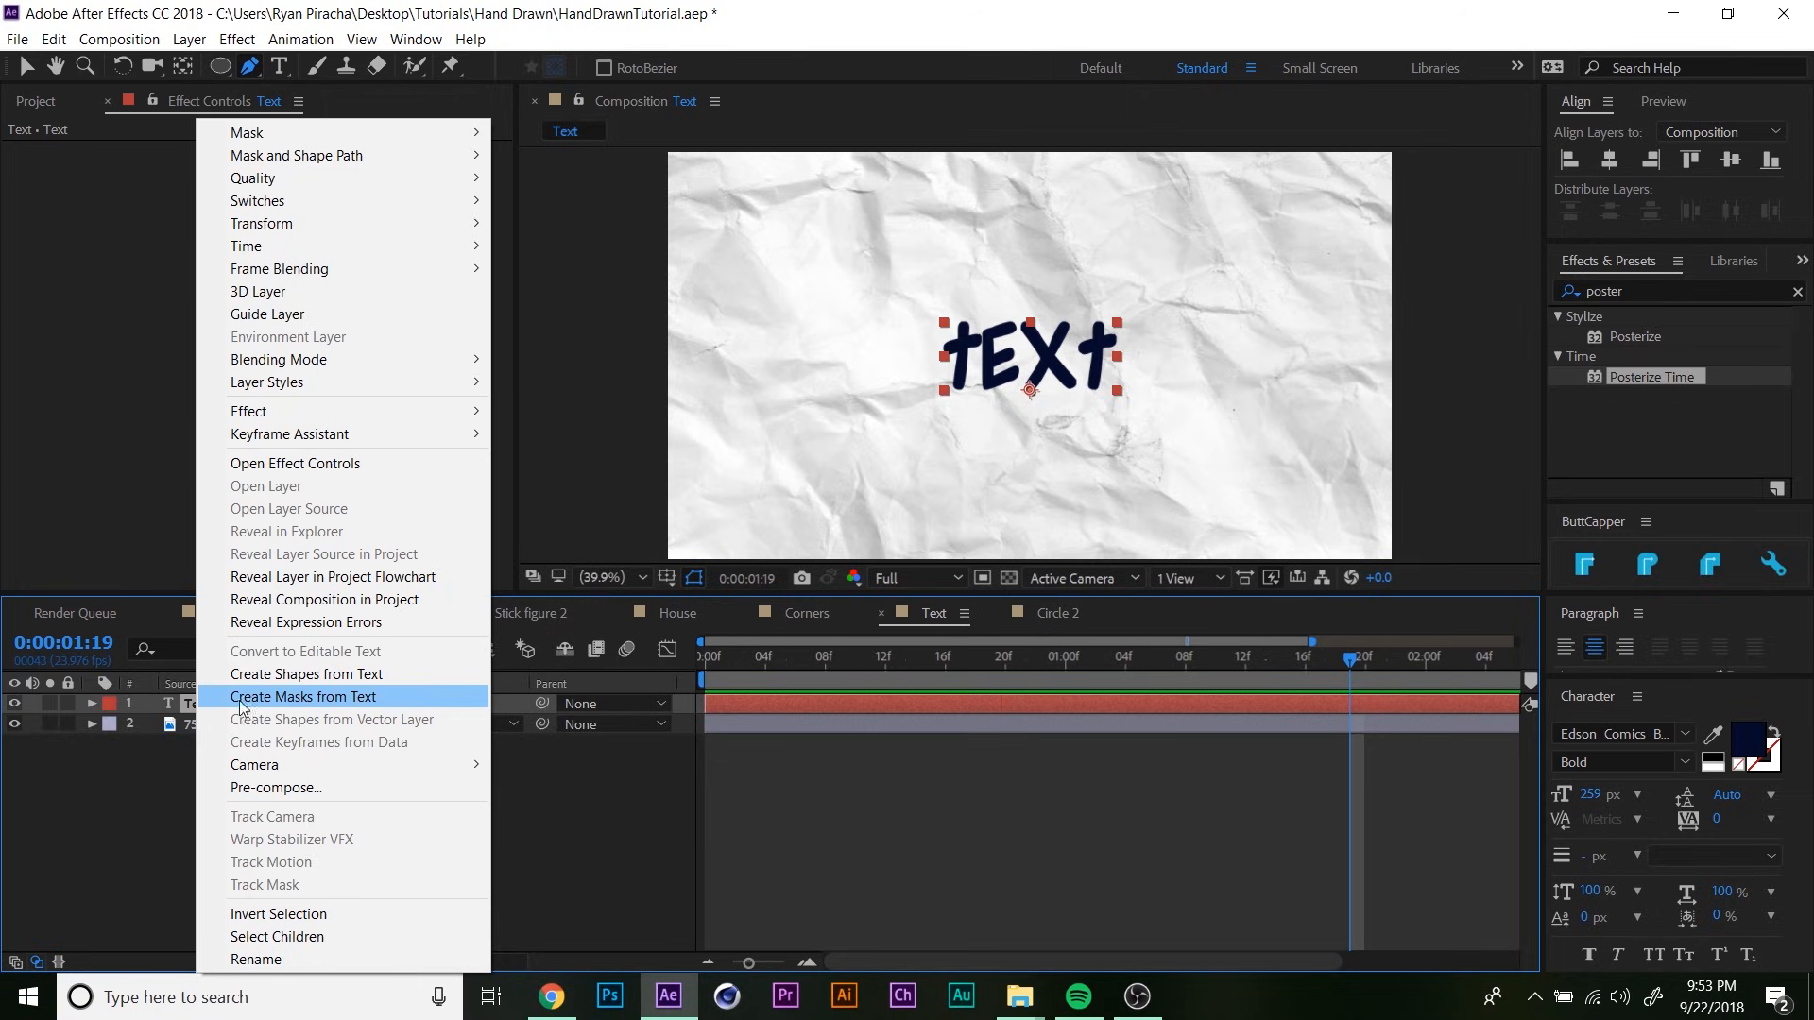
pyautogui.click(316, 677)
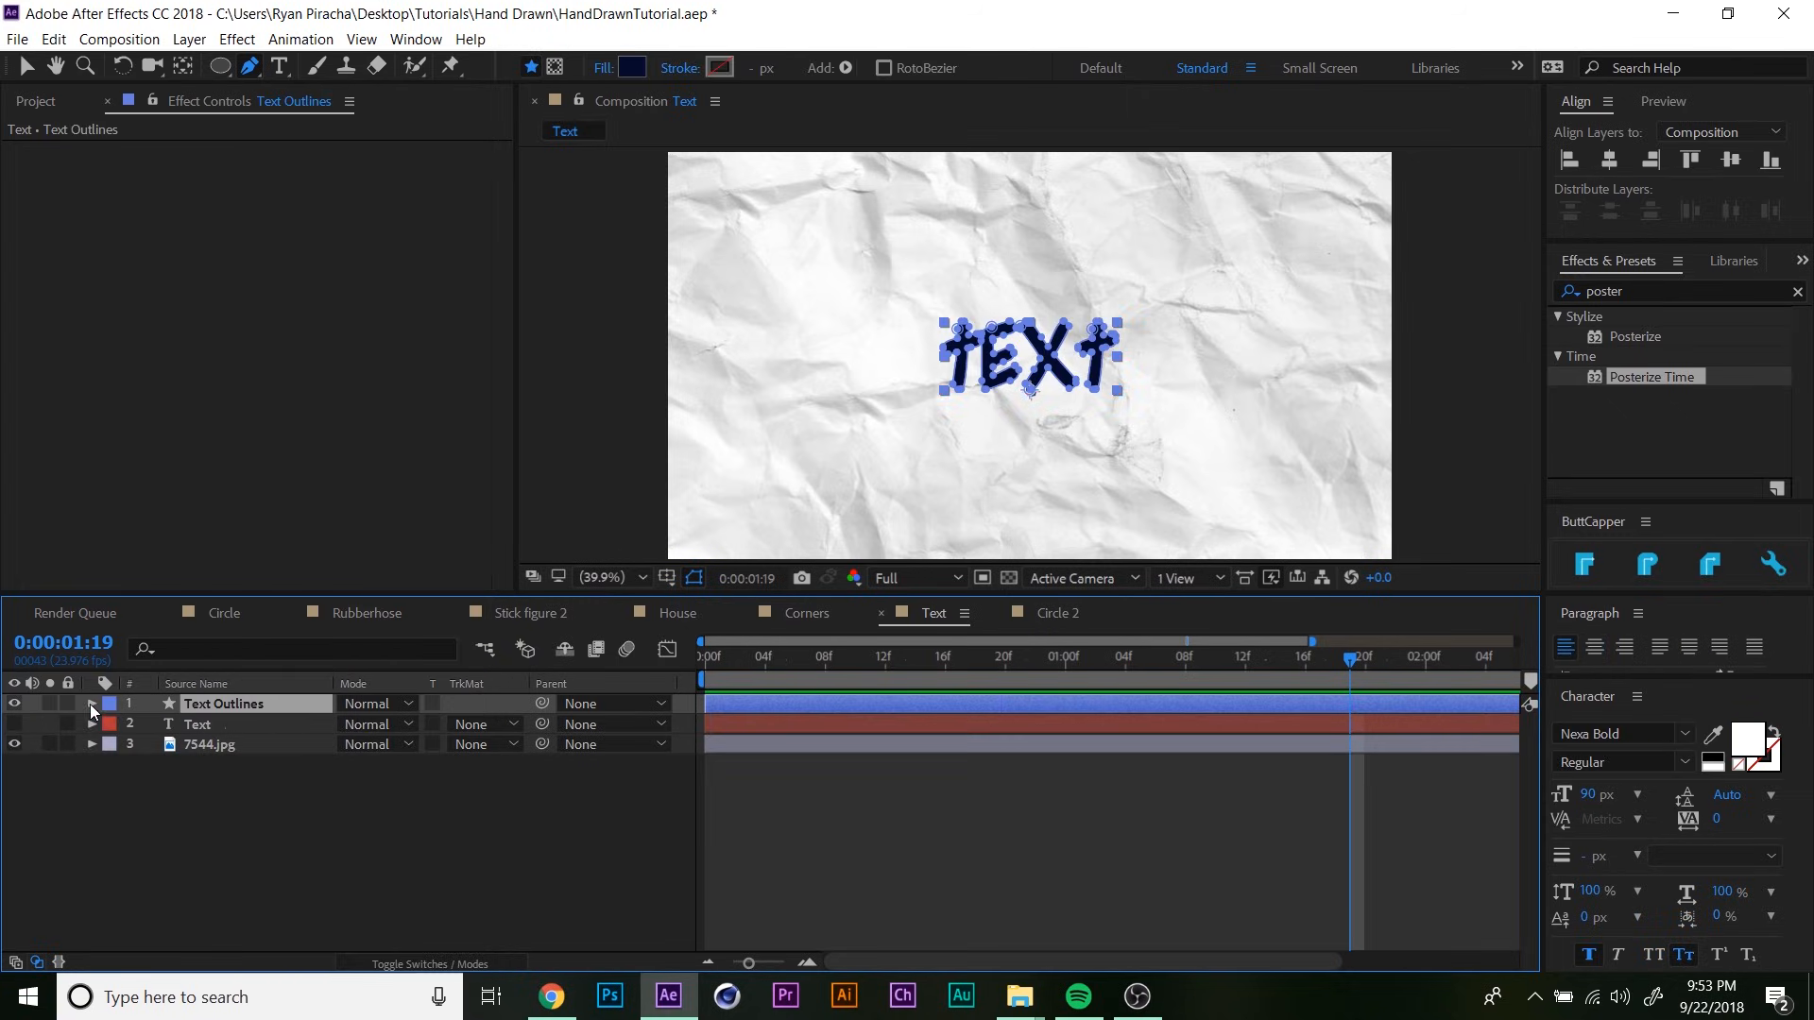
pyautogui.click(92, 704)
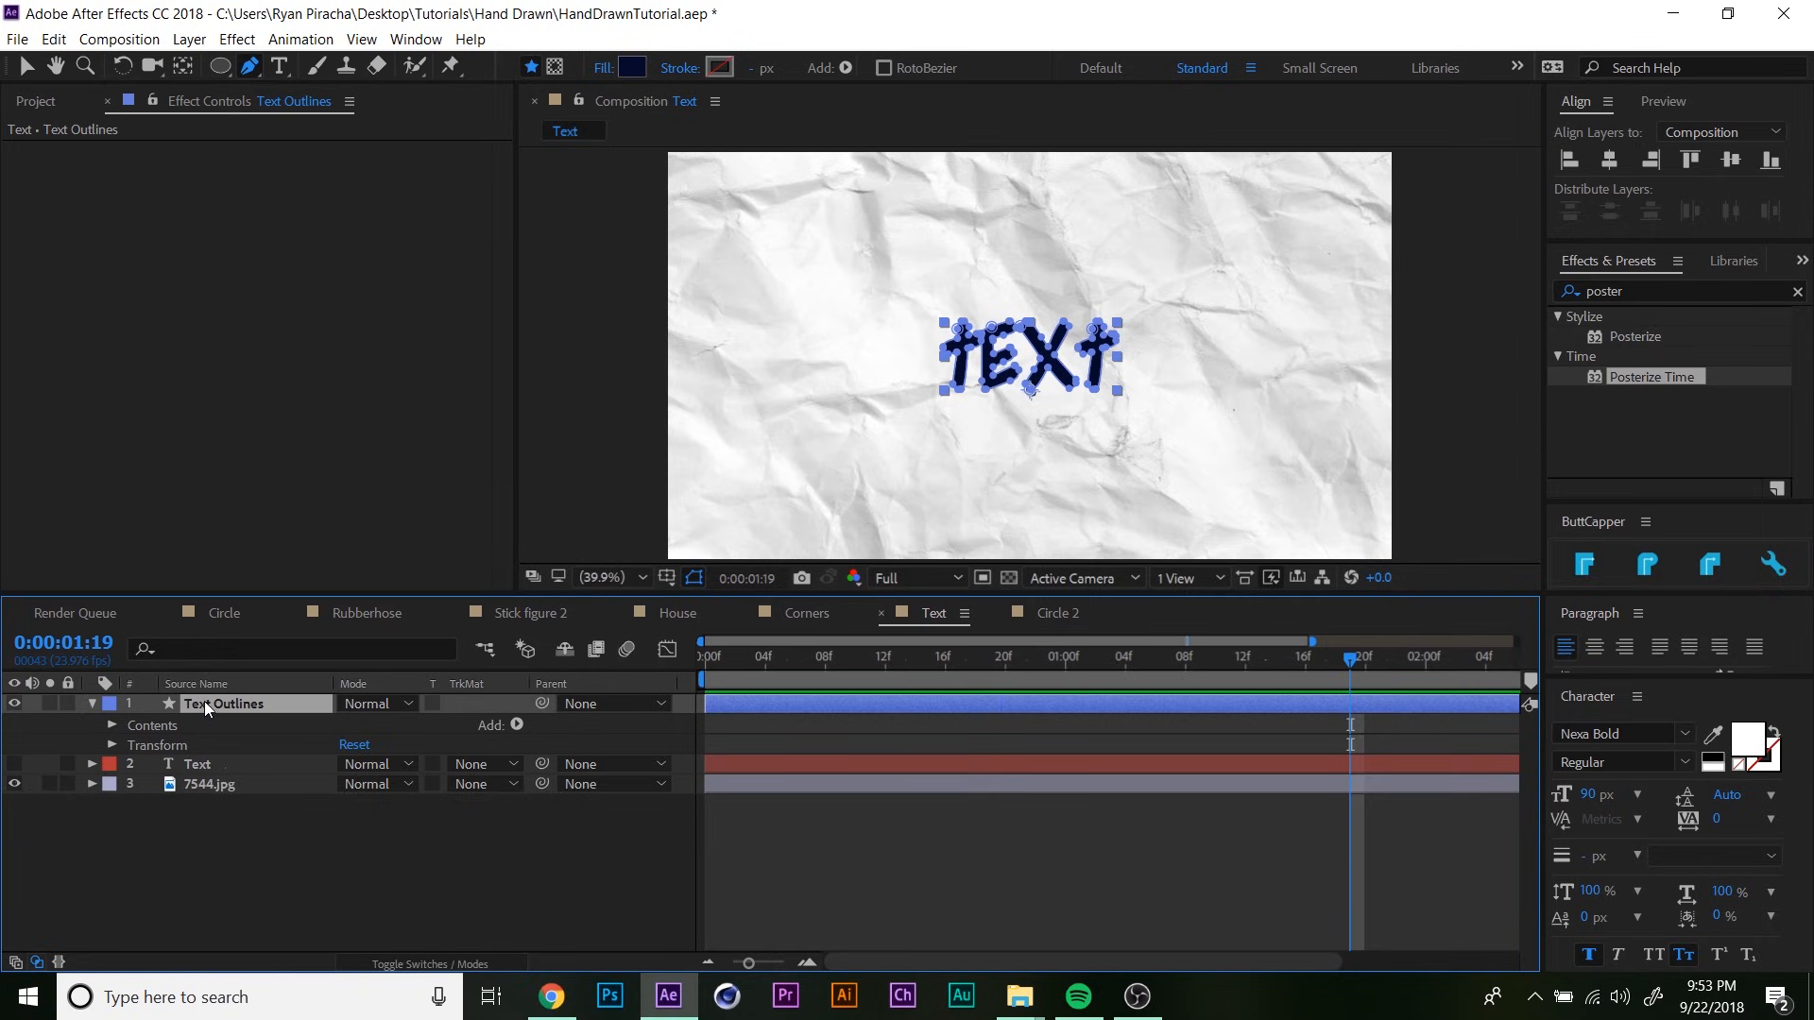
# - Set the fill of the Text Outlines layer to None
pyautogui.click(632, 68)
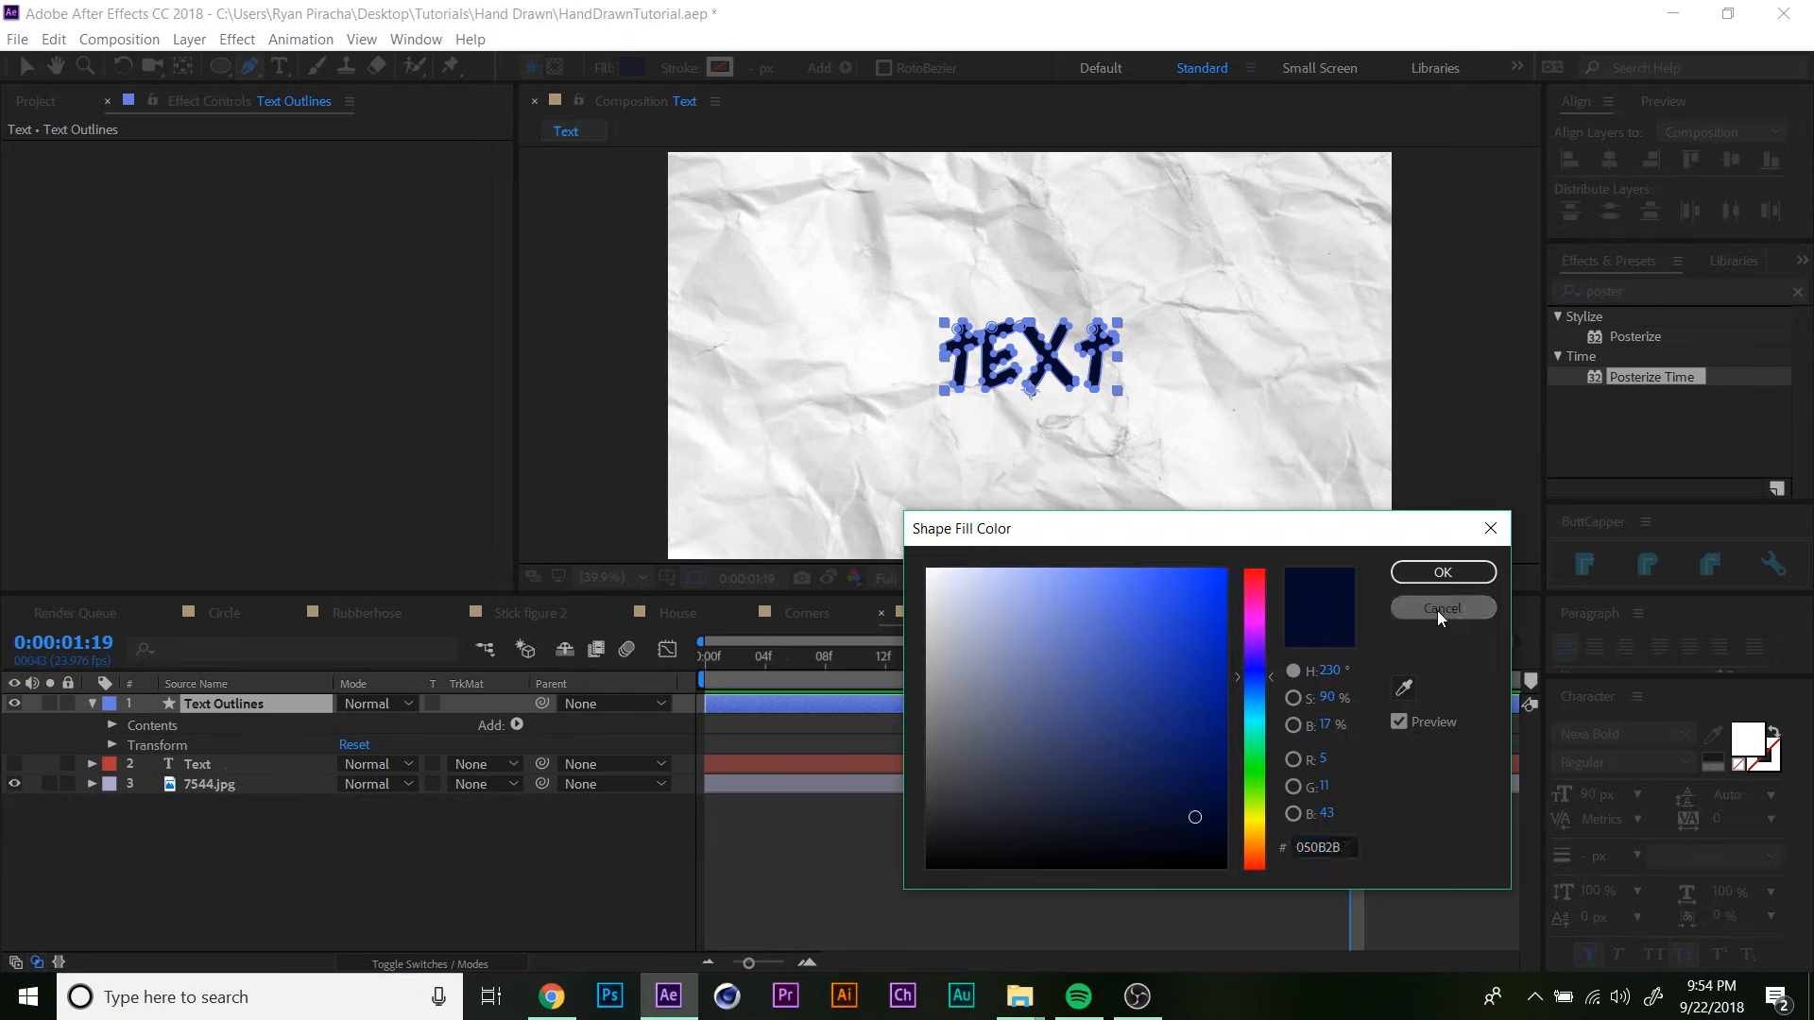
pyautogui.click(1452, 607)
pyautogui.click(603, 68)
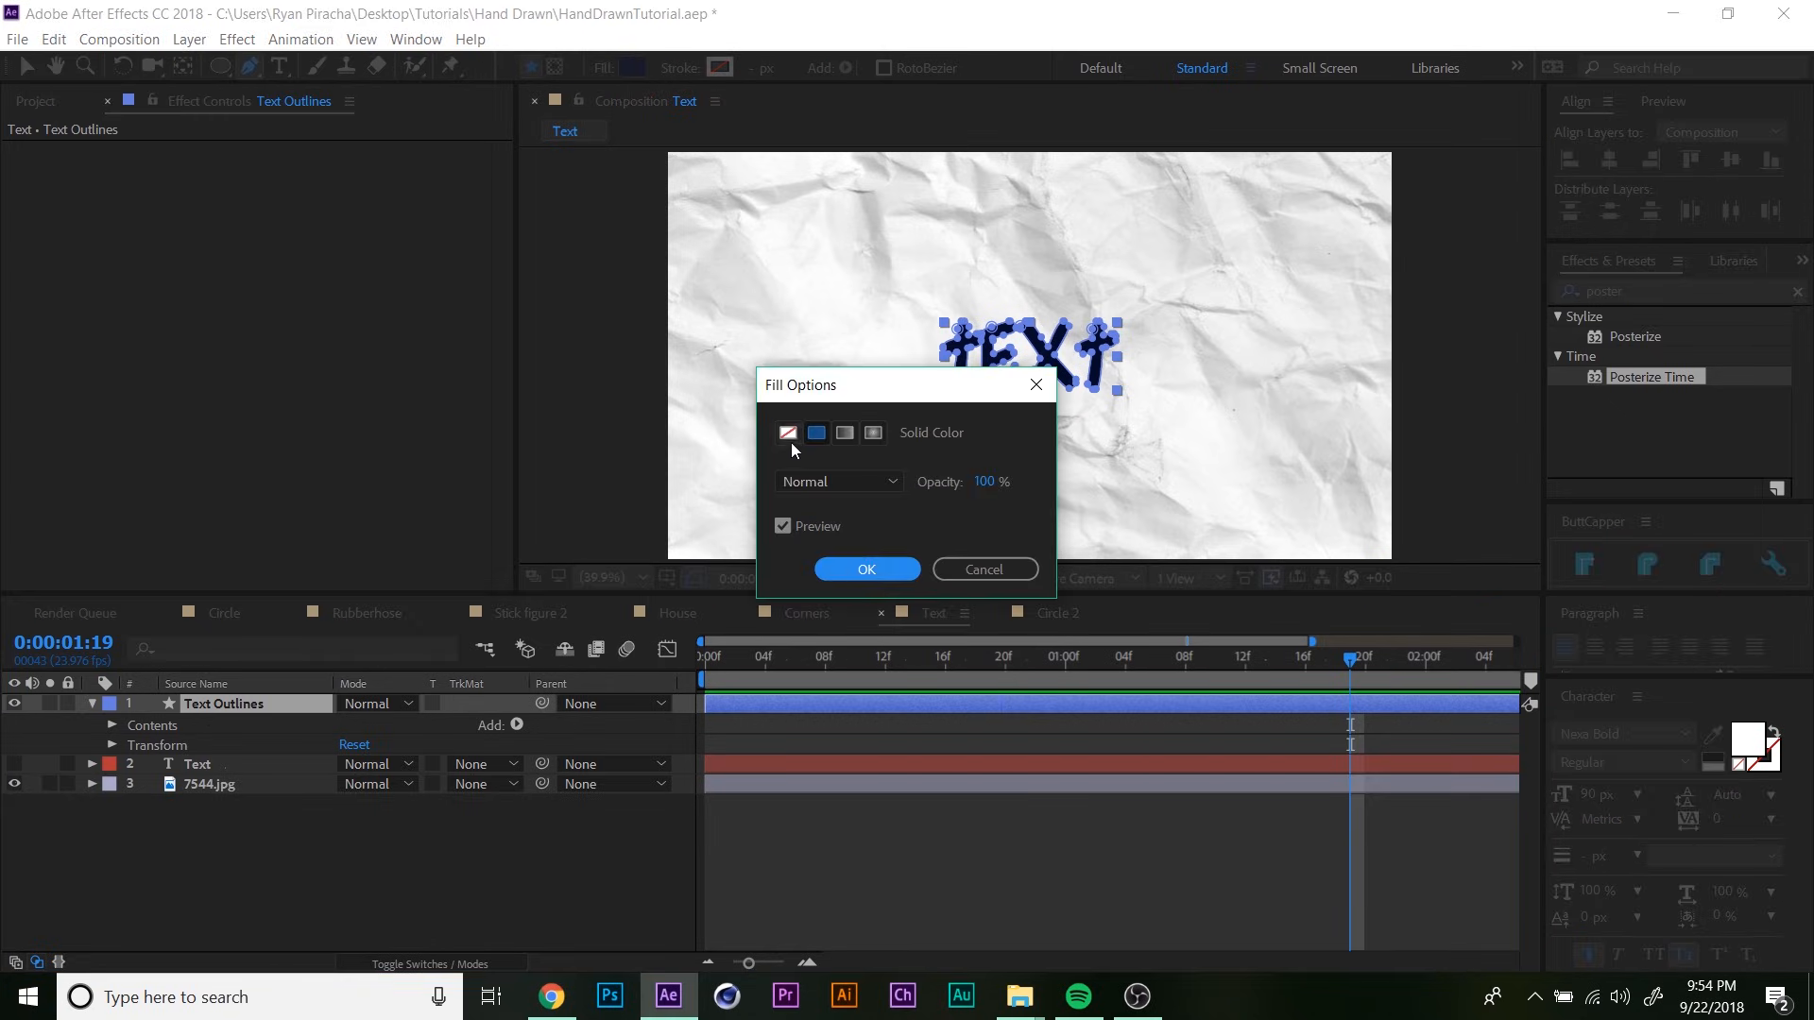
pyautogui.click(788, 432)
pyautogui.click(867, 569)
# - Give the Text Outlines layer a blue stroke with a width of 4 px
pyautogui.click(720, 67)
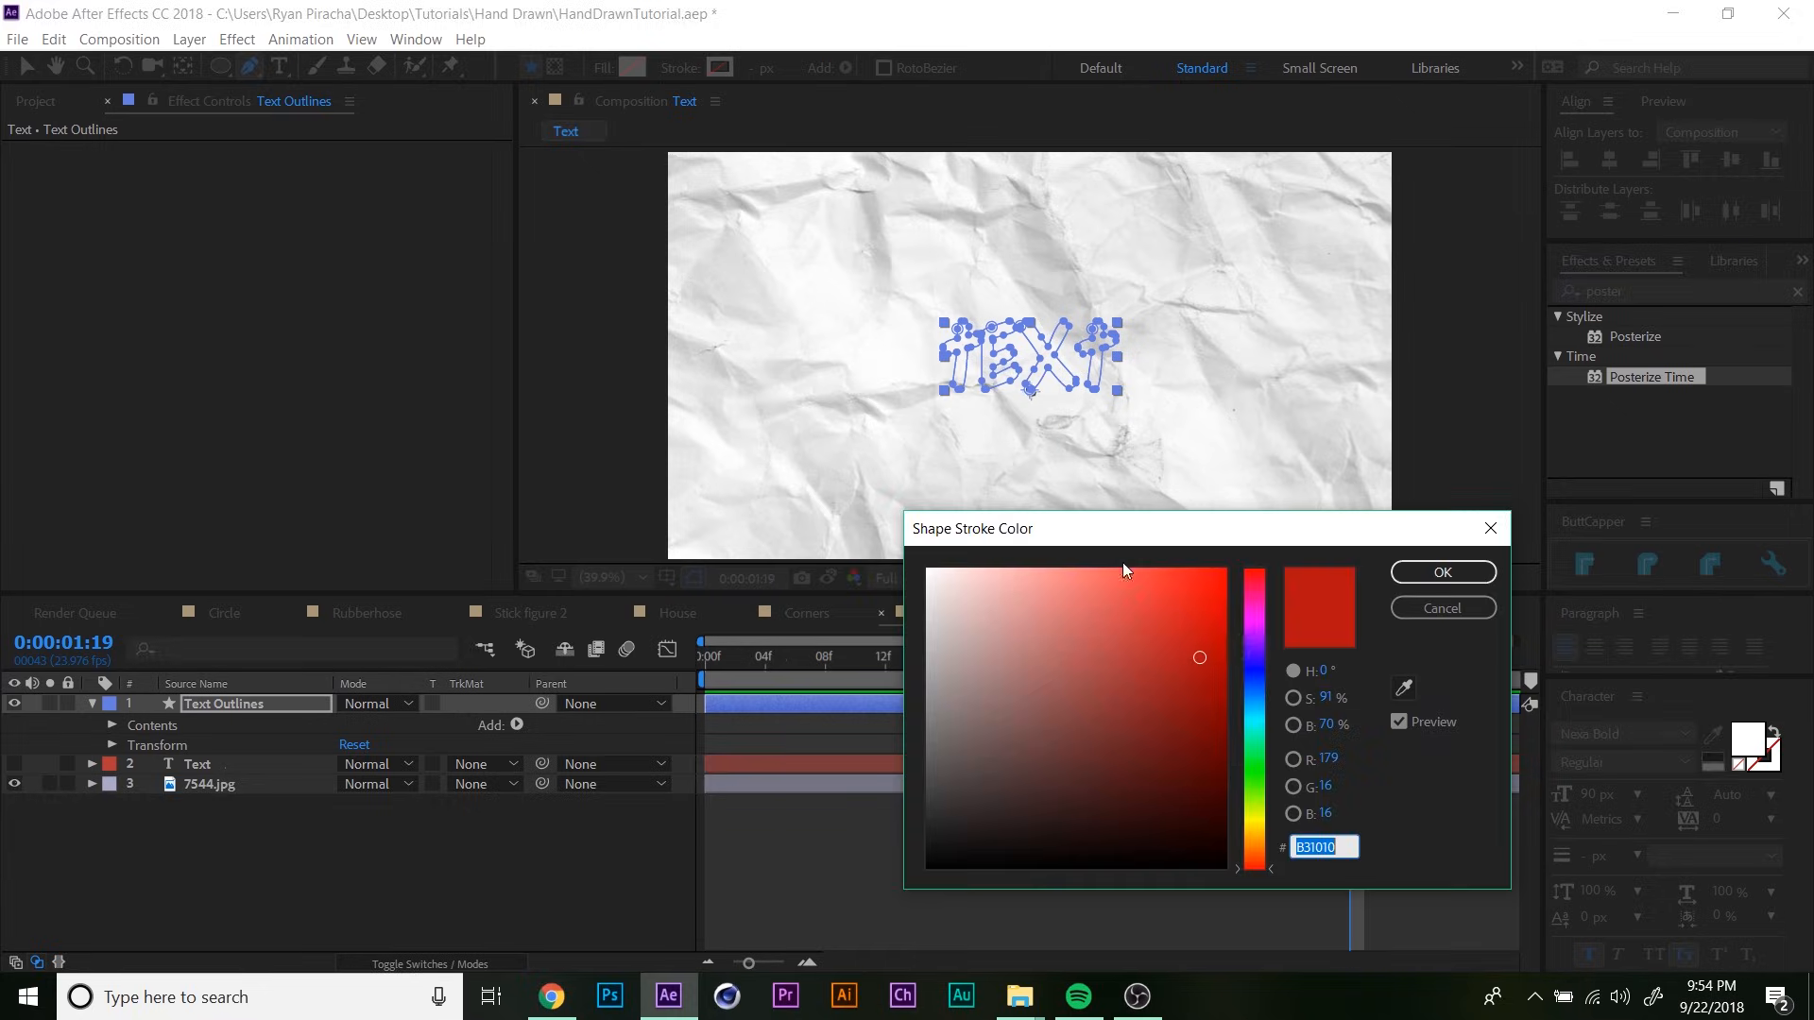
pyautogui.click(1256, 676)
pyautogui.click(1442, 571)
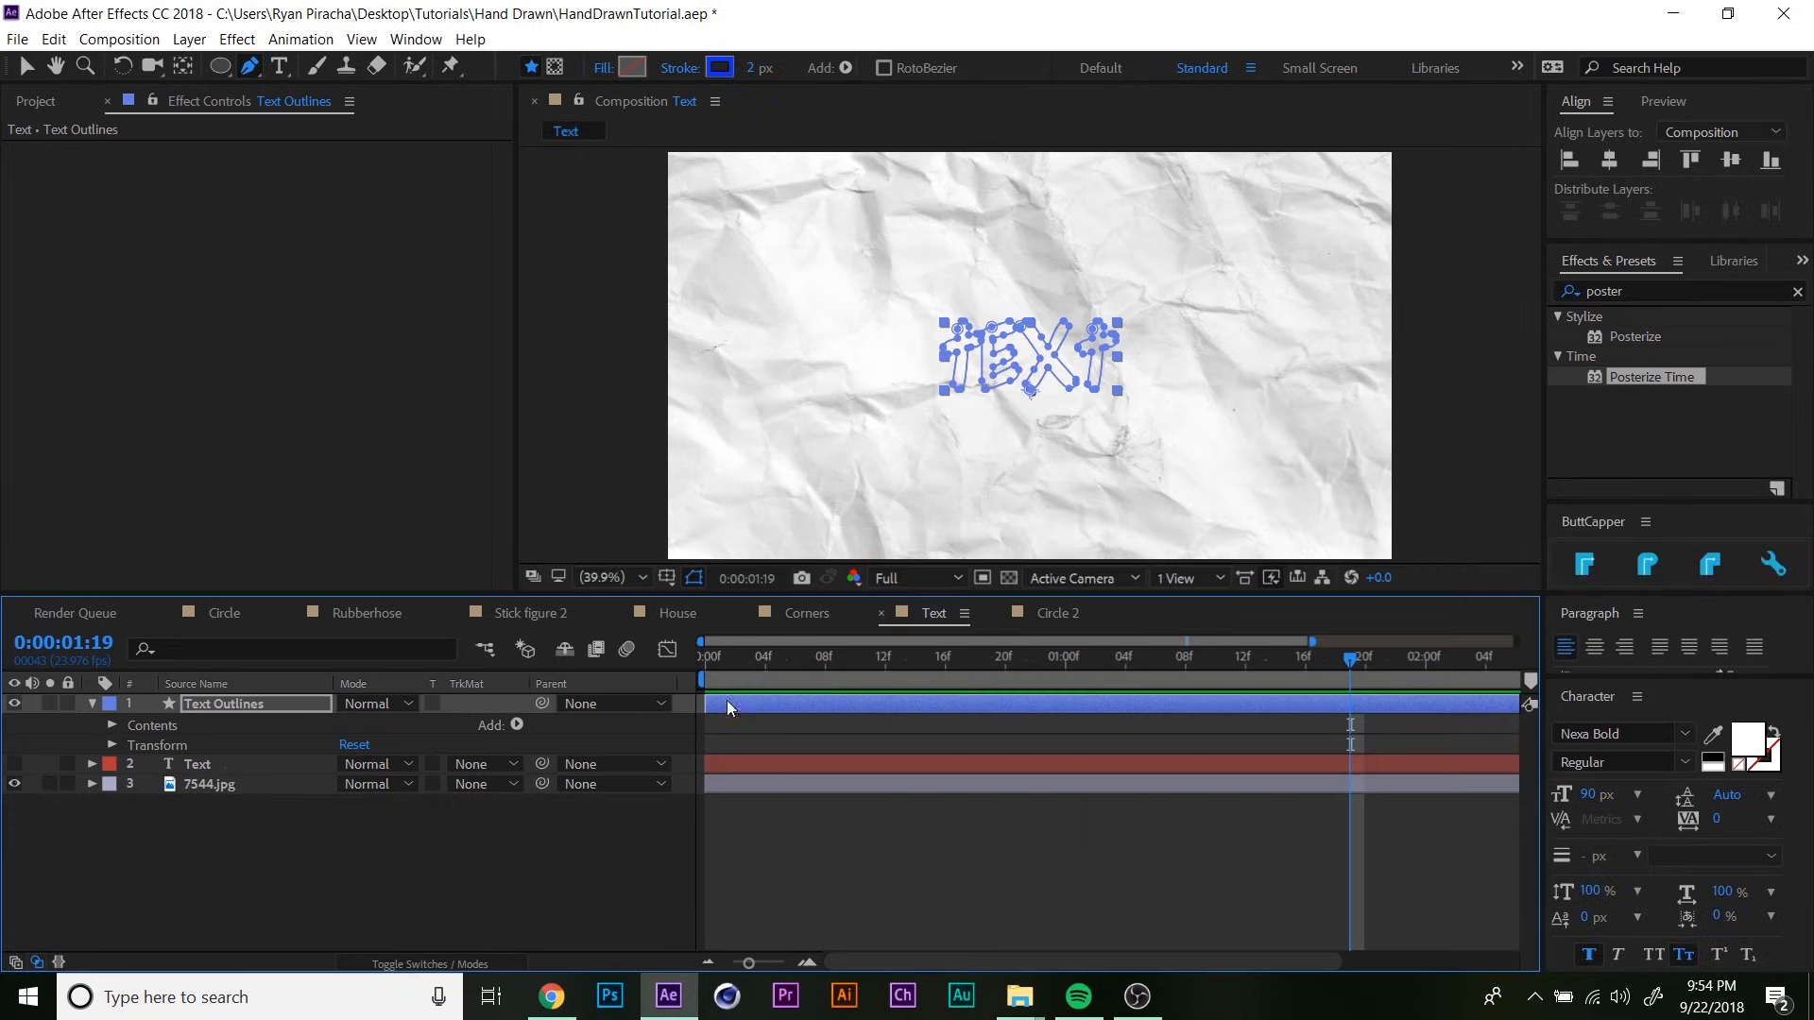
pyautogui.click(270, 848)
pyautogui.click(257, 702)
pyautogui.click(751, 68)
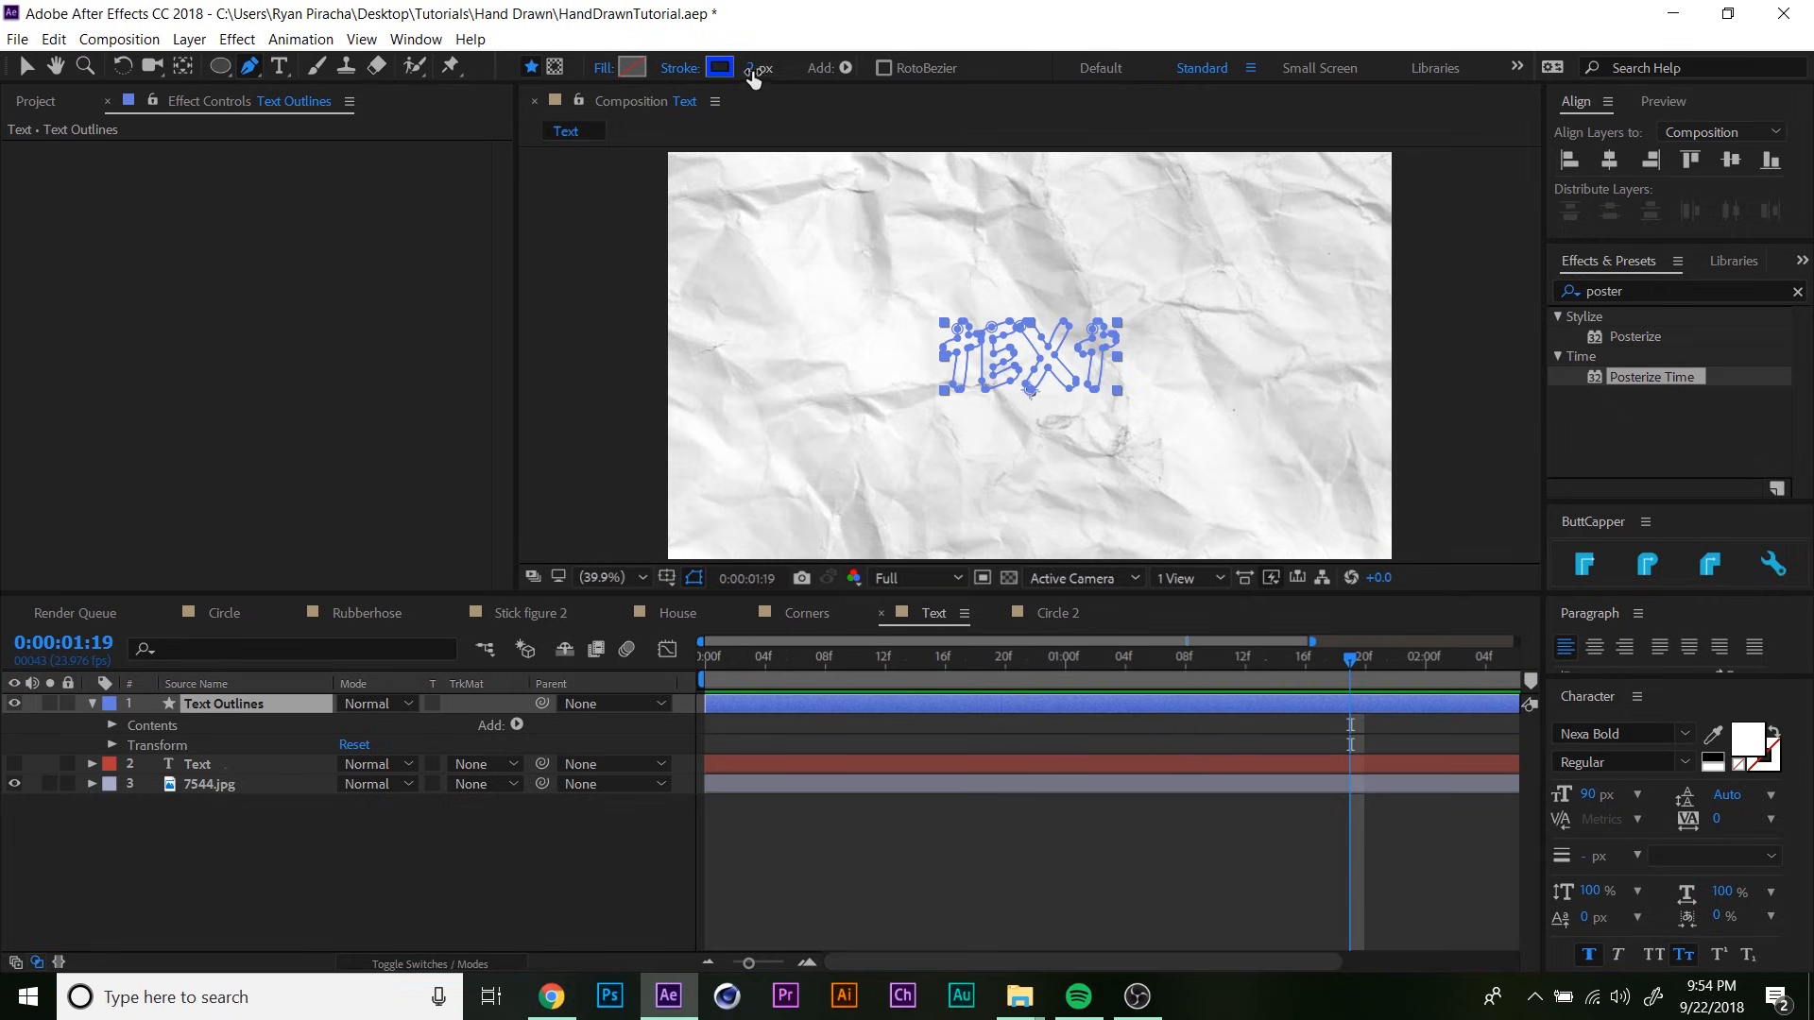
pyautogui.write('4')
pyautogui.press('Return')
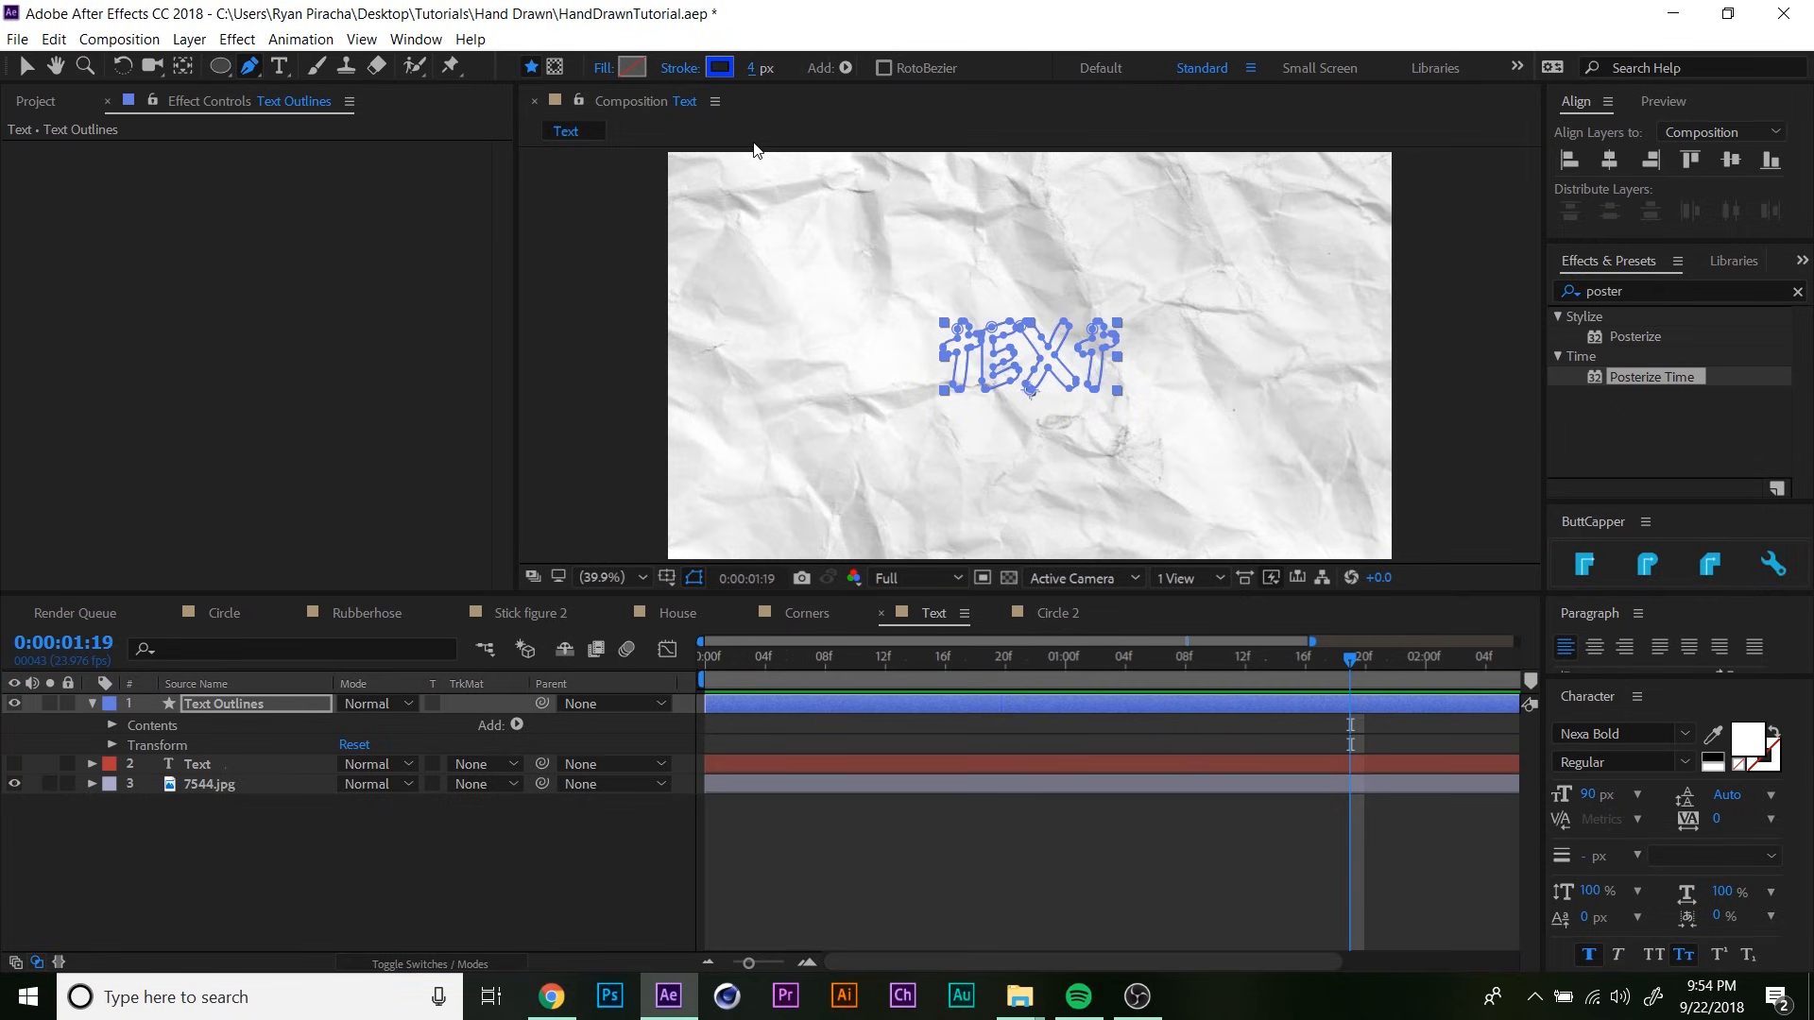
# - Add Trim Paths to the Contents of the Text Outlines layer and expand its properties
pyautogui.click(185, 721)
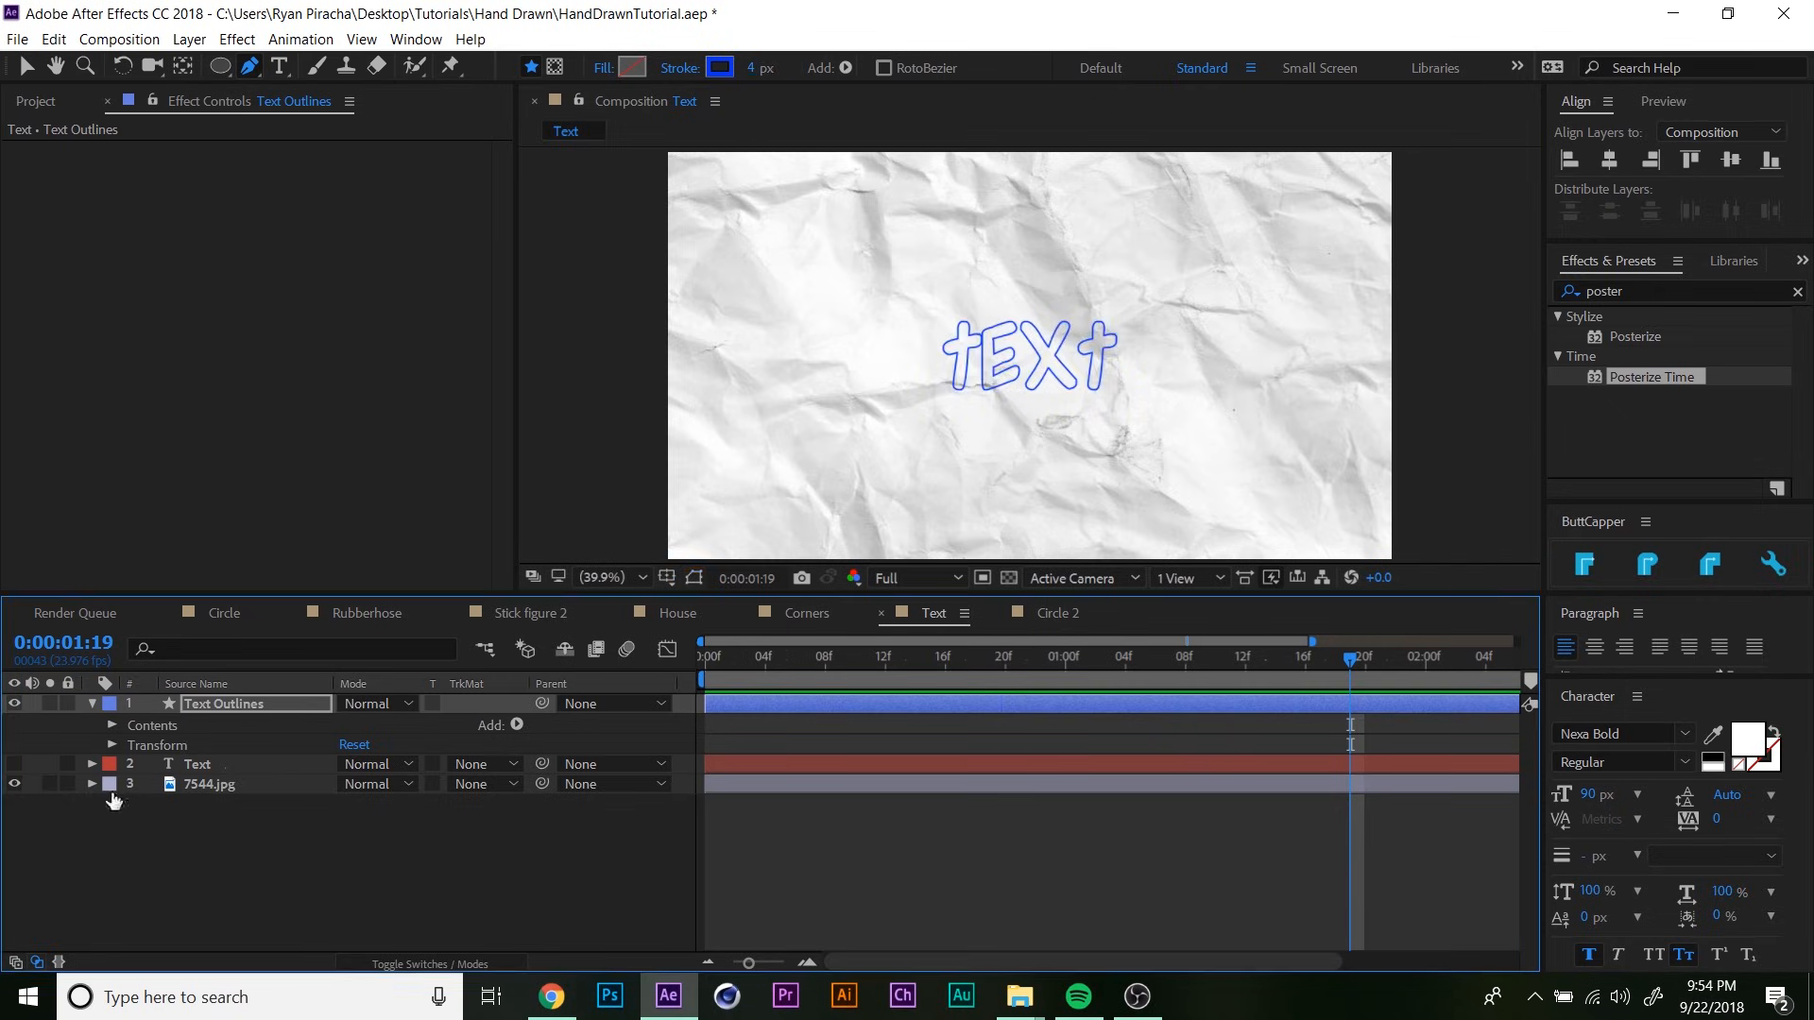
pyautogui.click(143, 725)
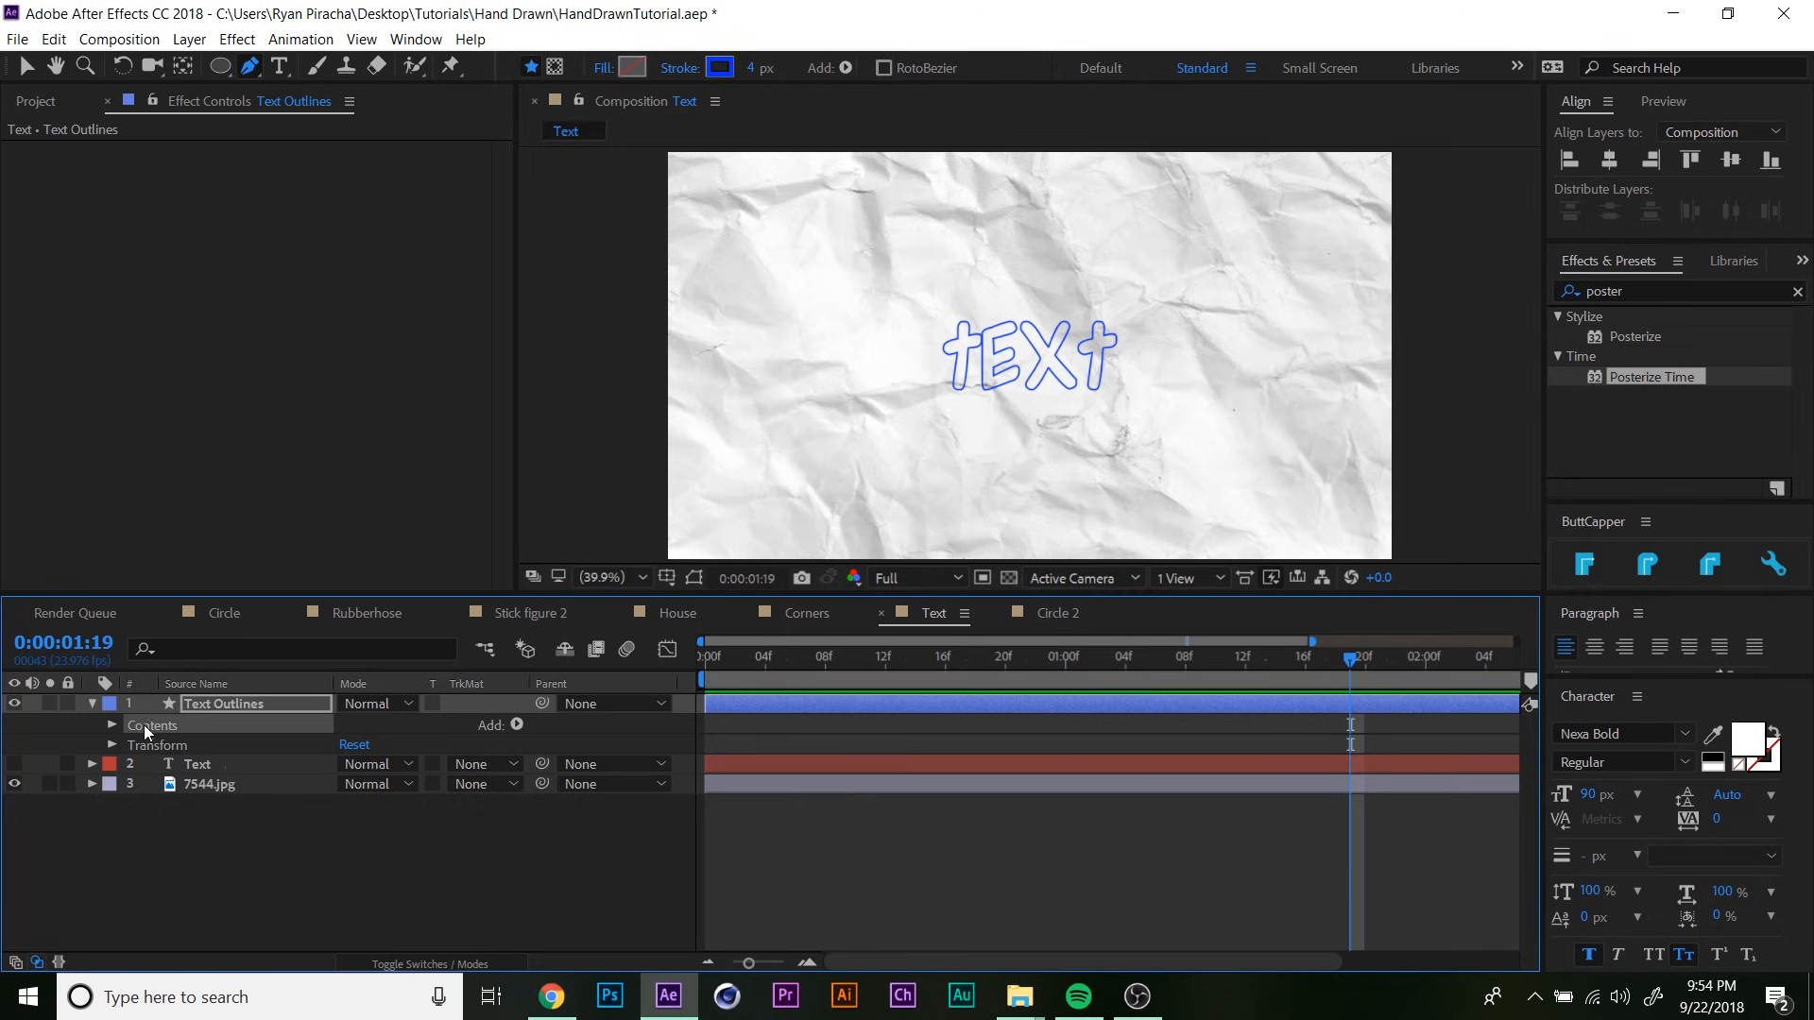
pyautogui.click(513, 729)
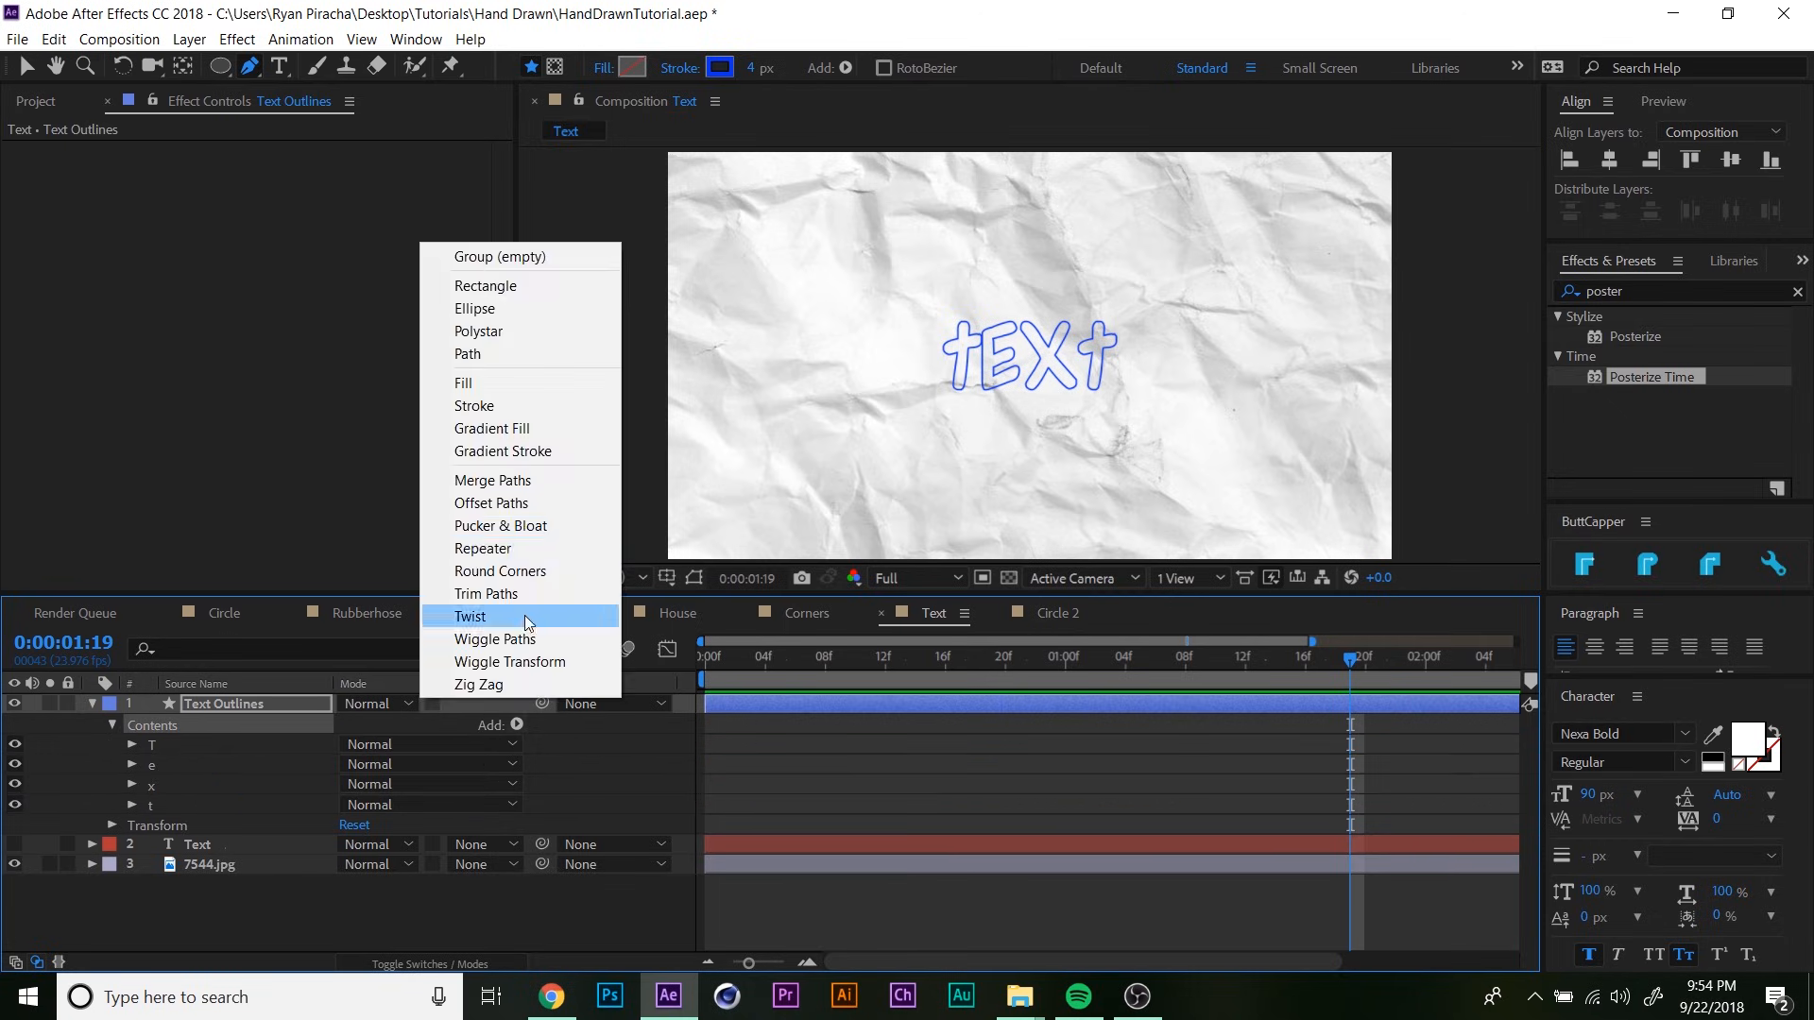
pyautogui.click(529, 595)
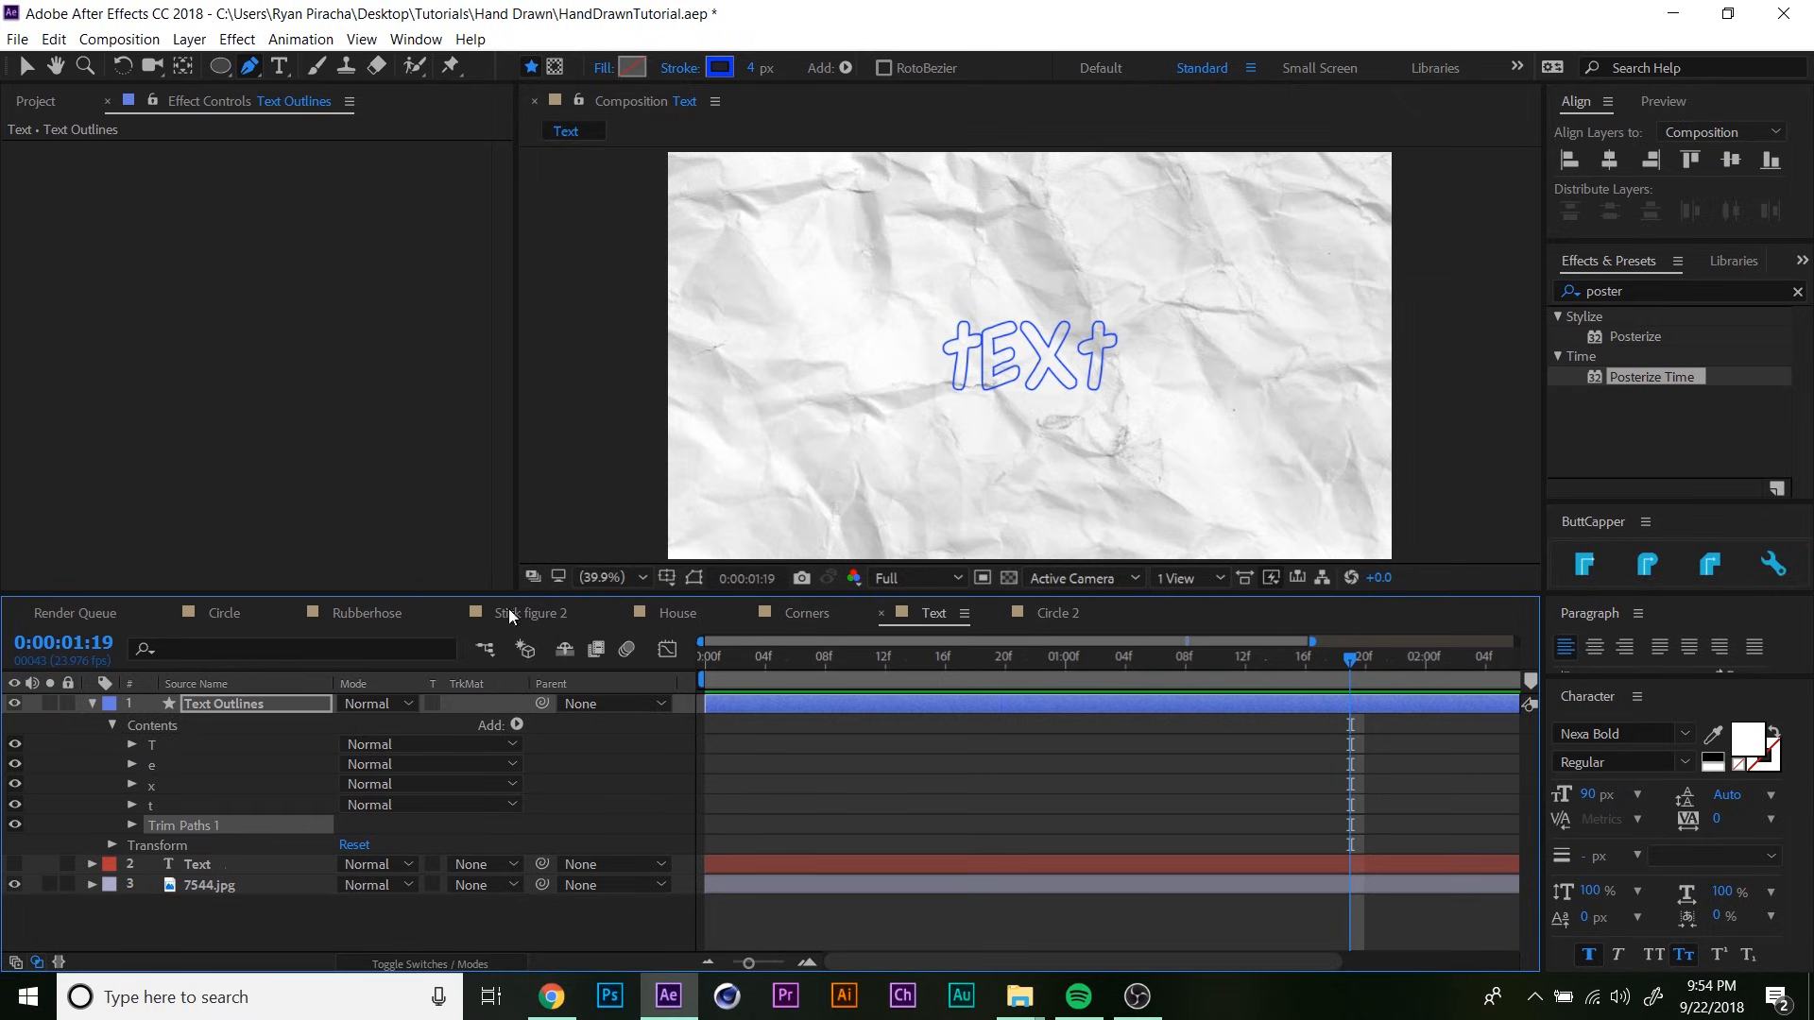
pyautogui.click(133, 825)
pyautogui.moveTo(354, 864); pyautogui.dragTo(479, 880)
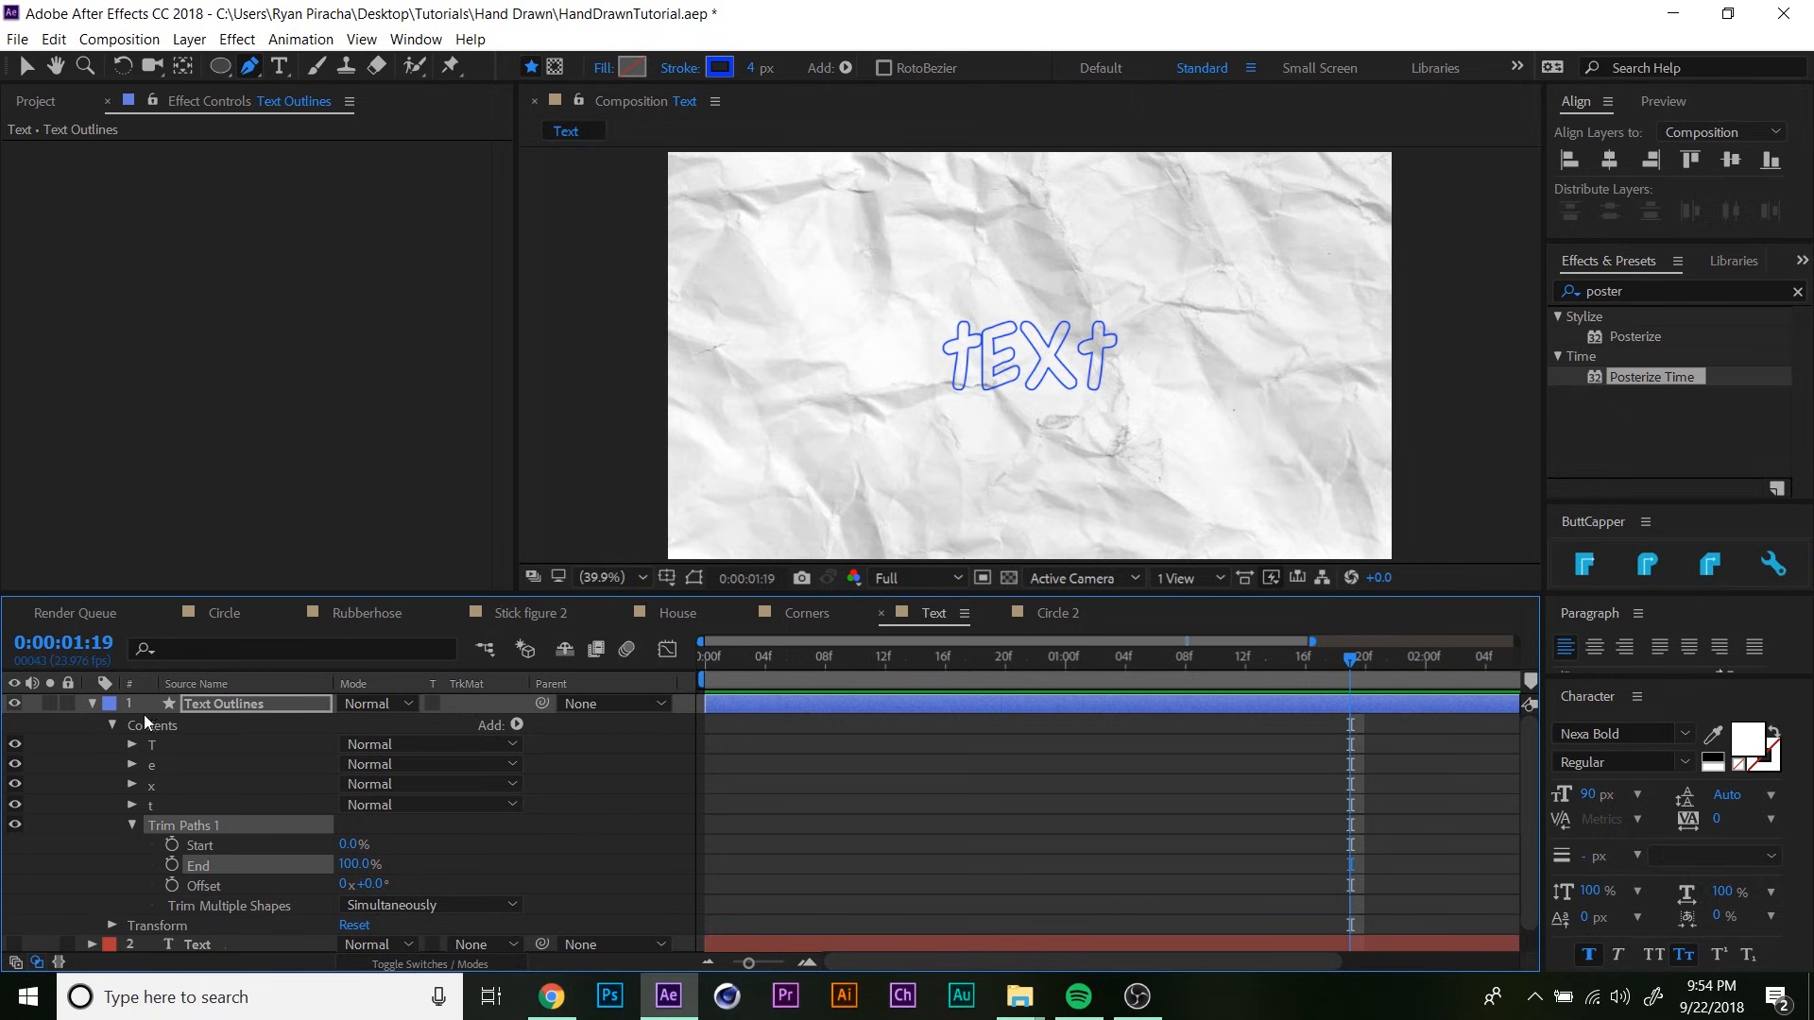
# - Collapse the Text Outlines layer, hide it, and make the original Text layer visible
pyautogui.press('v')
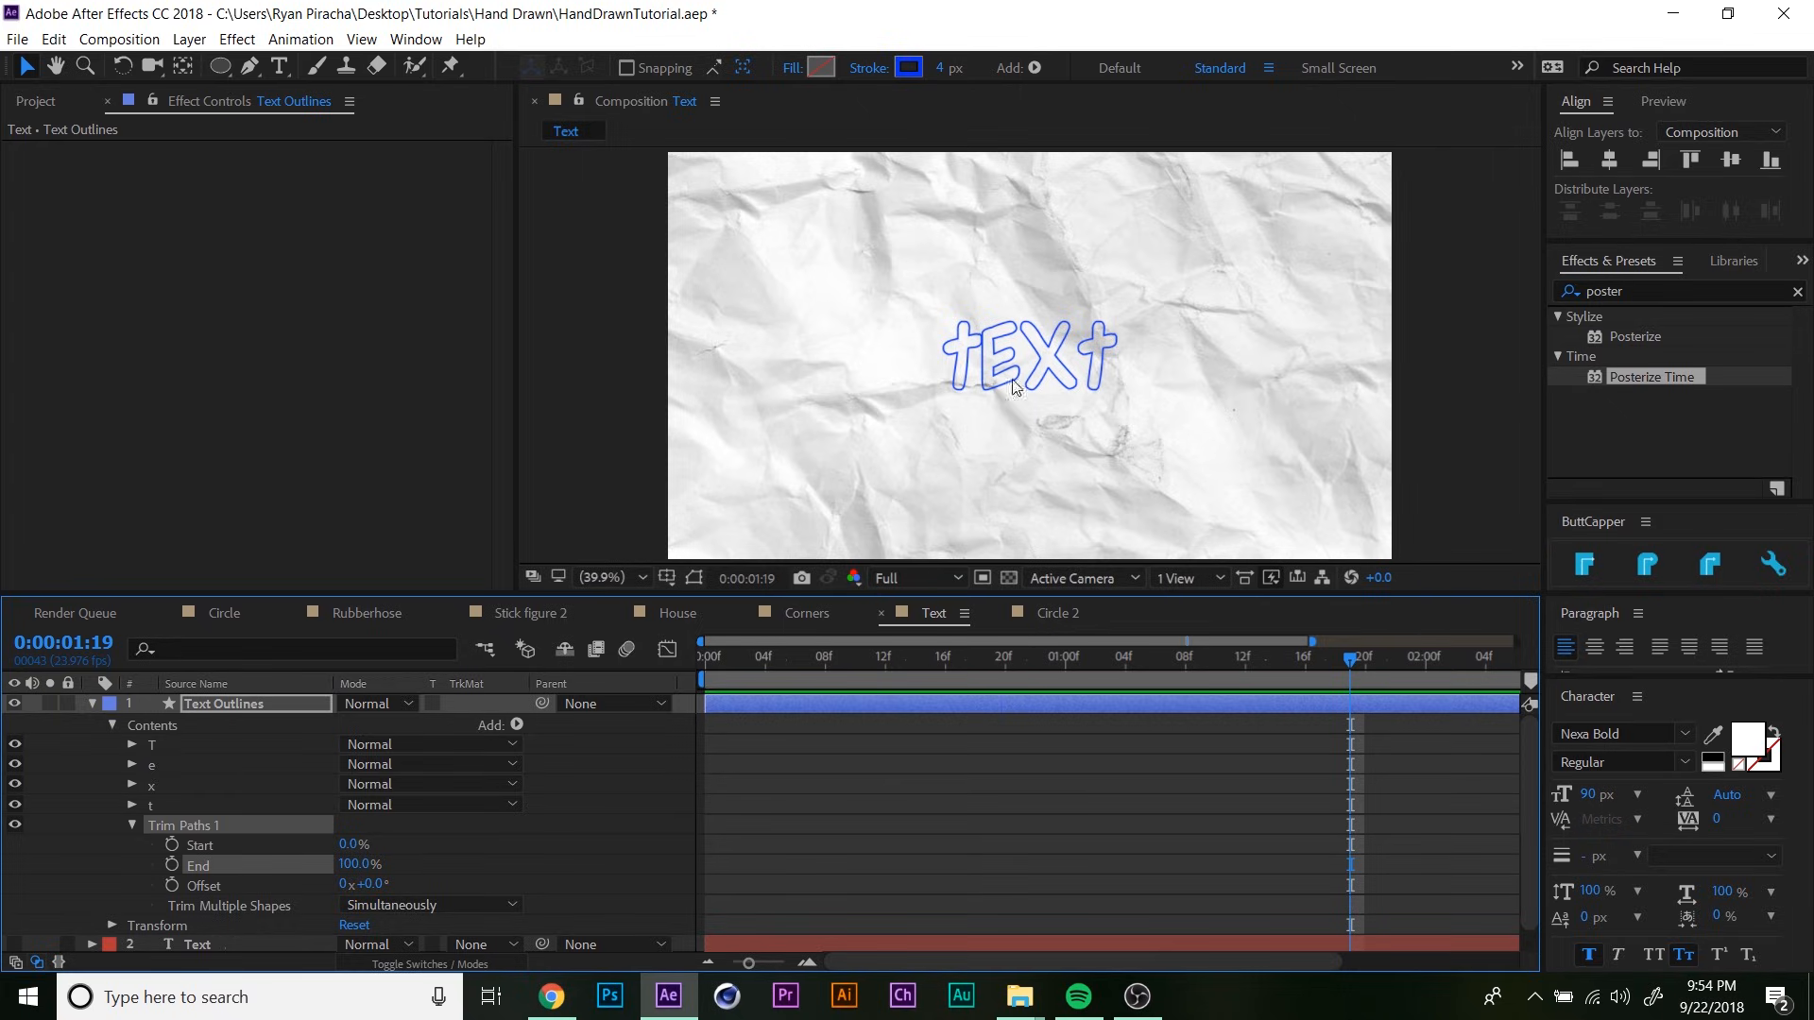
pyautogui.click(202, 704)
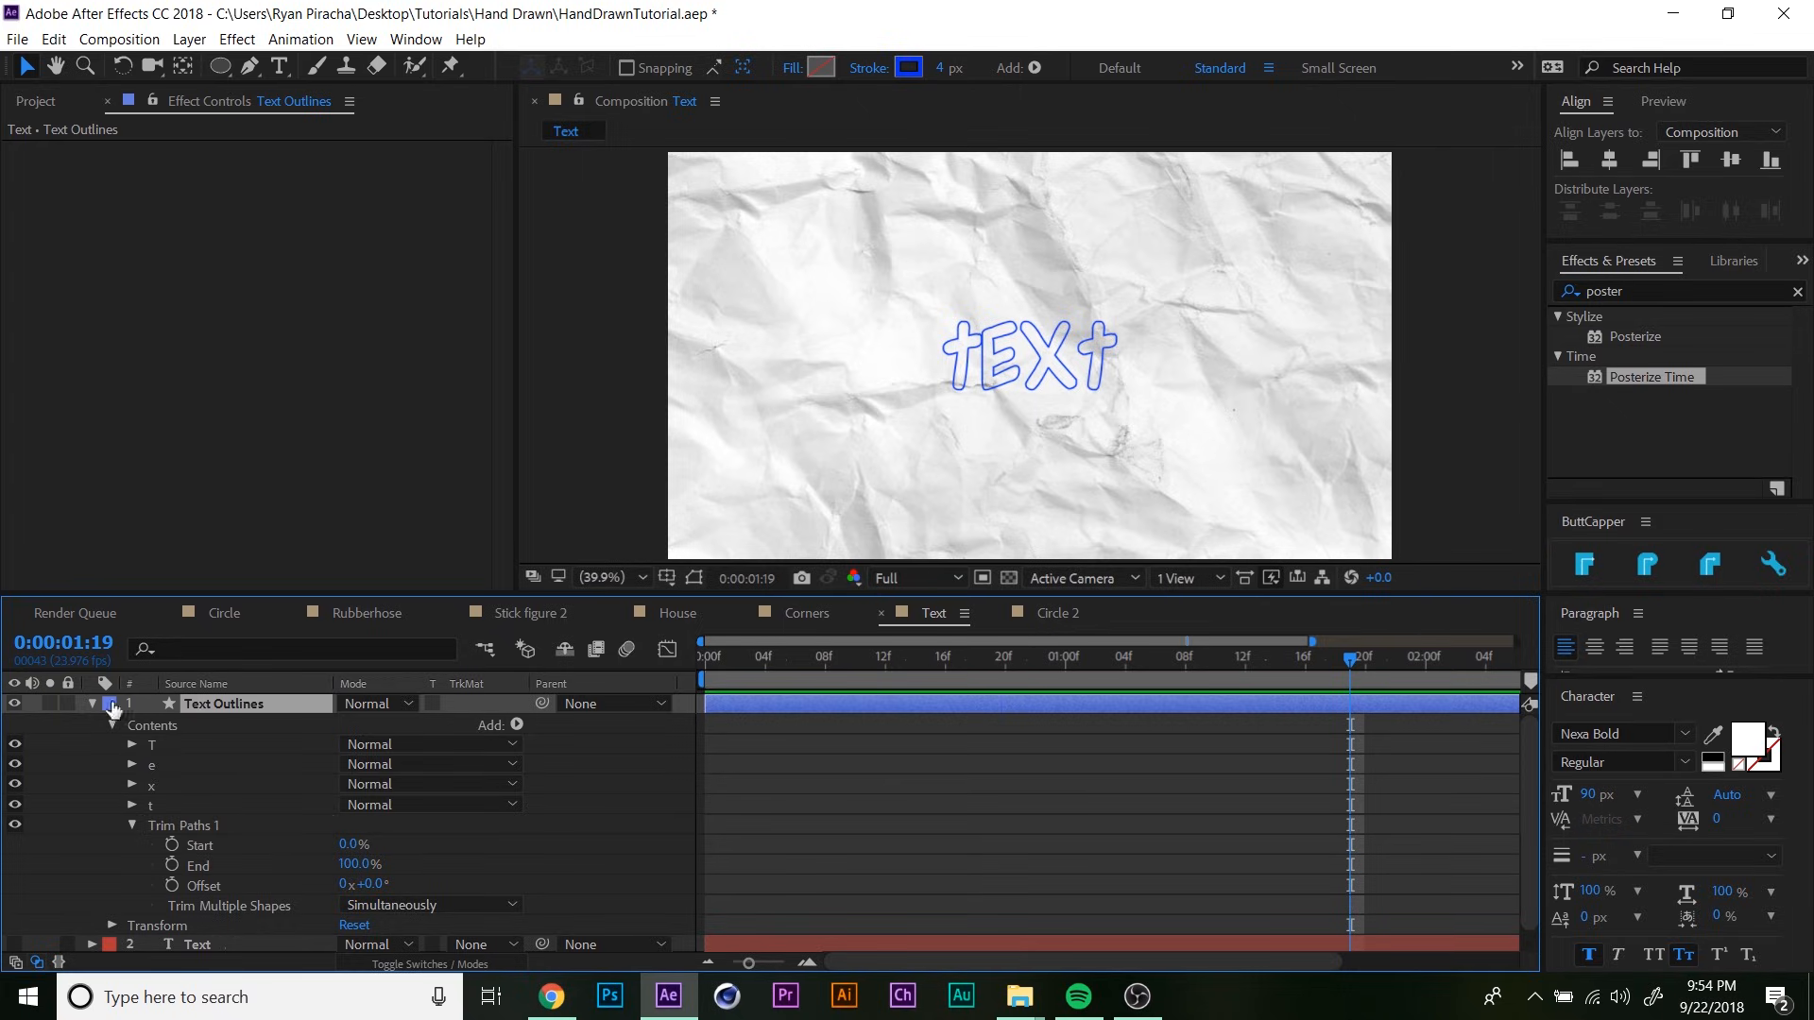
pyautogui.click(91, 704)
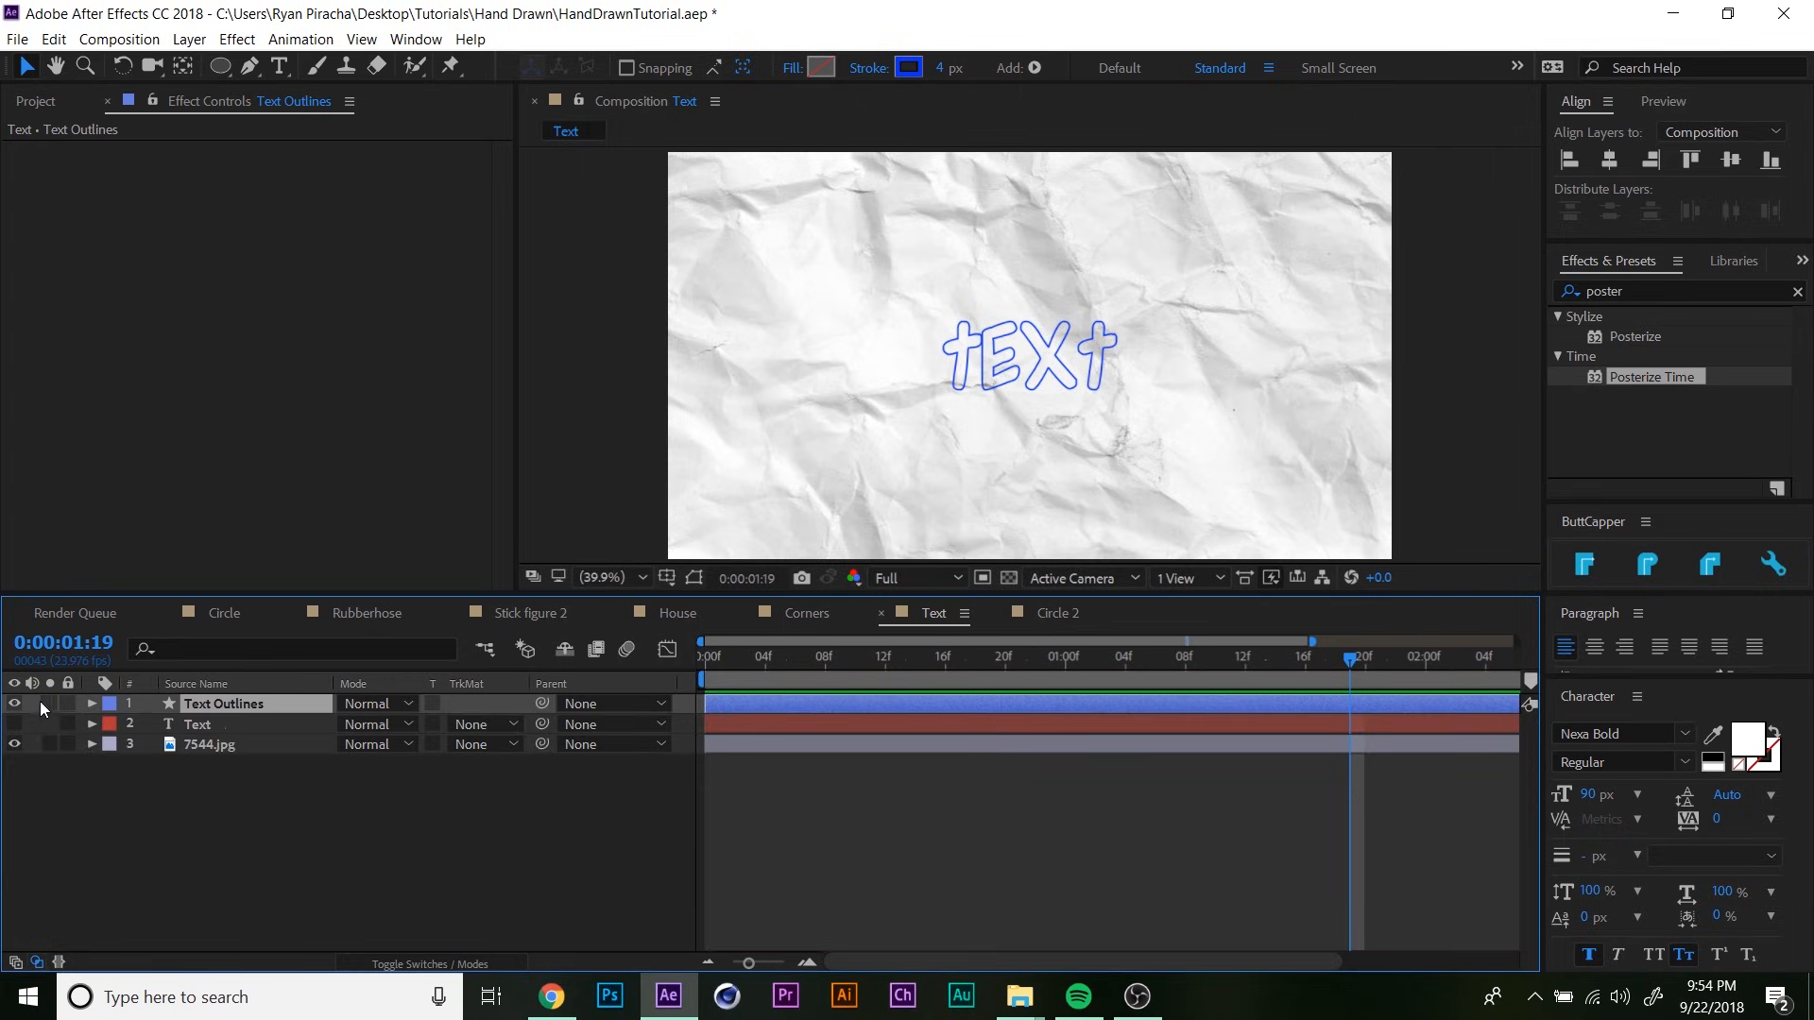
pyautogui.click(15, 703)
pyautogui.click(14, 724)
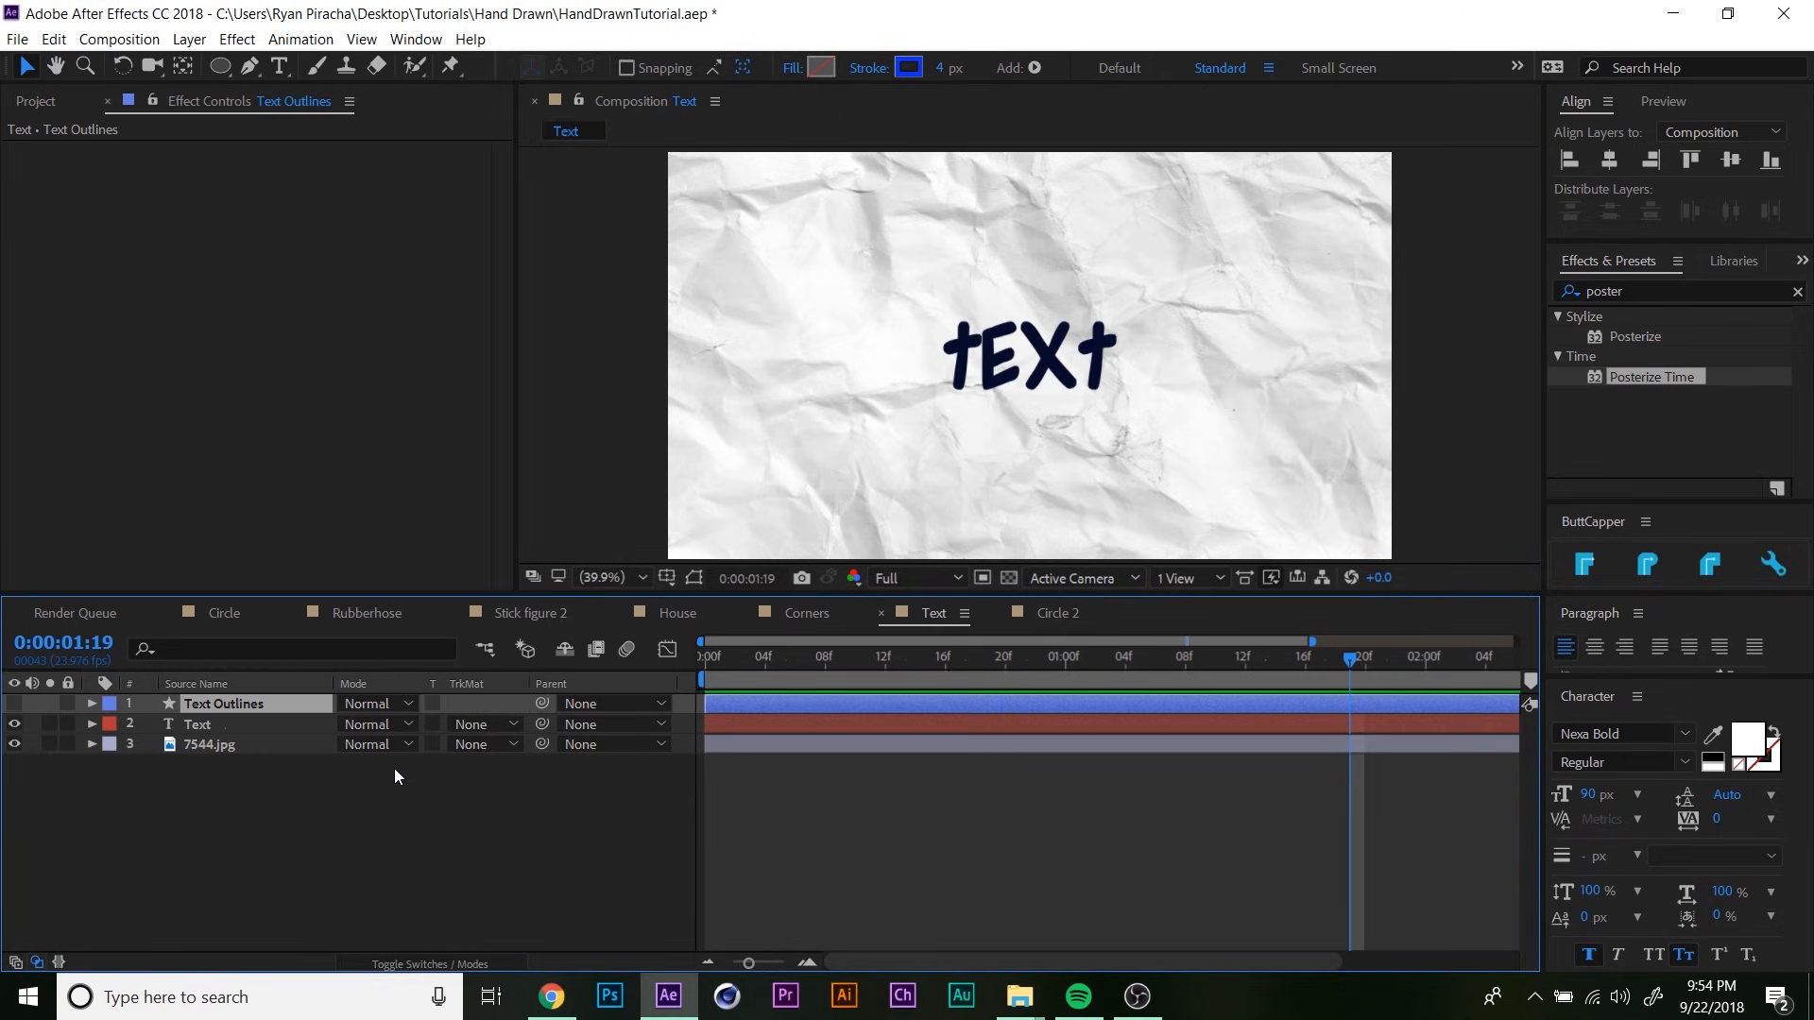
# - Change the font of the Text layer's word to Moon Flower
pyautogui.click(253, 724)
pyautogui.hotkey('ctrl', 't')
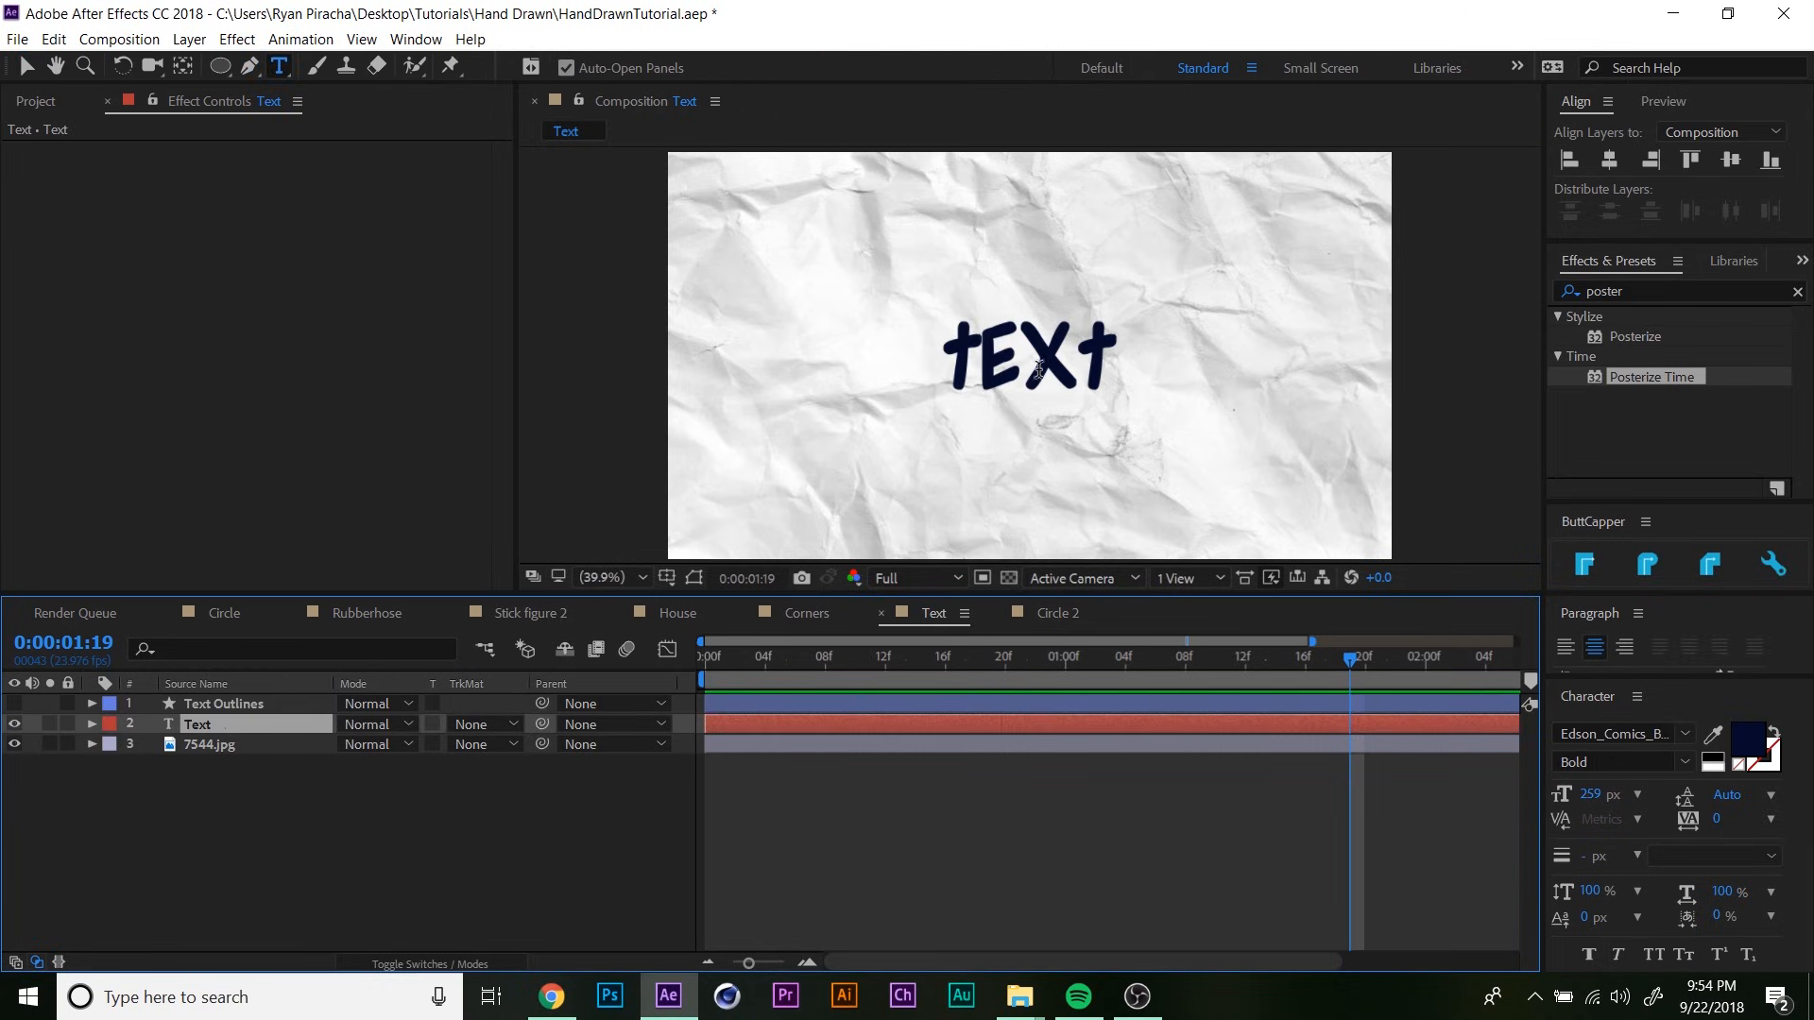
pyautogui.doubleClick(1039, 368)
pyautogui.click(1625, 733)
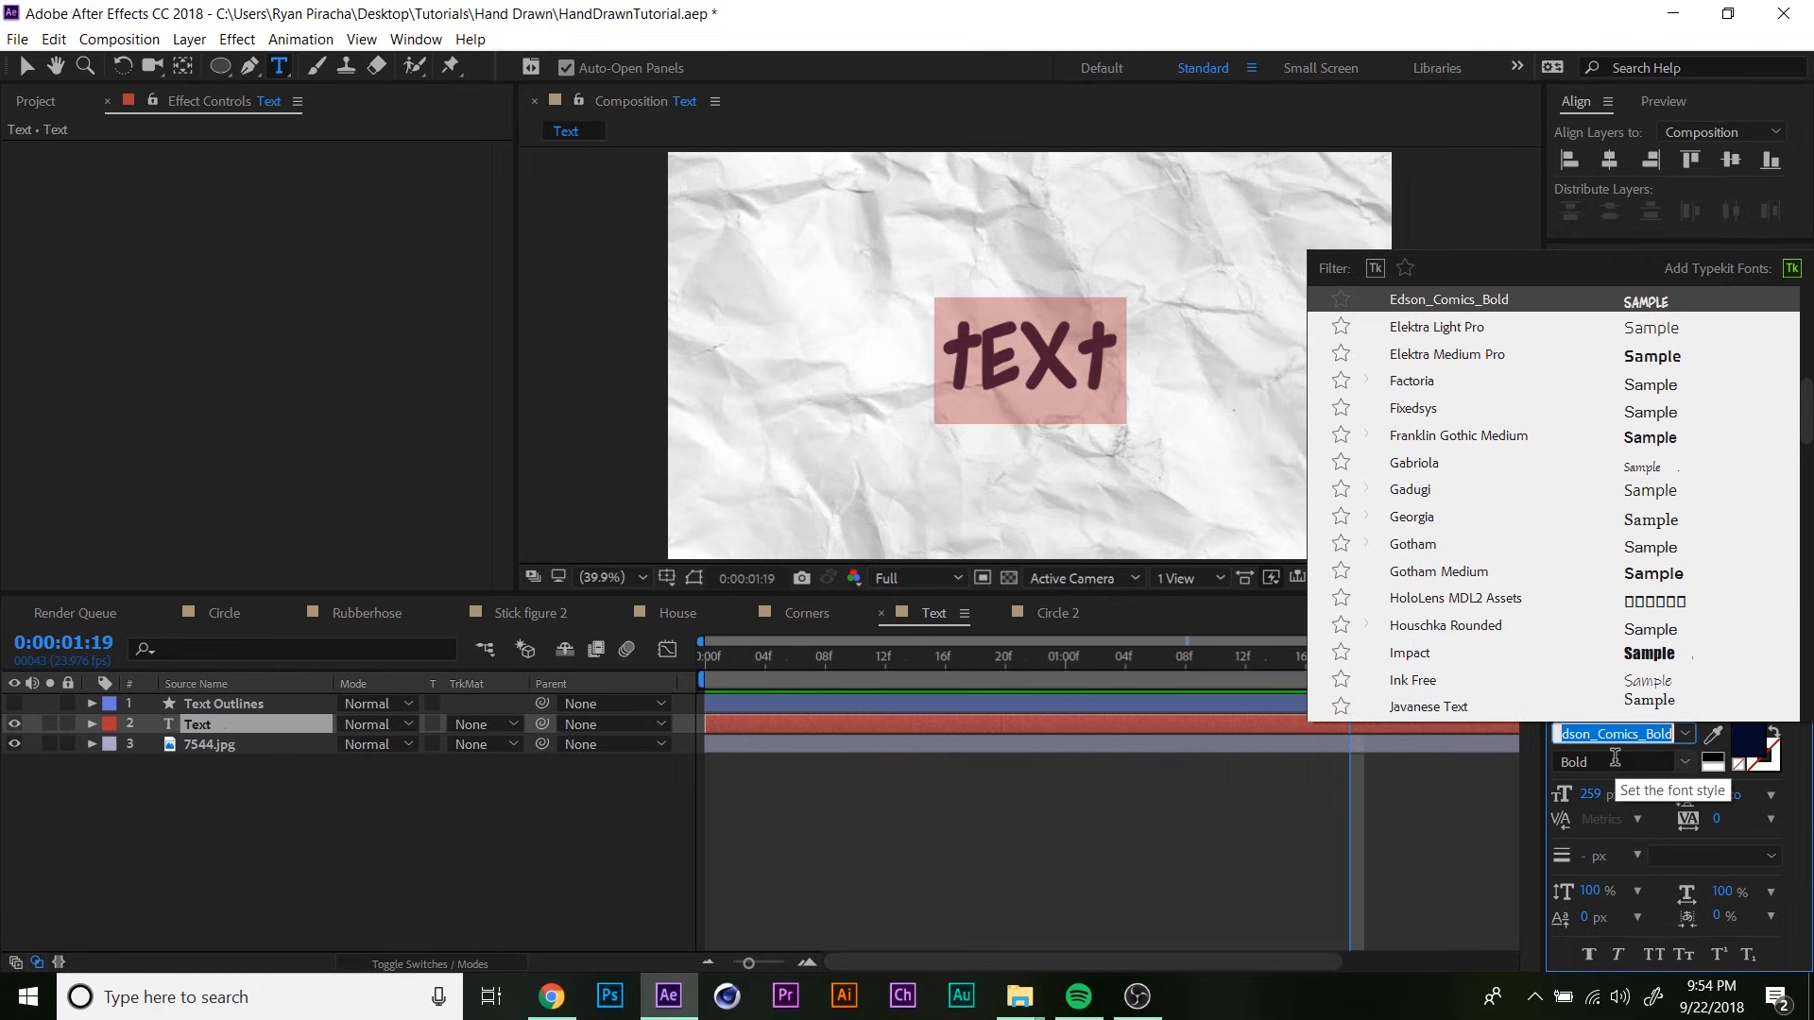
pyautogui.write('moon')
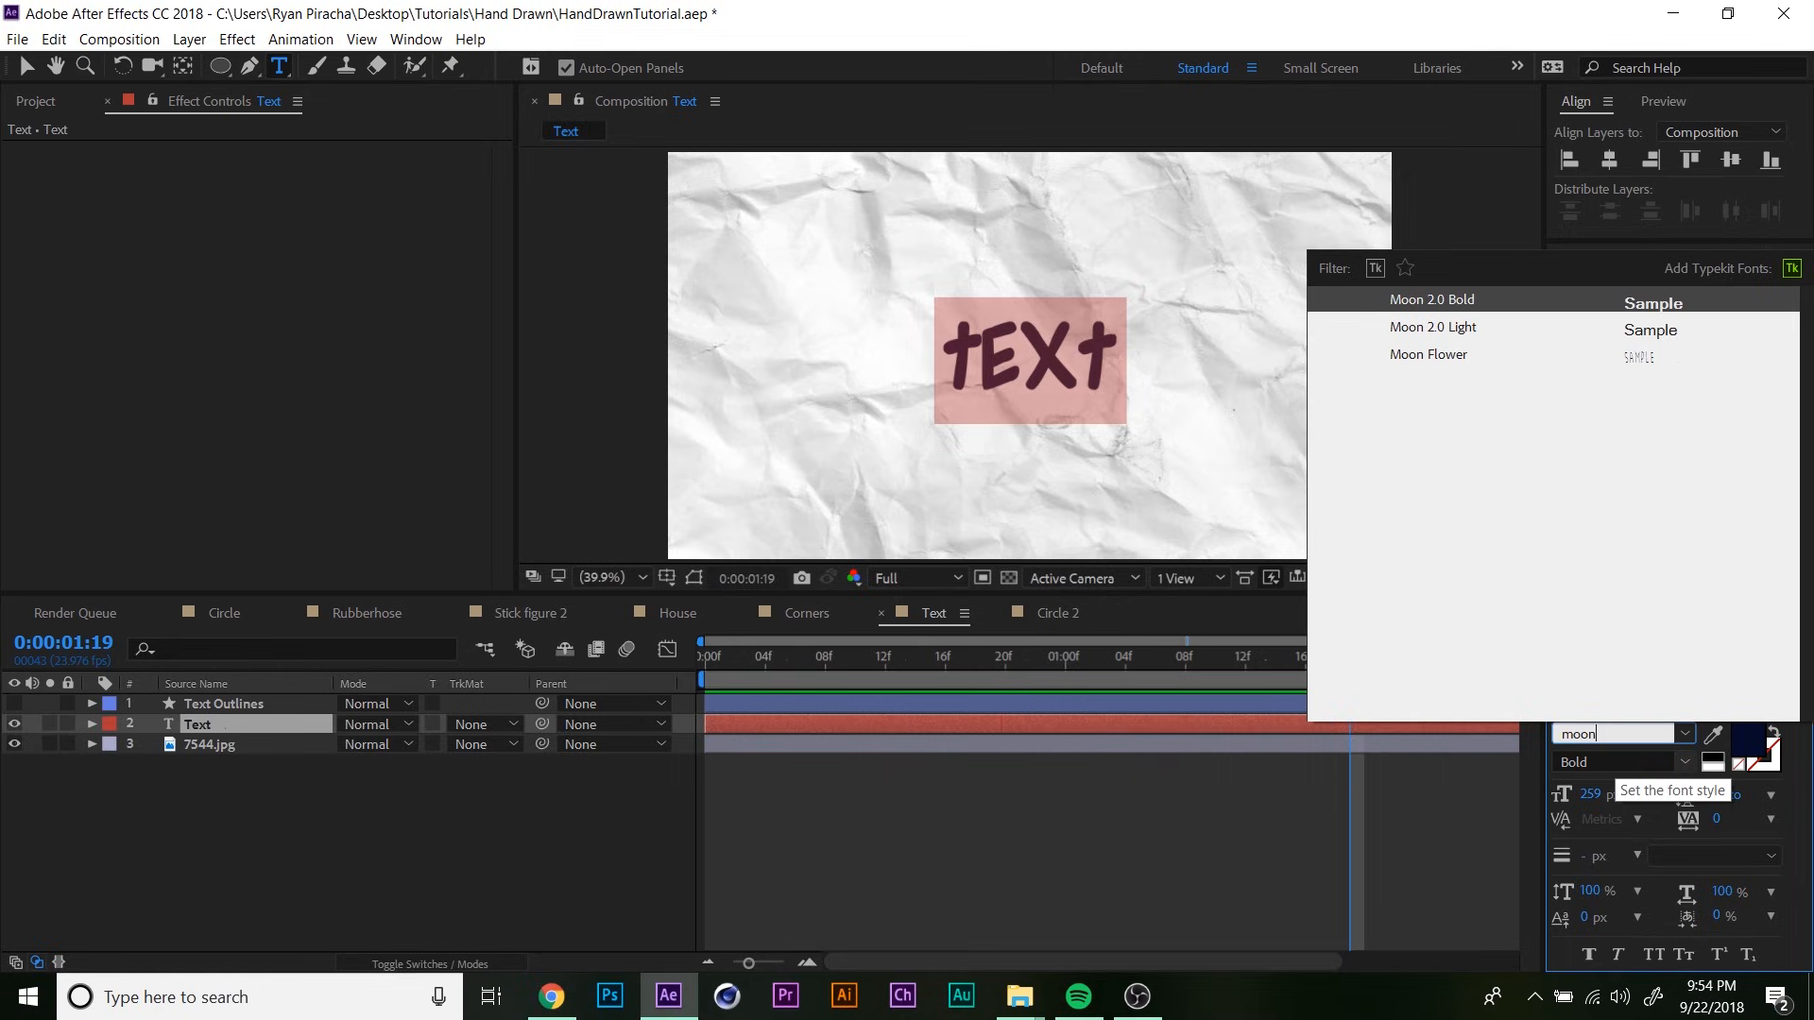
pyautogui.click(1433, 363)
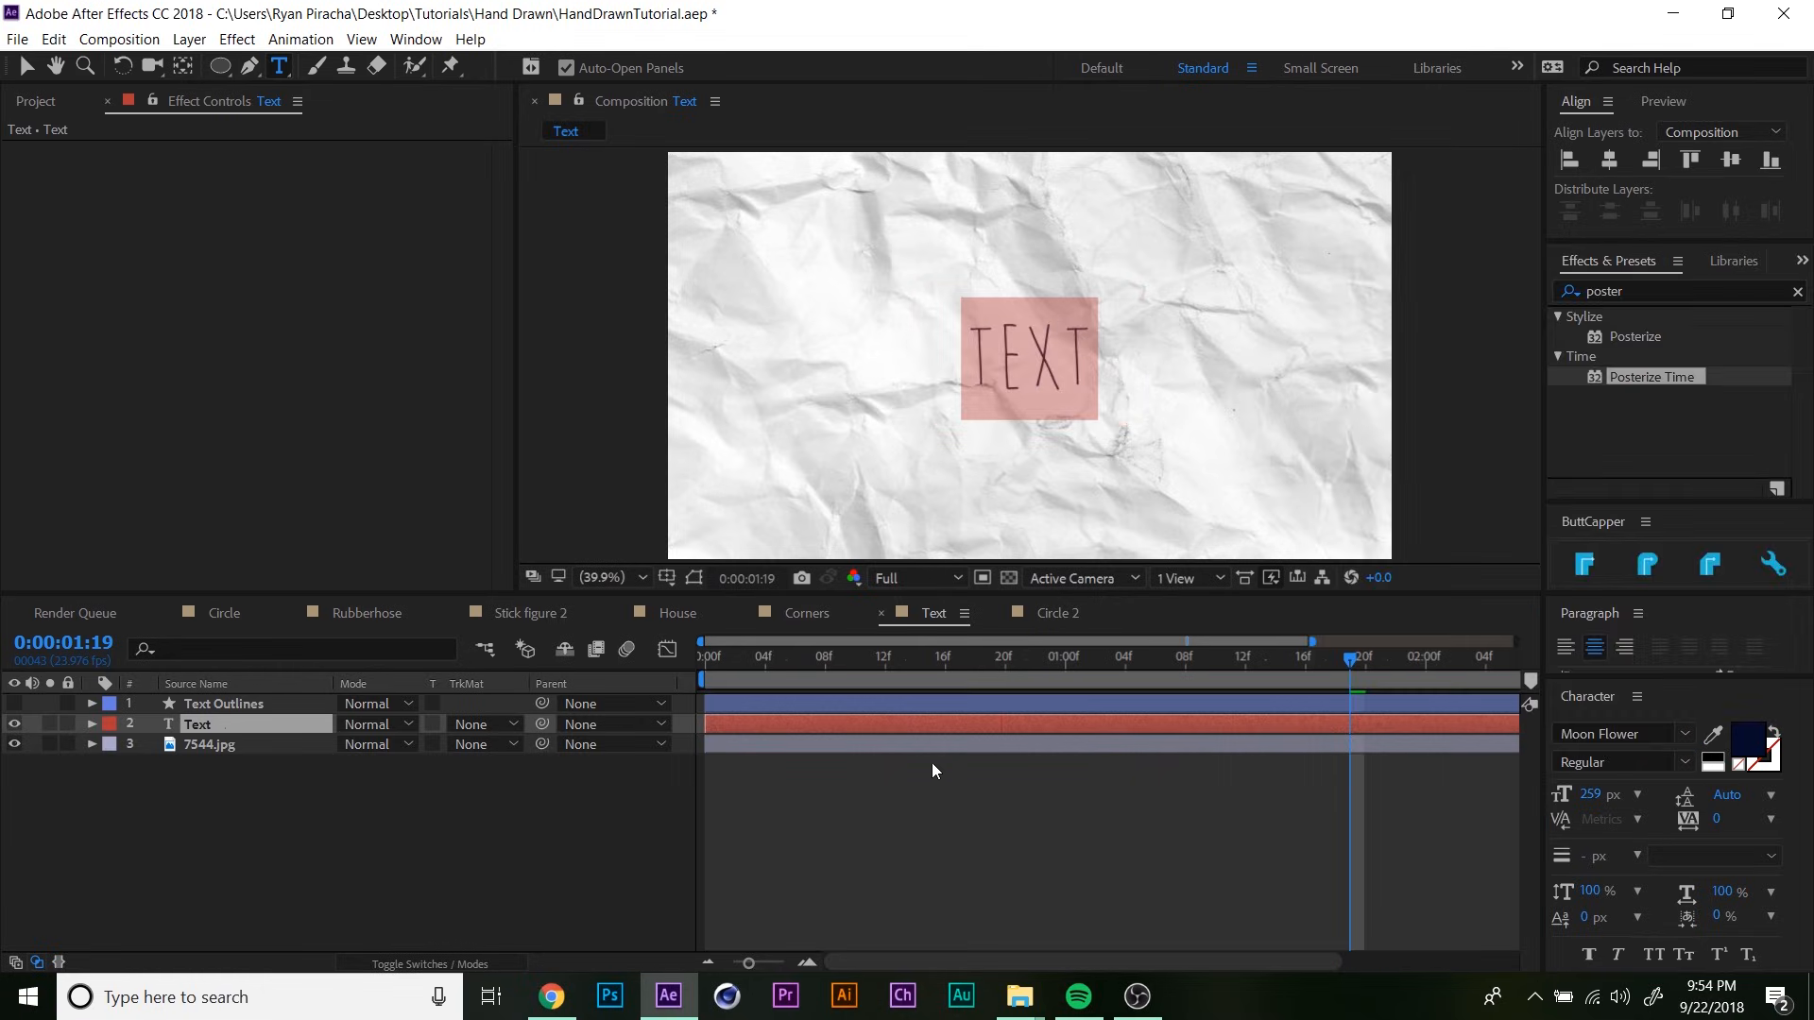
# - Apply the Turbulent Displace effect to the Text layer
pyautogui.click(235, 723)
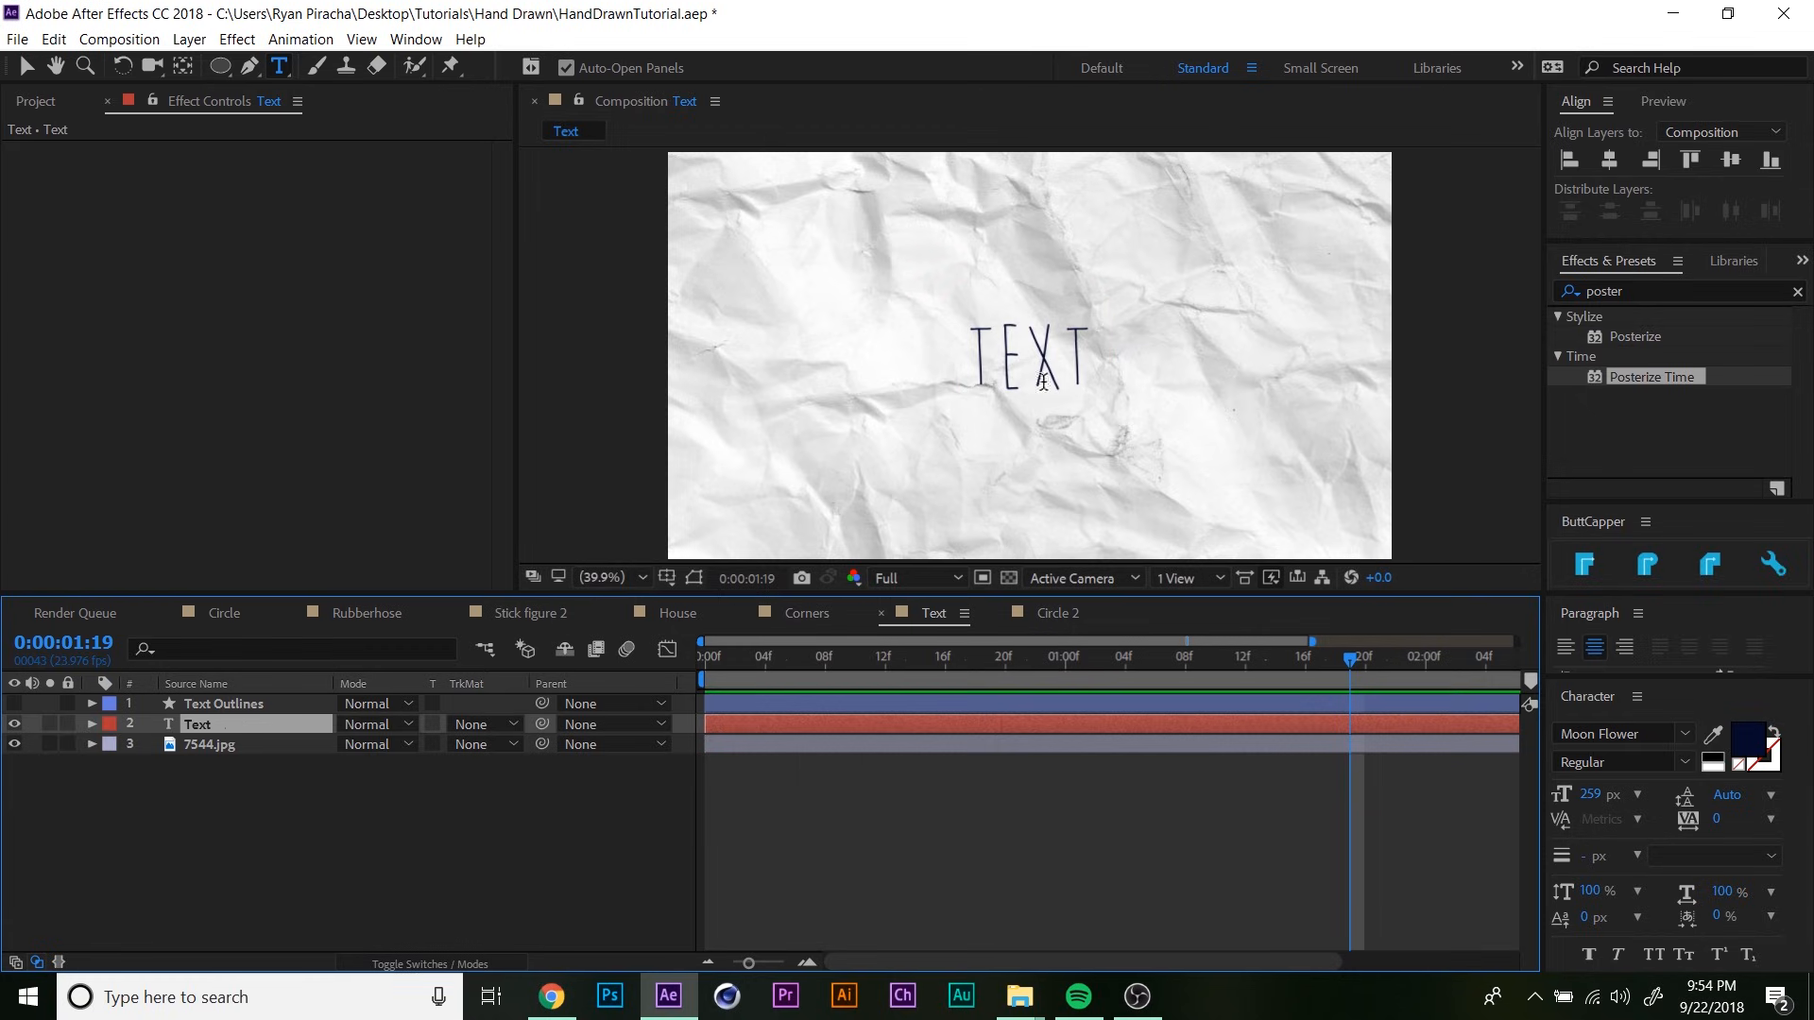
pyautogui.click(1644, 296)
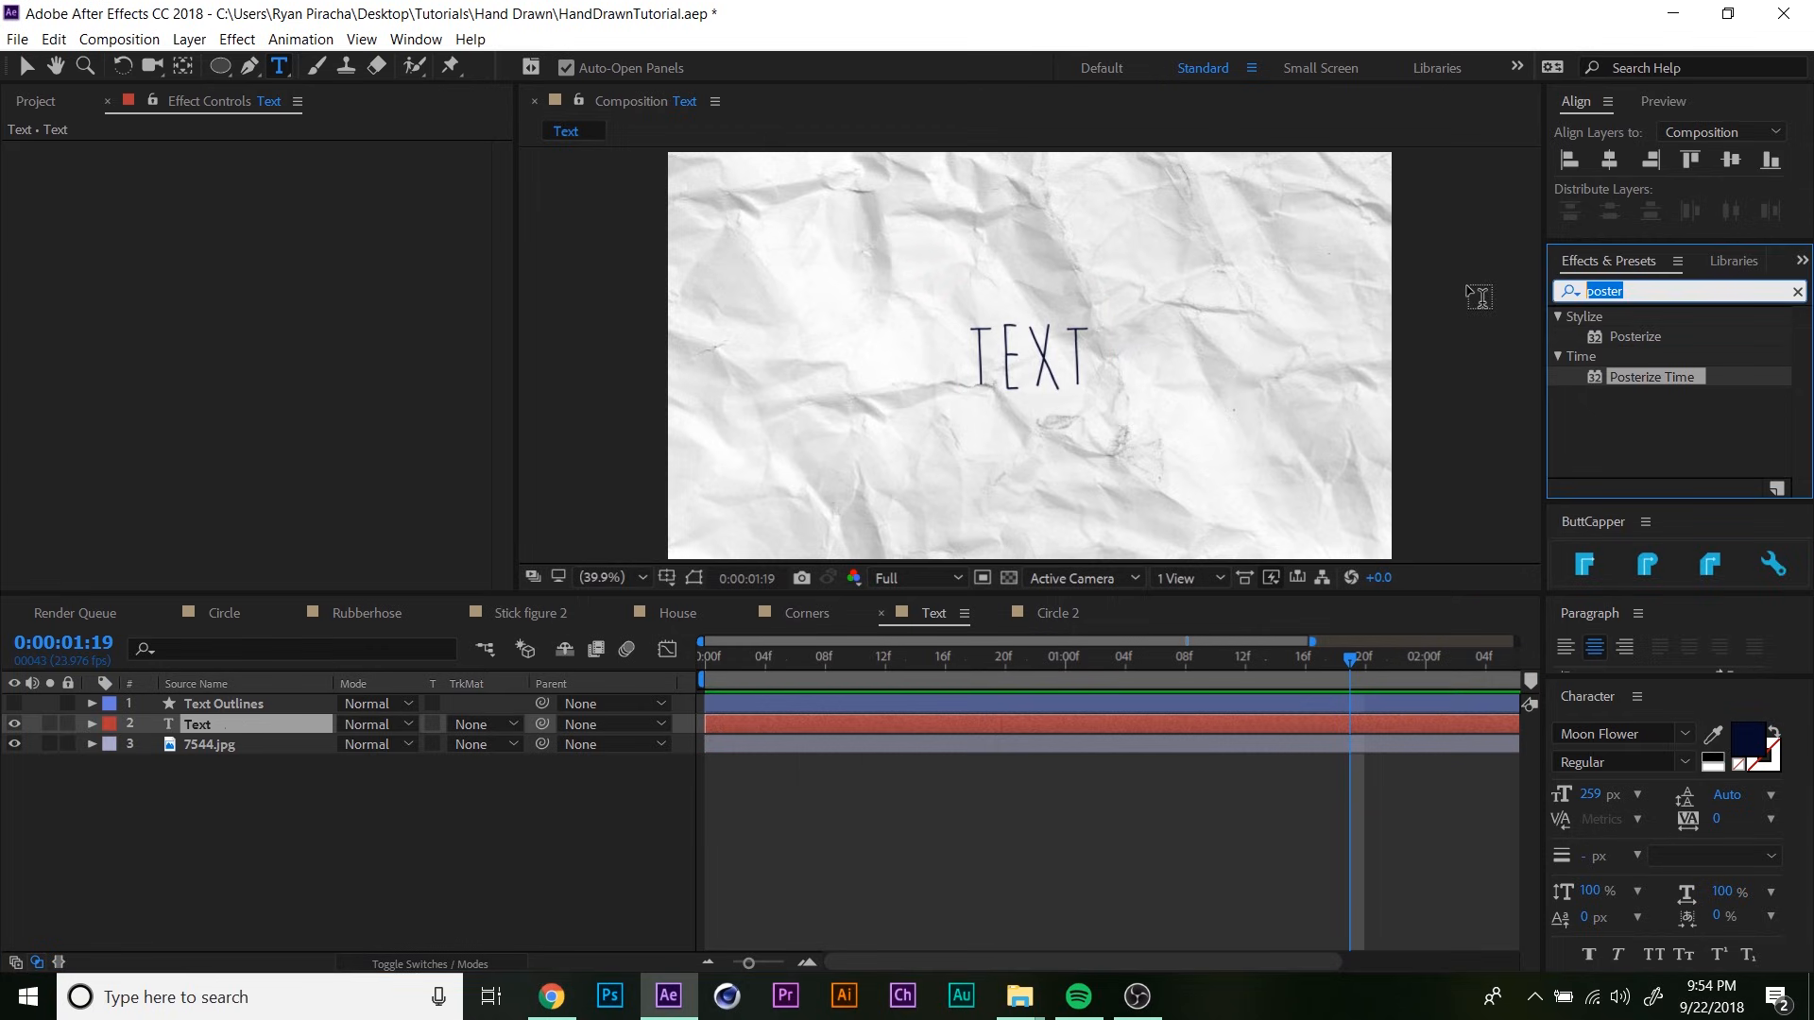
pyautogui.write('turb')
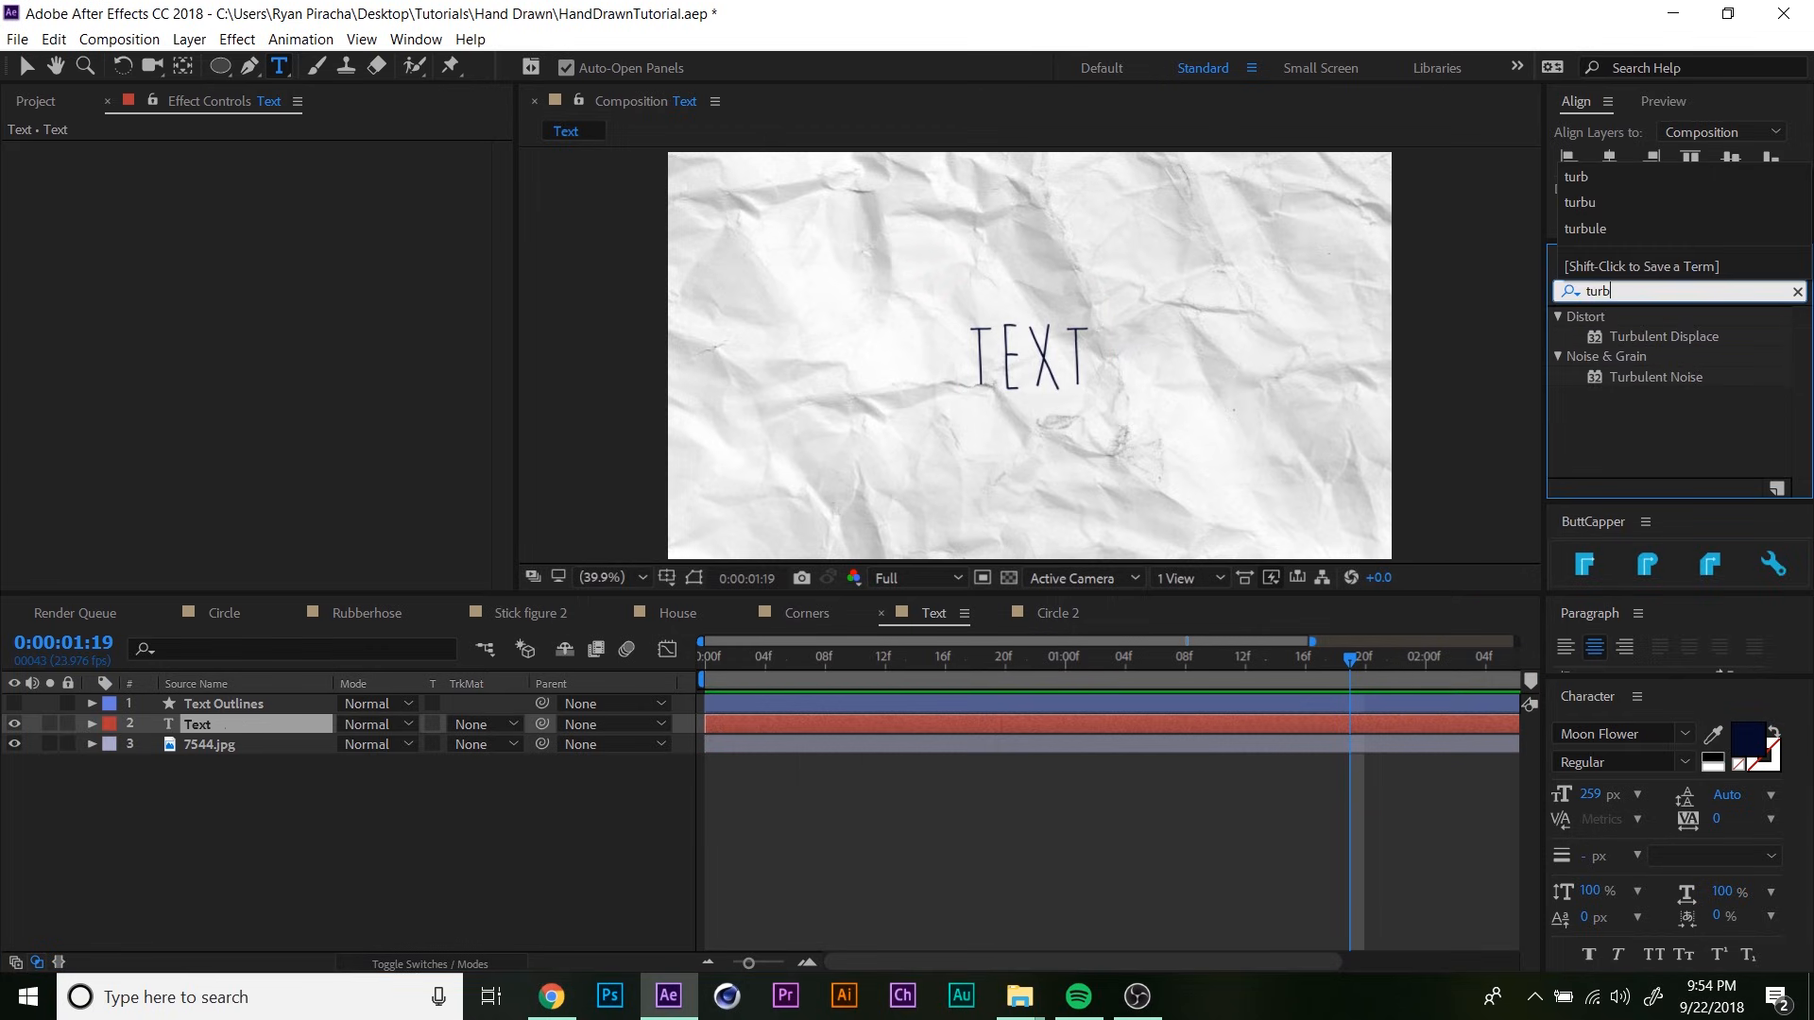
pyautogui.moveTo(1665, 336); pyautogui.dragTo(274, 729)
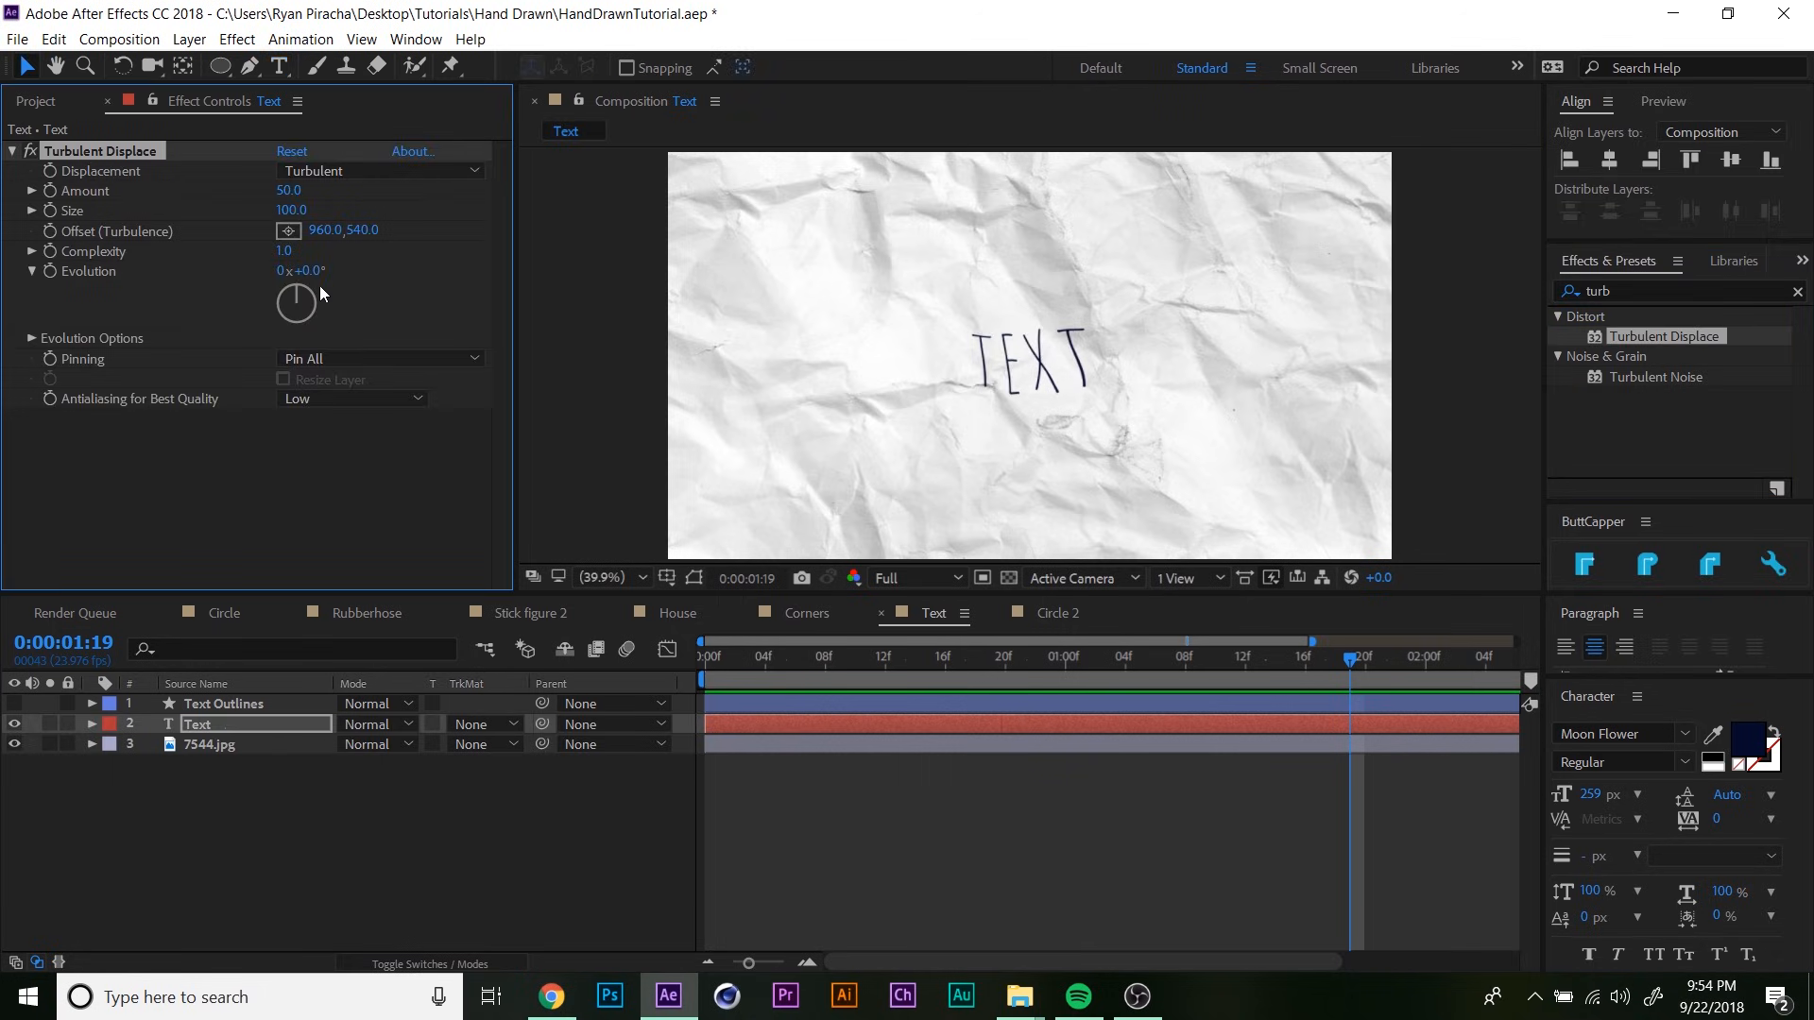
# - Set the Text layer's Turbulent Displace Size to 10 and Amount to 20
pyautogui.click(293, 211)
pyautogui.write('10')
pyautogui.press('Return')
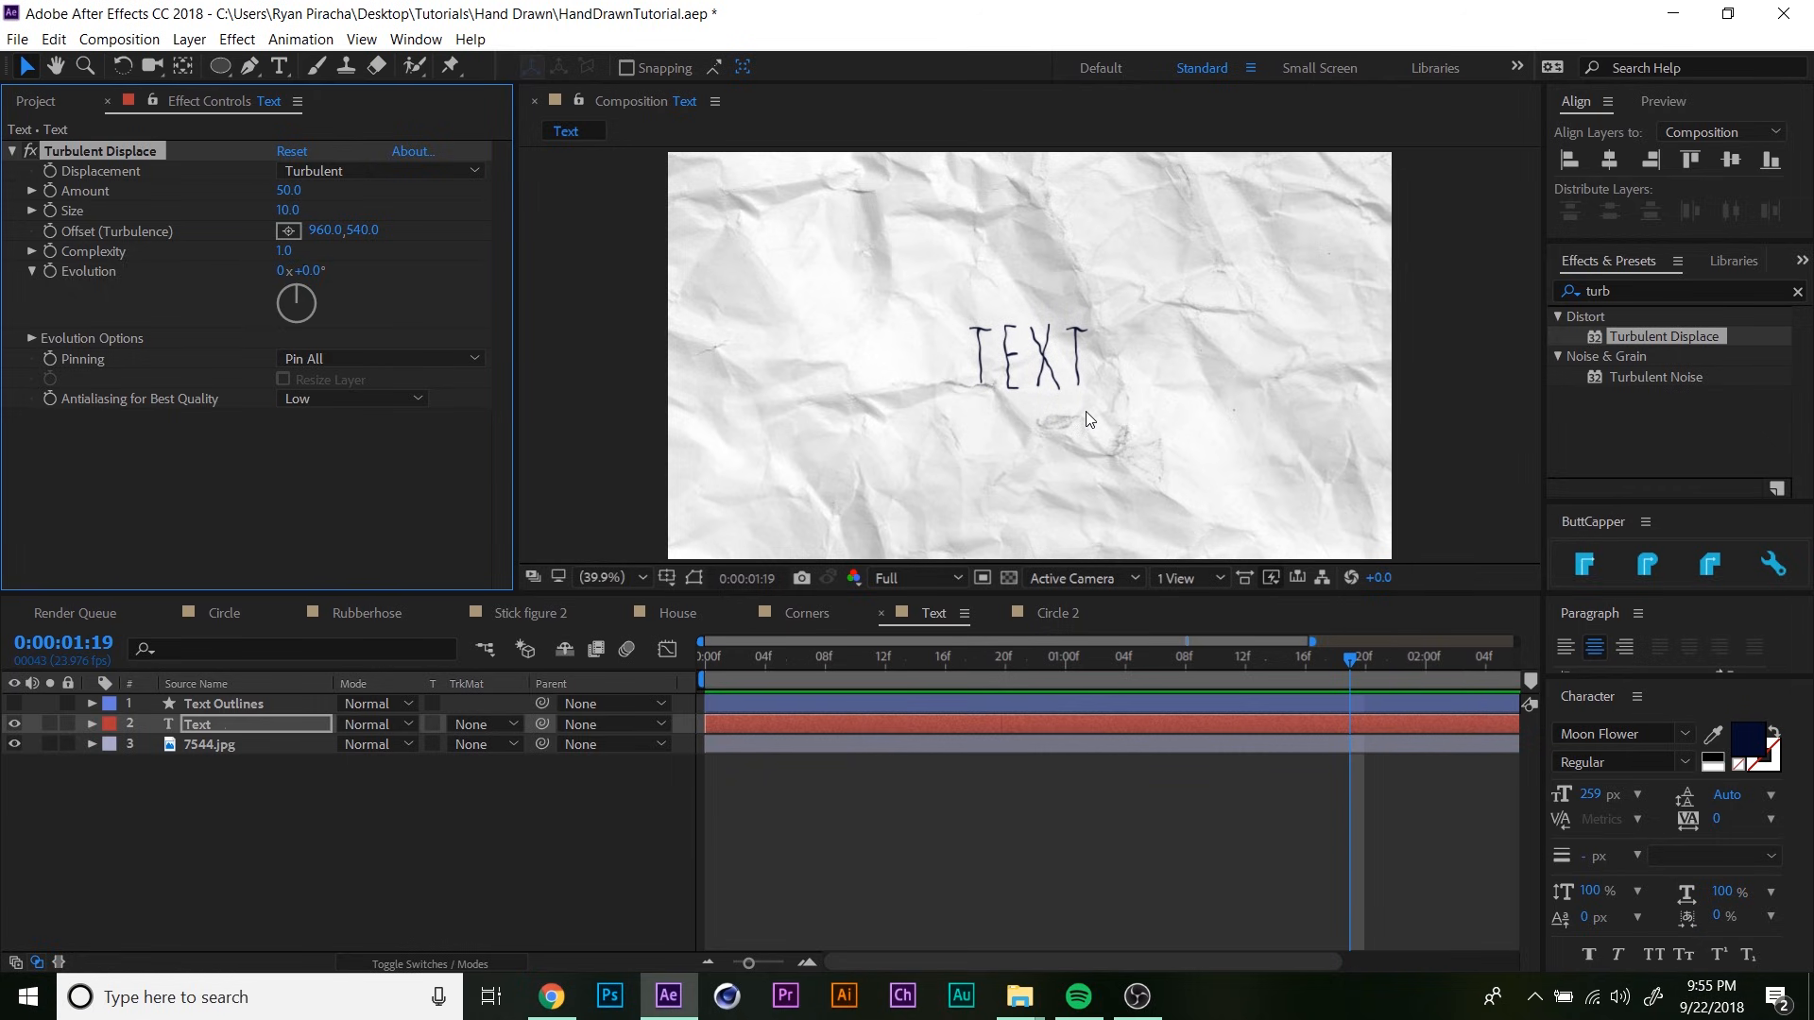
pyautogui.press('/')
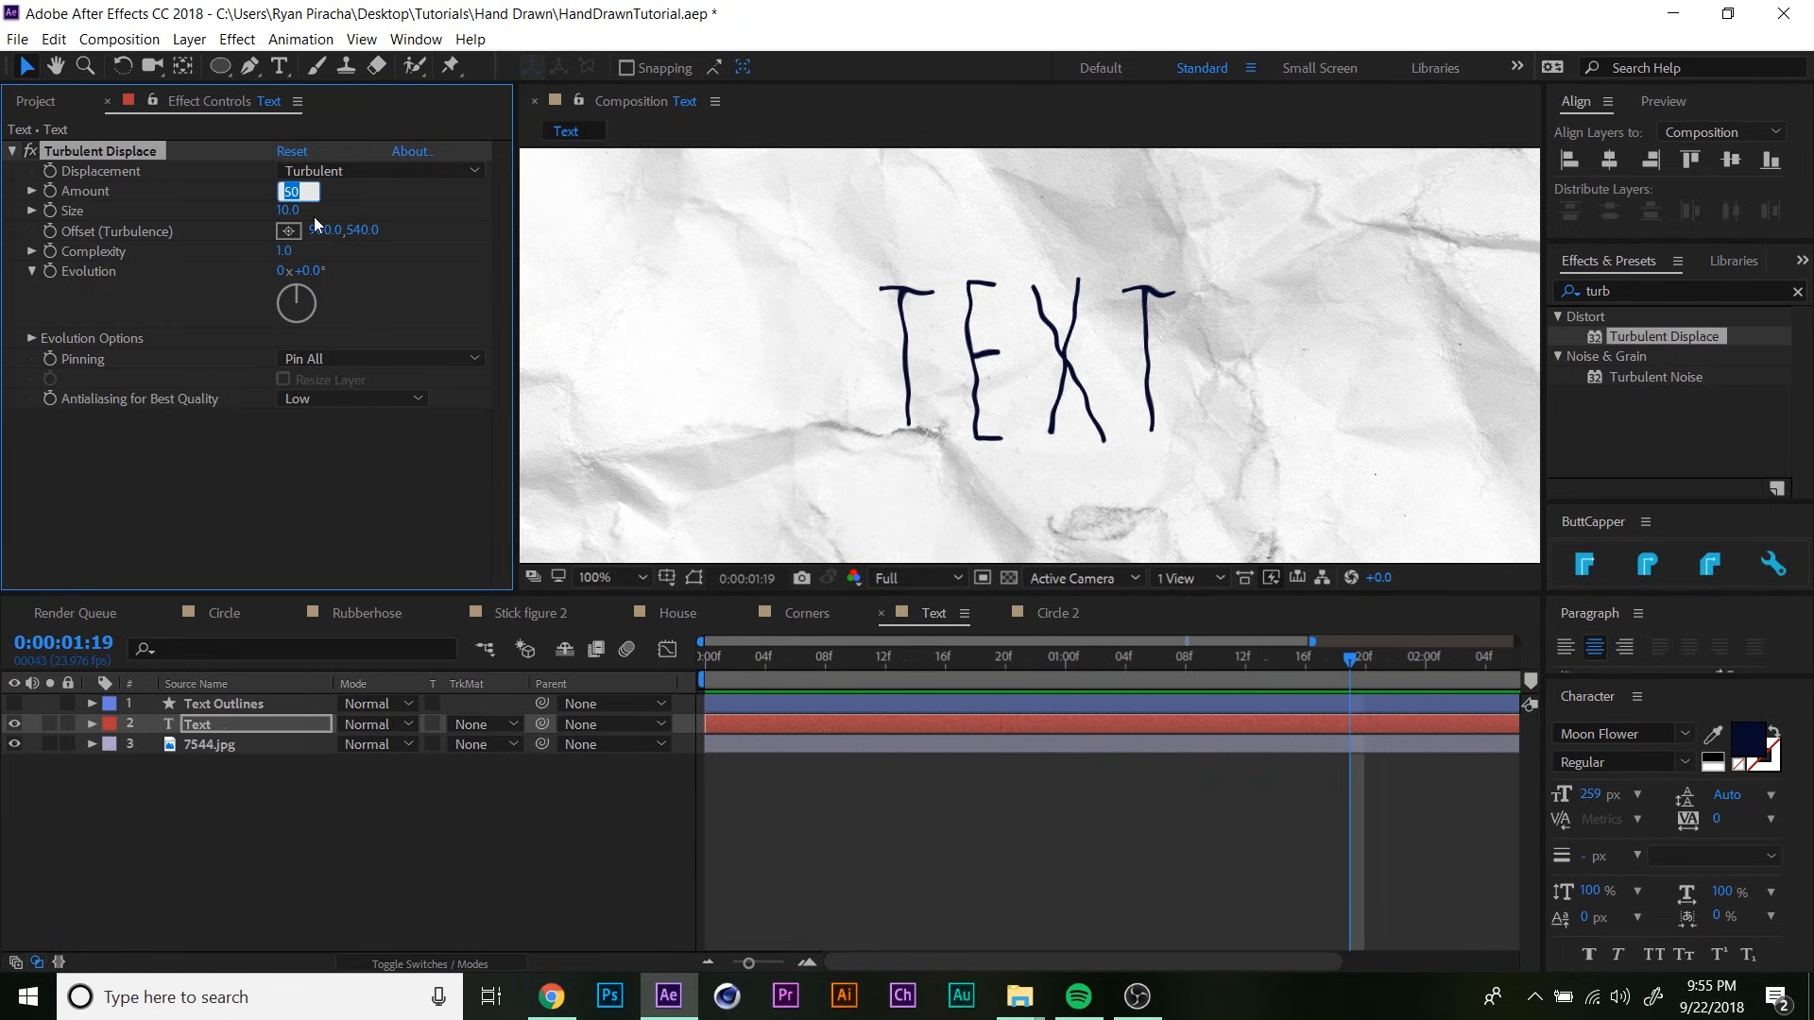
pyautogui.write('20')
pyautogui.press('Return')
# - Drive the Turbulent Displace Evolution with the expression time*500 and preview the text animation from the start
pyautogui.moveTo(342, 305); pyautogui.dragTo(242, 462)
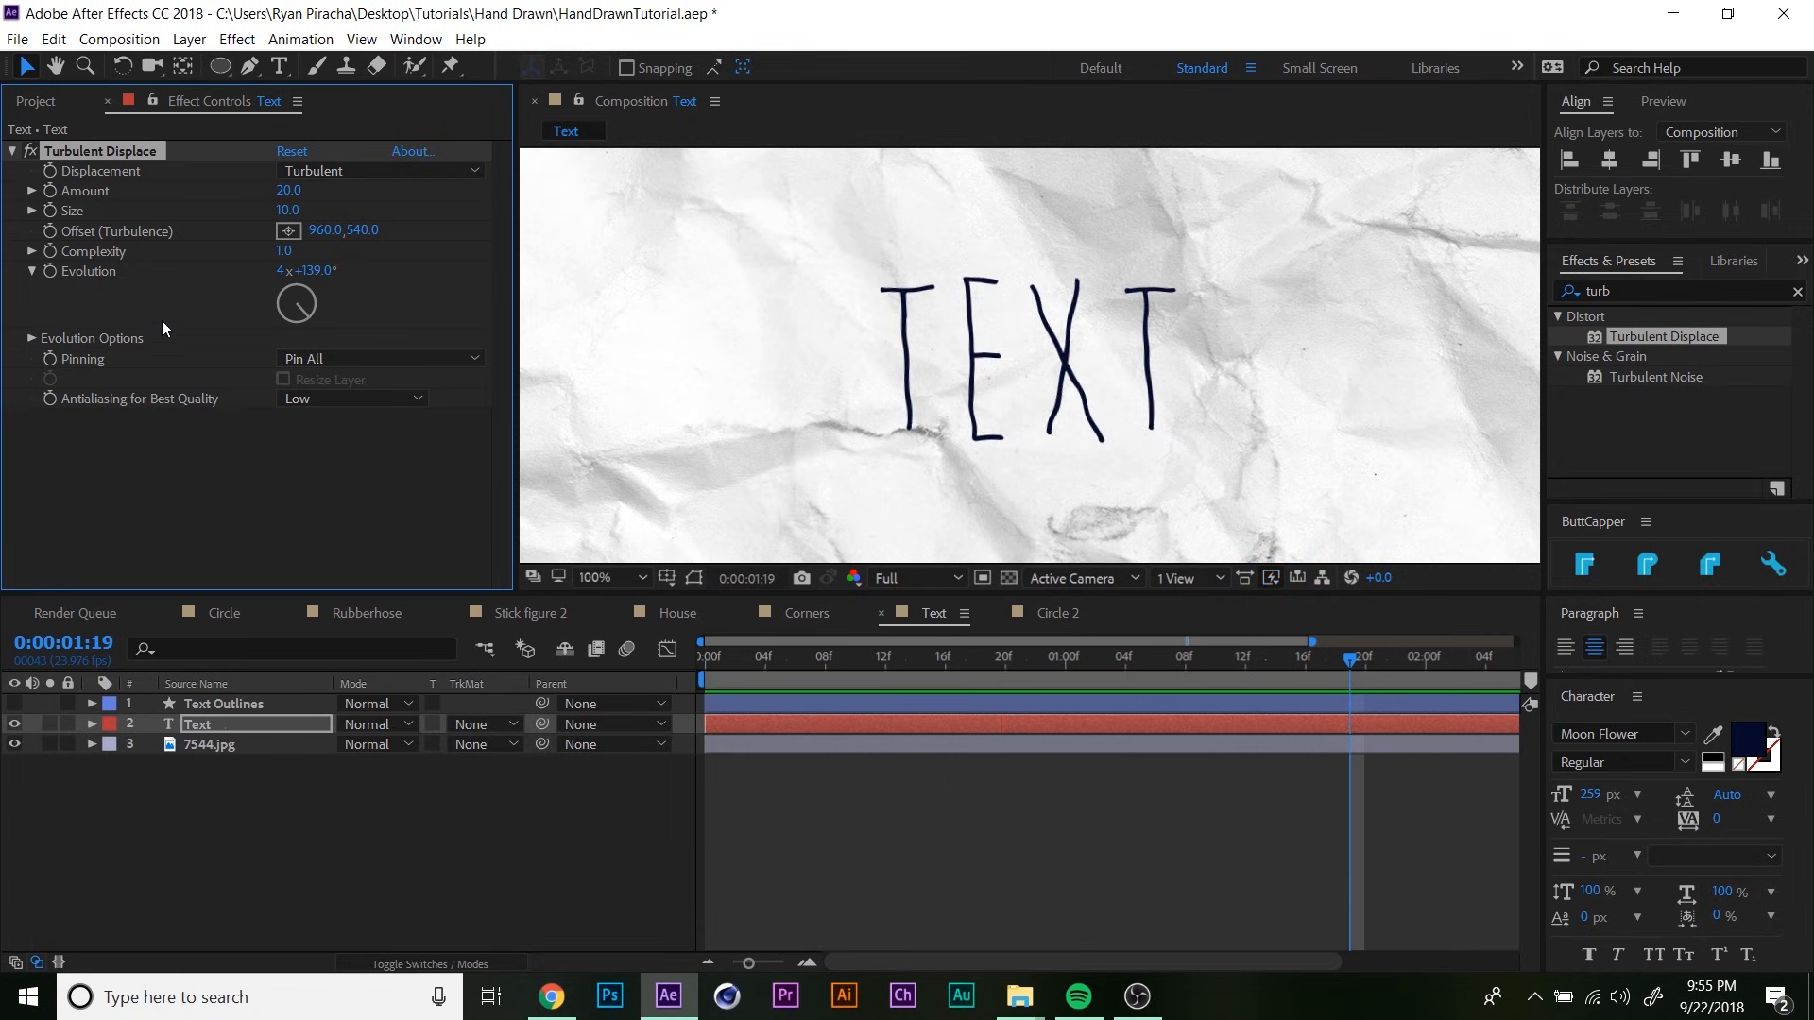
pyautogui.keyDown('alt'); pyautogui.click(50, 270); pyautogui.keyUp('alt')
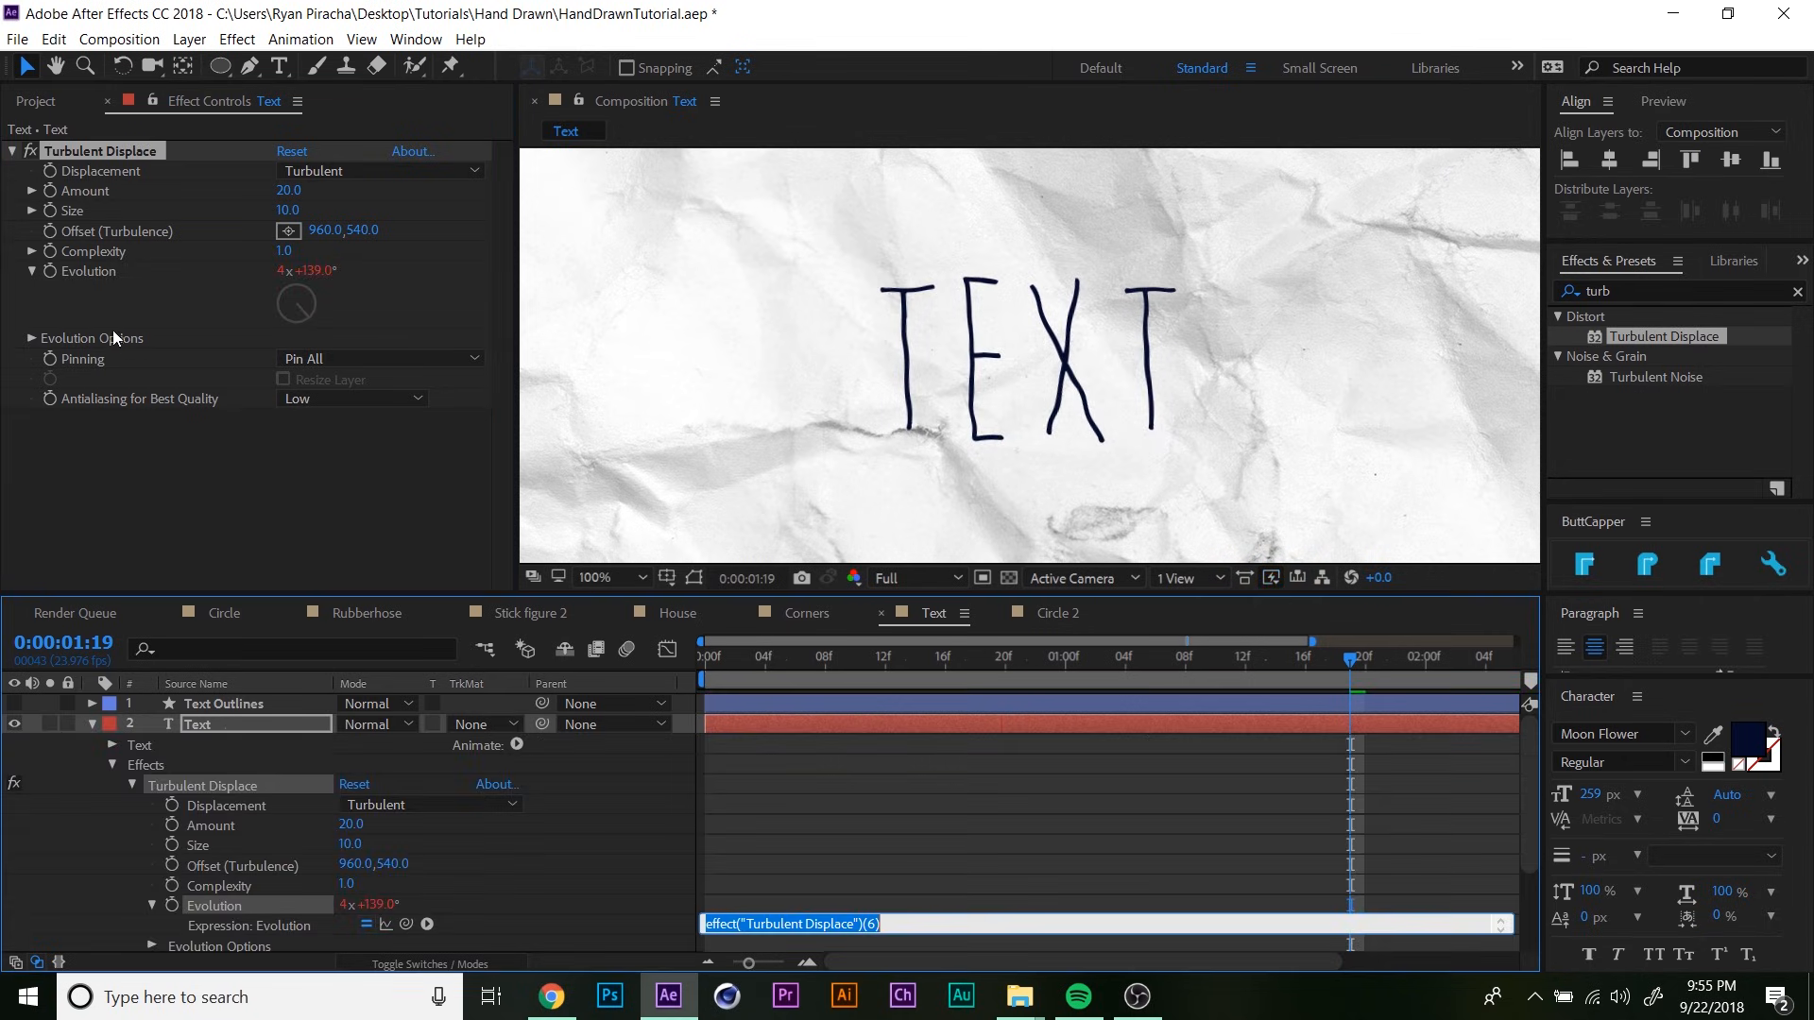
pyautogui.write('time')
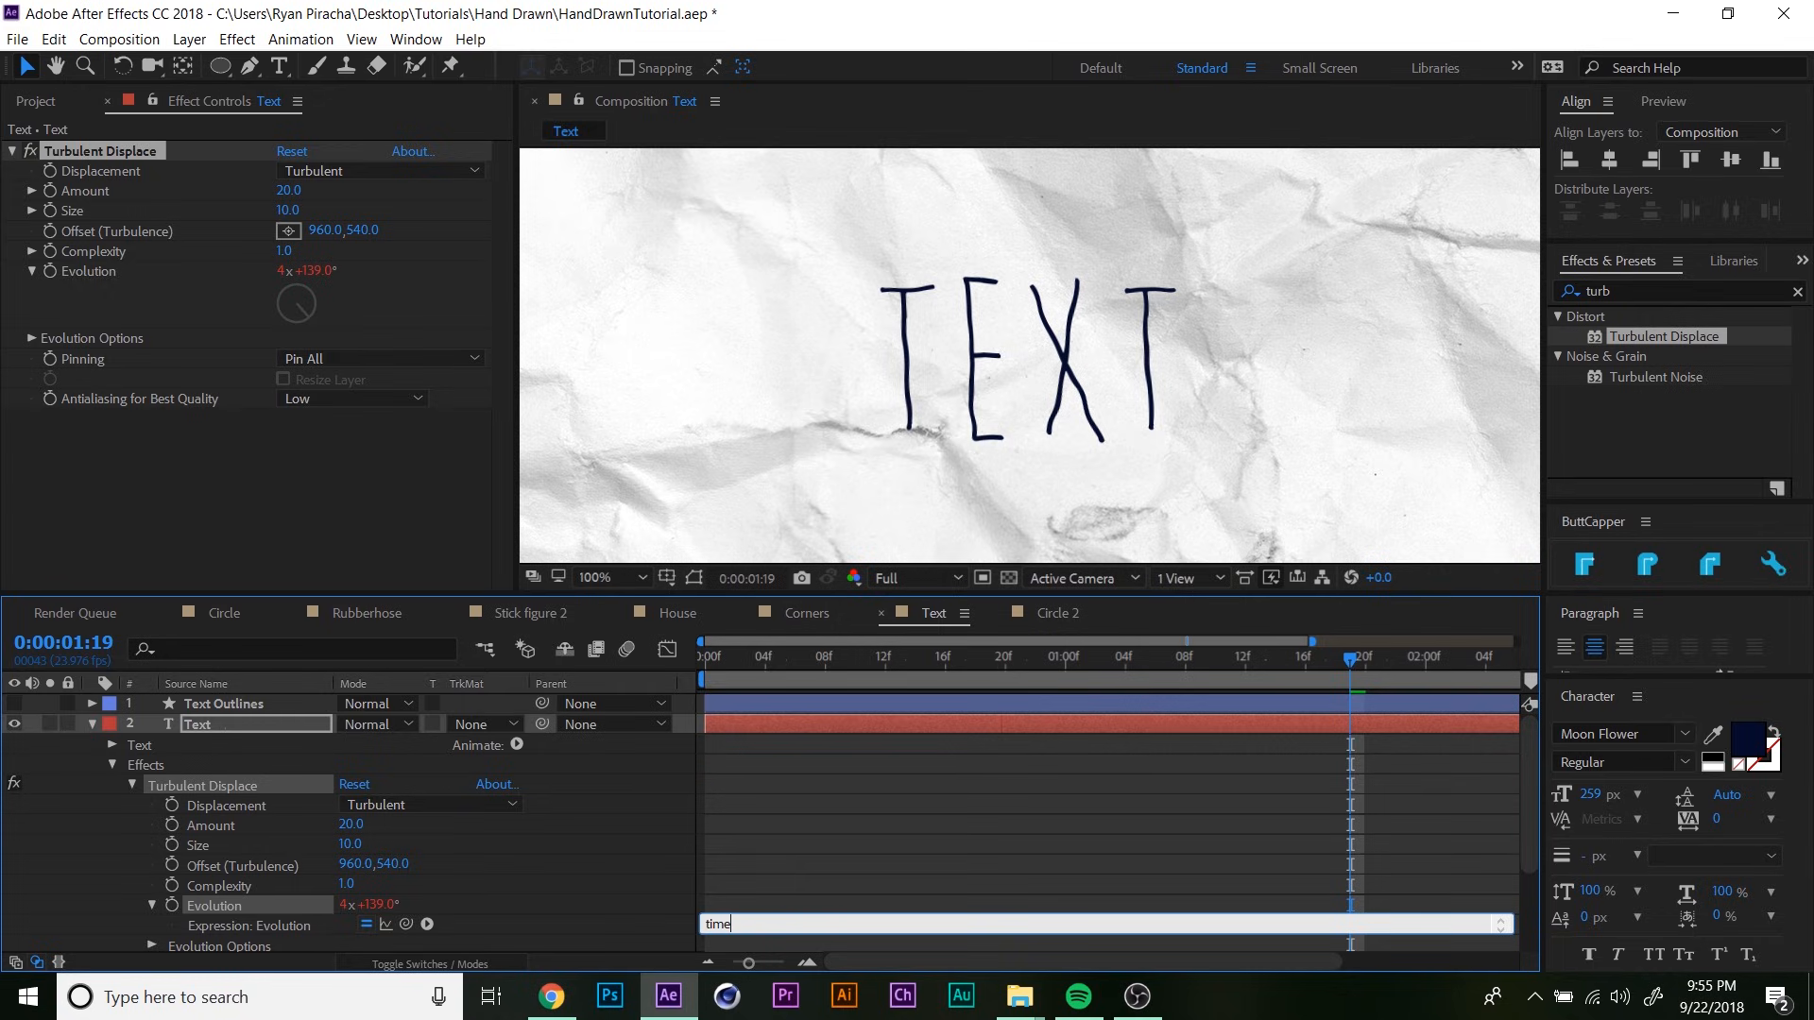
pyautogui.write('*500')
pyautogui.click(208, 343)
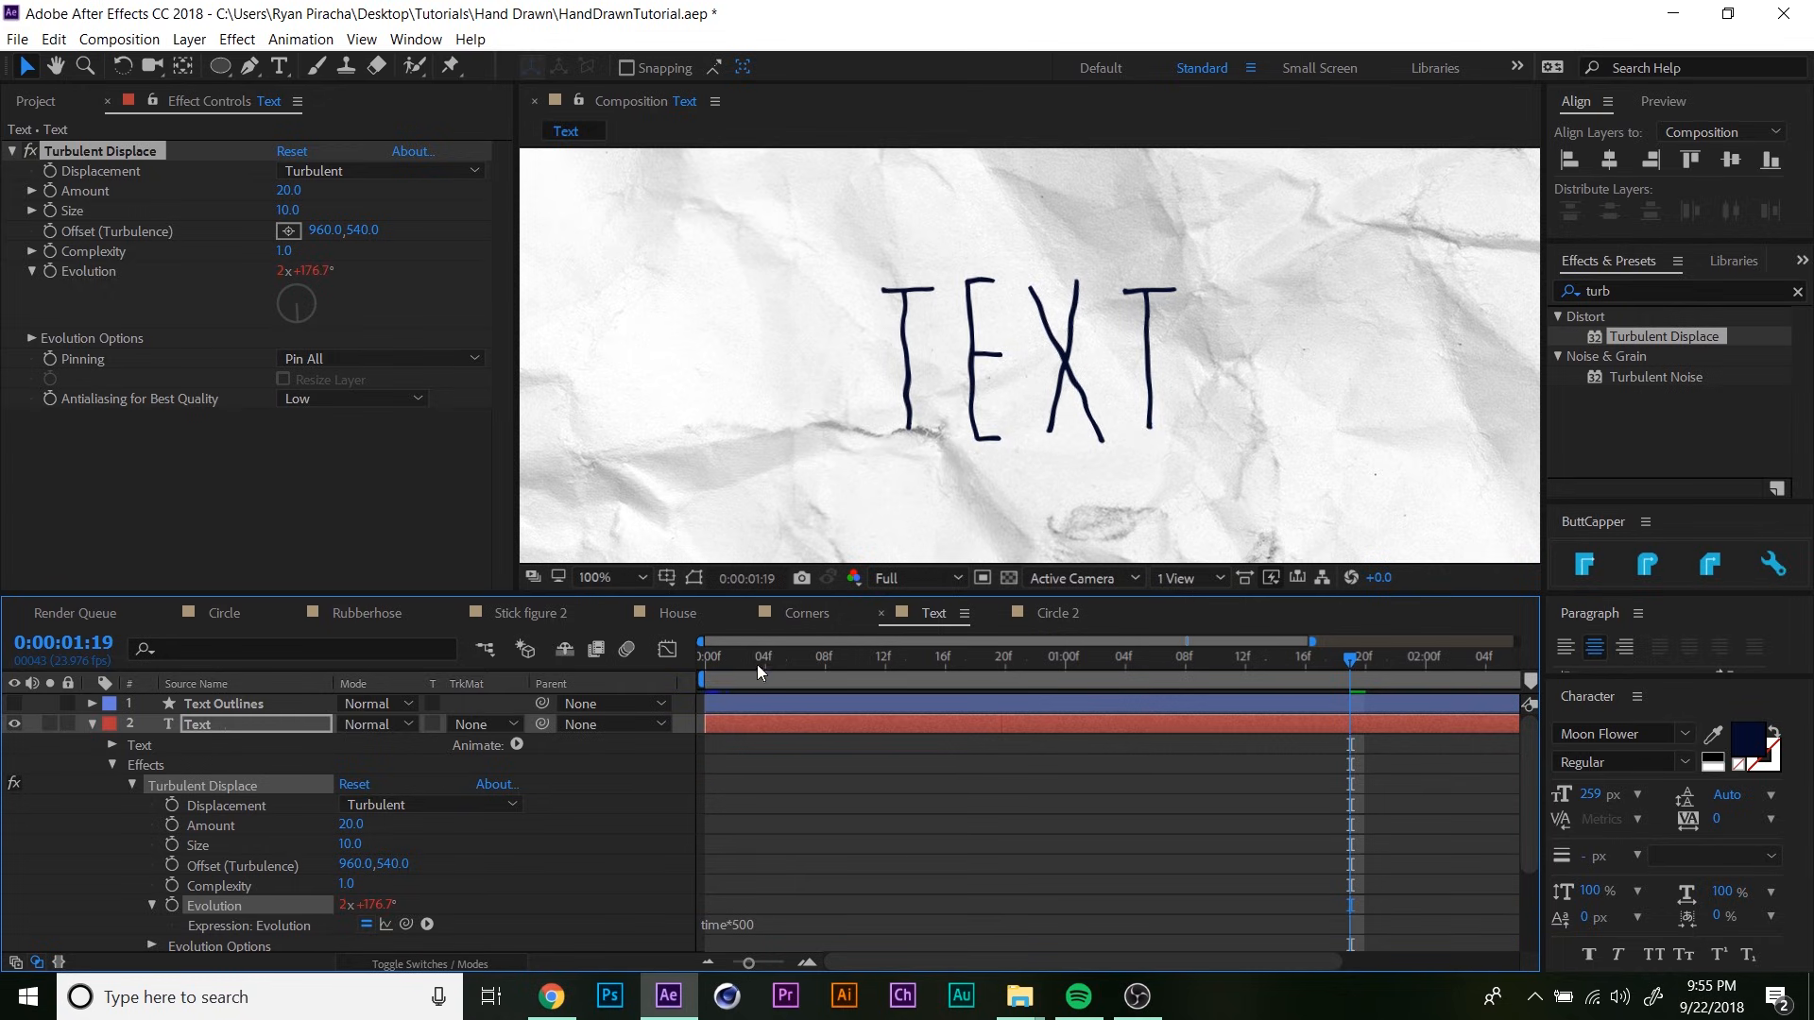
pyautogui.moveTo(752, 667); pyautogui.dragTo(609, 677)
pyautogui.press('space')
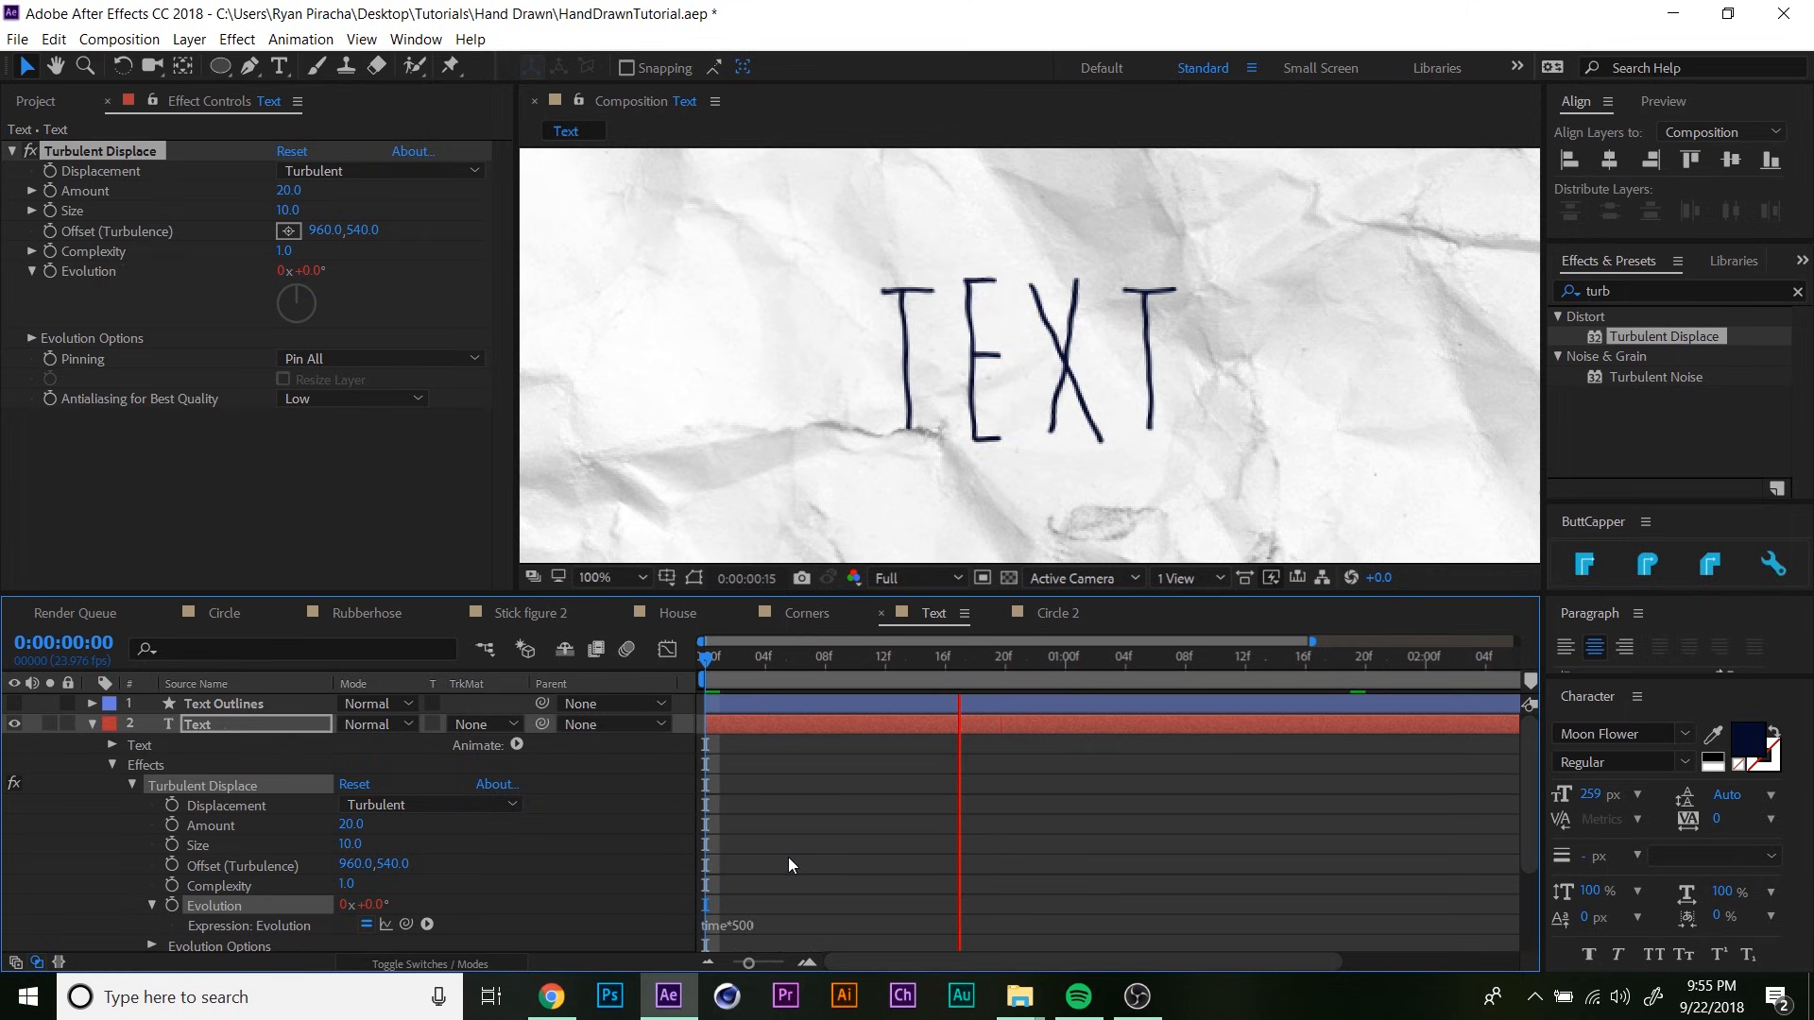
pyautogui.press('space')
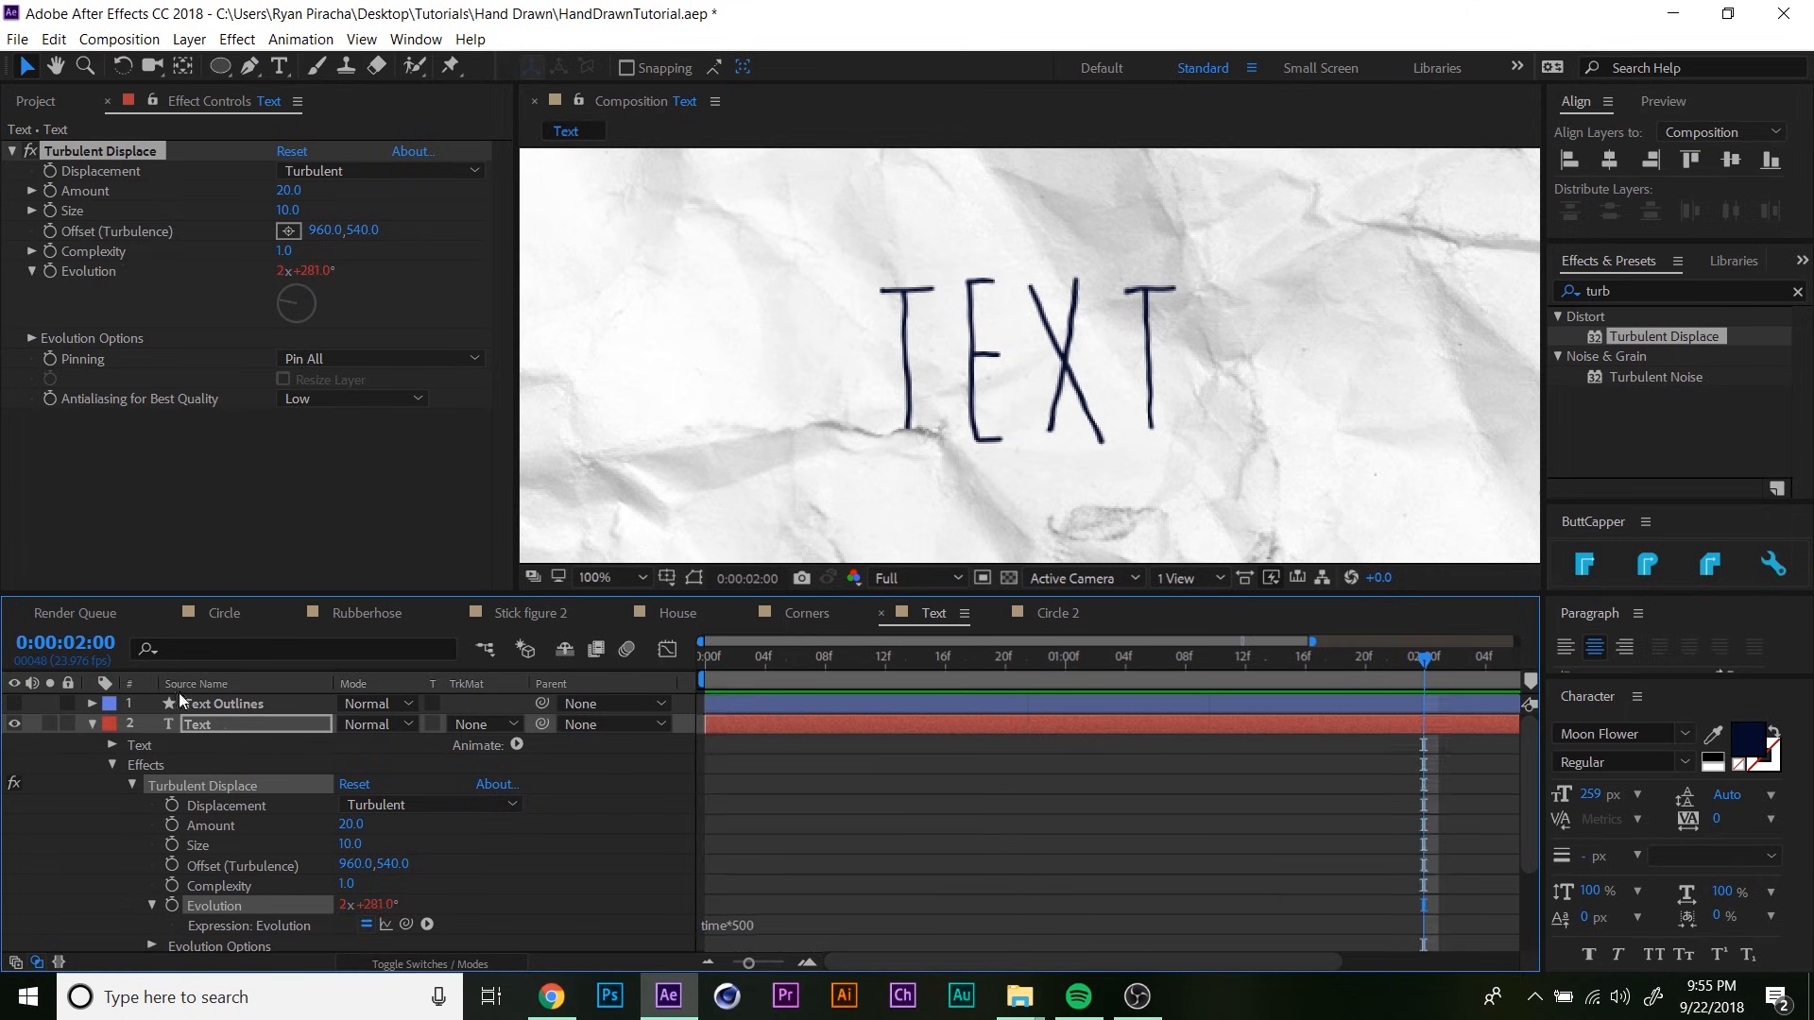
# - Apply Posterize Time to the Text layer with a Frame Rate of 8 and preview the animation
pyautogui.click(91, 723)
pyautogui.click(1646, 287)
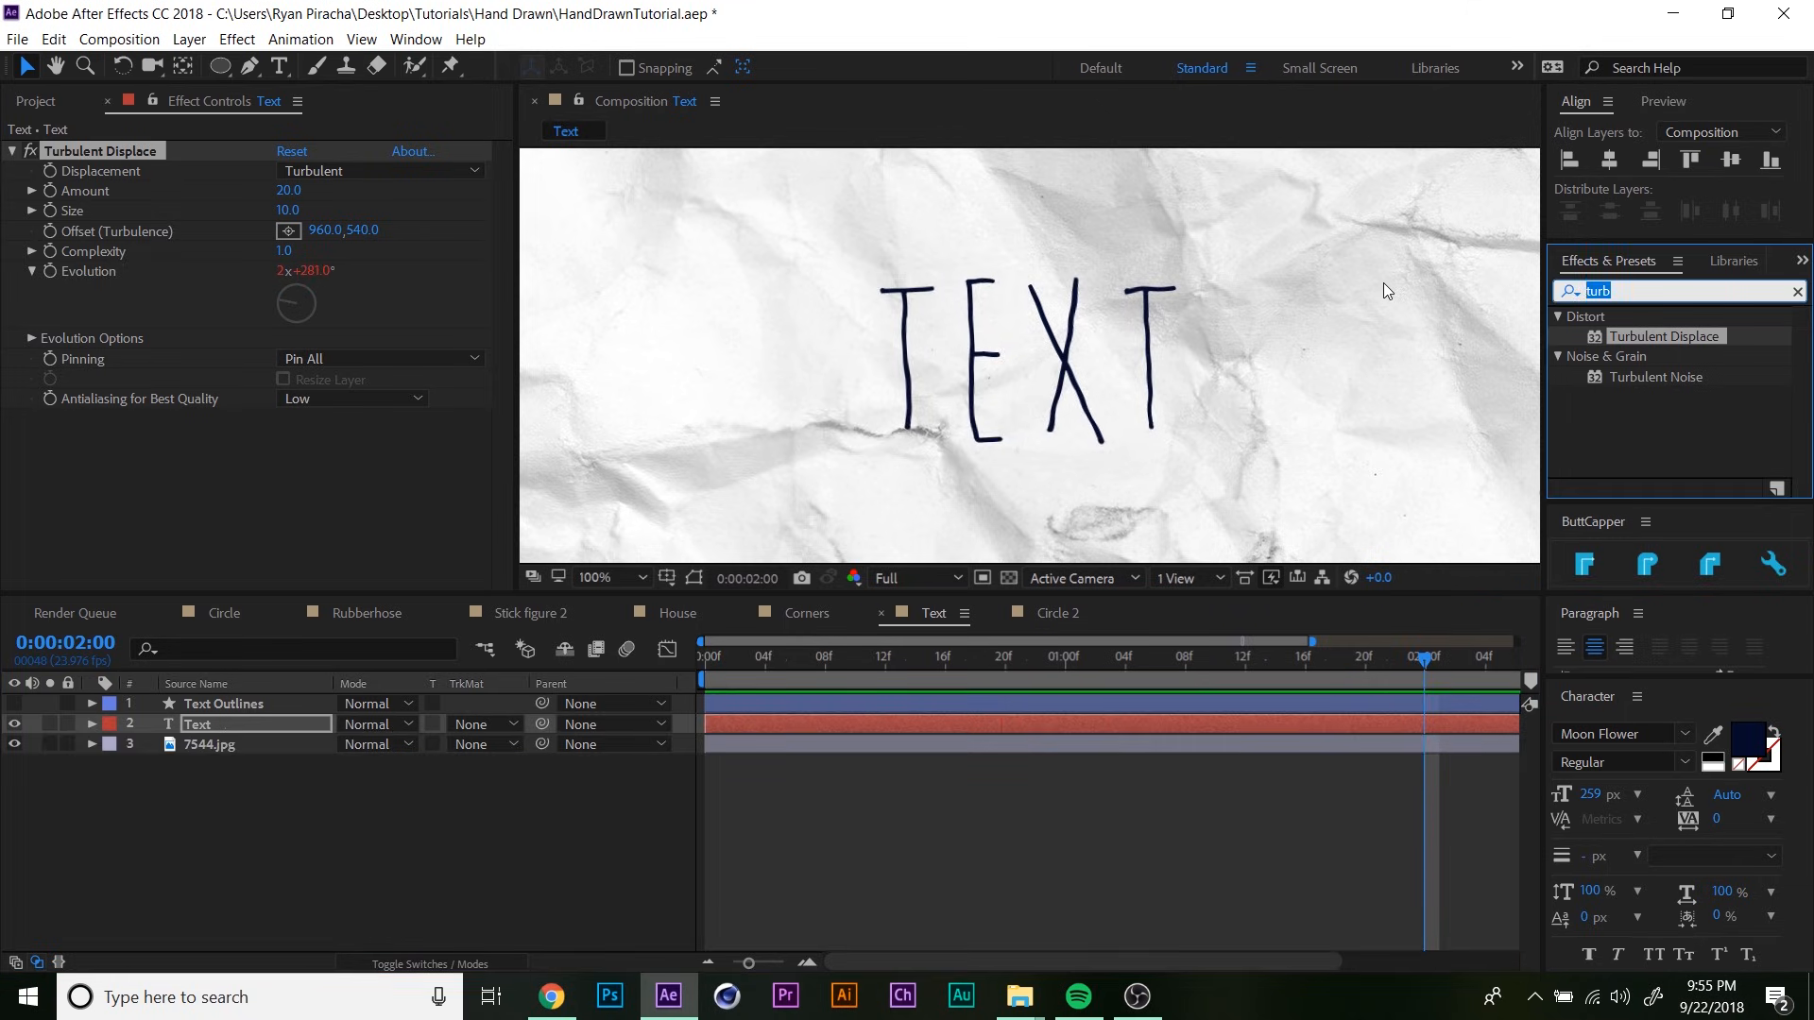
pyautogui.write('poster')
pyautogui.moveTo(1649, 376); pyautogui.dragTo(353, 540)
pyautogui.click(288, 443)
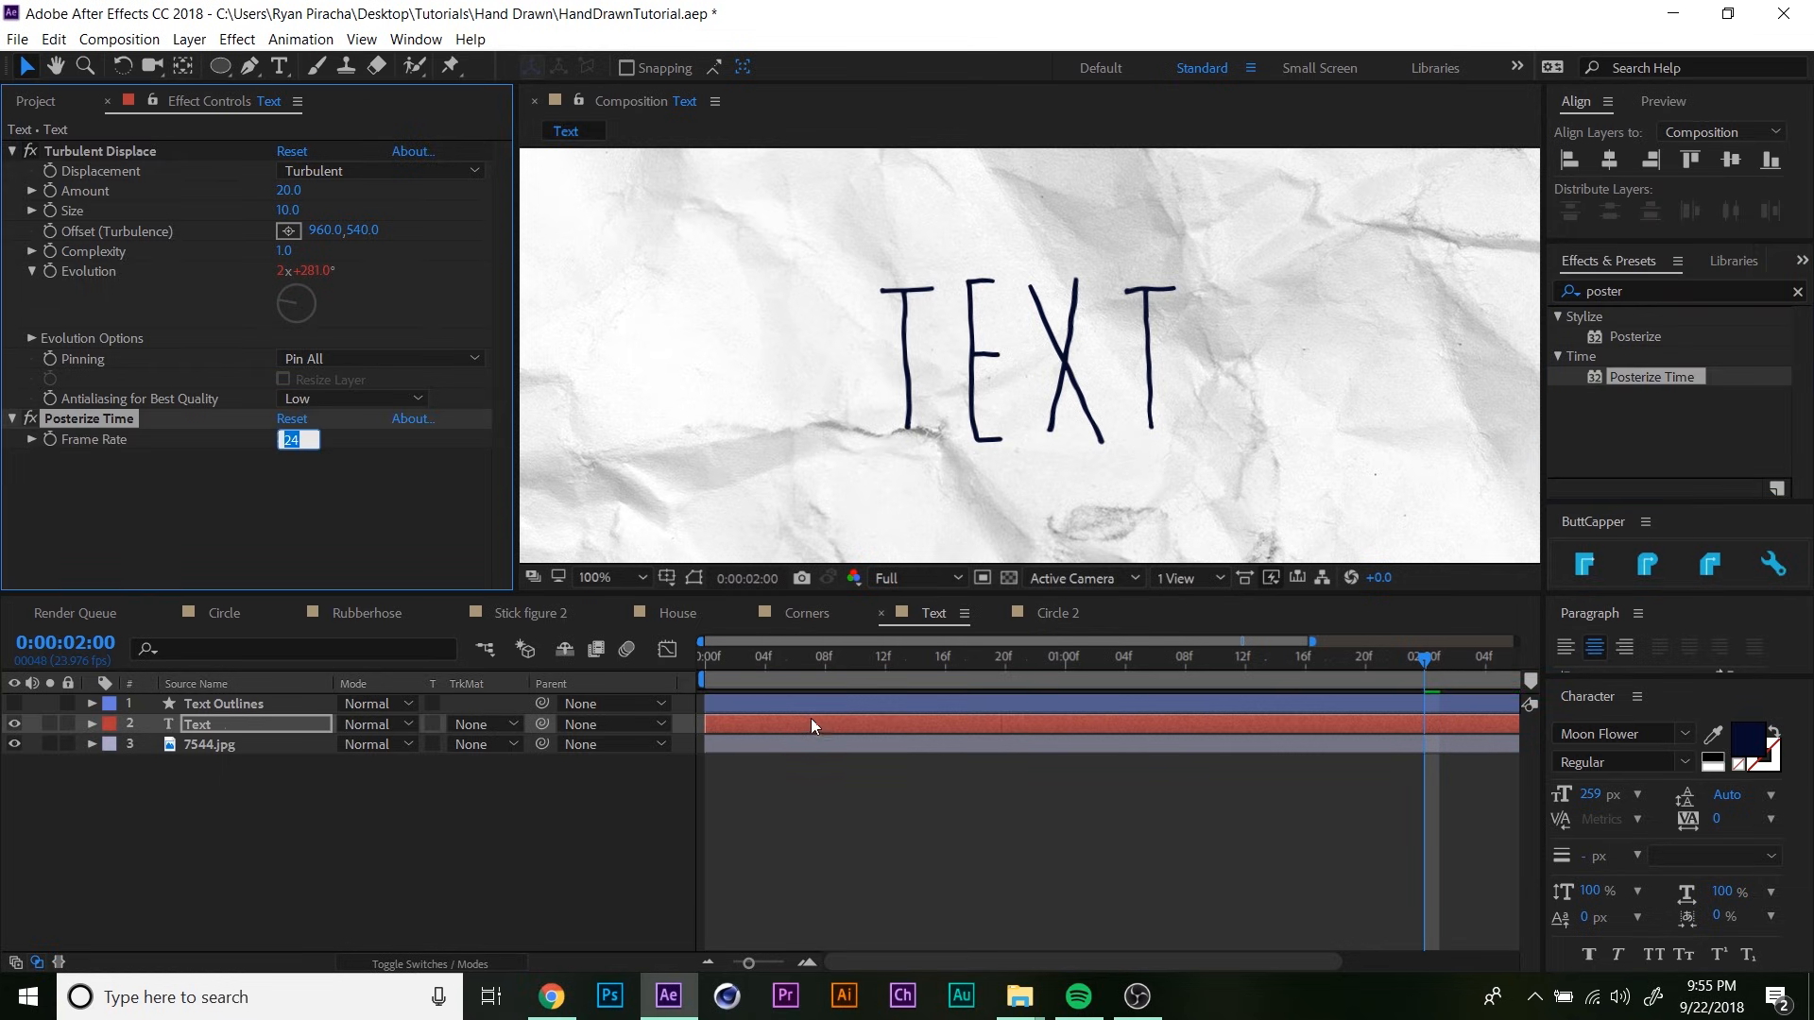
pyautogui.write('8')
pyautogui.press('Return')
pyautogui.press('space')
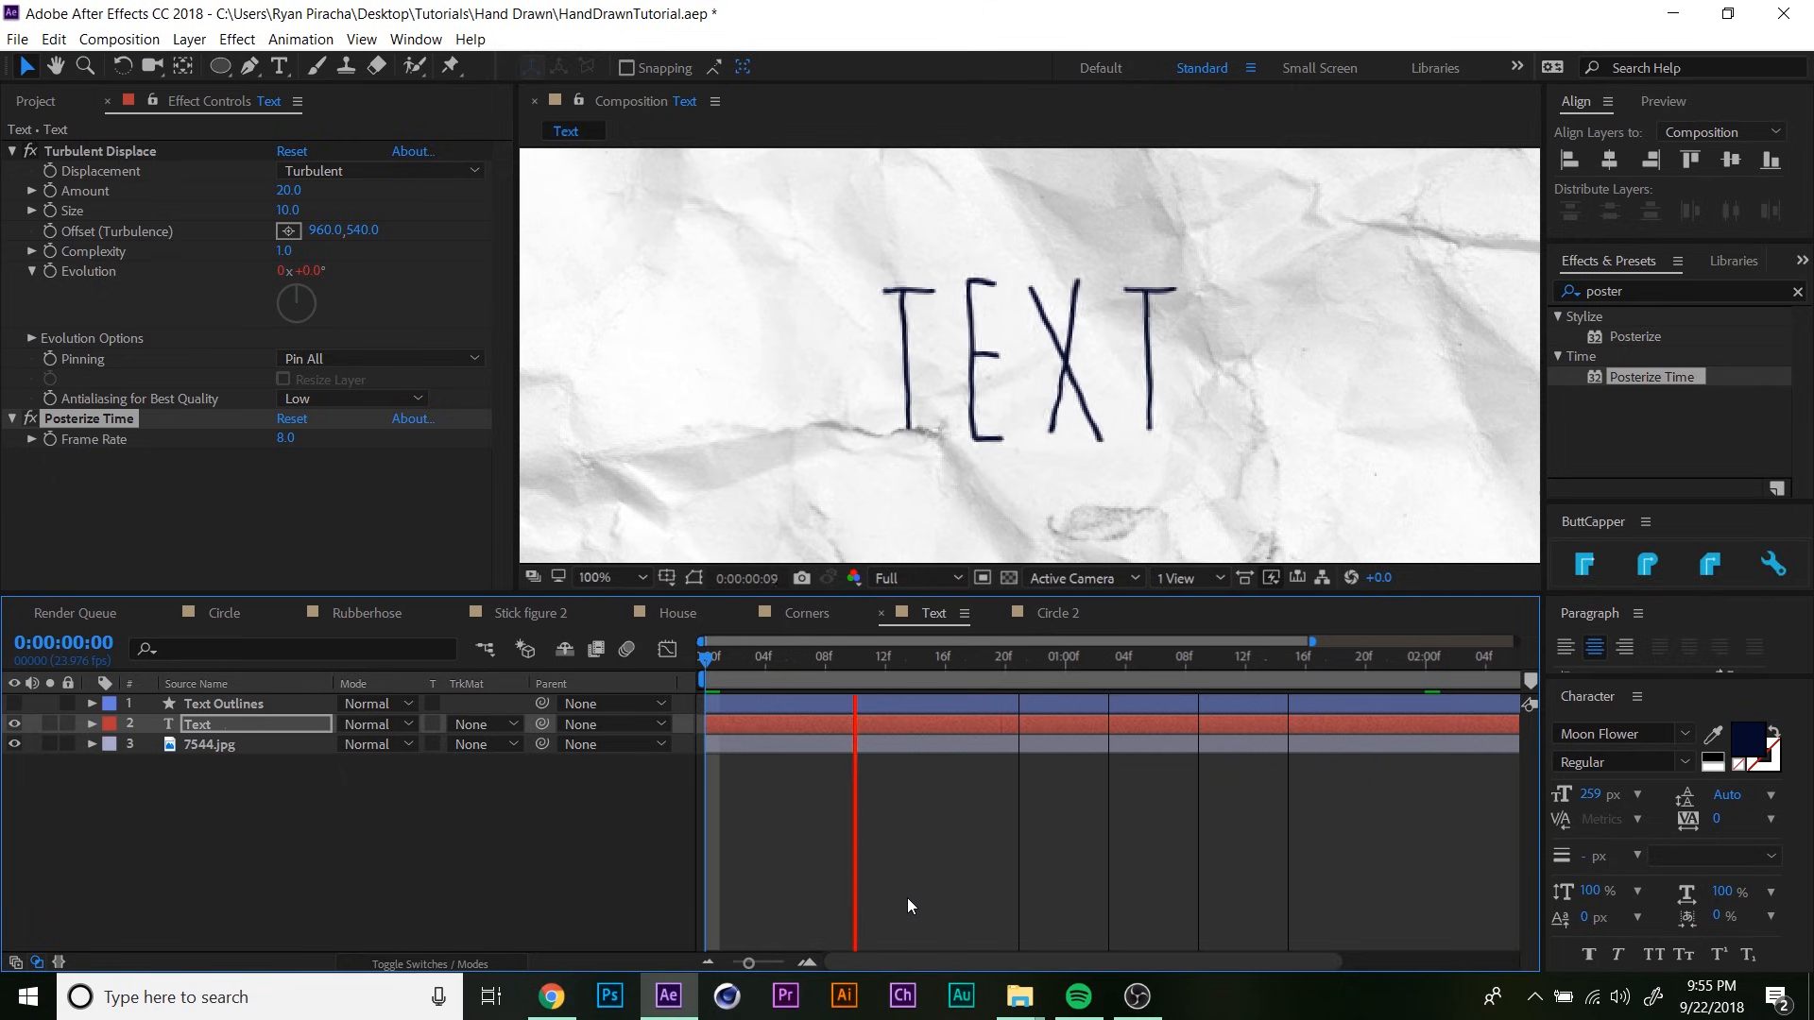
pyautogui.press('space')
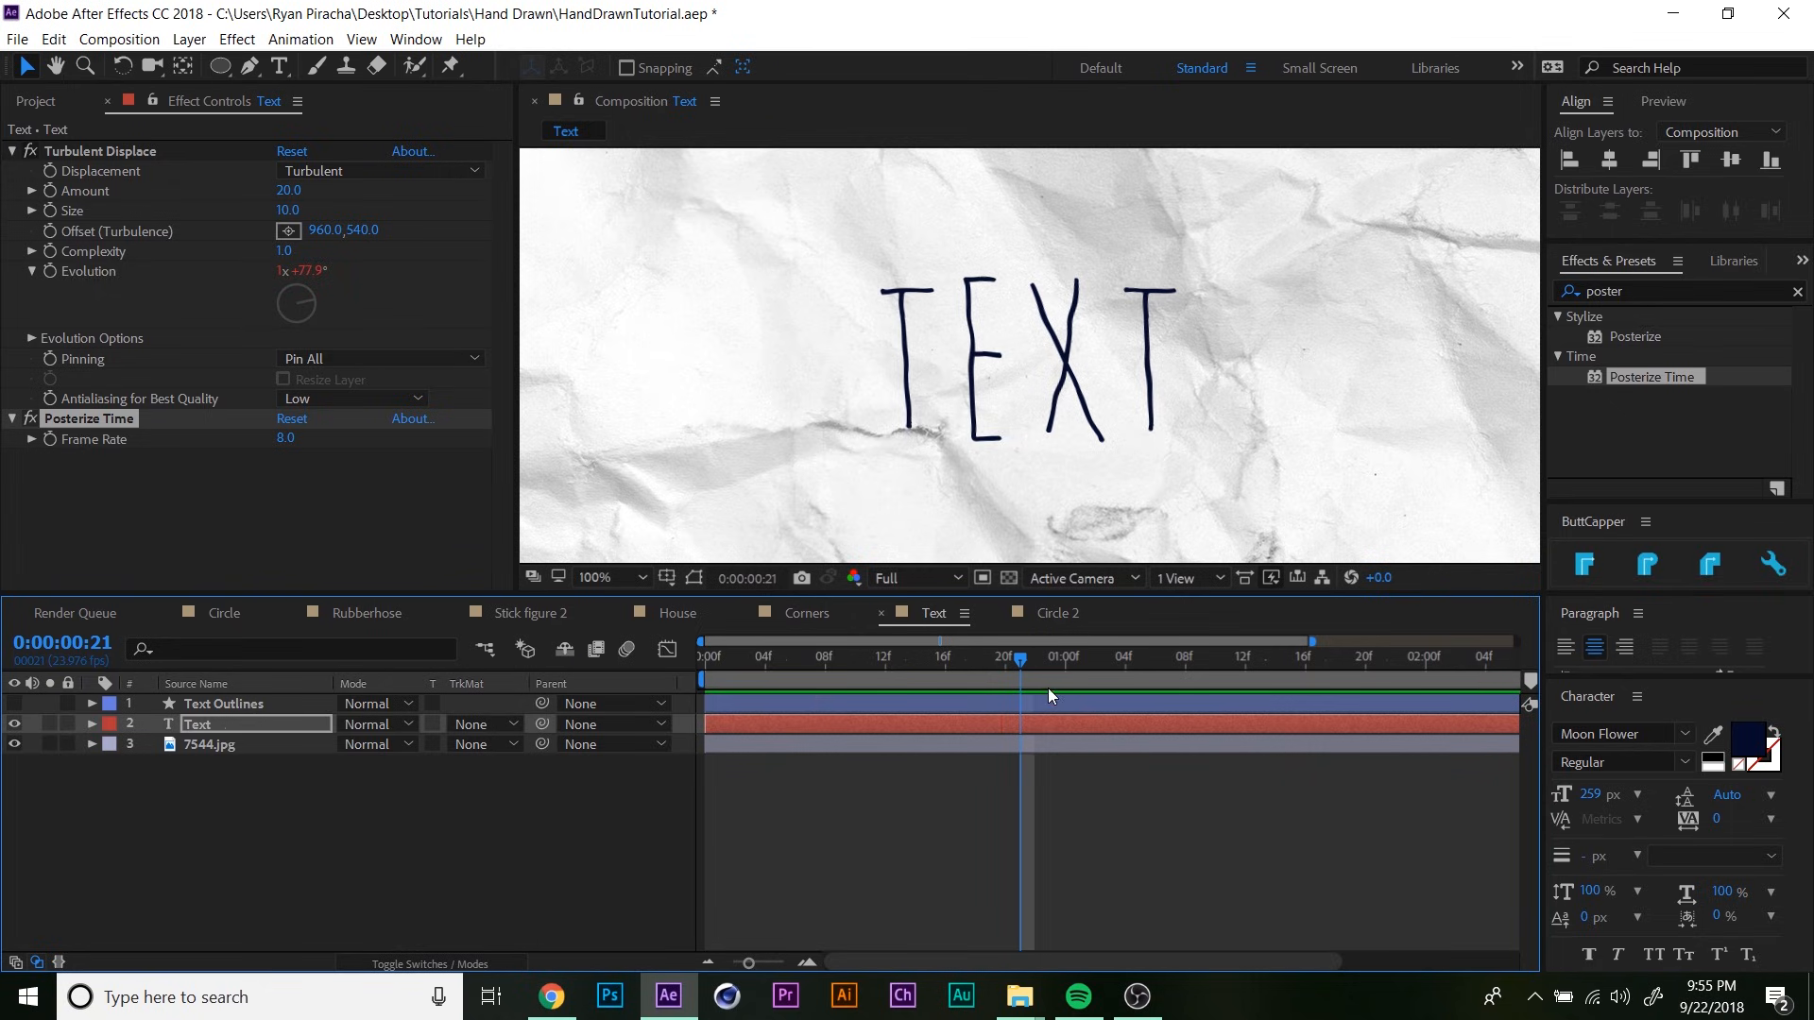
# - Open the Circle 2 composition and preview its animation from the start
pyautogui.click(1052, 612)
pyautogui.moveTo(756, 655); pyautogui.dragTo(618, 695)
pyautogui.press('space')
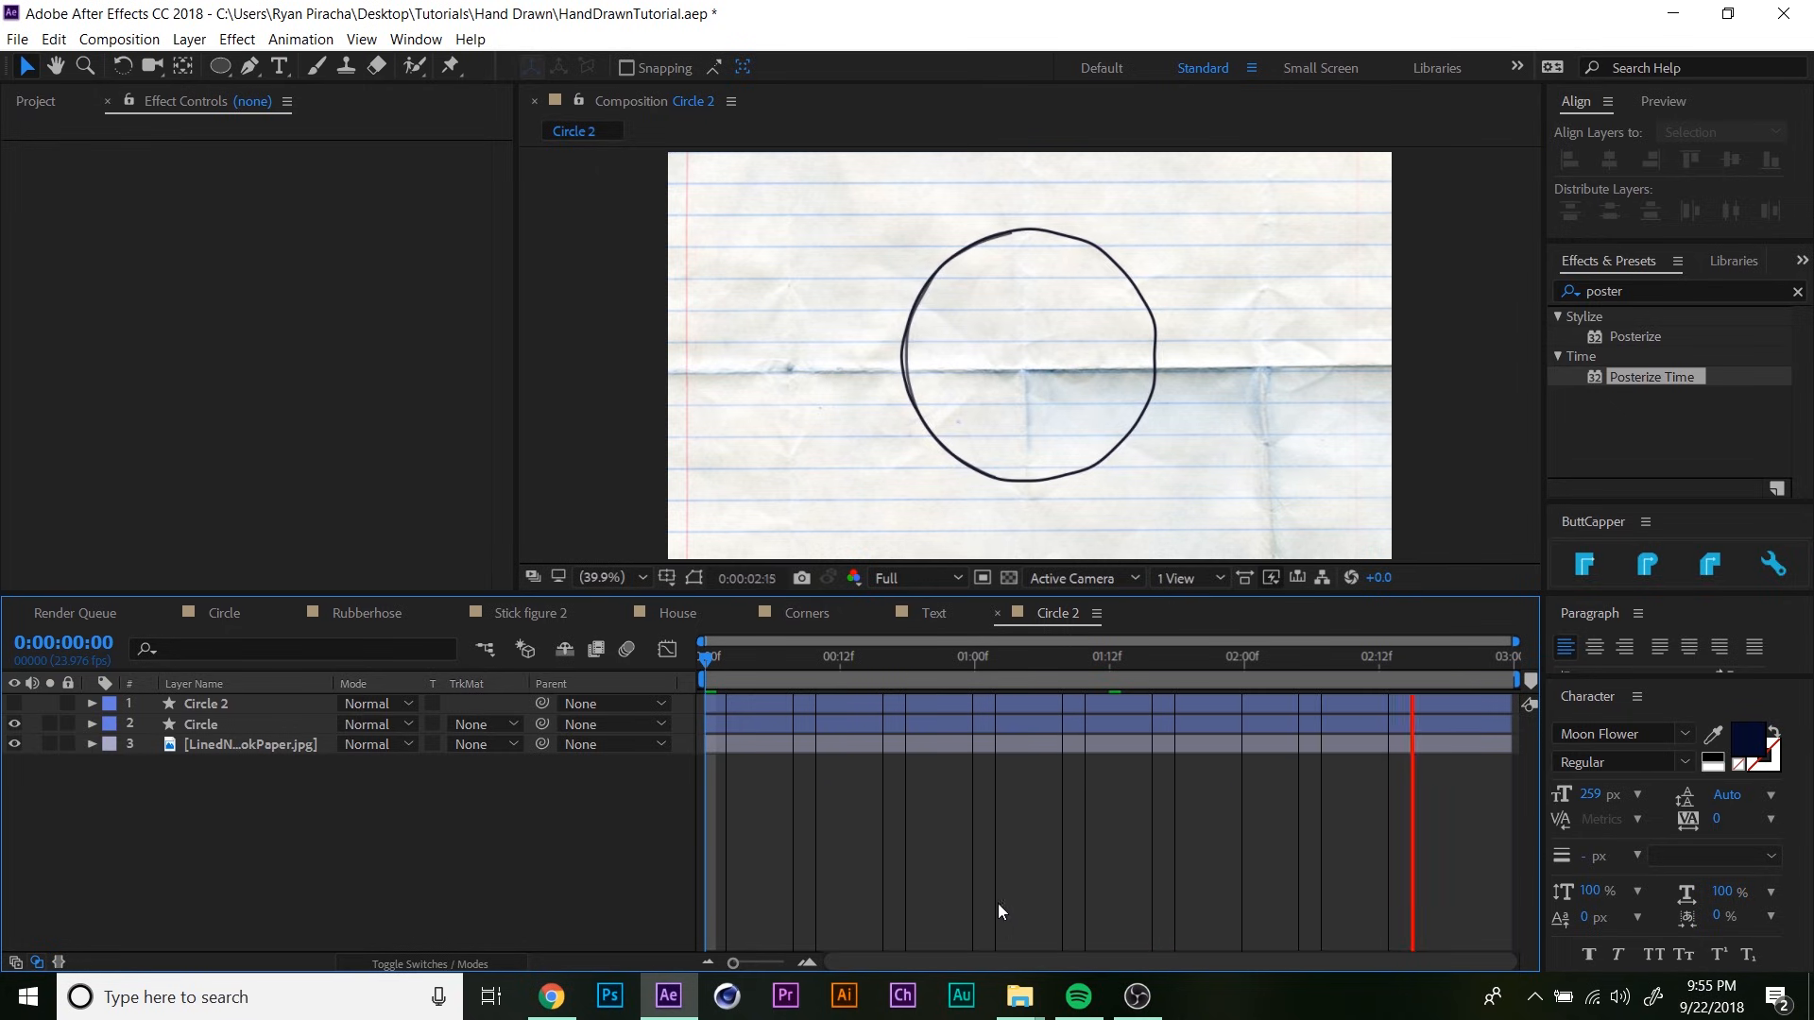
pyautogui.press('space')
# - Apply the Roughen Edges effect to the Circle layer and inspect the circle's lower edge at 100% zoom
pyautogui.click(227, 725)
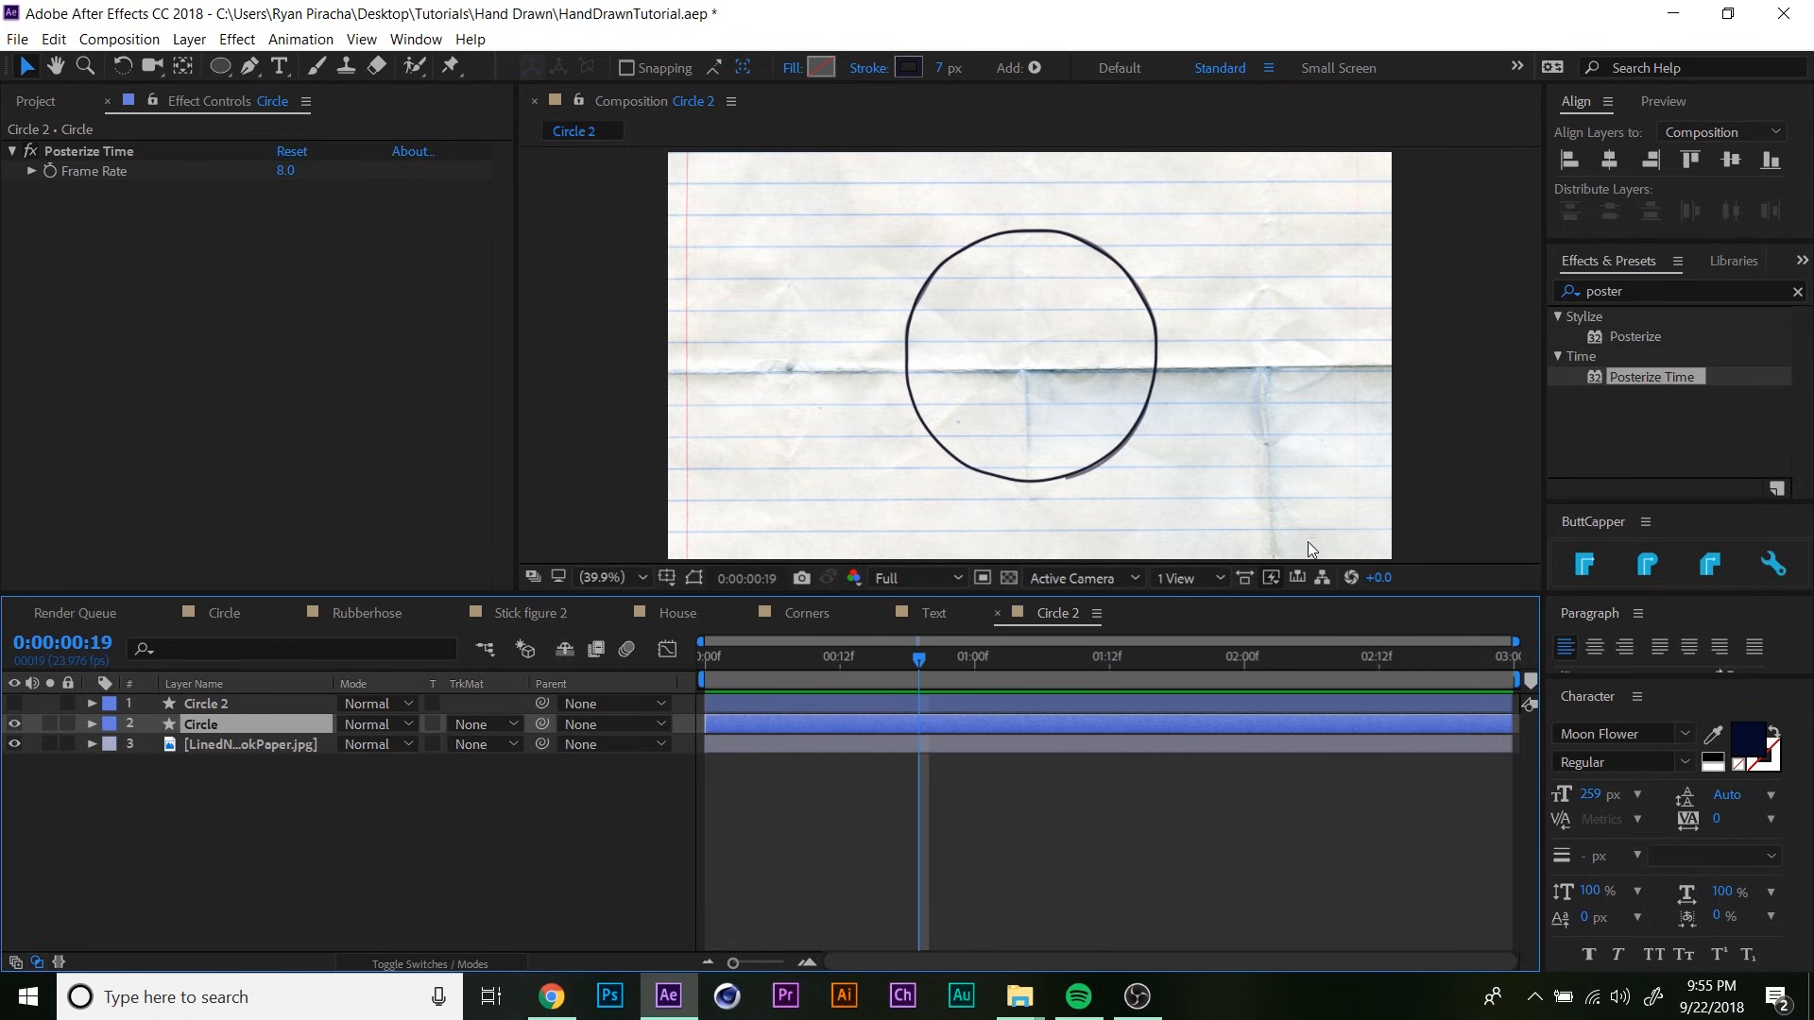
pyautogui.click(1653, 292)
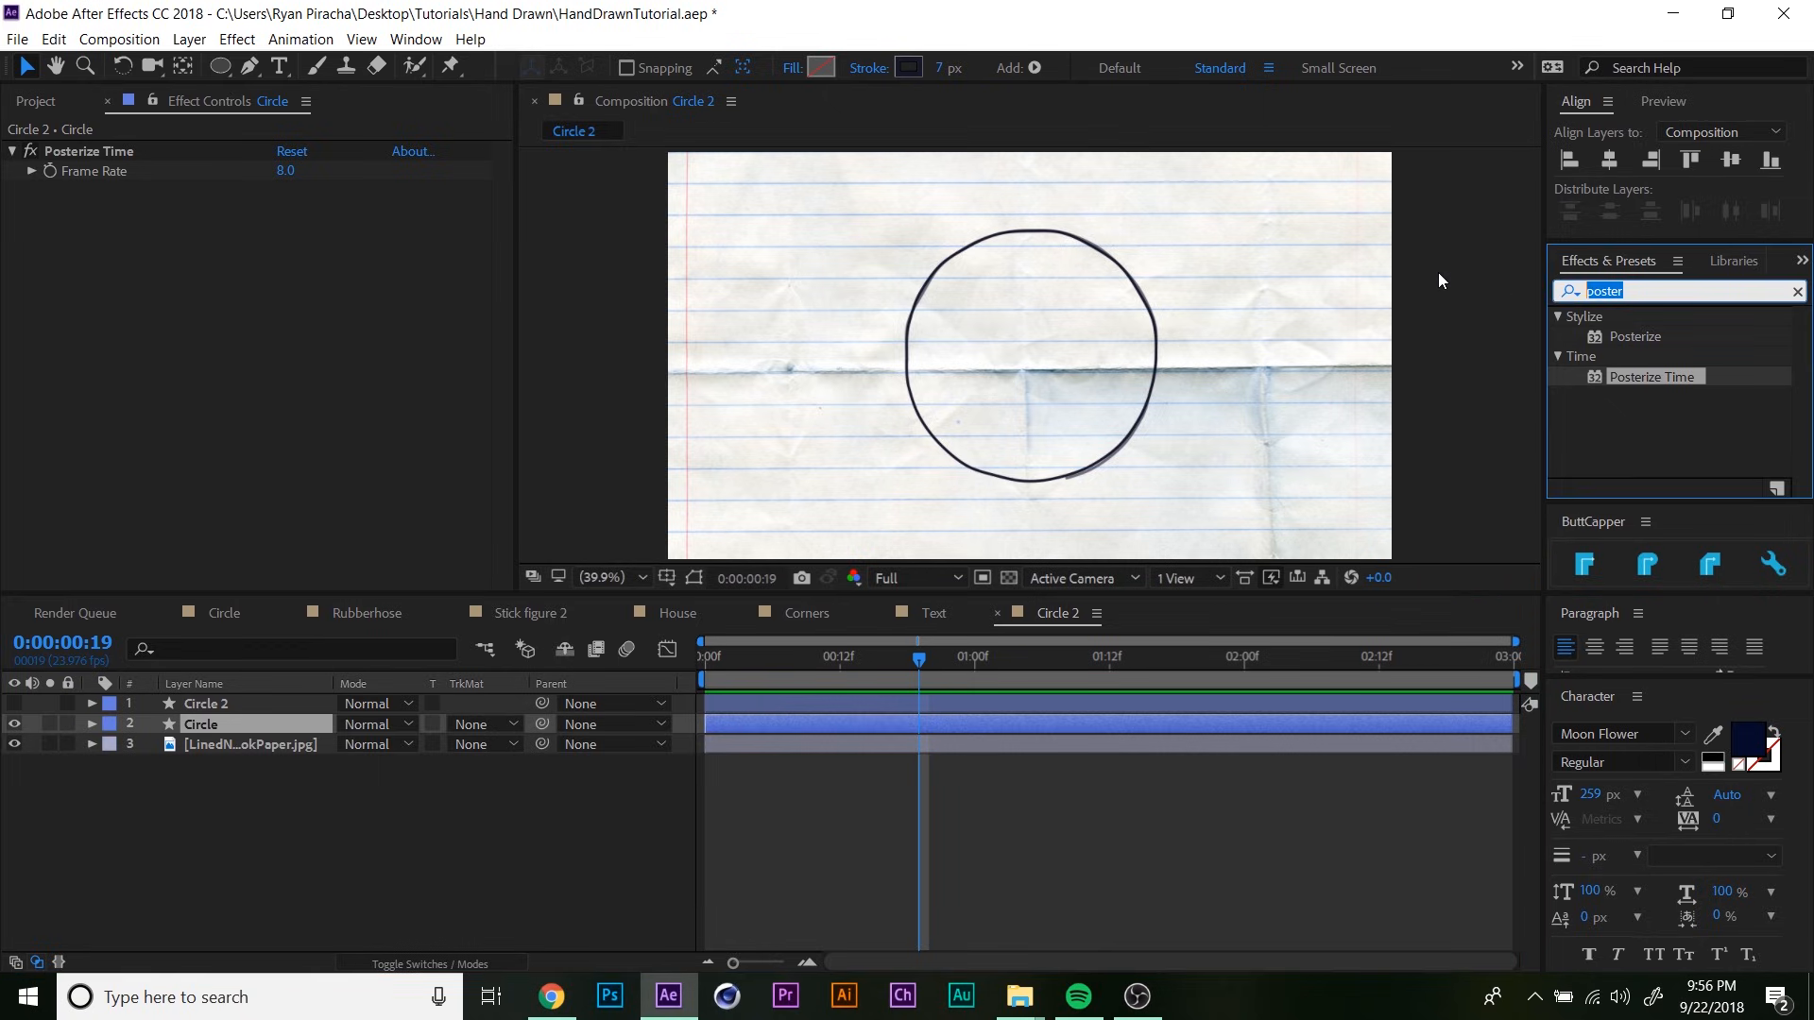
pyautogui.write('rough')
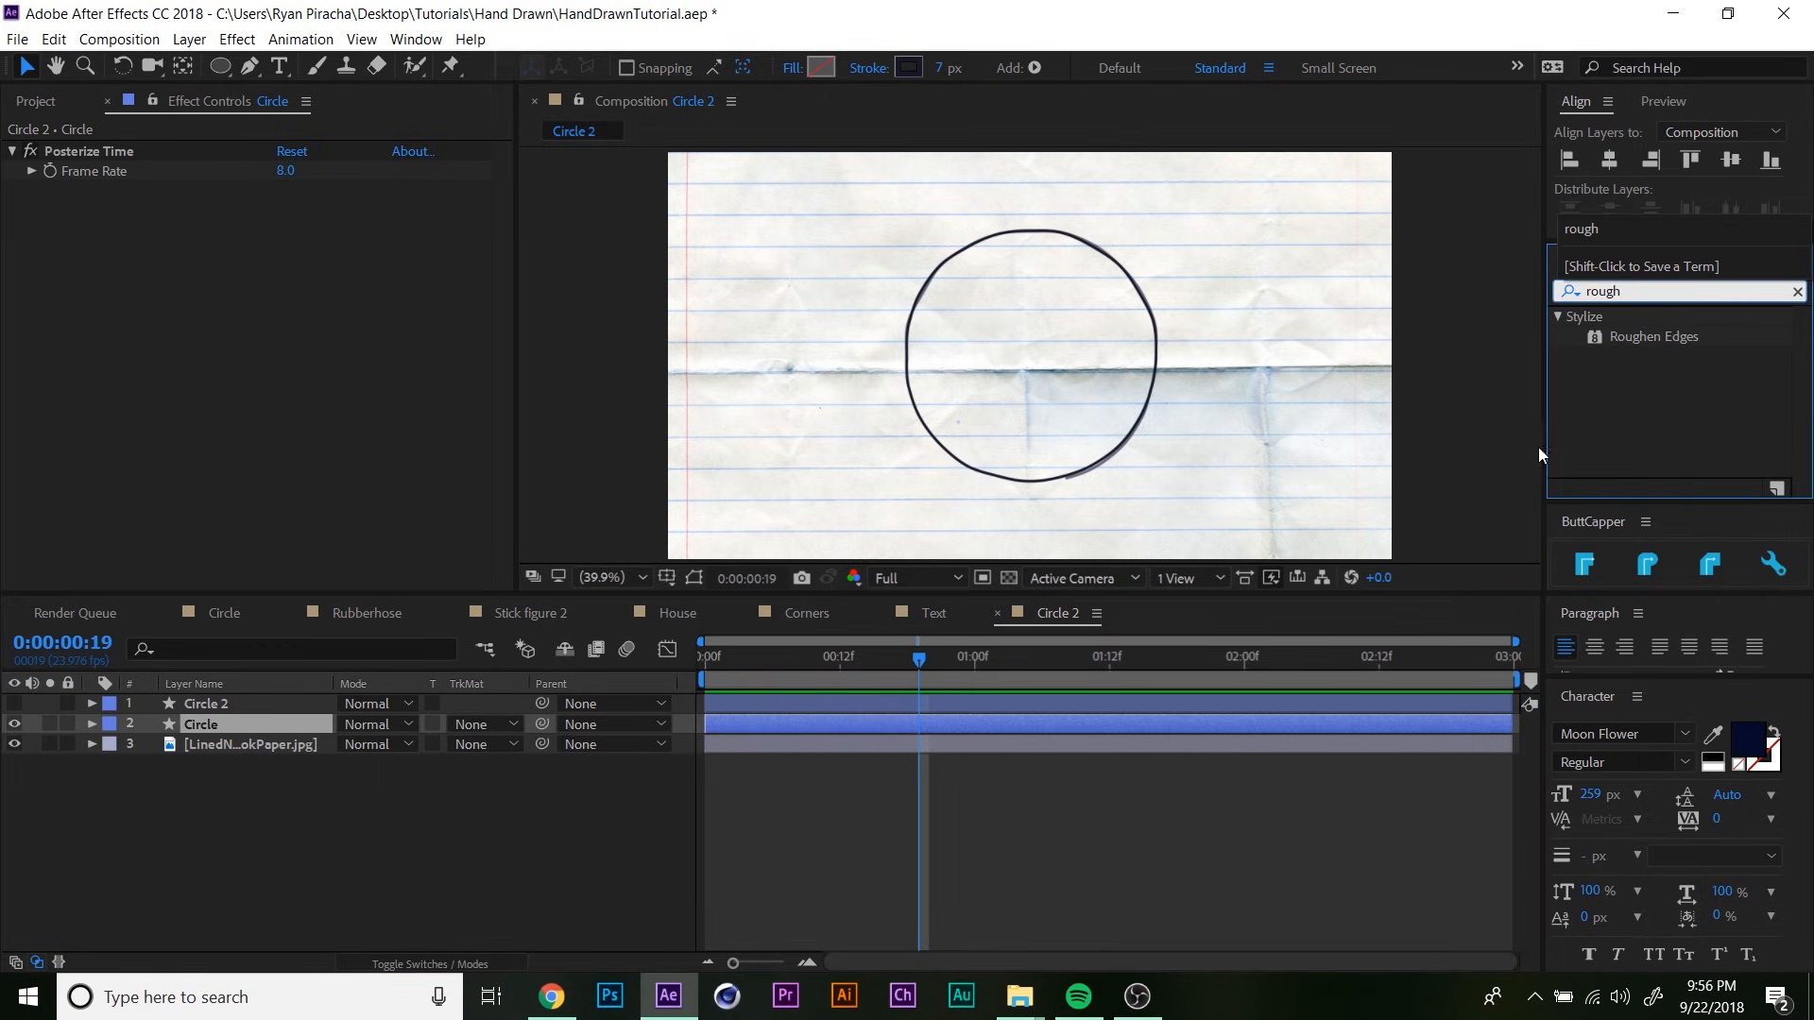
pyautogui.moveTo(1651, 337); pyautogui.dragTo(219, 723)
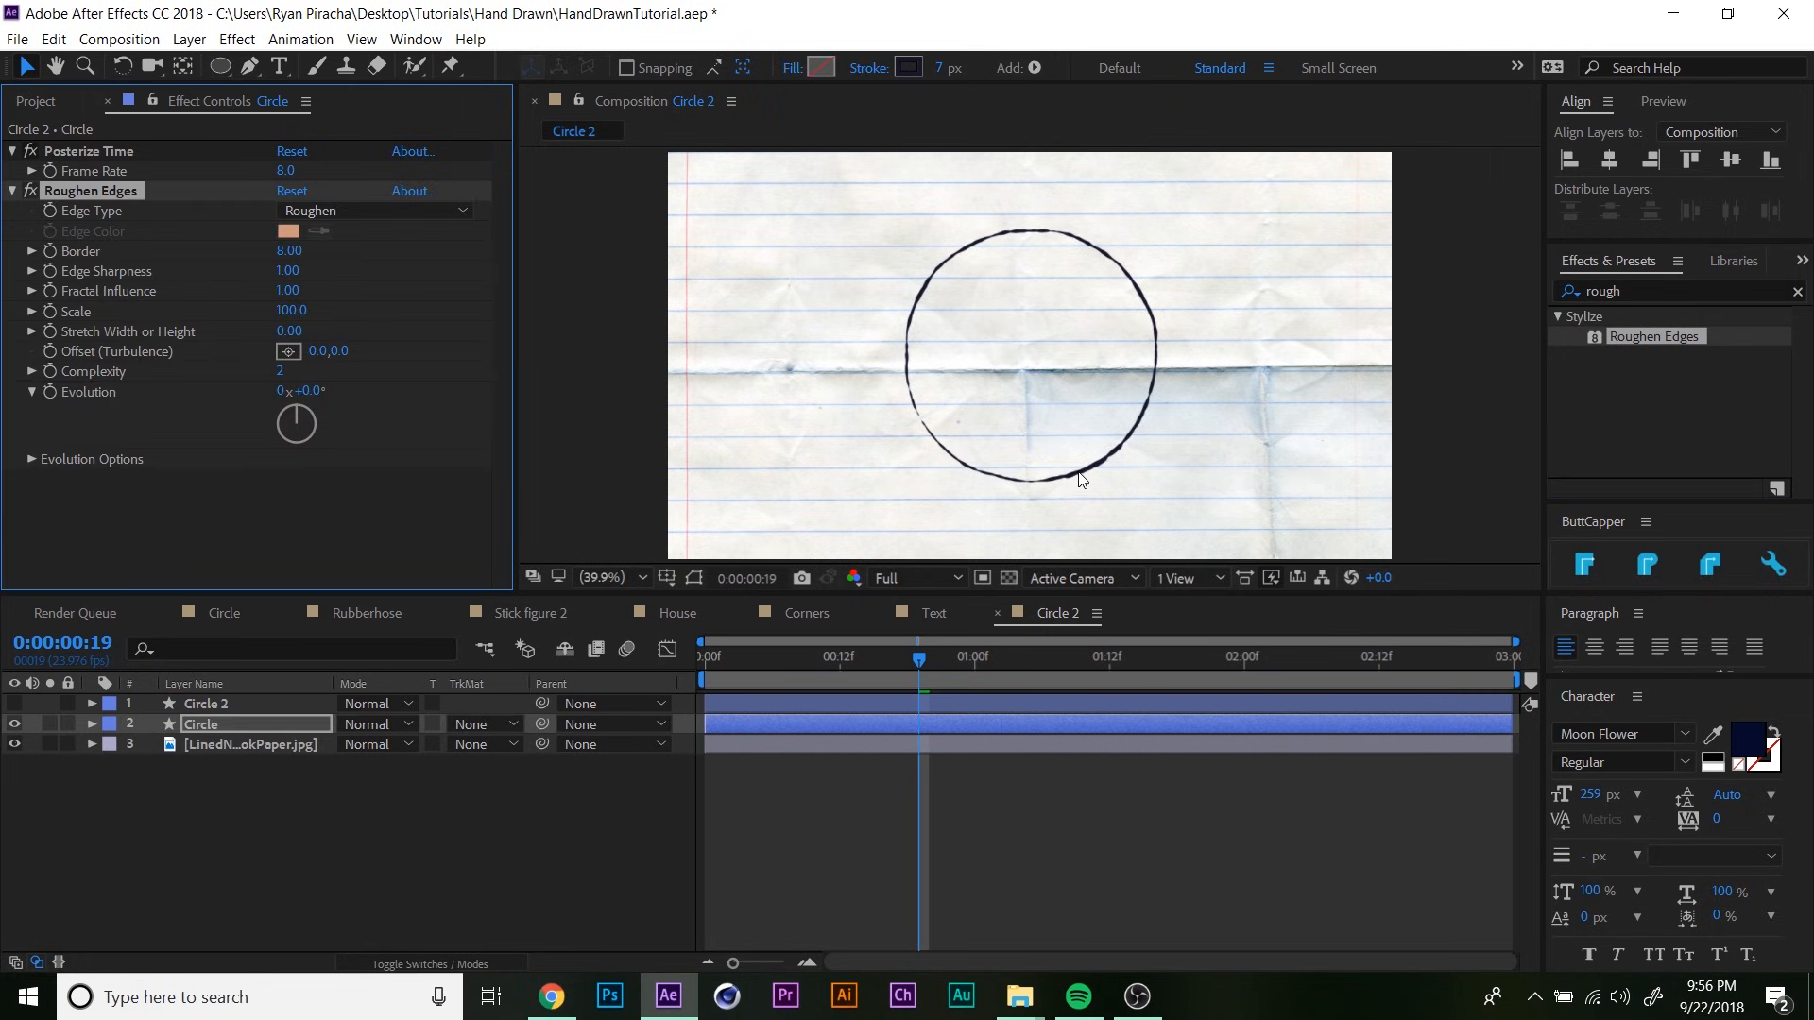
pyautogui.press('/')
pyautogui.moveTo(1207, 485); pyautogui.dragTo(1146, 295)
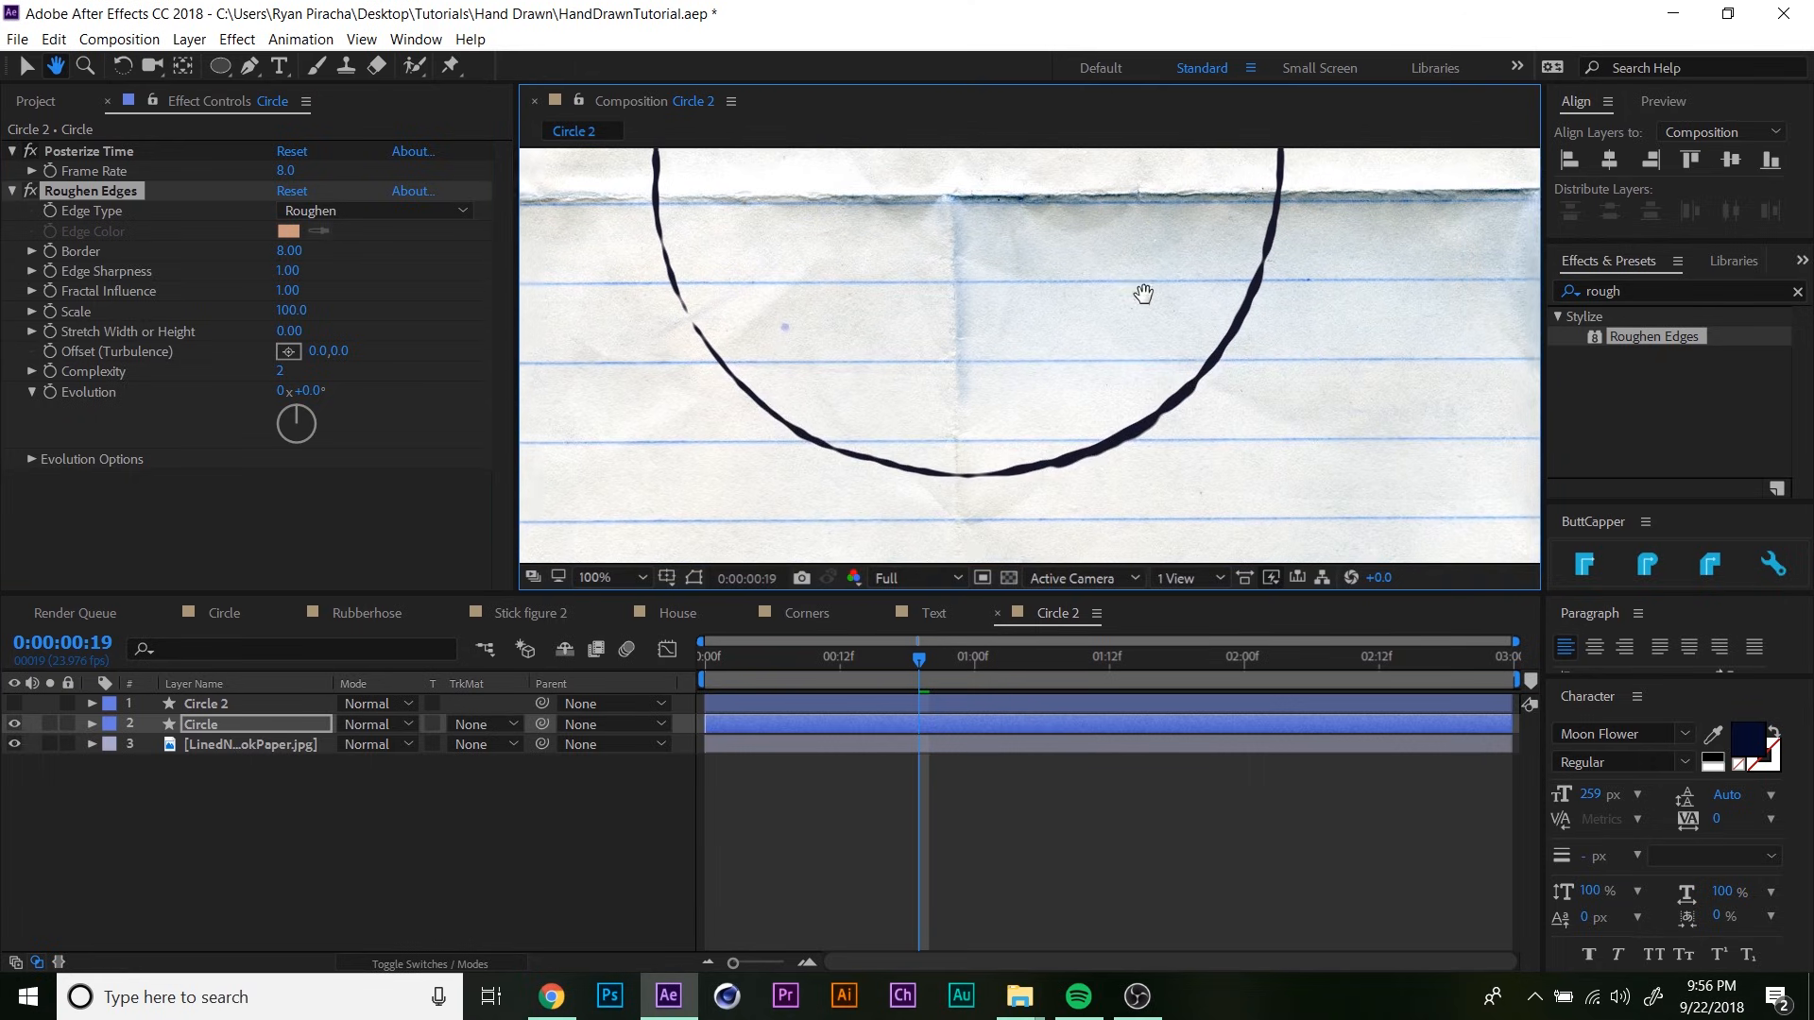
# - Compare the circle with Roughen Edges disabled and enabled, and examine its outline all around at close zoom
pyautogui.click(31, 191)
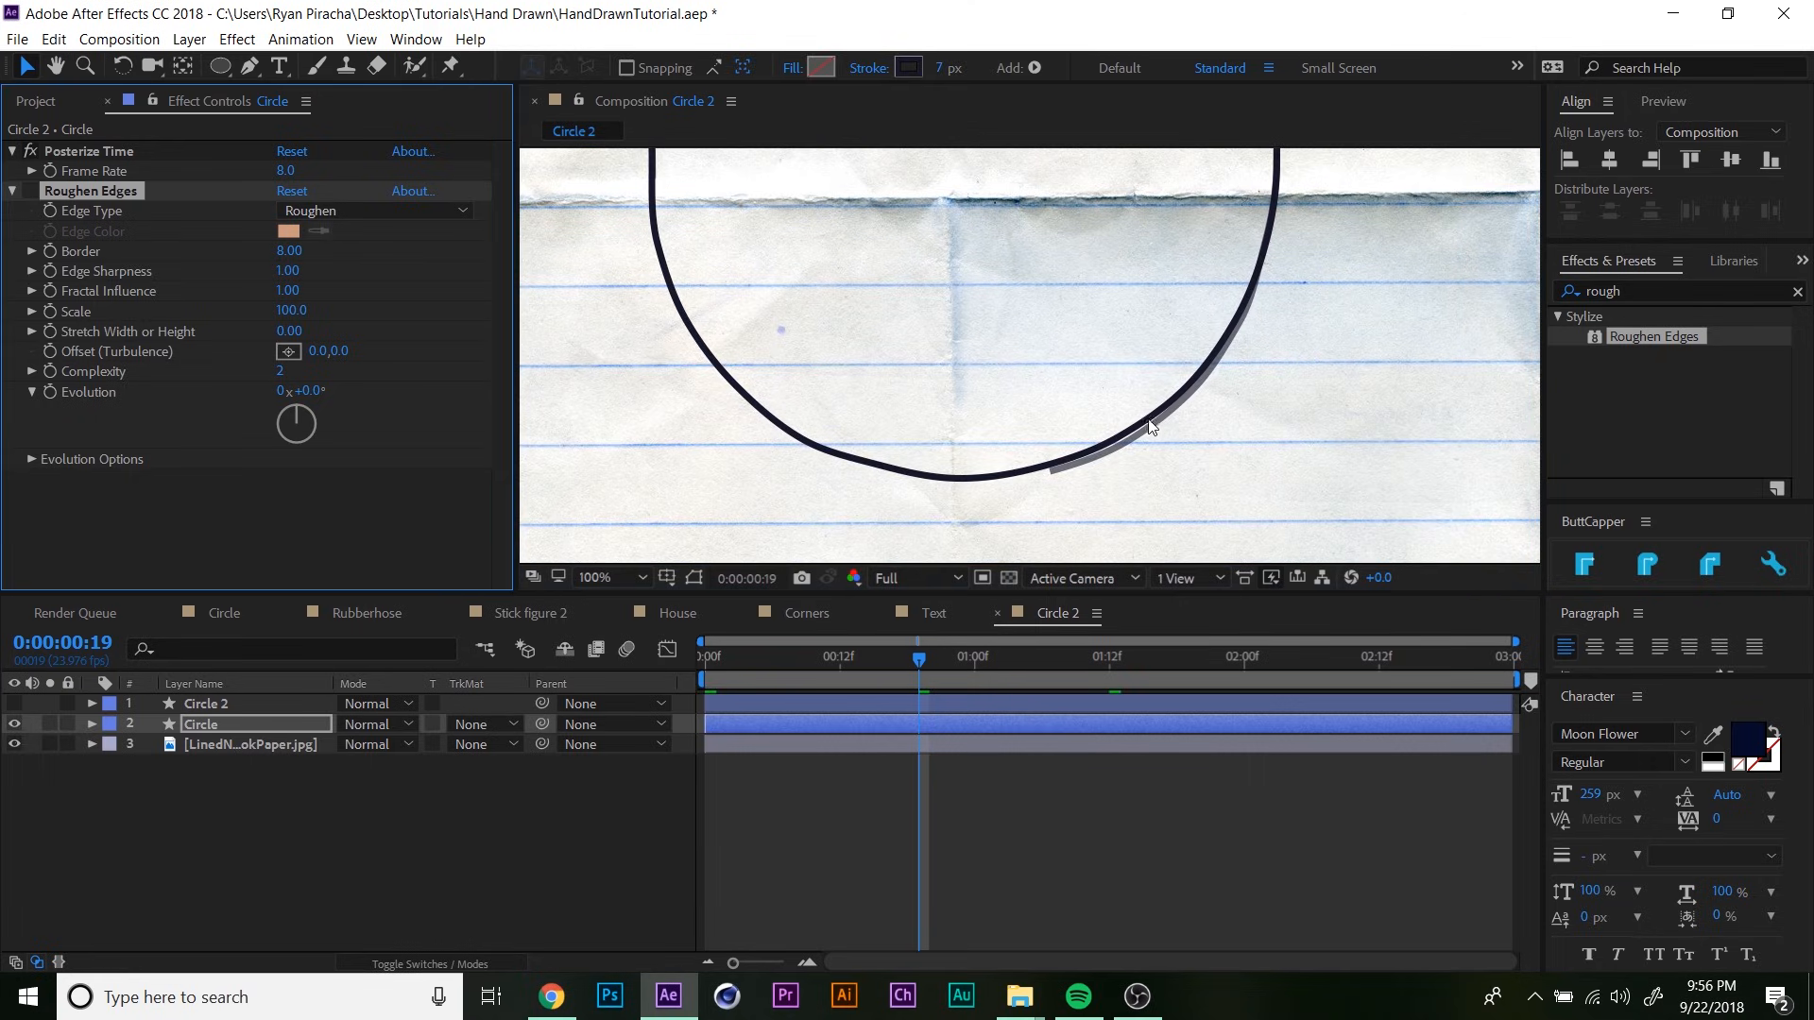
pyautogui.click(32, 193)
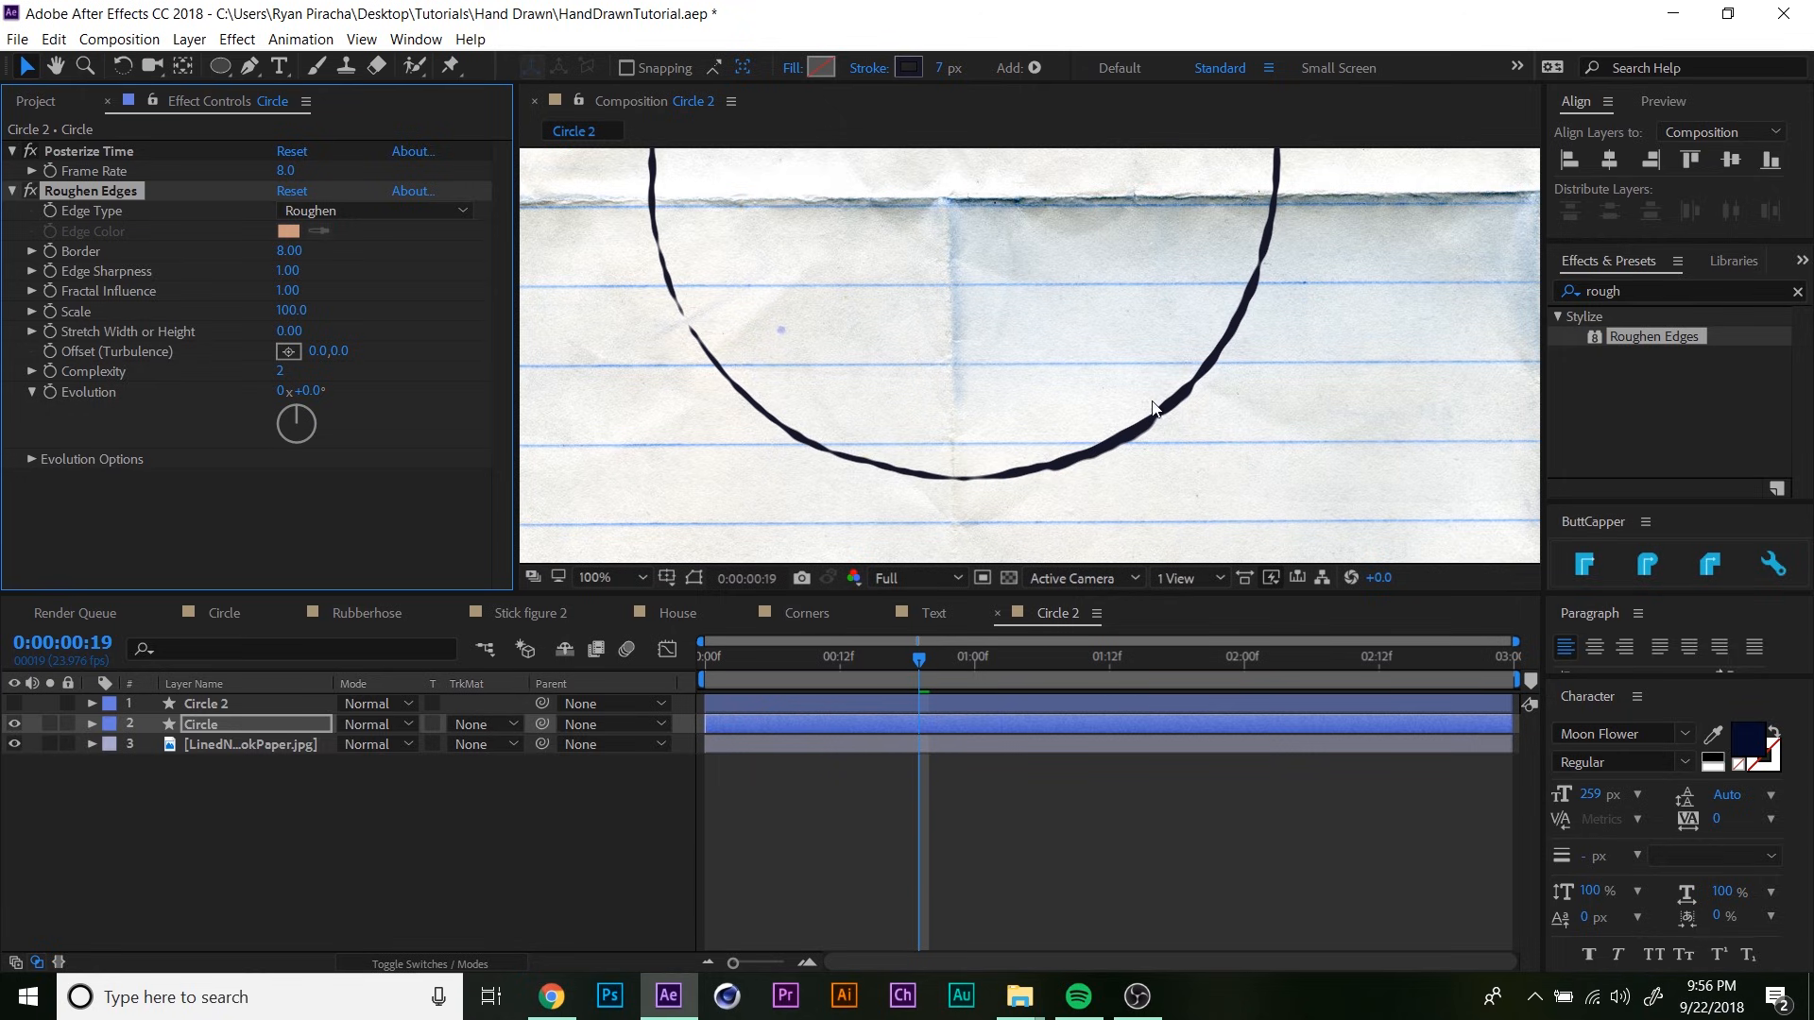
pyautogui.moveTo(1065, 356); pyautogui.dragTo(1102, 440)
pyautogui.moveTo(1182, 312)
pyautogui.mouseDown()
pyautogui.moveTo(1178, 427)
pyautogui.moveTo(1175, 332)
pyautogui.mouseUp()
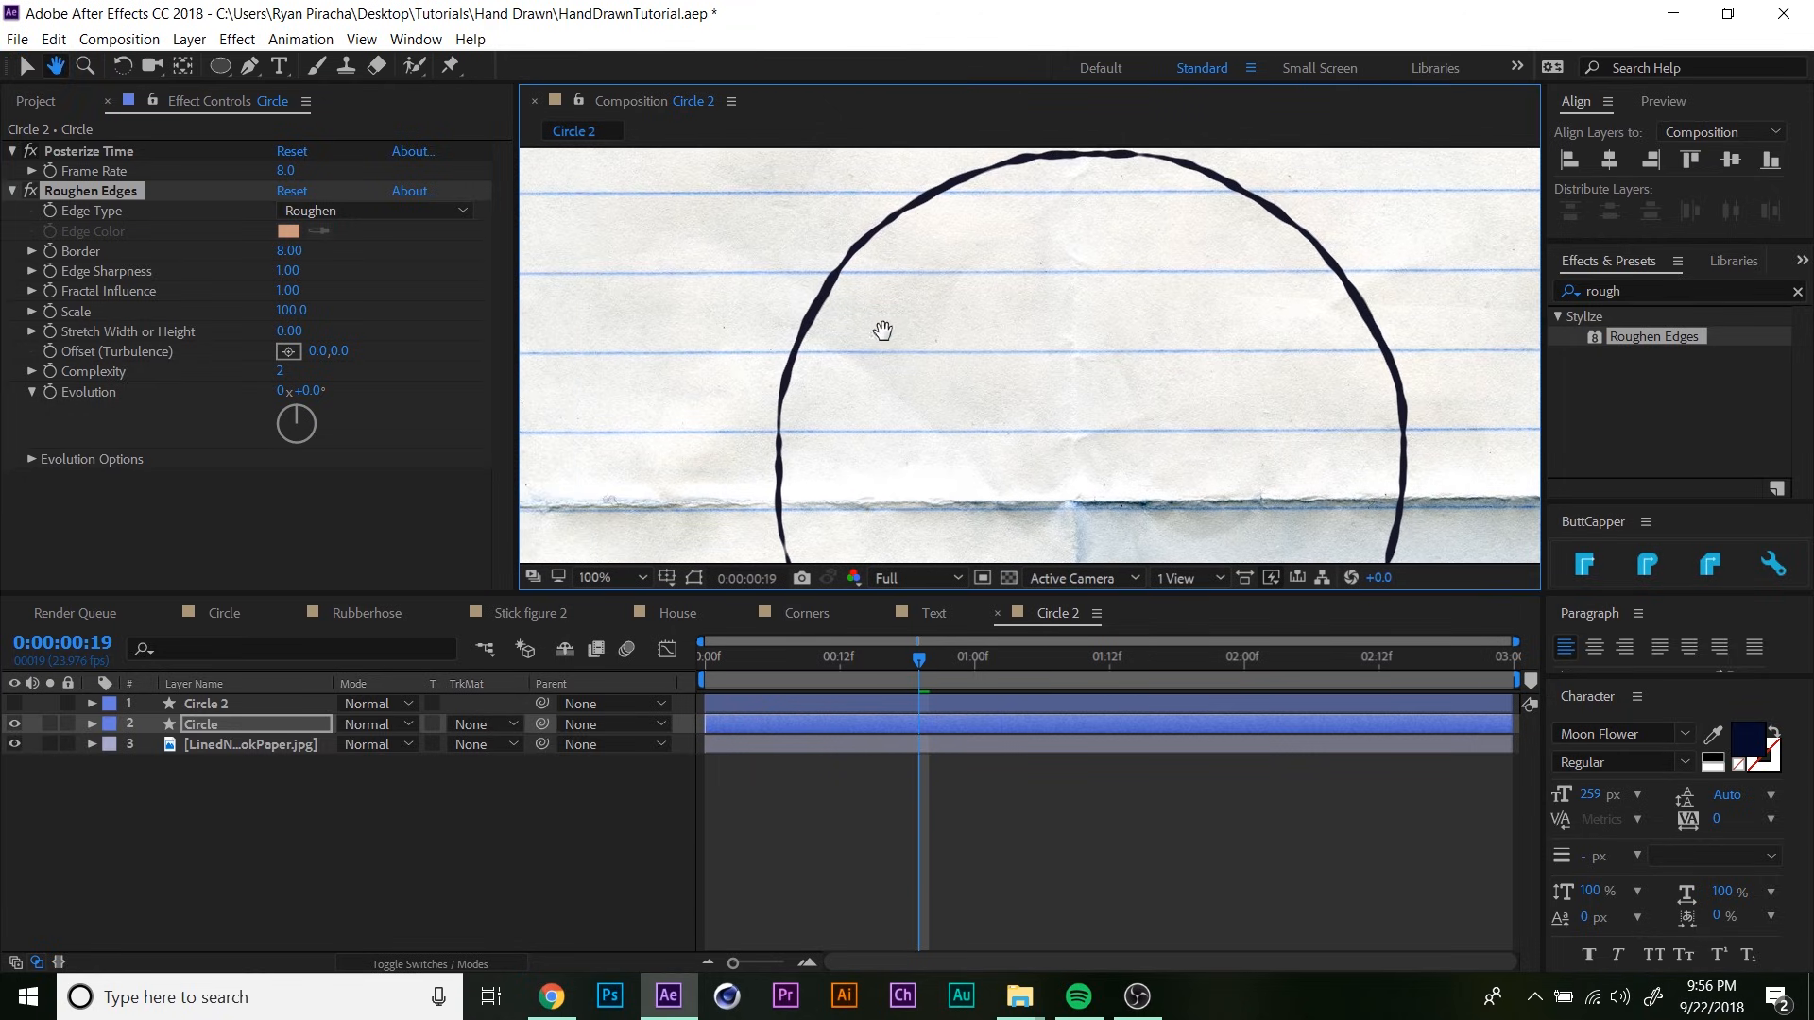
pyautogui.moveTo(883, 332); pyautogui.dragTo(888, 369)
pyautogui.press('v')
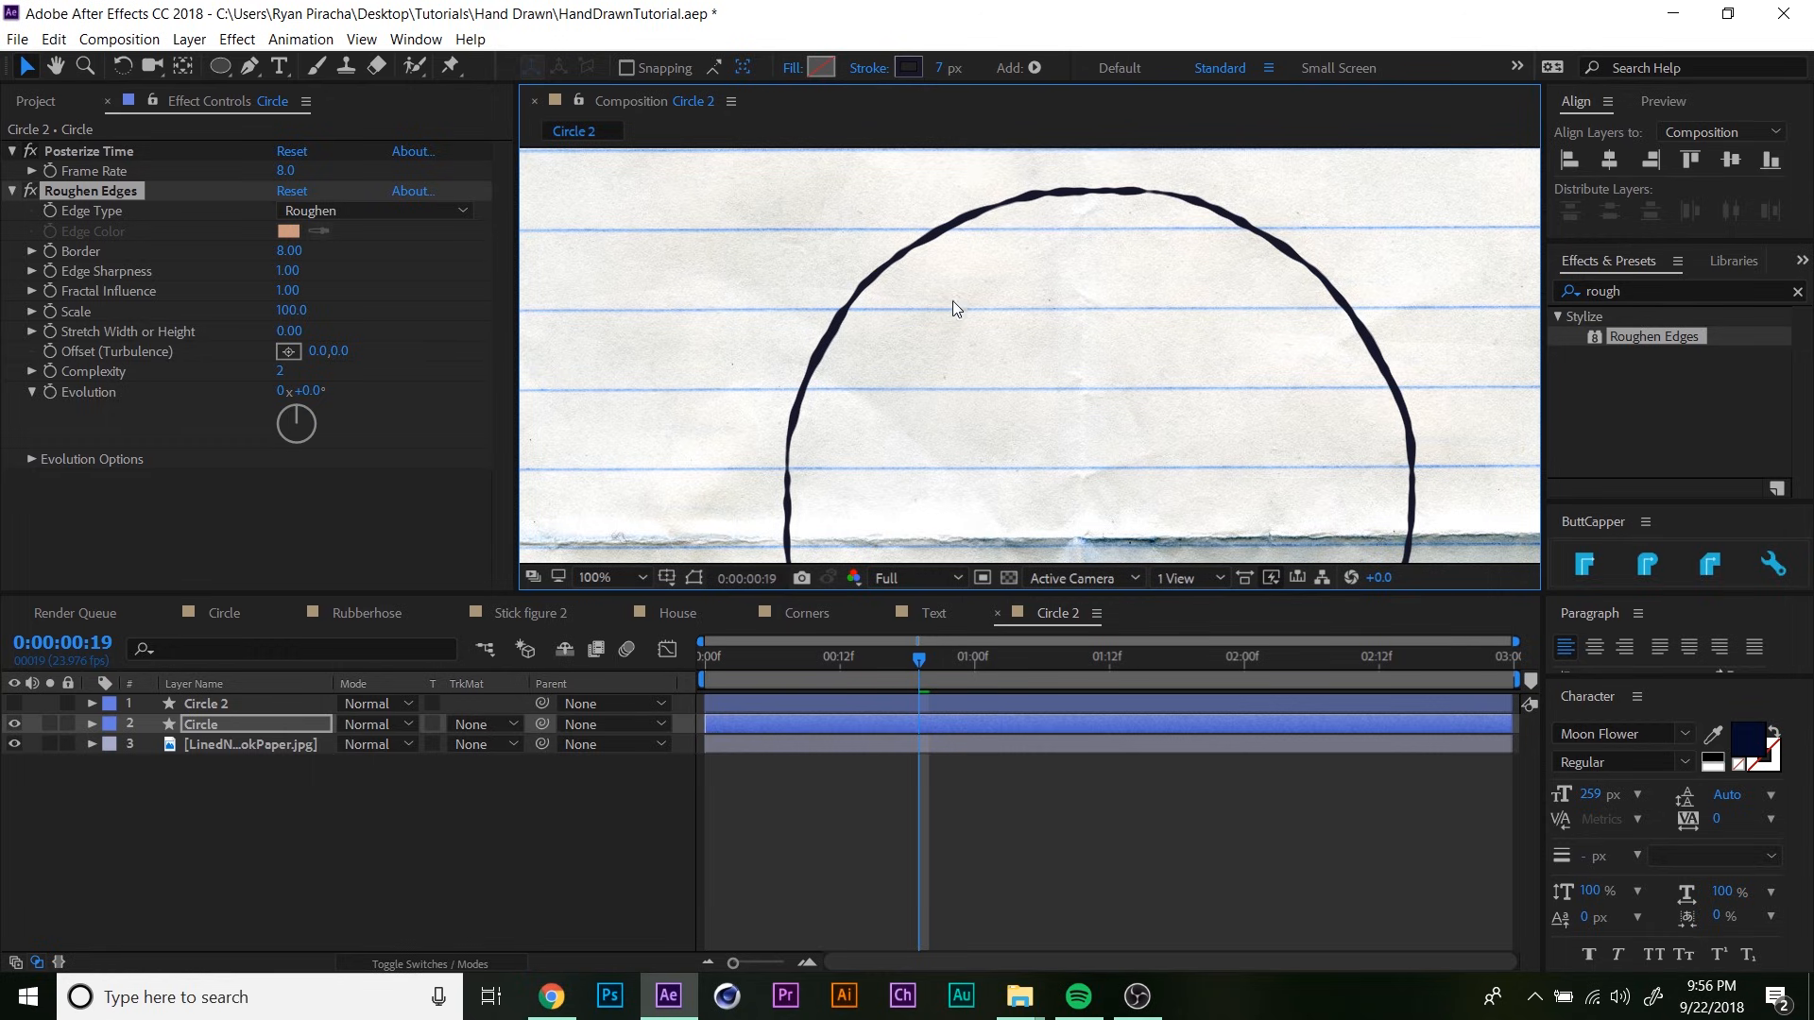
pyautogui.moveTo(937, 265); pyautogui.dragTo(939, 299)
pyautogui.moveTo(873, 363)
pyautogui.mouseDown()
pyautogui.moveTo(891, 295)
pyautogui.moveTo(861, 332)
pyautogui.moveTo(870, 406)
pyautogui.moveTo(844, 233)
pyautogui.mouseUp()
pyautogui.moveTo(949, 388); pyautogui.dragTo(851, 264)
pyautogui.moveTo(1121, 393); pyautogui.dragTo(1001, 469)
pyautogui.moveTo(1073, 216)
pyautogui.mouseDown()
pyautogui.moveTo(1061, 413)
pyautogui.moveTo(1111, 394)
pyautogui.mouseUp()
pyautogui.press(',')
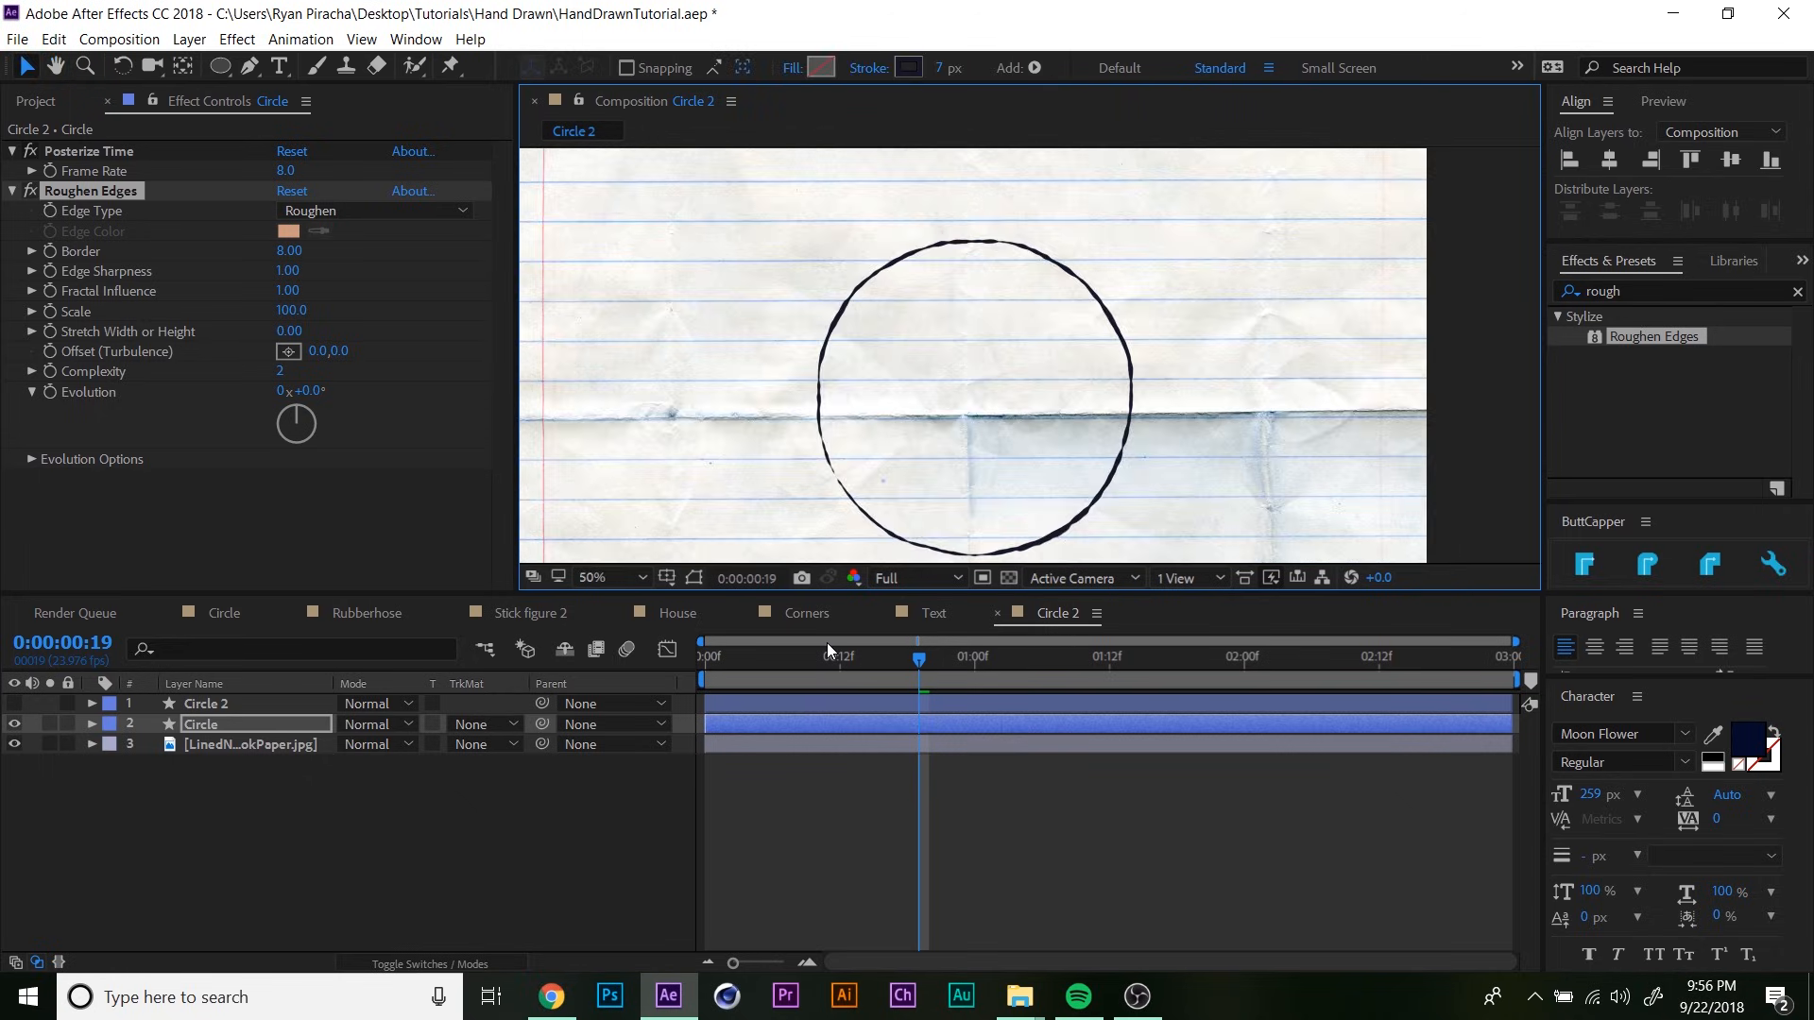
# - Preview the animation of the roughened circle from near the start
pyautogui.moveTo(825, 654); pyautogui.dragTo(793, 731)
pyautogui.press('space')
pyautogui.press('space')
# - Set the Roughen Edges Border to 5 on the Circle layer and preview the animation
pyautogui.click(289, 251)
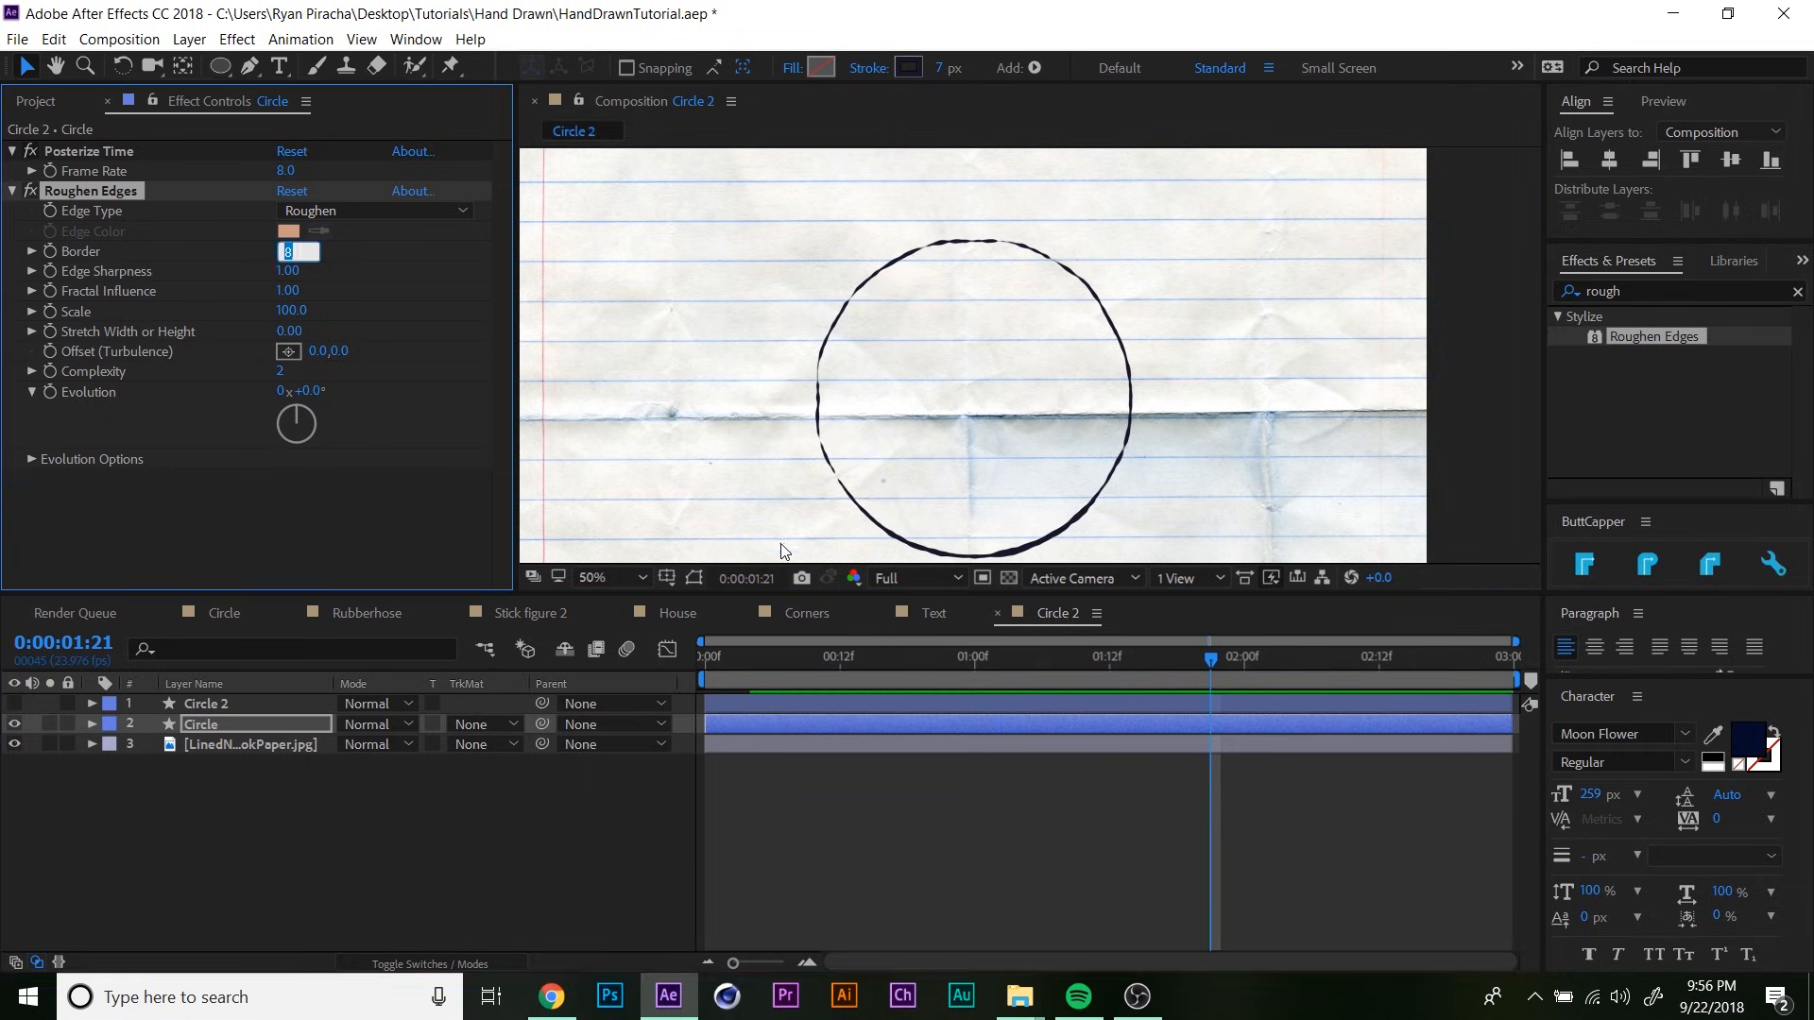
pyautogui.write('5')
pyautogui.press('Return')
pyautogui.moveTo(839, 659); pyautogui.dragTo(751, 661)
pyautogui.press('space')
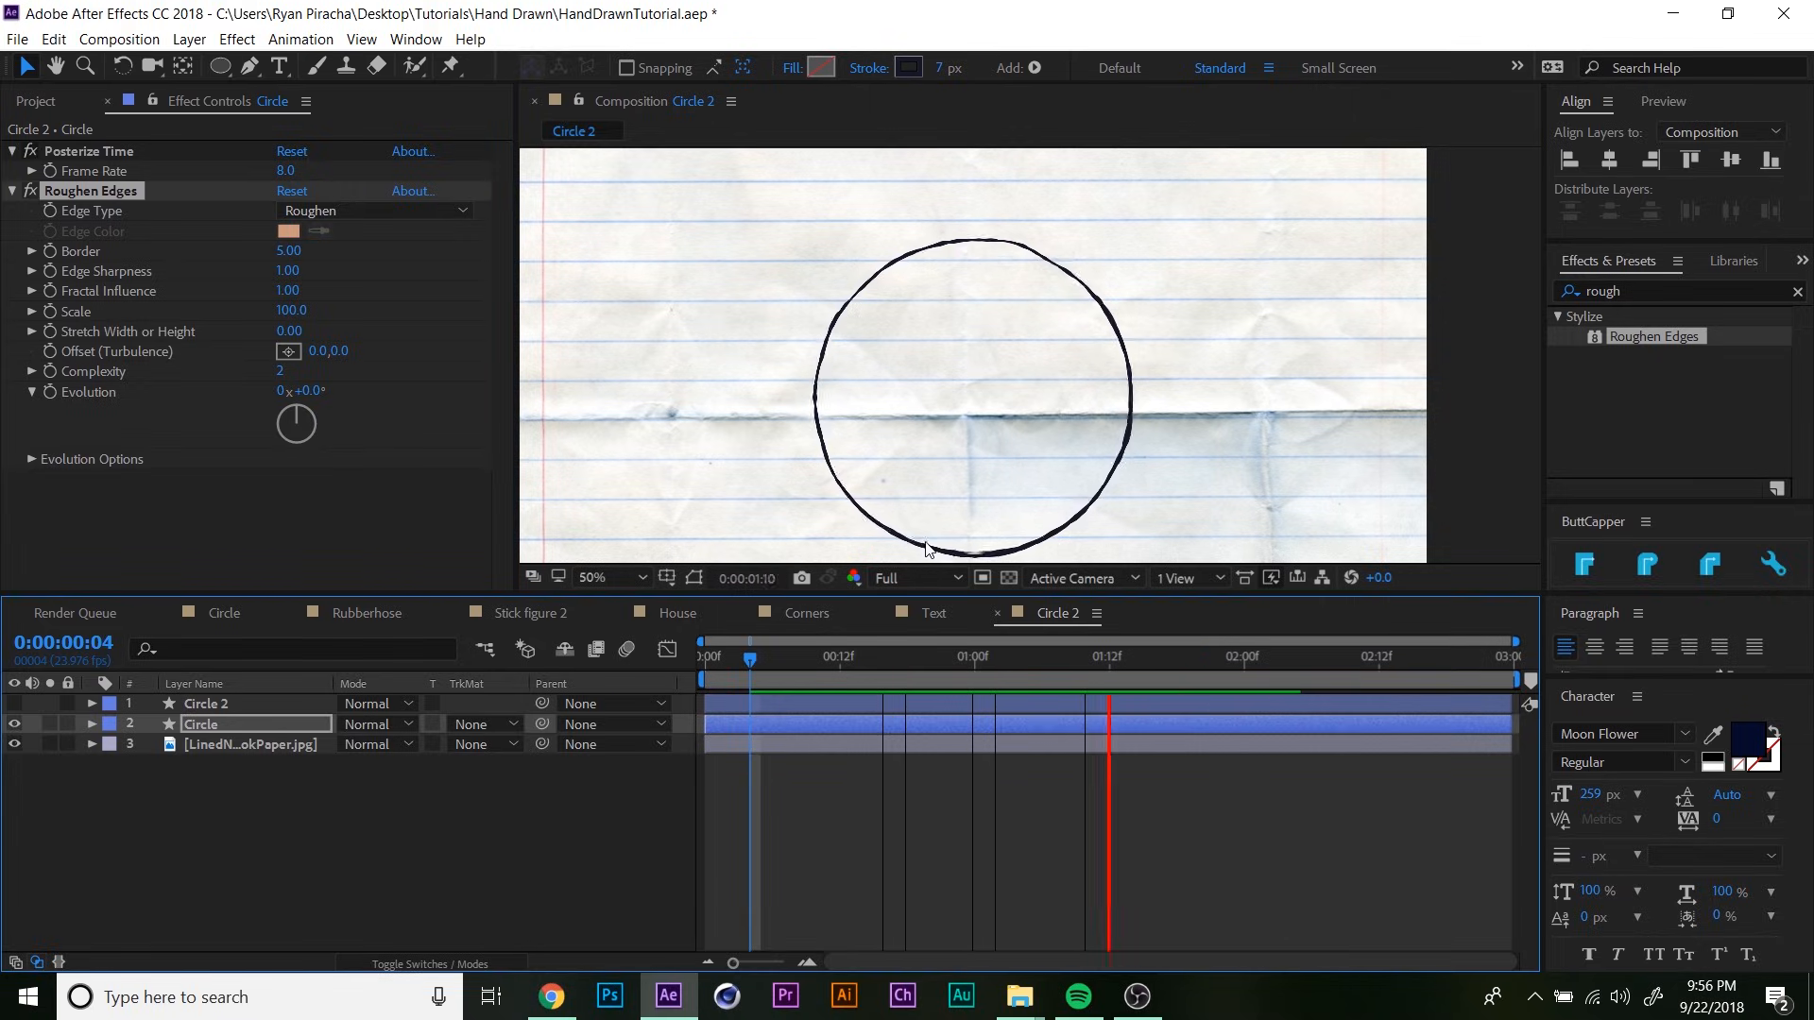
pyautogui.press('space')
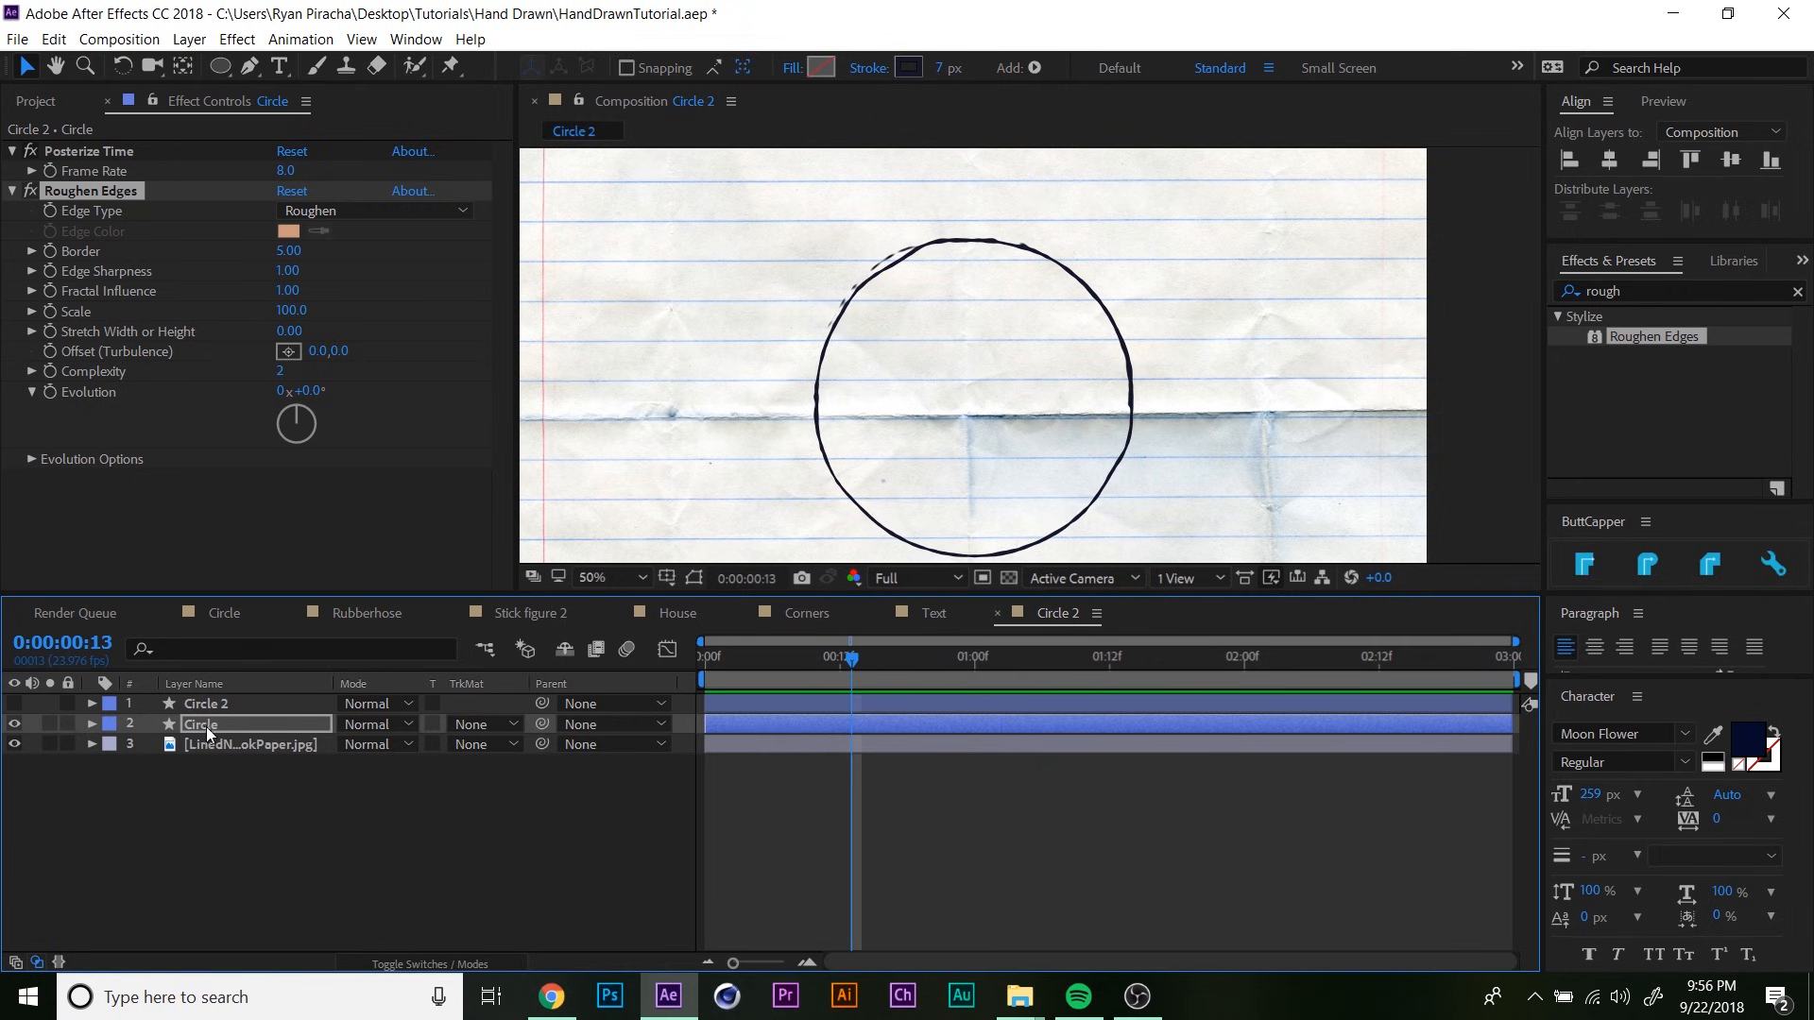
# - Make the hidden Circle 2 layer visible and select it
pyautogui.click(197, 704)
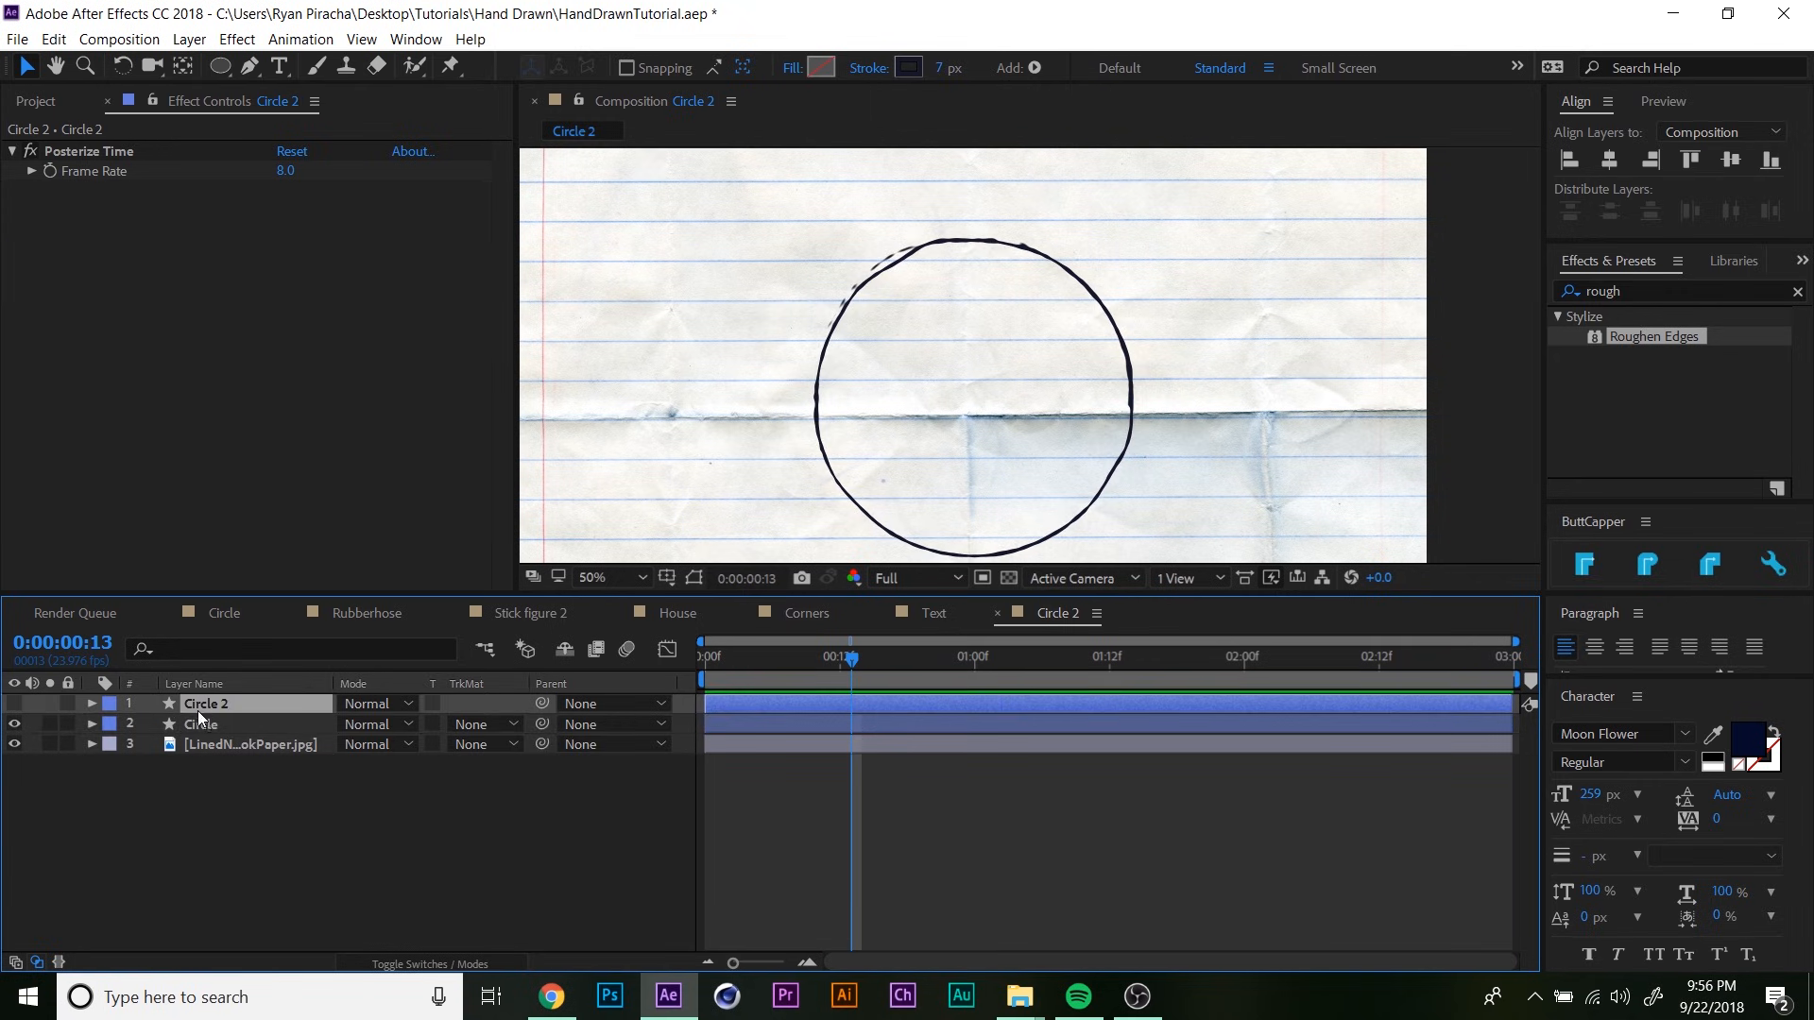
pyautogui.click(15, 703)
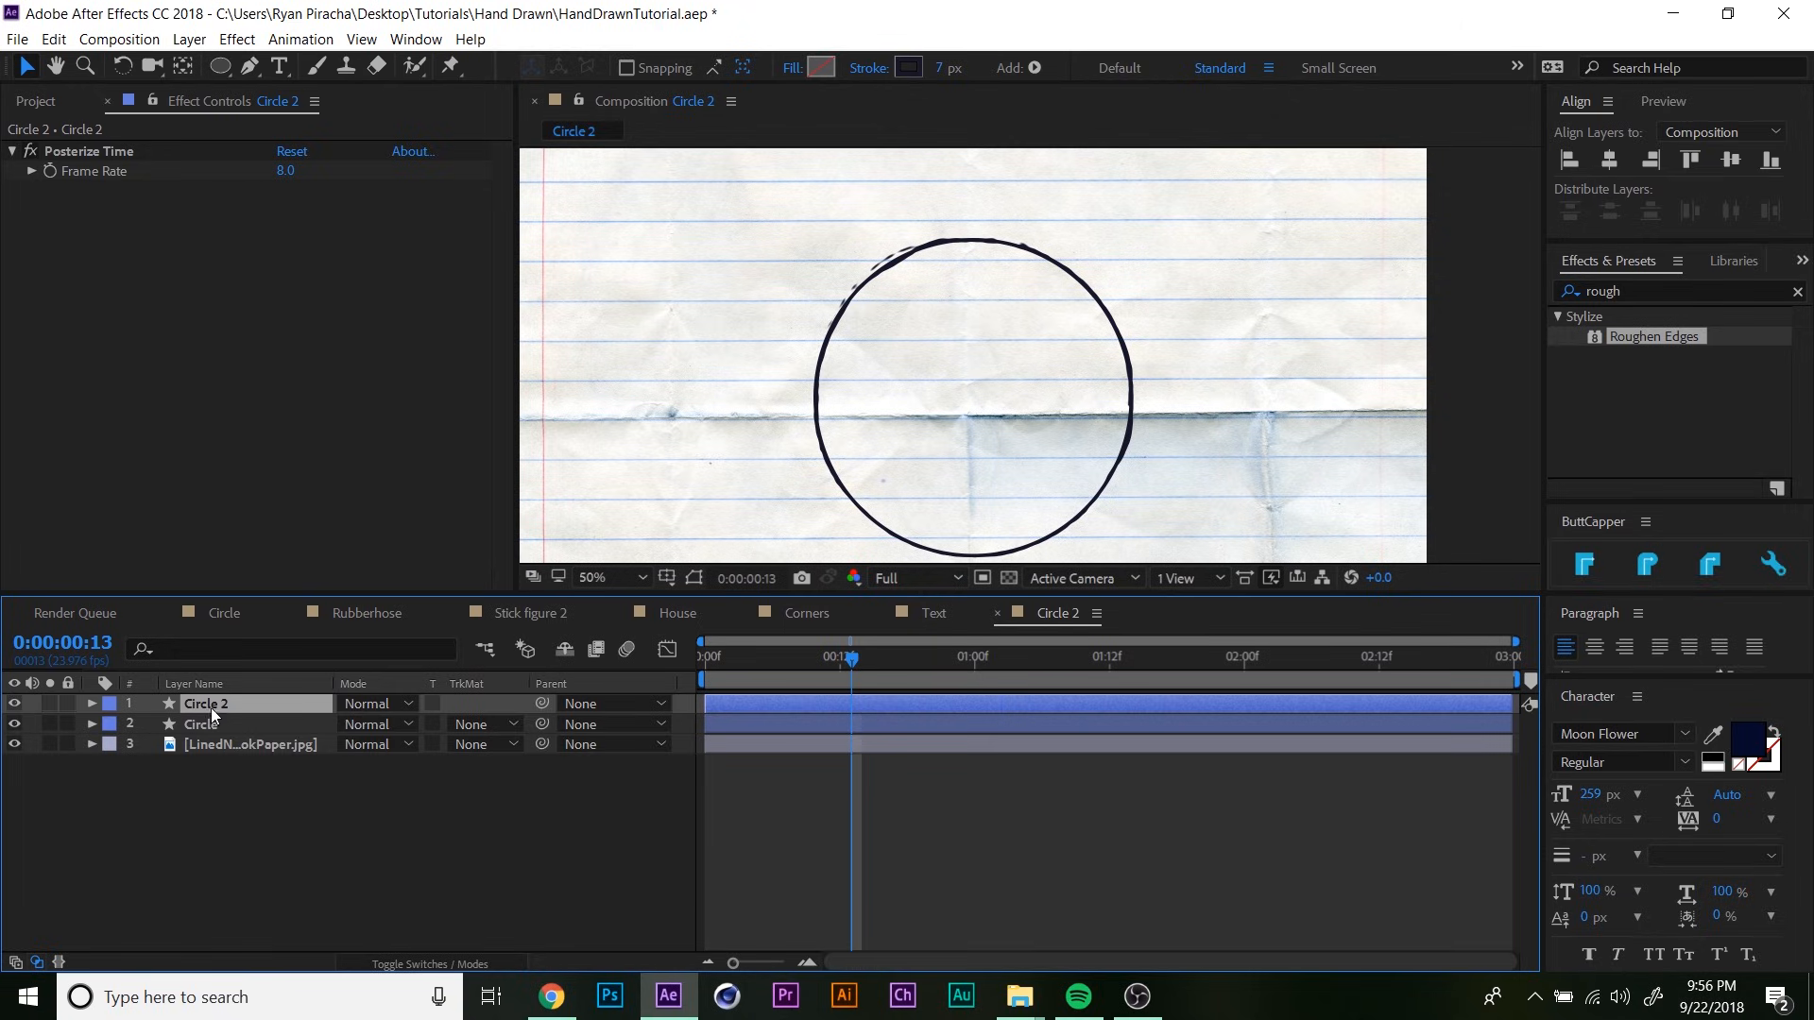
pyautogui.moveTo(953, 328)
pyautogui.mouseDown()
pyautogui.moveTo(927, 339)
pyautogui.moveTo(943, 362)
pyautogui.mouseUp()
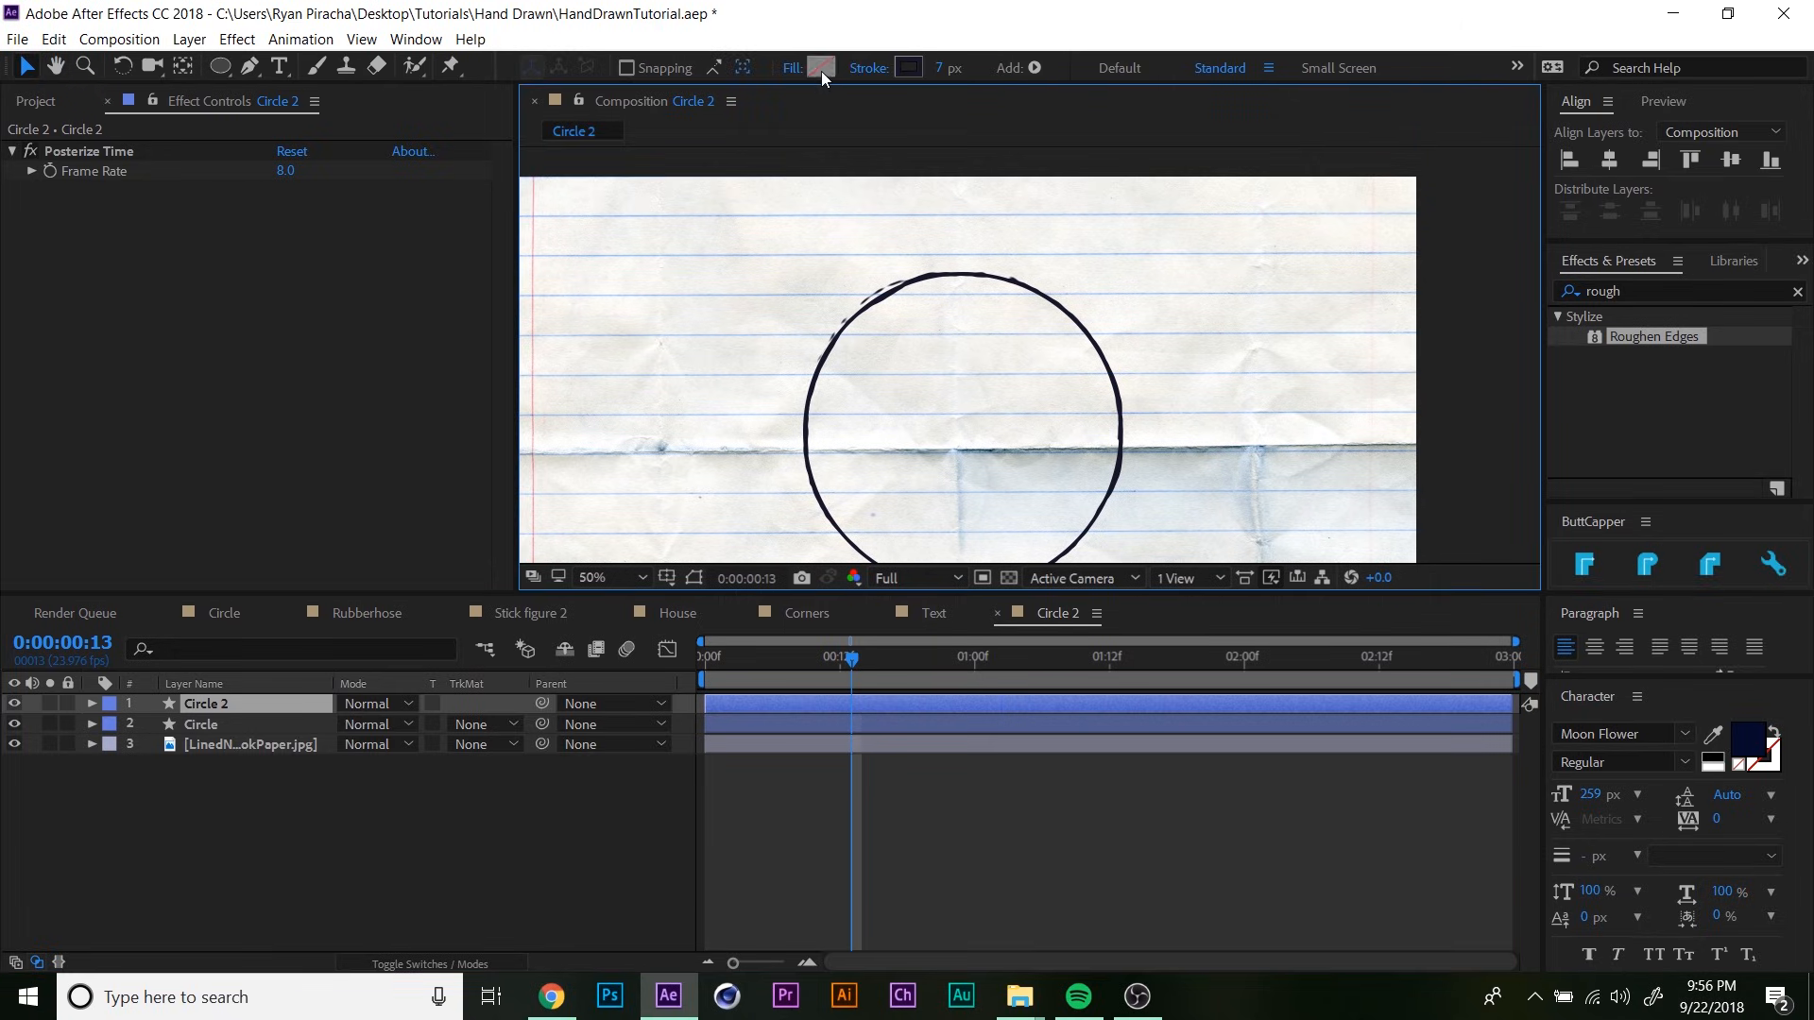
# - Give the Circle 2 layer's shape a red fill of E14040 and a stroke width of 0 px
pyautogui.click(820, 71)
pyautogui.click(1254, 602)
pyautogui.click(1162, 621)
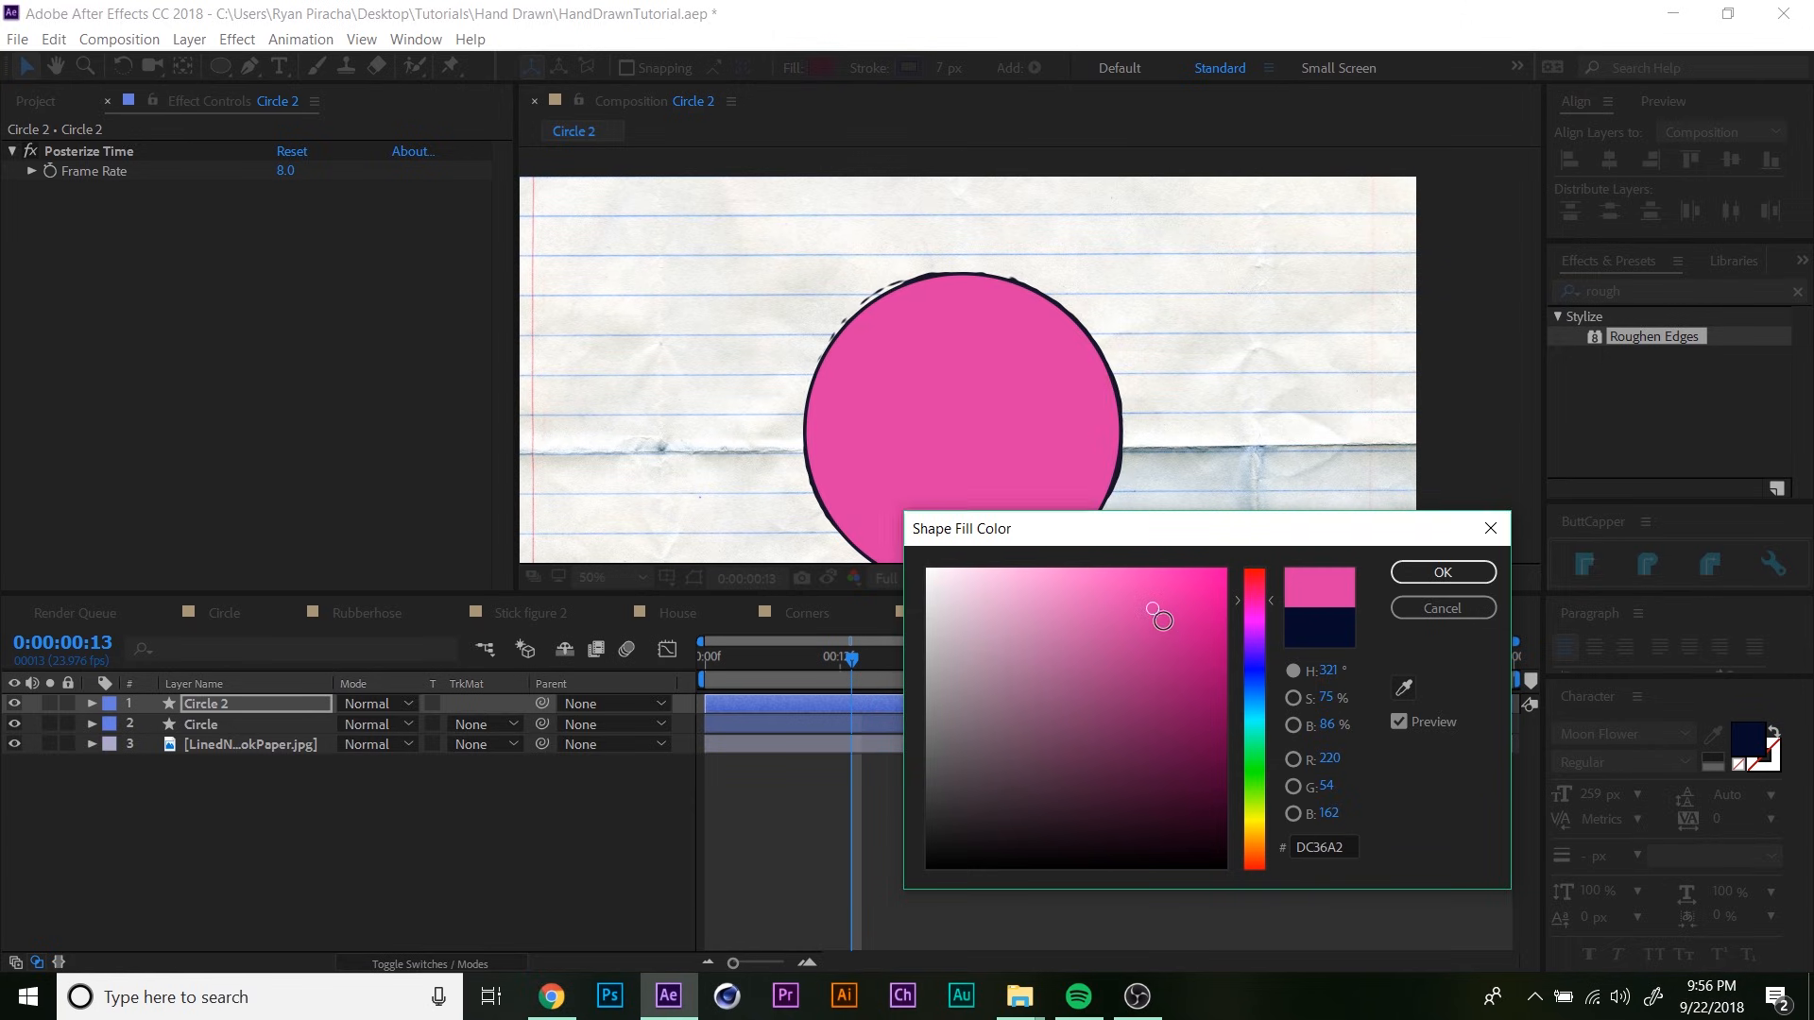
pyautogui.click(1254, 583)
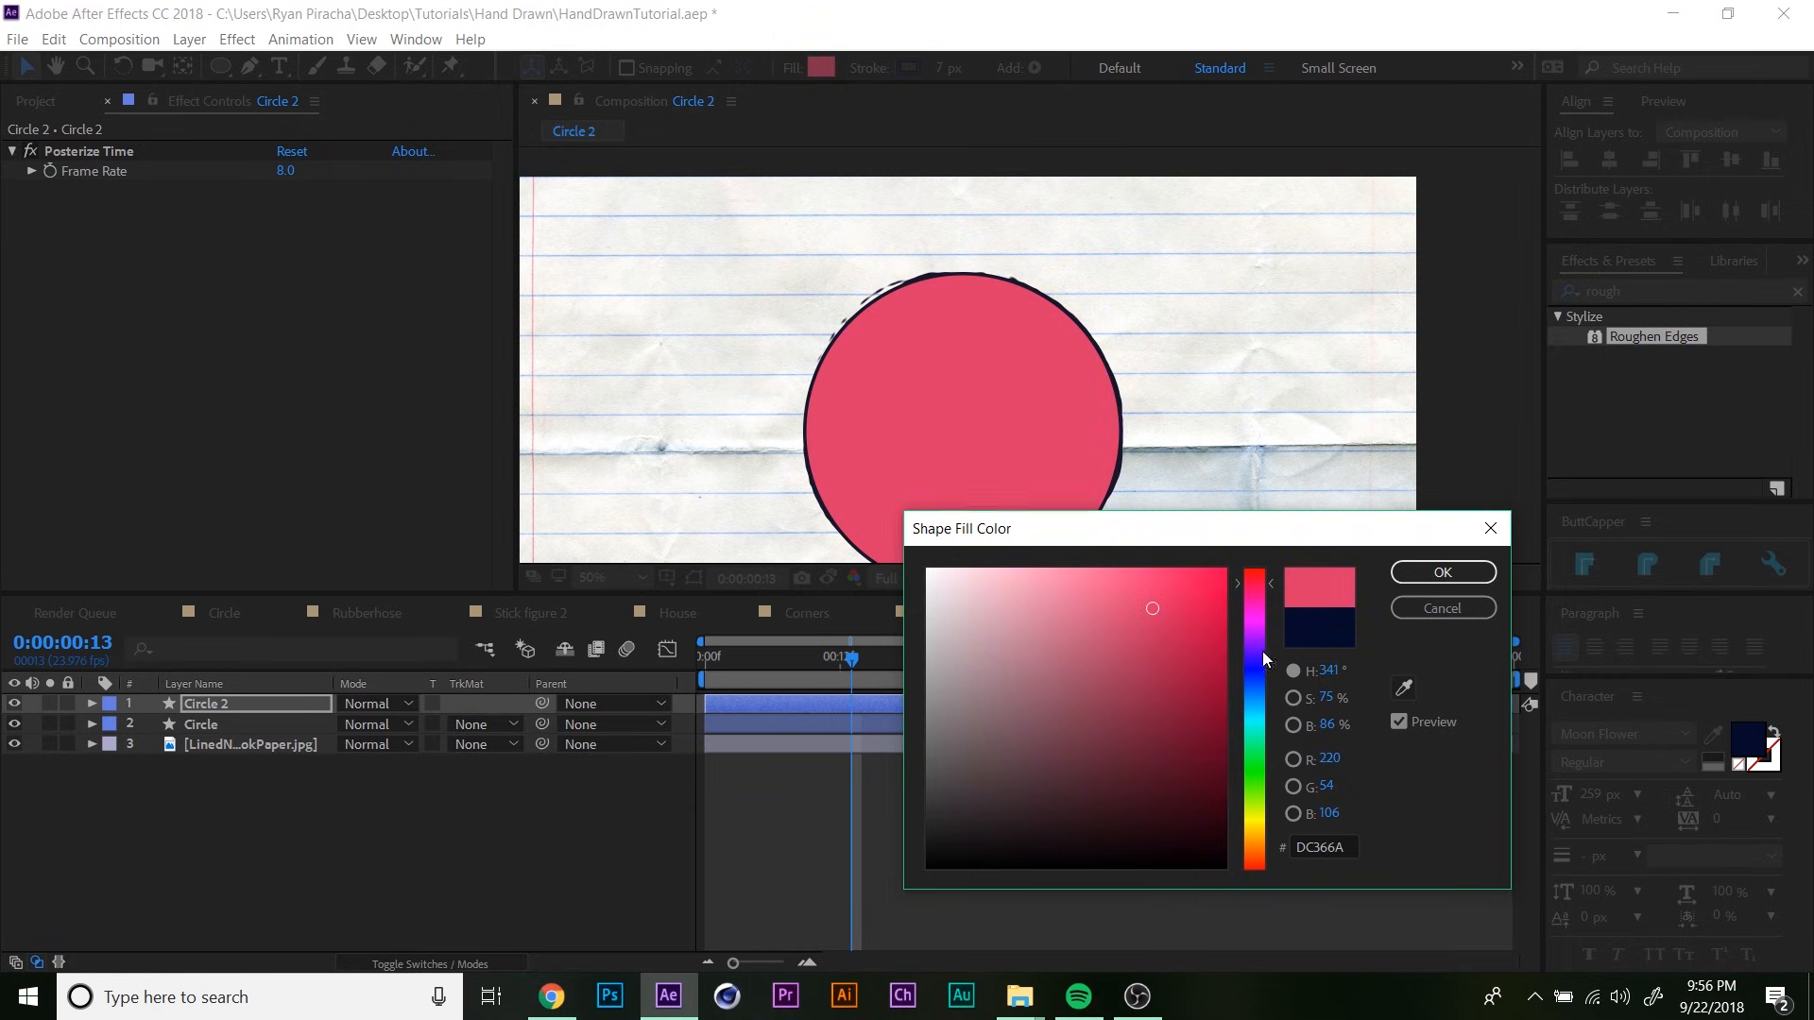
pyautogui.click(1256, 856)
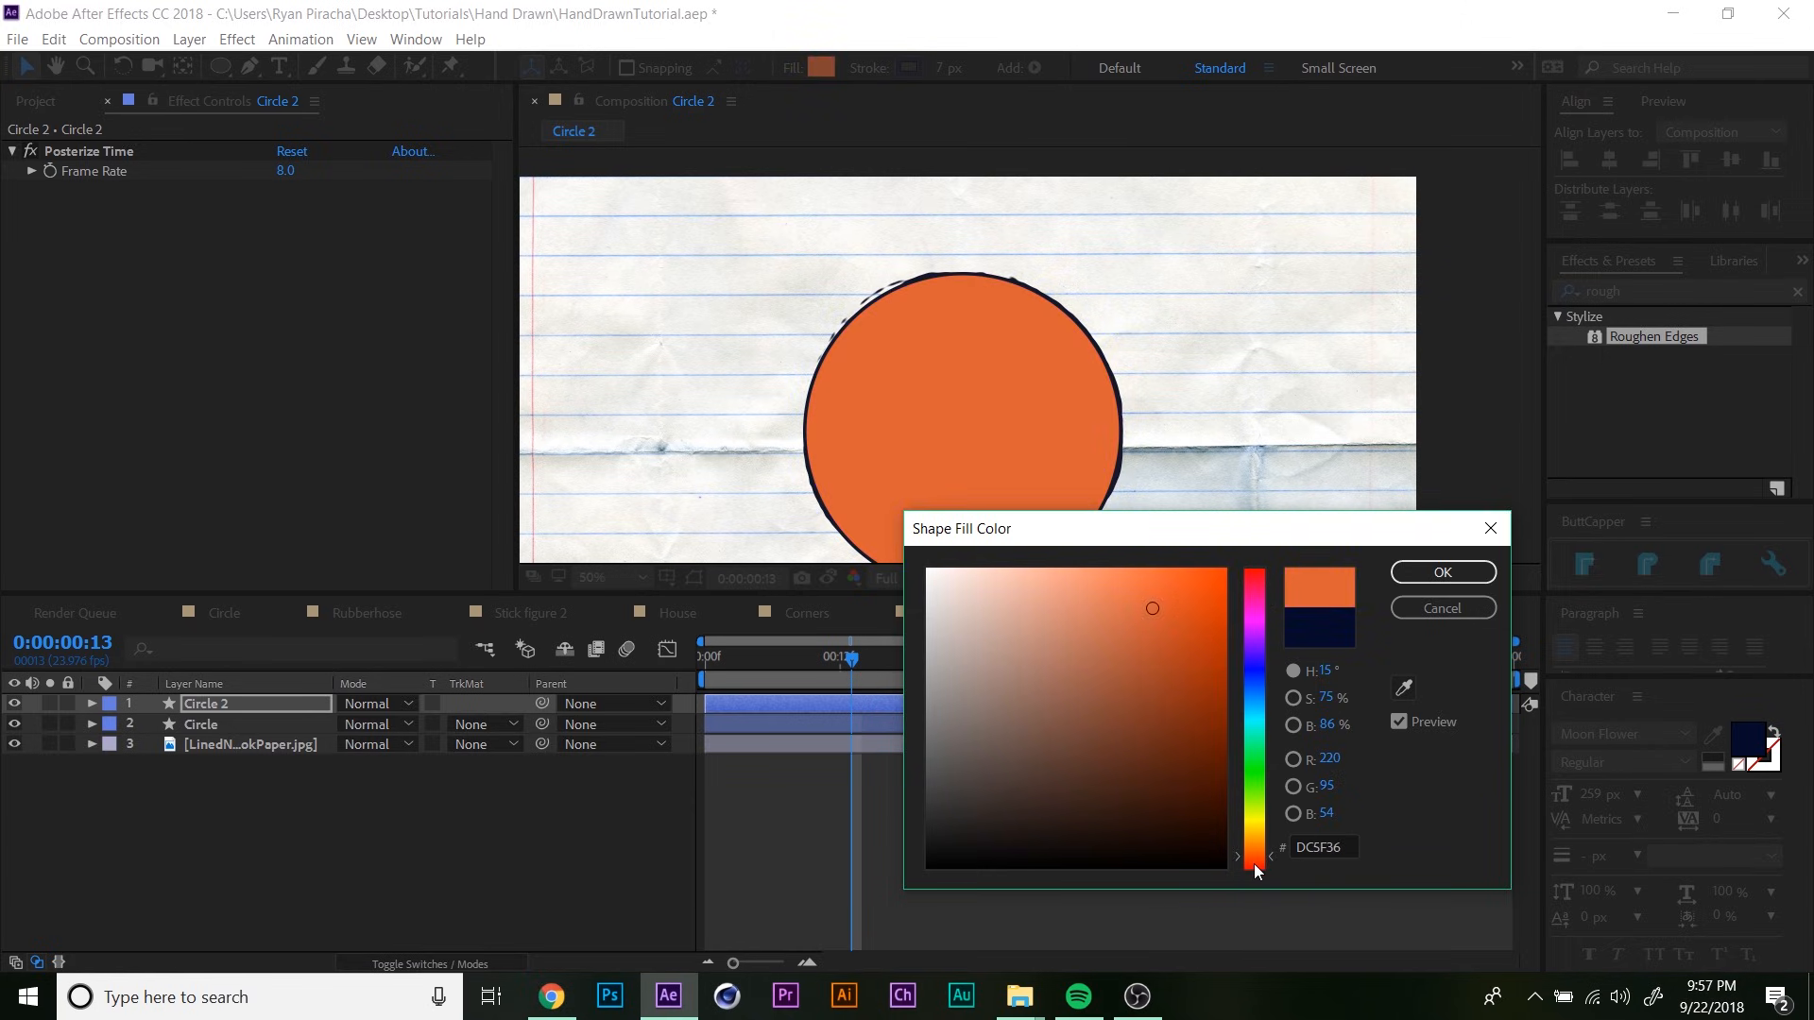
pyautogui.click(1254, 864)
pyautogui.click(1252, 869)
pyautogui.click(1141, 603)
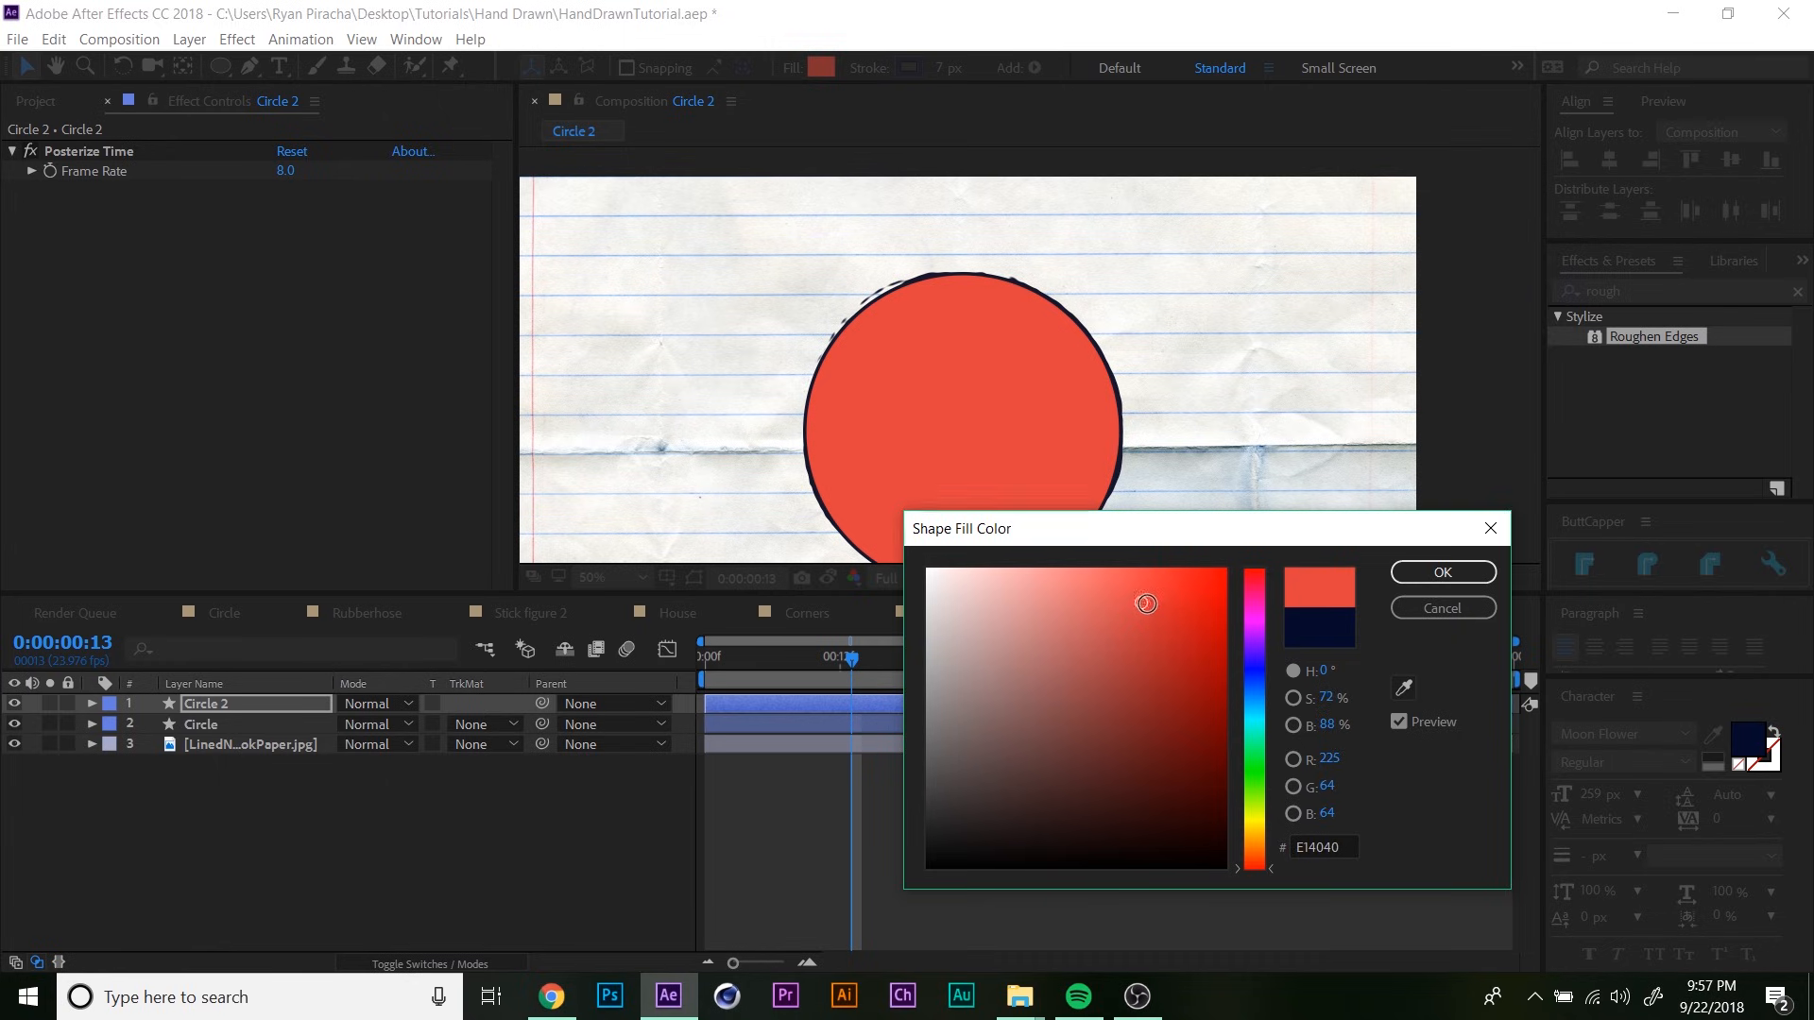
pyautogui.click(1408, 572)
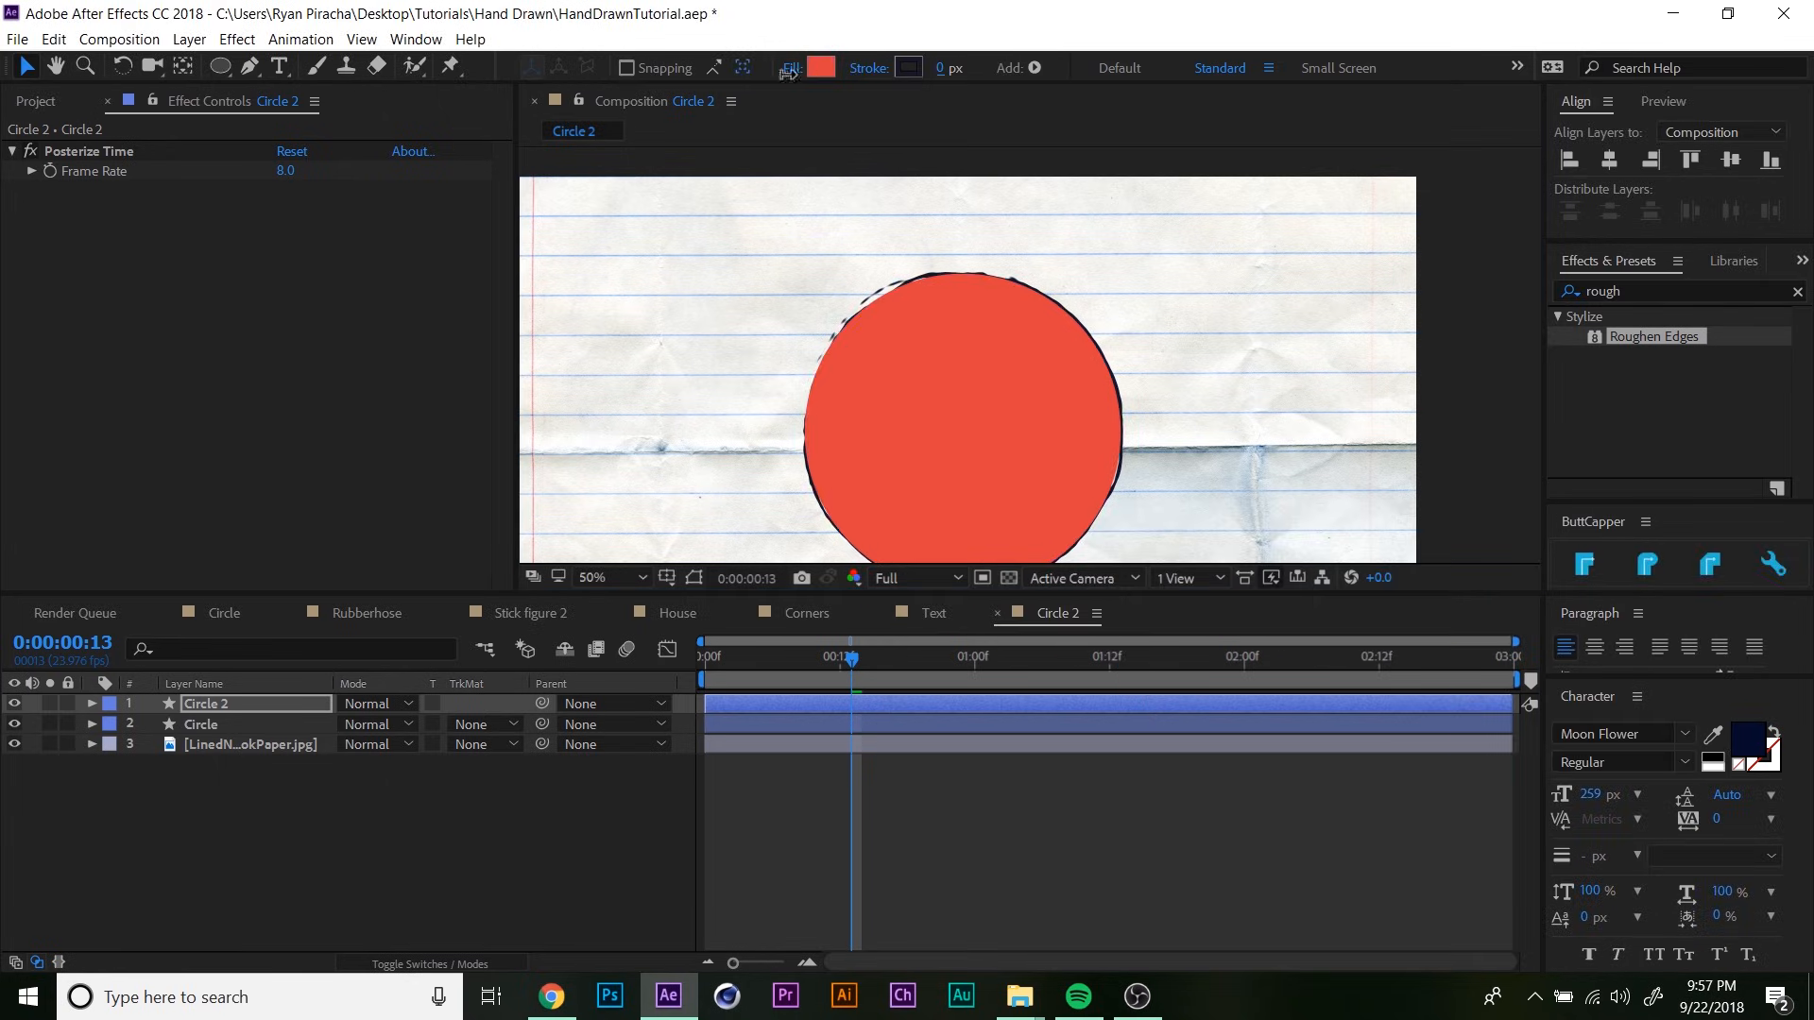
# - Rename the Circle 2 layer as Color and place it beneath the Circle layer in the stacking order
pyautogui.press('h')
pyautogui.moveTo(895, 428); pyautogui.dragTo(888, 377)
pyautogui.press('v')
pyautogui.click(202, 701)
pyautogui.press('Return')
pyautogui.write('Color')
pyautogui.press('Return')
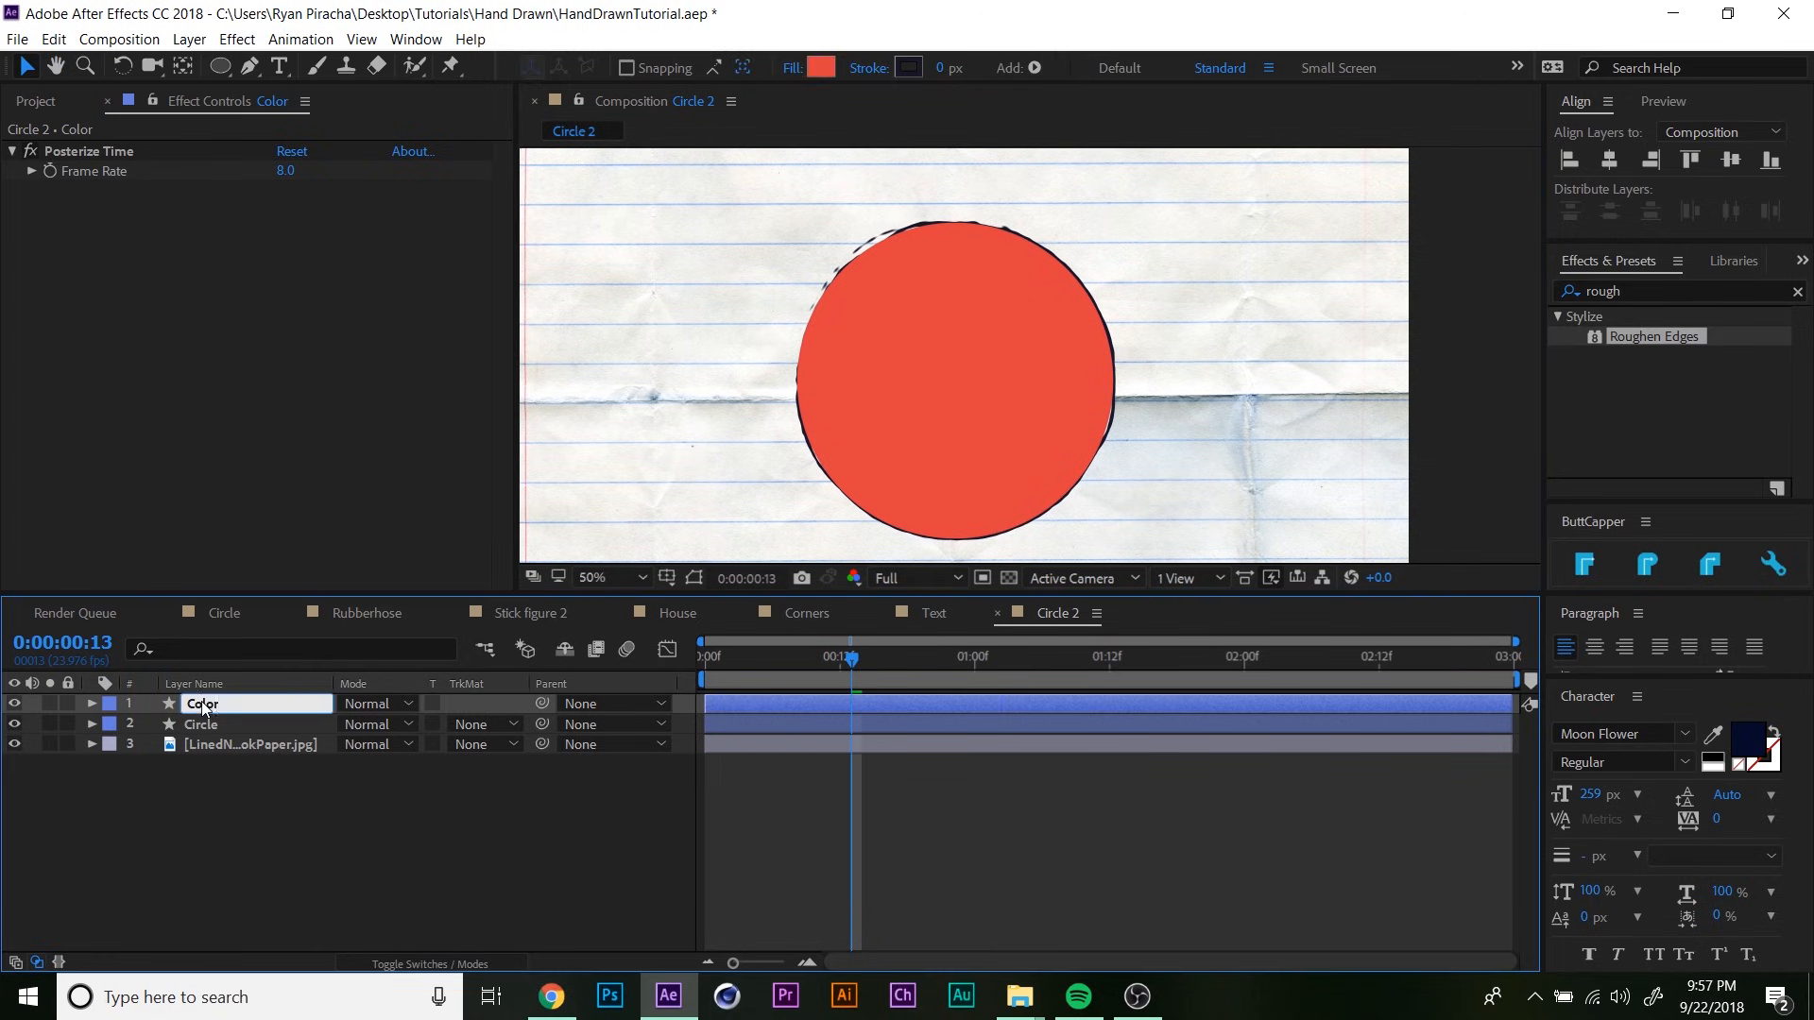
pyautogui.moveTo(207, 700); pyautogui.dragTo(208, 733)
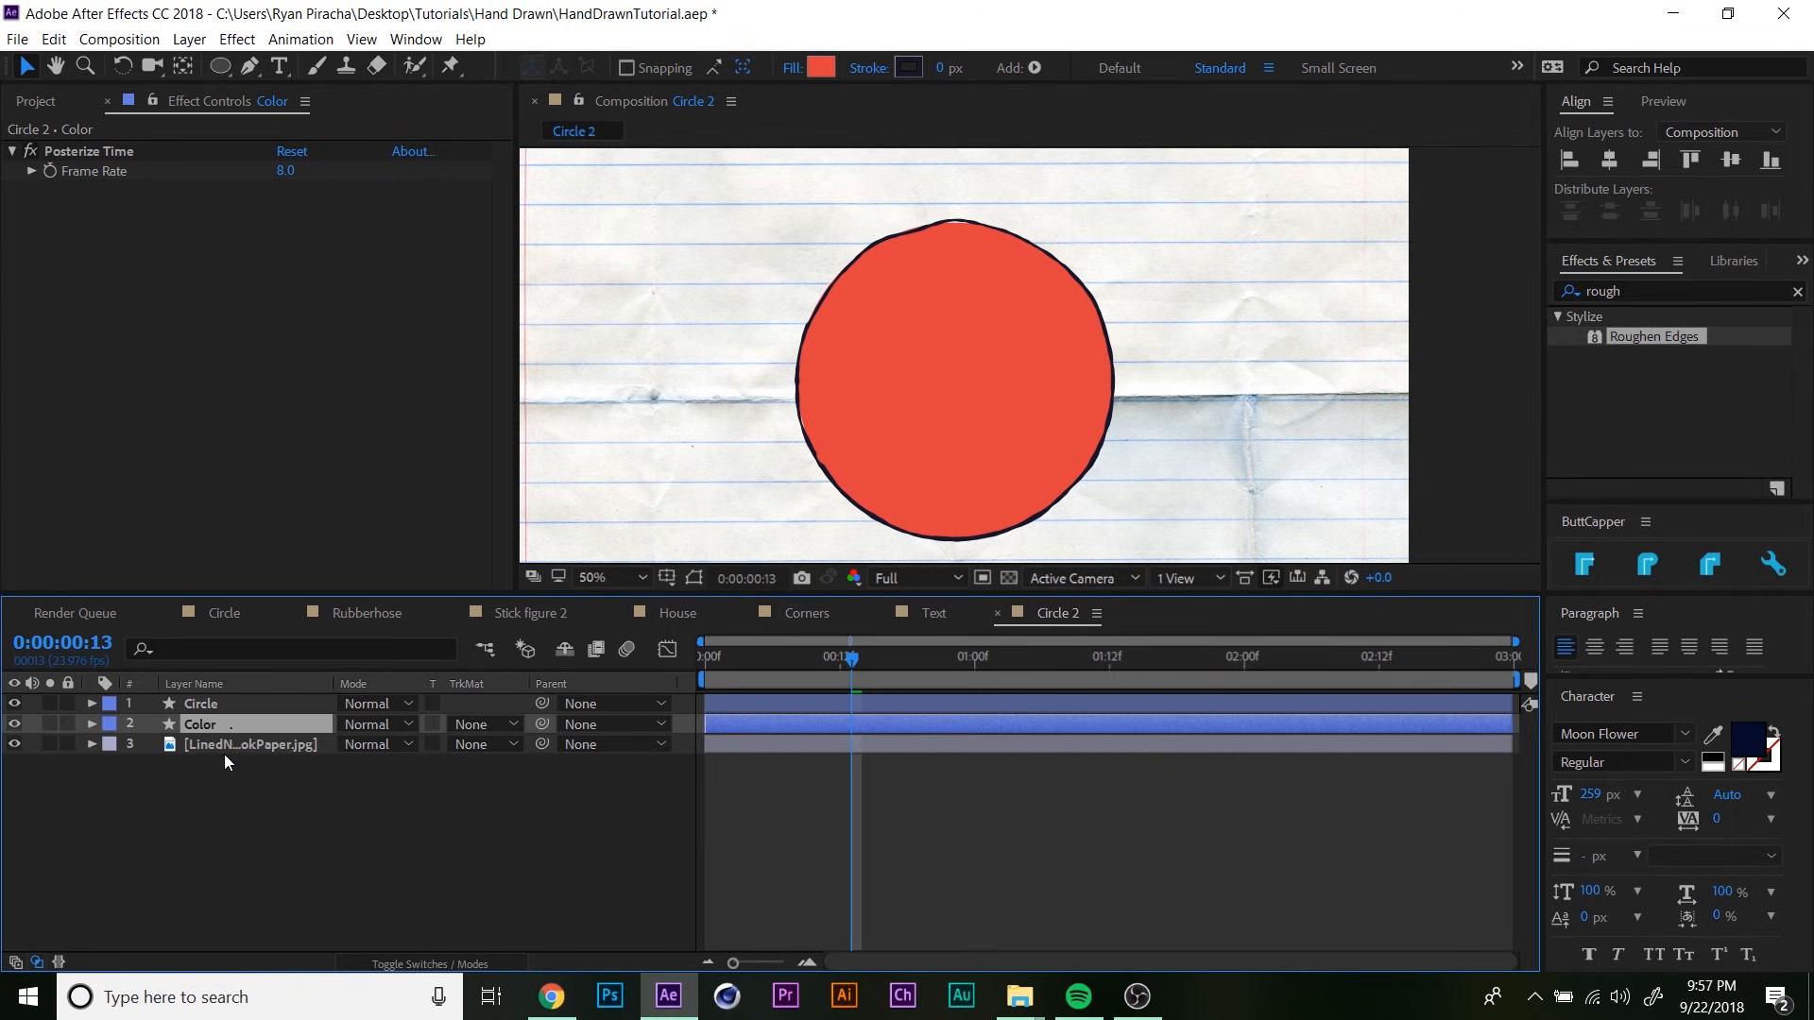
# - Add an Offset Paths operator to the Ellipse group of the Color layer
pyautogui.click(92, 724)
pyautogui.click(173, 768)
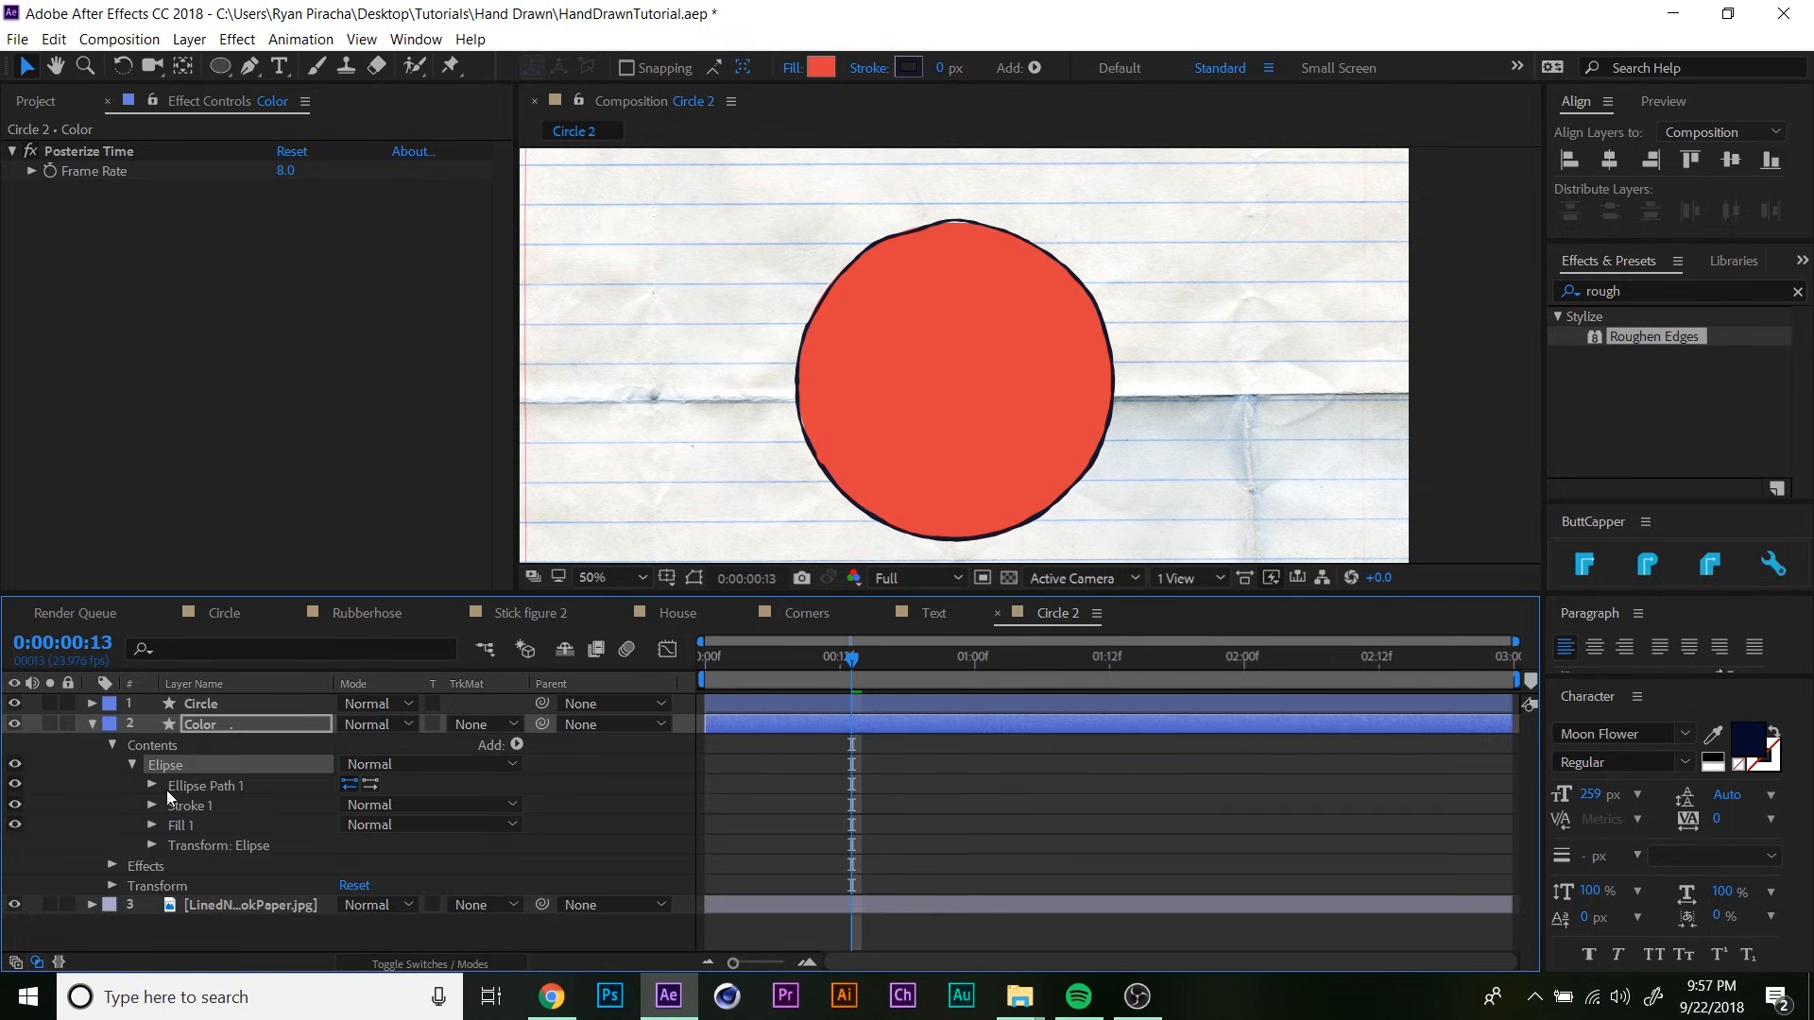
pyautogui.click(516, 746)
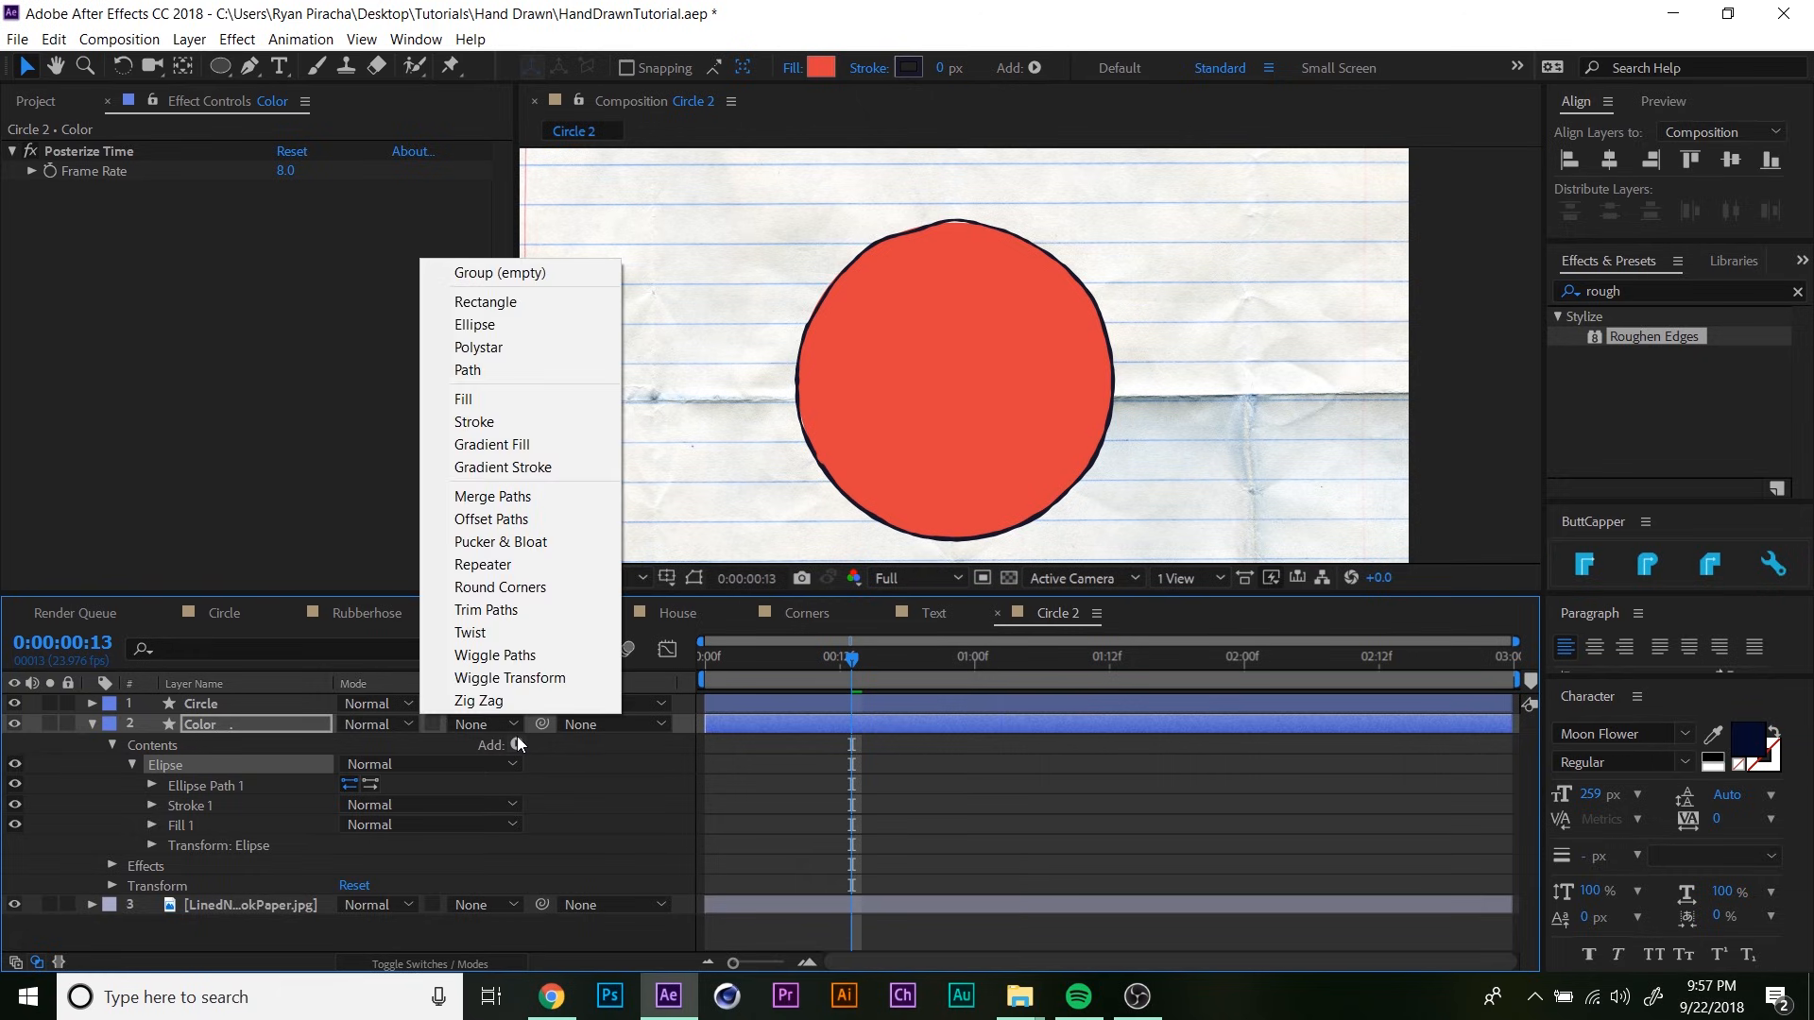
pyautogui.click(517, 520)
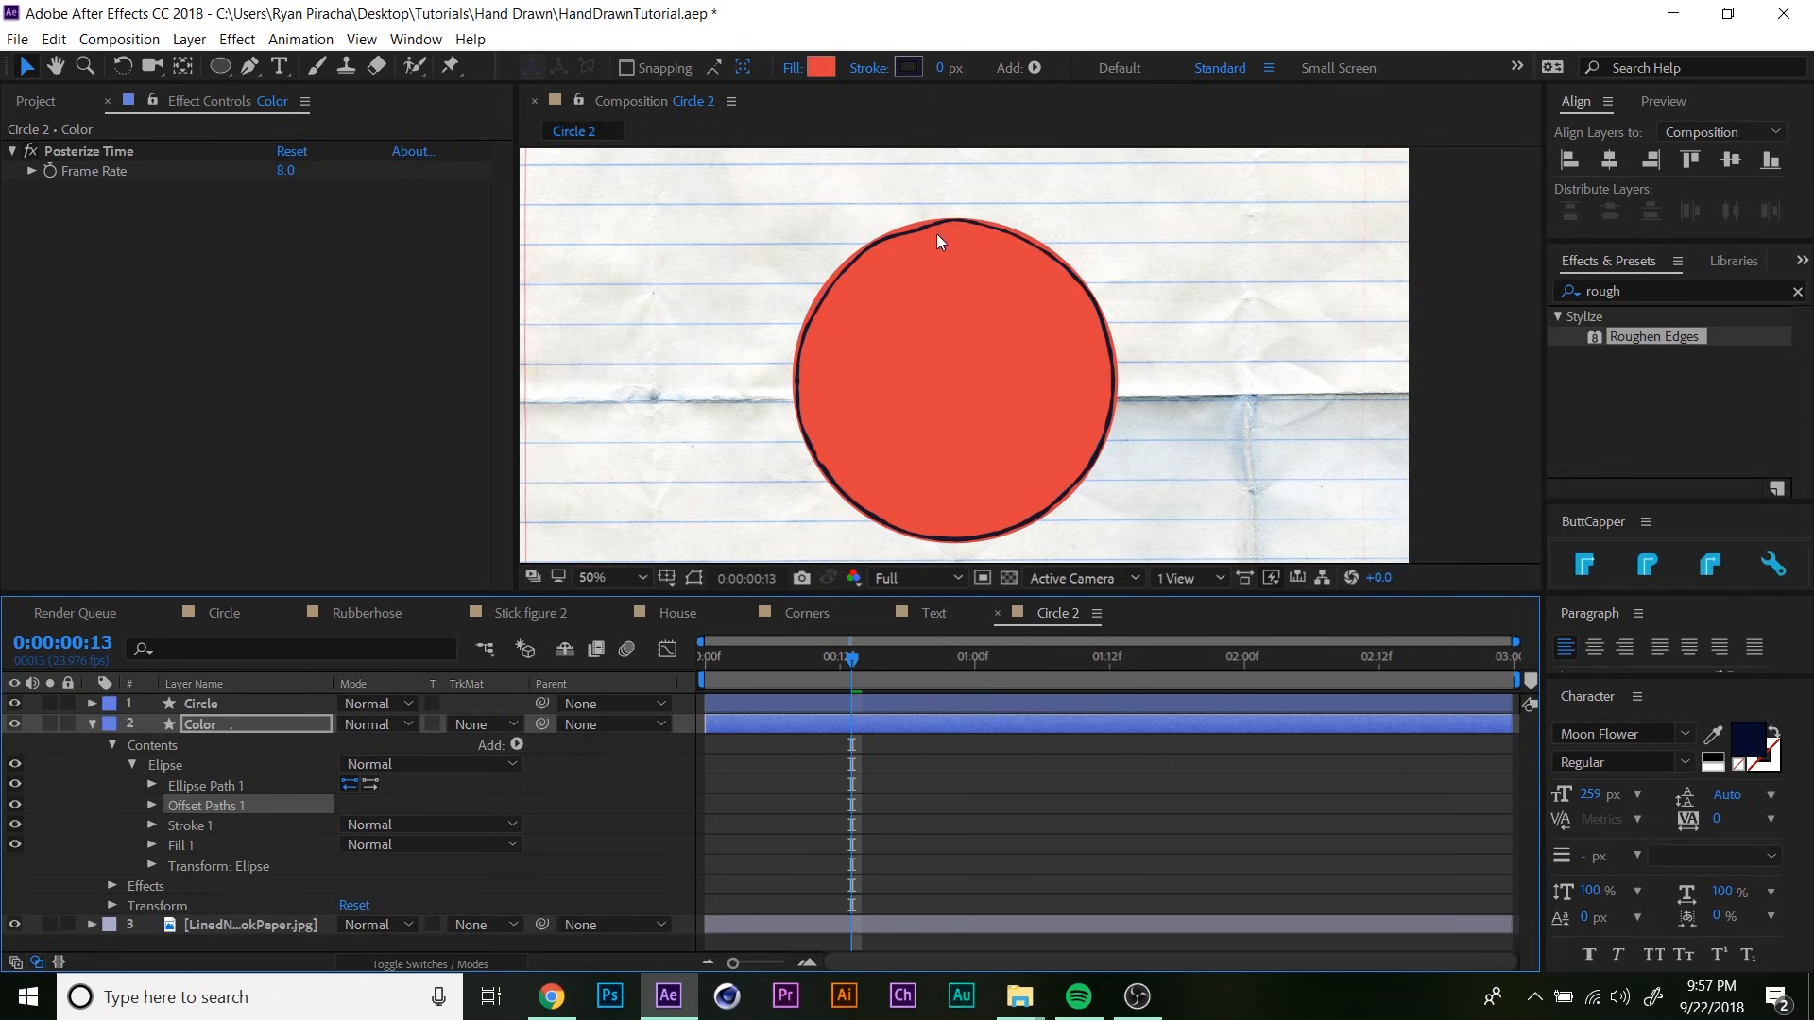
# - Set the Offset Paths Amount to -5 on the Color layer's ellipse
pyautogui.click(166, 803)
pyautogui.click(351, 824)
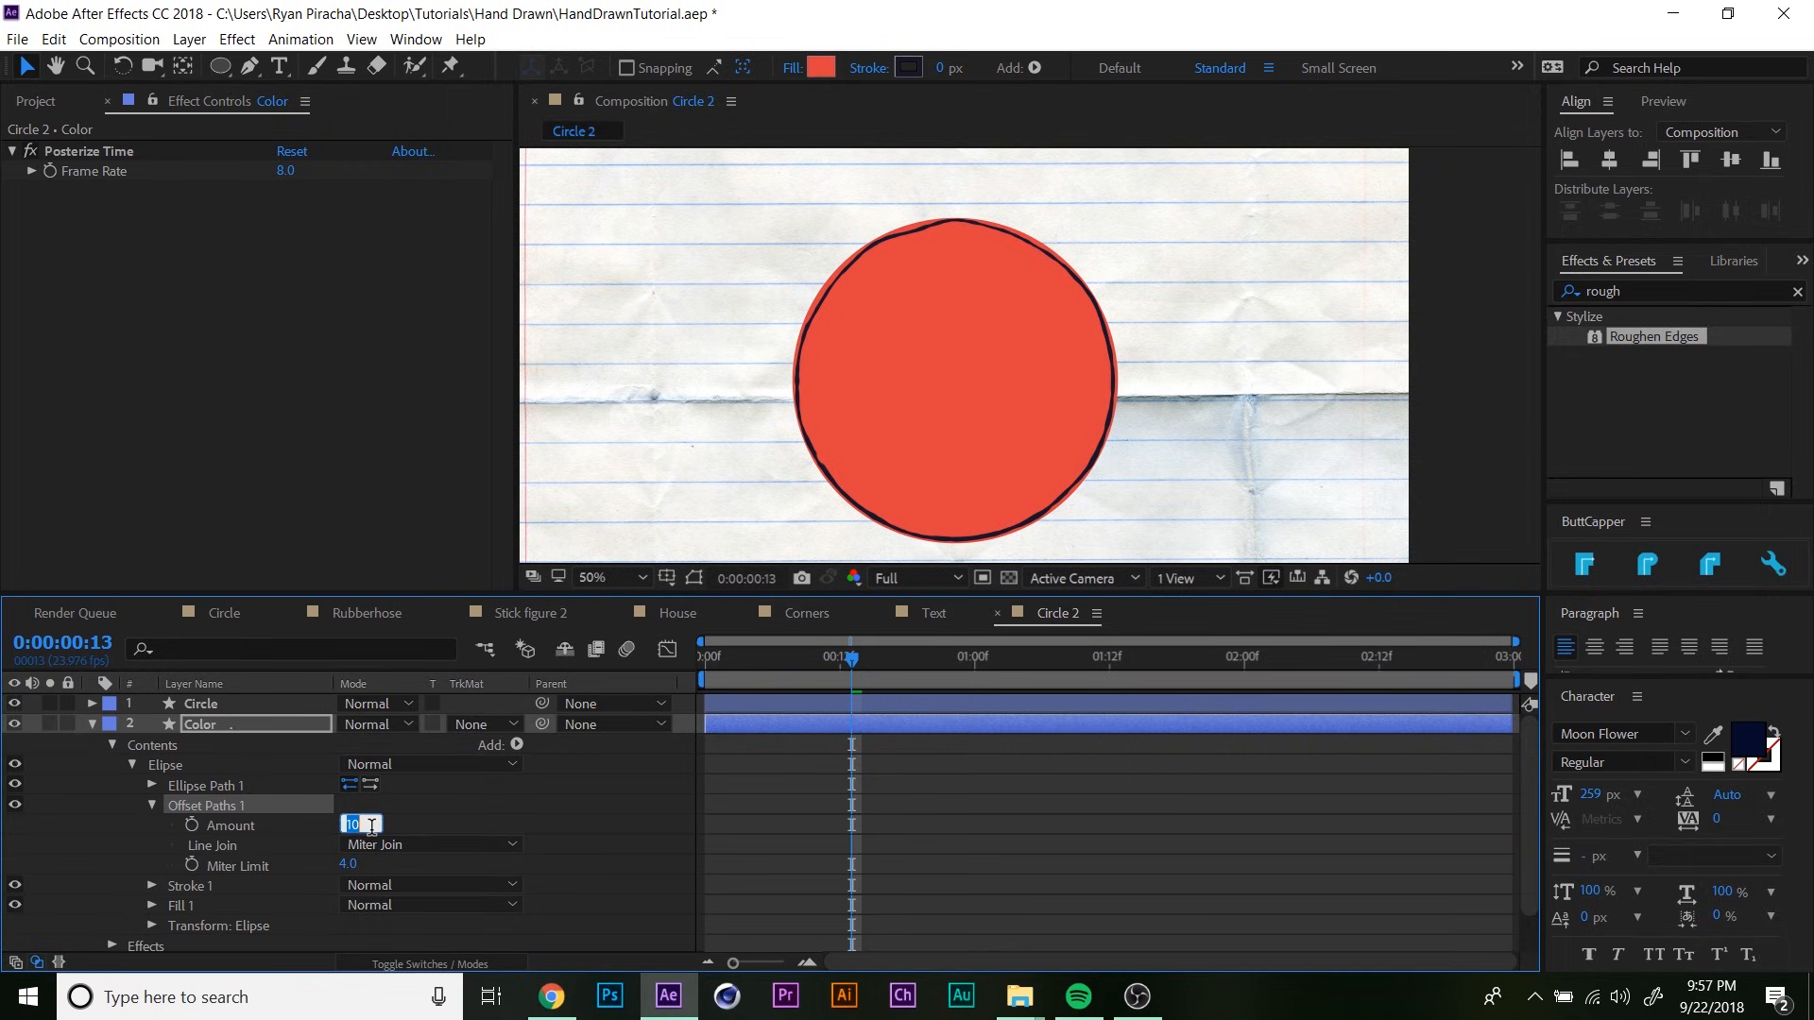
pyautogui.write('-5')
pyautogui.press('Return')
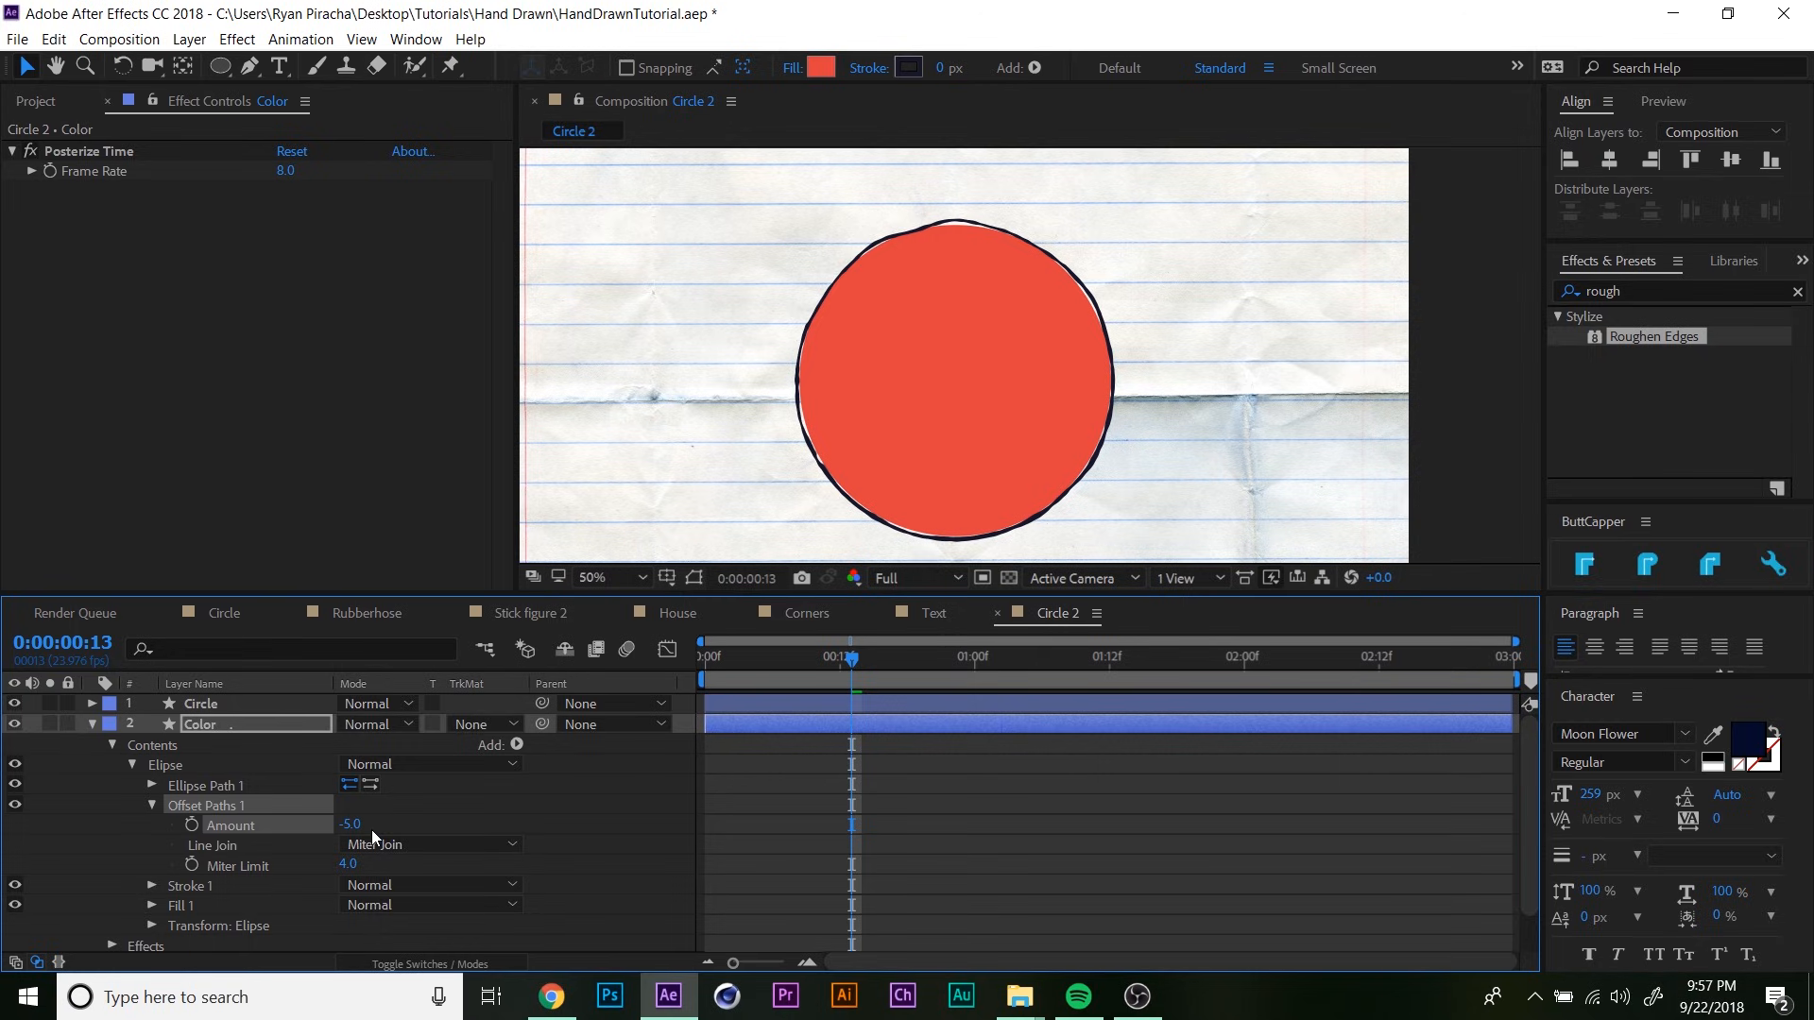
pyautogui.moveTo(349, 825)
pyautogui.mouseDown()
pyautogui.moveTo(321, 831)
pyautogui.moveTo(340, 831)
pyautogui.mouseUp()
pyautogui.click(349, 824)
pyautogui.write('-5')
pyautogui.press('Return')
# - Add a Wiggle Paths operator to the Ellipse group of the Color layer
pyautogui.press('h')
pyautogui.scroll(-2, 255, 822)
pyautogui.scroll(1, 255, 821)
pyautogui.press('v')
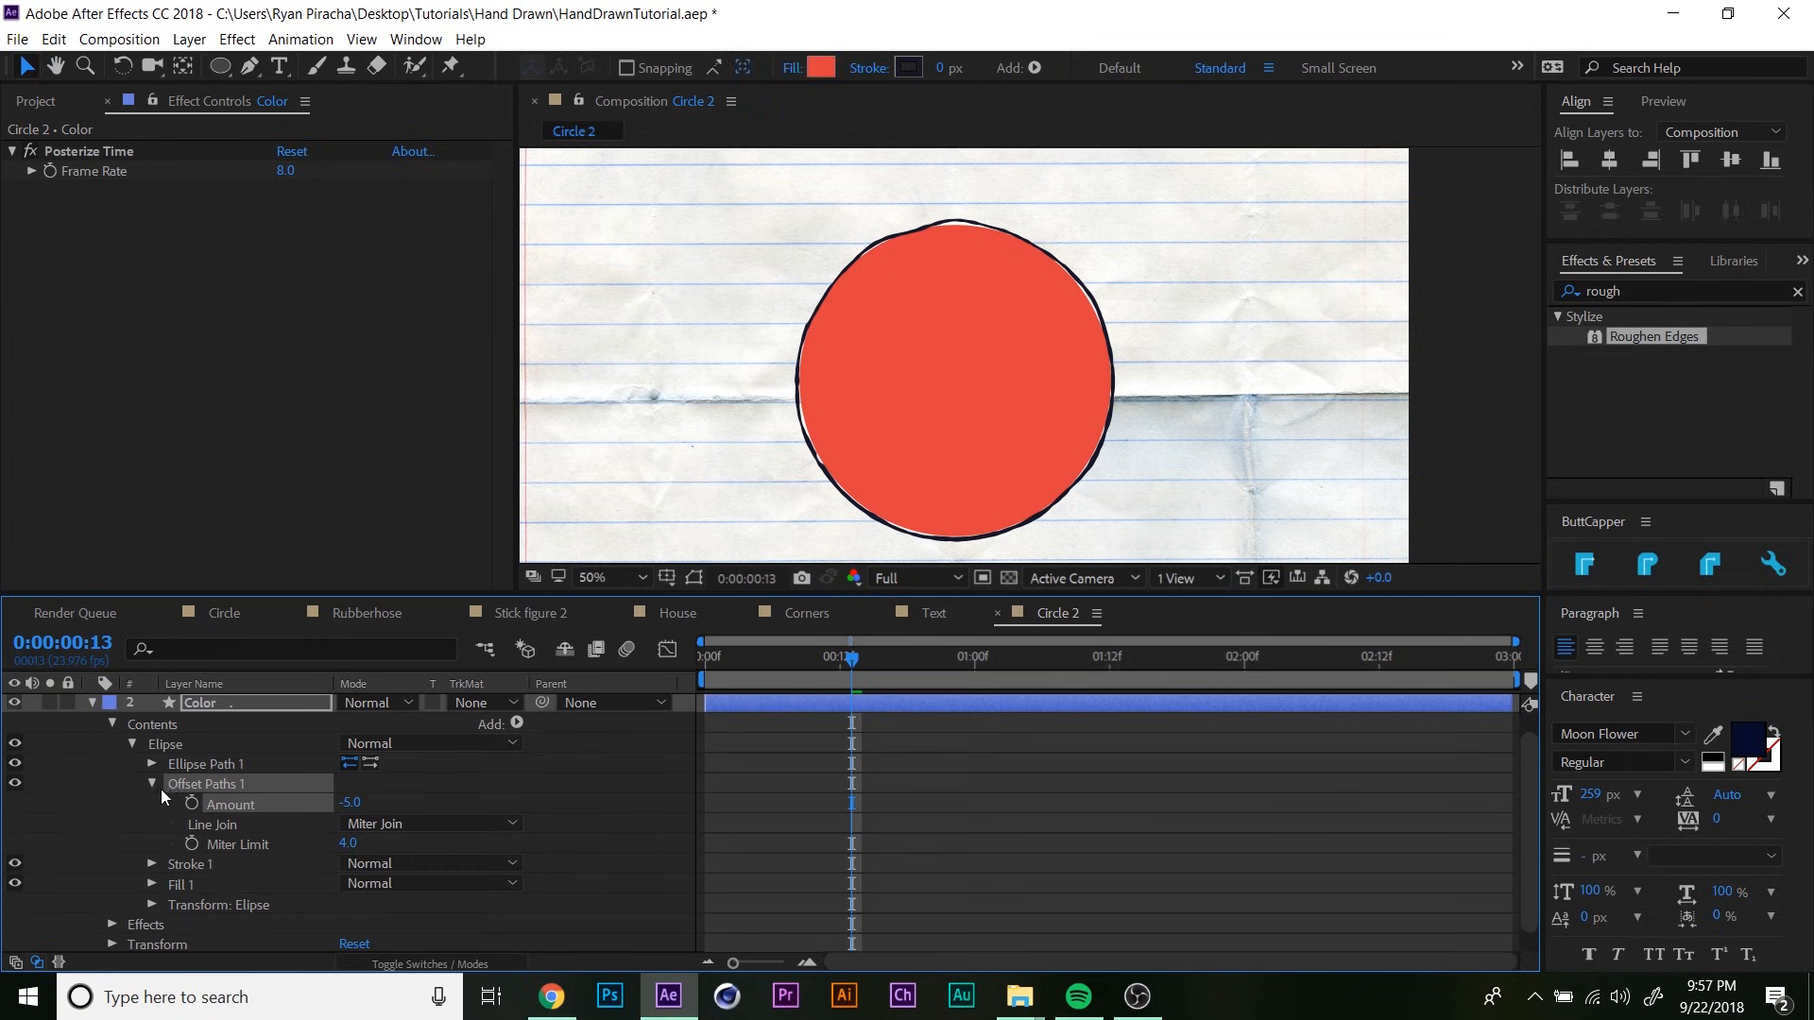
pyautogui.click(517, 723)
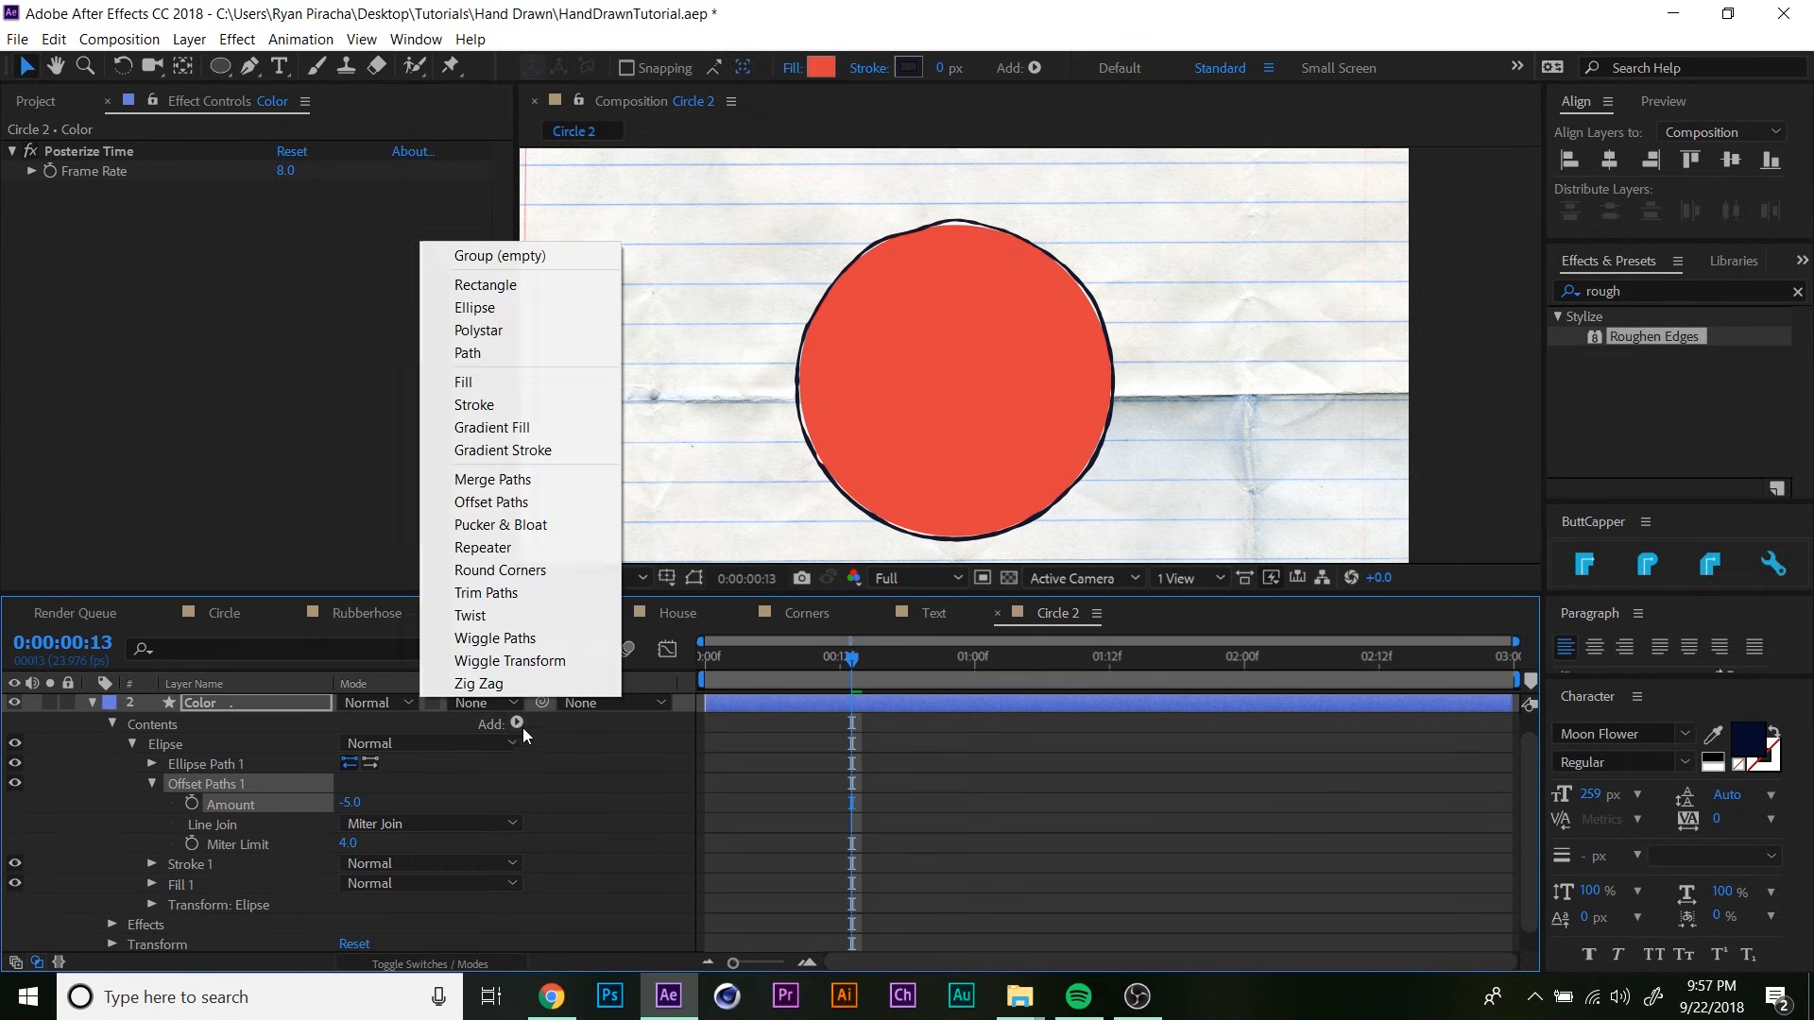
pyautogui.click(534, 643)
pyautogui.scroll(-2, 850, 416)
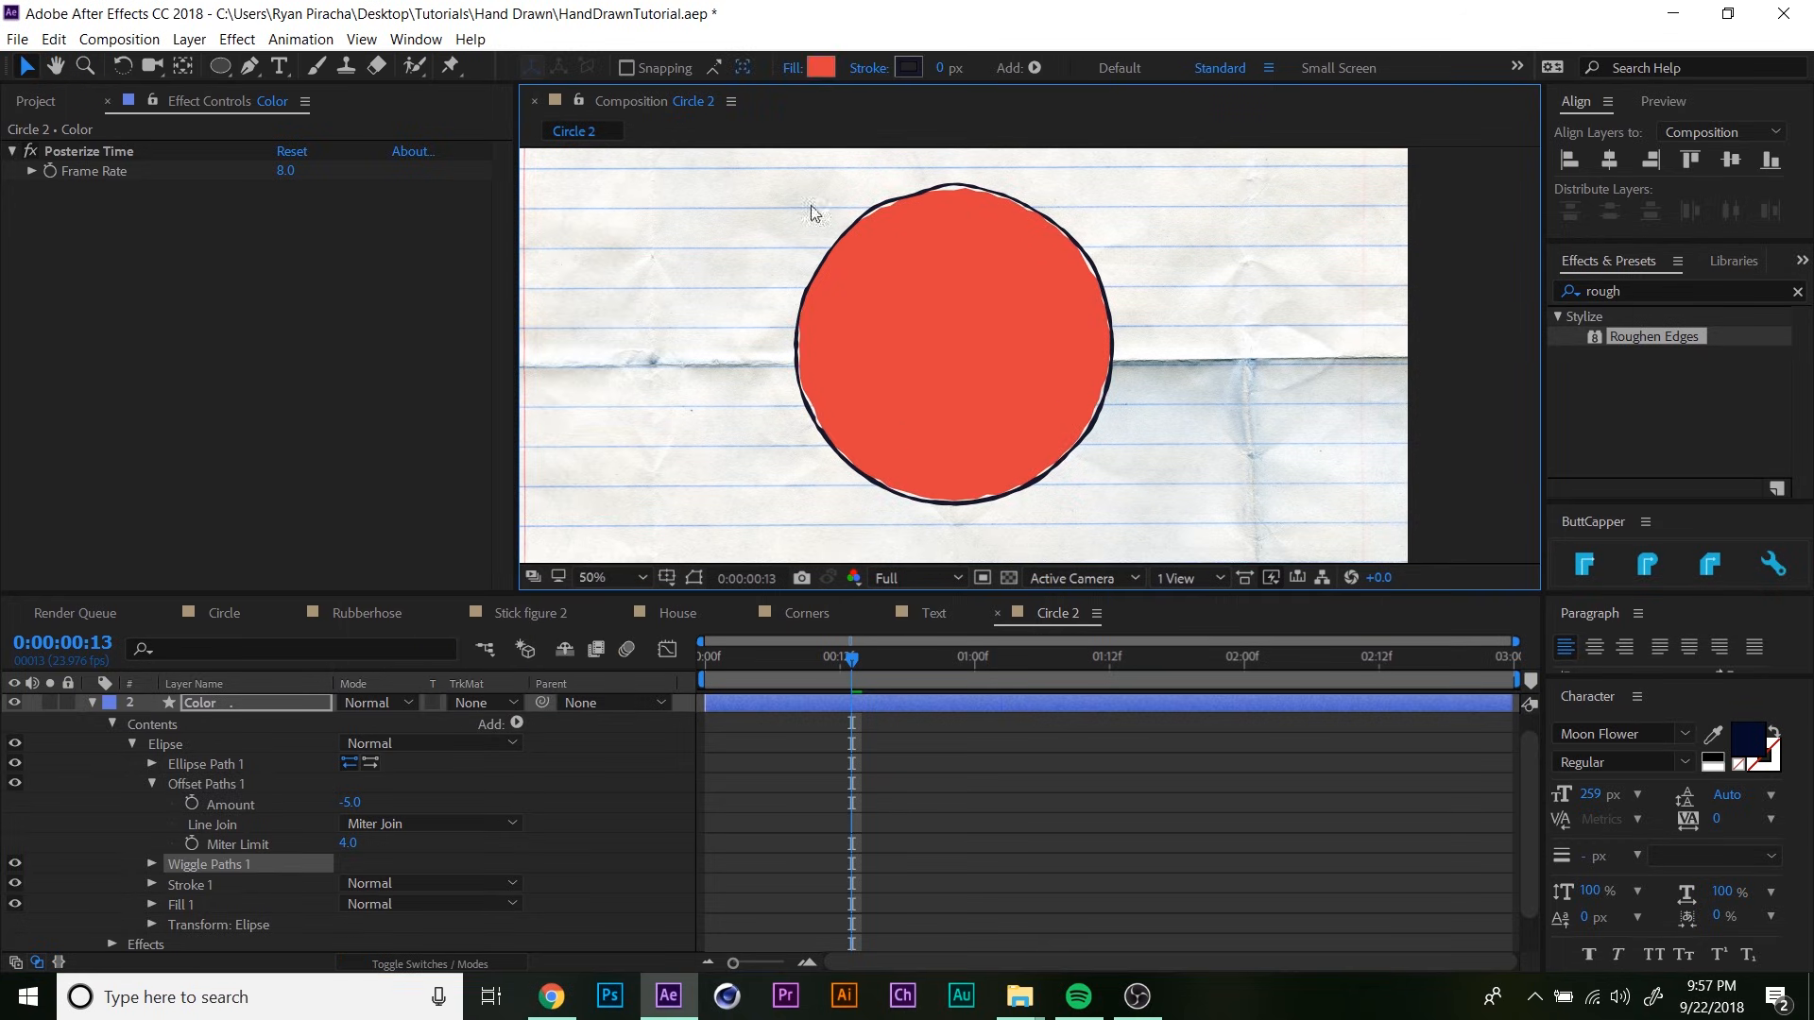
# - Configure the Color layer's Wiggle Paths with Detail 3, Points set to Smooth and Size 30
pyautogui.scroll(-1, 232, 851)
pyautogui.click(152, 844)
pyautogui.scroll(-3, 283, 845)
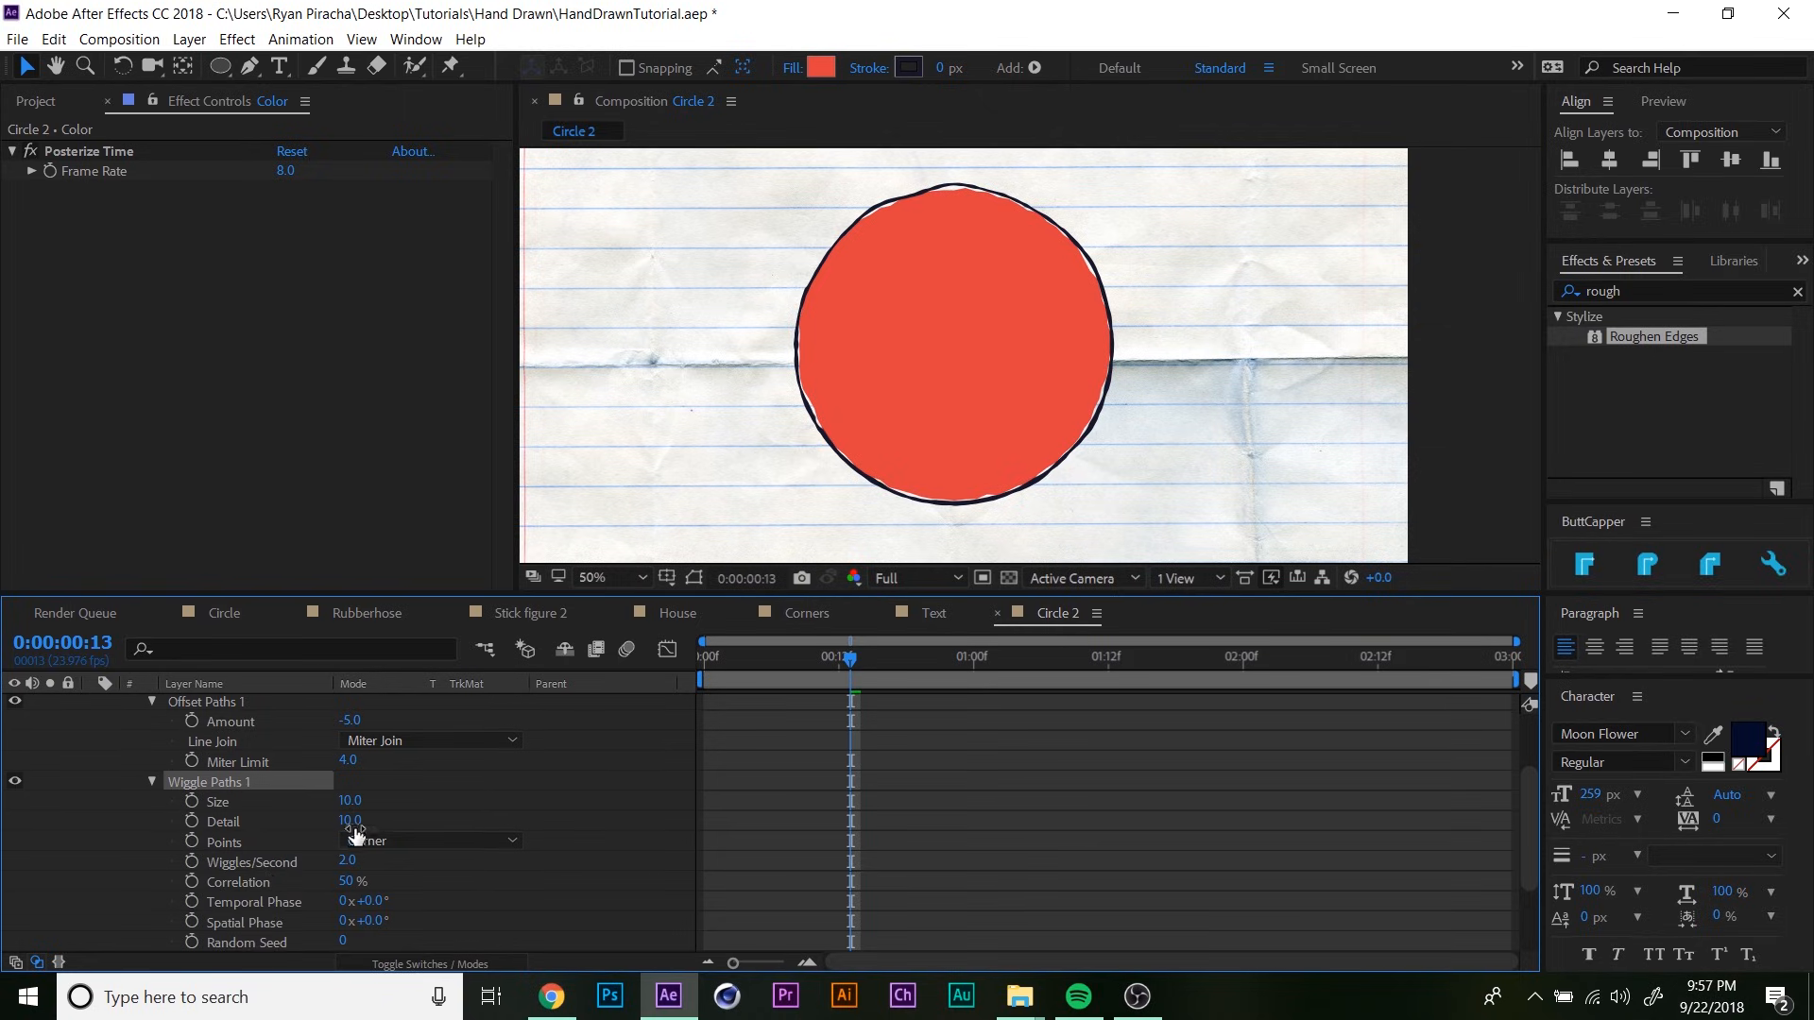
pyautogui.click(357, 820)
pyautogui.write('3')
pyautogui.press('Return')
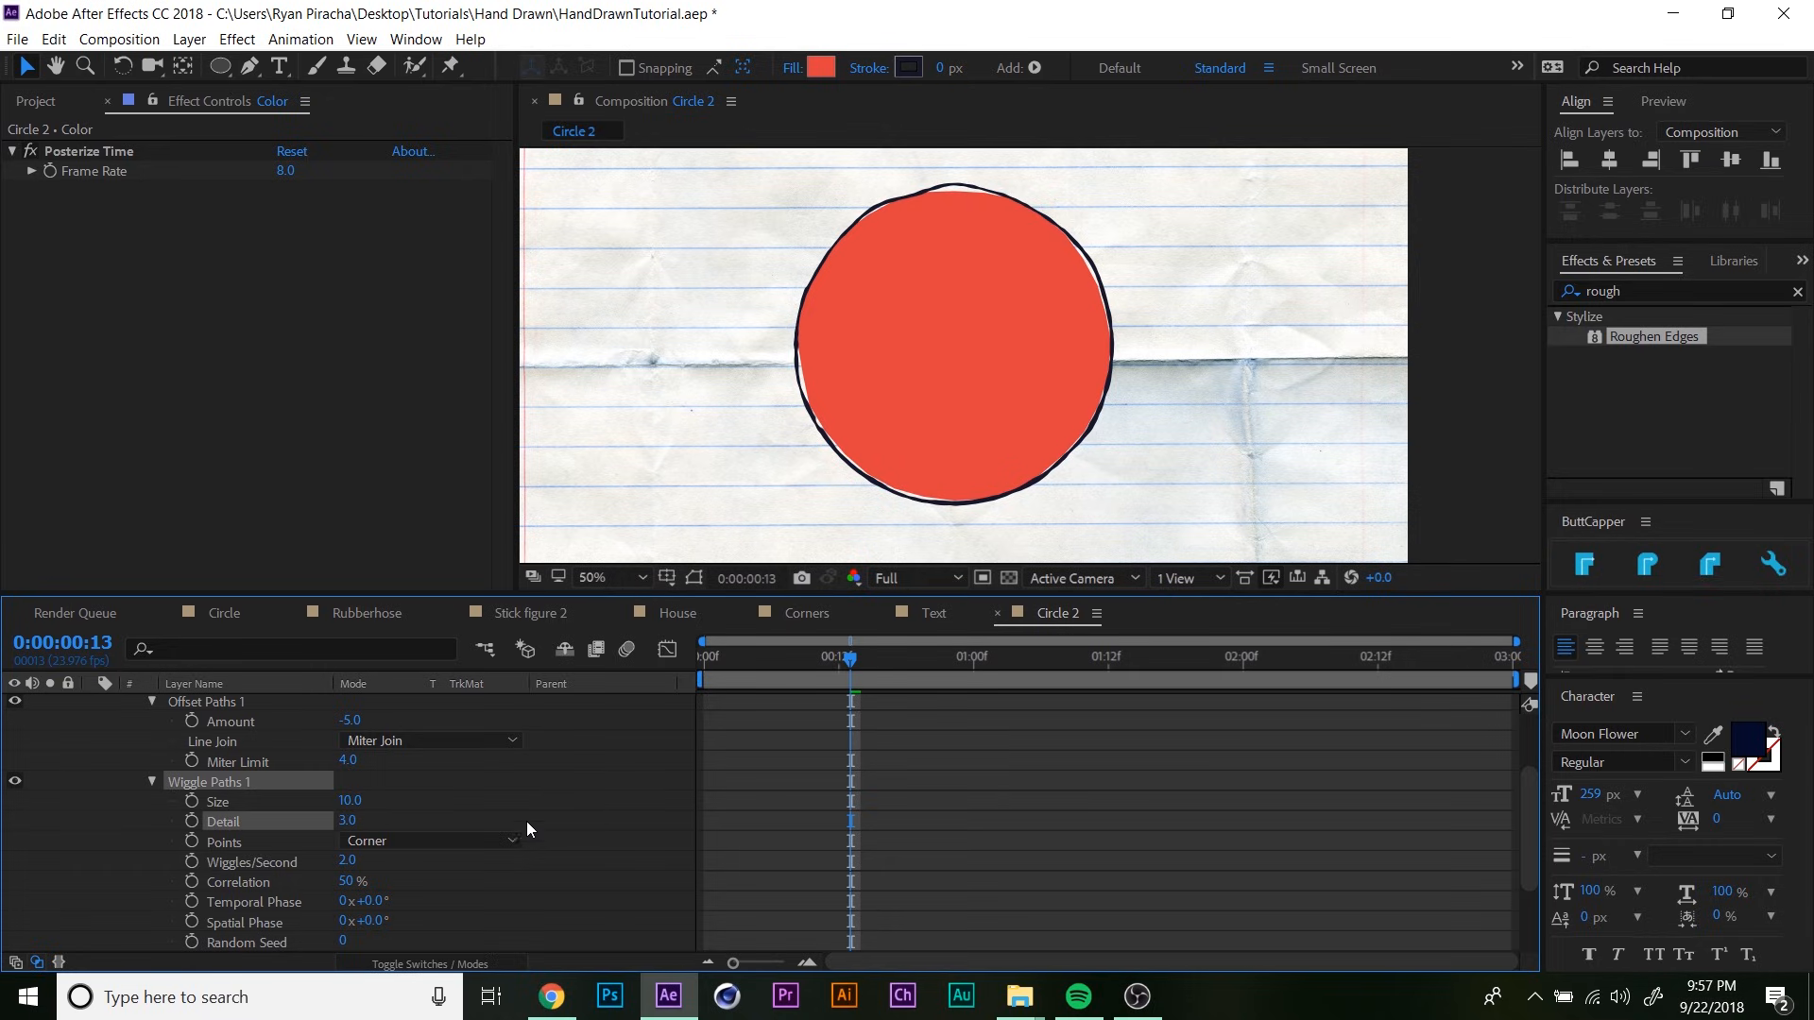
pyautogui.click(442, 847)
pyautogui.click(468, 881)
pyautogui.moveTo(353, 802); pyautogui.dragTo(371, 803)
pyautogui.click(355, 801)
pyautogui.write('30')
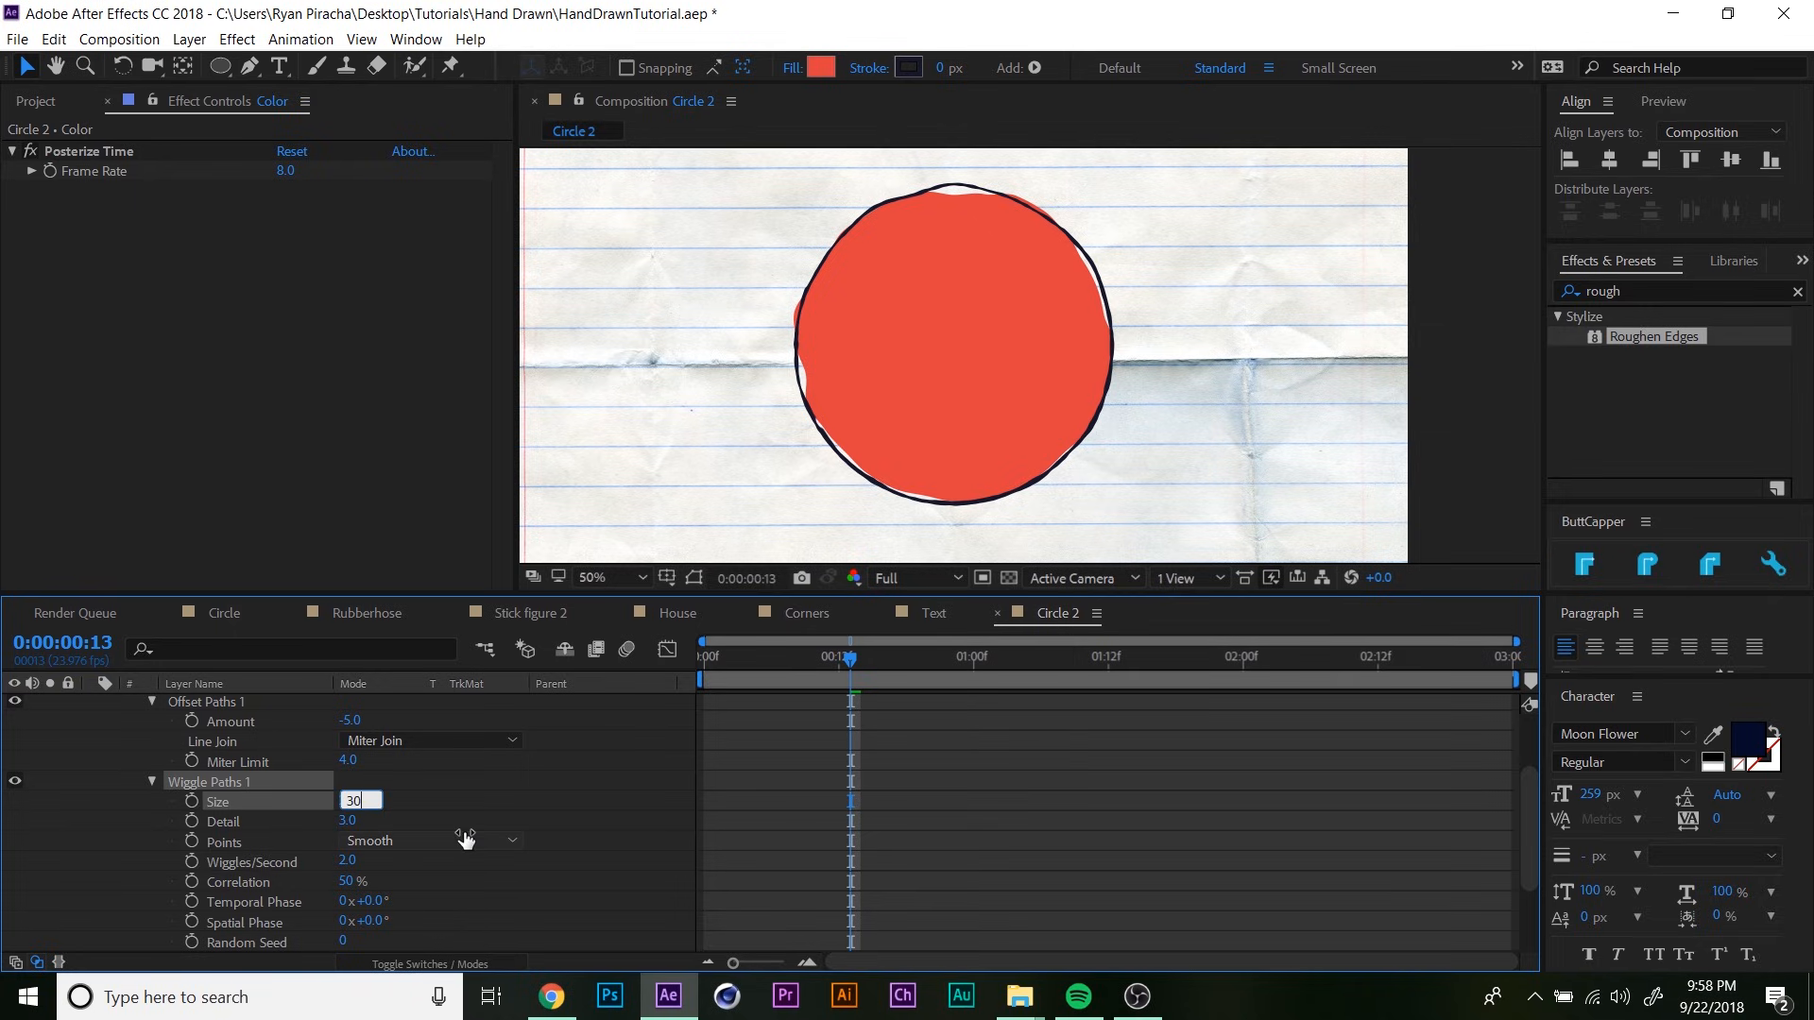
pyautogui.click(585, 820)
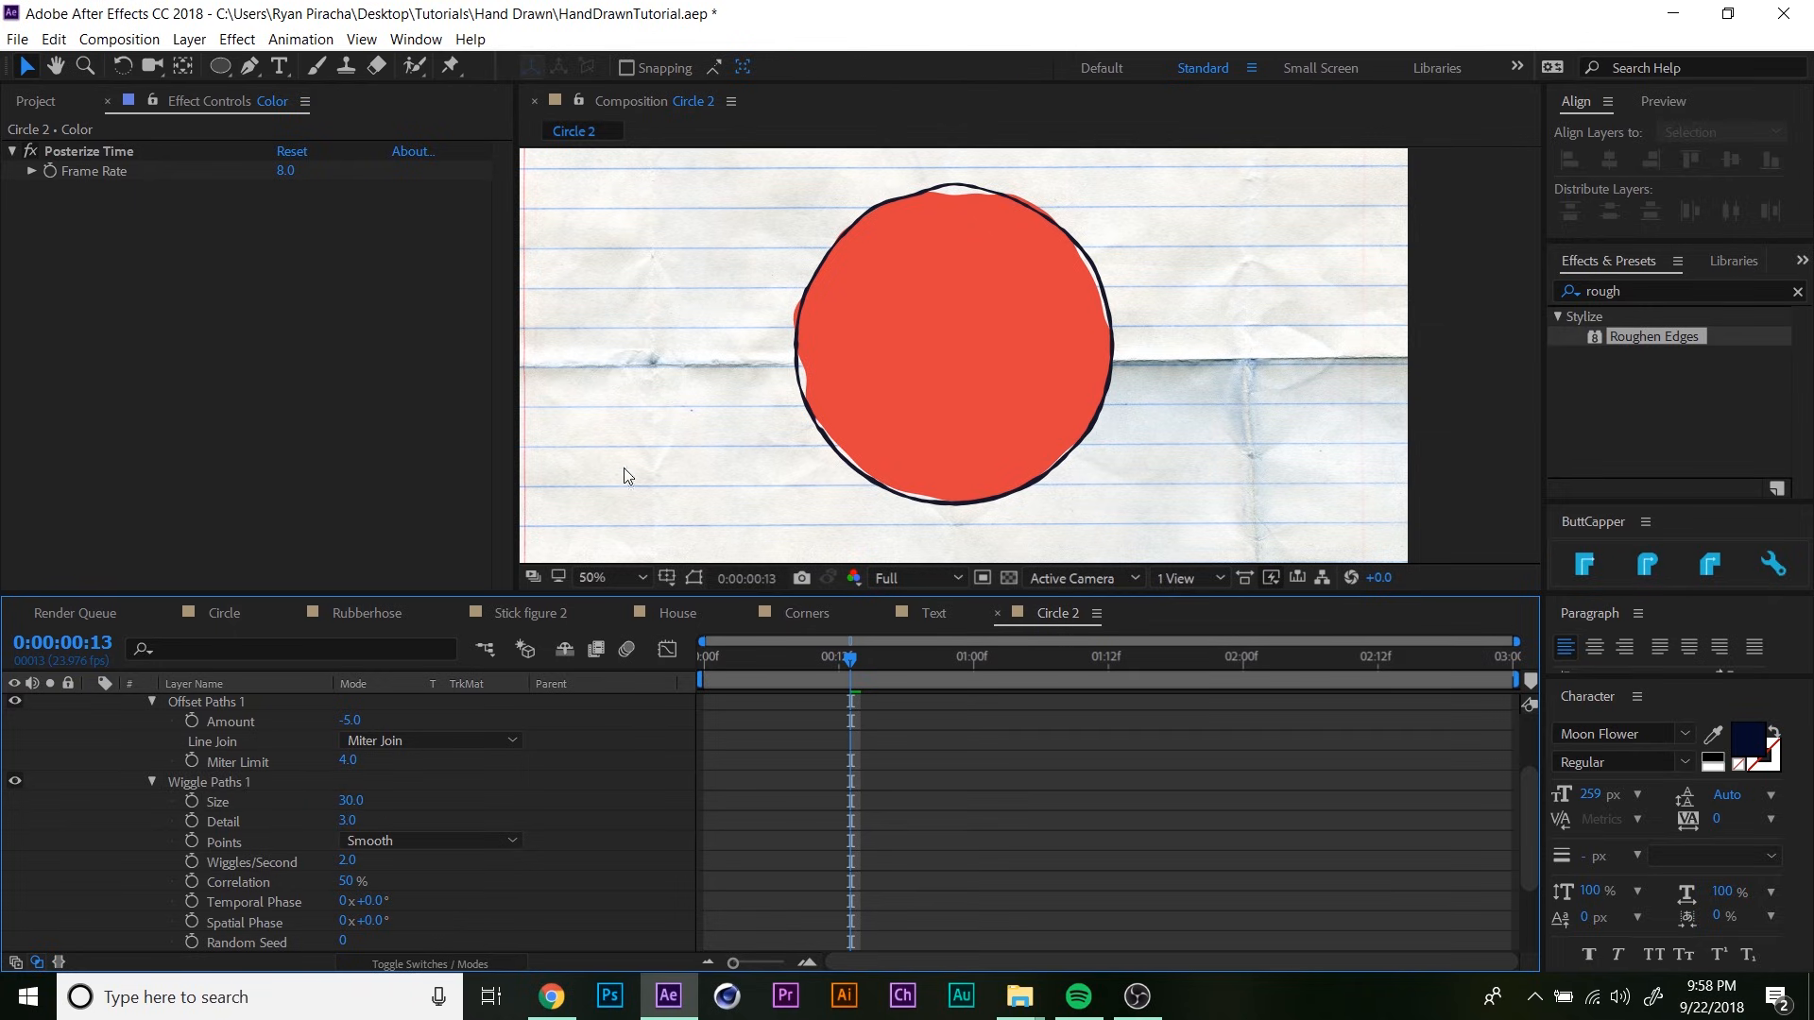
# - Collapse the Color layer's properties and set its blending mode to Multiply
pyautogui.press('space')
pyautogui.moveTo(205, 746); pyautogui.dragTo(252, 813)
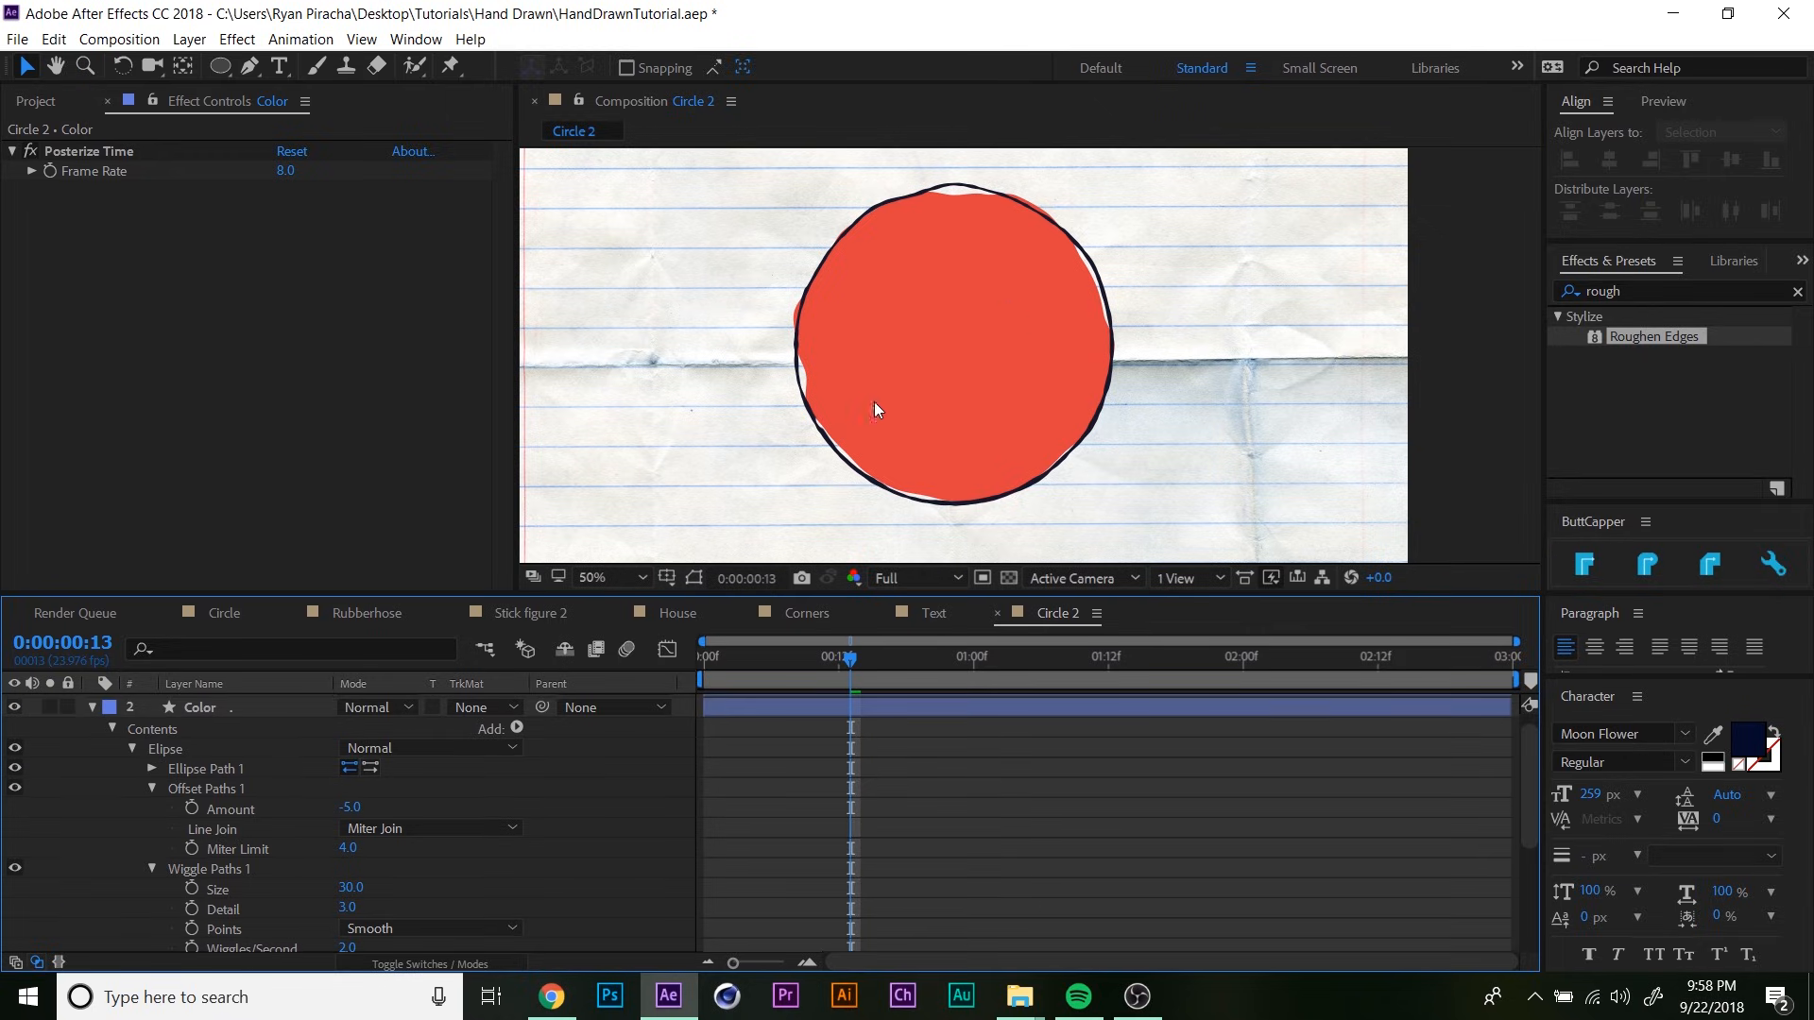
pyautogui.scroll(1, 123, 752)
pyautogui.click(92, 725)
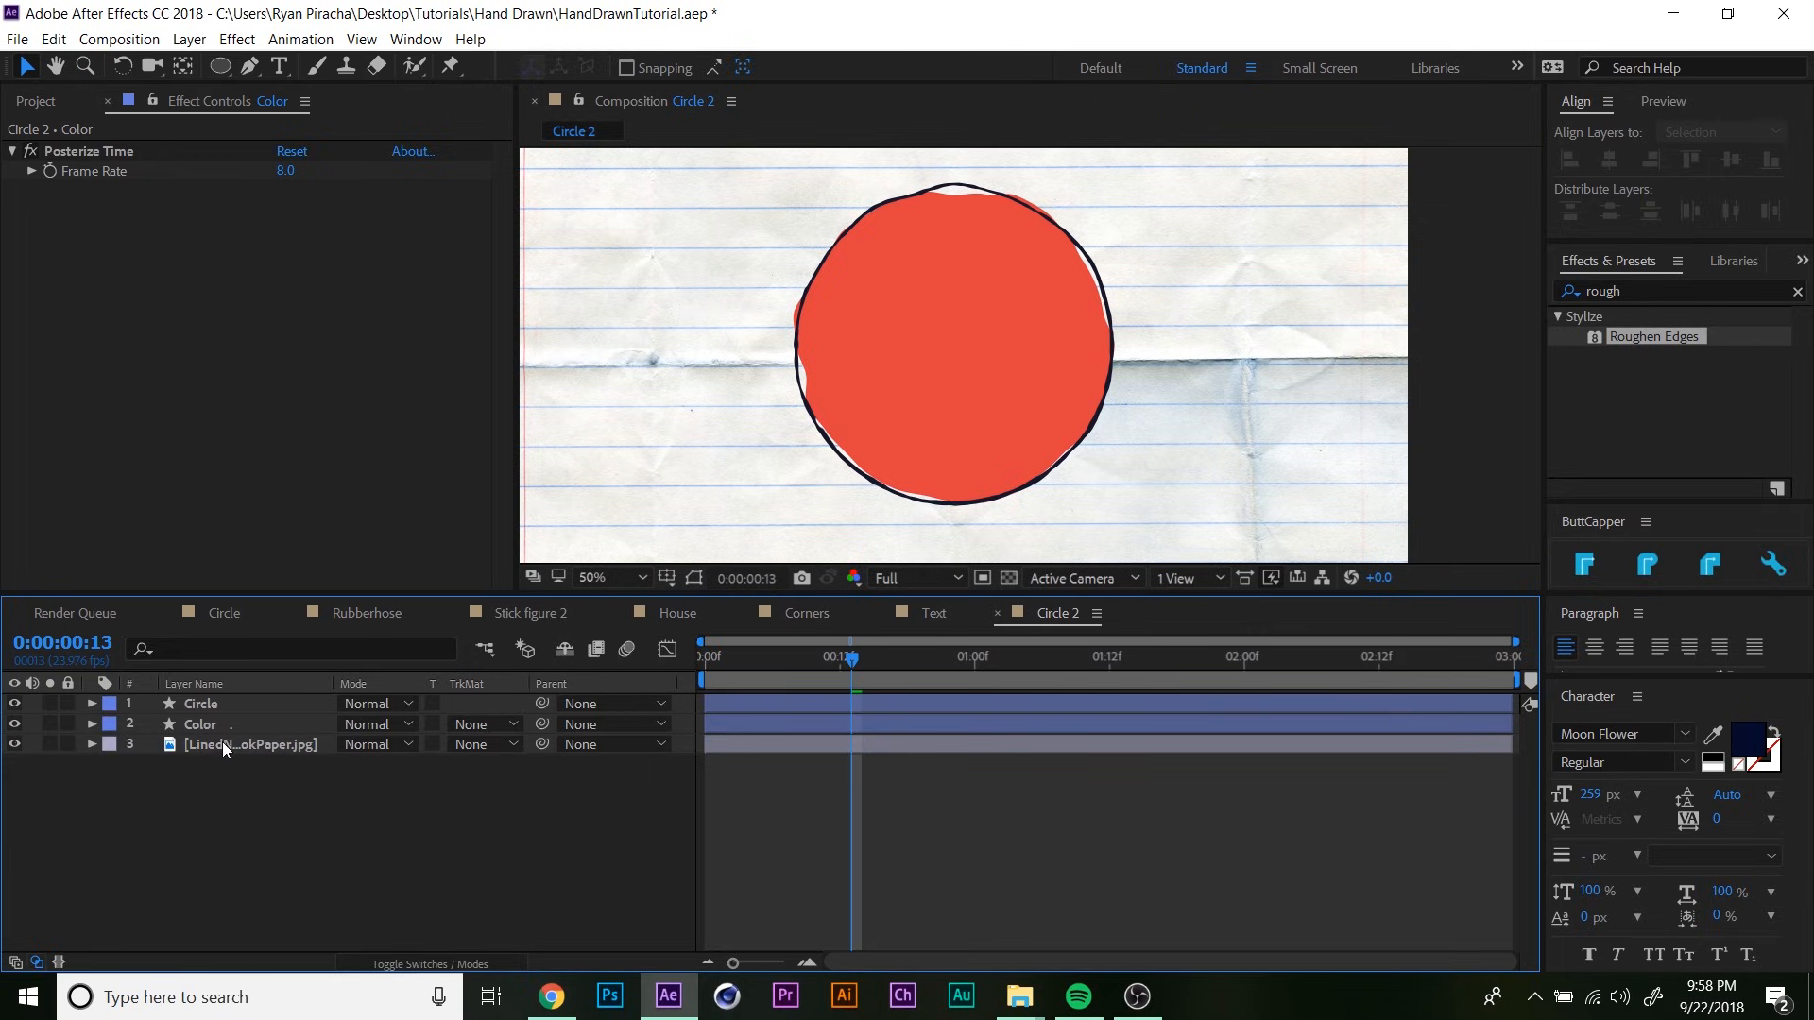
pyautogui.click(212, 723)
pyautogui.click(383, 727)
pyautogui.click(480, 223)
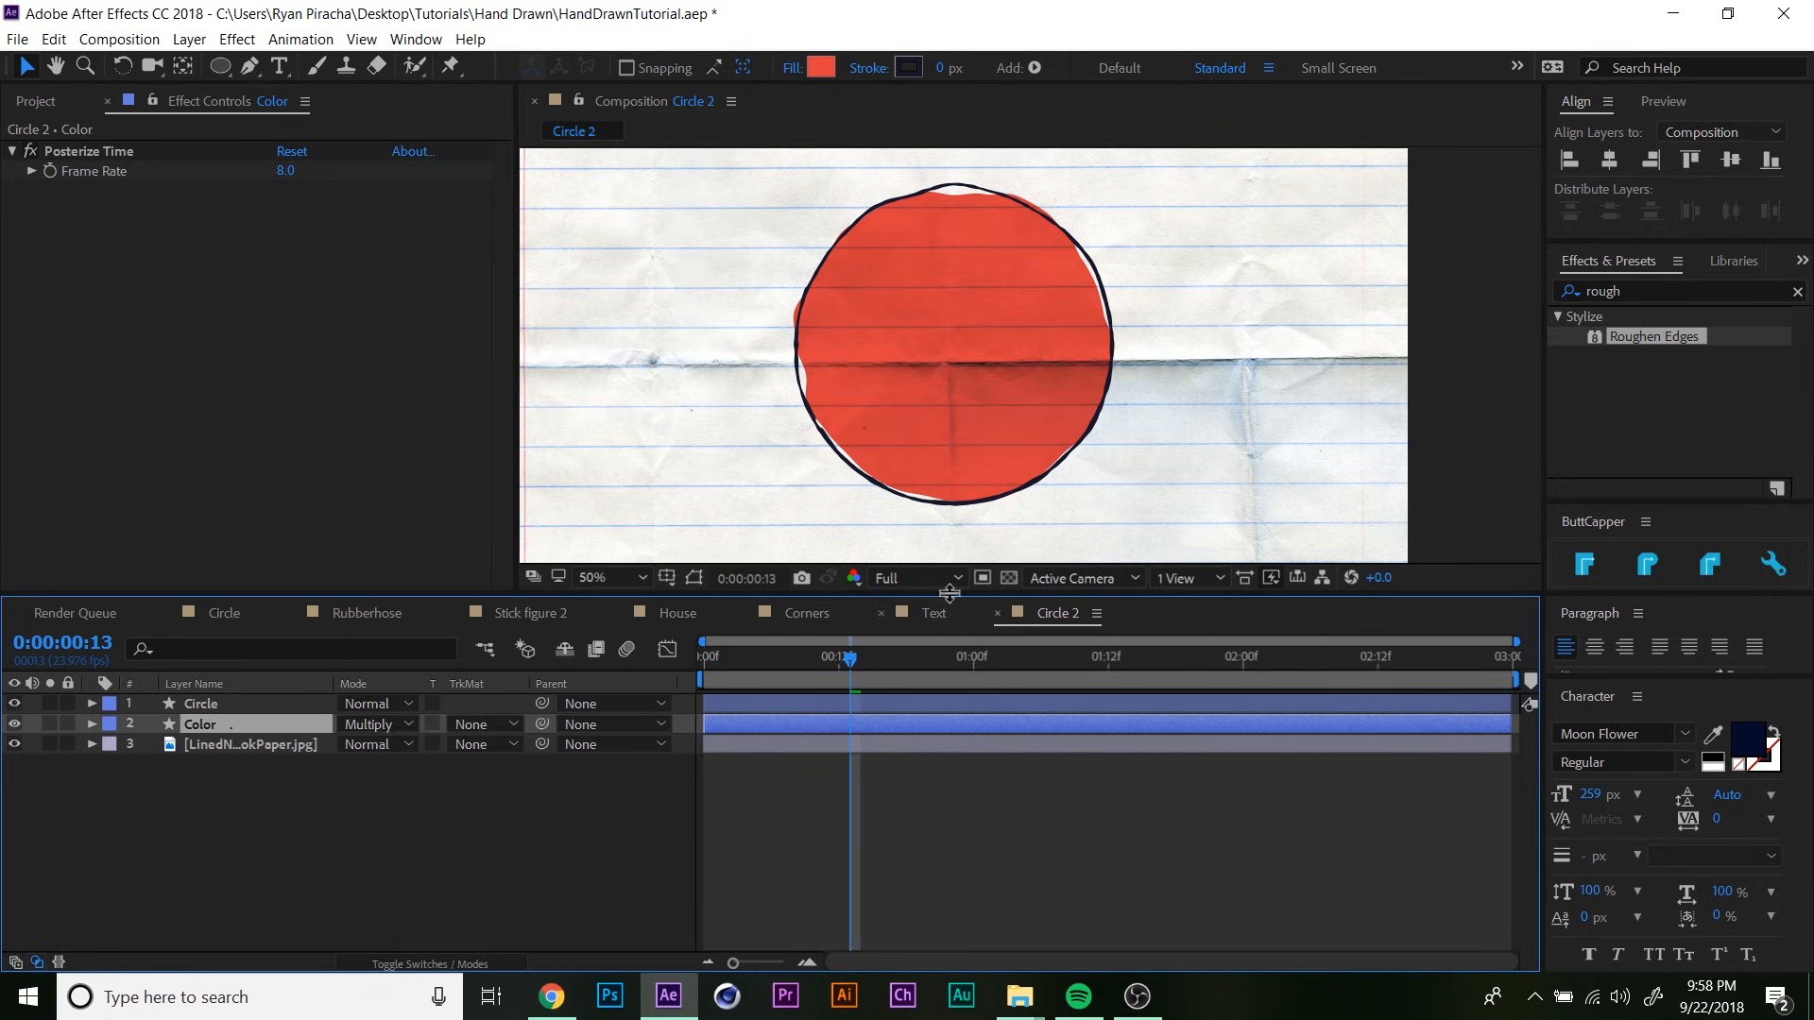
# - Insert the 01_Charcoal_VerticalStrokes_4K texture sequence directly above the Color layer and scale it to 41%
pyautogui.click(43, 99)
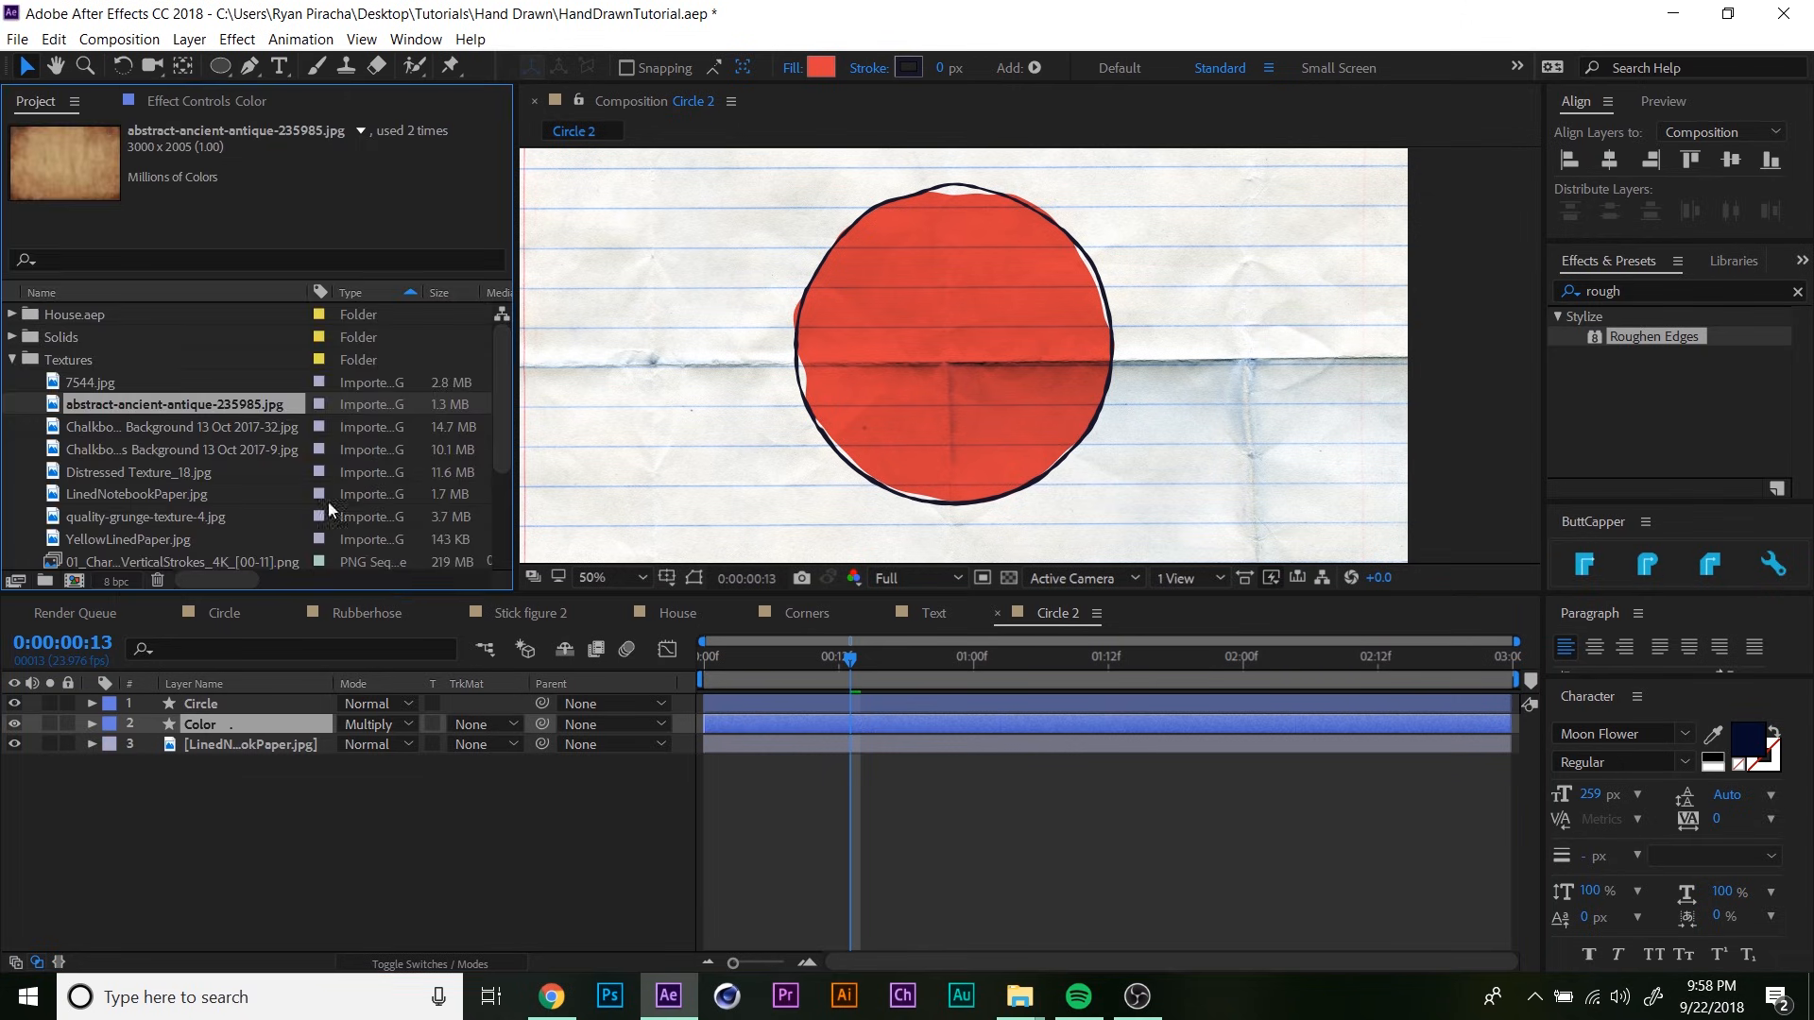
pyautogui.scroll(-2, 503, 393)
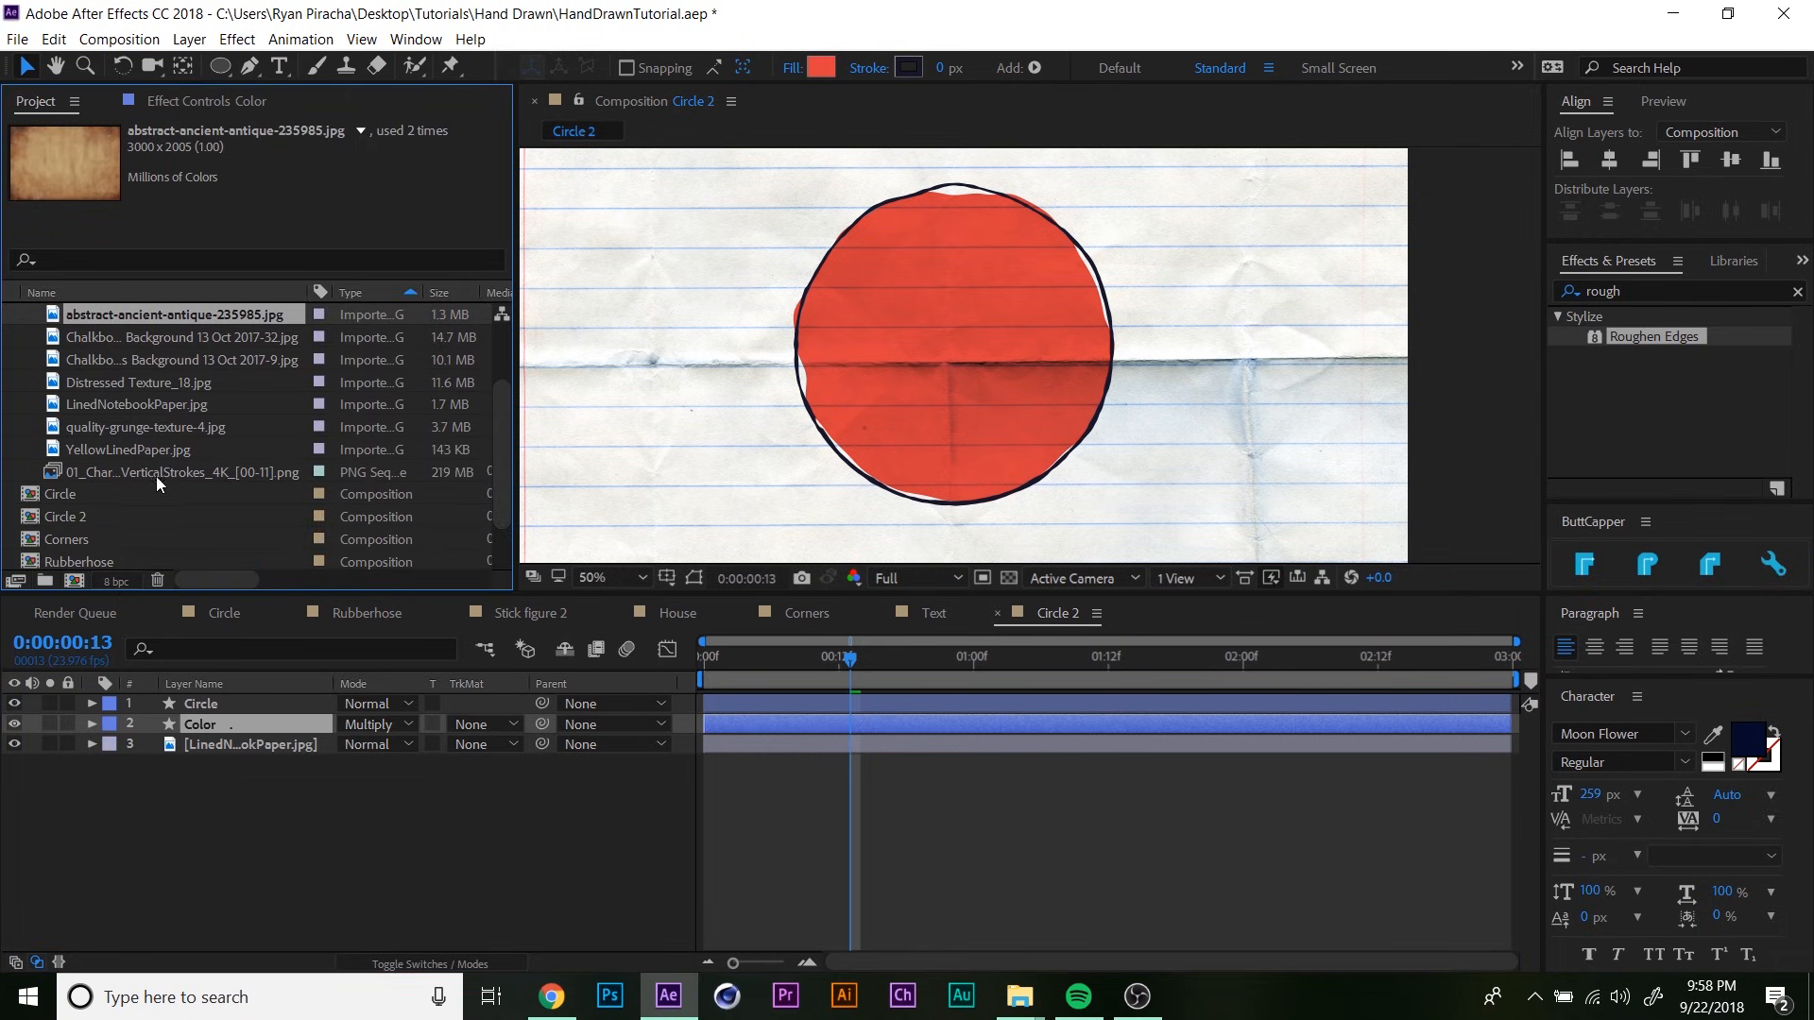
pyautogui.moveTo(156, 474); pyautogui.dragTo(278, 749)
pyautogui.moveTo(189, 472); pyautogui.dragTo(285, 724)
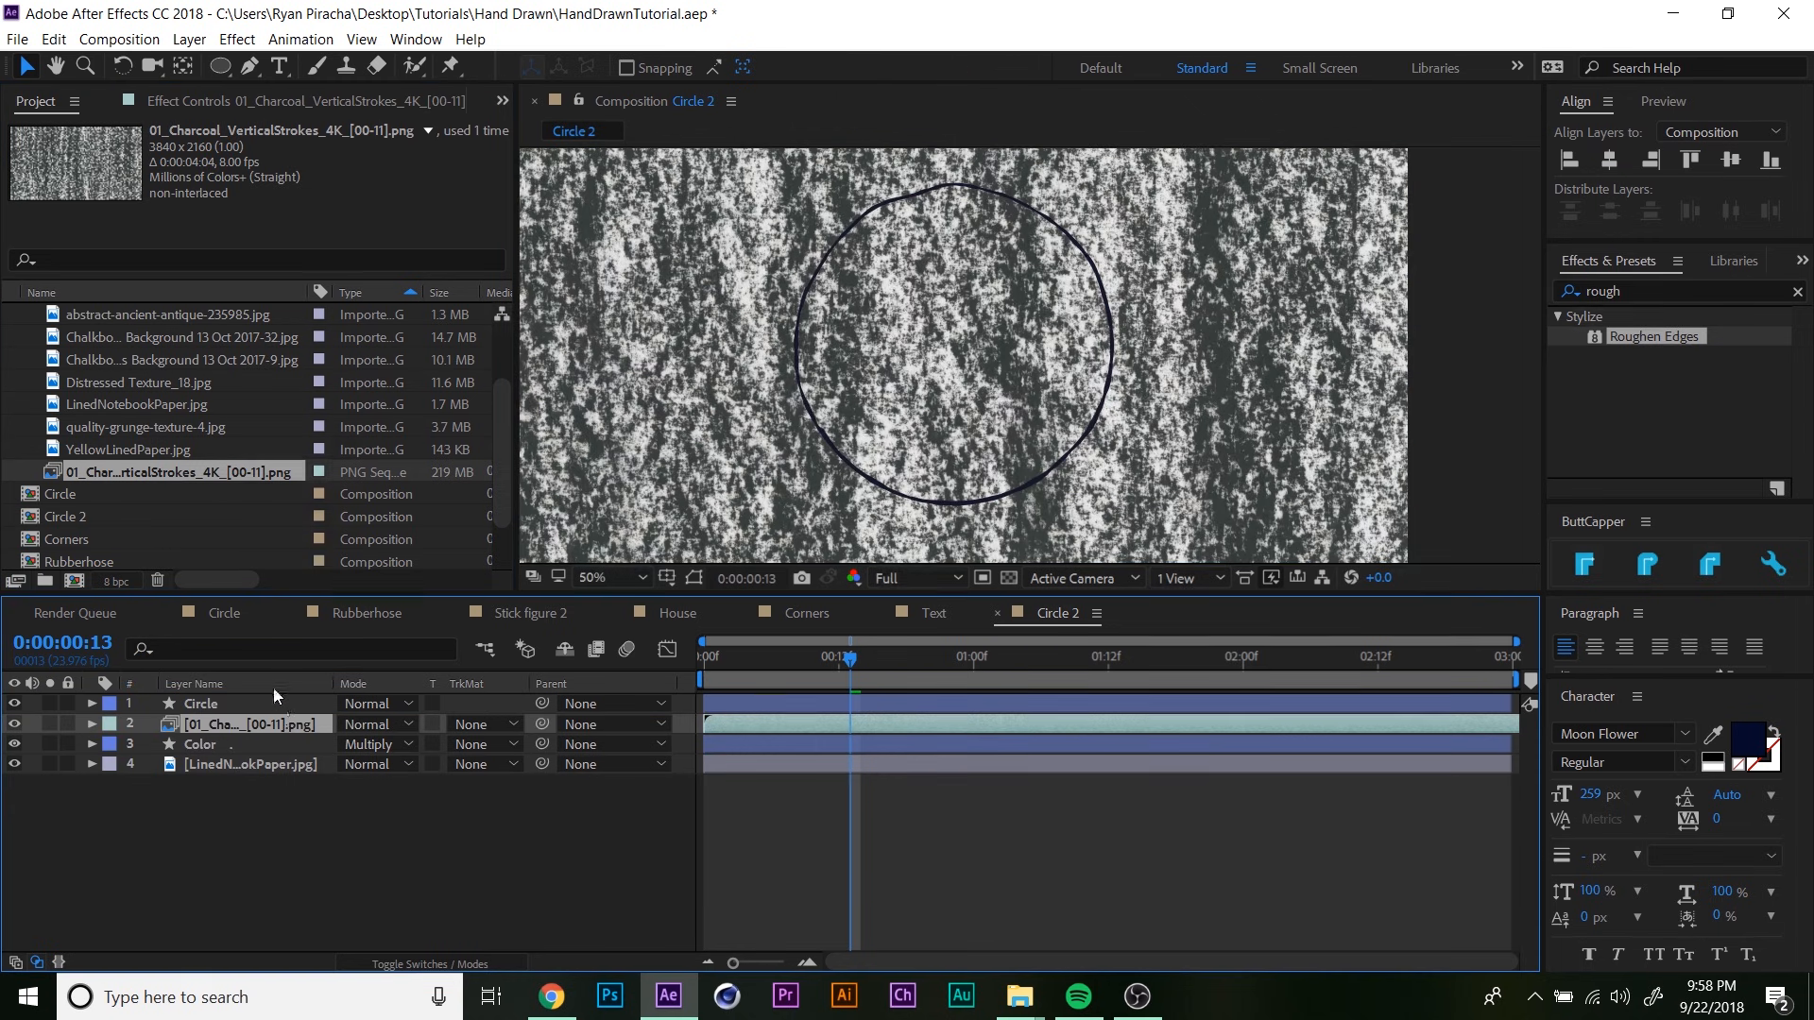
pyautogui.press('s')
pyautogui.moveTo(404, 744); pyautogui.dragTo(367, 761)
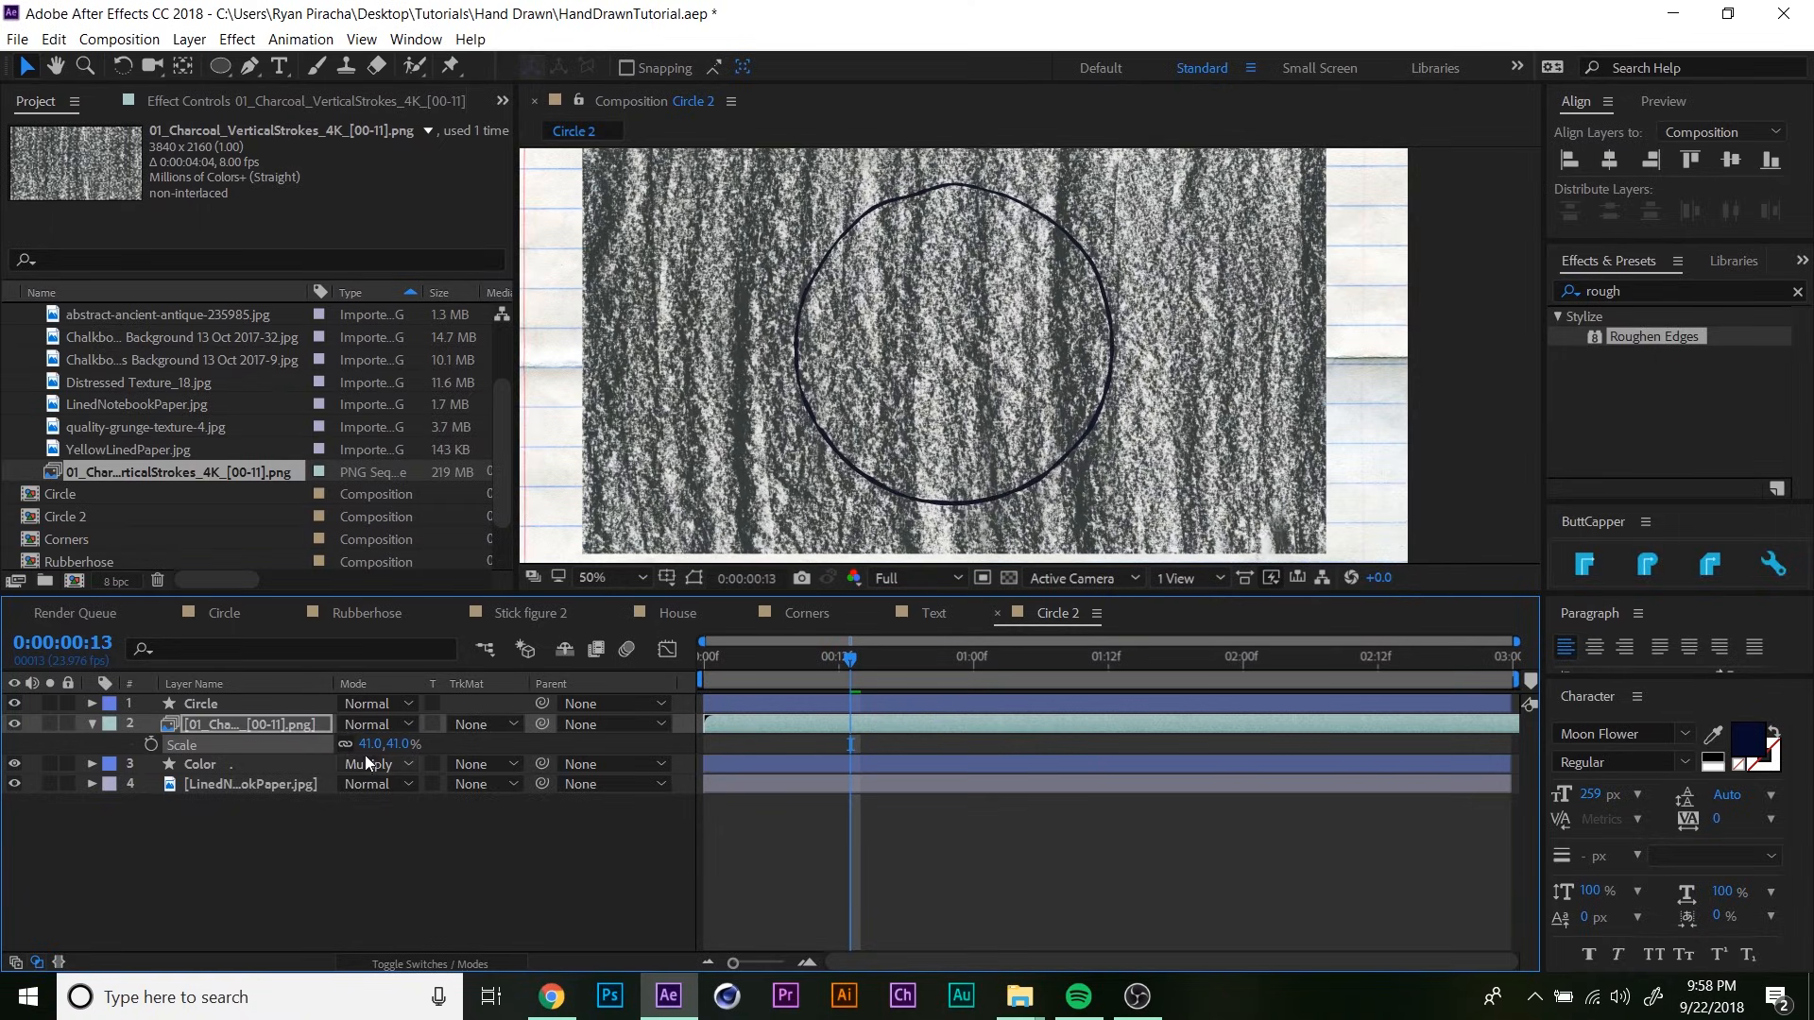
# - Set the Color layer's track matte to Luma so it uses the charcoal texture above it
pyautogui.click(218, 767)
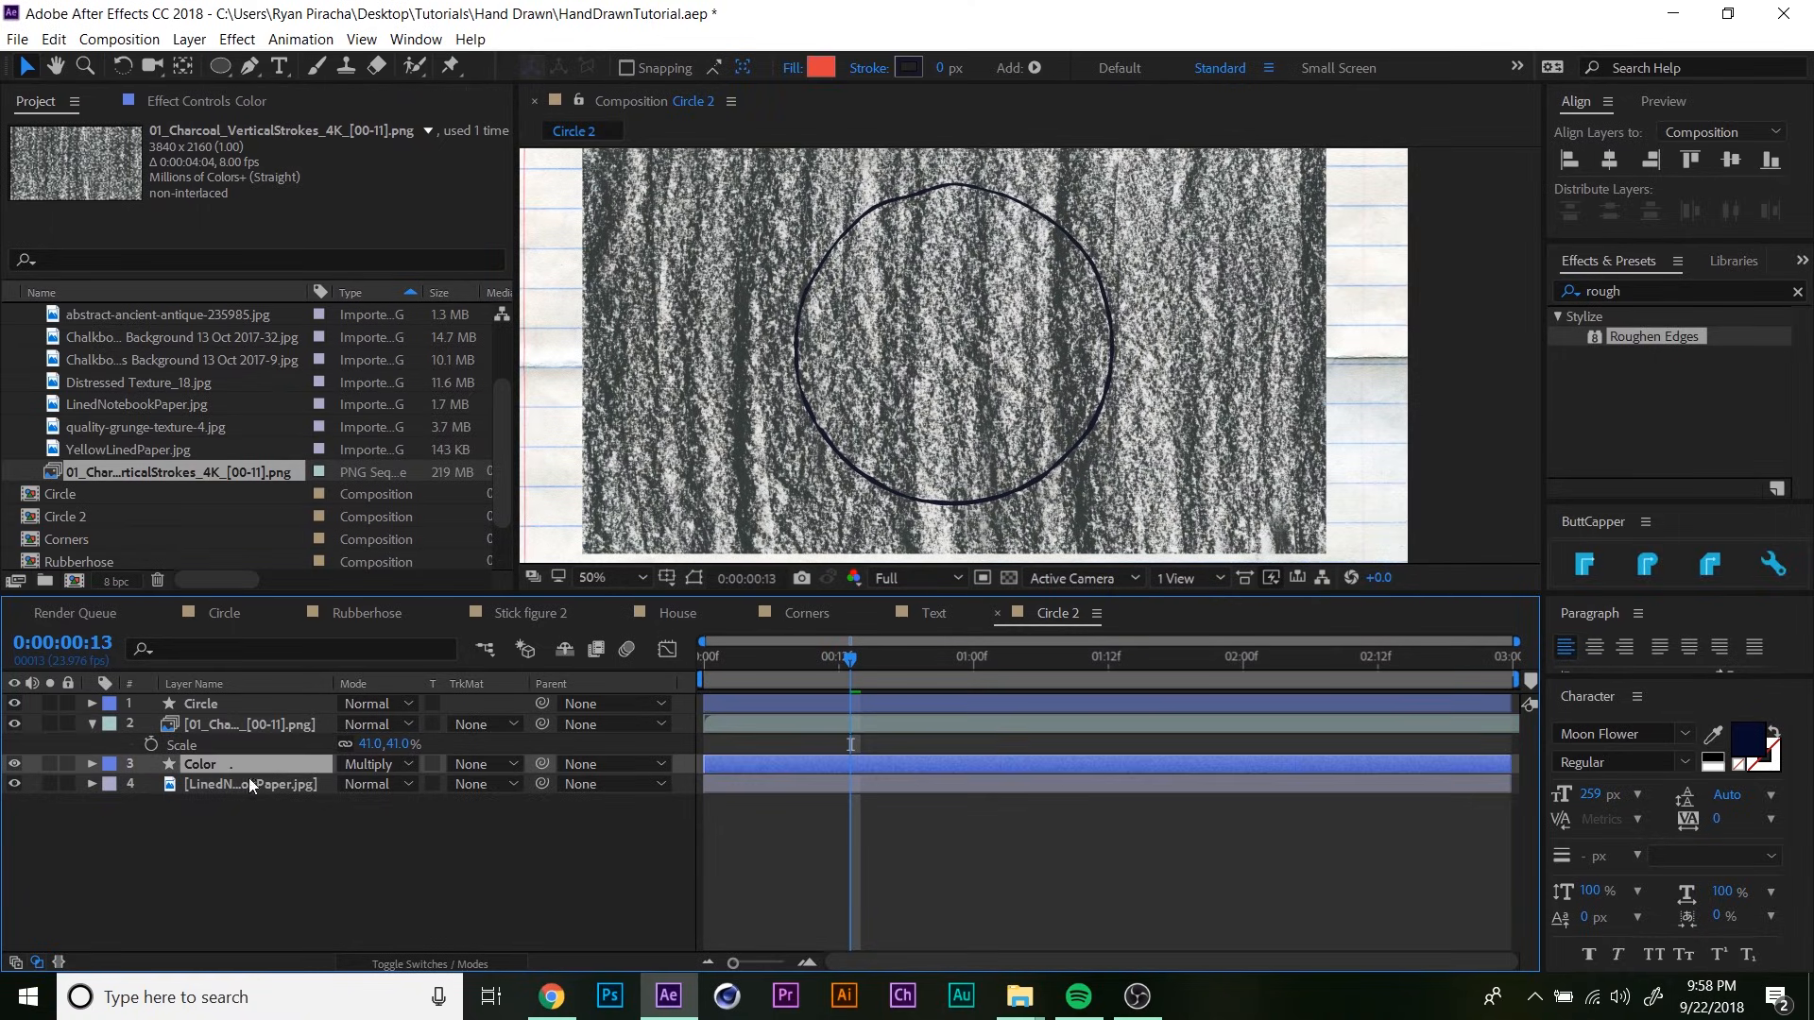
pyautogui.click(482, 766)
pyautogui.click(530, 861)
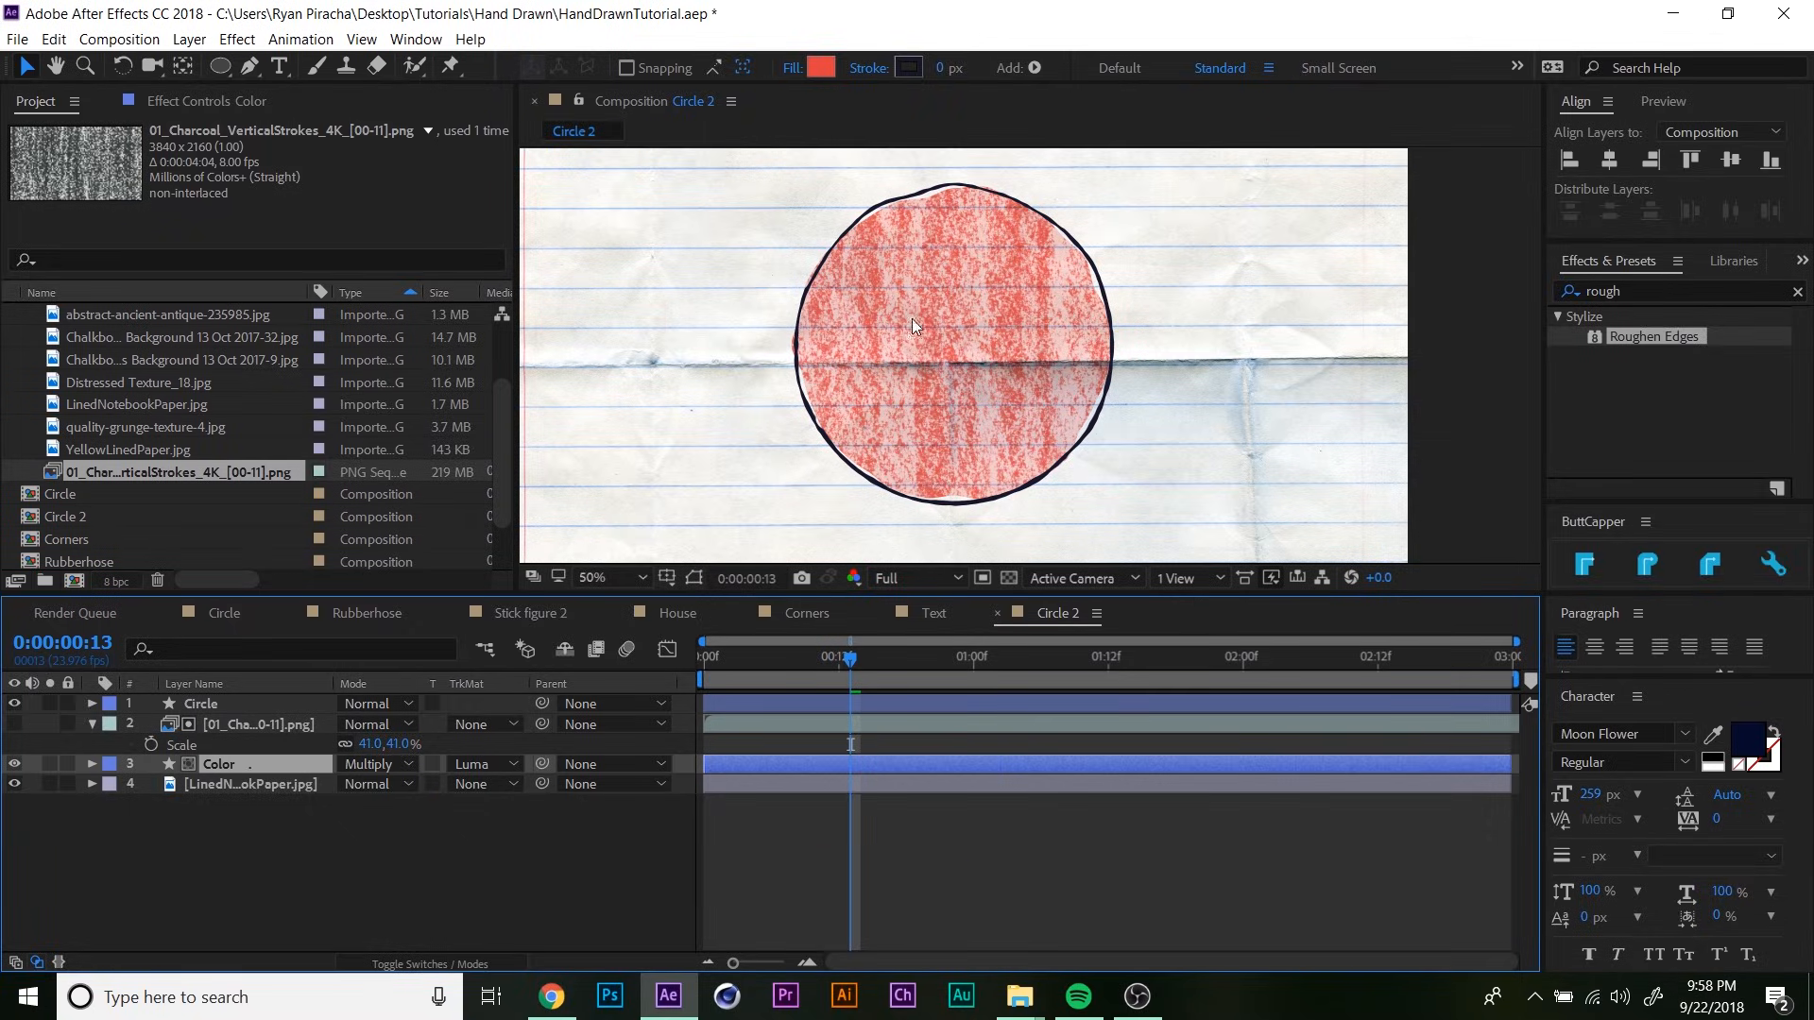
# - Apply Levels to the charcoal texture layer with Input Black 52 and Input White 135
pyautogui.click(1686, 292)
pyautogui.write('levels')
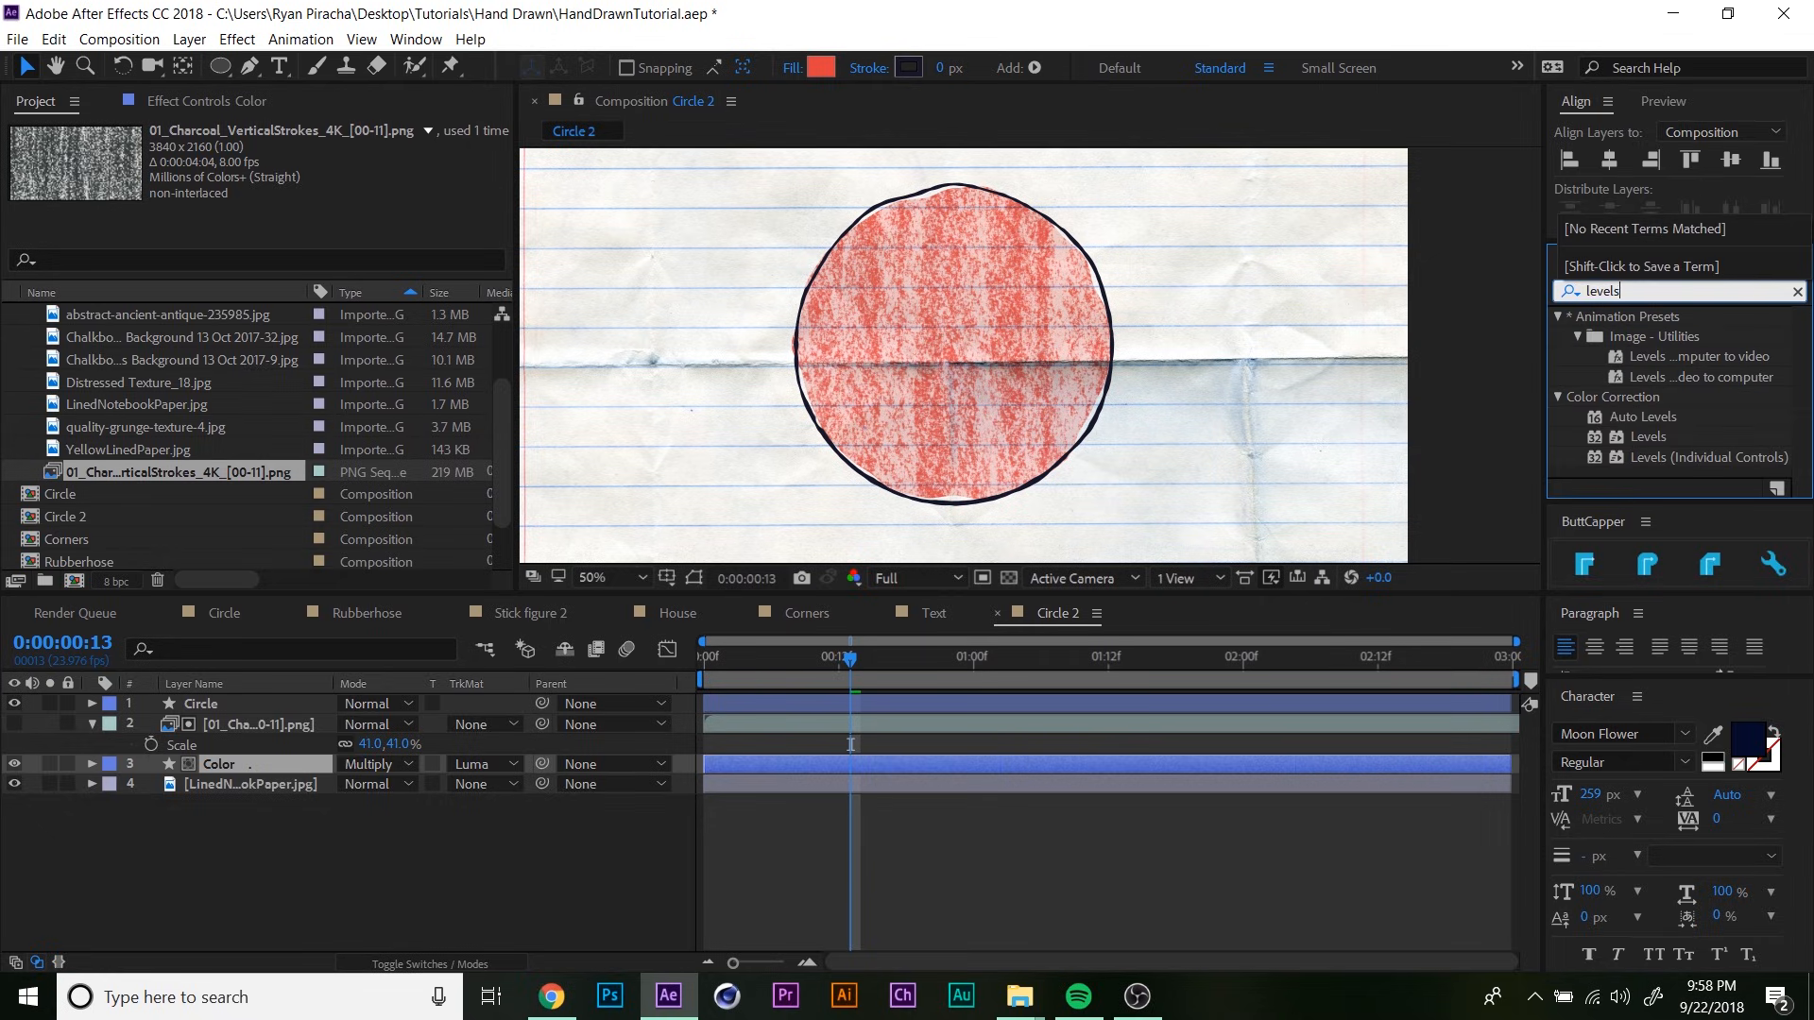
pyautogui.moveTo(1650, 440); pyautogui.dragTo(276, 723)
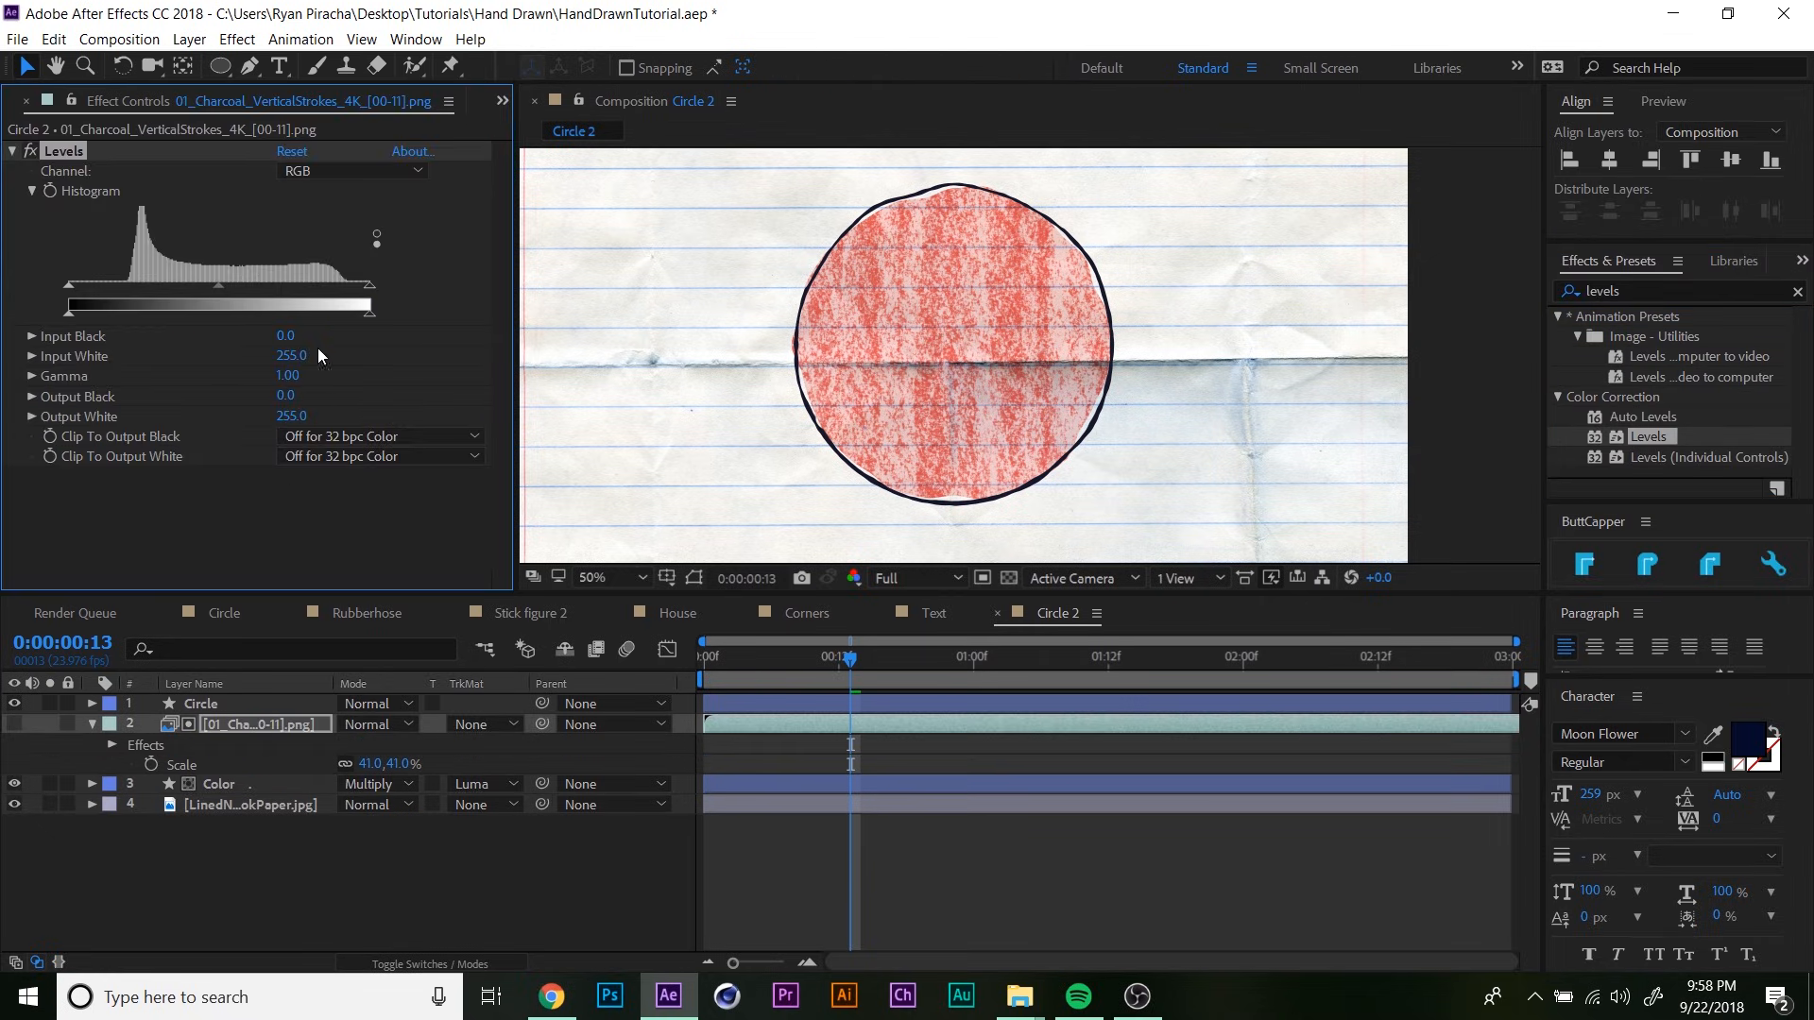
pyautogui.moveTo(68, 283)
pyautogui.mouseDown()
pyautogui.moveTo(157, 285)
pyautogui.moveTo(64, 295)
pyautogui.mouseUp()
pyautogui.moveTo(369, 286); pyautogui.dragTo(236, 304)
pyautogui.moveTo(72, 283); pyautogui.dragTo(230, 287)
# - Preview the textured circle's animation from an early point in the timeline
pyautogui.click(860, 656)
pyautogui.moveTo(861, 658); pyautogui.dragTo(761, 646)
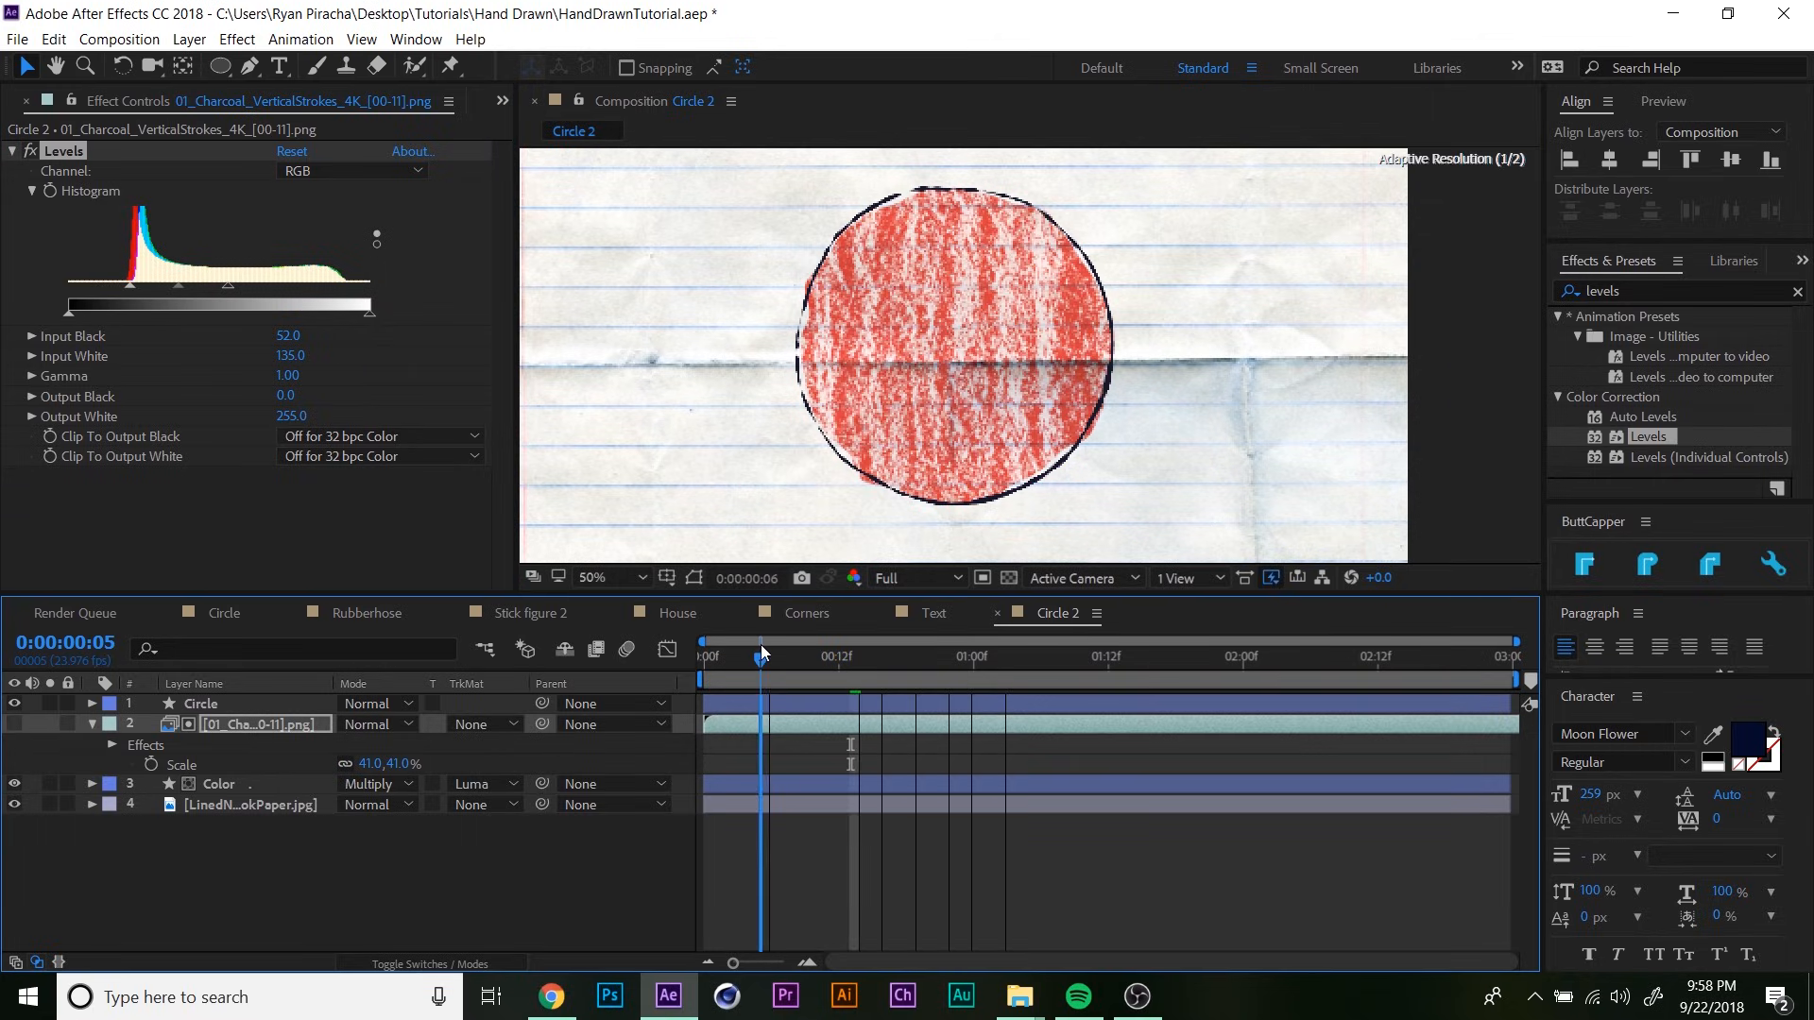
pyautogui.press('space')
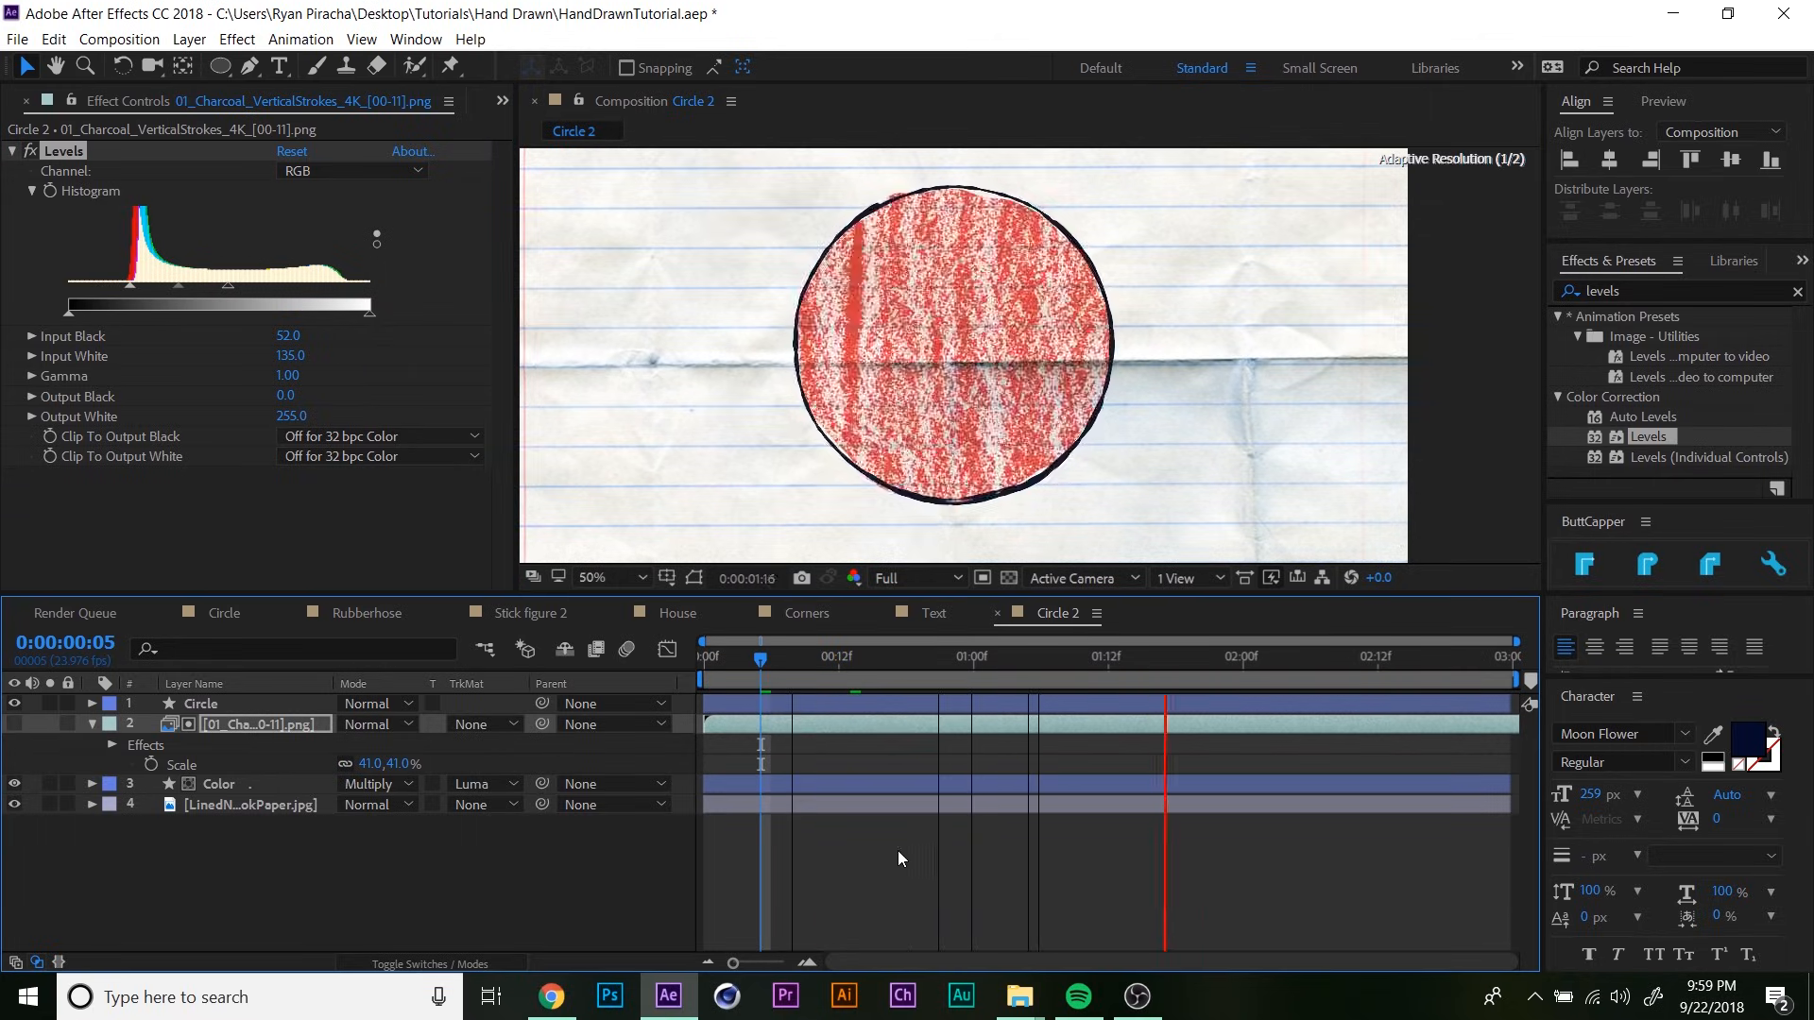
pyautogui.press('space')
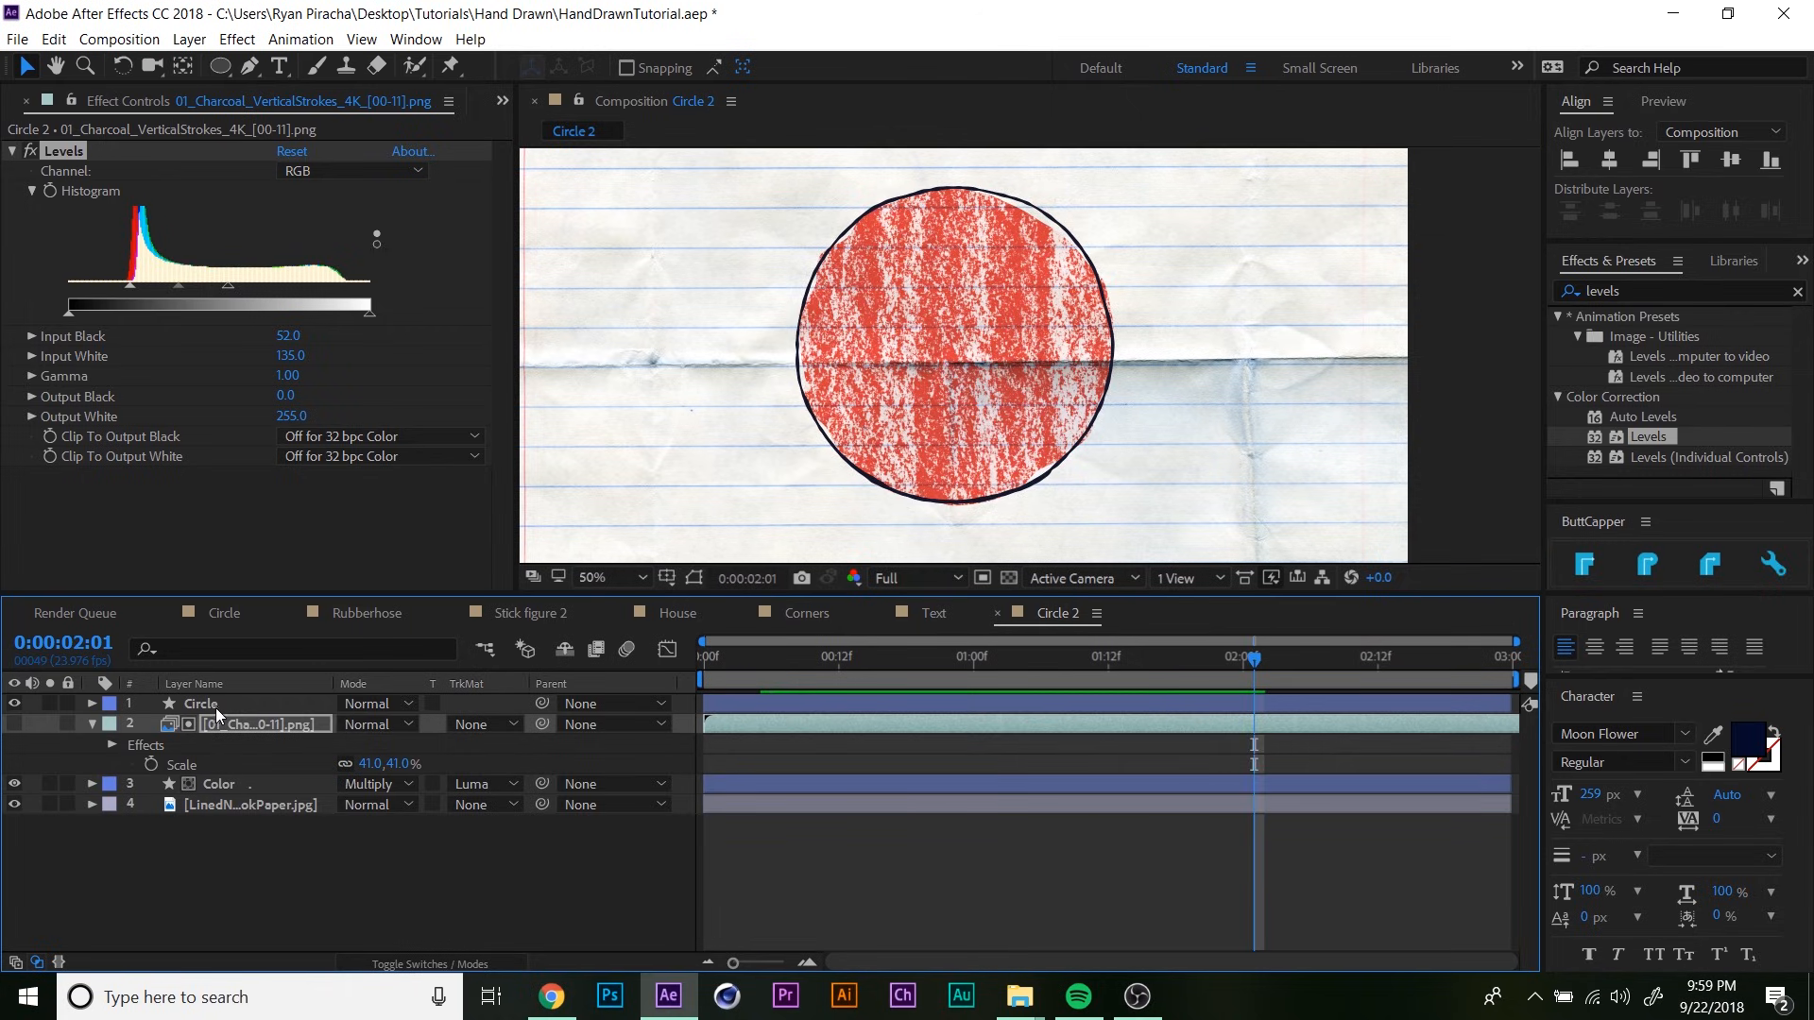
# - Set the Circle outline layer's blending mode to Multiply
pyautogui.click(216, 706)
pyautogui.click(410, 705)
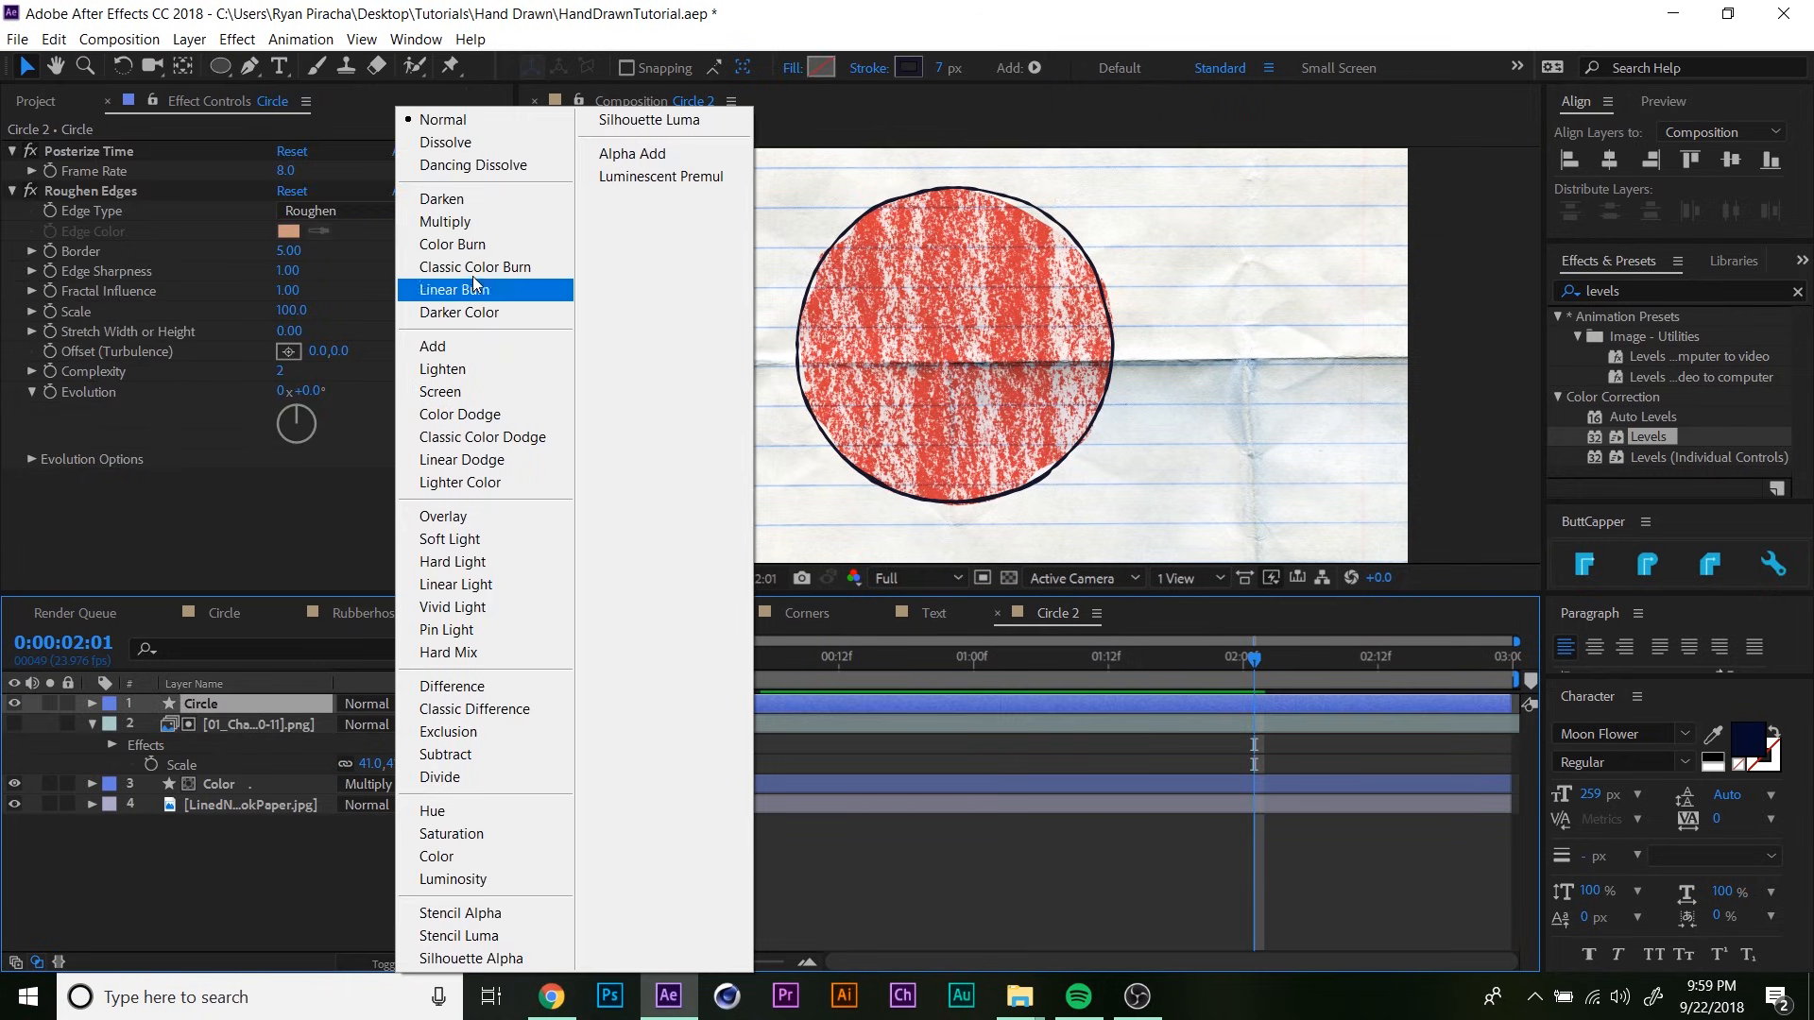
pyautogui.click(444, 222)
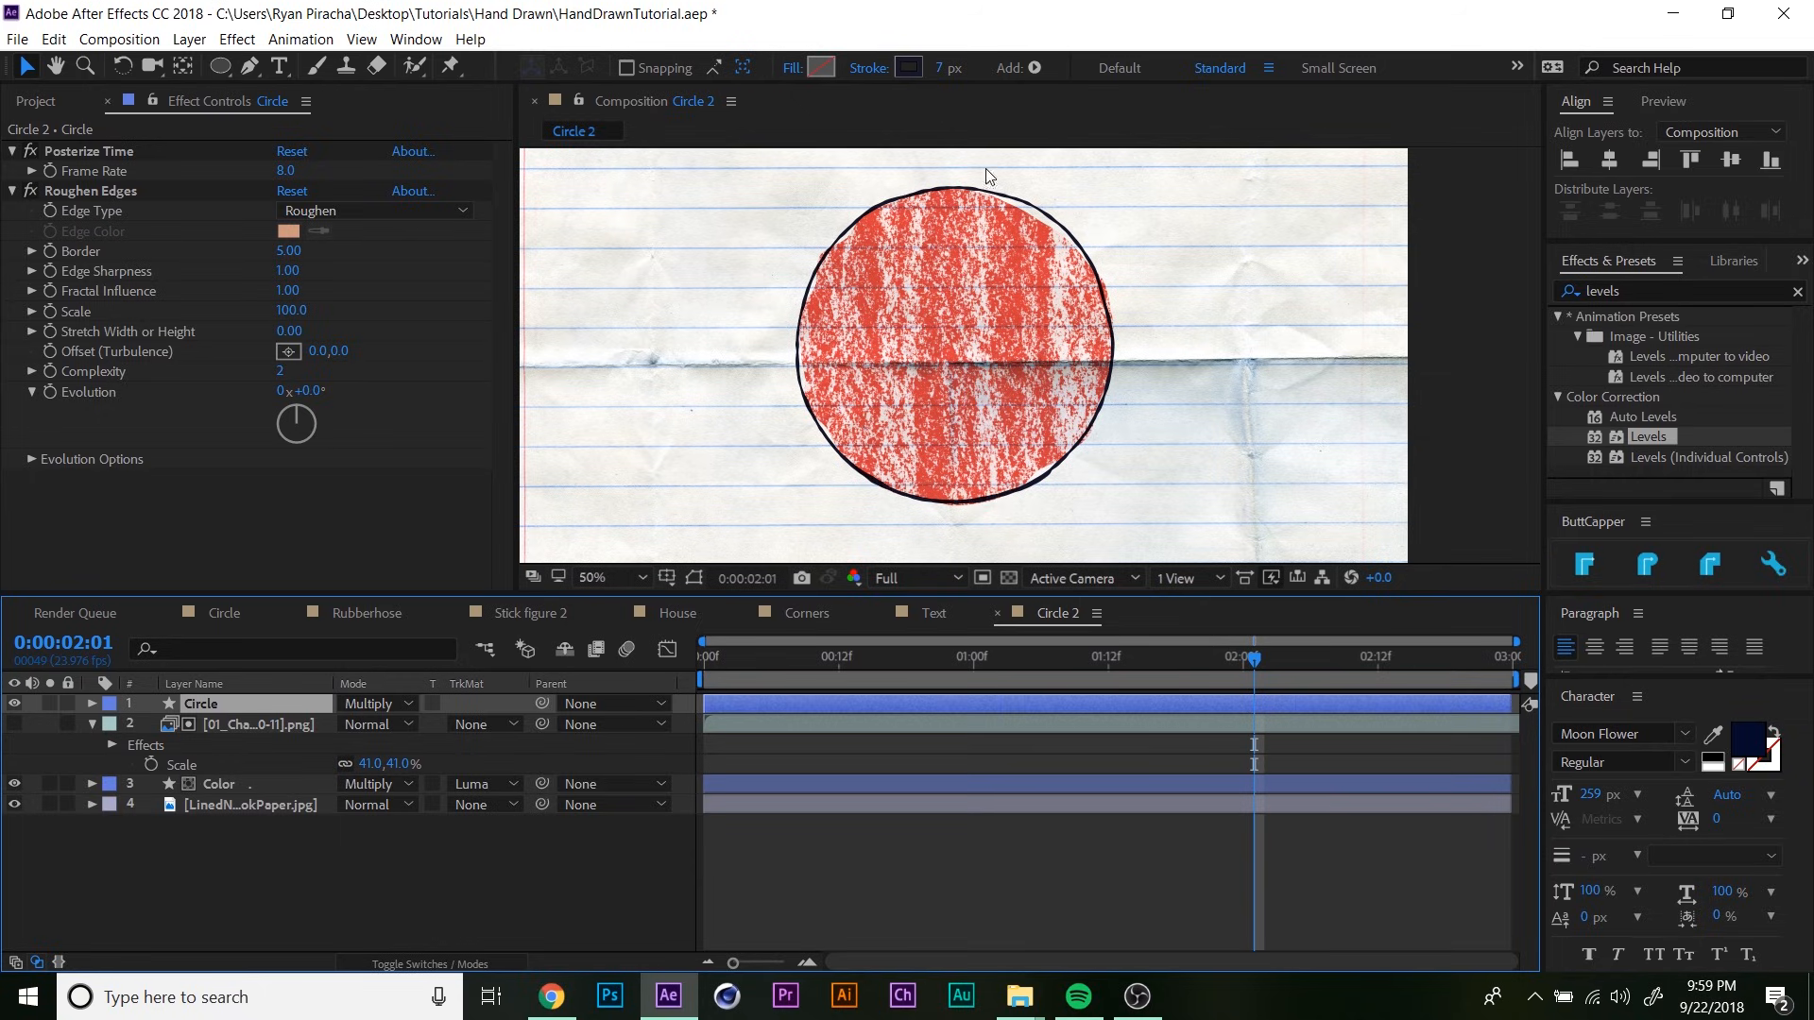
# - Reveal the Color layer's Position and shift the fill up and left to about 946, 524
pyautogui.click(213, 785)
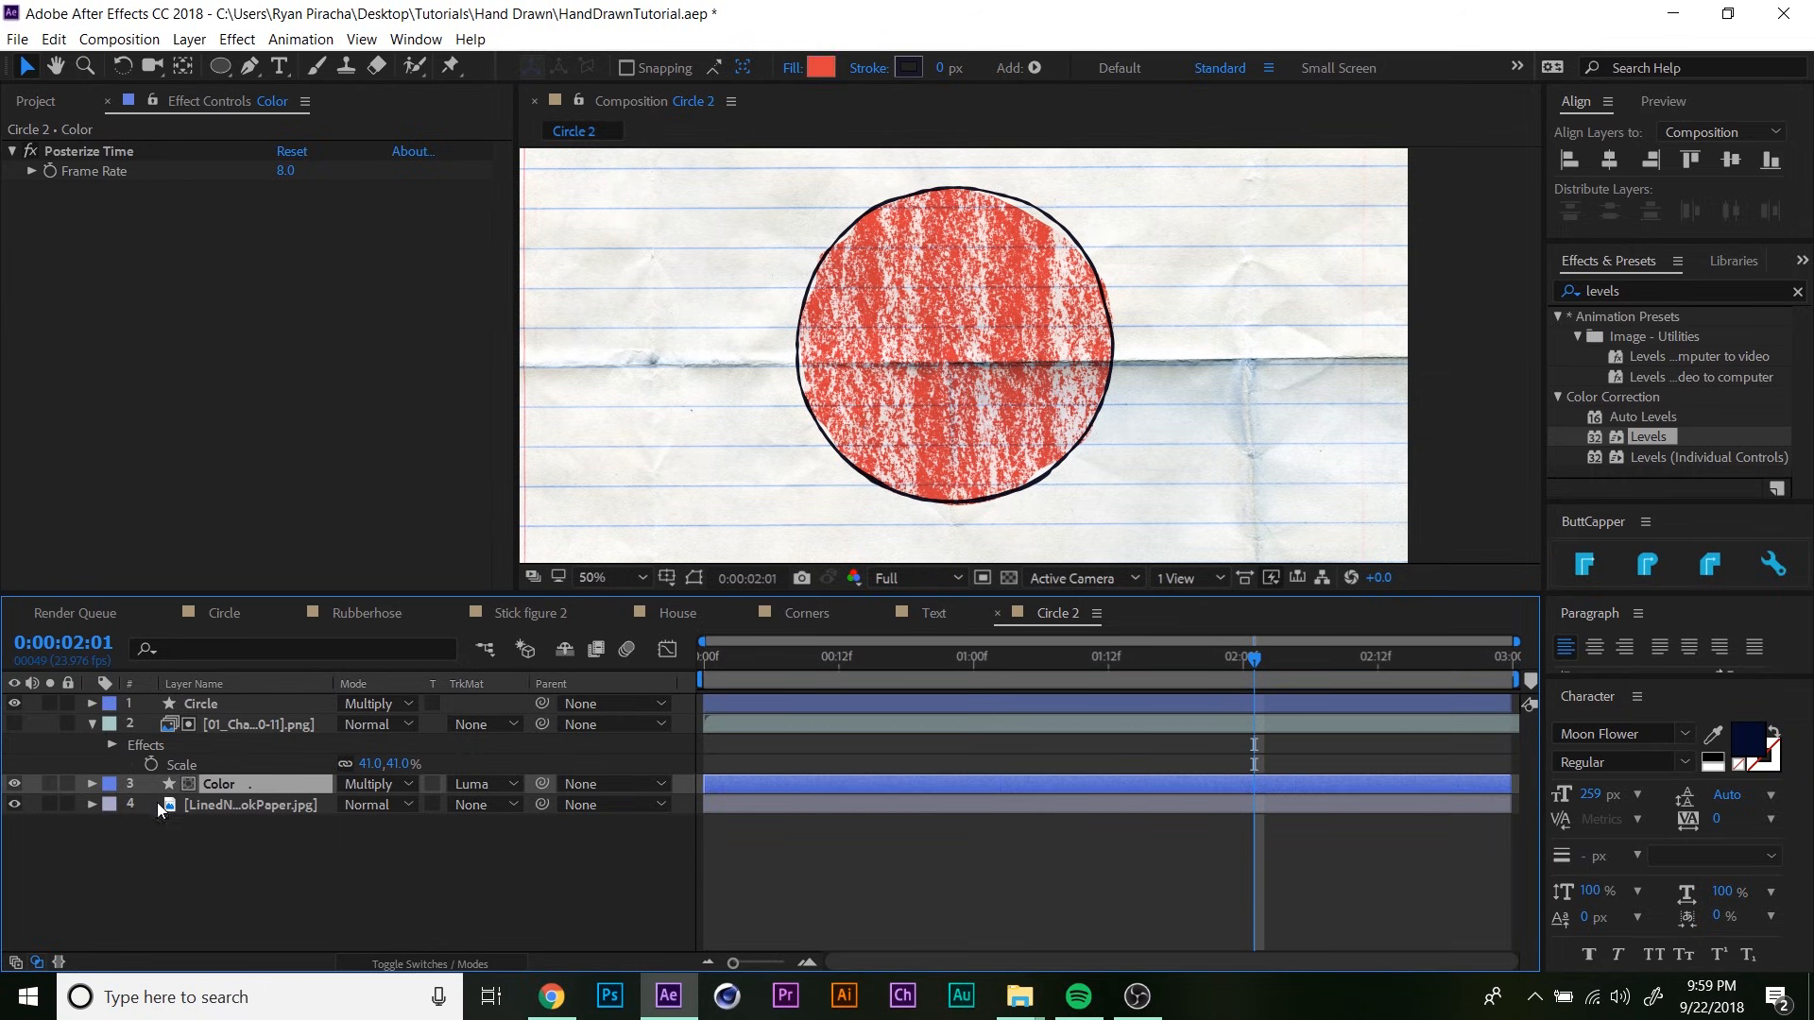
pyautogui.press('p')
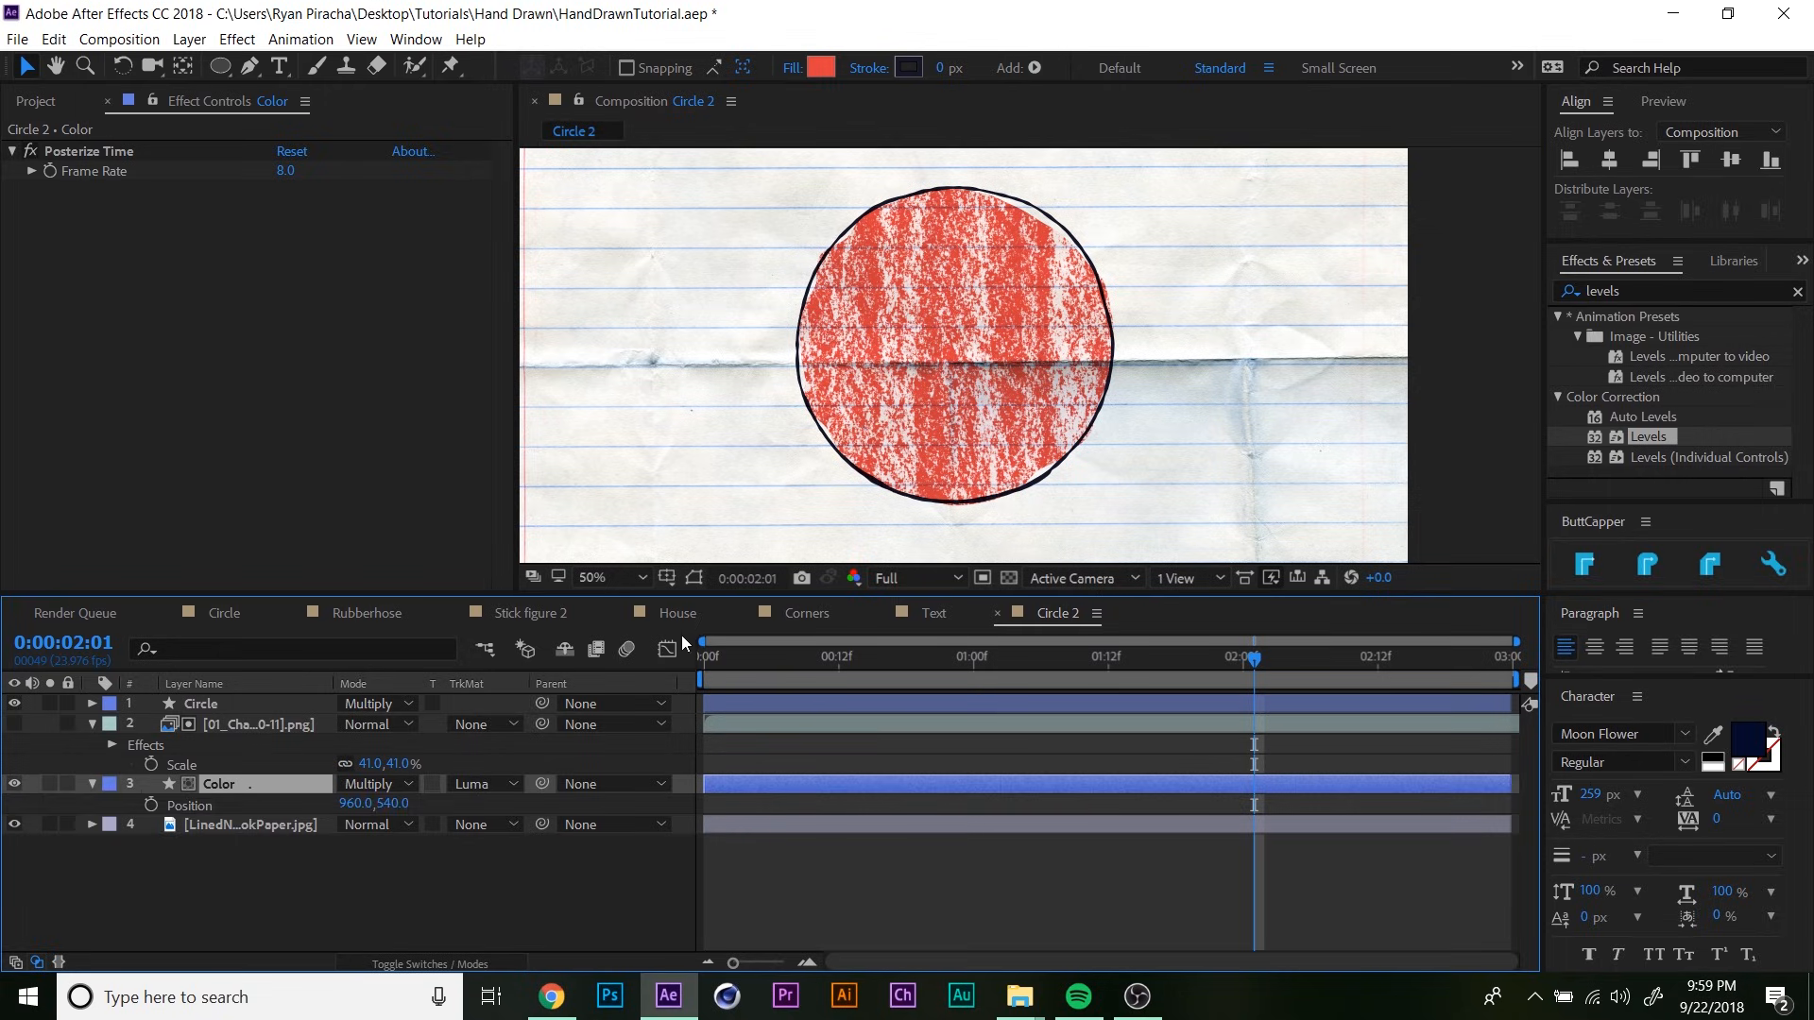
pyautogui.moveTo(986, 395); pyautogui.dragTo(977, 386)
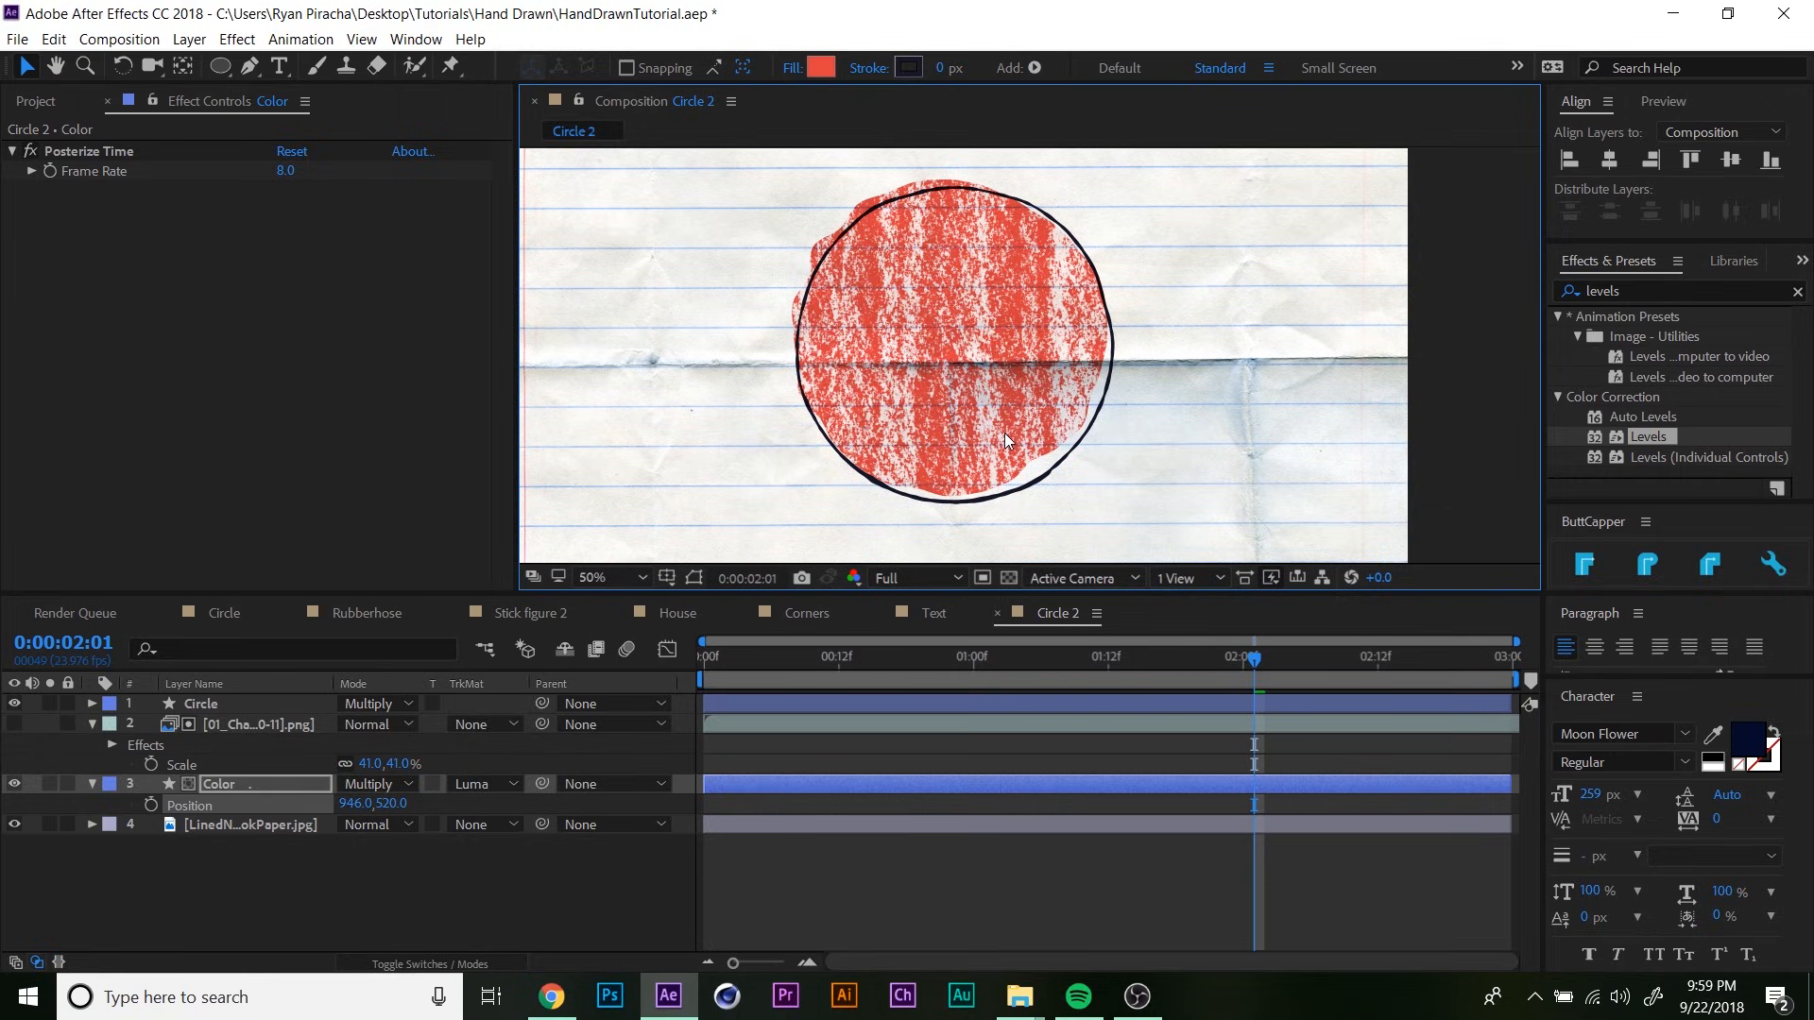
pyautogui.press('Up')
pyautogui.press('Up')
# - Add the expression wiggle(4,4) to the Color layer's Position and preview the motion
pyautogui.keyDown('alt'); pyautogui.click(151, 805); pyautogui.keyUp('alt')
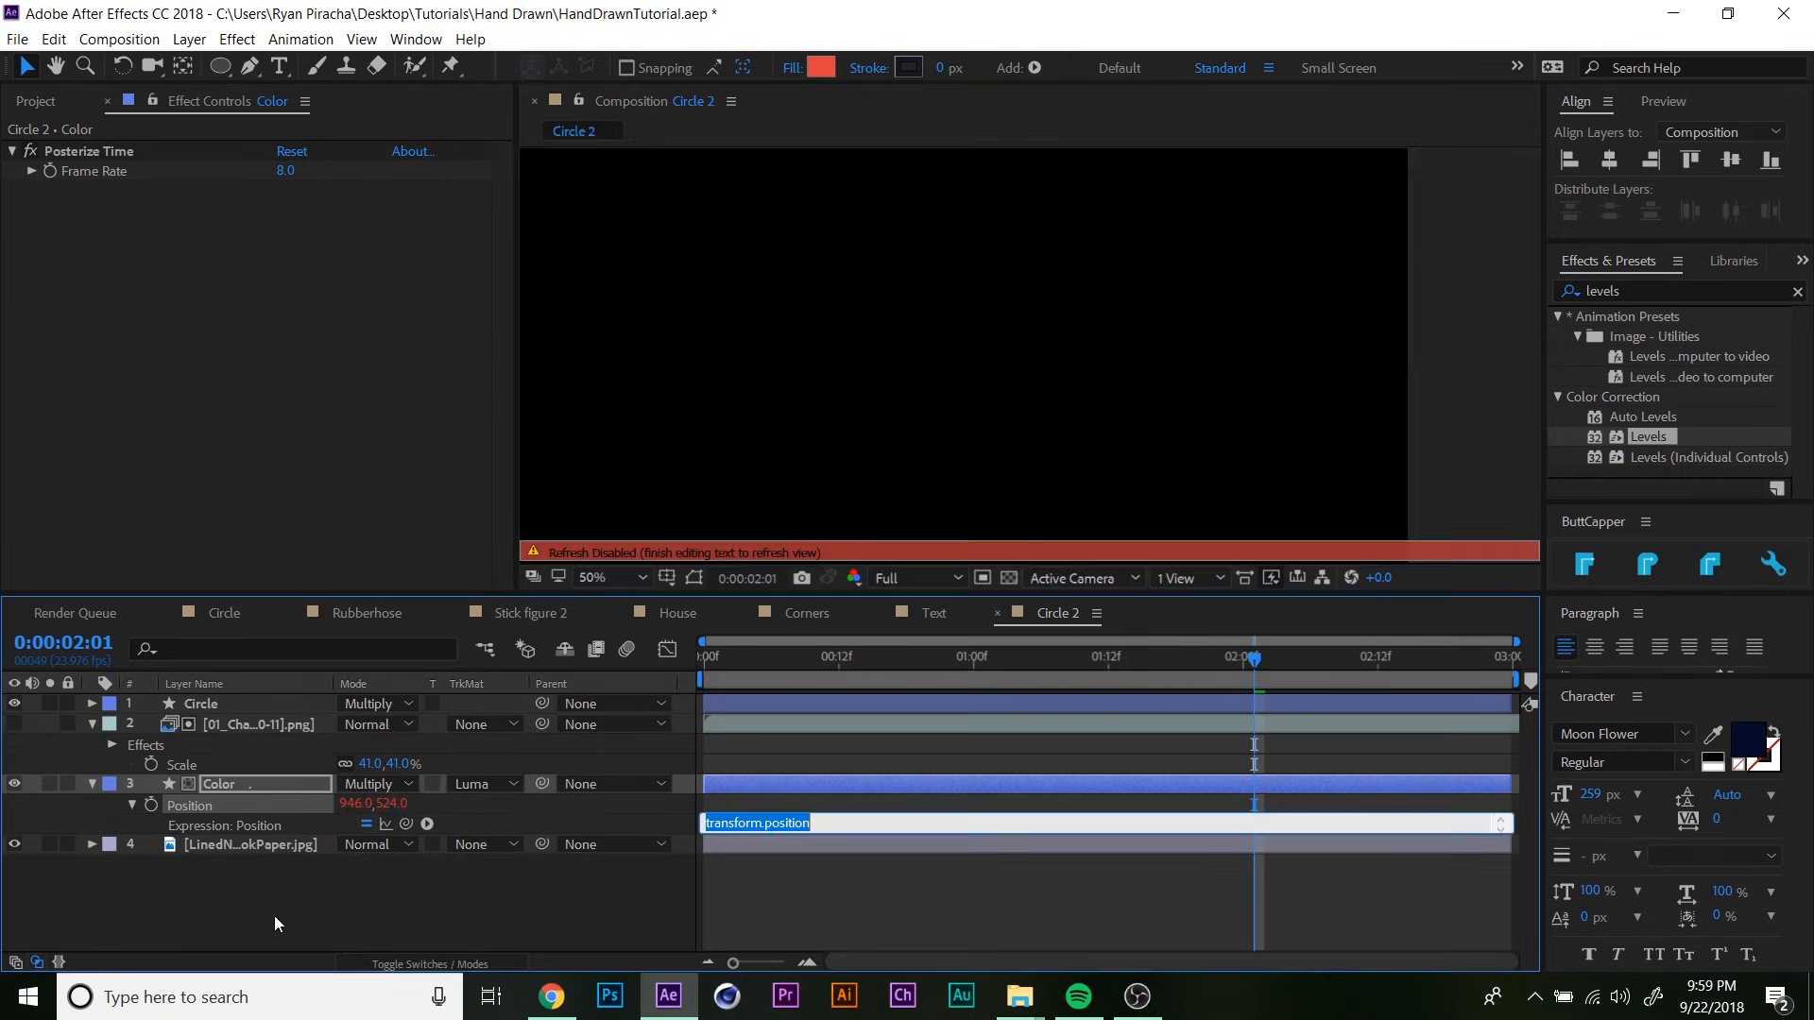
pyautogui.write('wiggle(4,4')
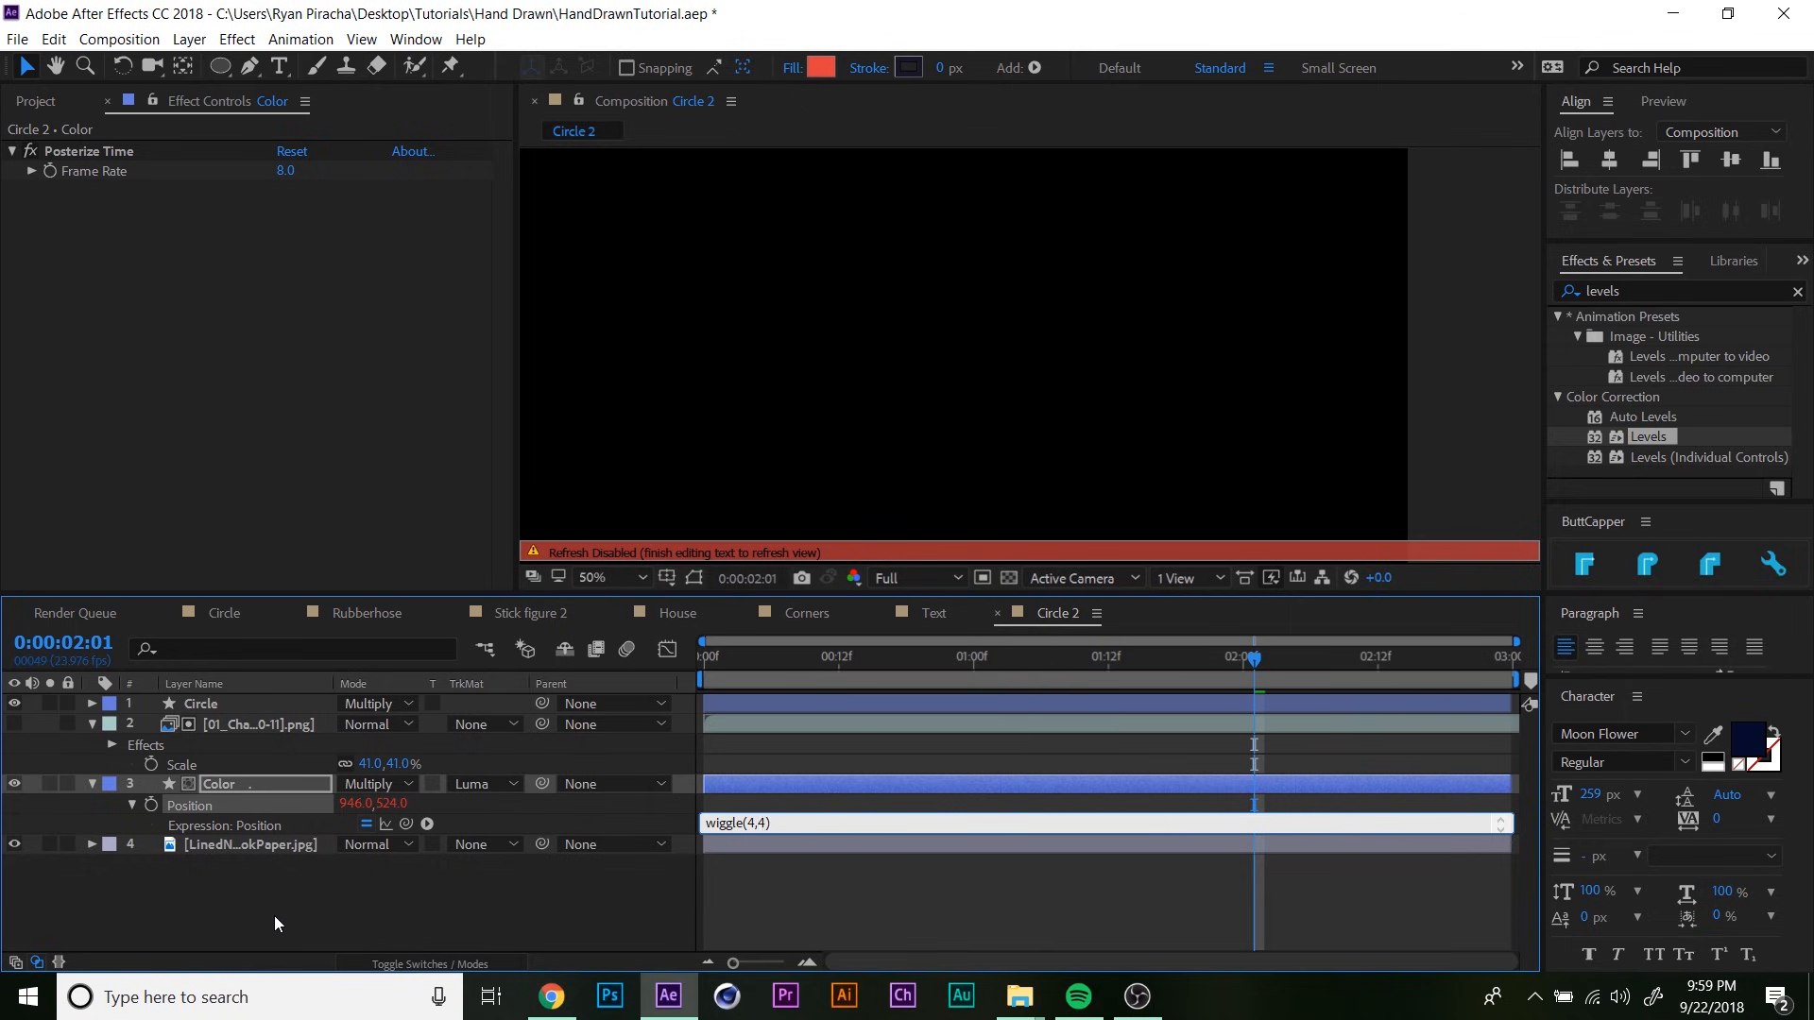
pyautogui.click(275, 916)
pyautogui.press('space')
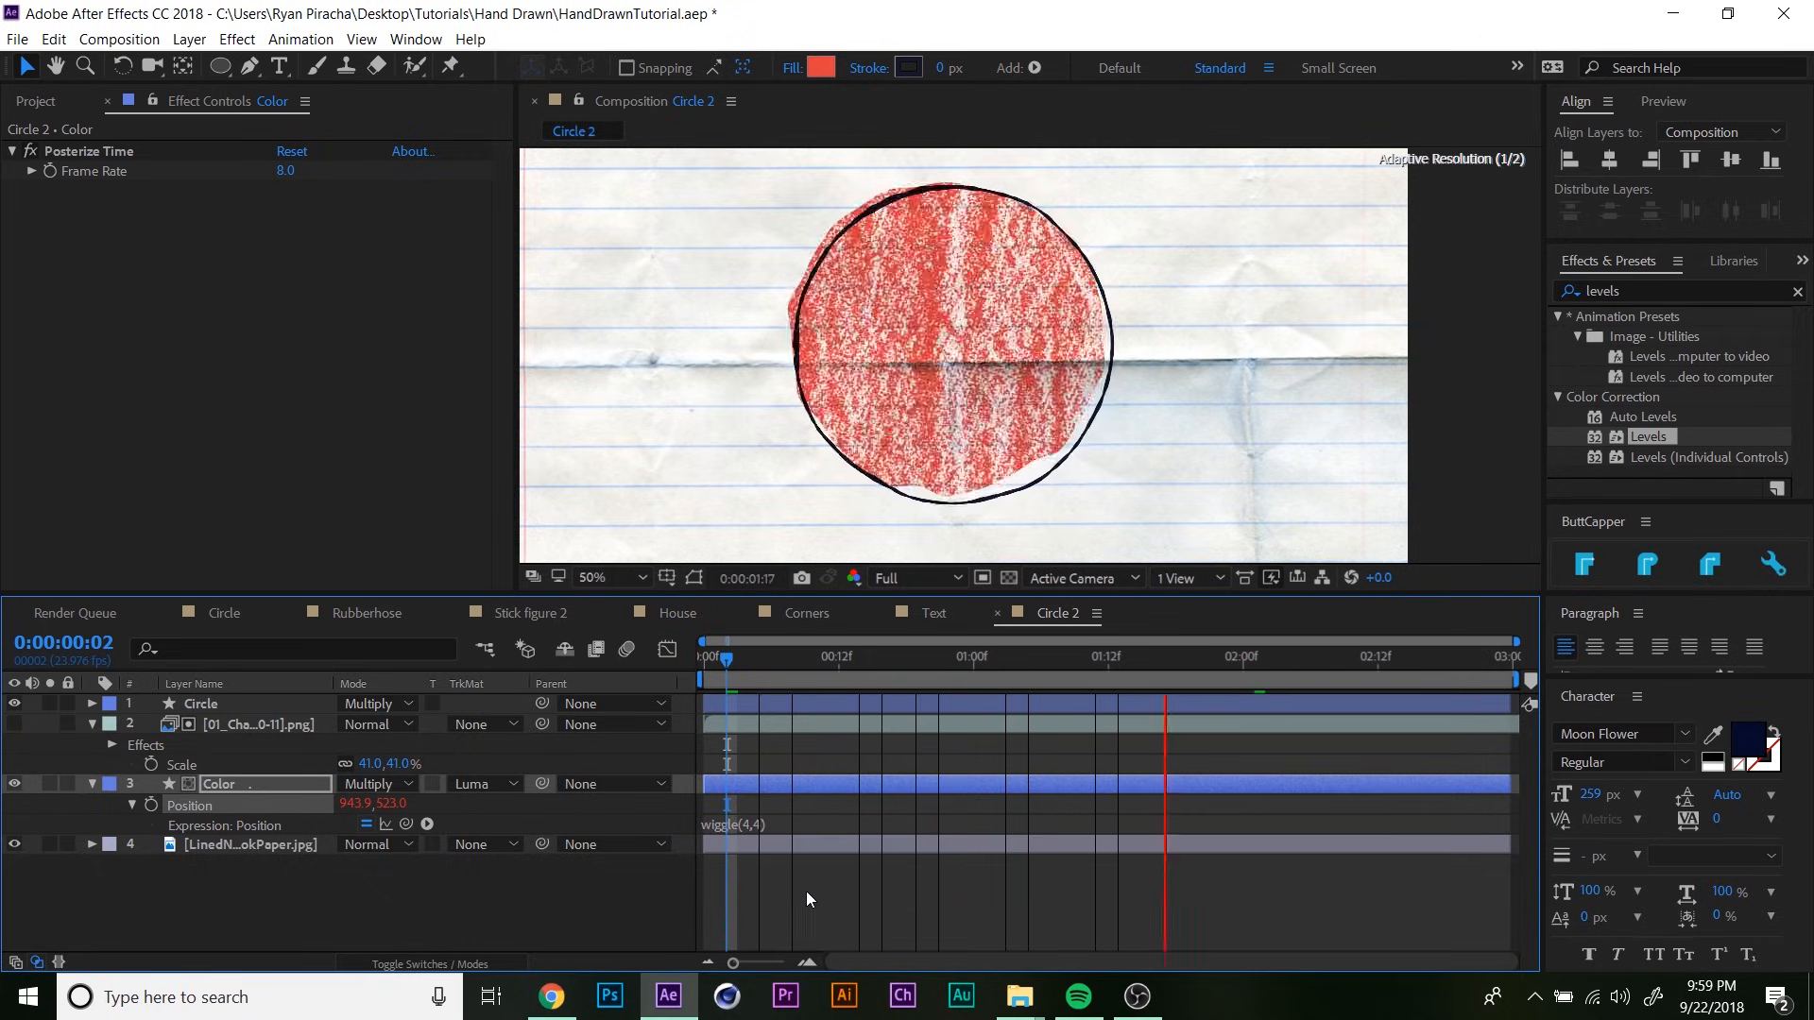
pyautogui.press('space')
# - Compare the effects on the Circle and Color layers and preview the animation from the first frame
pyautogui.click(221, 786)
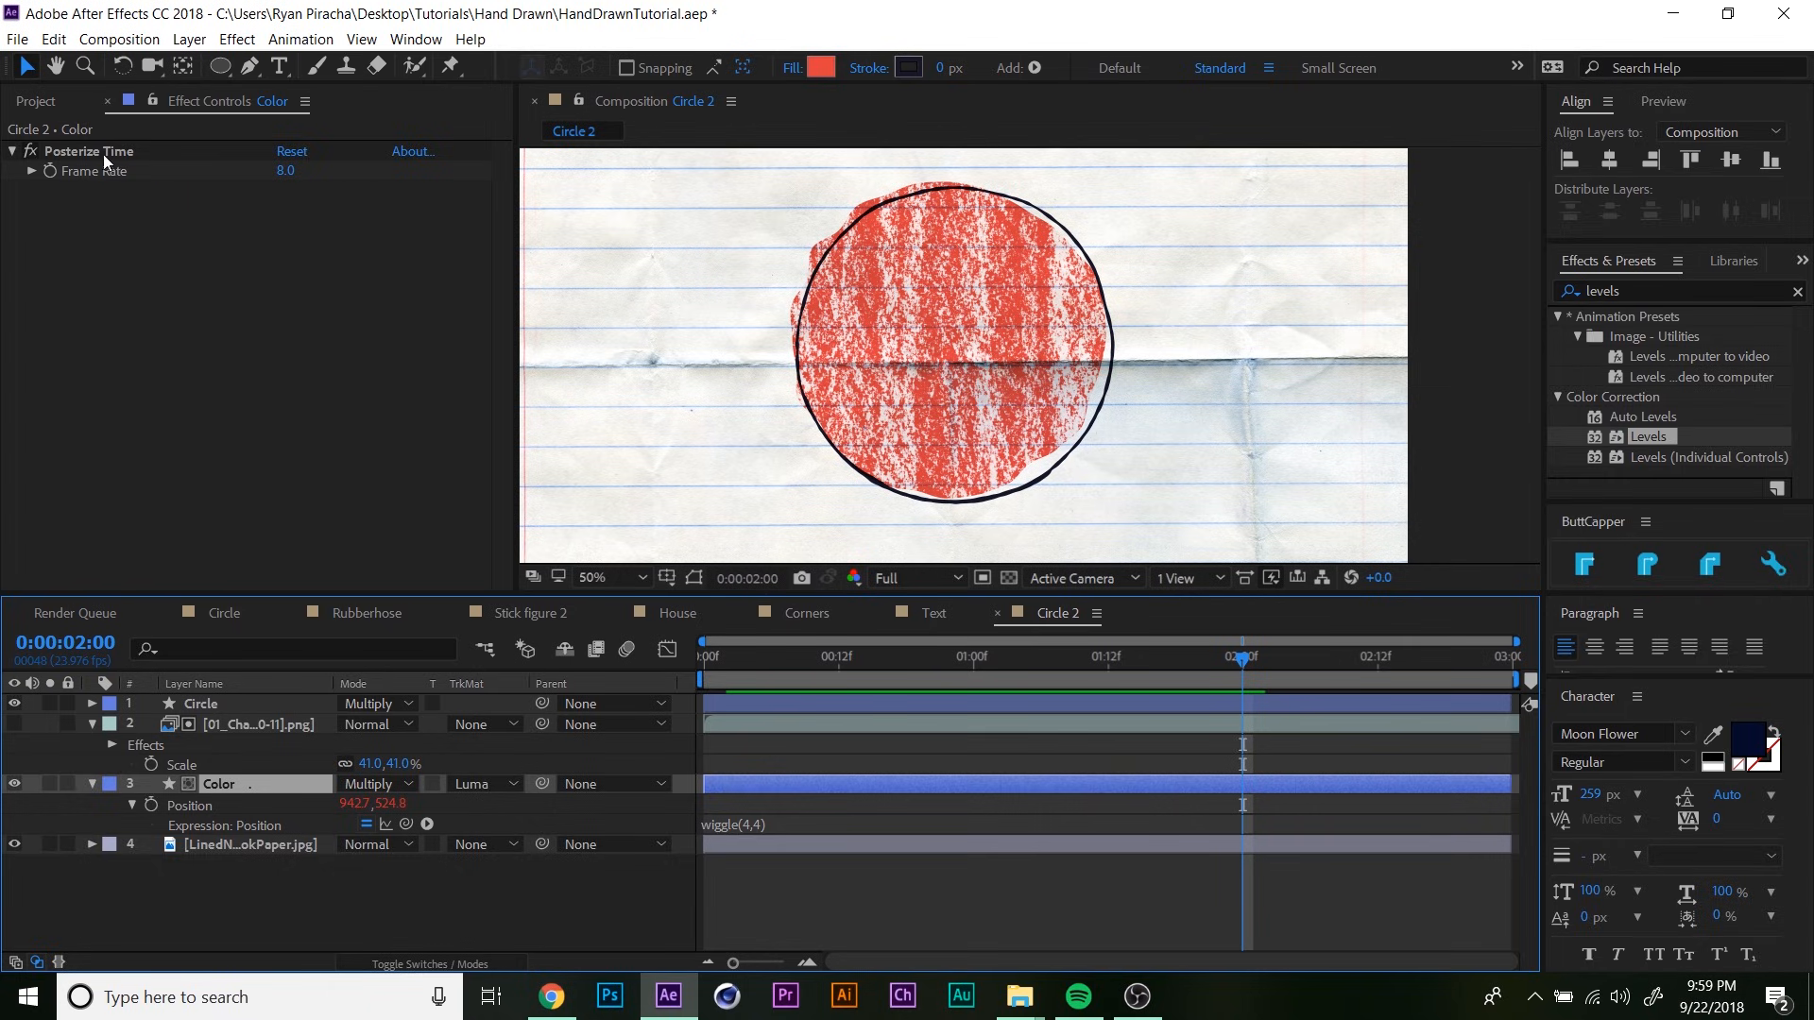
pyautogui.click(212, 703)
pyautogui.click(229, 790)
pyautogui.moveTo(807, 657); pyautogui.dragTo(682, 695)
pyautogui.press('space')
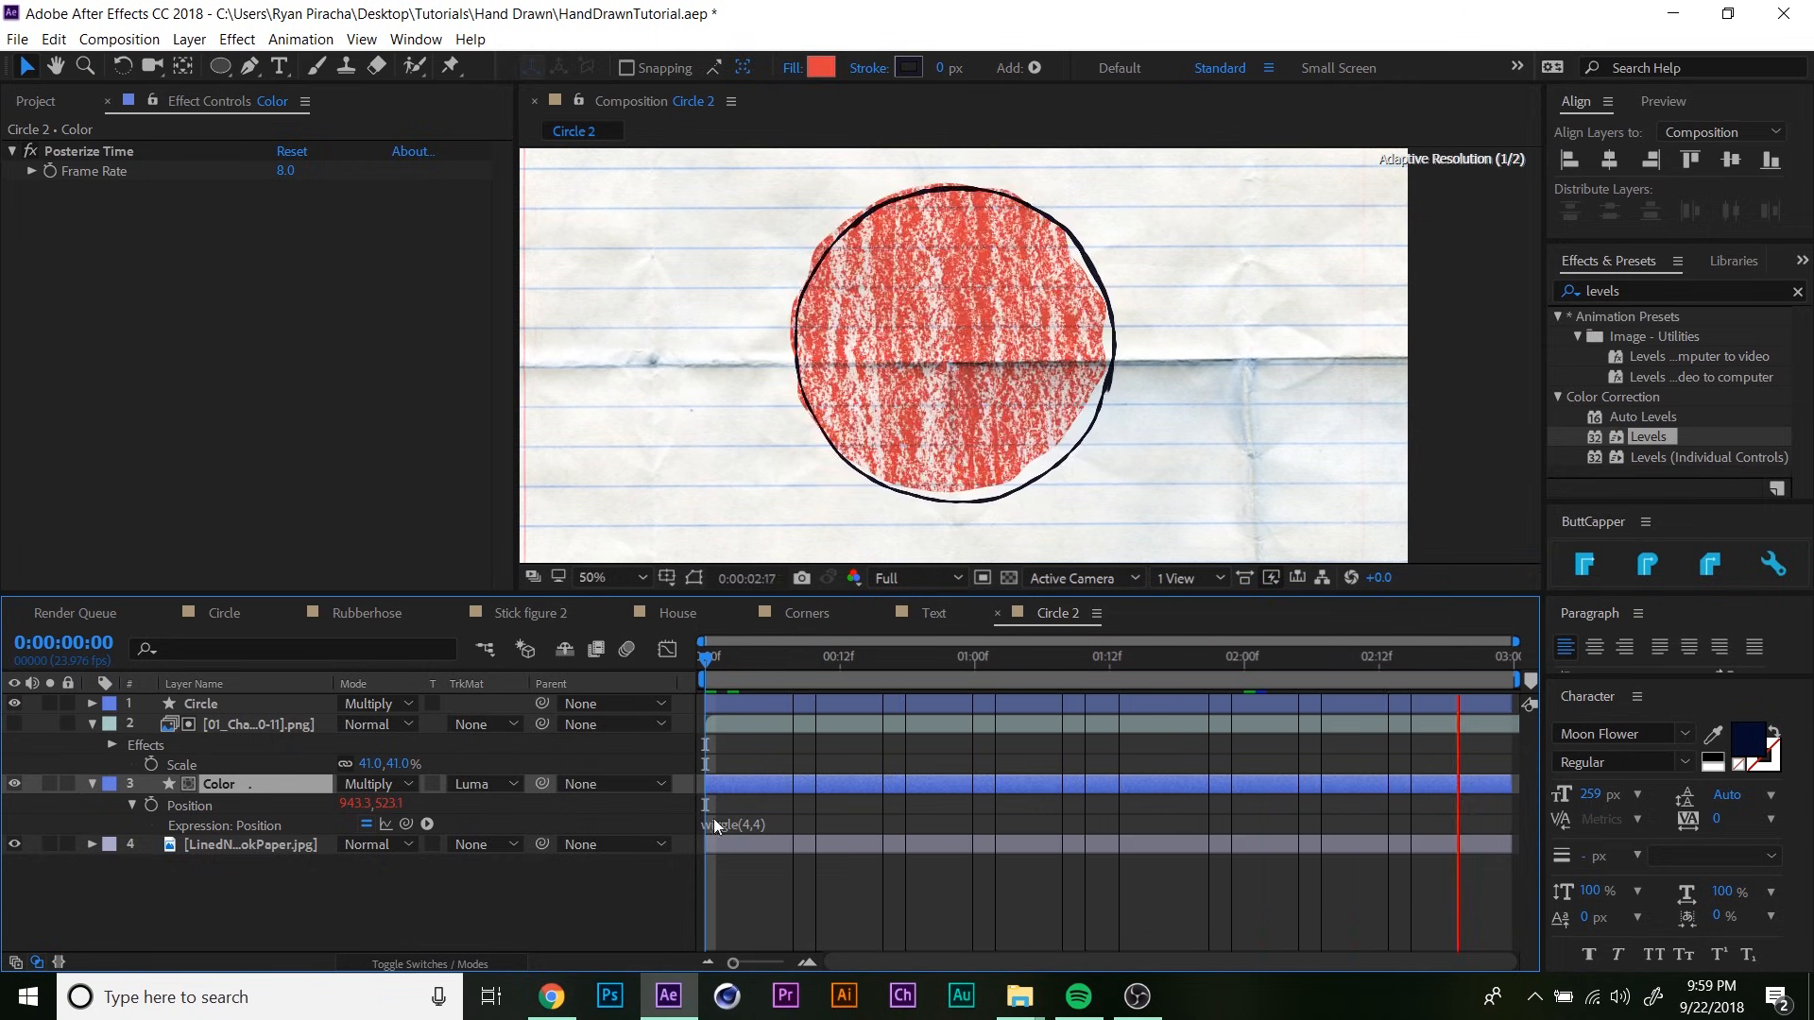
pyautogui.press('space')
# - Readjust the Color layer's position so the fill sits slightly up and left of centre, at a base of 948, 534
pyautogui.hotkey('ctrl', 'z')
pyautogui.hotkey('ctrl', 'z')
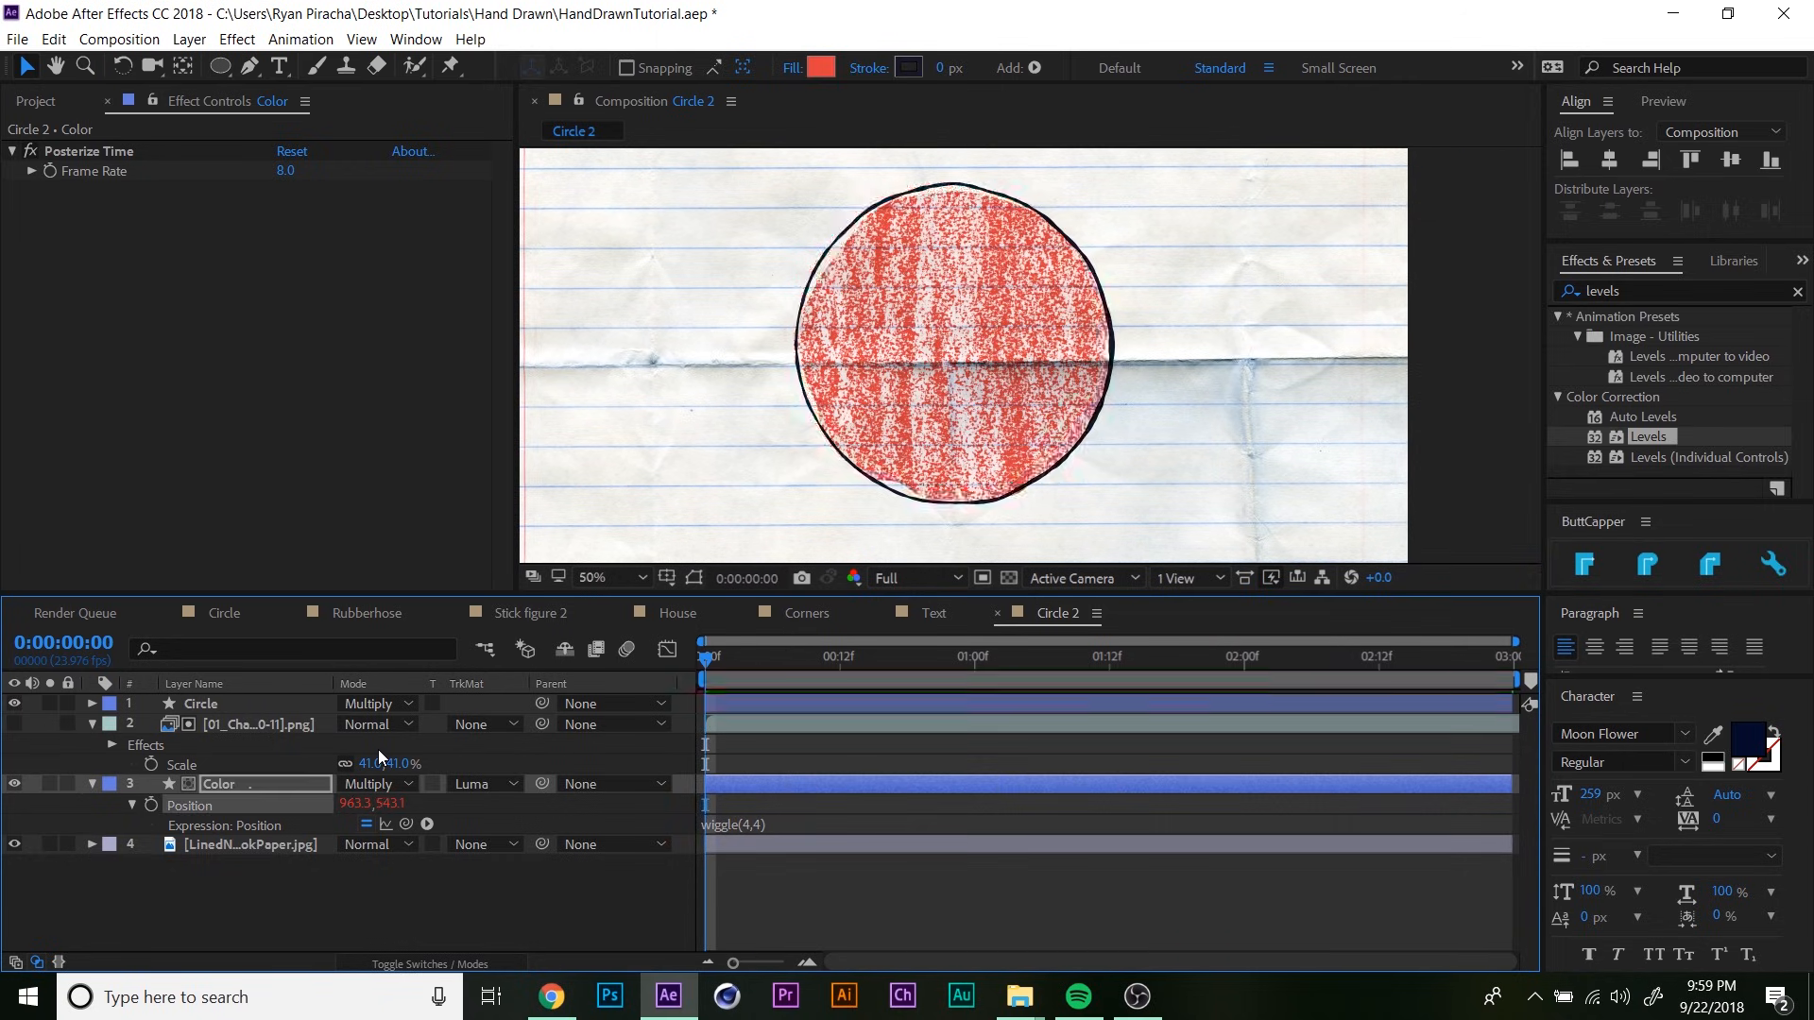
pyautogui.press('Up')
pyautogui.press('Left')
pyautogui.press('Left')
pyautogui.press('Left')
pyautogui.press('Left')
pyautogui.press('Left')
pyautogui.press('Left')
pyautogui.press('Left')
pyautogui.press('Left')
pyautogui.press('Up')
pyautogui.press('Up')
pyautogui.press('Up')
pyautogui.press('Up')
pyautogui.press('Left')
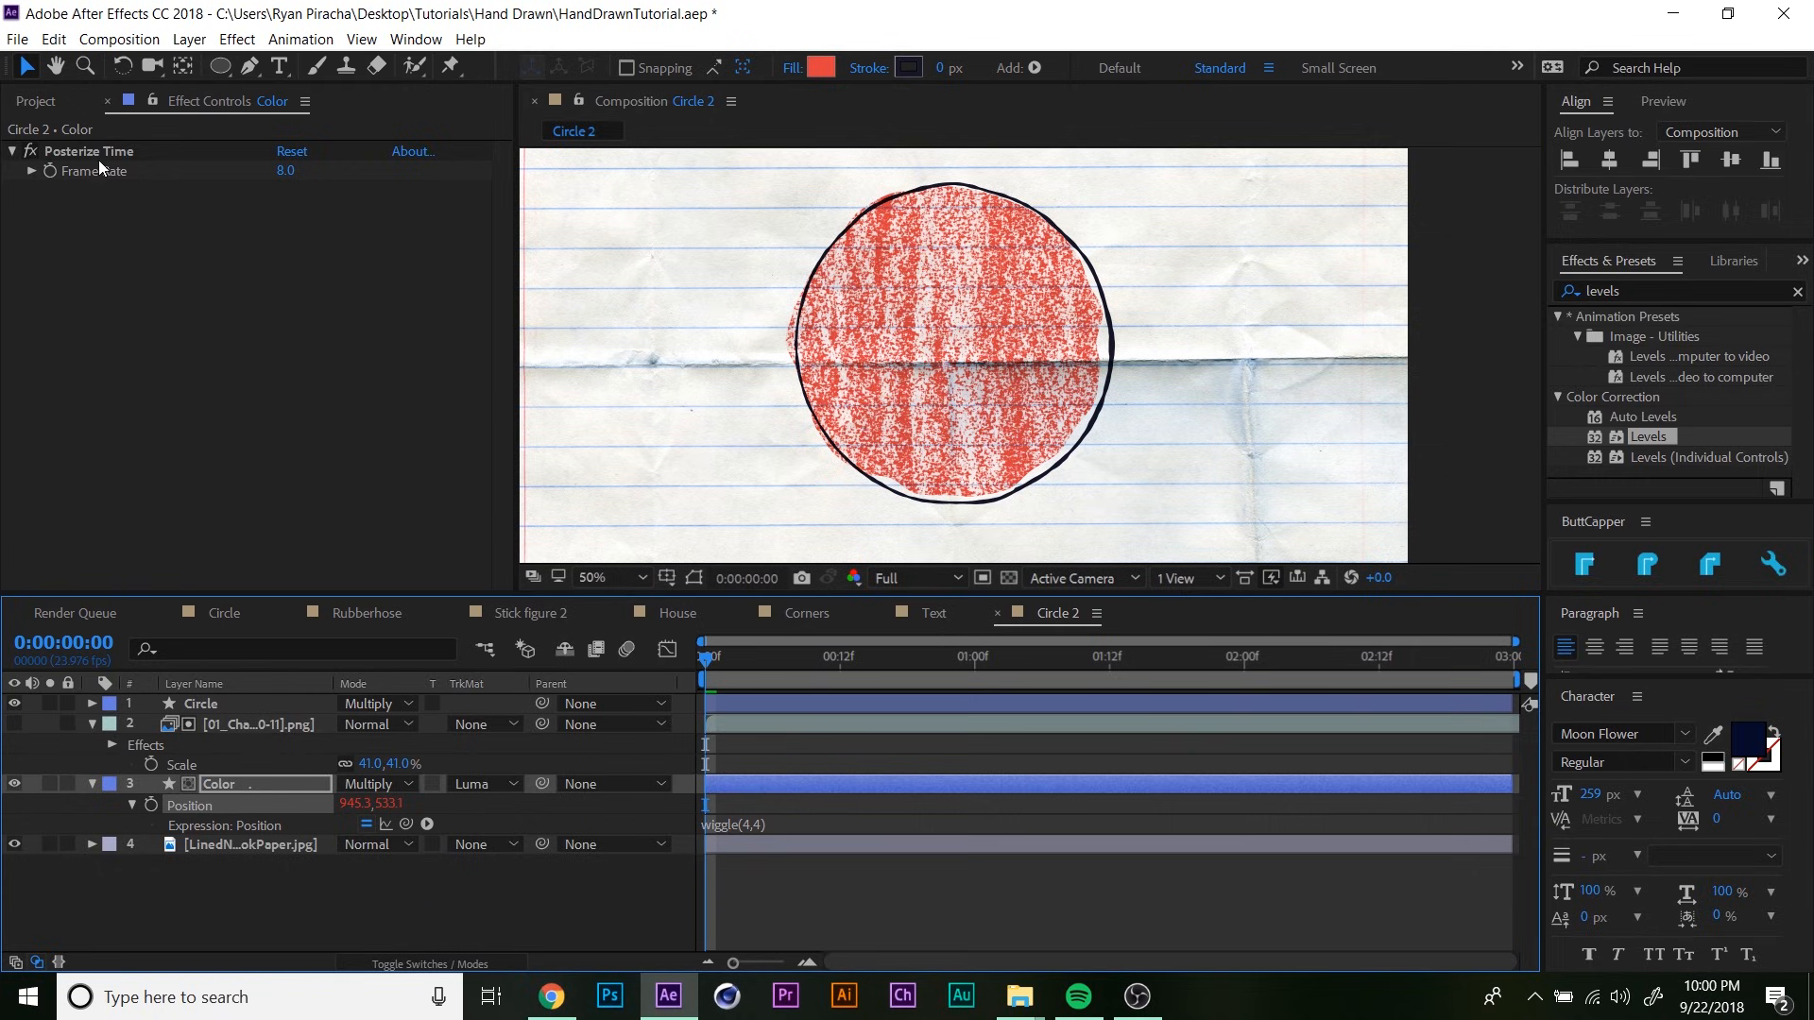
# - Remove the wiggle expression from the Color layer's Position
pyautogui.click(756, 831)
pyautogui.press('BackSpace')
pyautogui.click(790, 890)
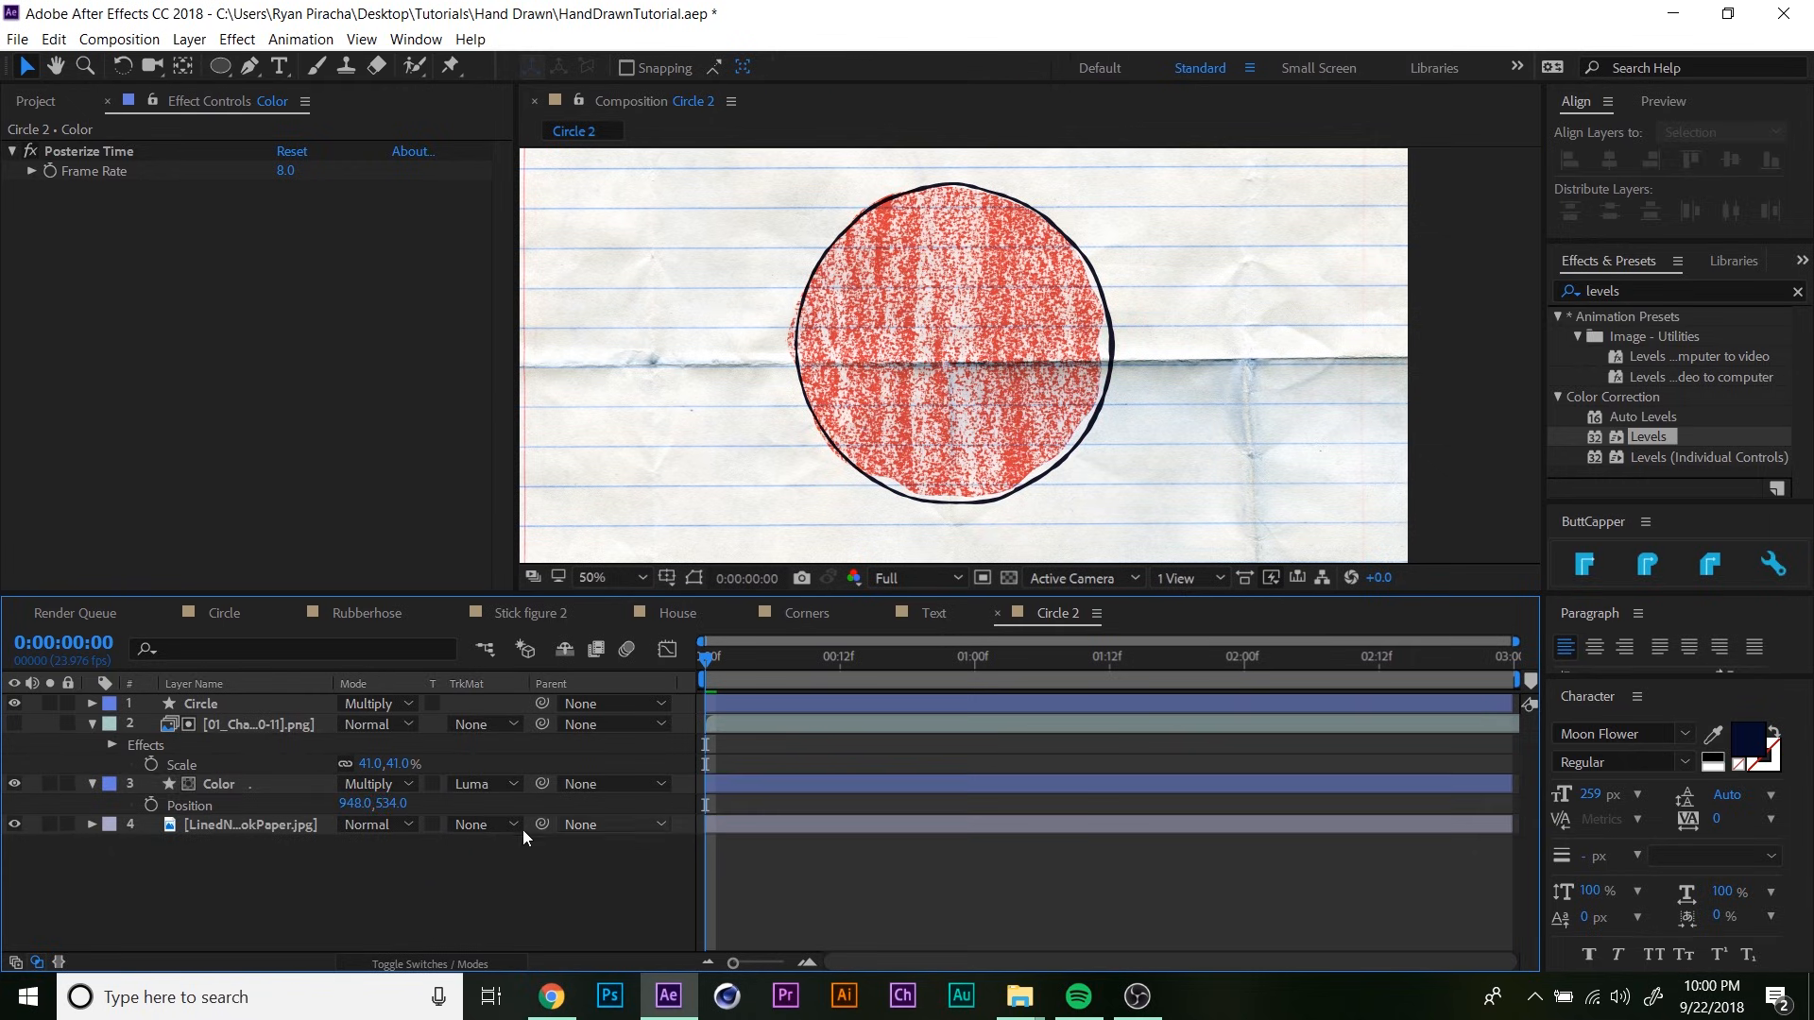
# - Add the expression wiggle(4,4) to Position in the Color layer's Transform: Elipse group
pyautogui.click(93, 784)
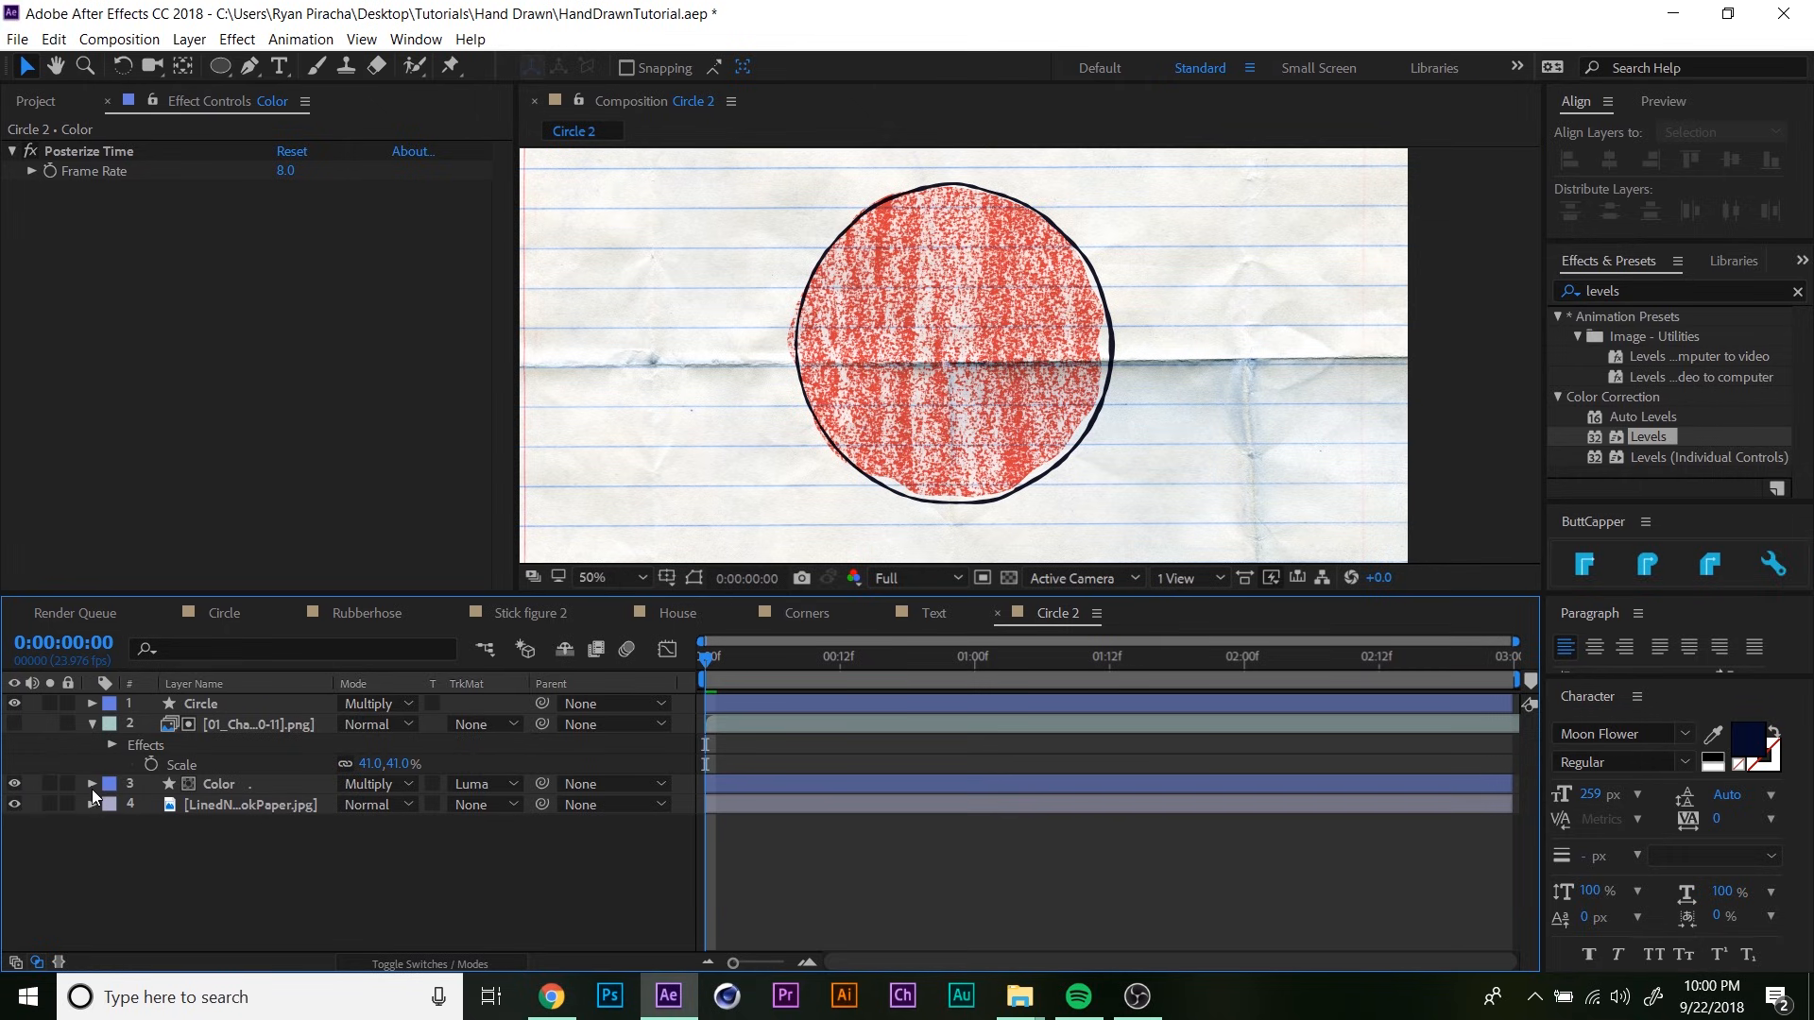
pyautogui.click(93, 784)
pyautogui.click(157, 841)
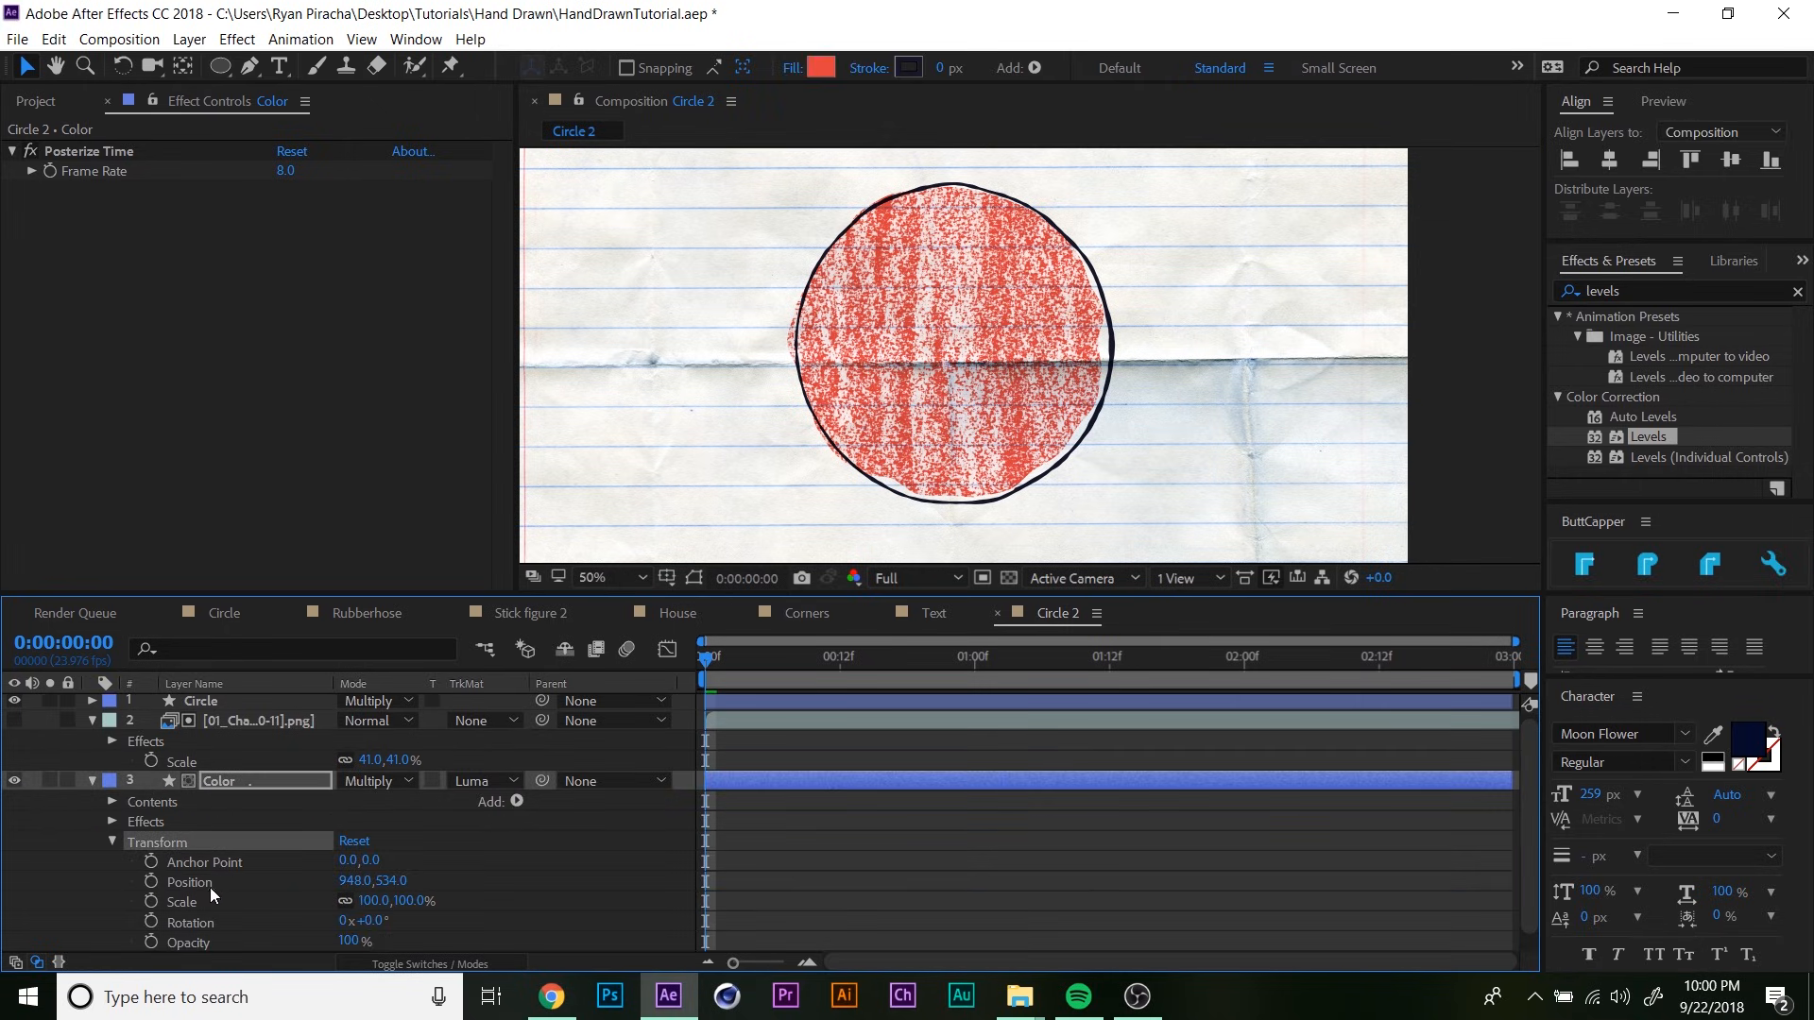
pyautogui.click(112, 842)
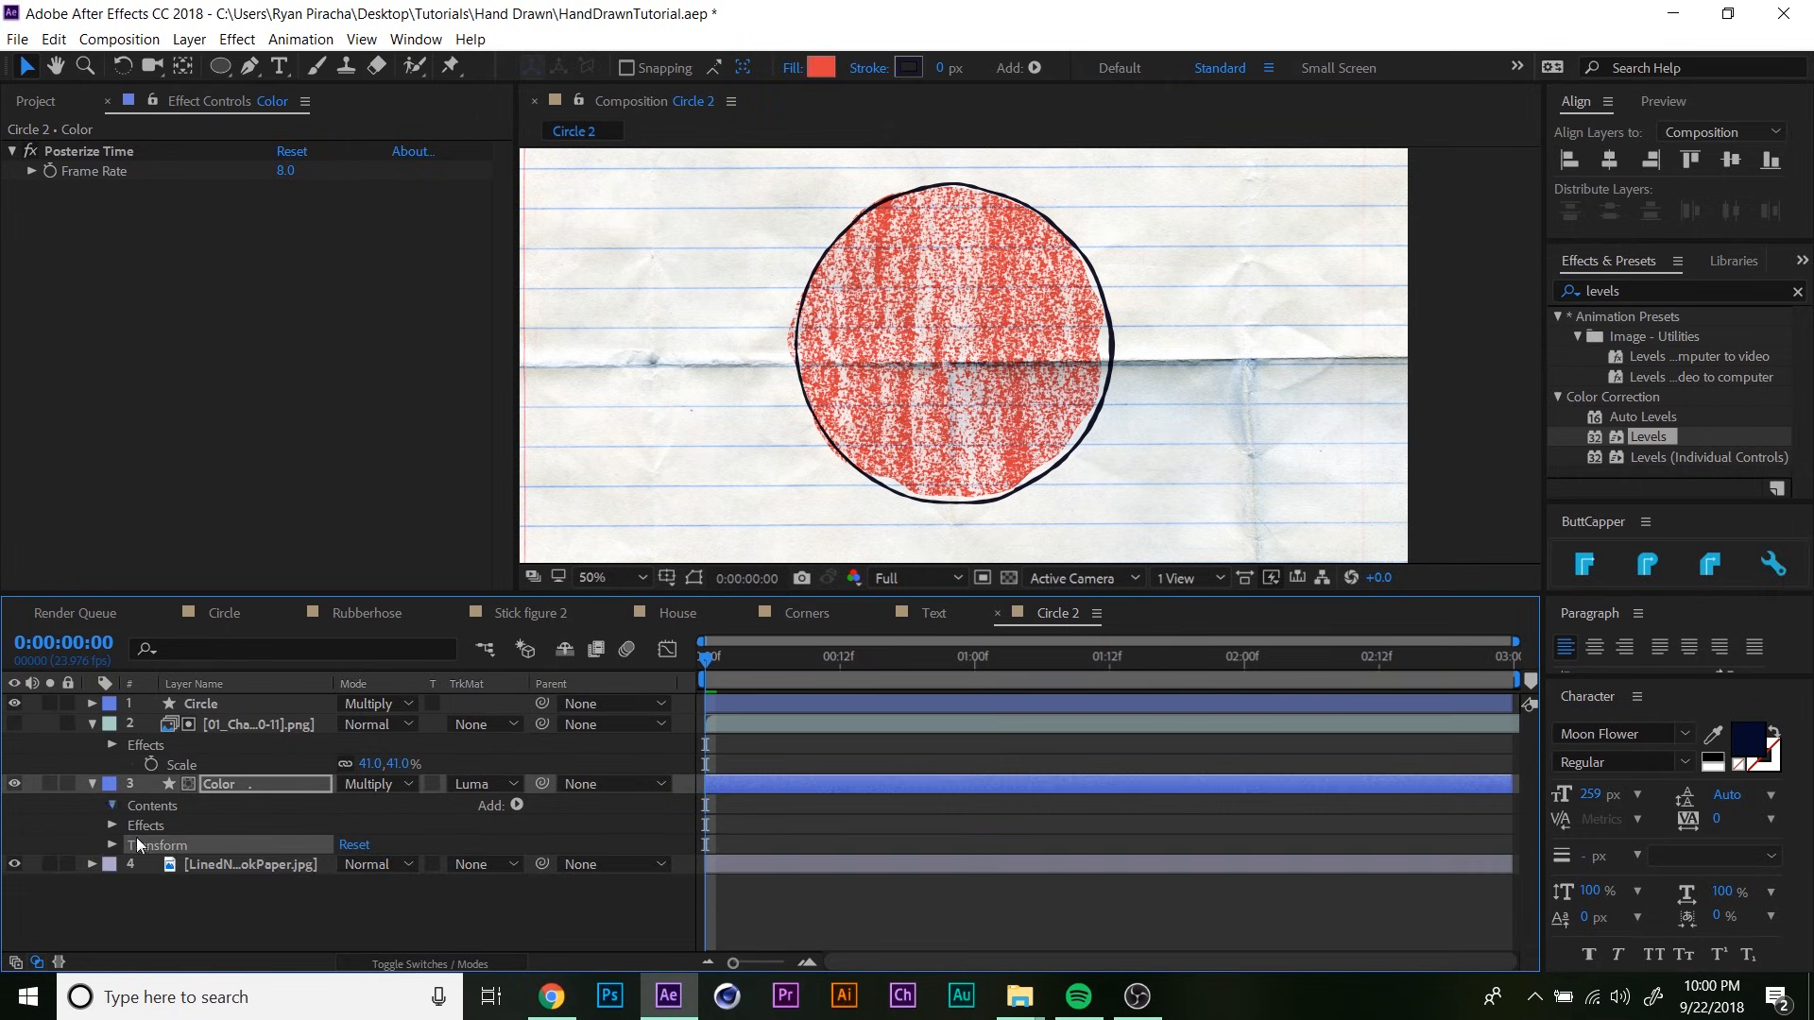
pyautogui.click(112, 804)
pyautogui.click(132, 822)
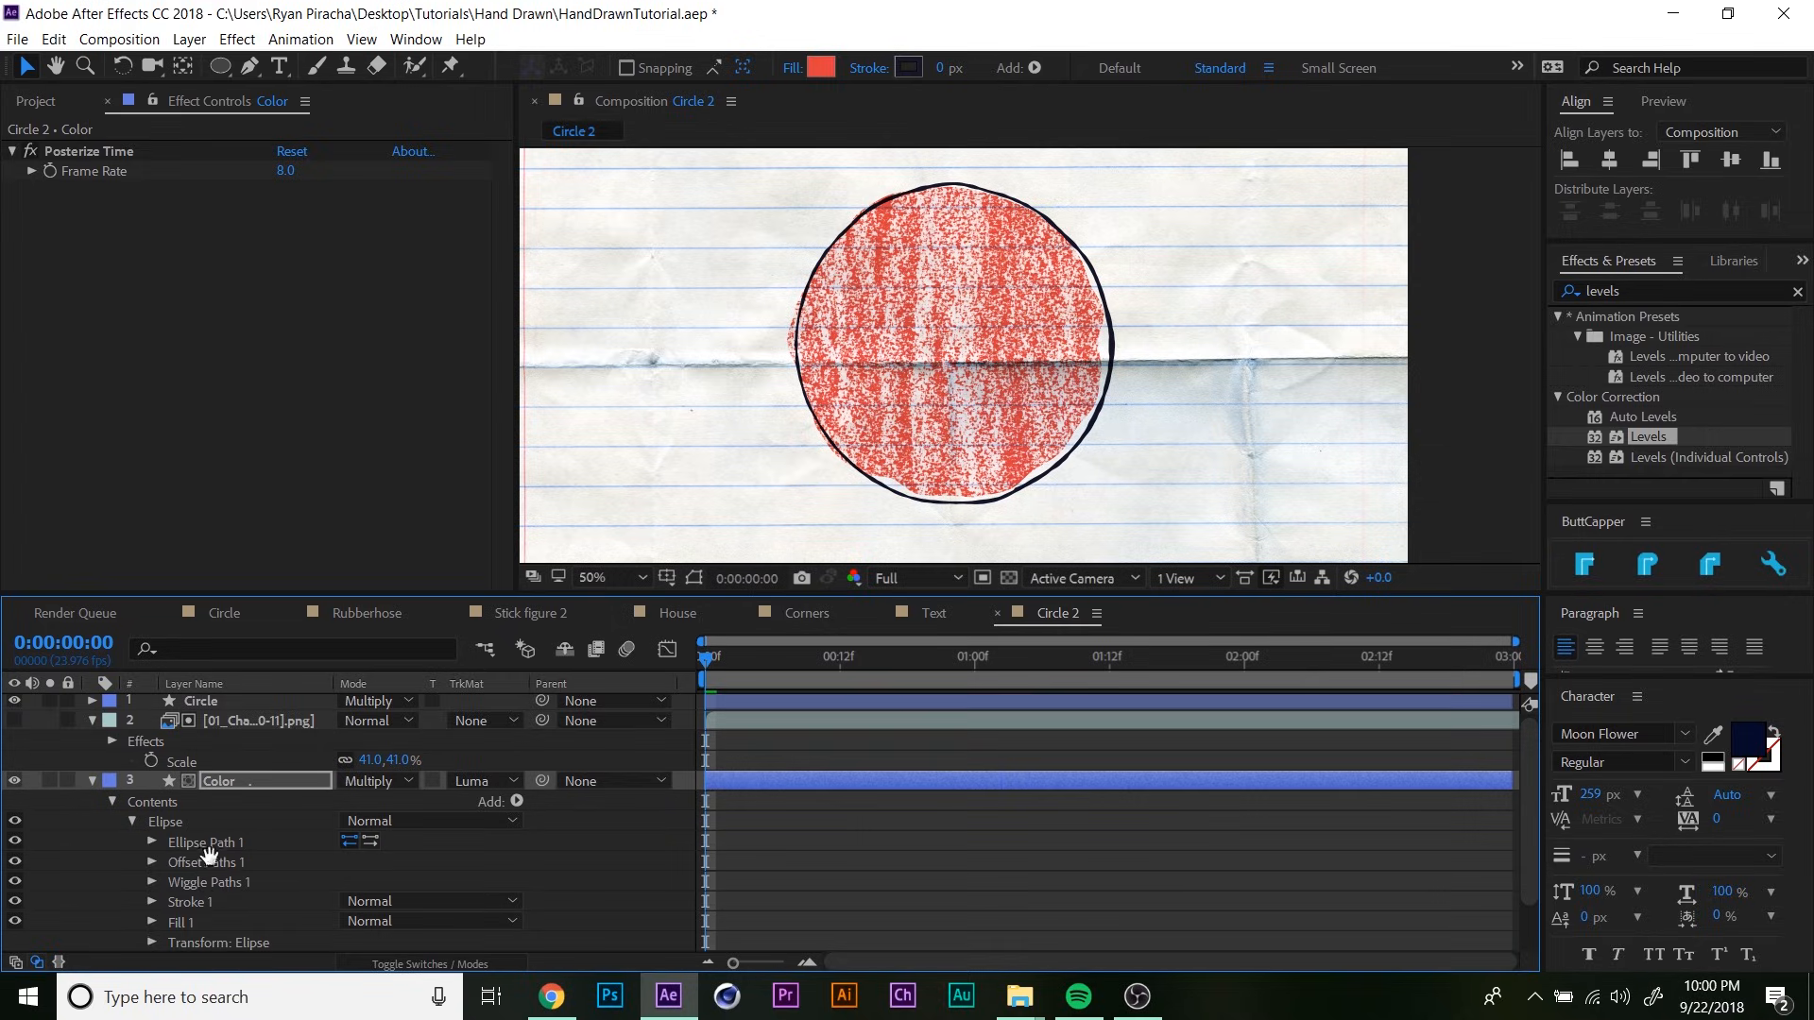
pyautogui.scroll(-2, 189, 871)
pyautogui.click(149, 876)
pyautogui.scroll(-2, 302, 850)
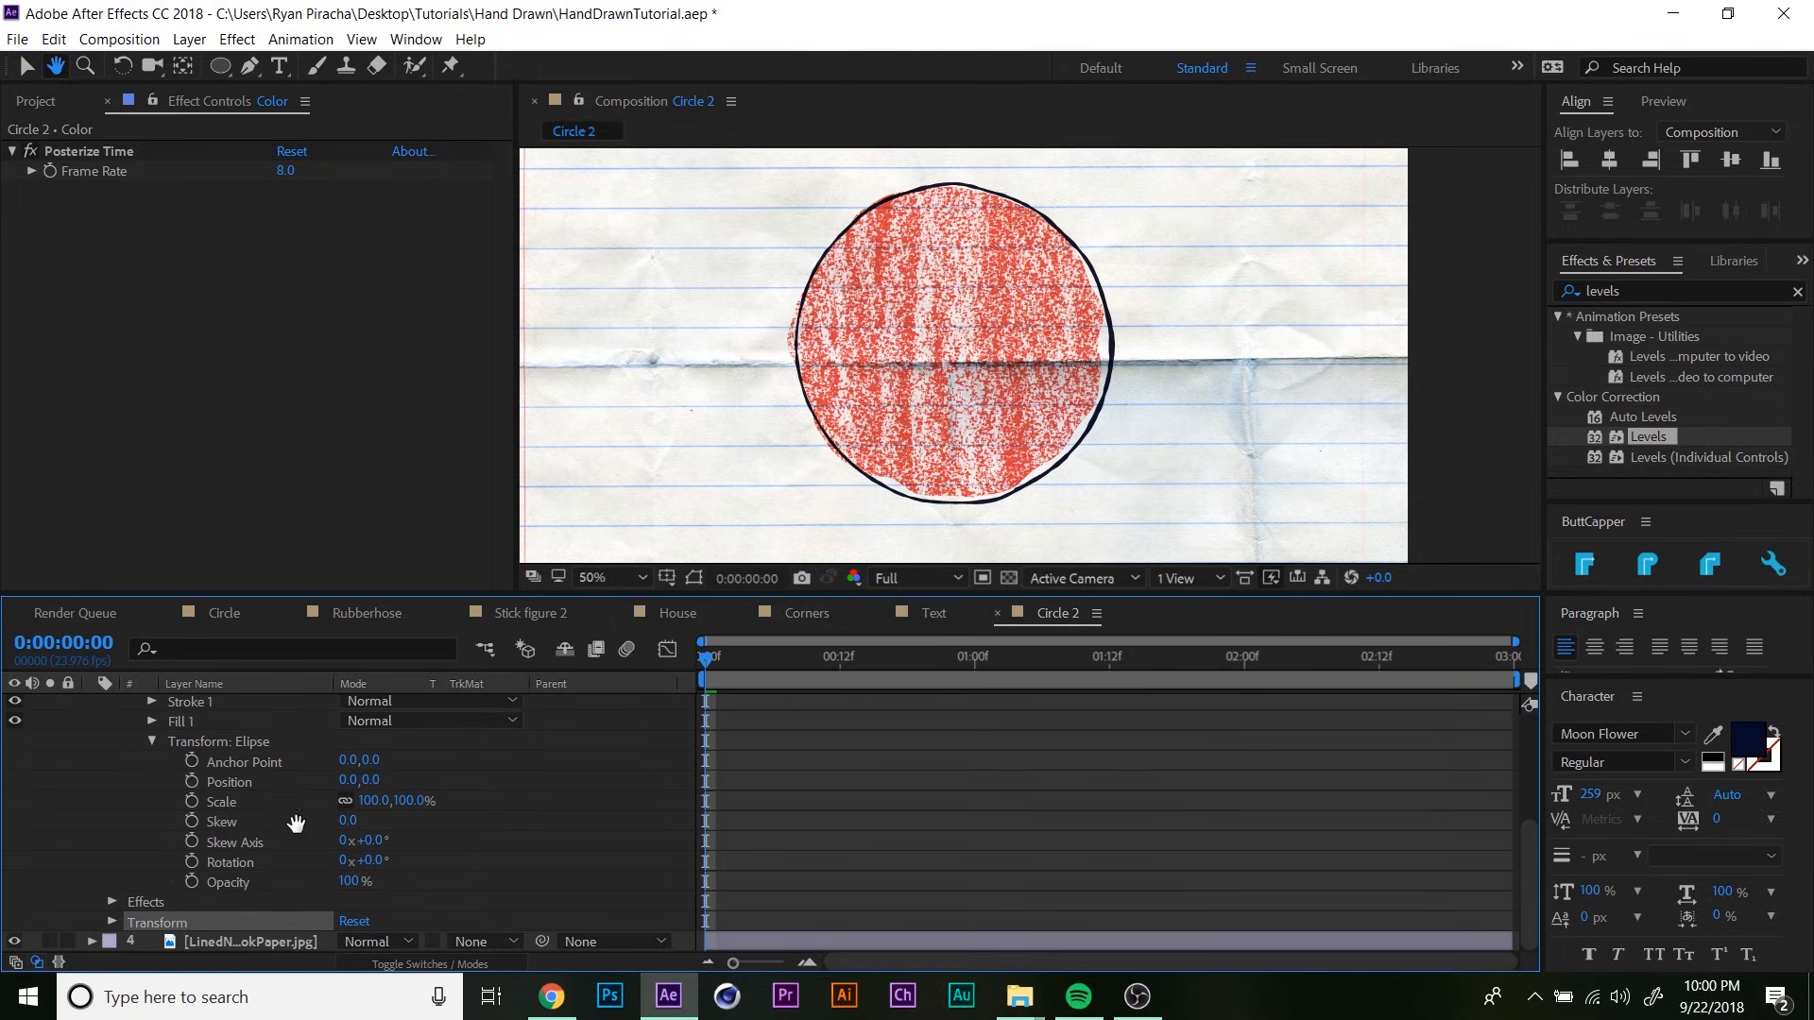
pyautogui.keyDown('alt'); pyautogui.click(193, 781); pyautogui.keyUp('alt')
pyautogui.write('wiggle(4,4)')
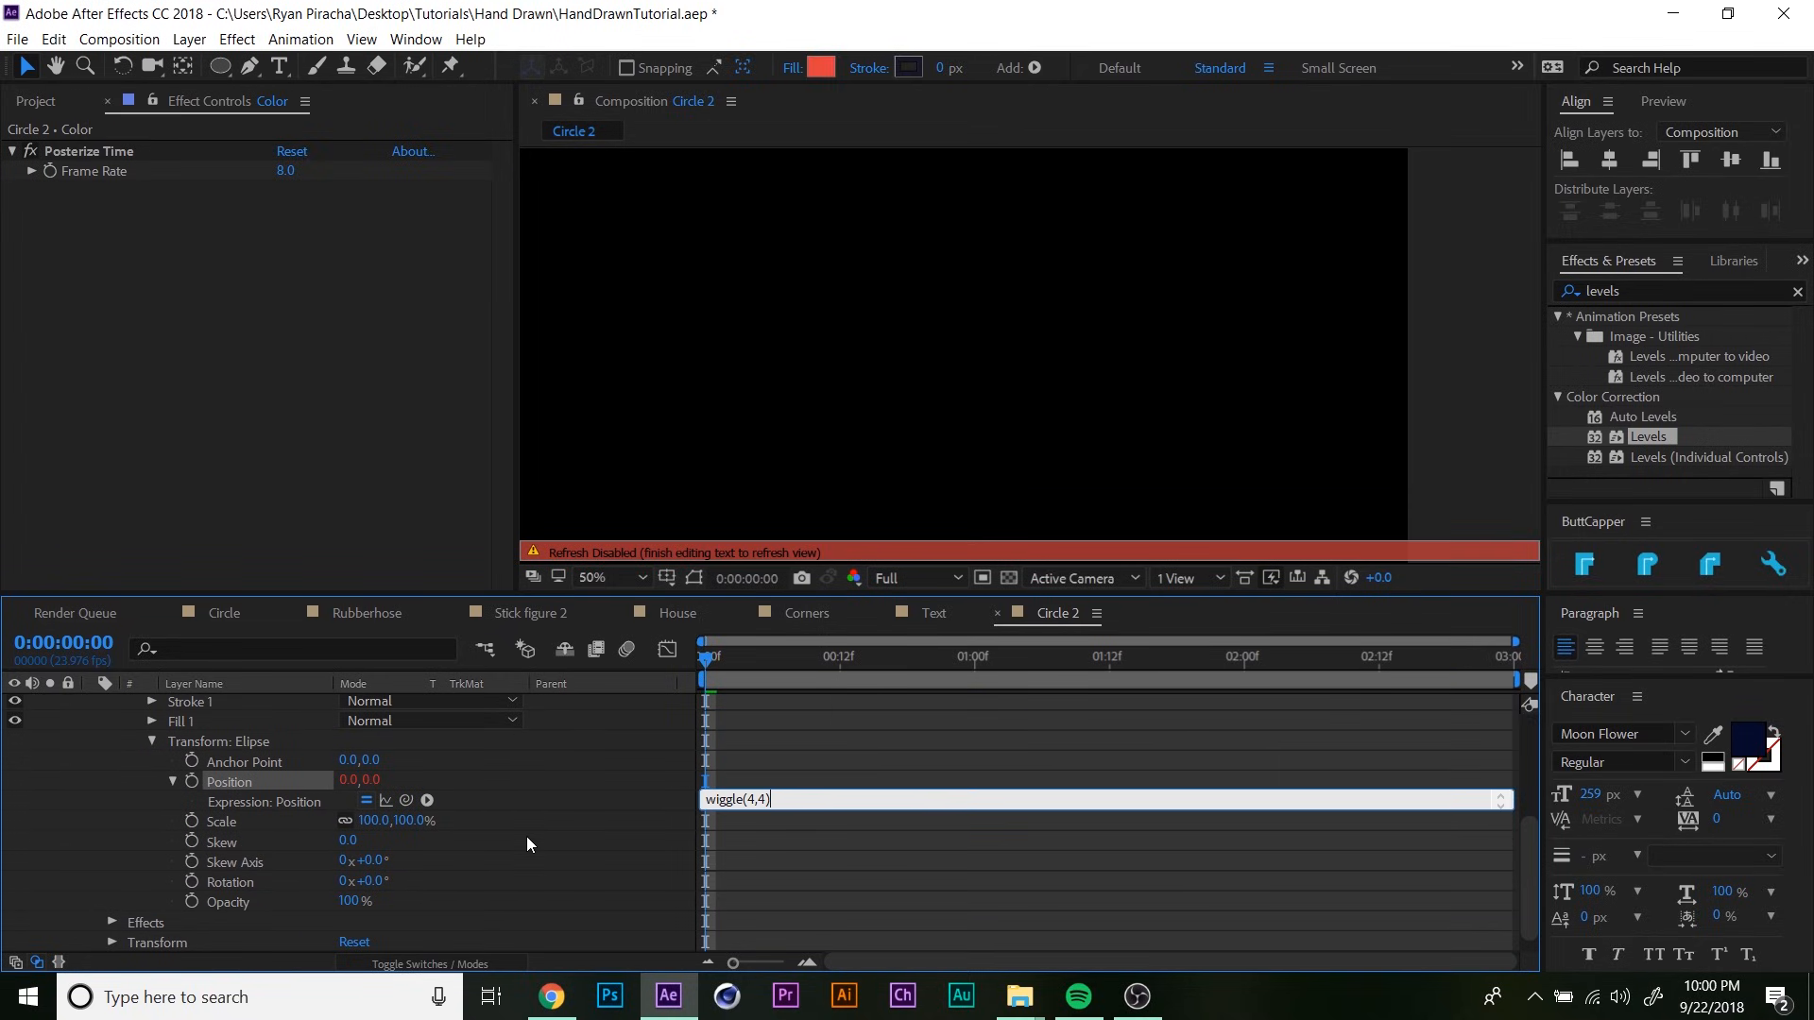
pyautogui.click(754, 748)
# - Collapse the Color layer's properties and preview the wiggling fill from the first frame
pyautogui.scroll(4, 385, 776)
pyautogui.press('space')
pyautogui.click(93, 784)
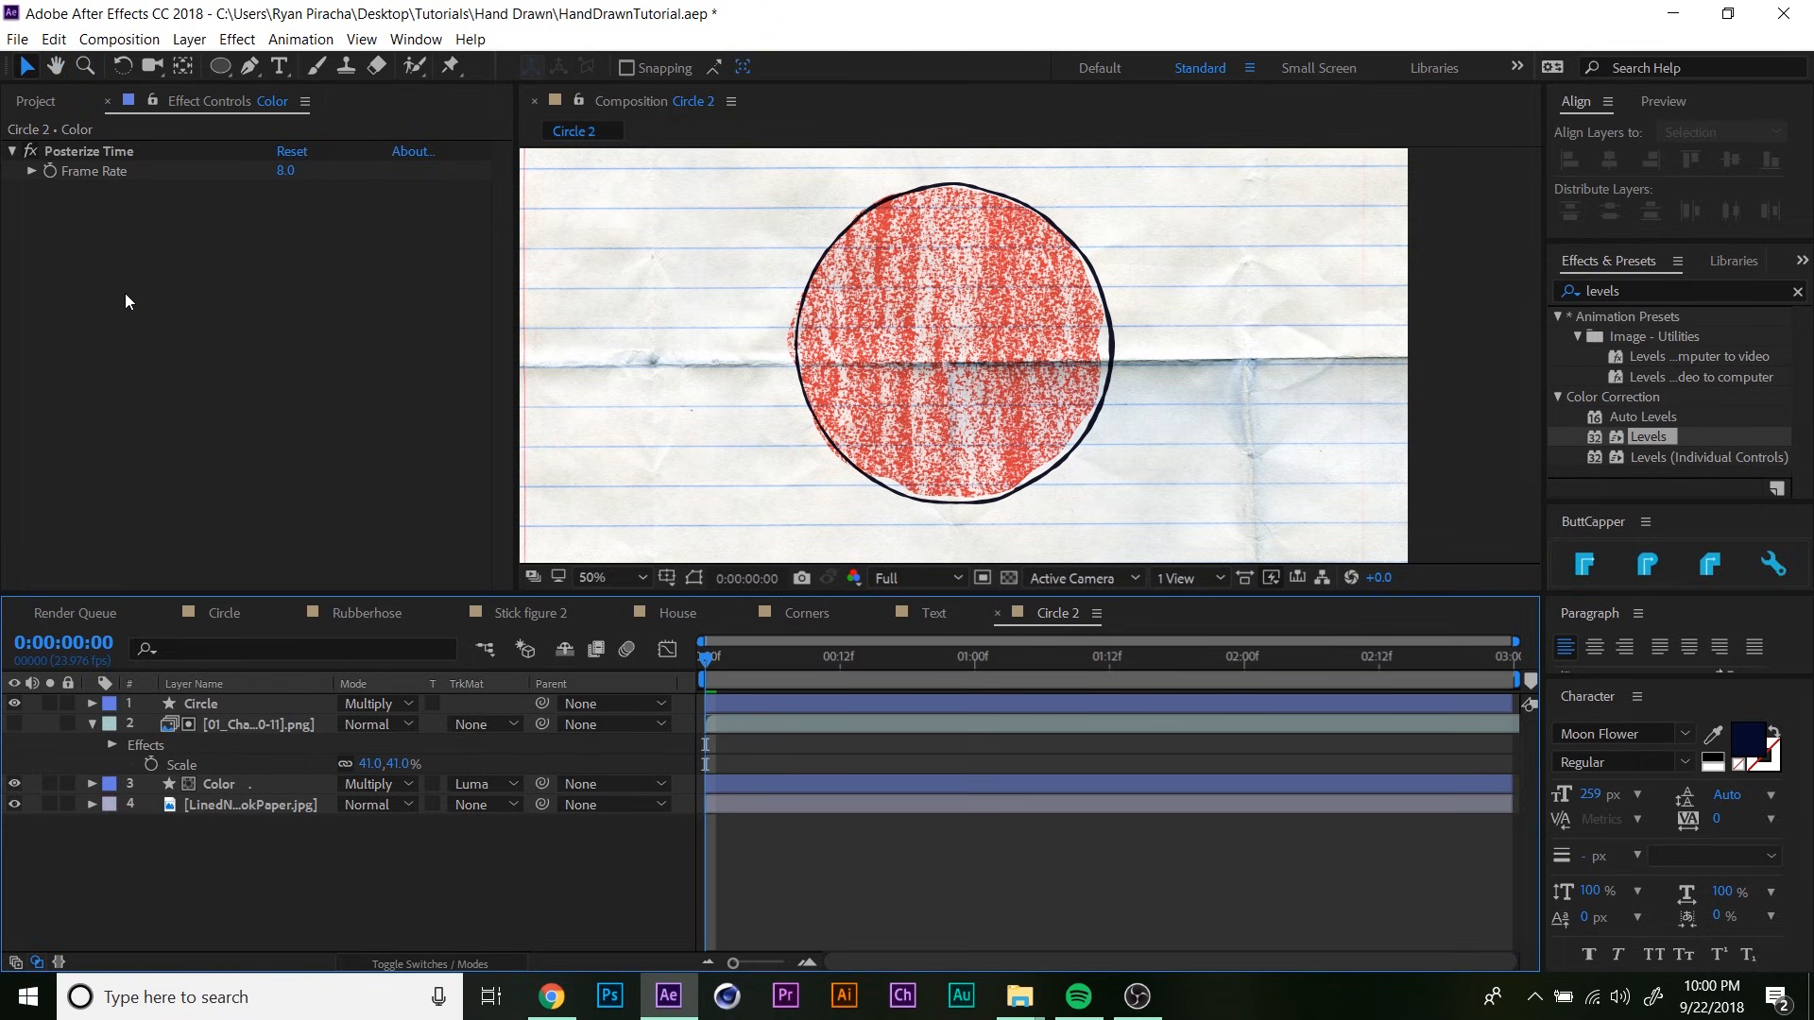
pyautogui.press('space')
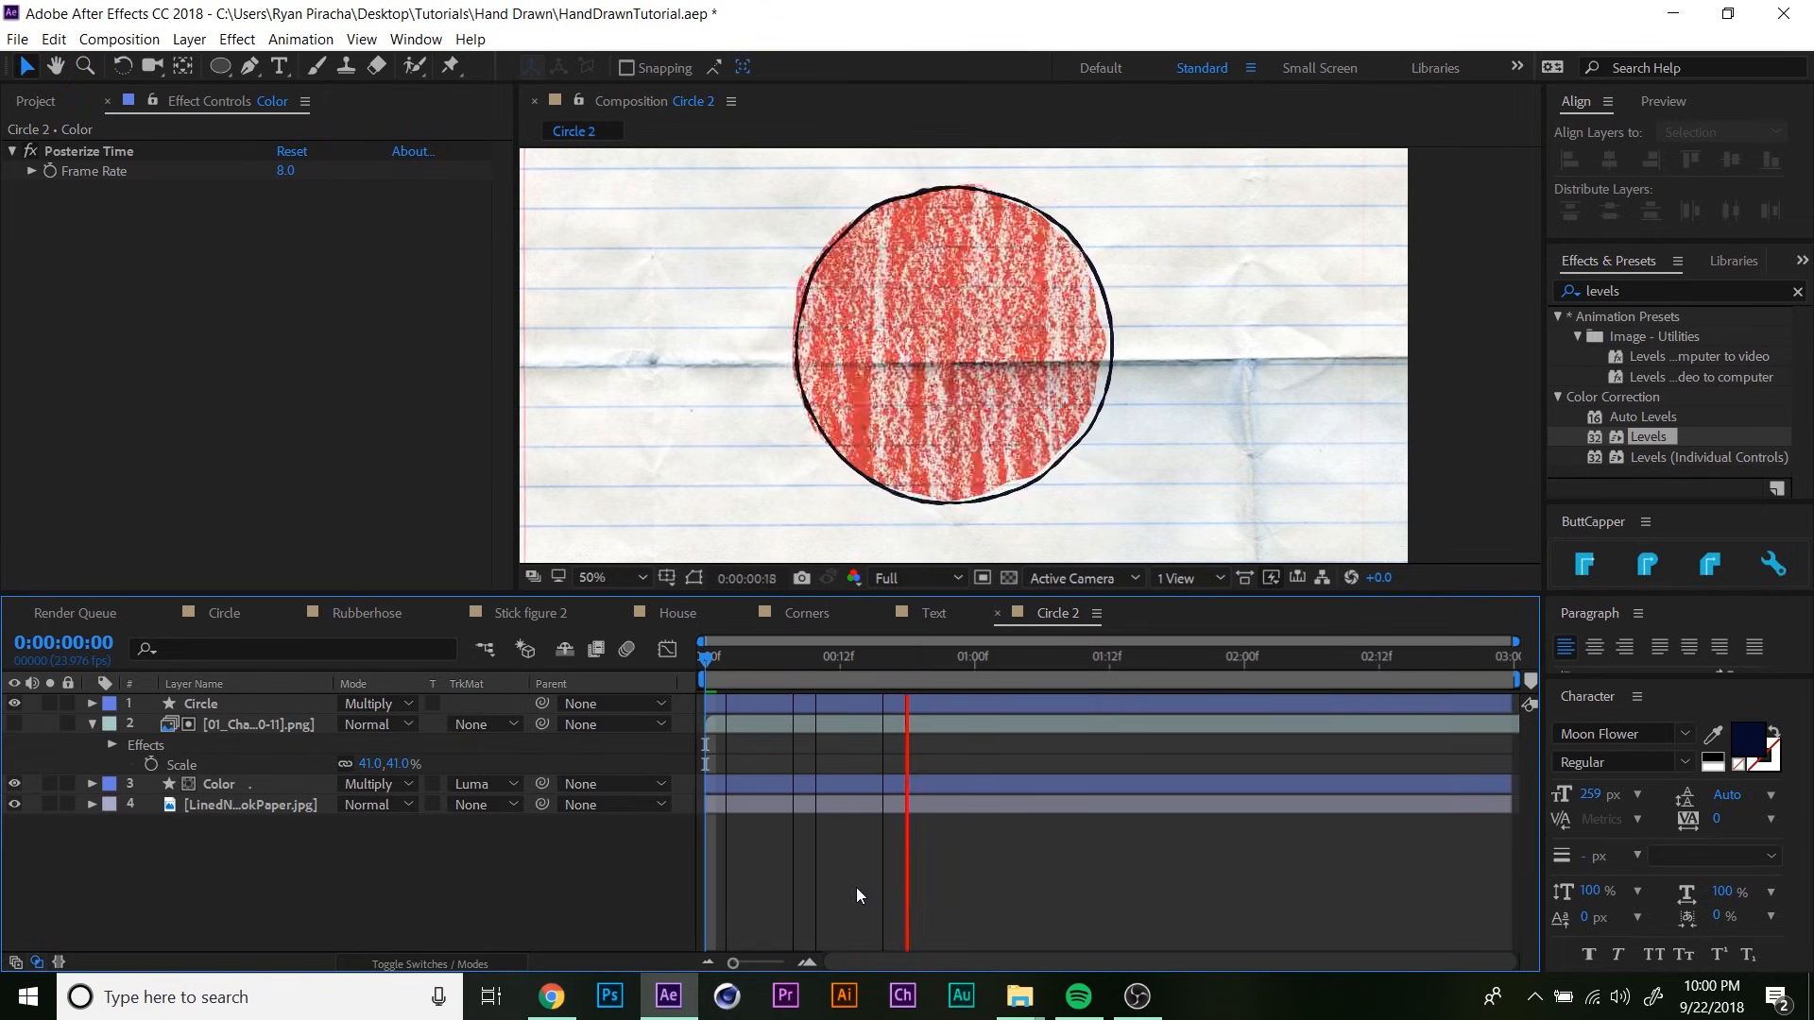